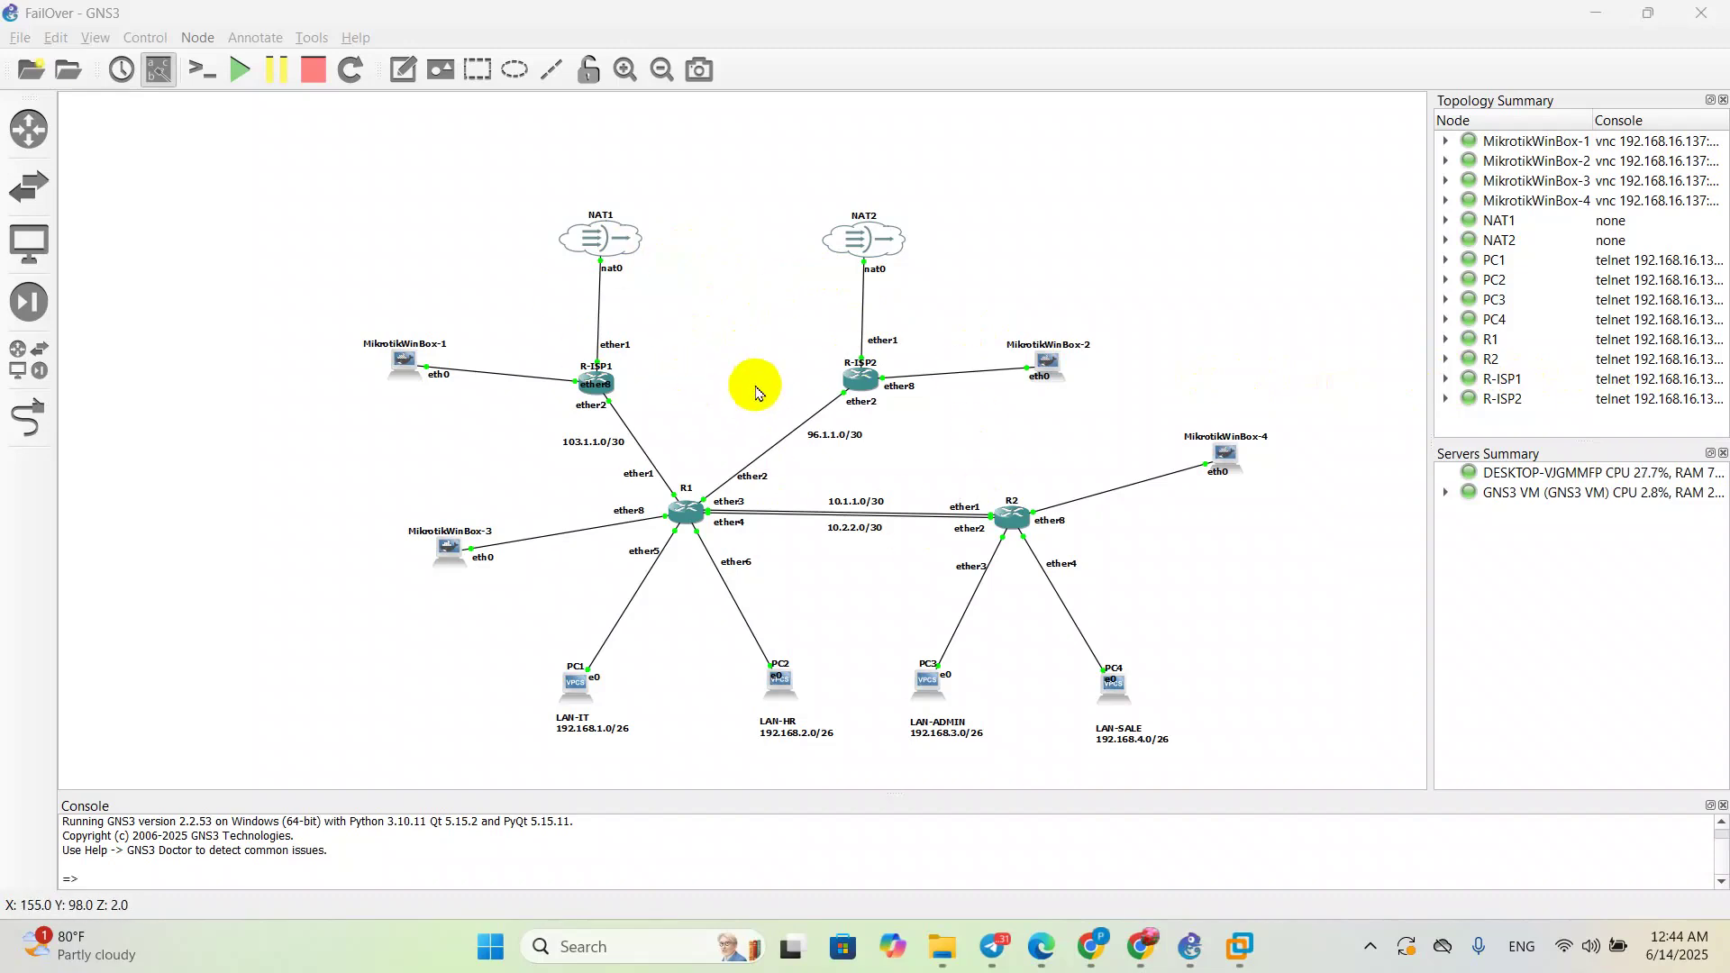
# Step: Open the MikrotikWinBox-1 console, connect to the first discovered neighbor router as admin, and dismiss the password change
pyautogui.click(601, 379)
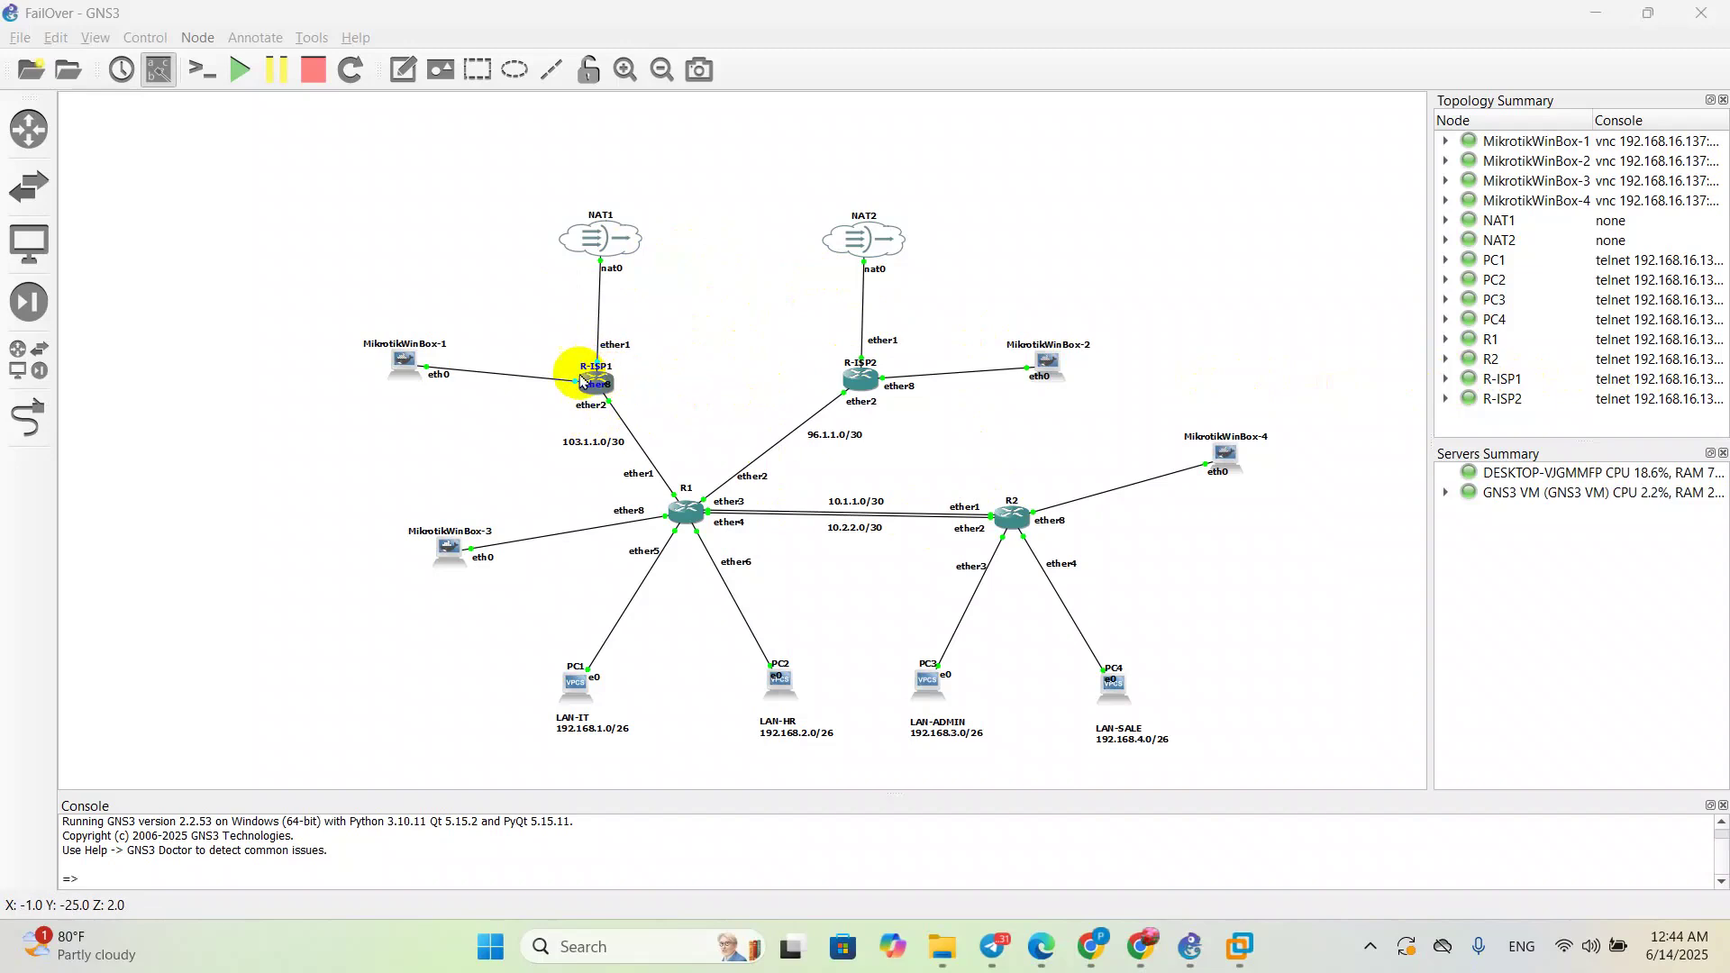
pyautogui.click(404, 365)
pyautogui.doubleClick(403, 365)
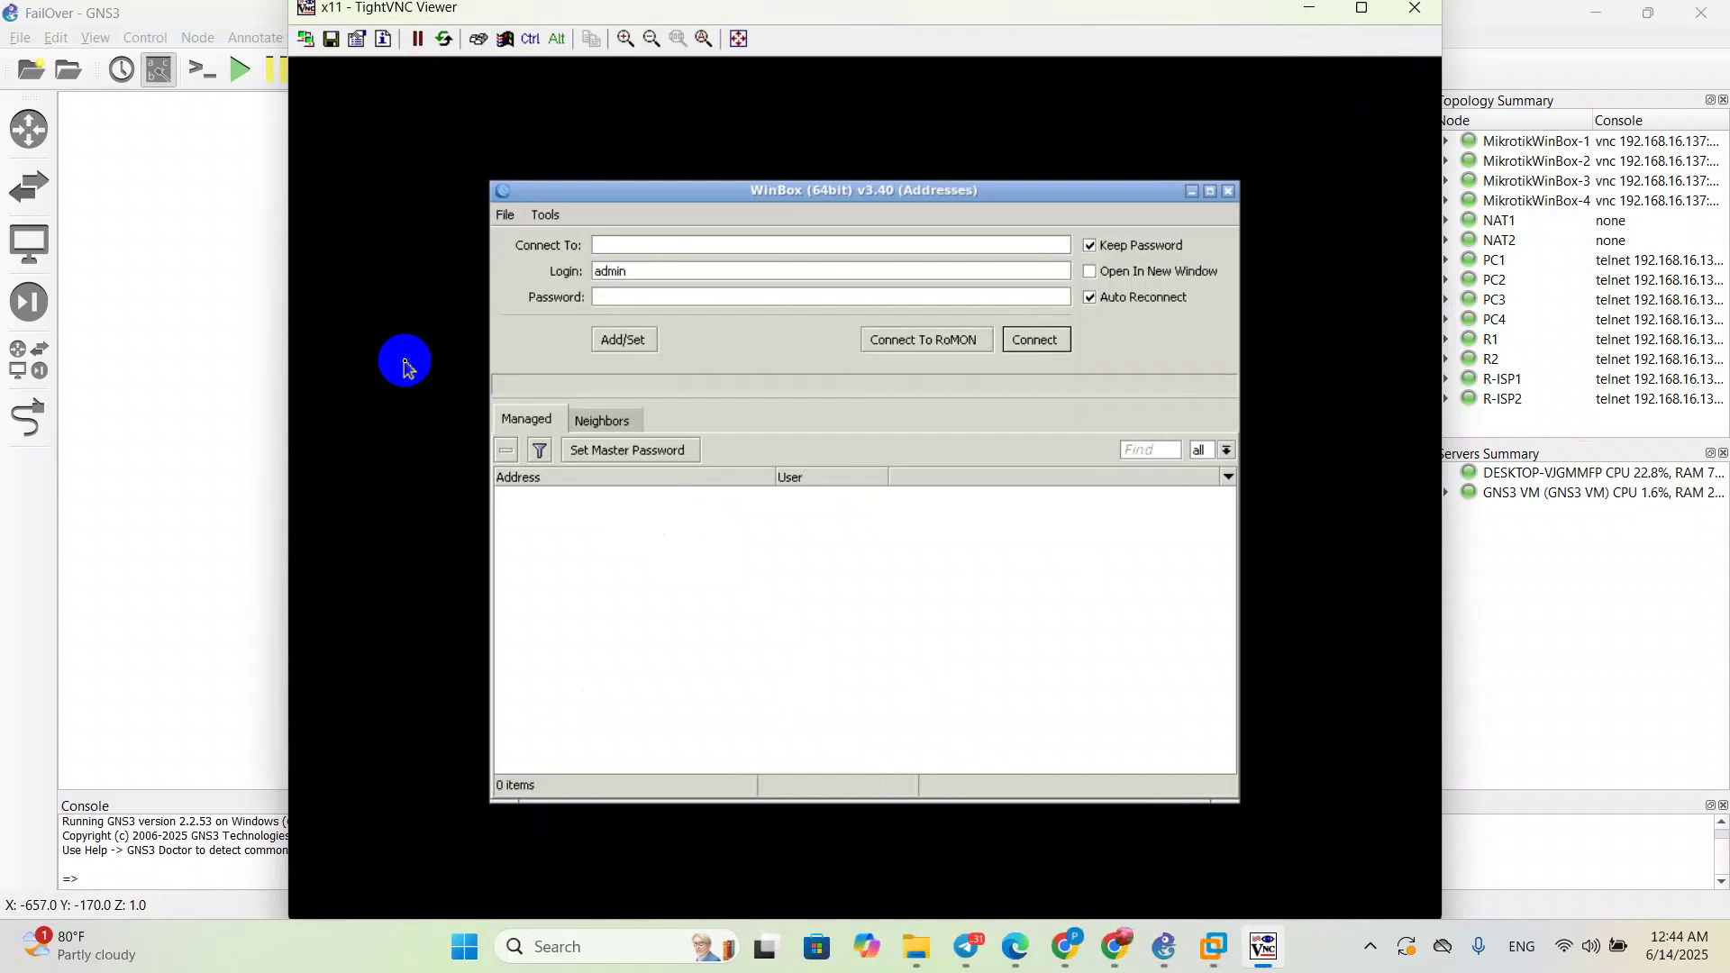
pyautogui.click(602, 420)
pyautogui.click(670, 496)
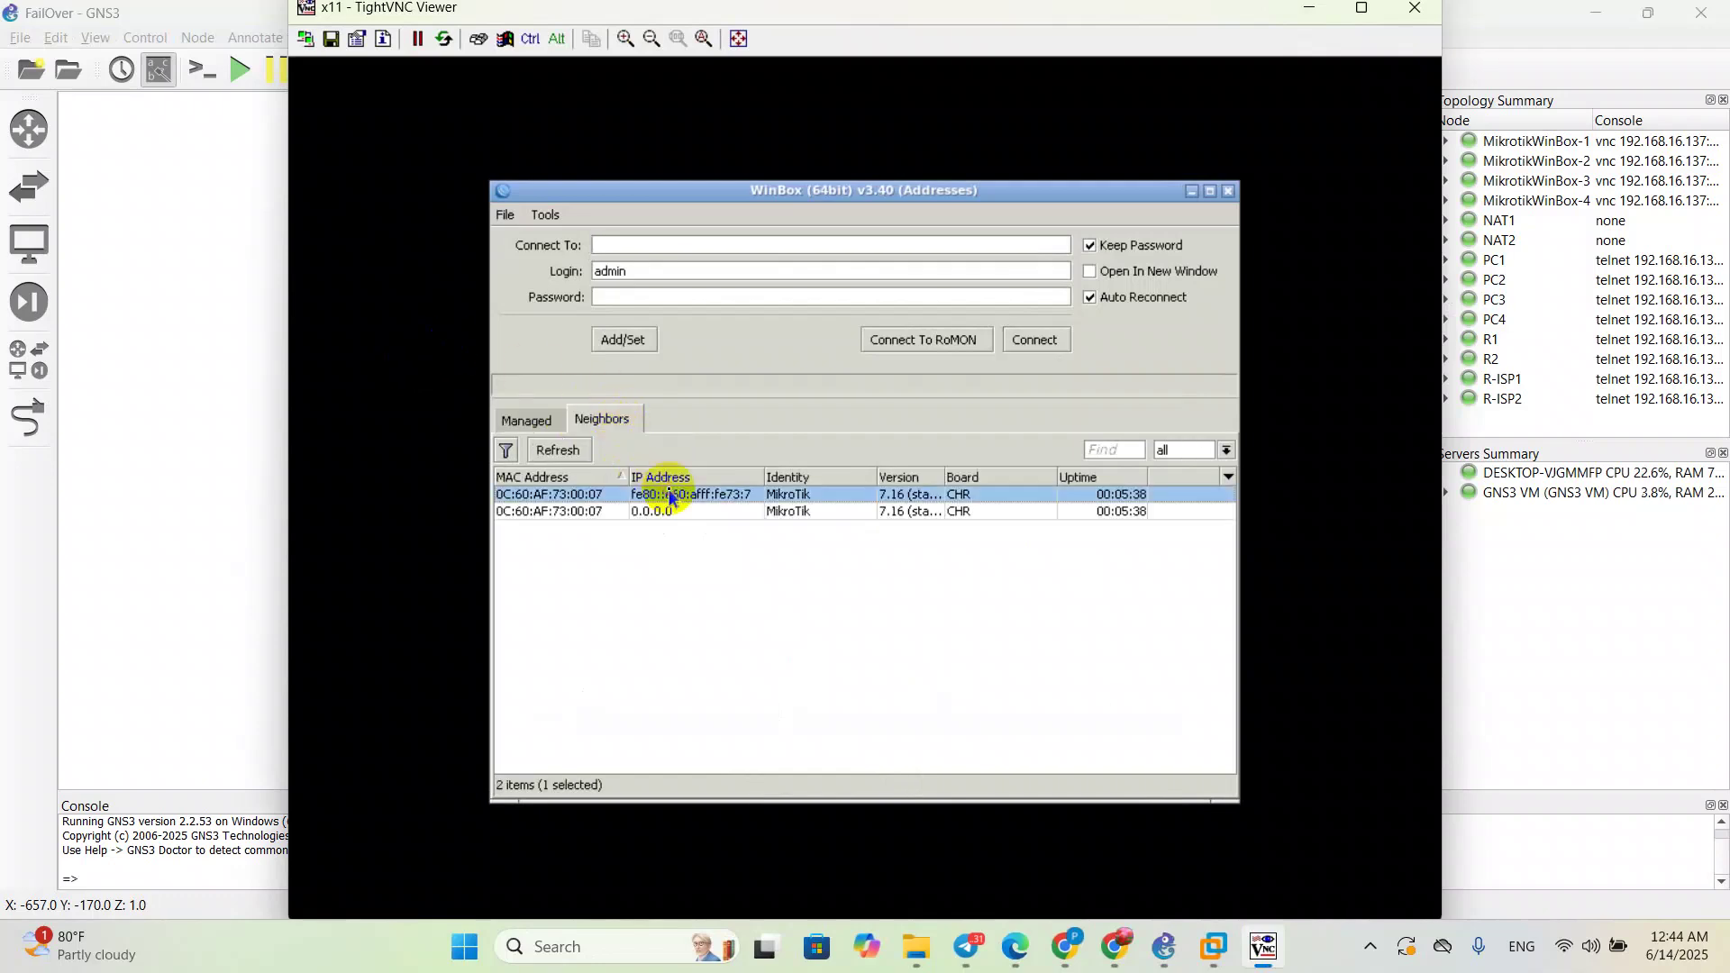
pyautogui.click(1036, 340)
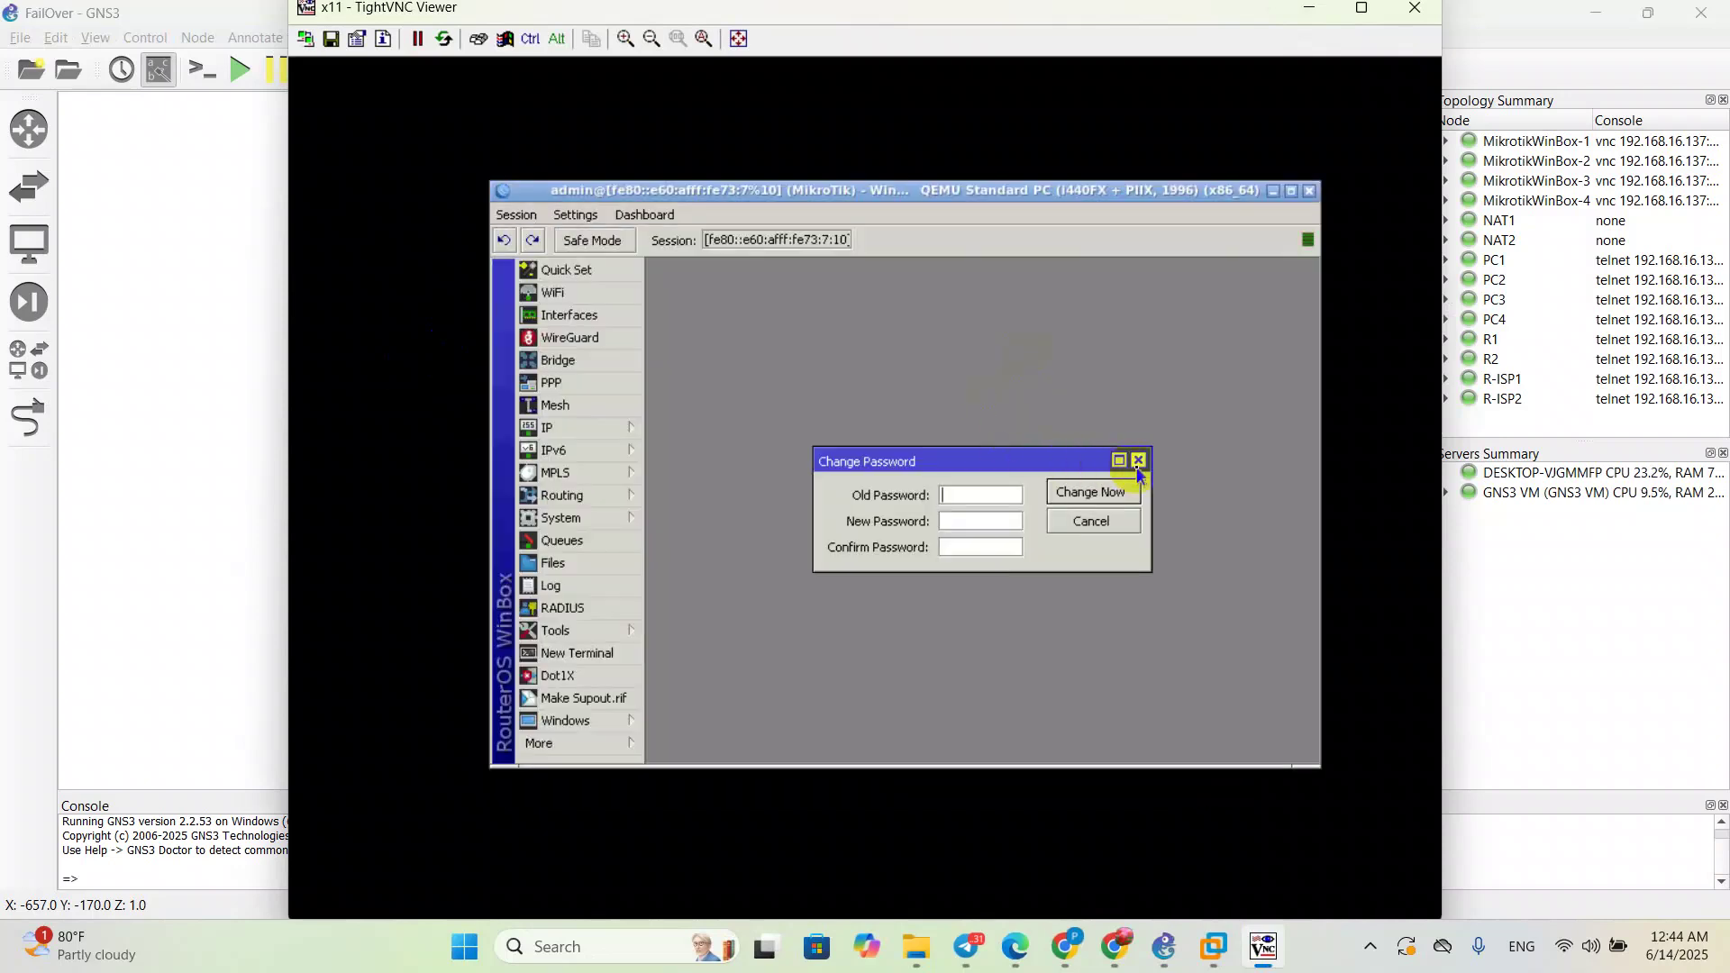
pyautogui.click(1117, 489)
# Step: Set the router's system identity to R-ISP1
pyautogui.click(595, 443)
pyautogui.click(591, 429)
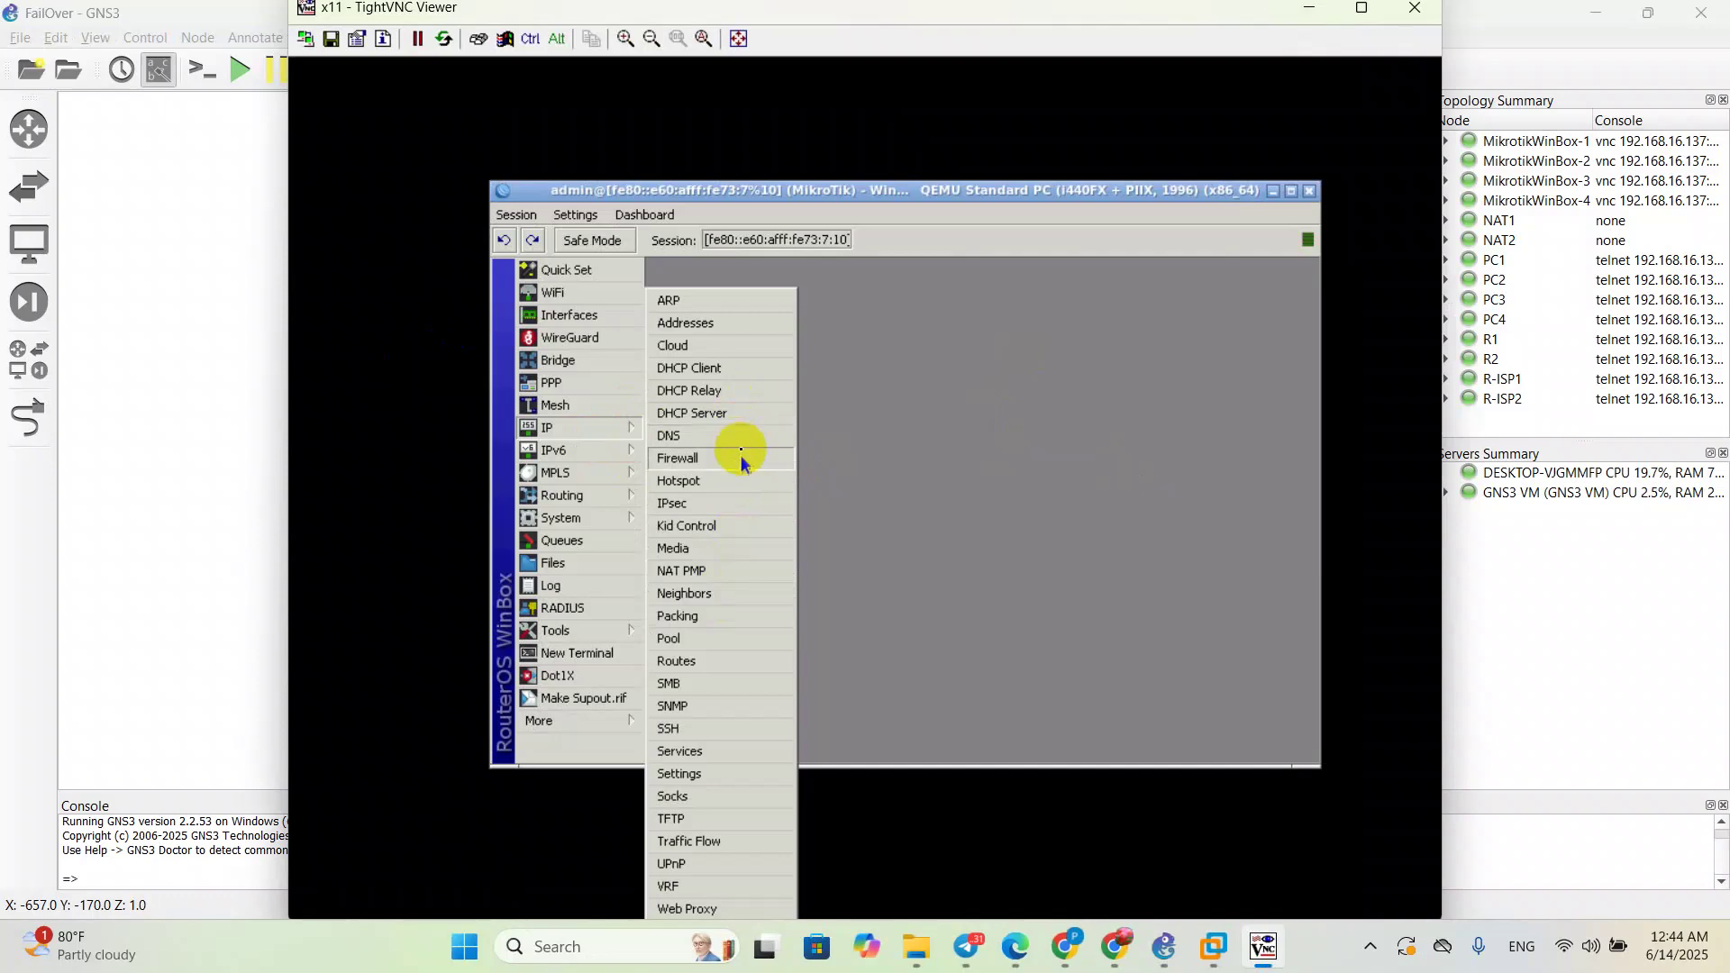
pyautogui.click(591, 517)
pyautogui.click(690, 483)
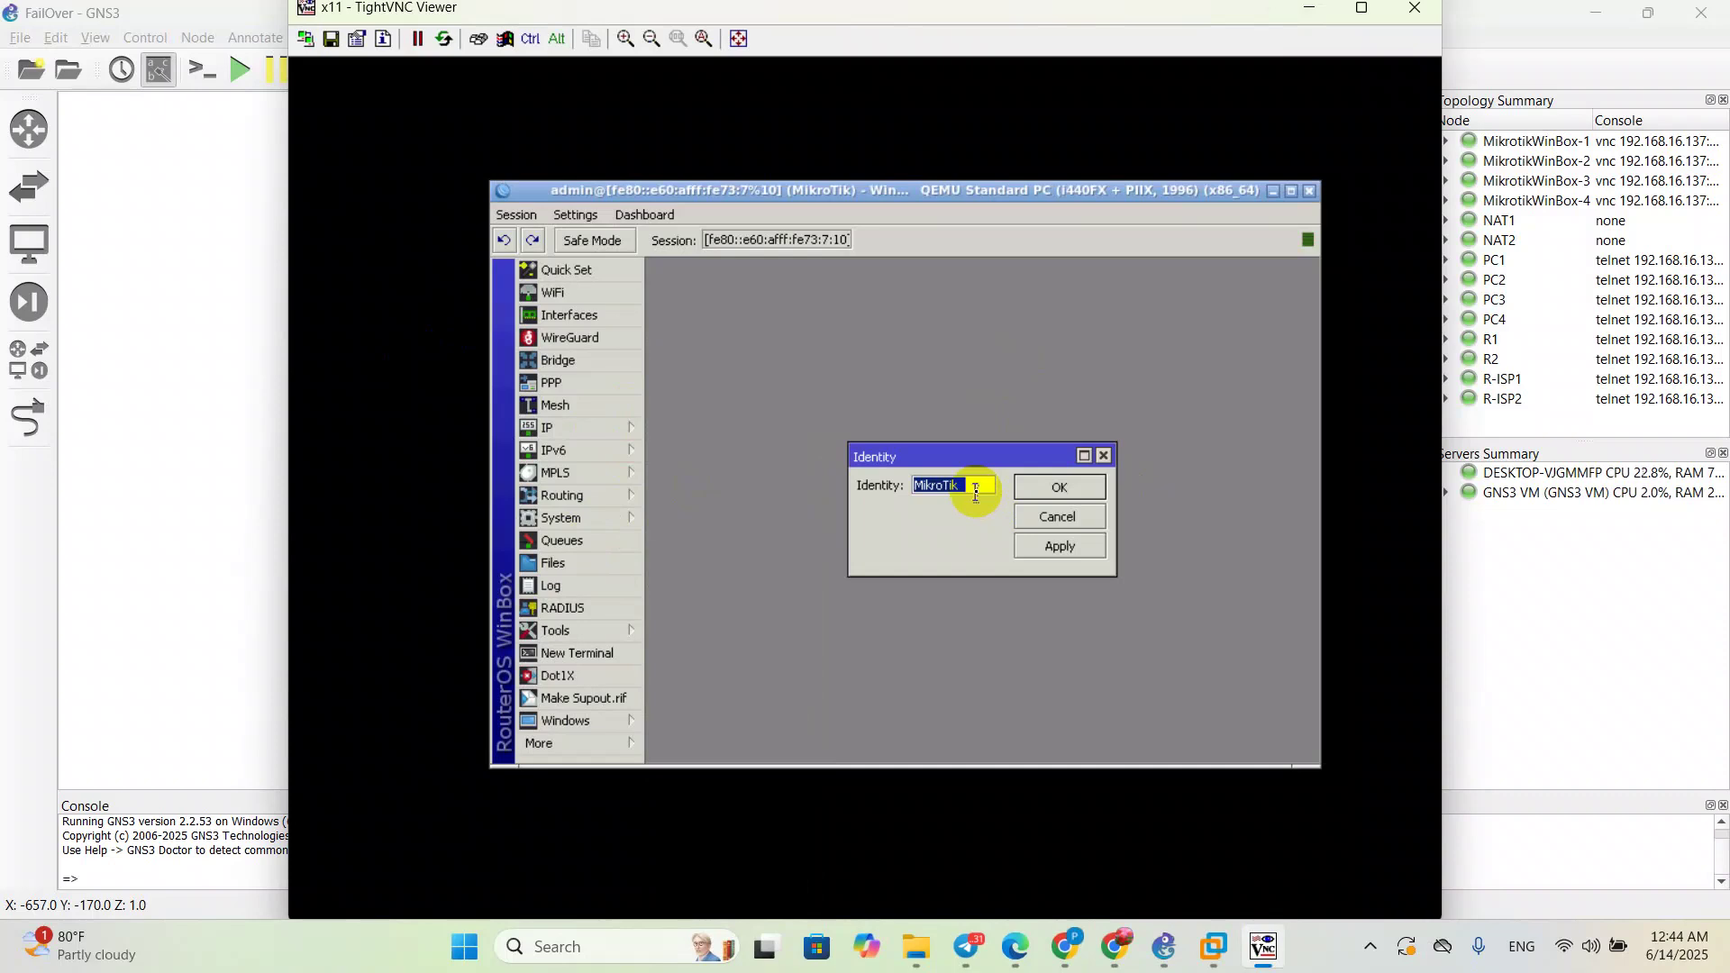
pyautogui.press('BackSpace')
pyautogui.write('R')
pyautogui.write('-ISP11')
pyautogui.press('BackSpace')
pyautogui.moveTo(980, 453); pyautogui.dragTo(954, 452)
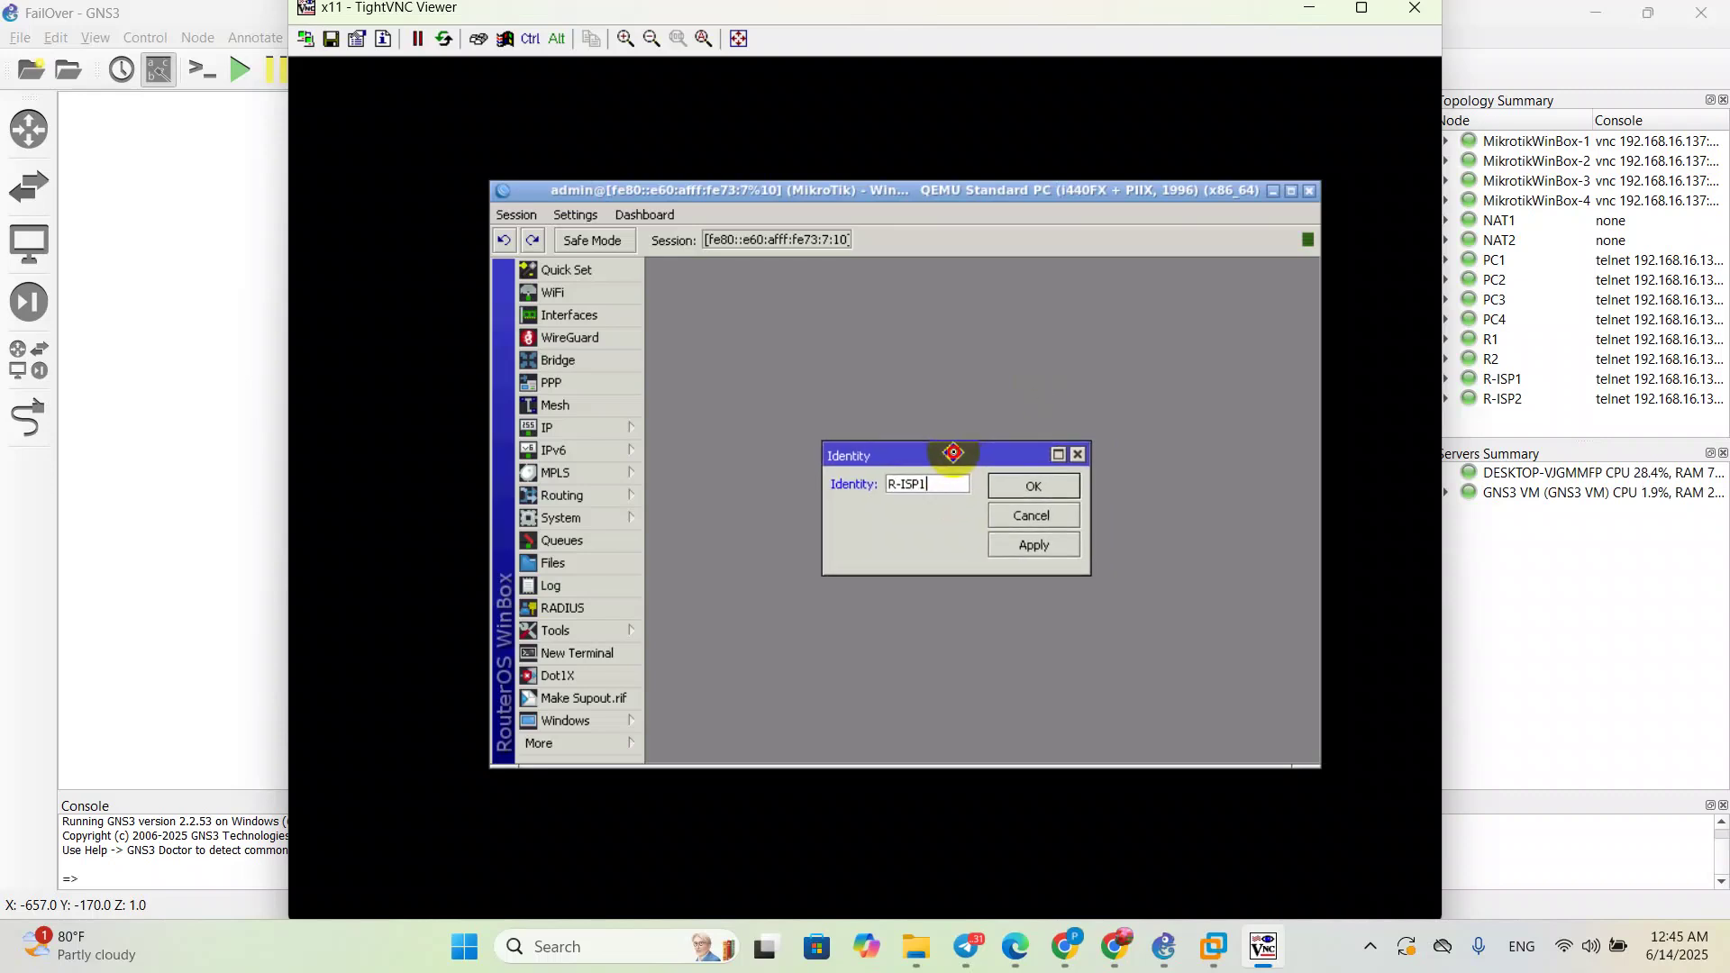
pyautogui.click(1040, 486)
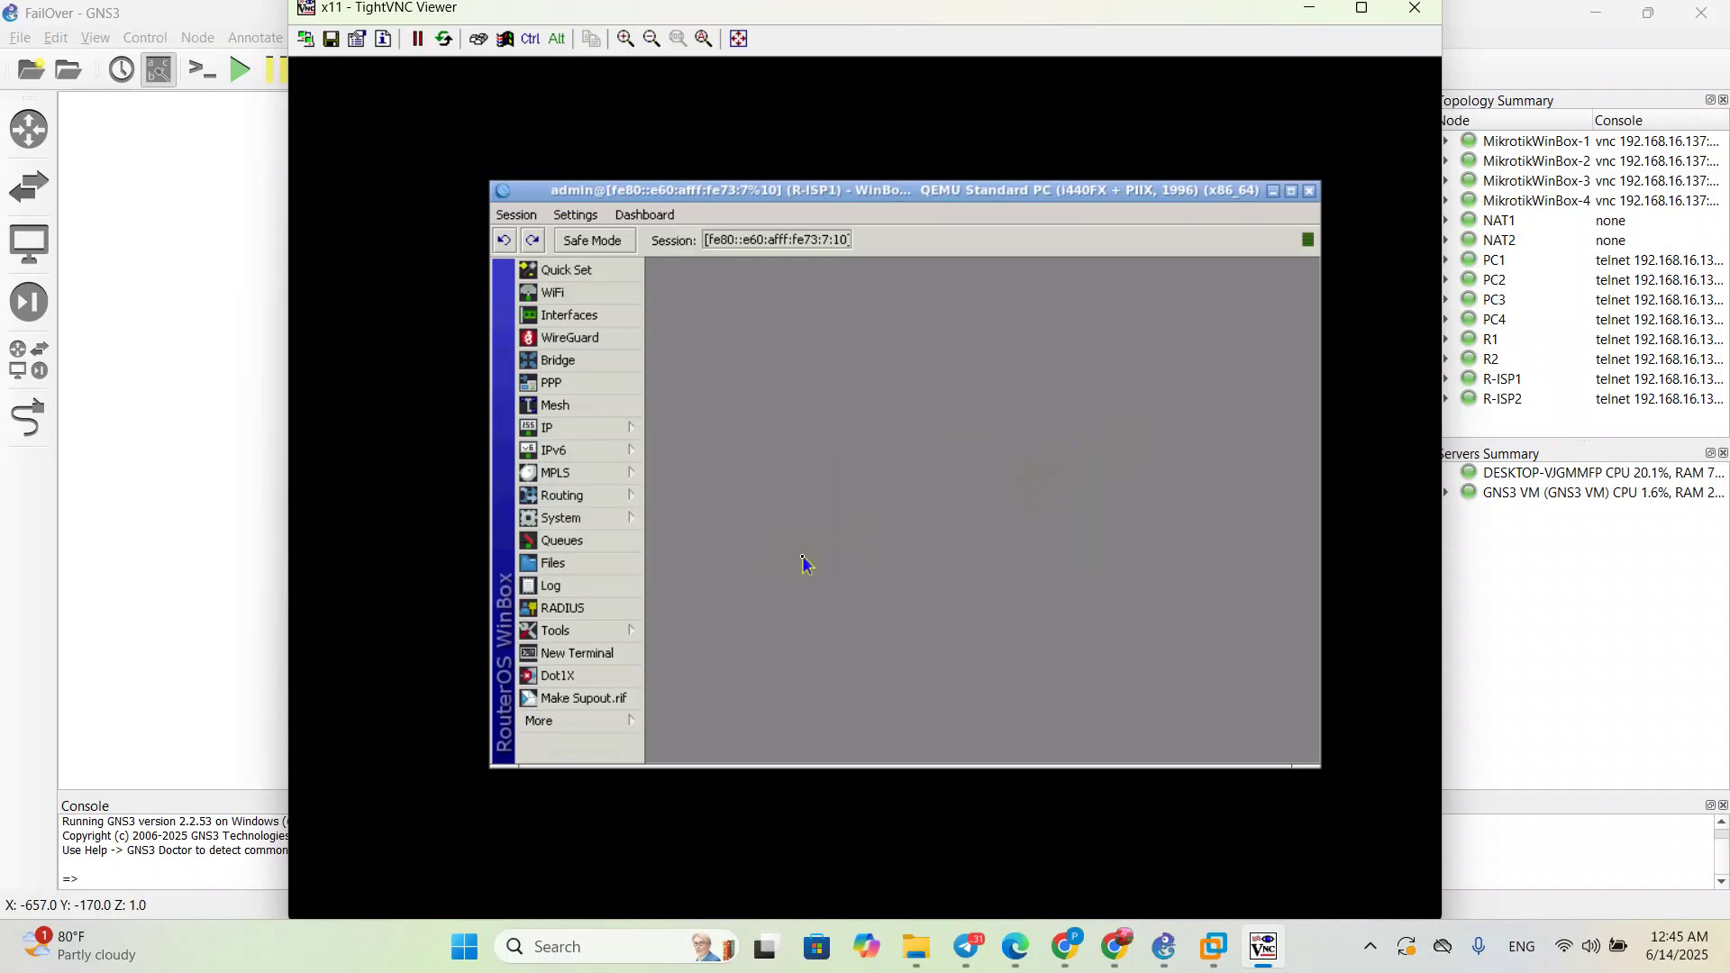
# Step: Rename the ether1 interface as ether1-ISP1
pyautogui.click(573, 324)
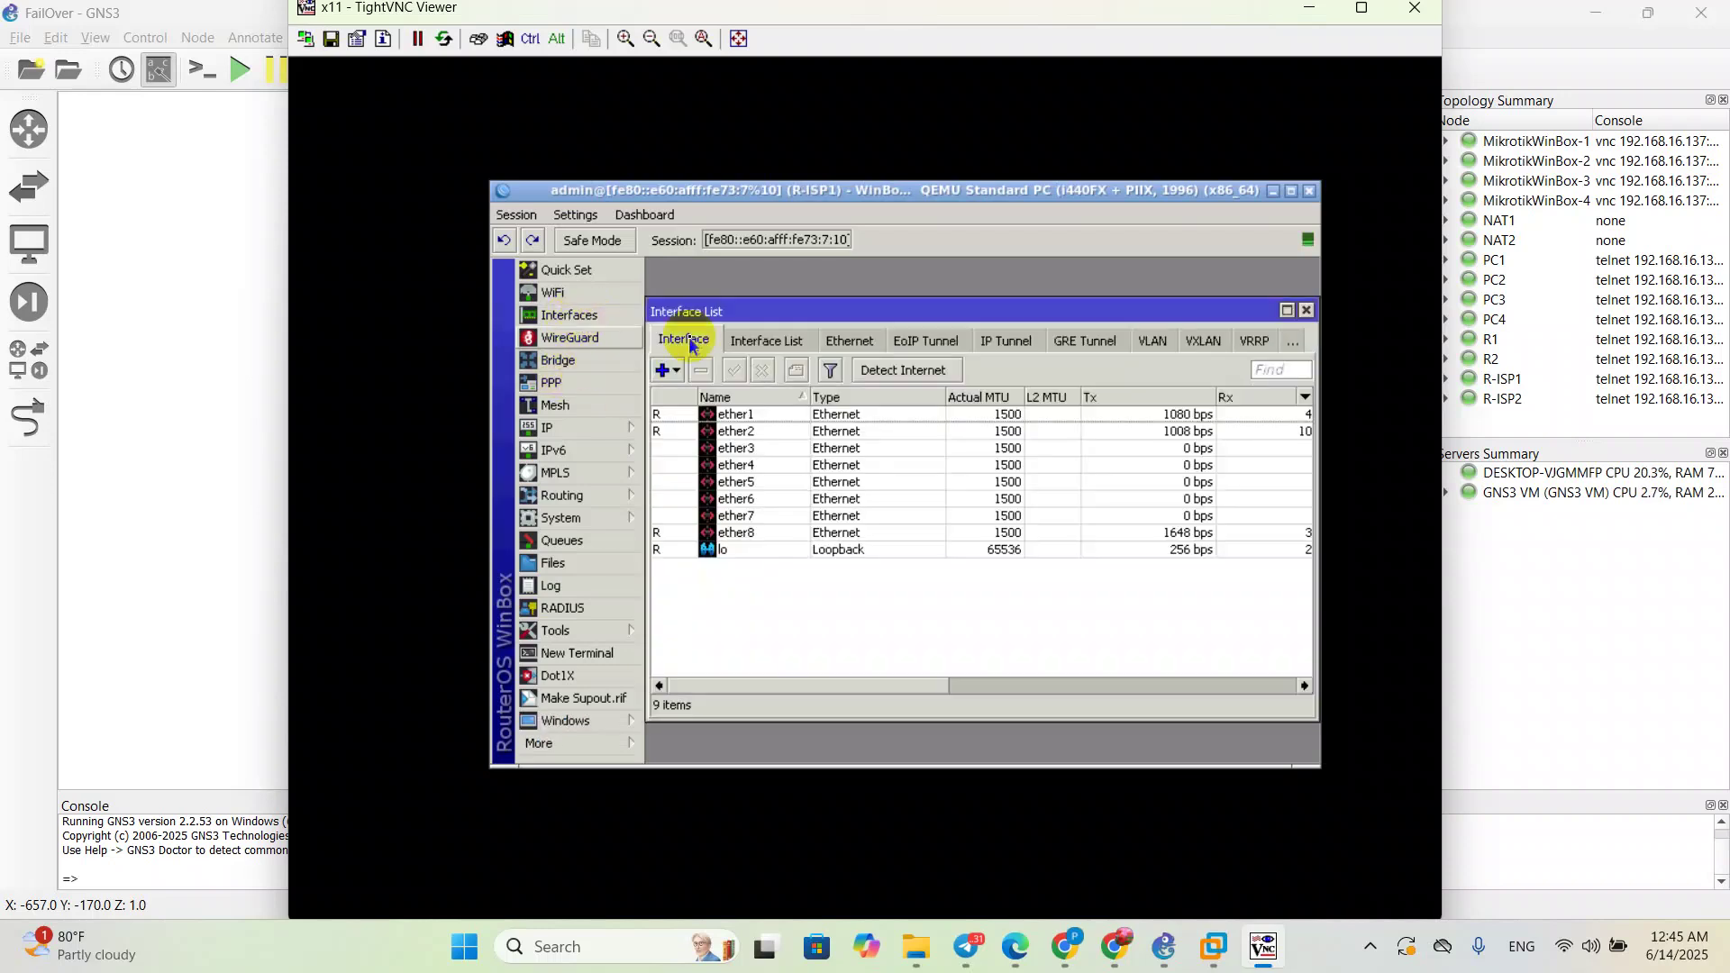
pyautogui.click(791, 416)
pyautogui.doubleClick(791, 416)
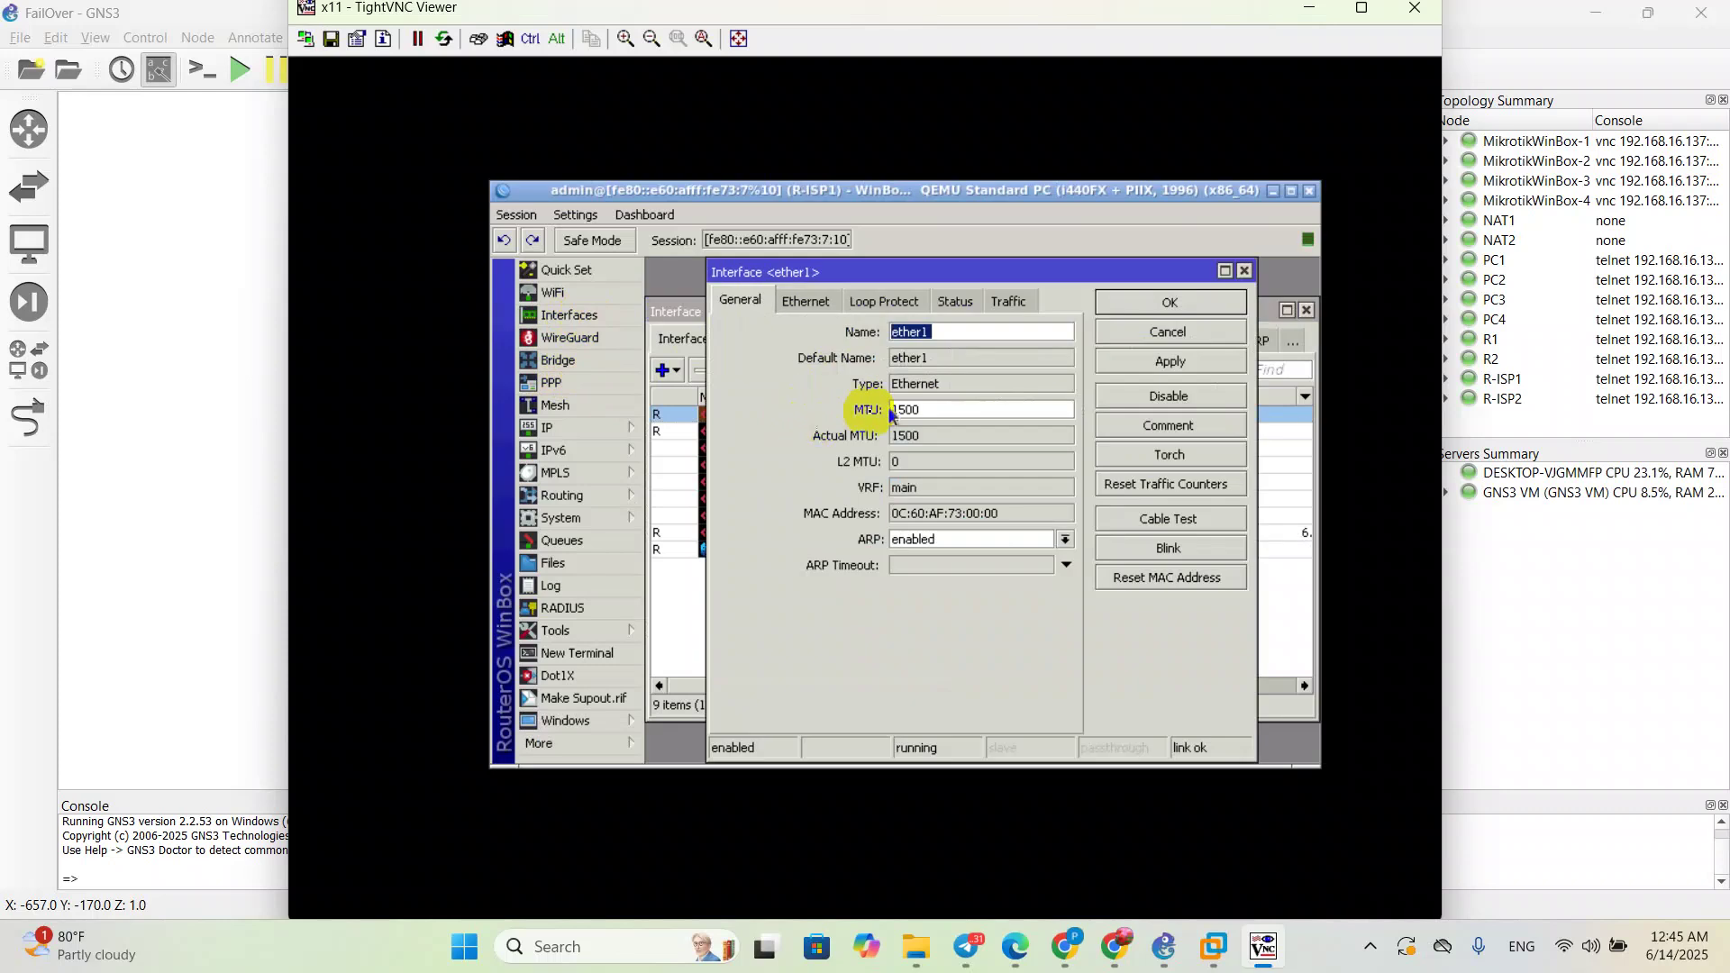
pyautogui.click(973, 331)
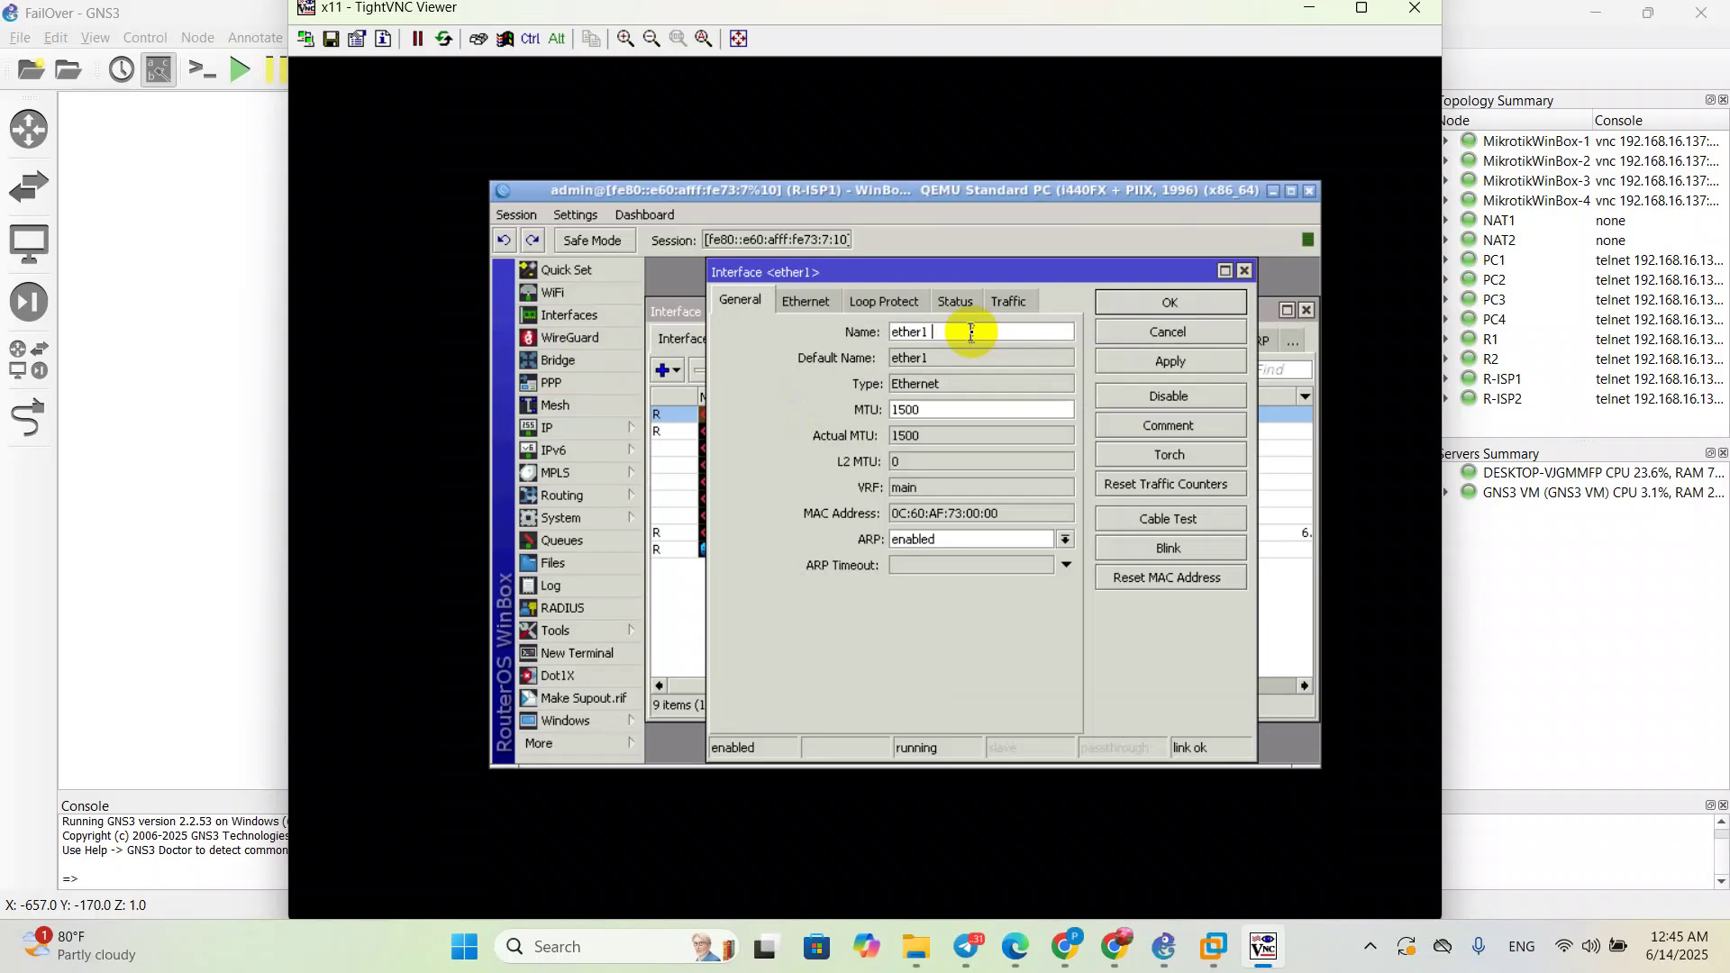
pyautogui.write('-')
pyautogui.write('ID')
pyautogui.press('BackSpace')
pyautogui.write('SP1')
pyautogui.click(1167, 302)
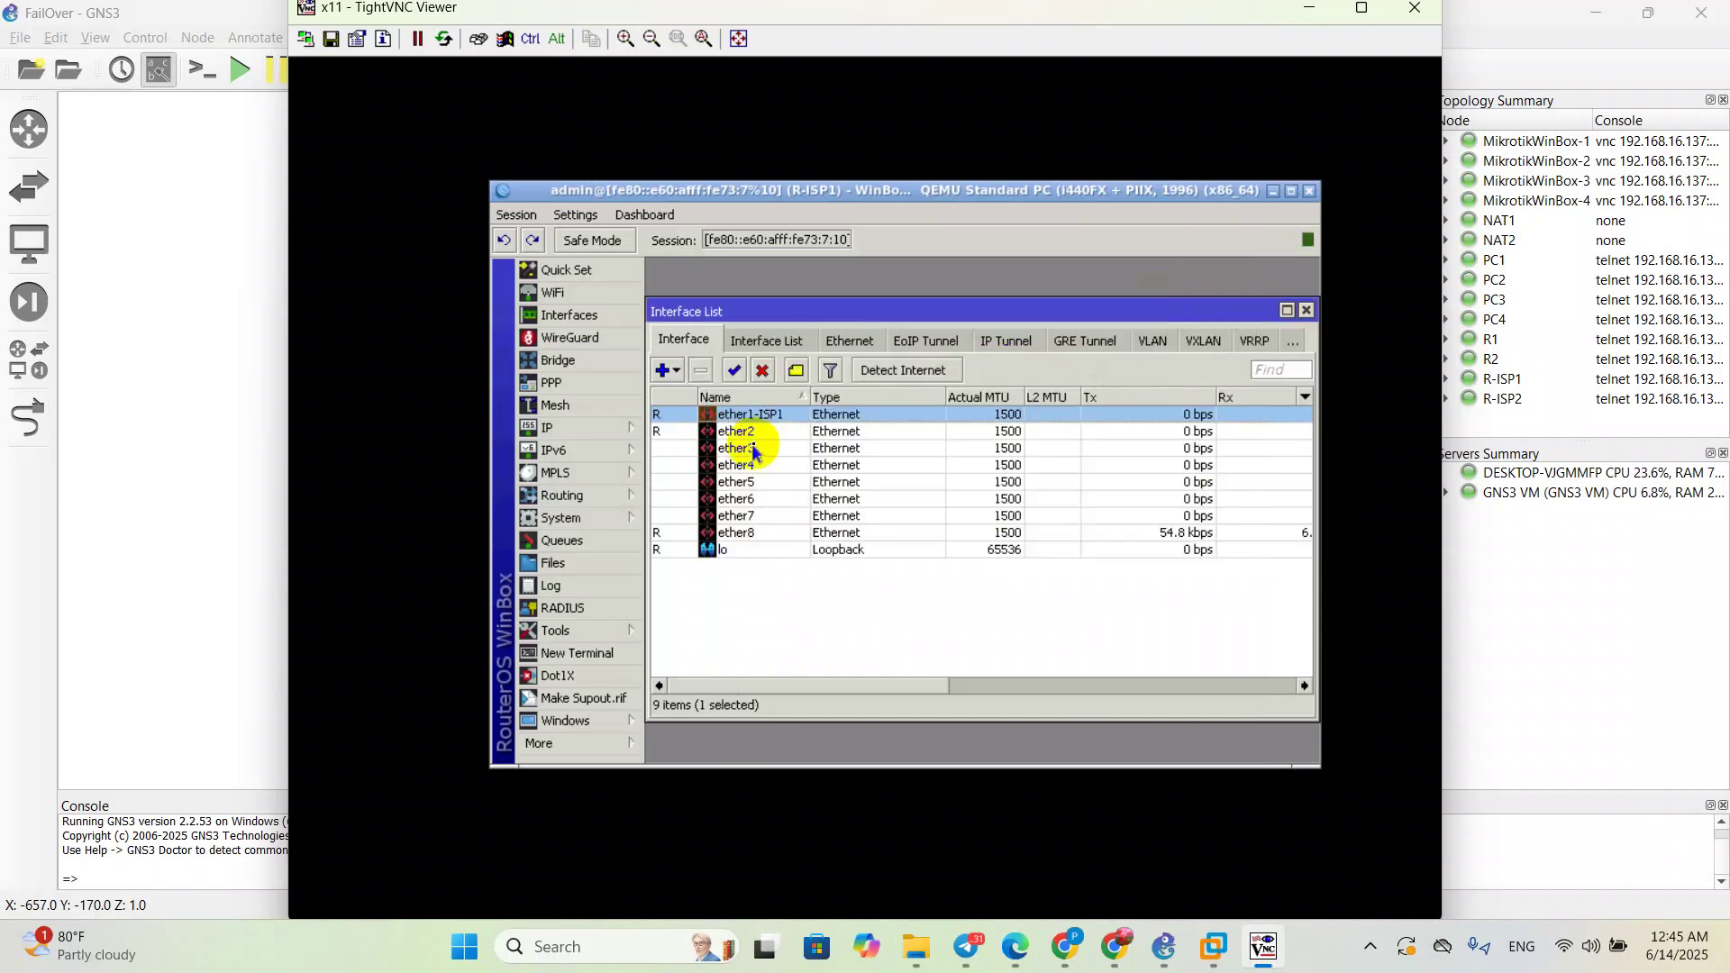
# Step: Rename the ether2 interface as ether2-R1-103.1.1.0/30
pyautogui.doubleClick(744, 431)
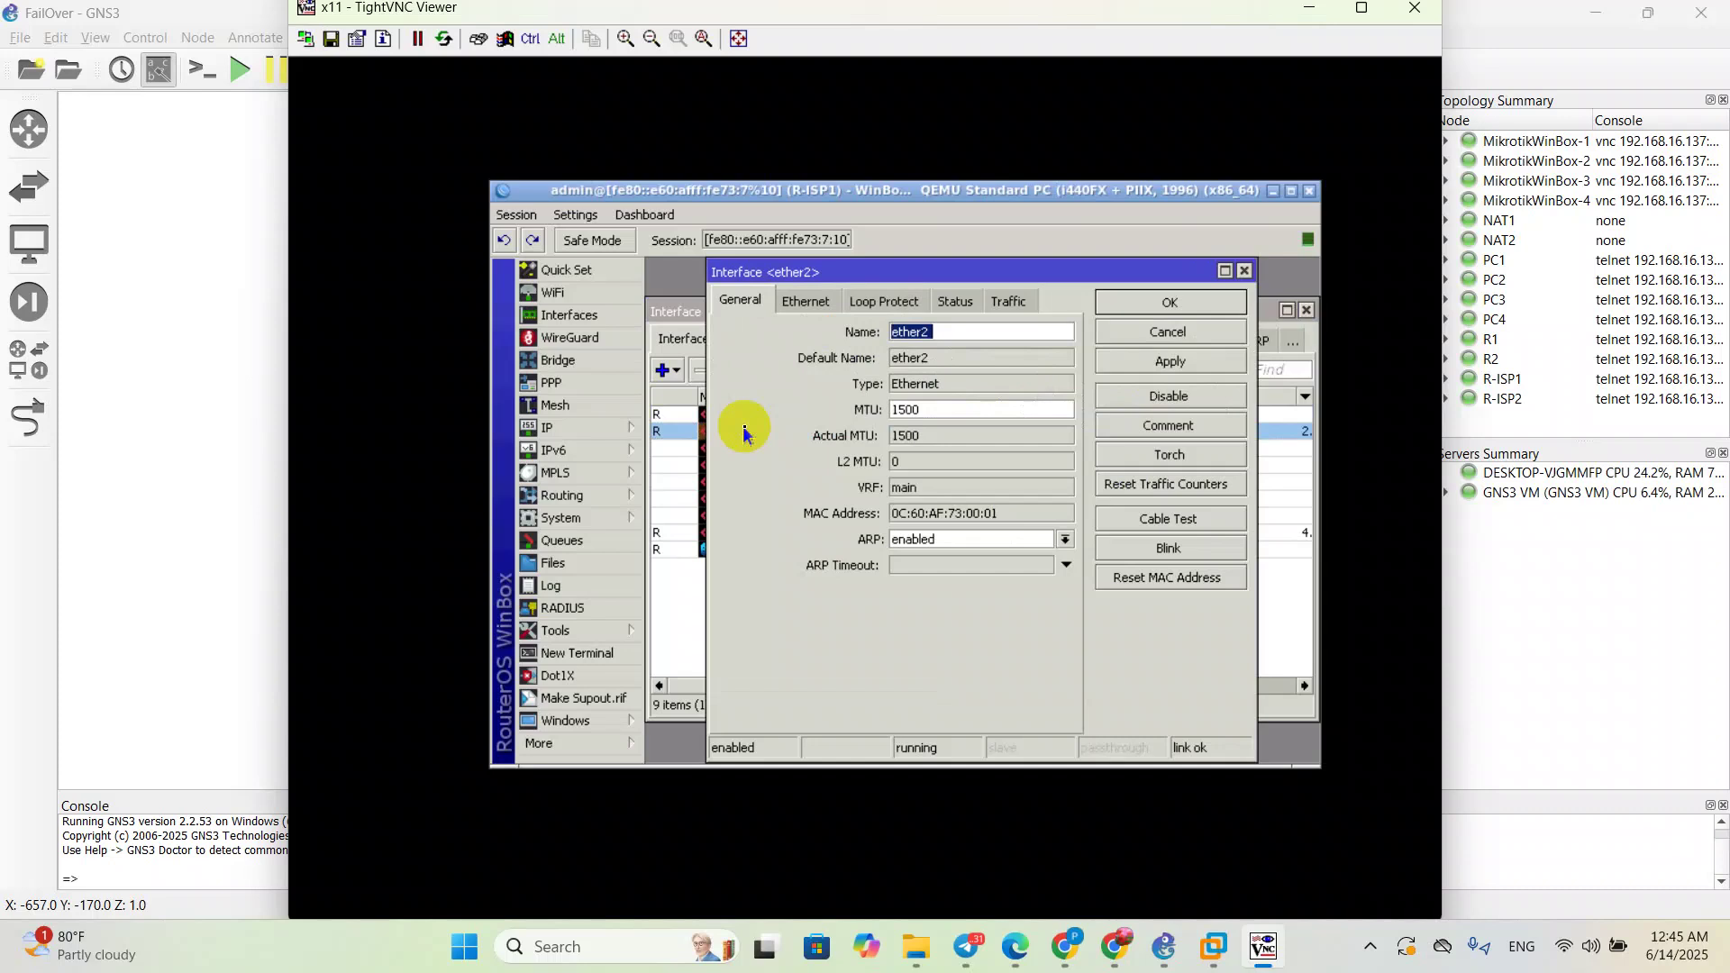
pyautogui.click(950, 331)
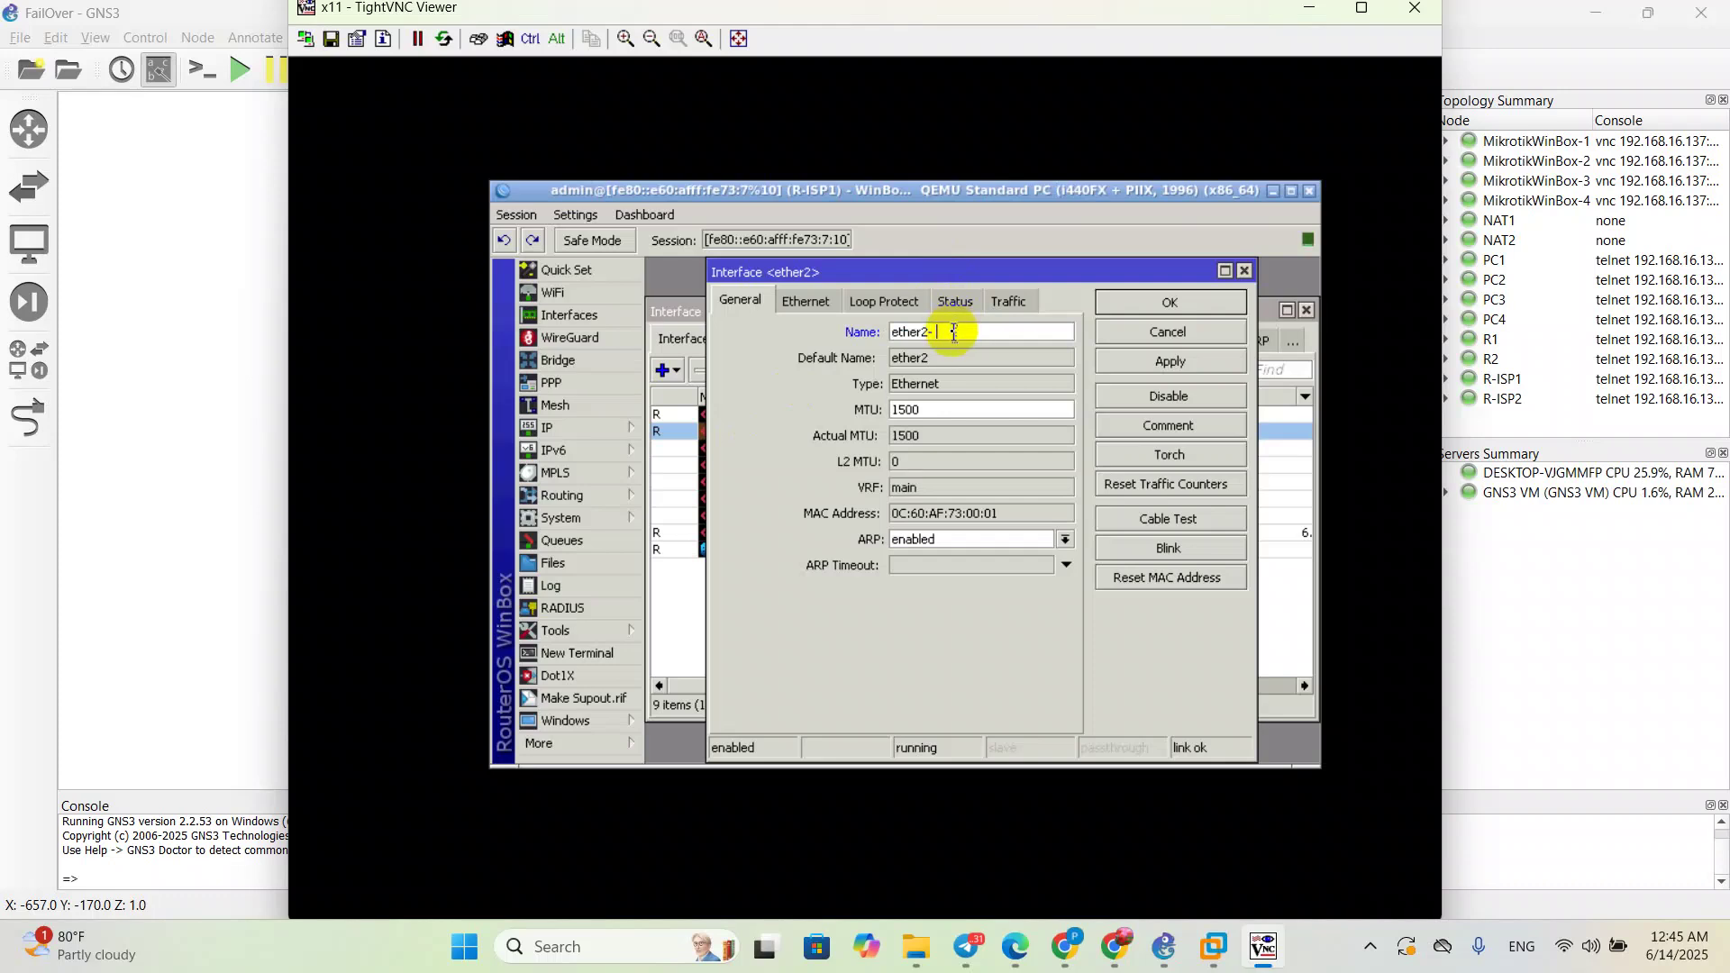
pyautogui.write('-')
pyautogui.write('R')
pyautogui.write(' -')
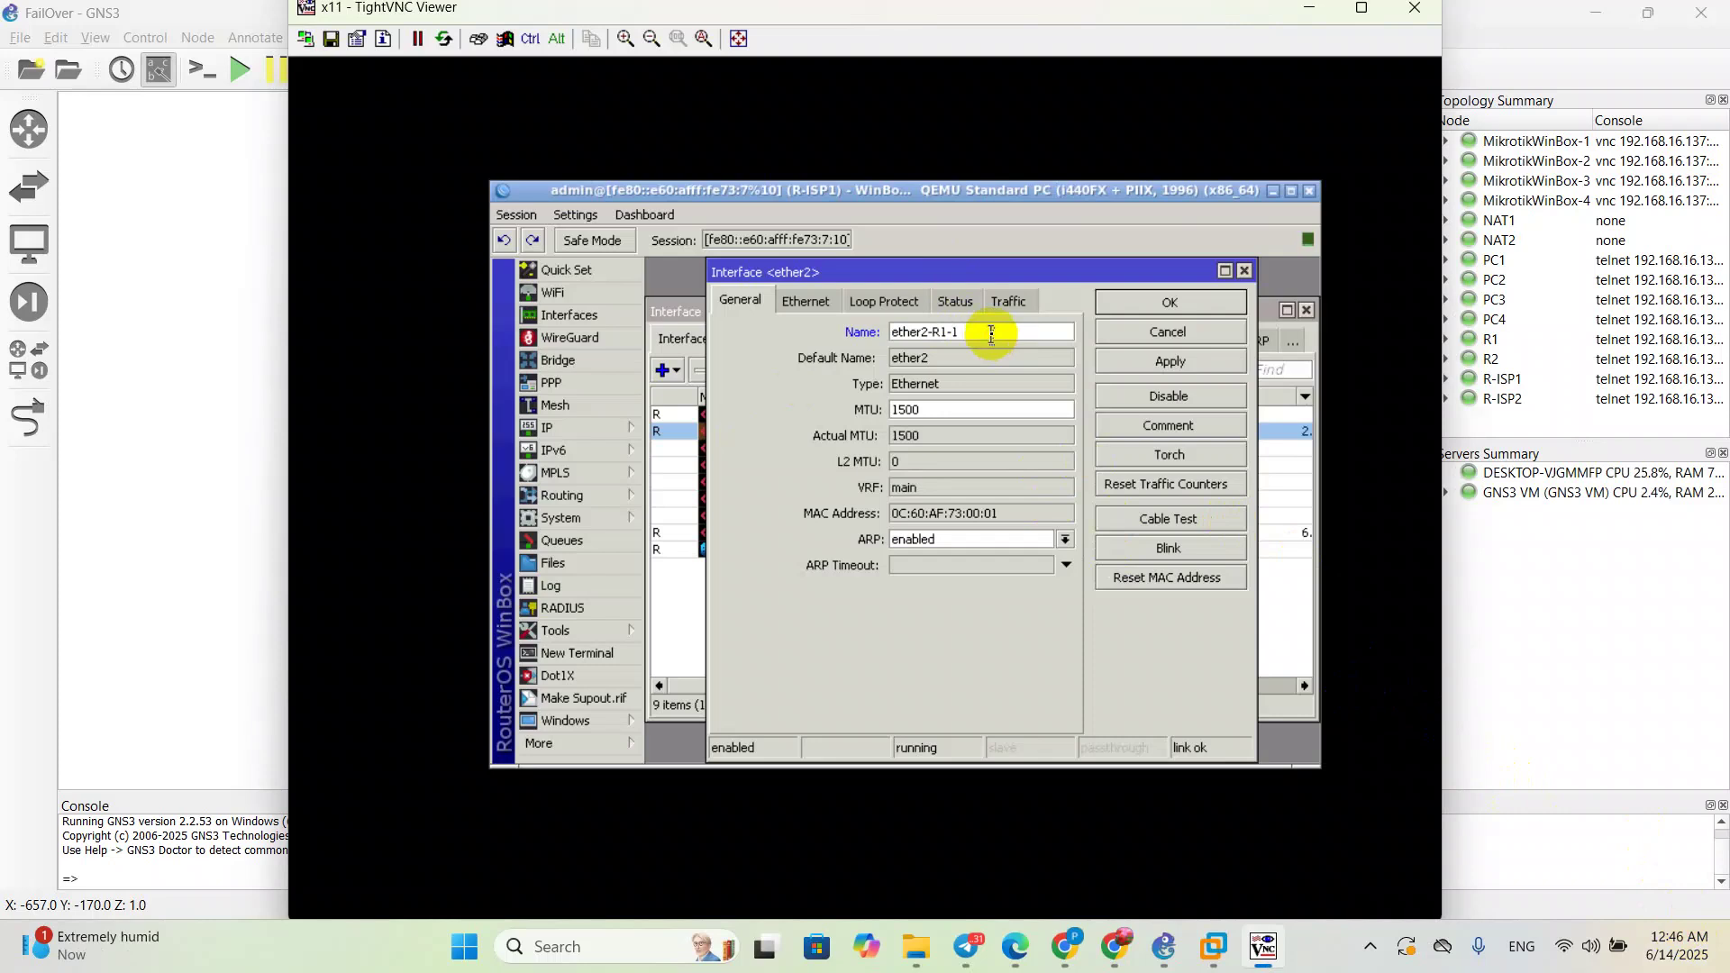
pyautogui.write('3.1.1')
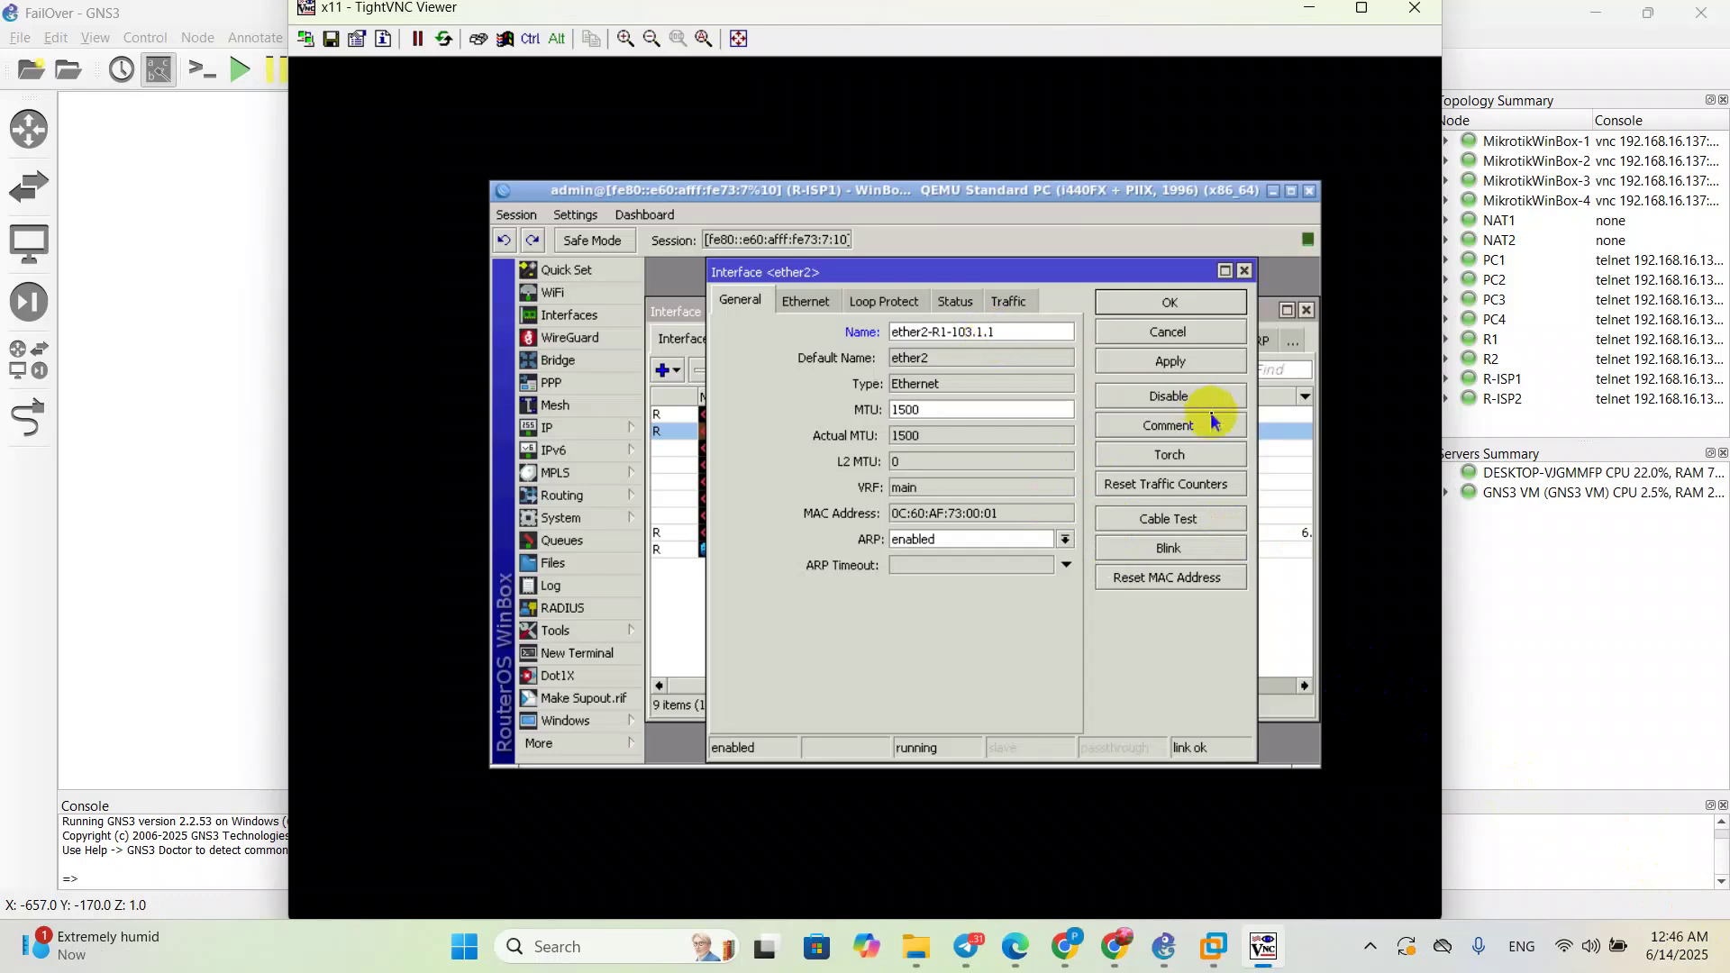
pyautogui.write('.0/30')
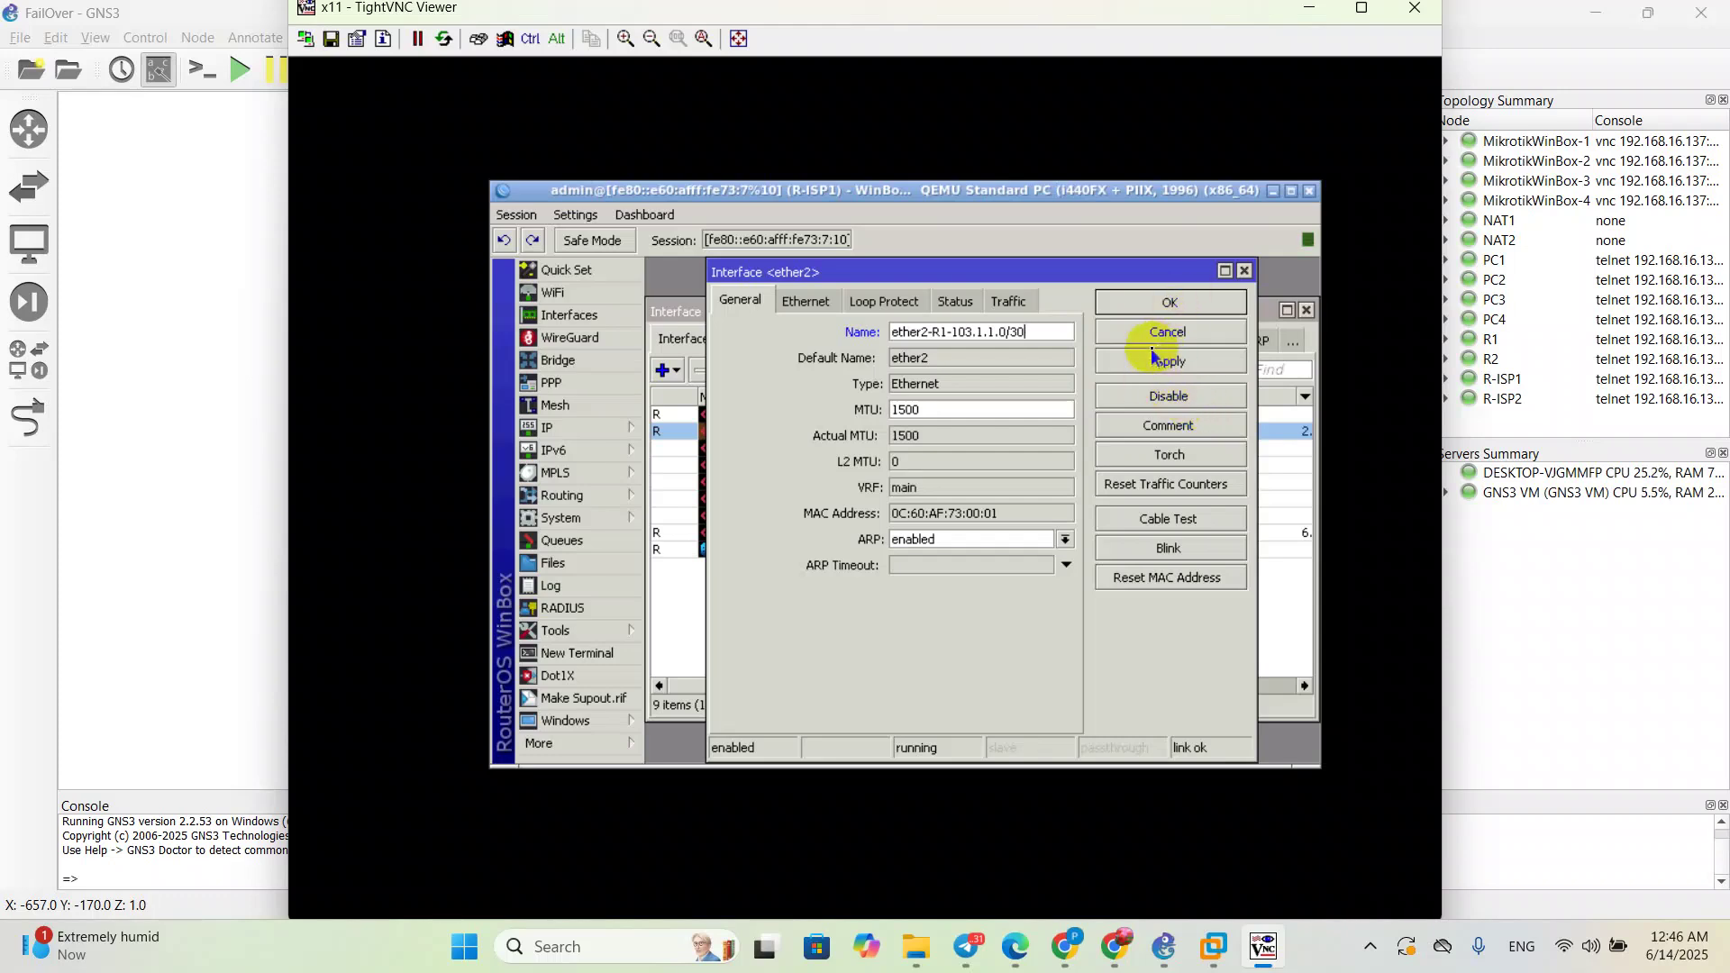
pyautogui.click(1169, 304)
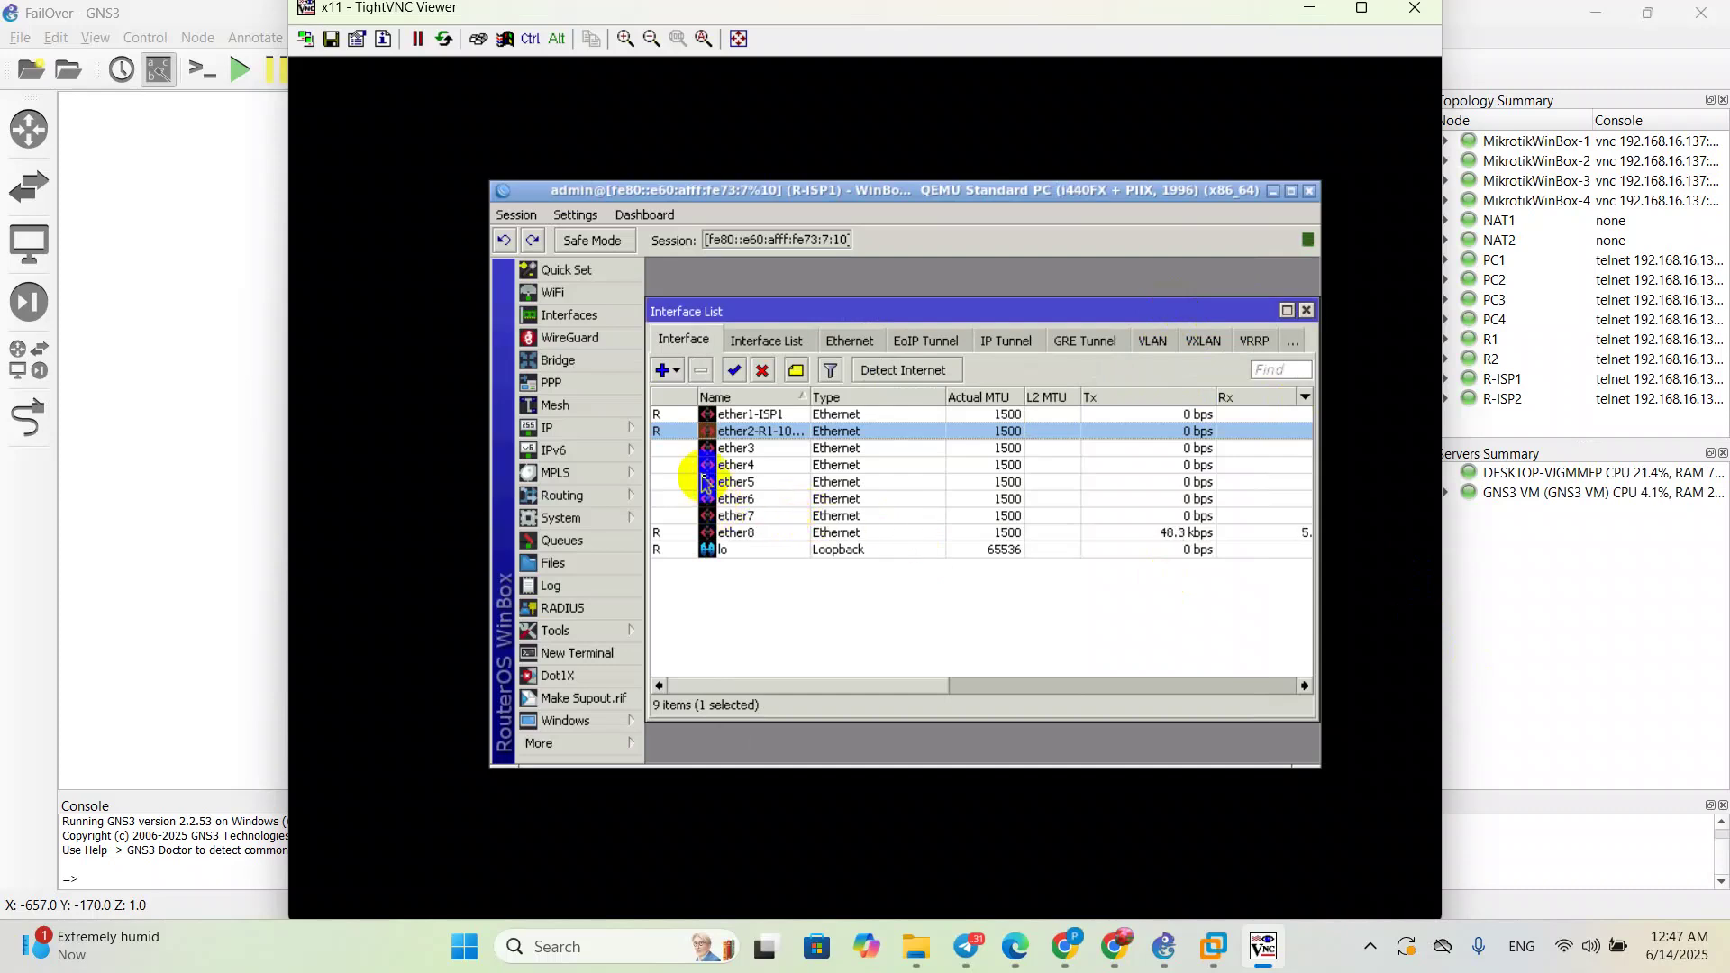
# Step: Add the IP address 103.1.1.1/30 to the interface ether2-R1-103.1.1.0/30
pyautogui.click(578, 432)
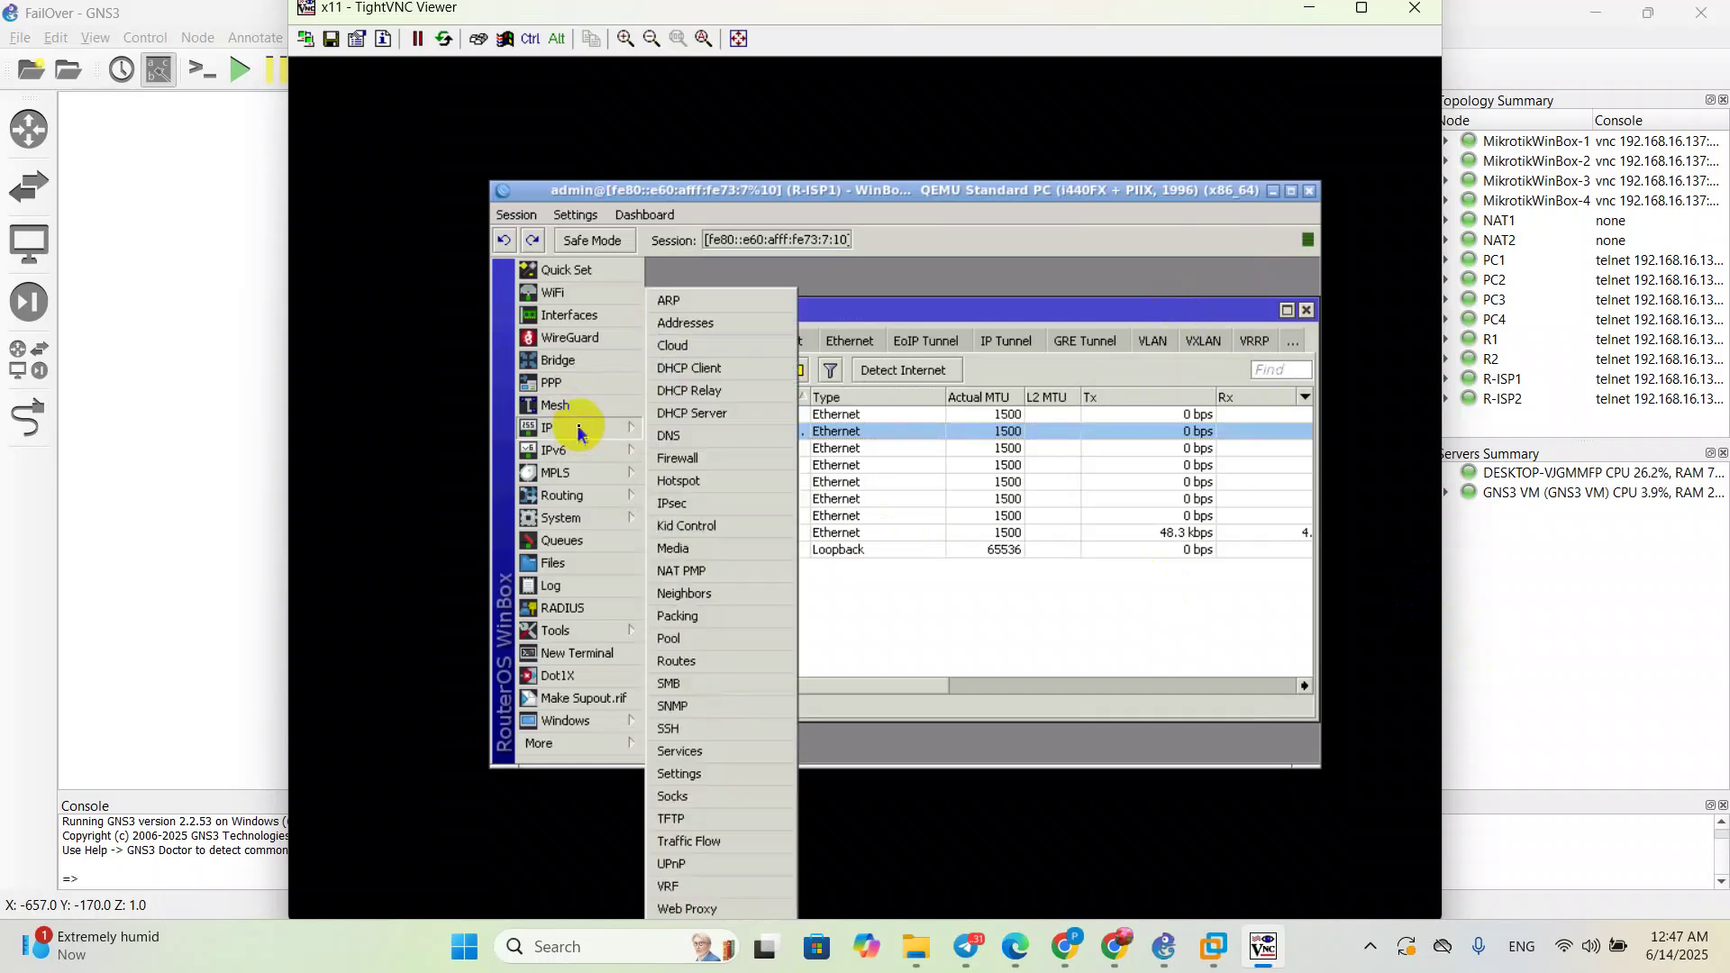
pyautogui.click(695, 322)
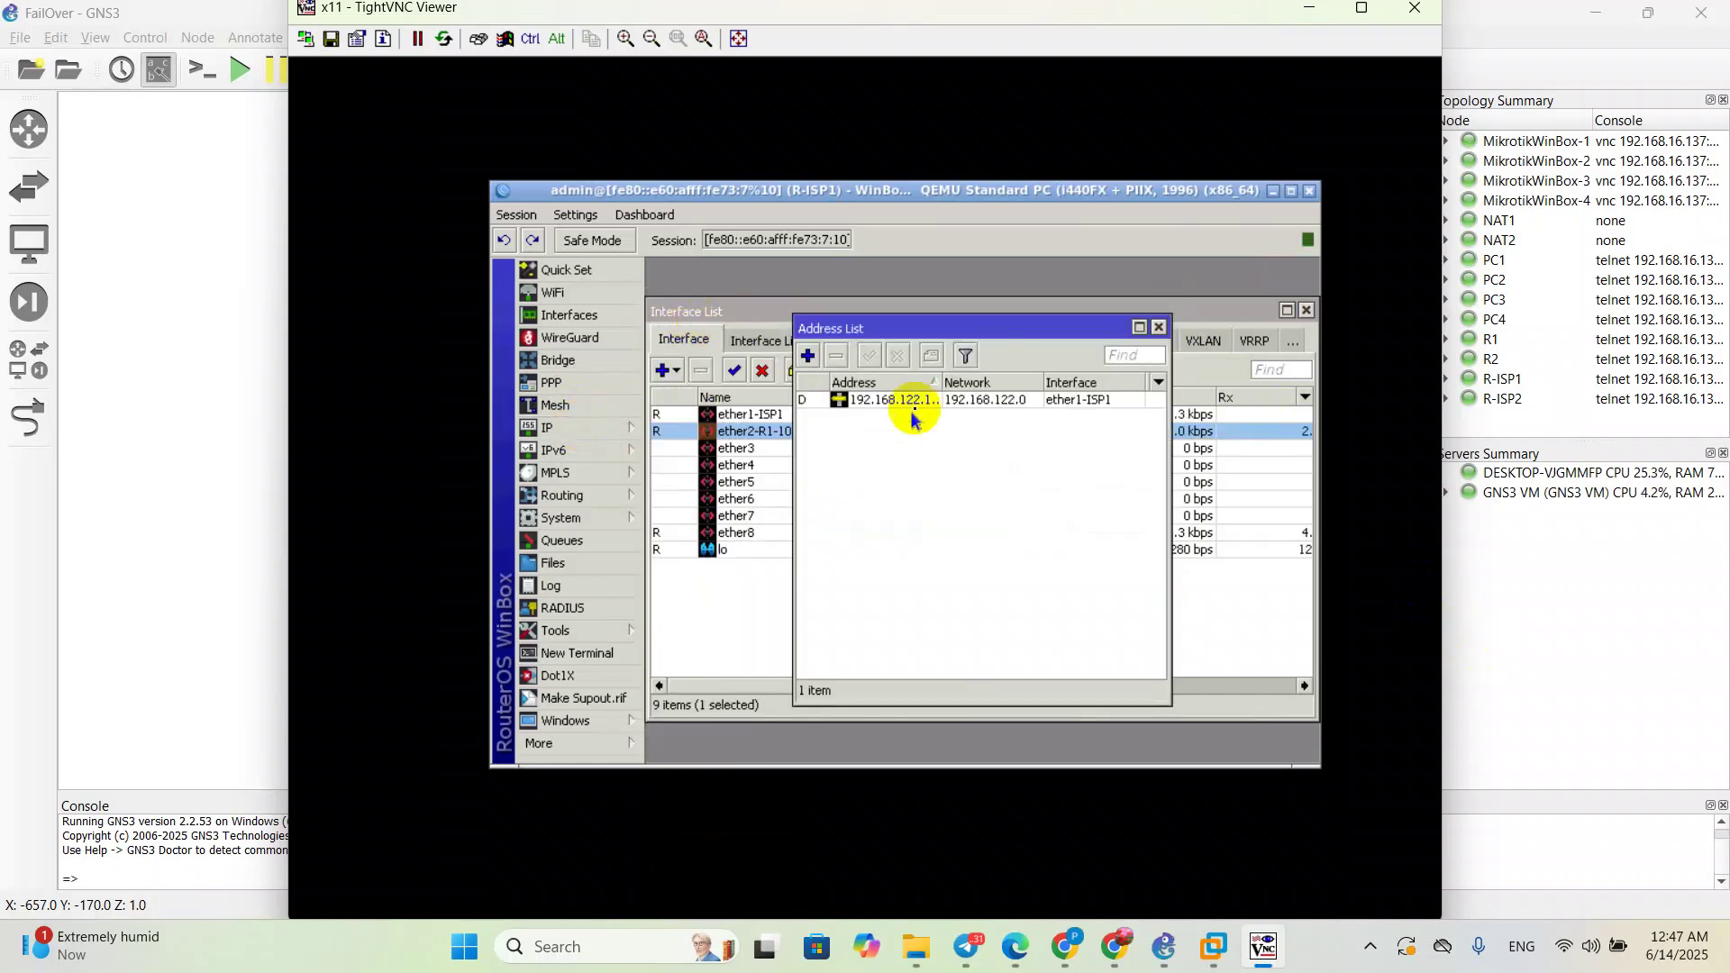
pyautogui.click(809, 355)
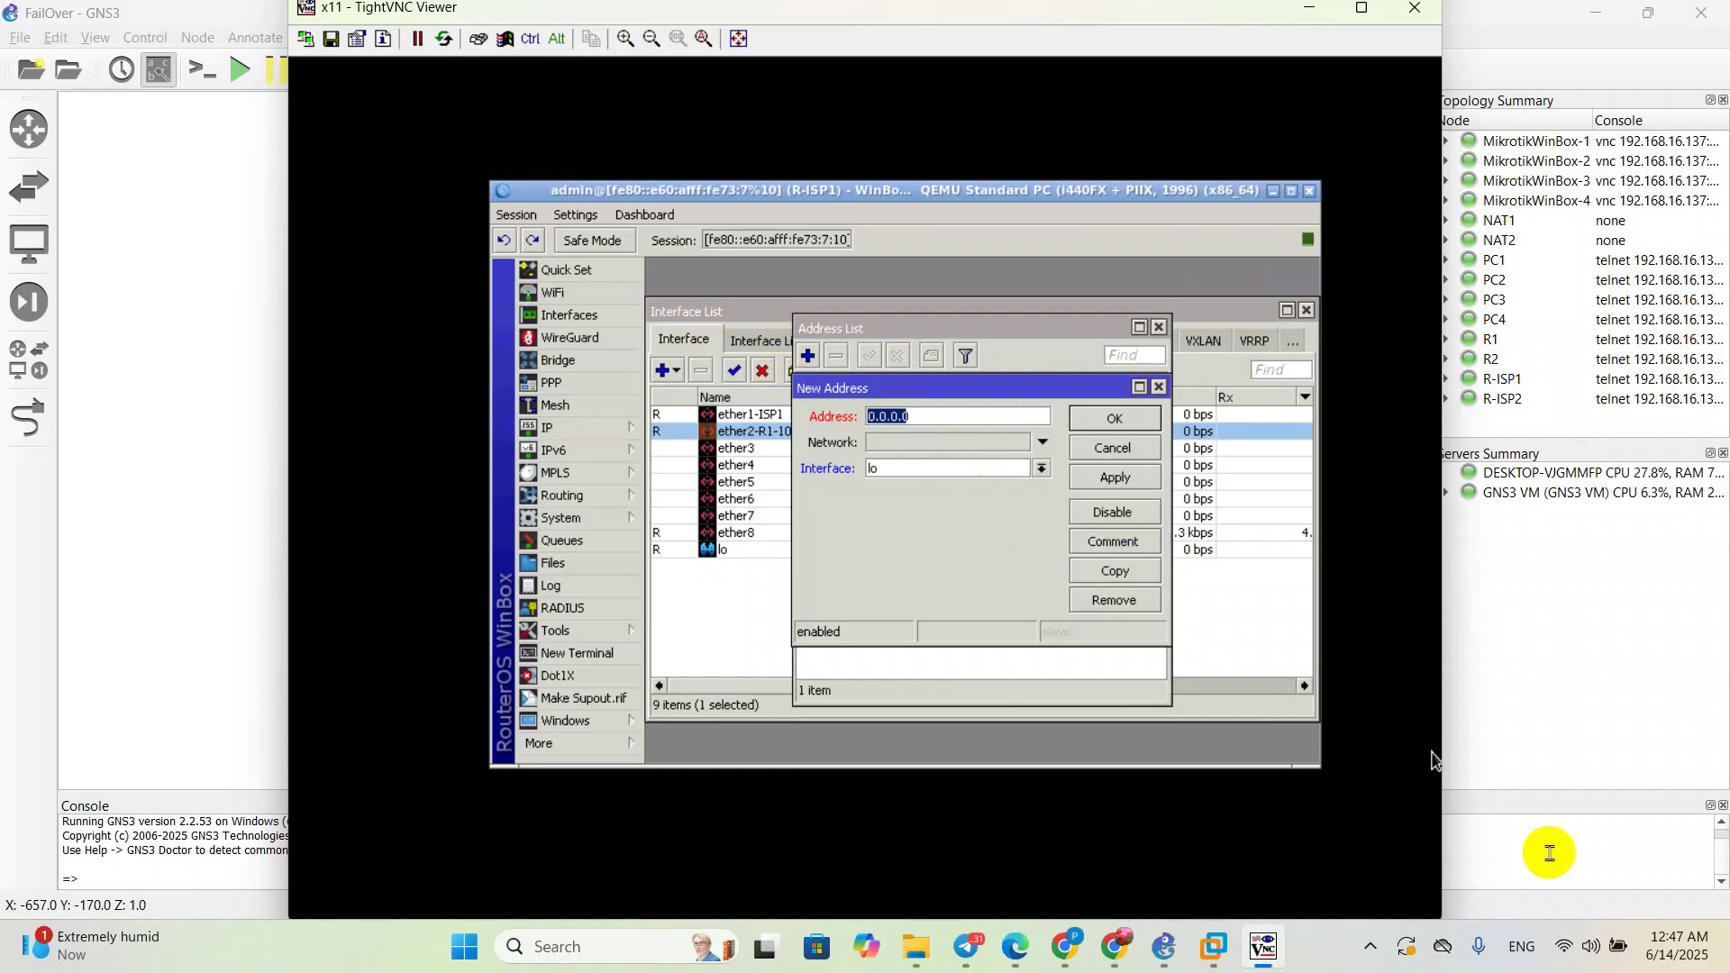
pyautogui.click(1041, 469)
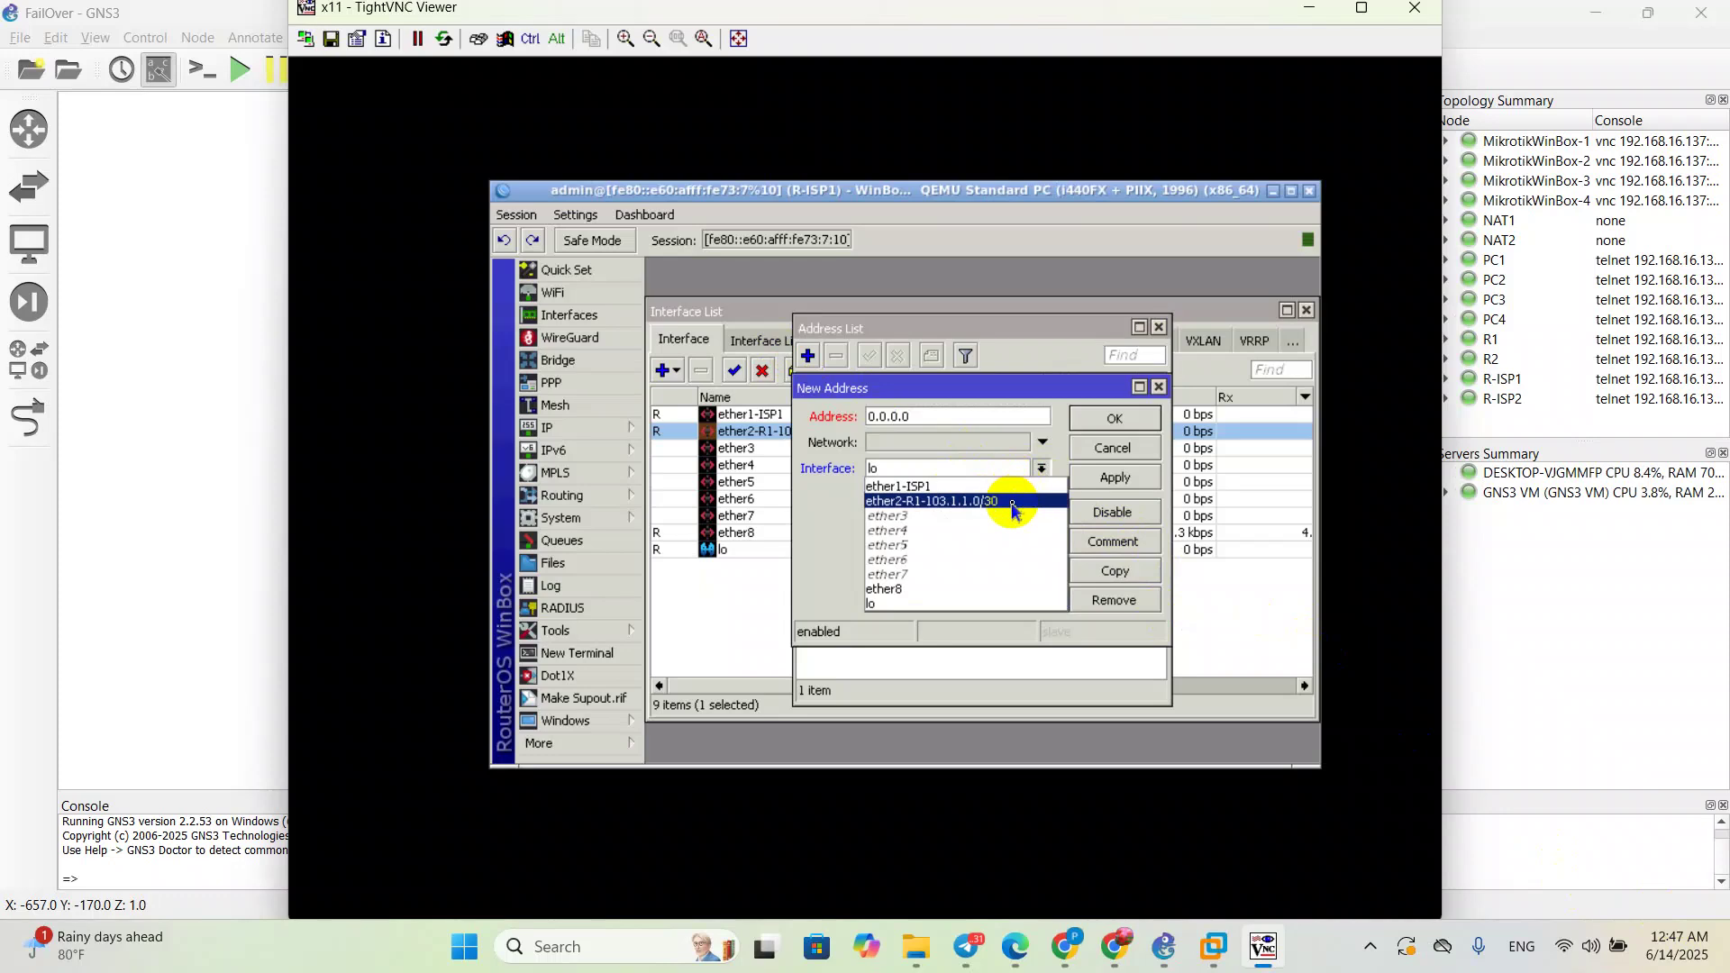
pyautogui.click(1011, 503)
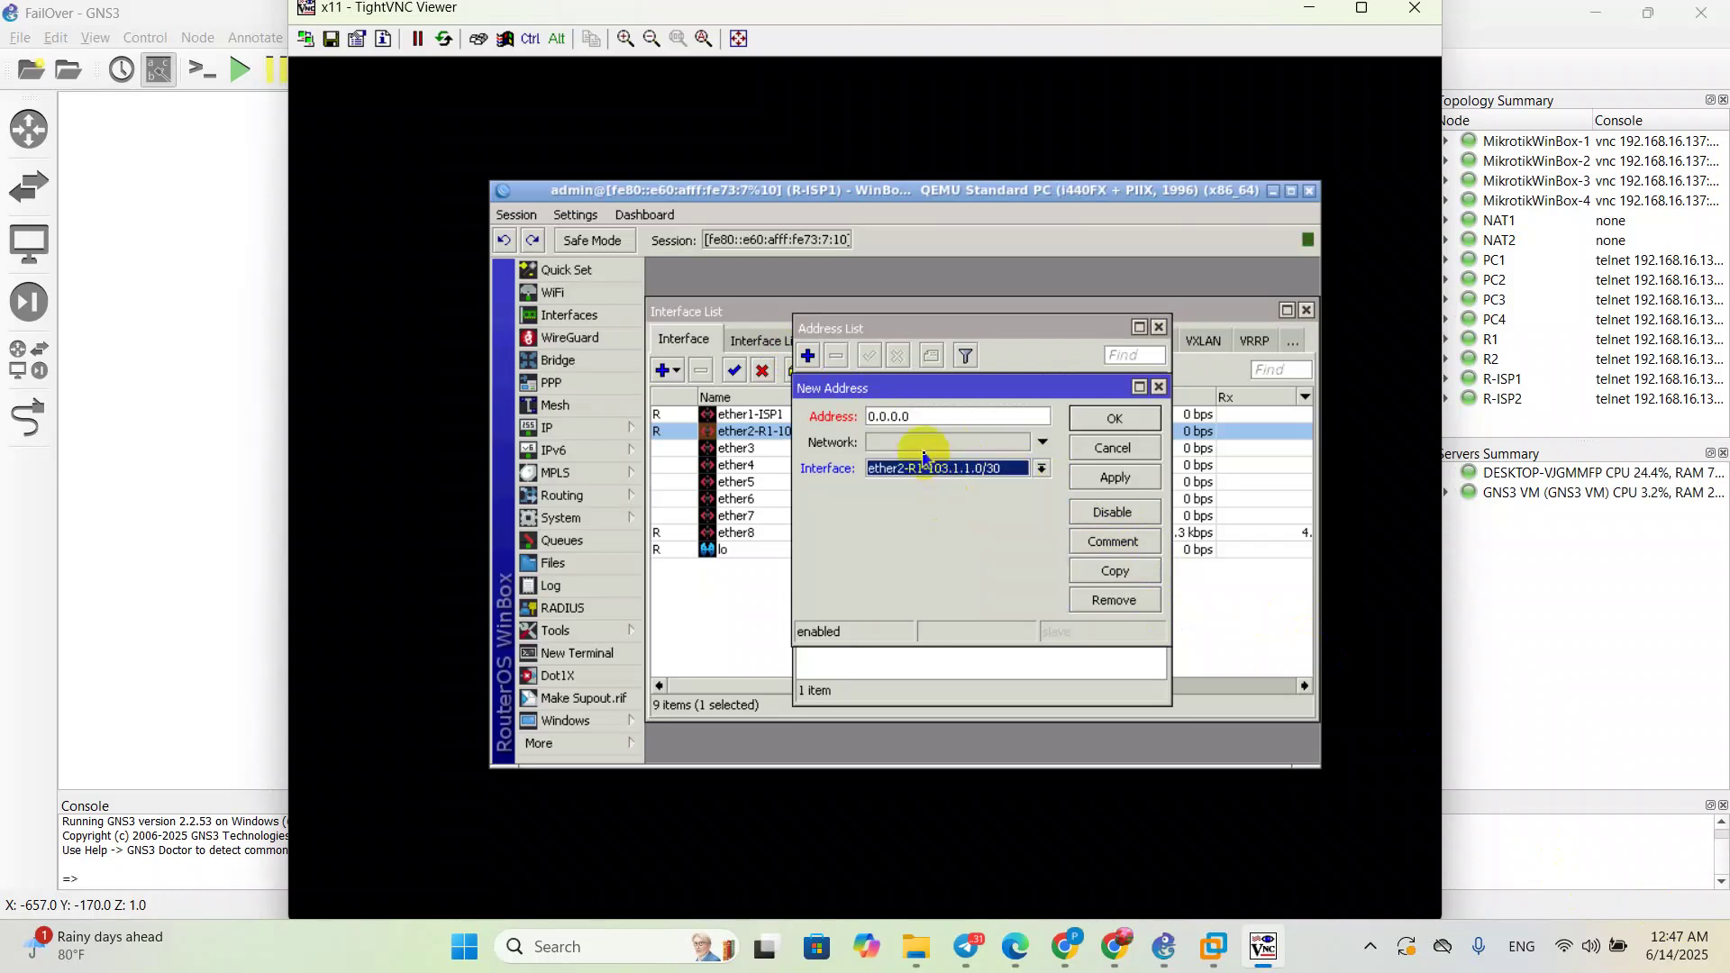
pyautogui.doubleClick(926, 417)
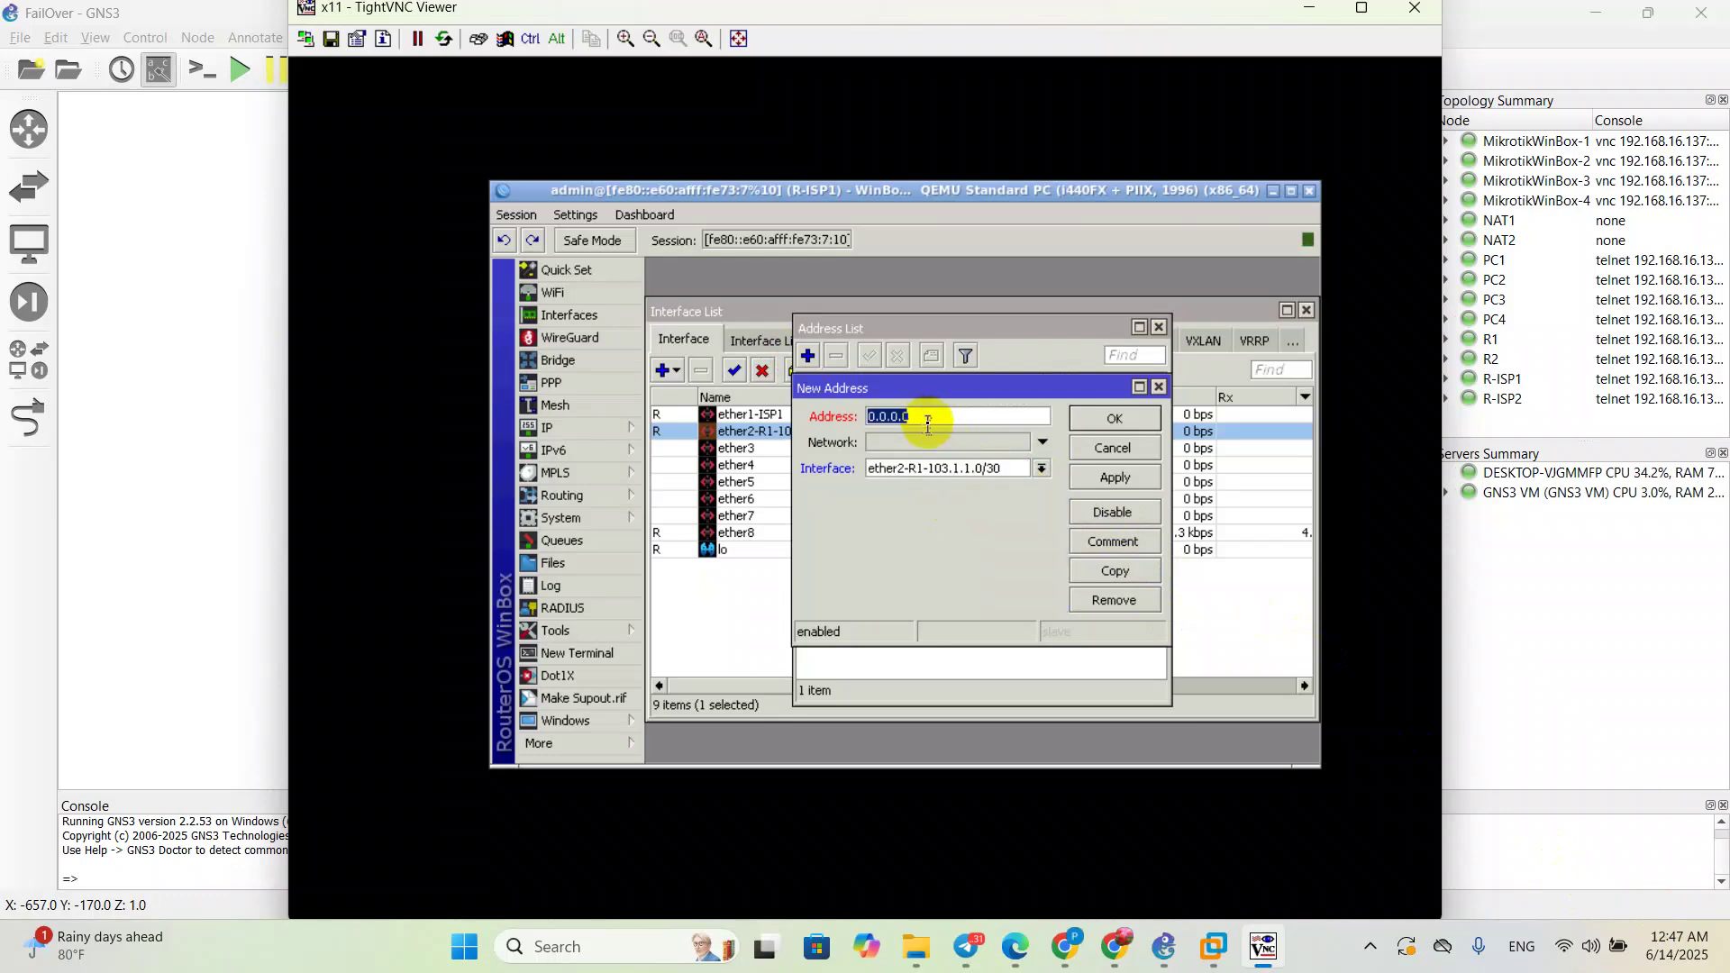
pyautogui.write('103.1.1.1/30')
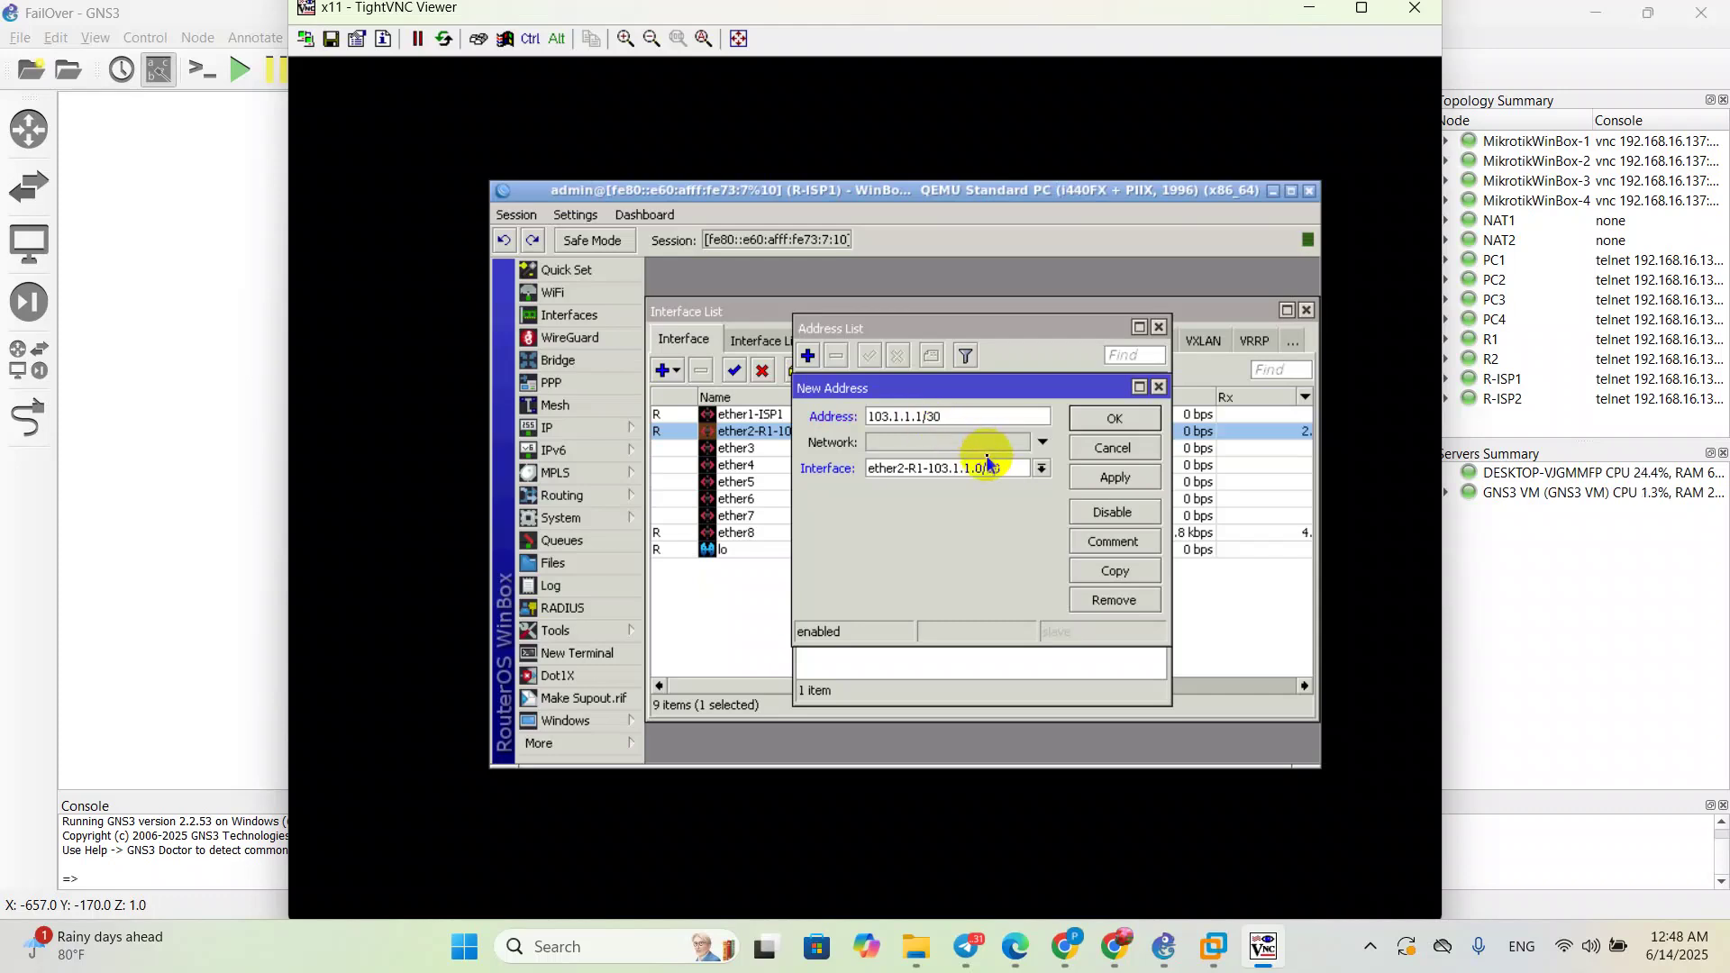
pyautogui.click(1104, 478)
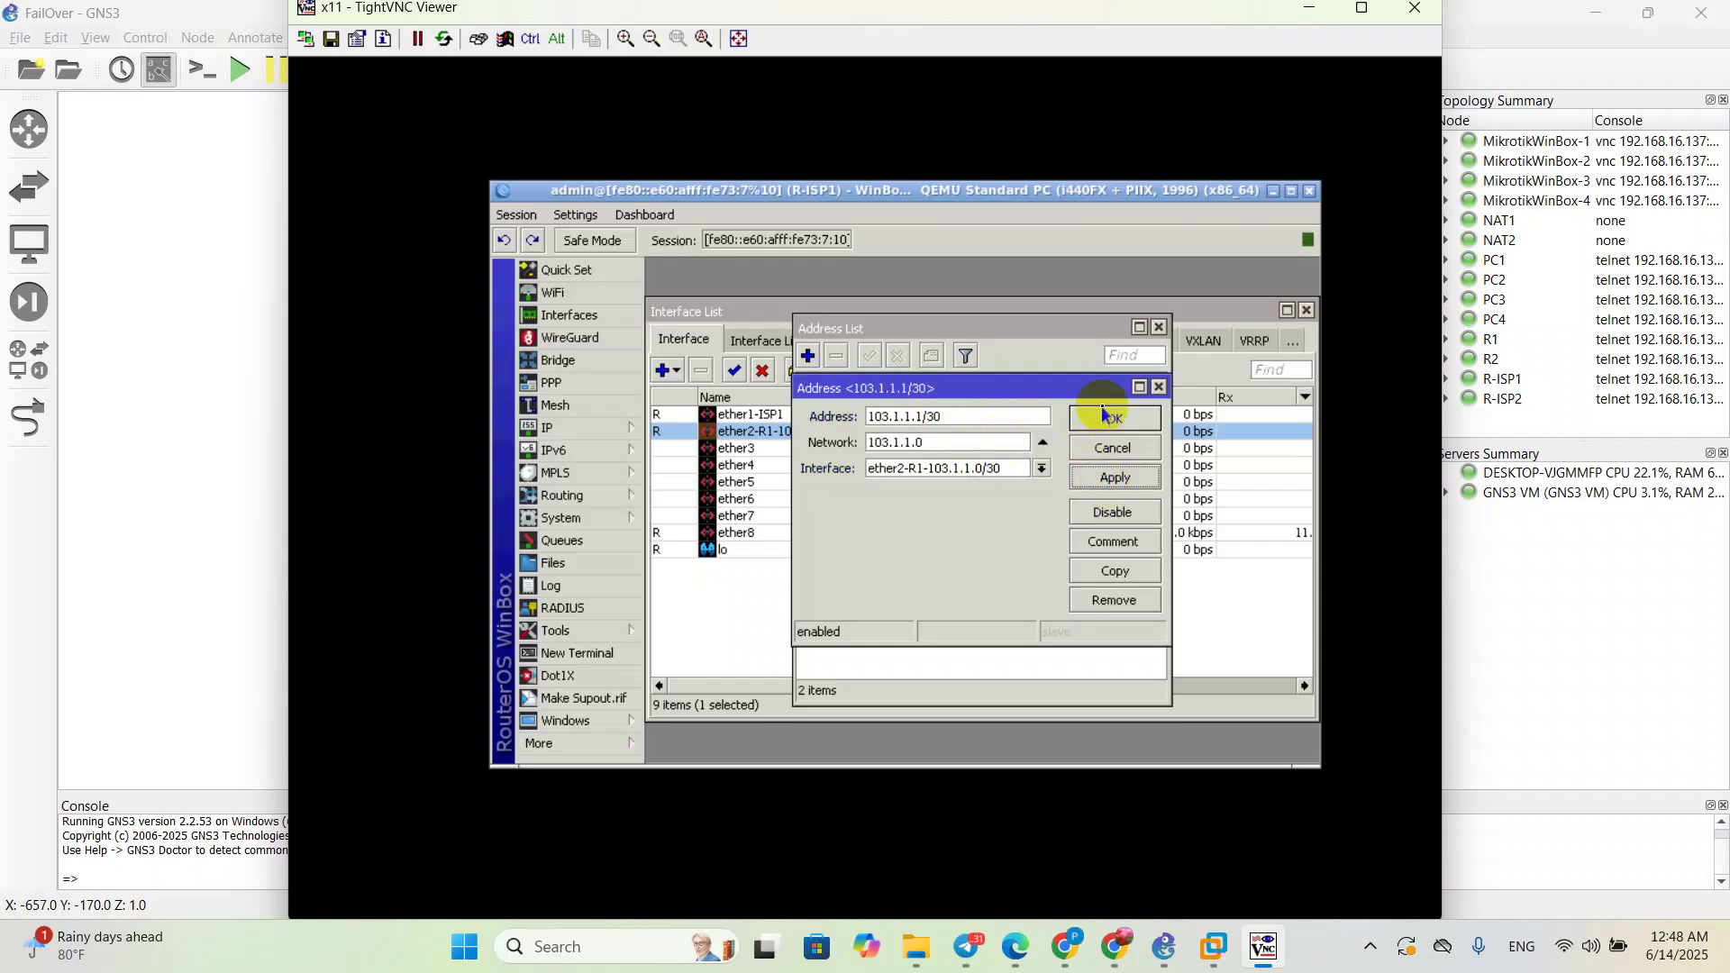
pyautogui.click(1112, 419)
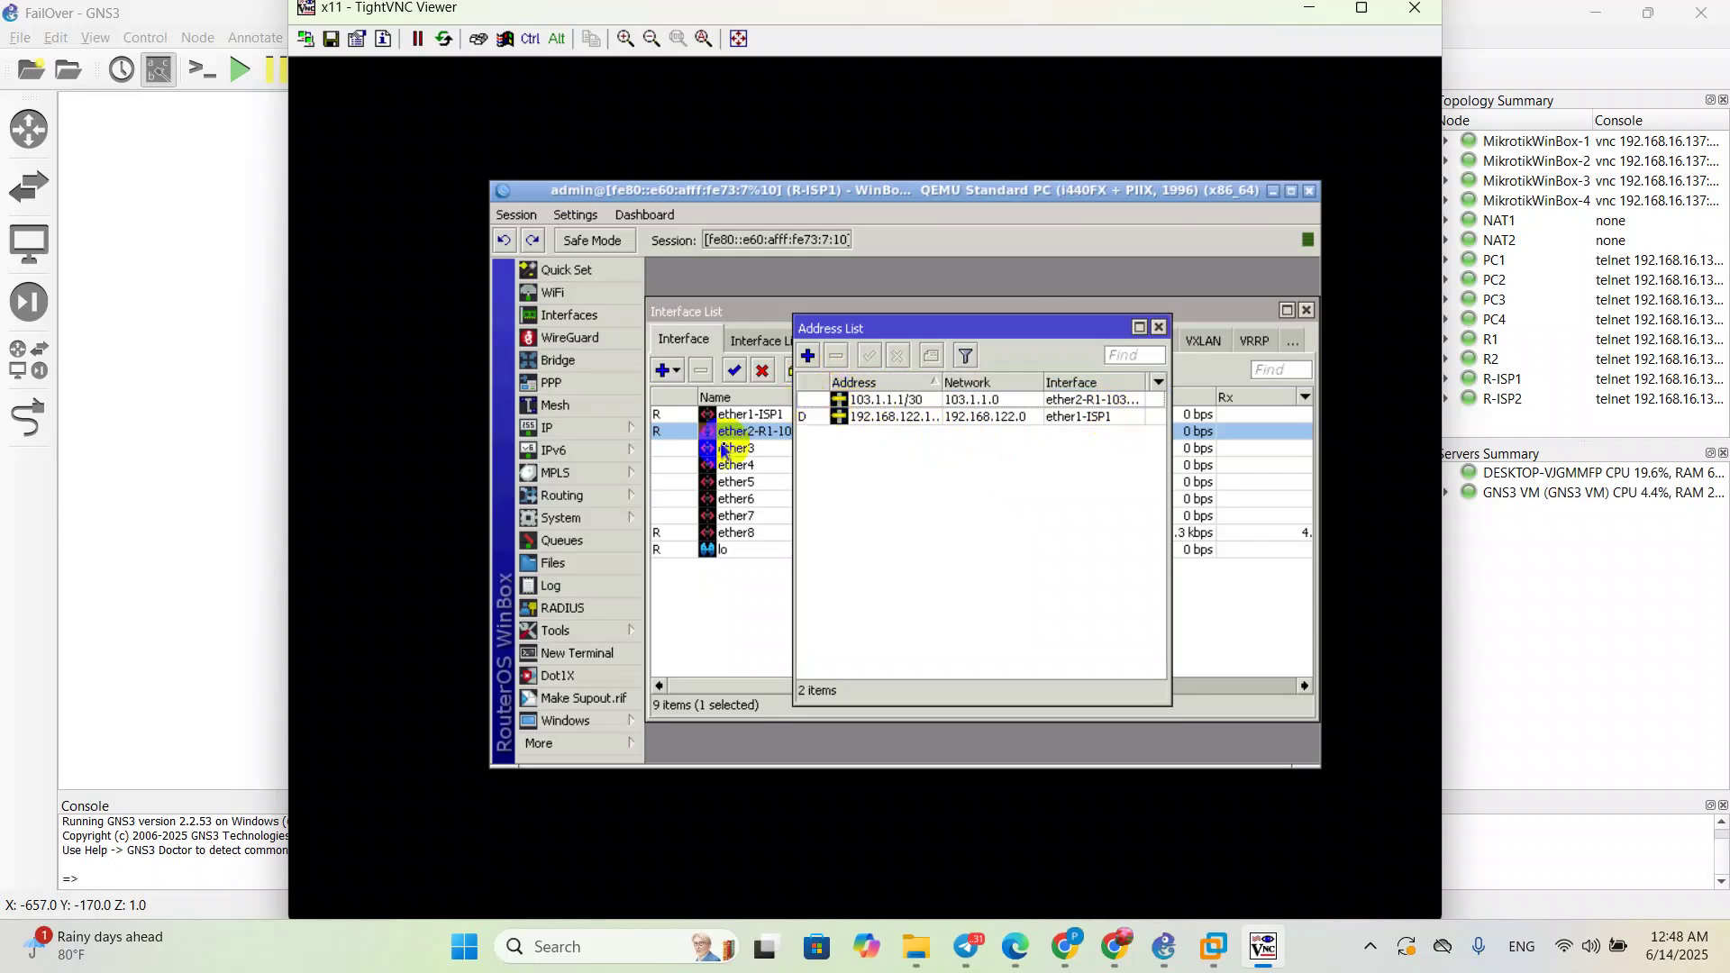
# Step: Set up a DHCP server on ether2-R1-103.1.1.0/30, accepting the suggested values throughout the setup
pyautogui.click(581, 429)
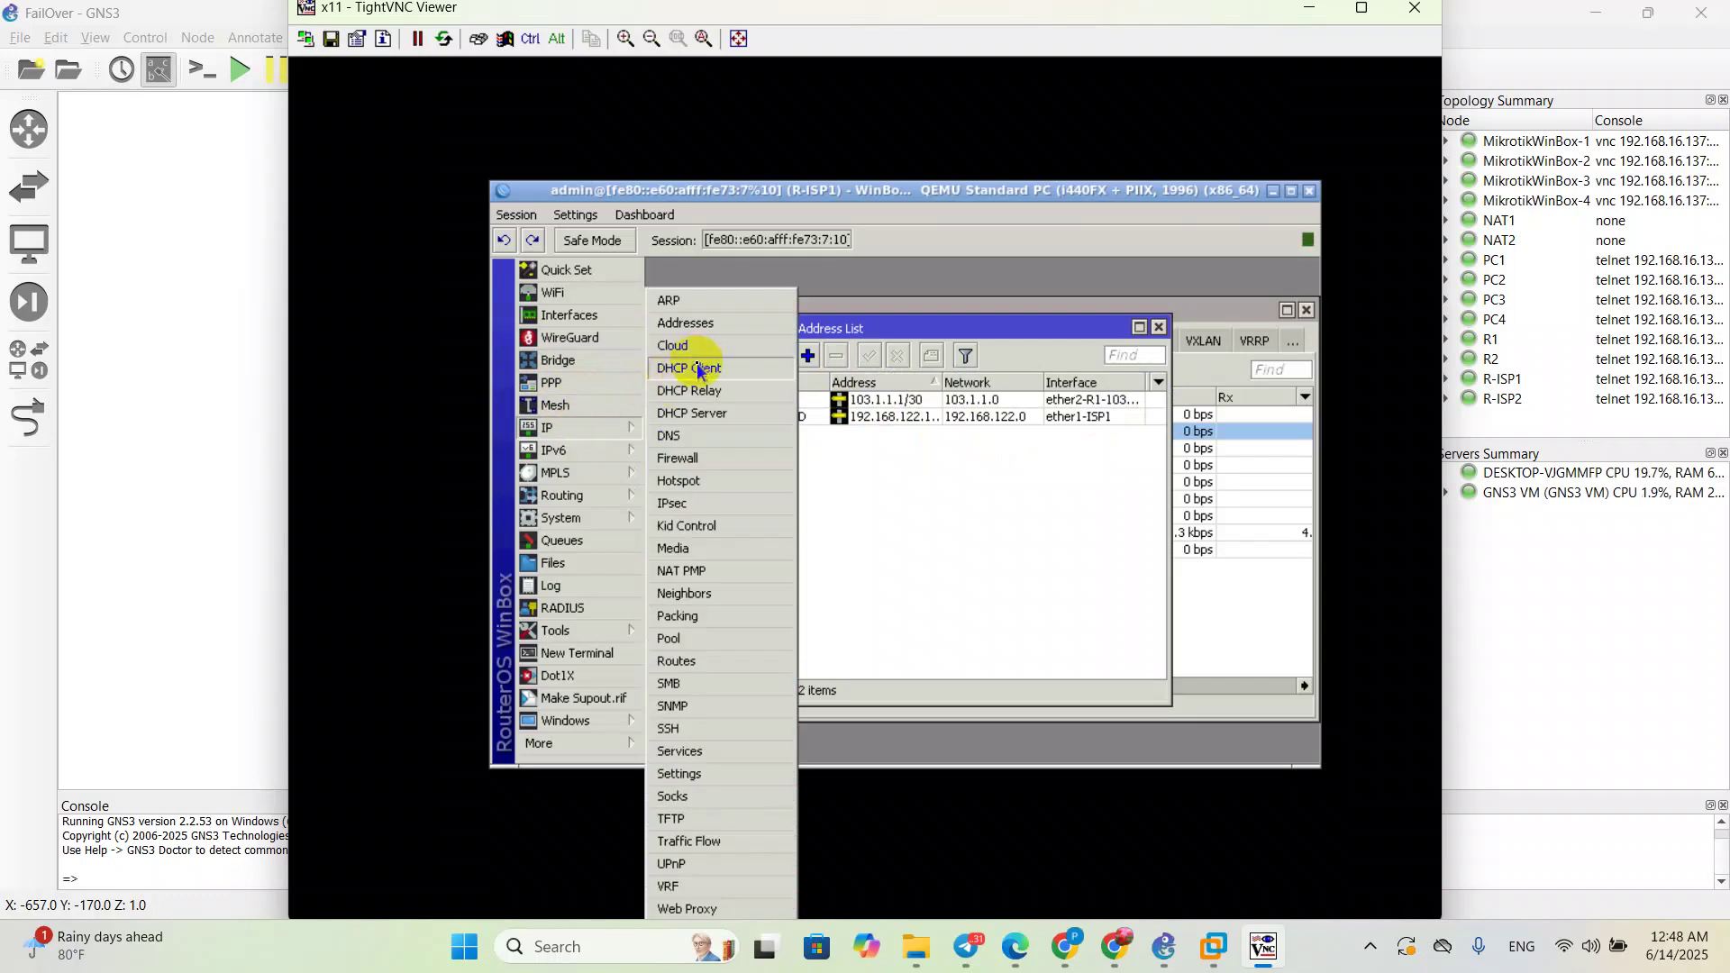
pyautogui.click(725, 415)
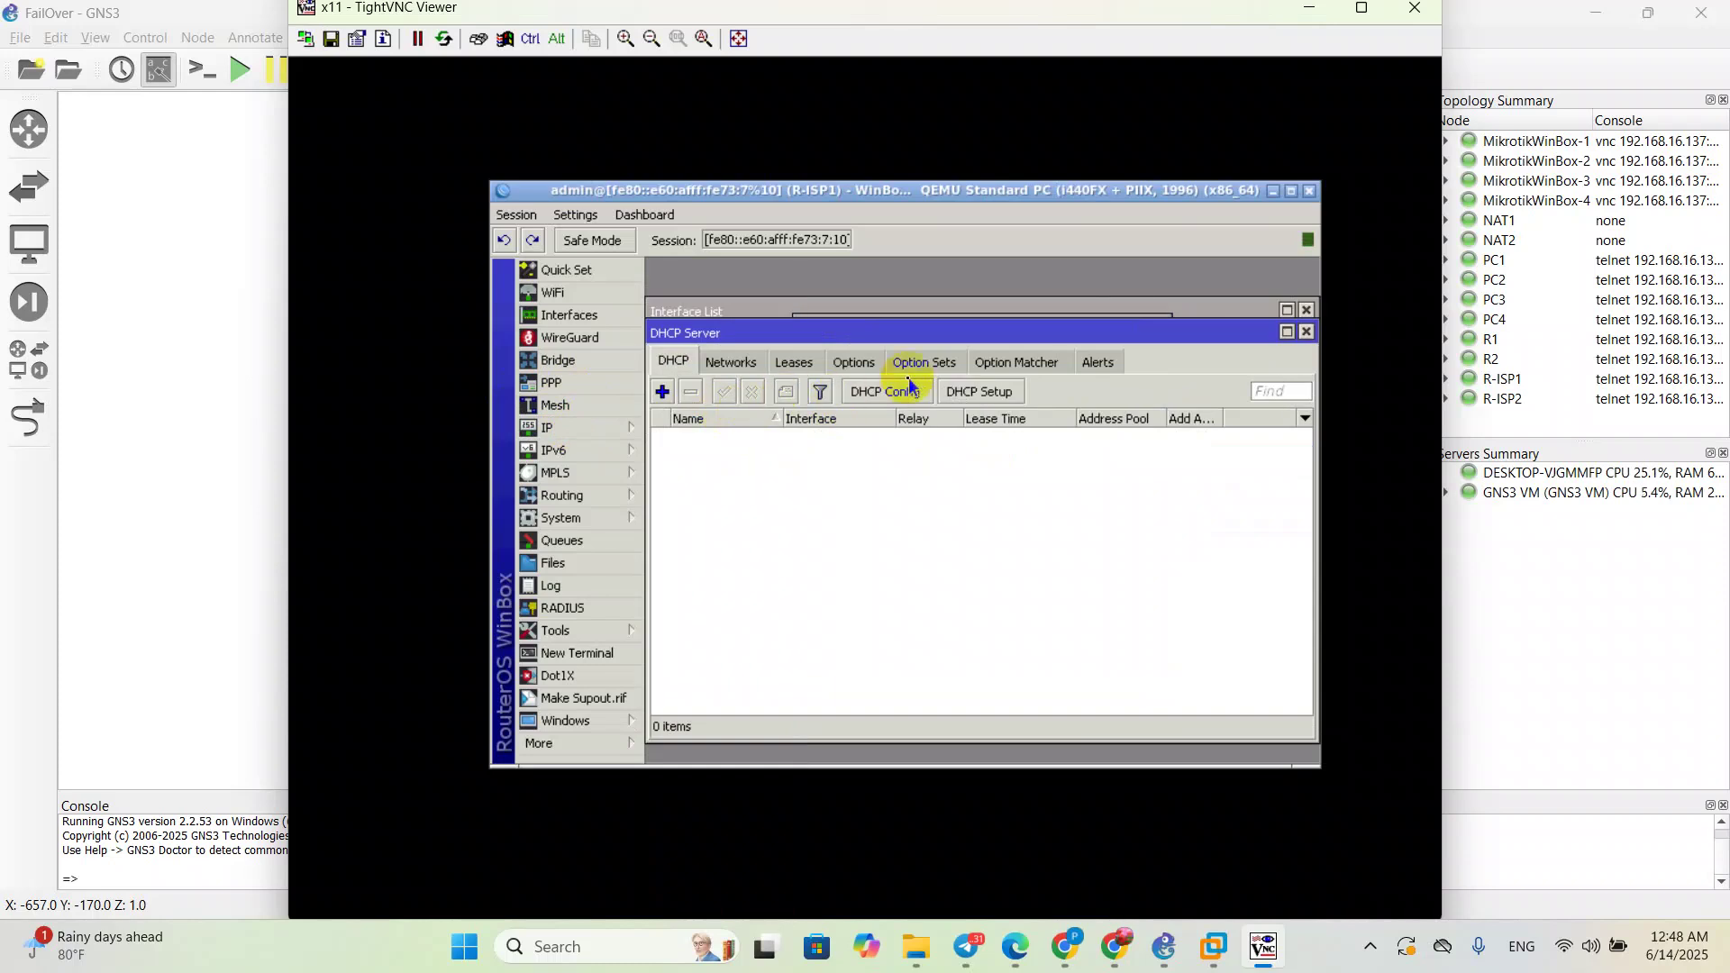
pyautogui.click(979, 391)
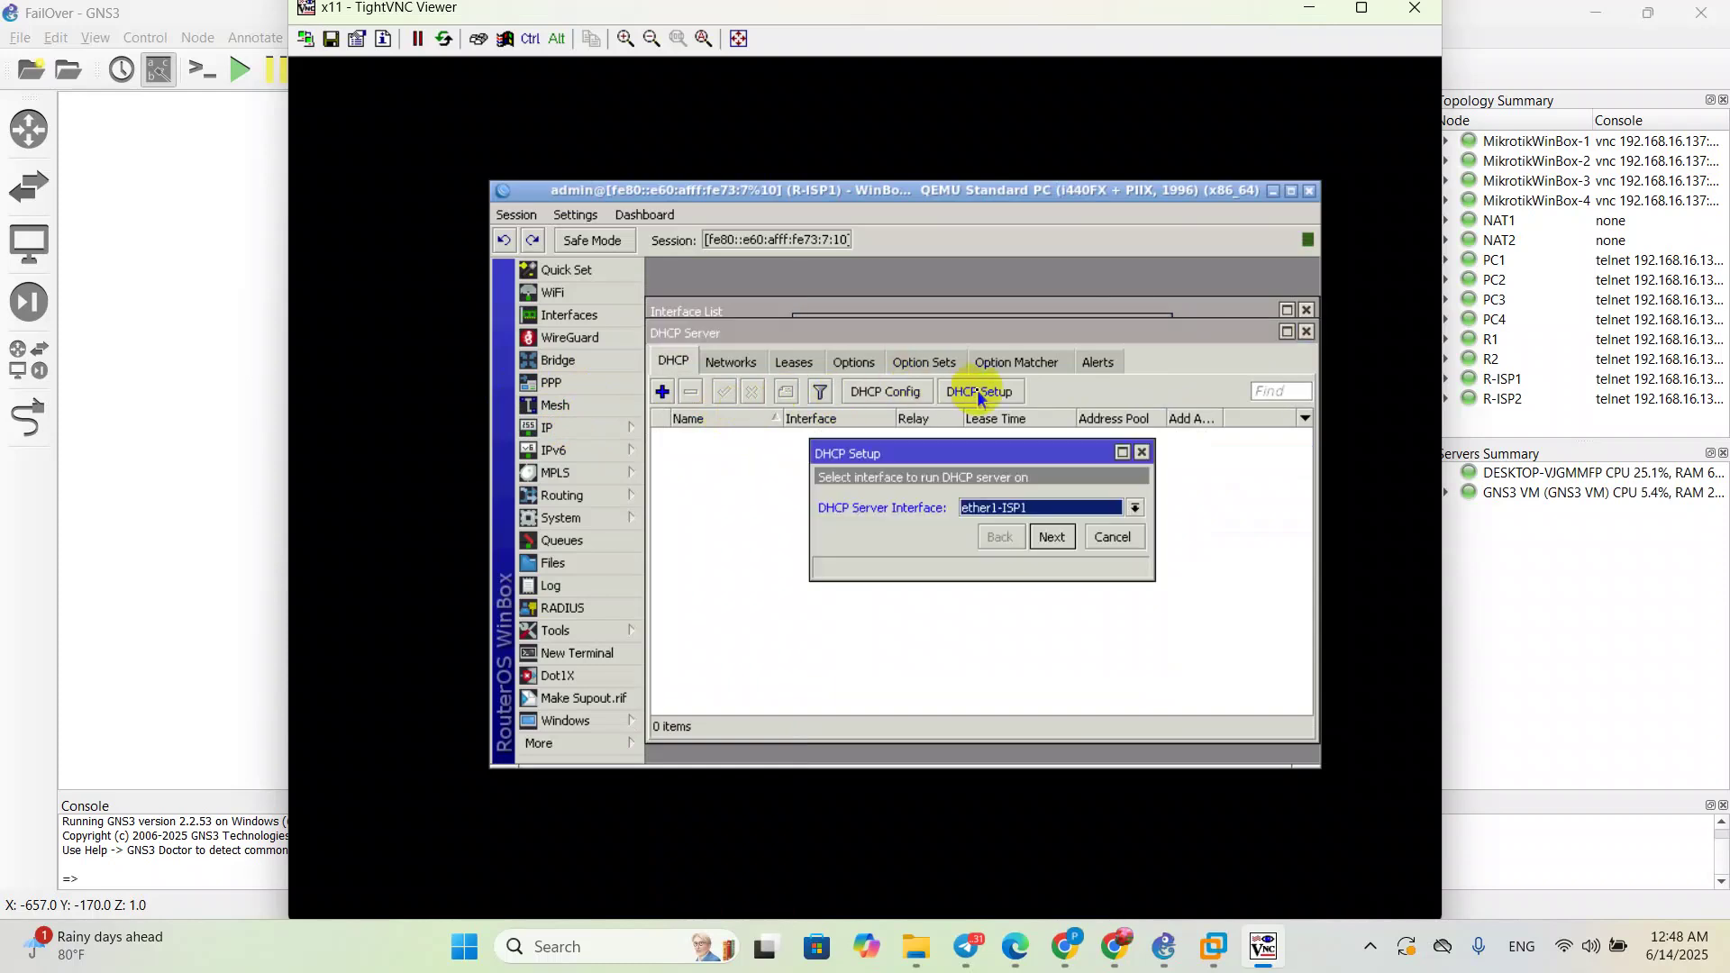
pyautogui.click(1073, 510)
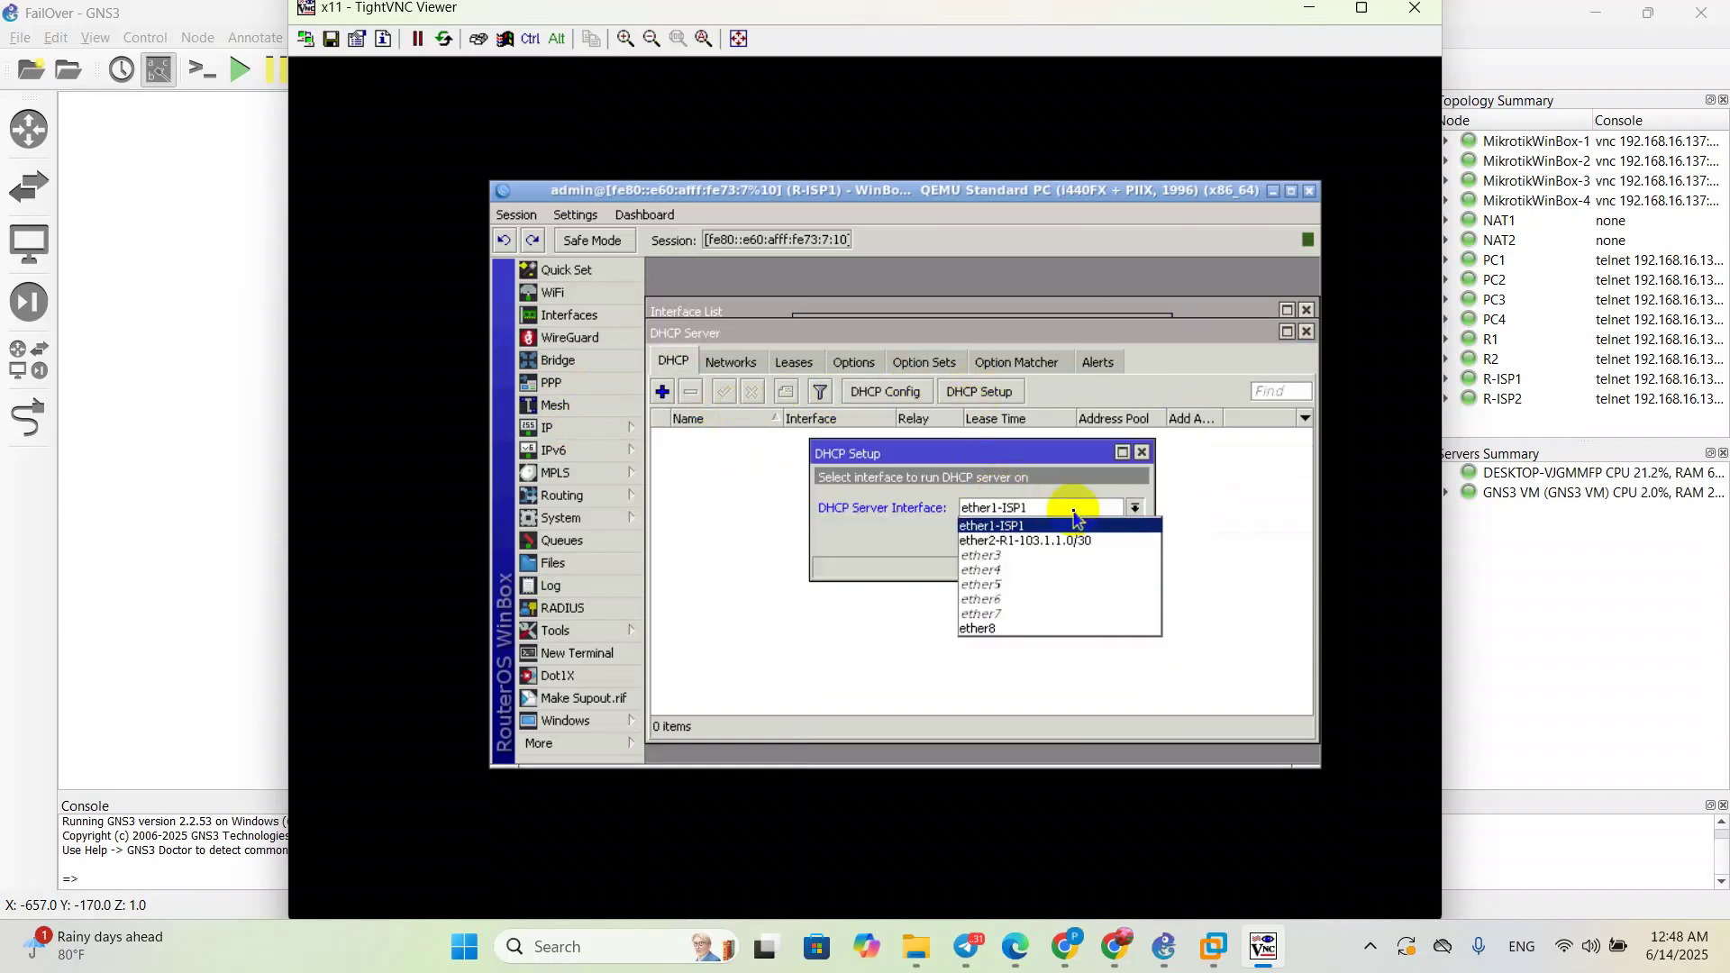
pyautogui.click(1050, 540)
pyautogui.click(1052, 538)
pyautogui.click(1052, 541)
pyautogui.click(1050, 537)
pyautogui.click(1050, 537)
pyautogui.click(1051, 537)
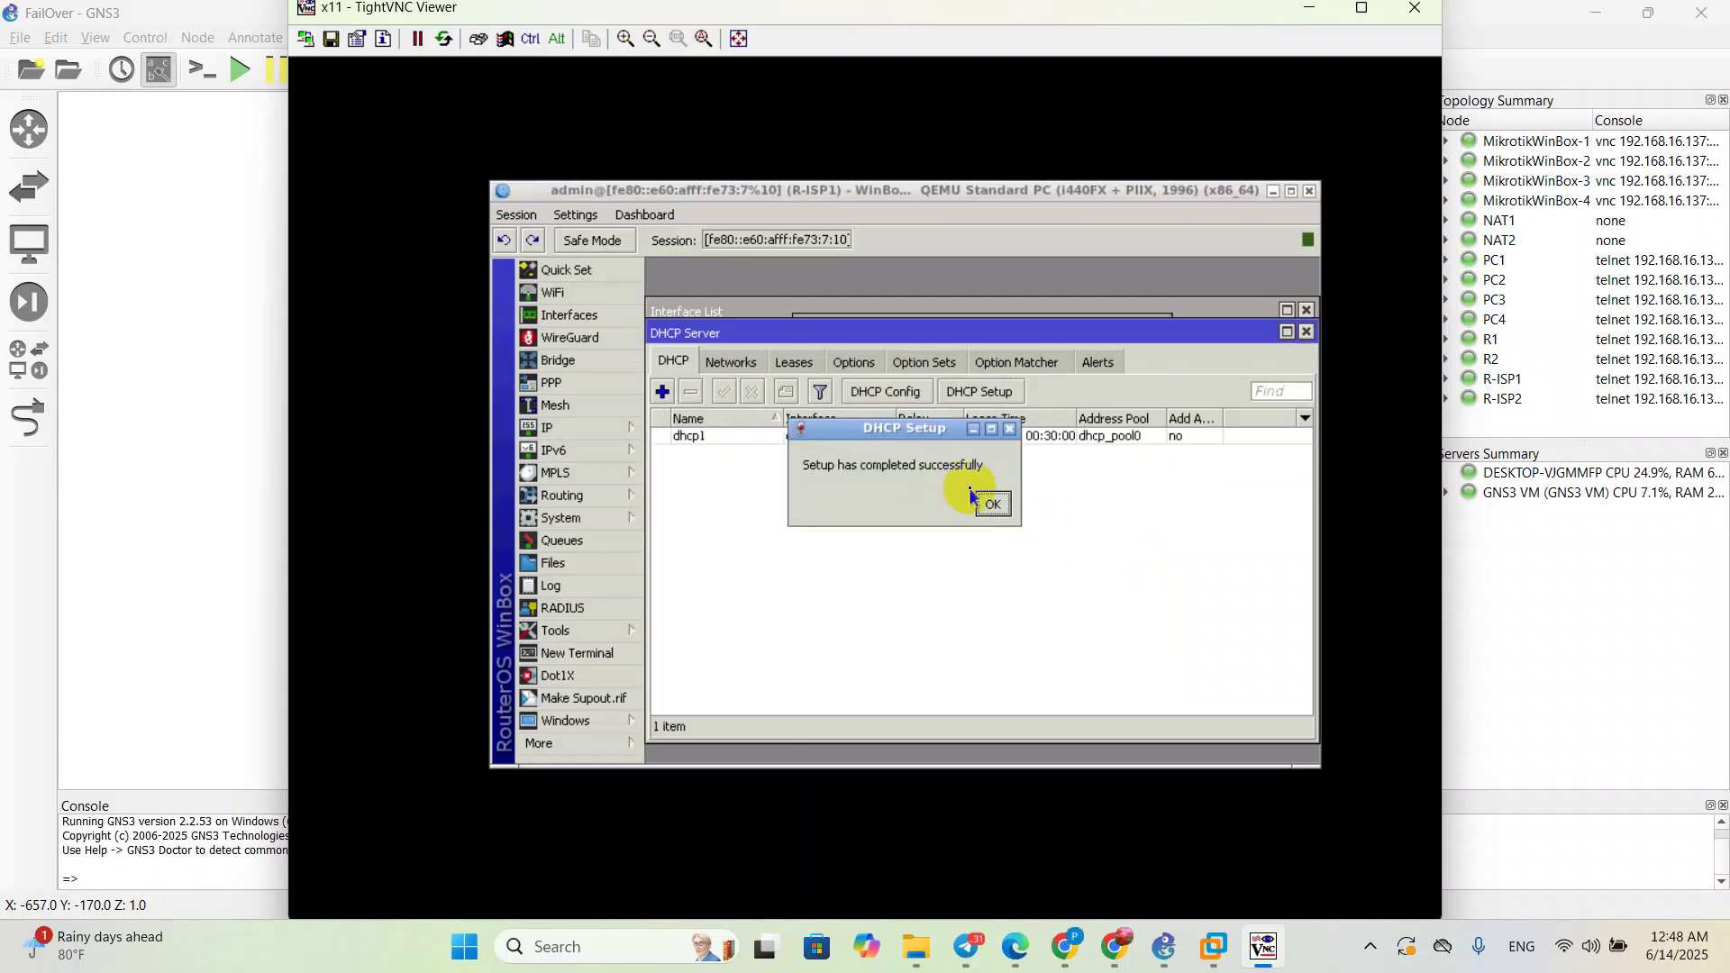
pyautogui.click(991, 504)
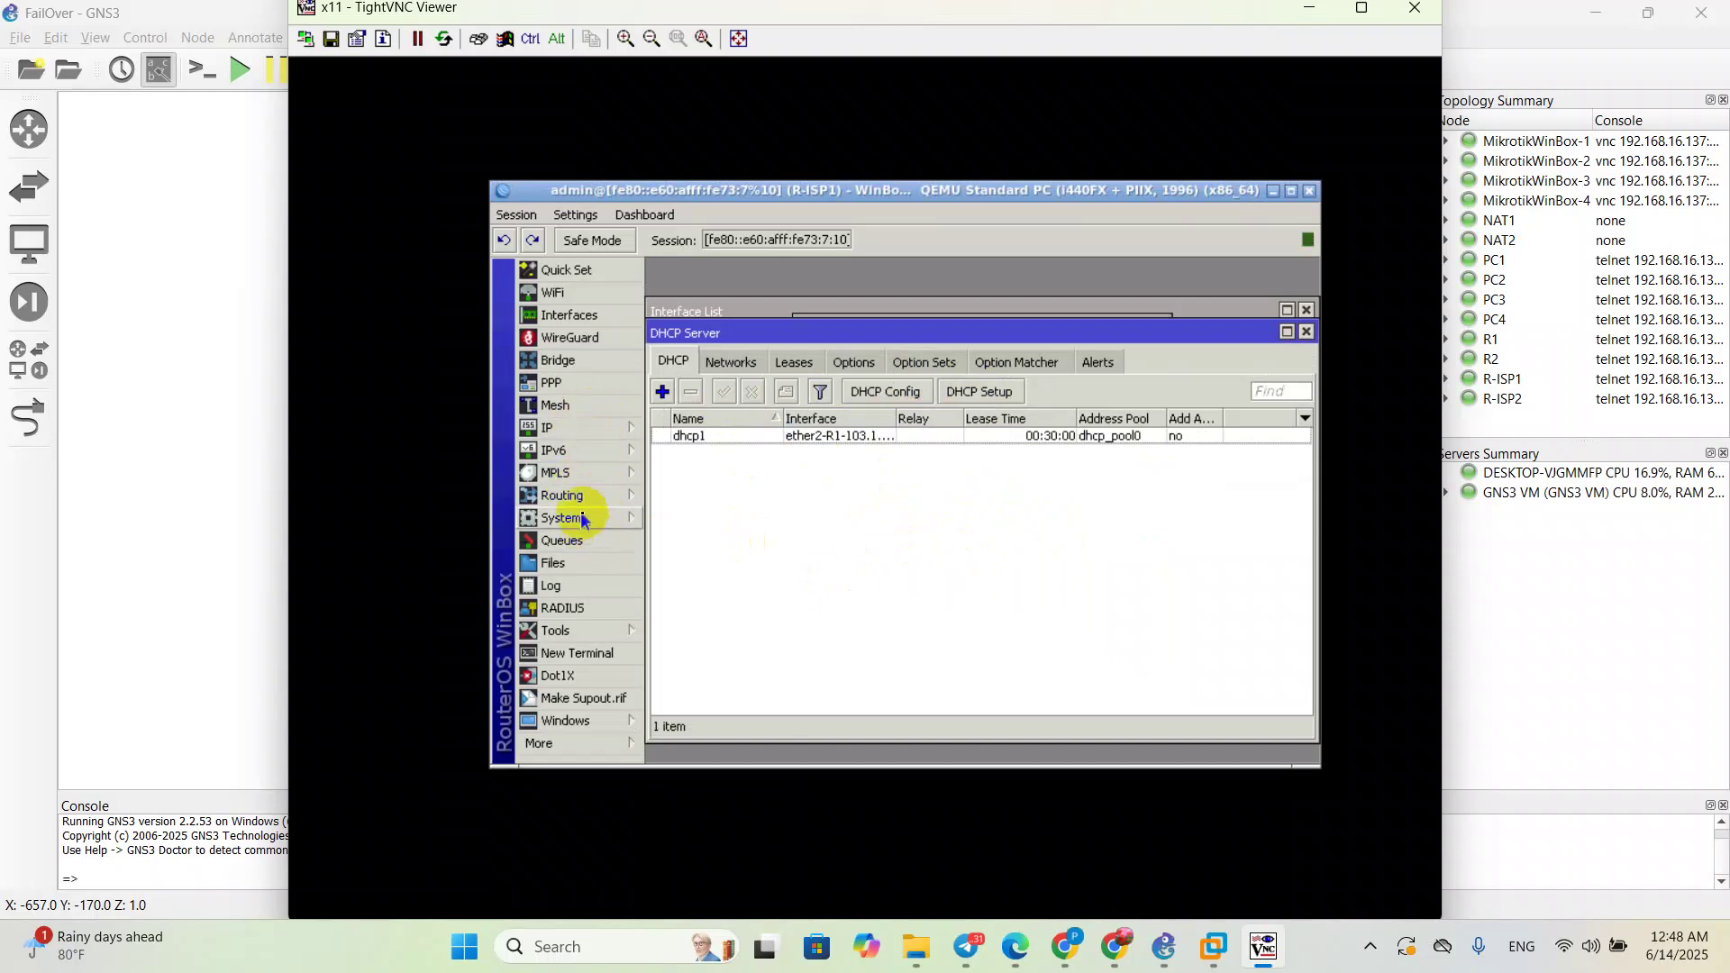
# Step: Add a firewall NAT rule on R-ISP1 in the srcnat chain with the action masquerade
pyautogui.click(567, 426)
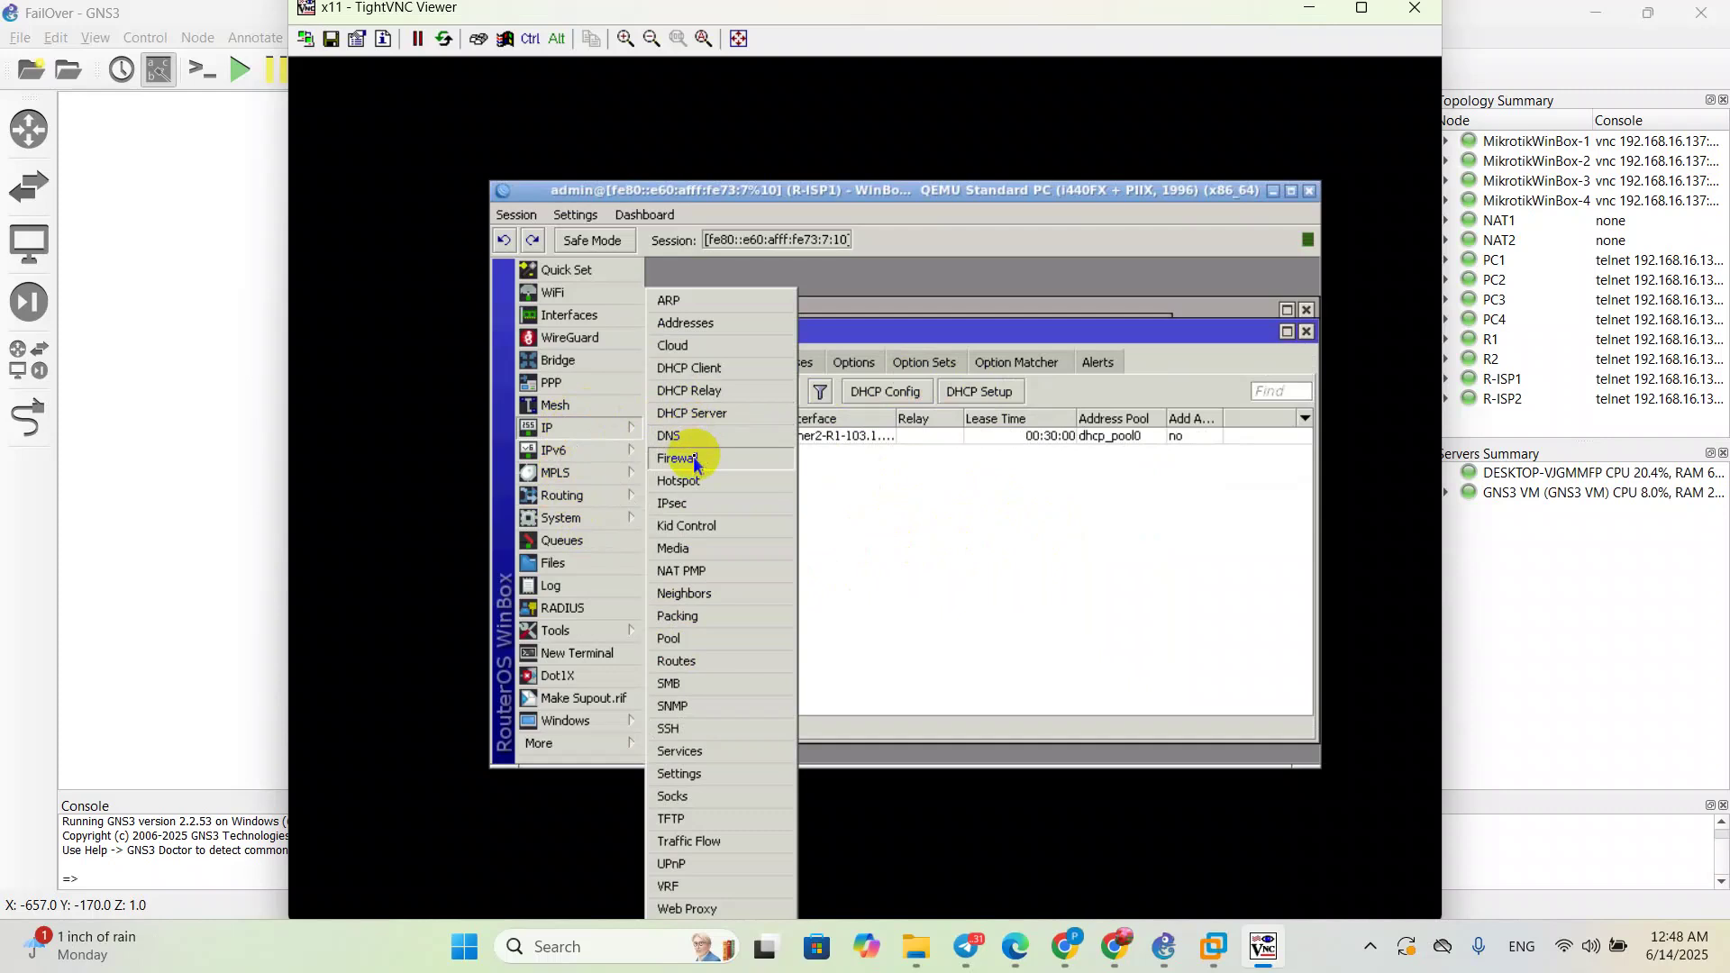
pyautogui.click(694, 458)
pyautogui.click(752, 301)
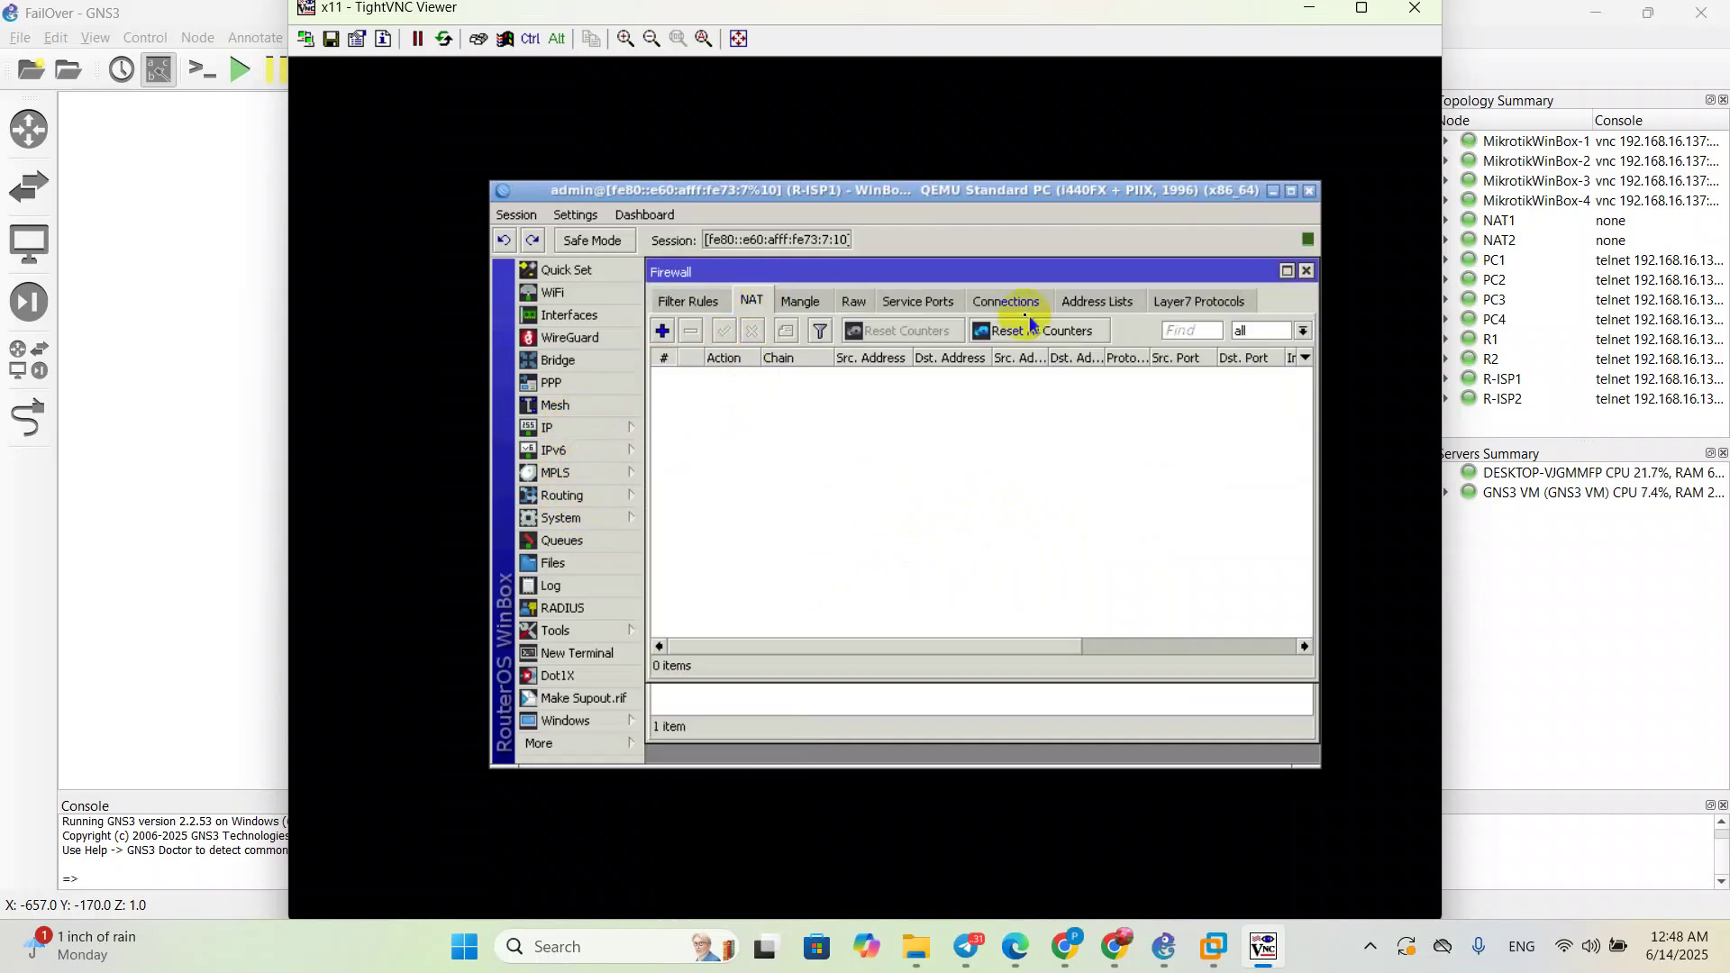
pyautogui.click(662, 331)
pyautogui.click(960, 301)
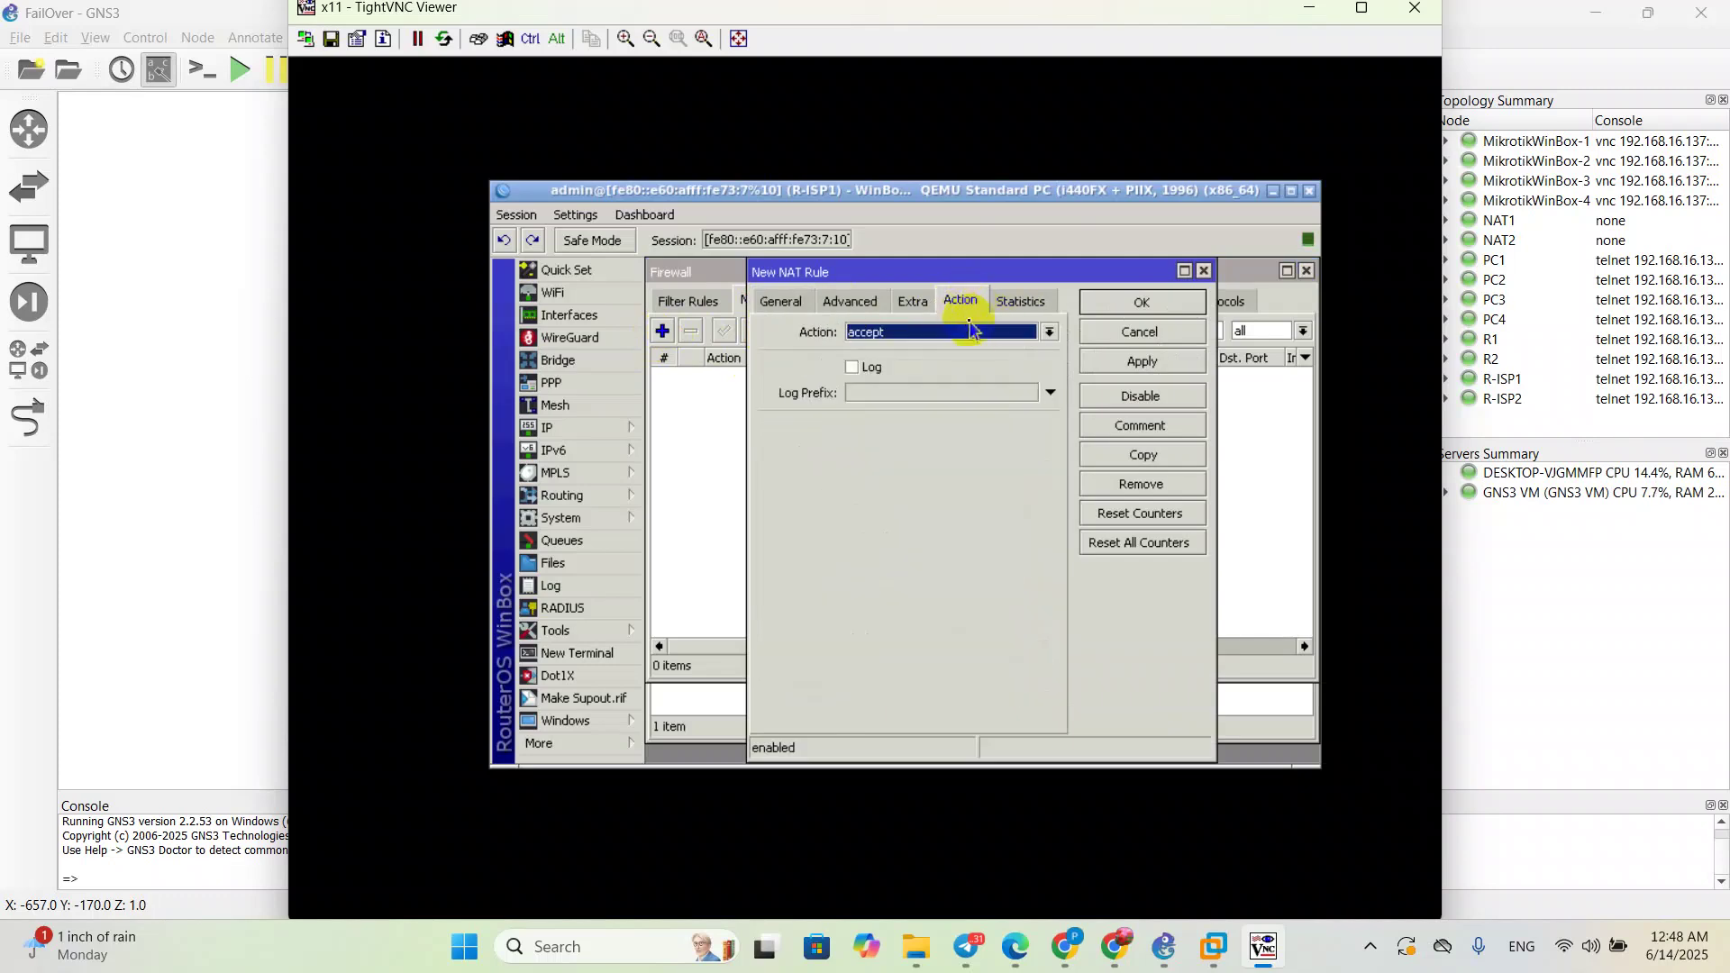
pyautogui.click(1047, 332)
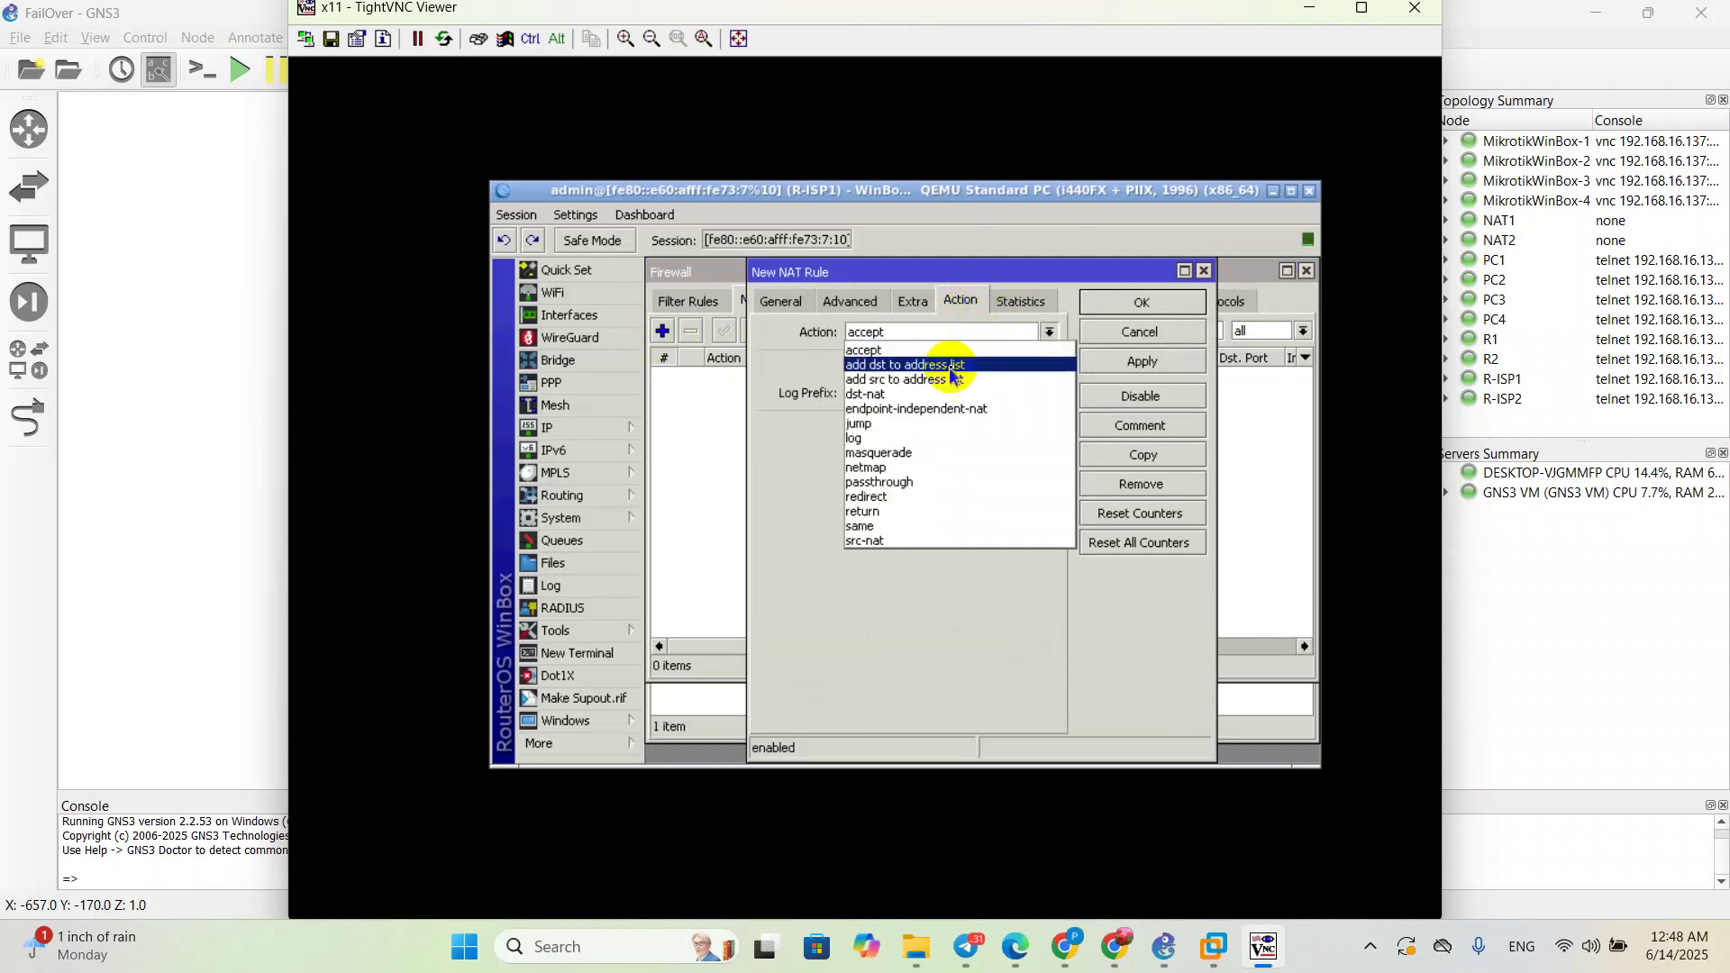
pyautogui.click(929, 453)
pyautogui.click(1128, 309)
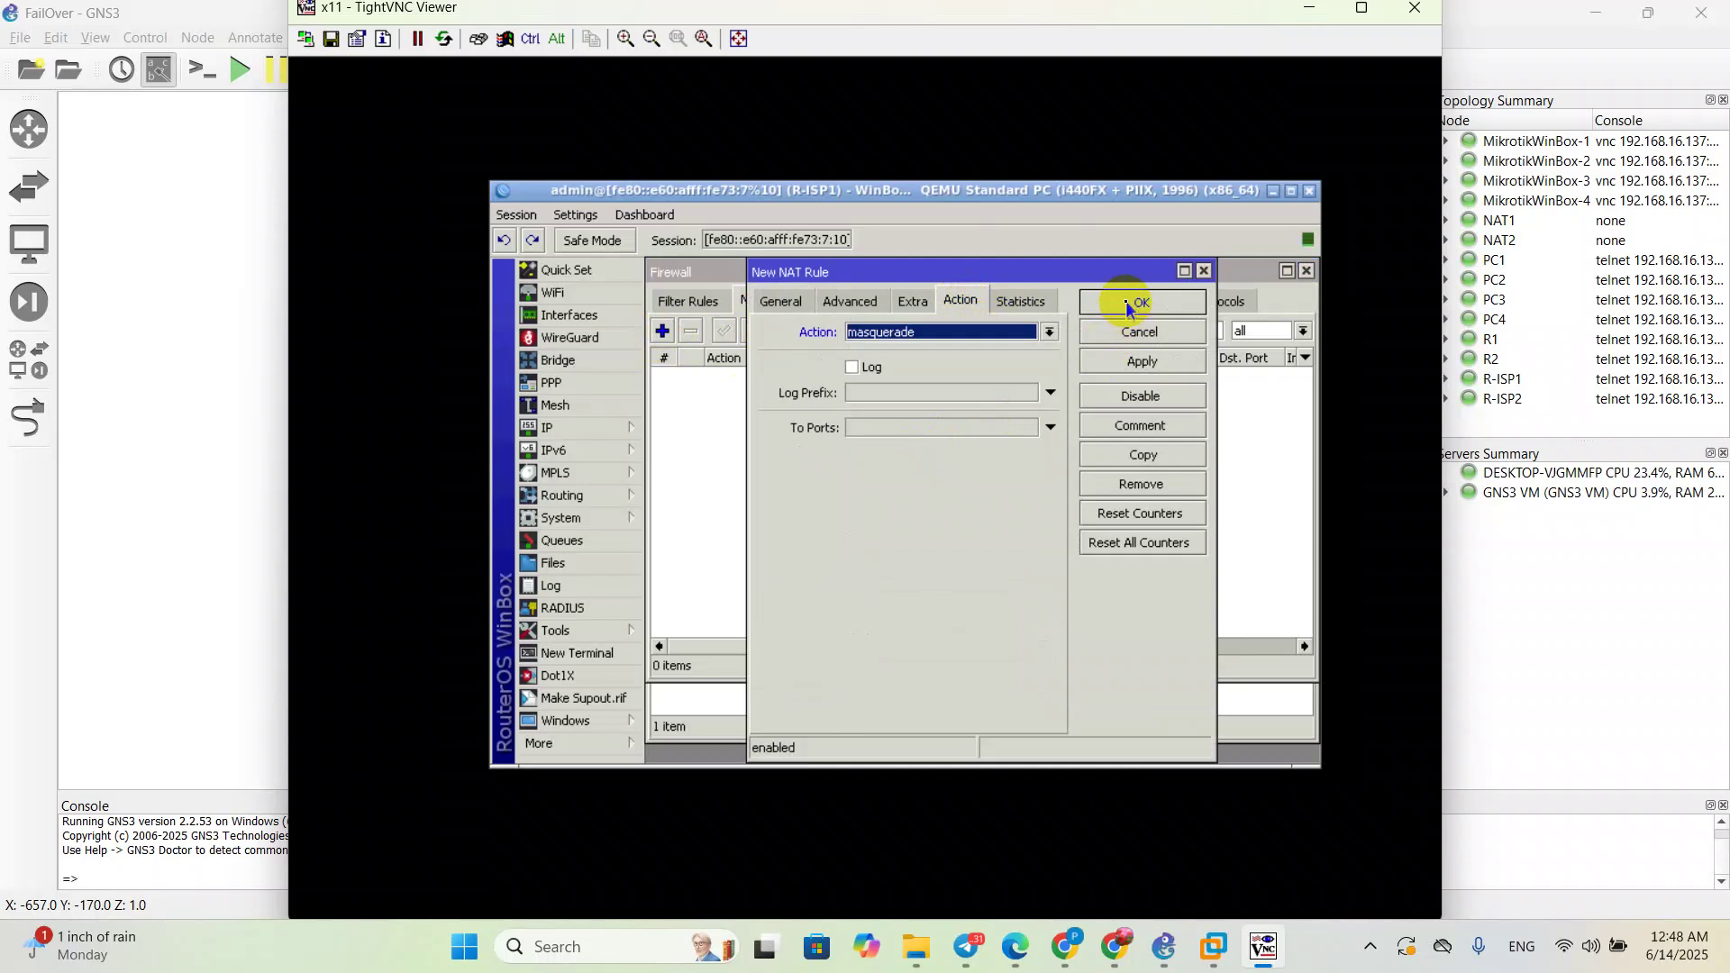
pyautogui.click(1141, 365)
pyautogui.click(1130, 306)
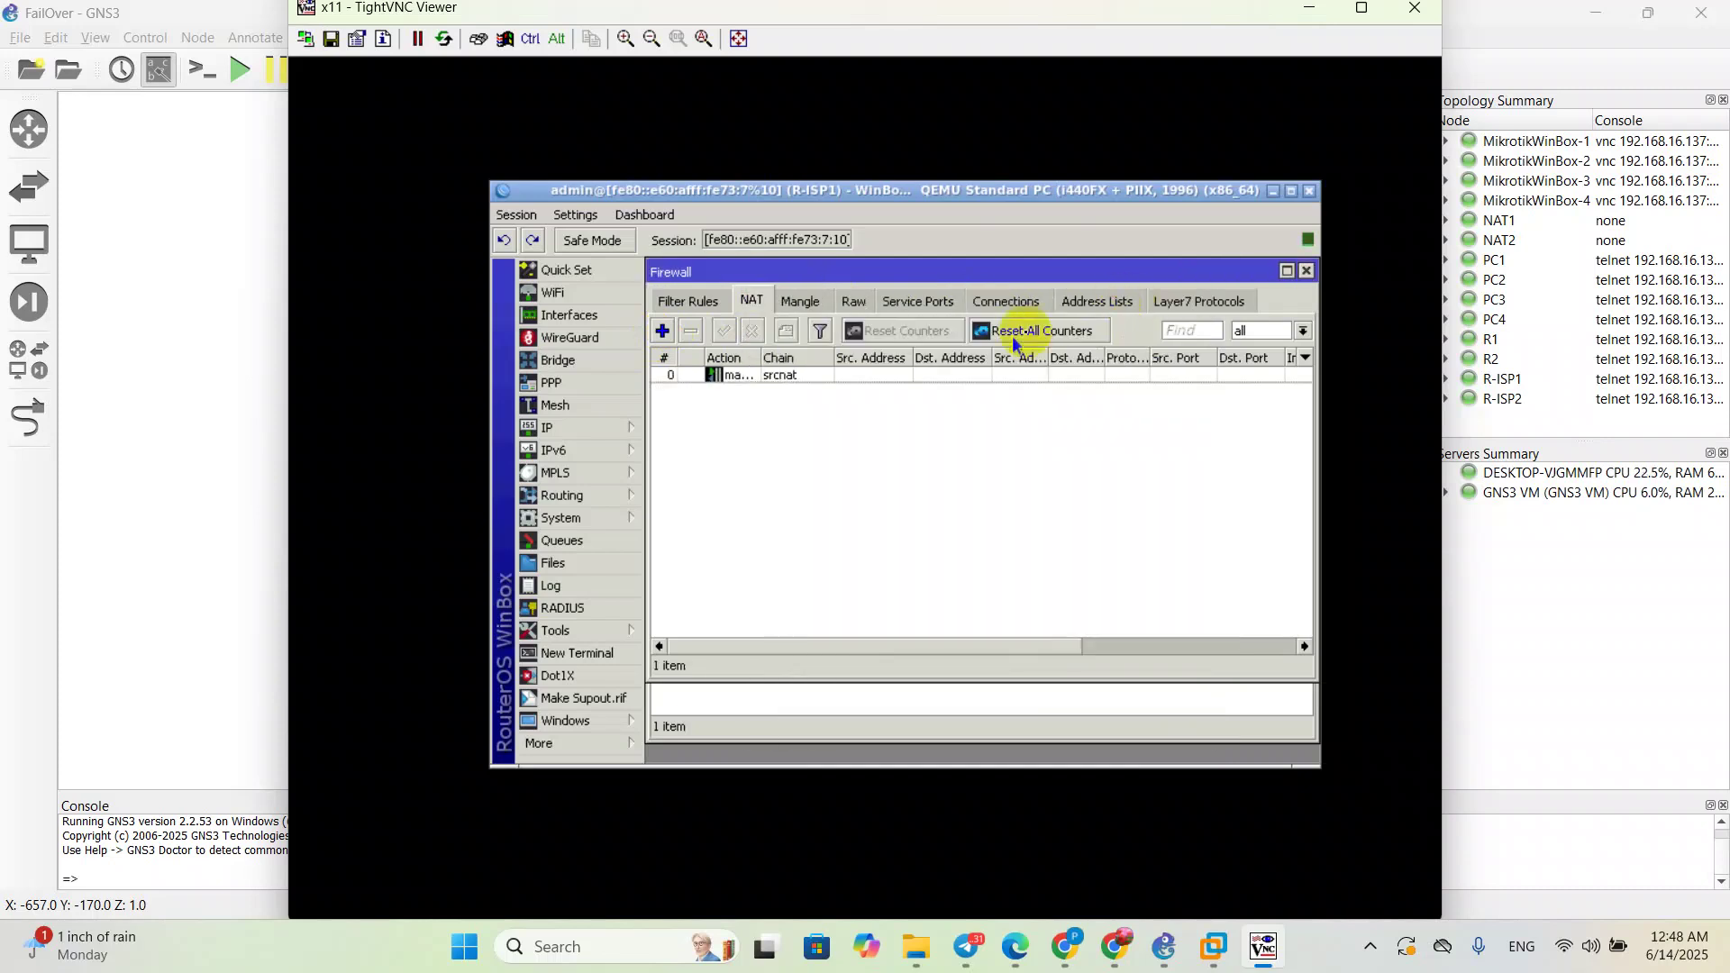
pyautogui.click(556, 147)
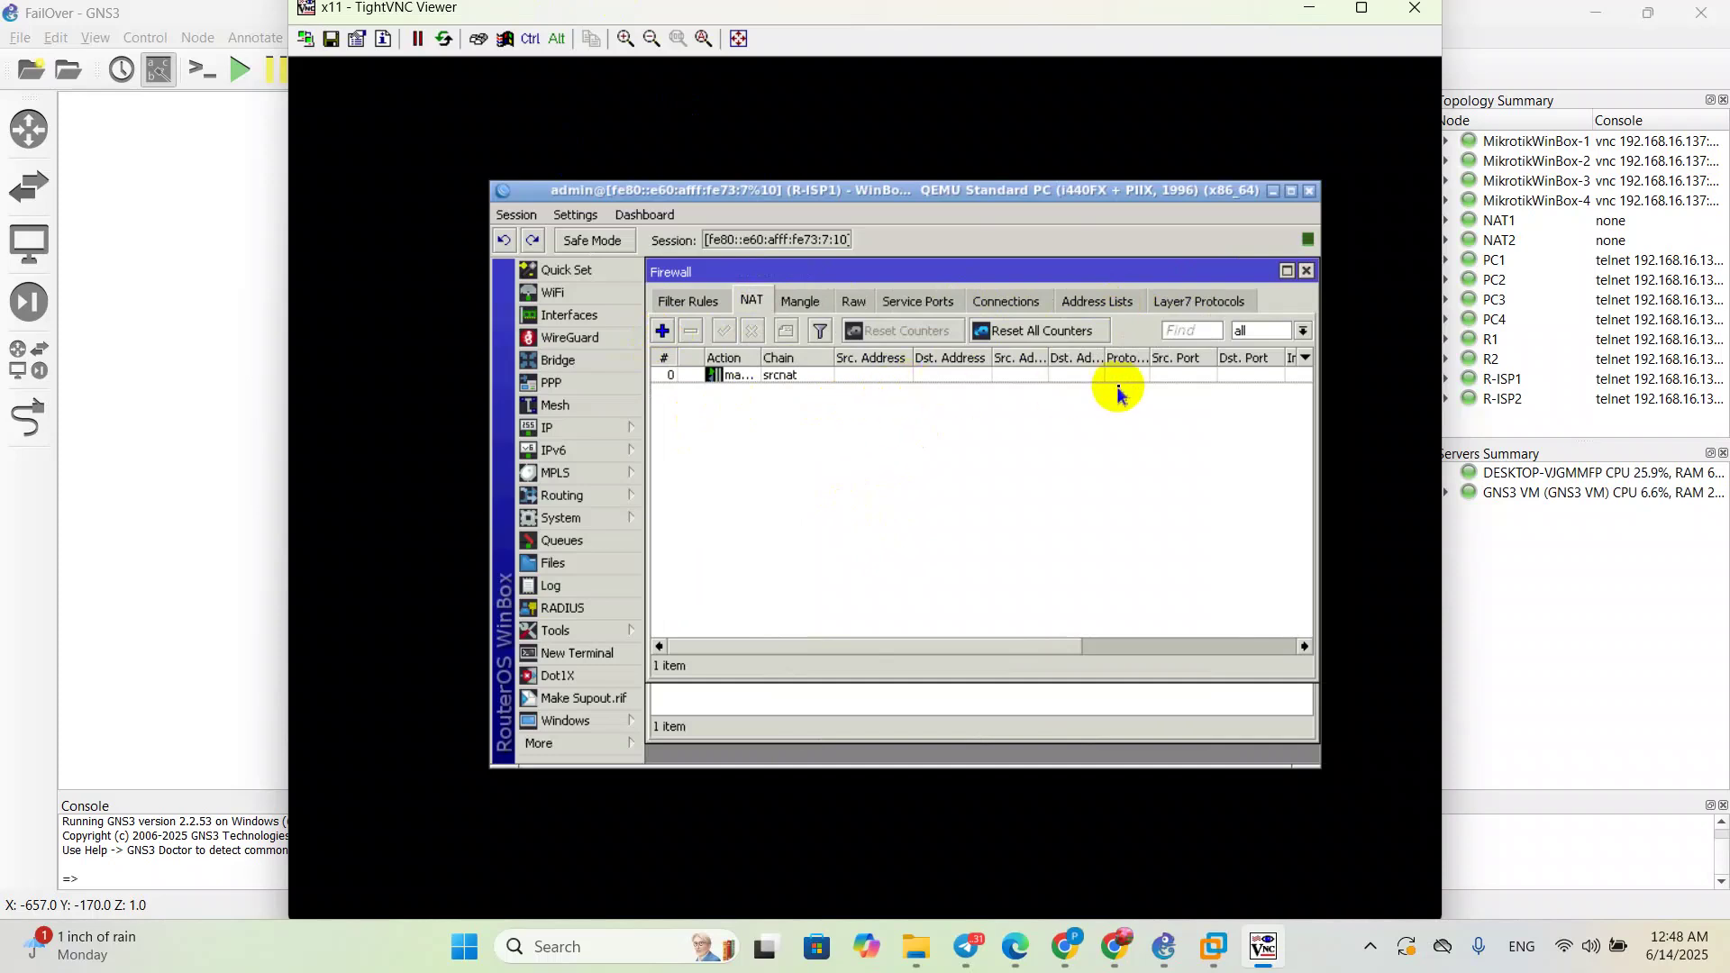
# Step: Open the MikrotikWinBox-2 console from the GNS3 topology, connect to the neighbor router's IPv6 entry as admin, and dismiss the password change
pyautogui.click(1310, 13)
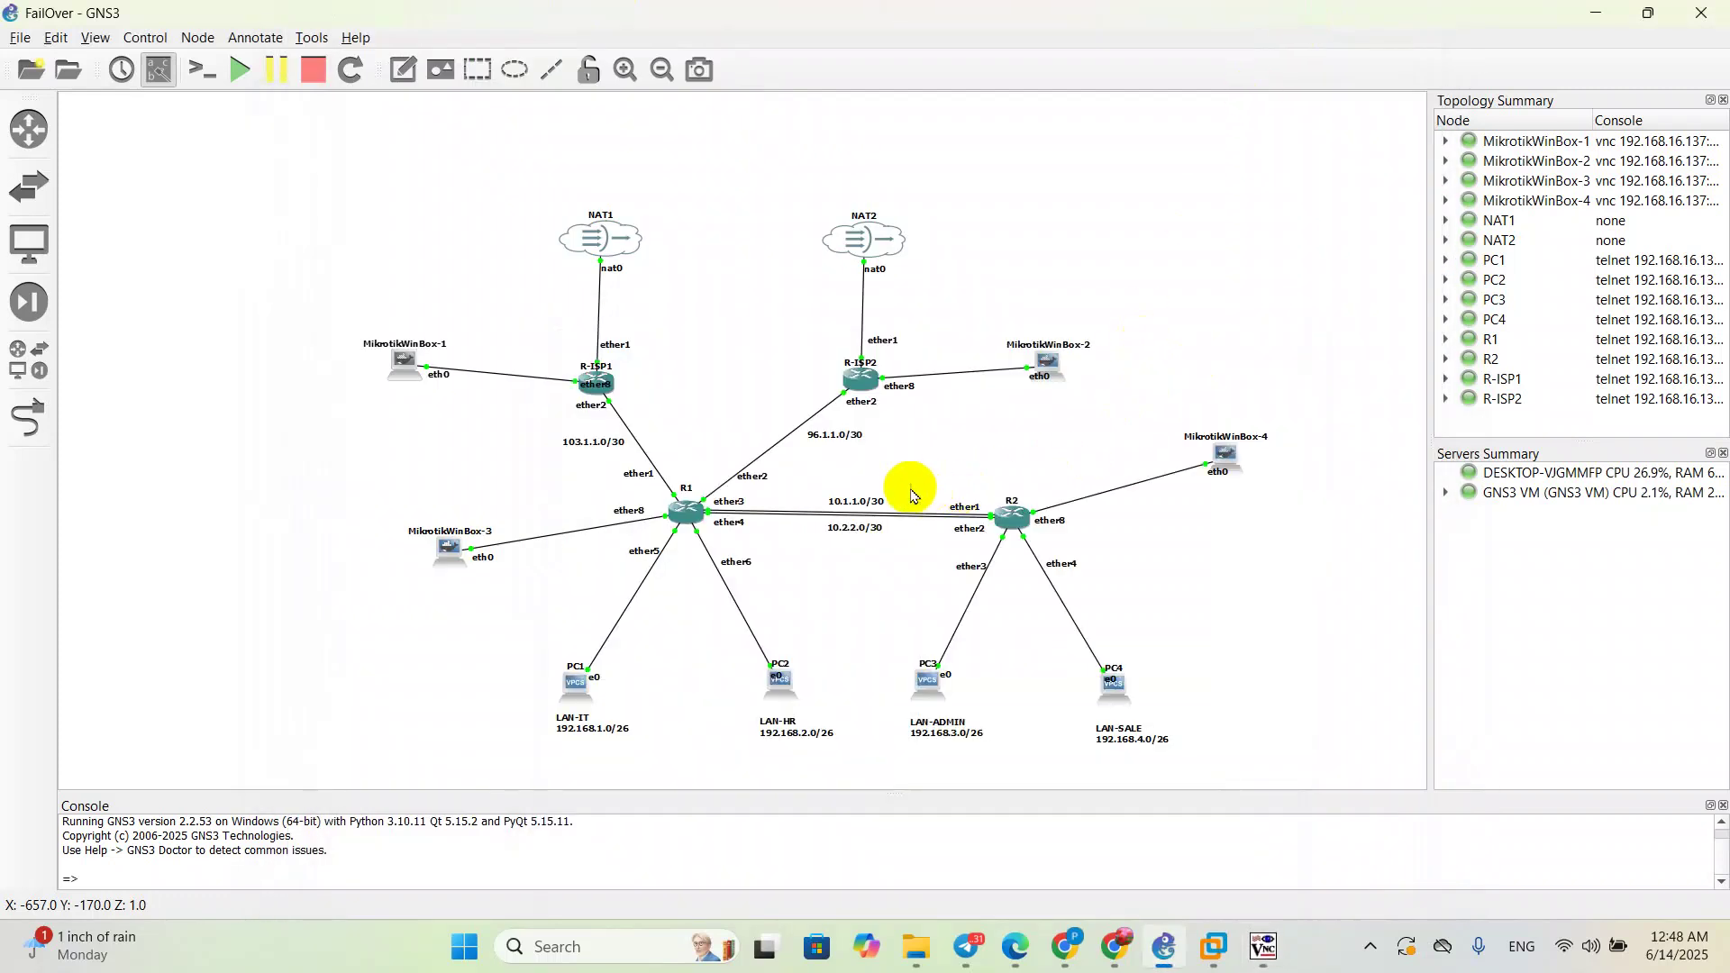
pyautogui.doubleClick(1047, 374)
pyautogui.click(964, 494)
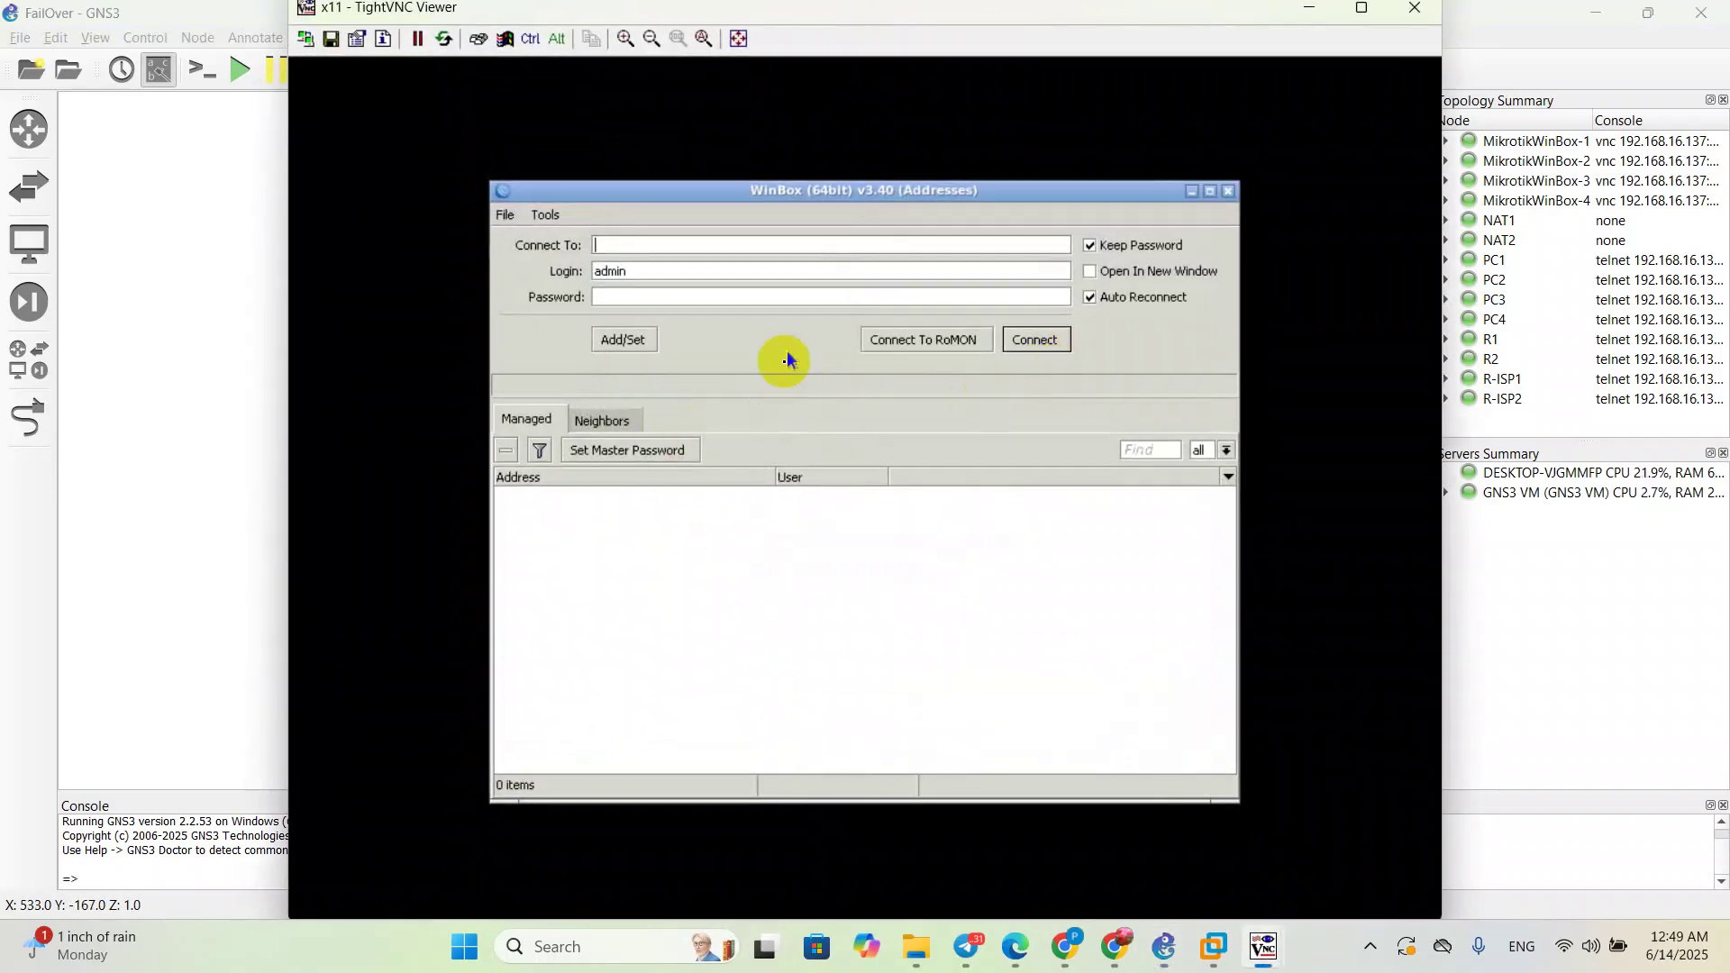
pyautogui.click(602, 420)
pyautogui.click(718, 497)
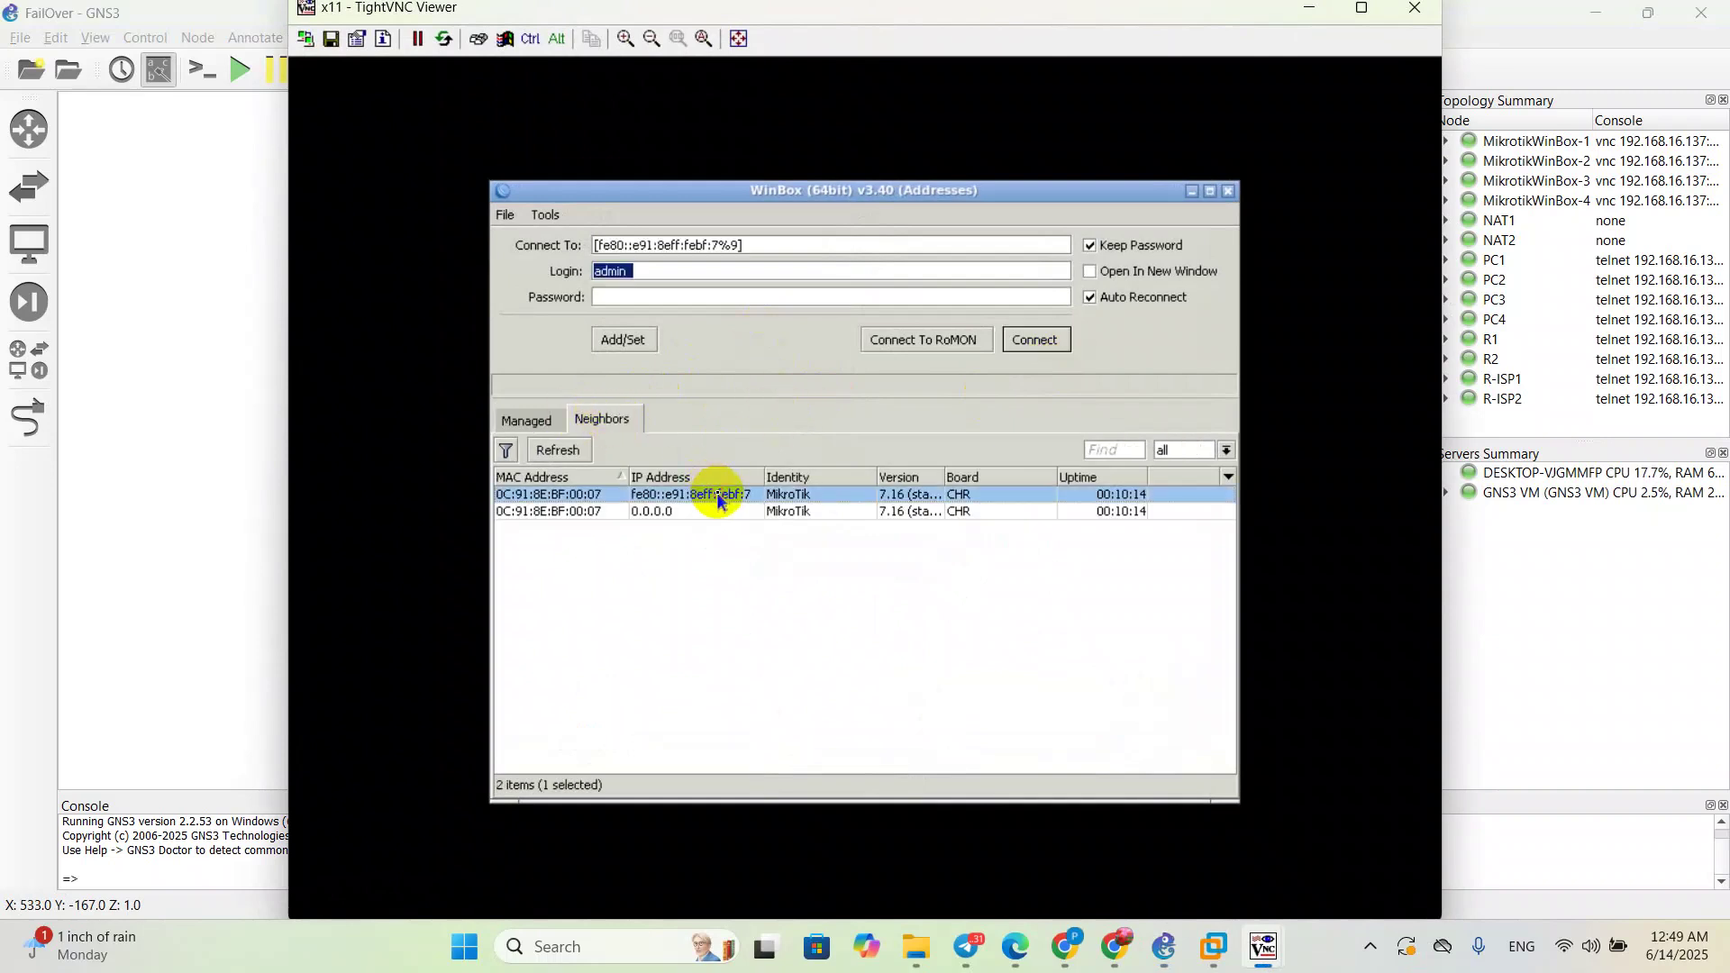
pyautogui.click(1034, 340)
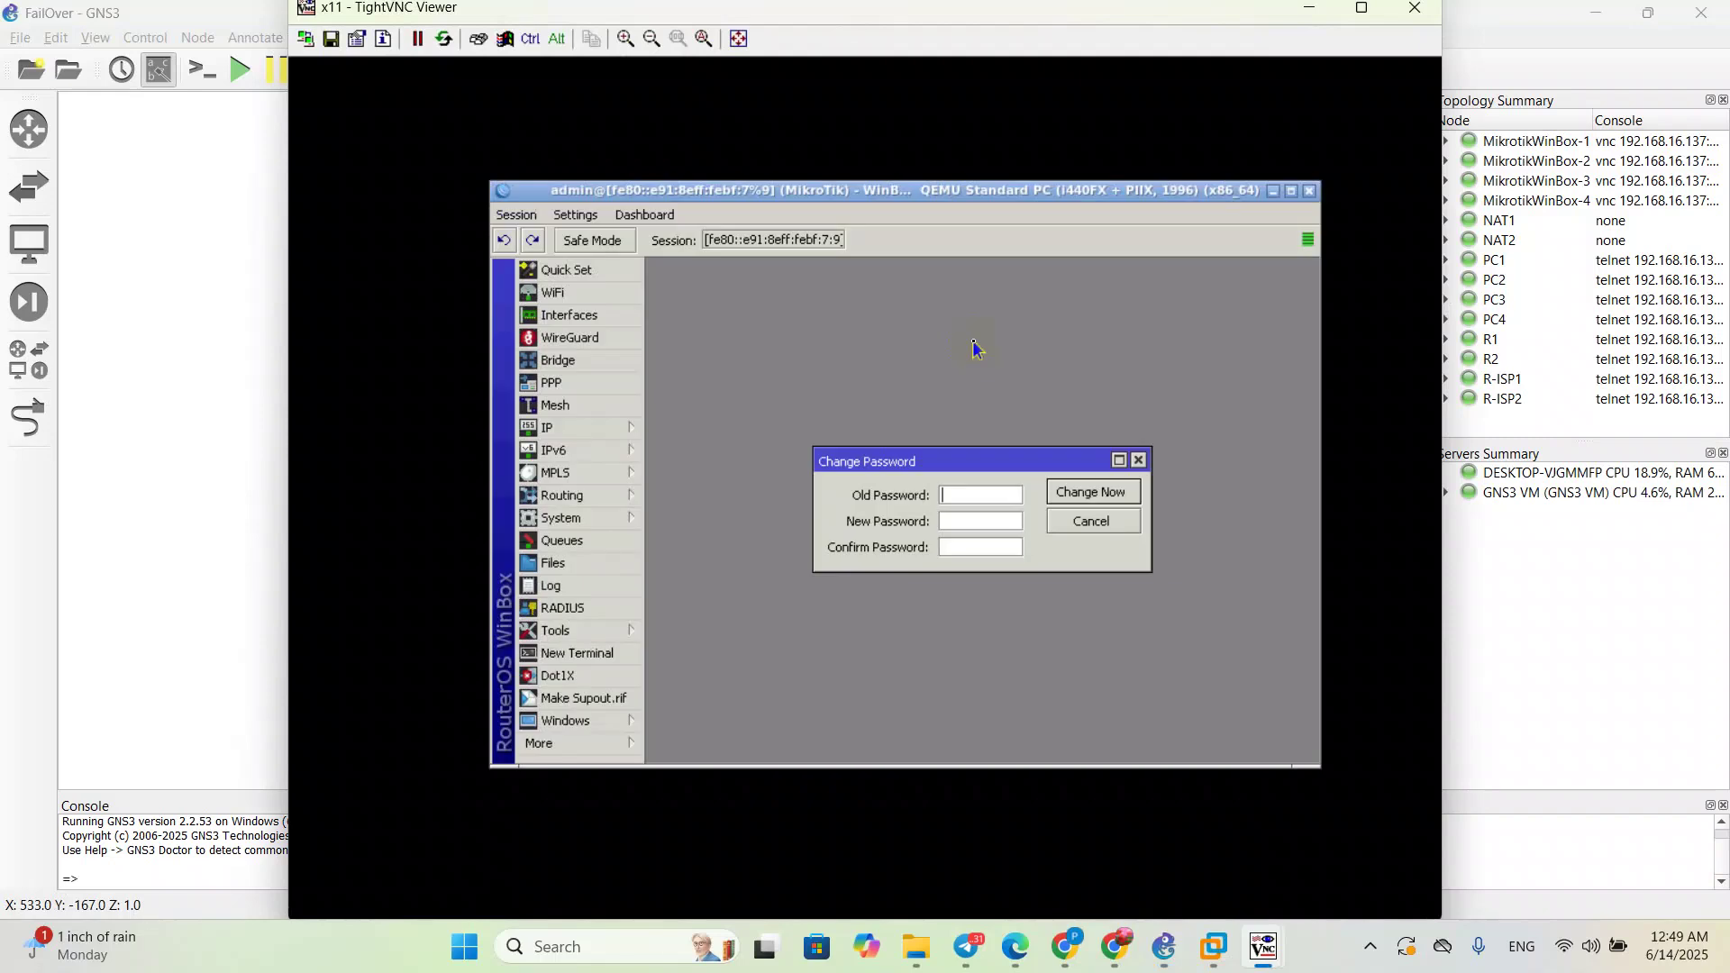
pyautogui.click(1138, 462)
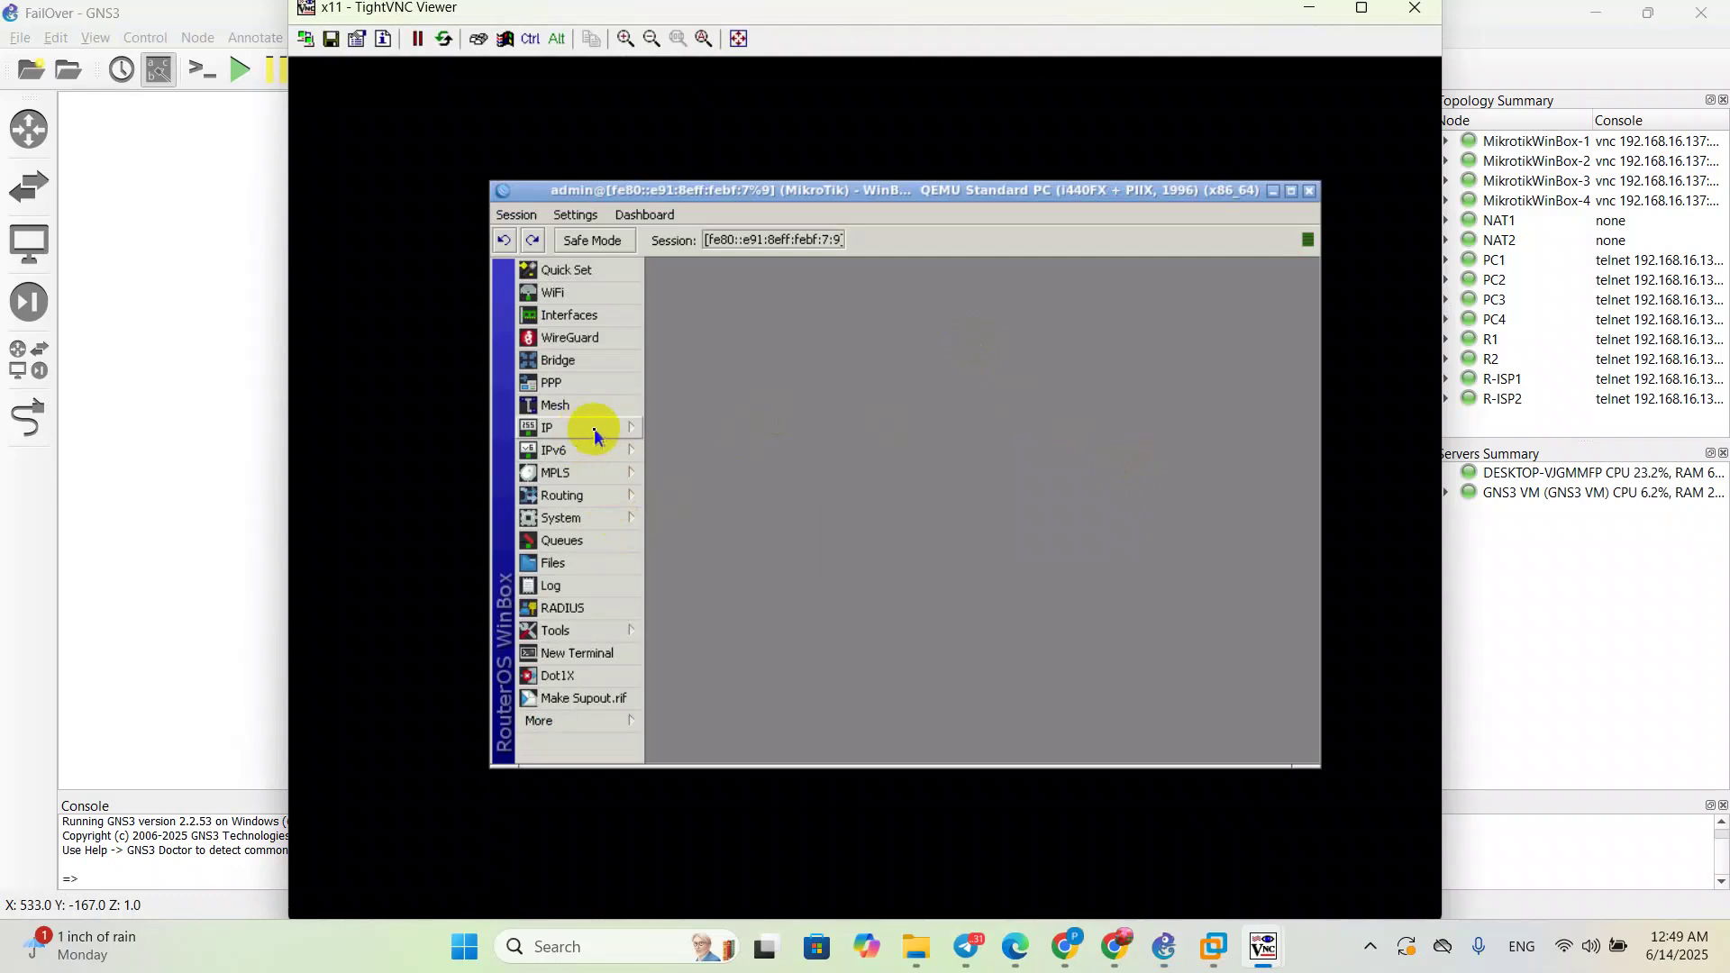
# Step: Set the router's system identity to R-ISP2
pyautogui.click(594, 517)
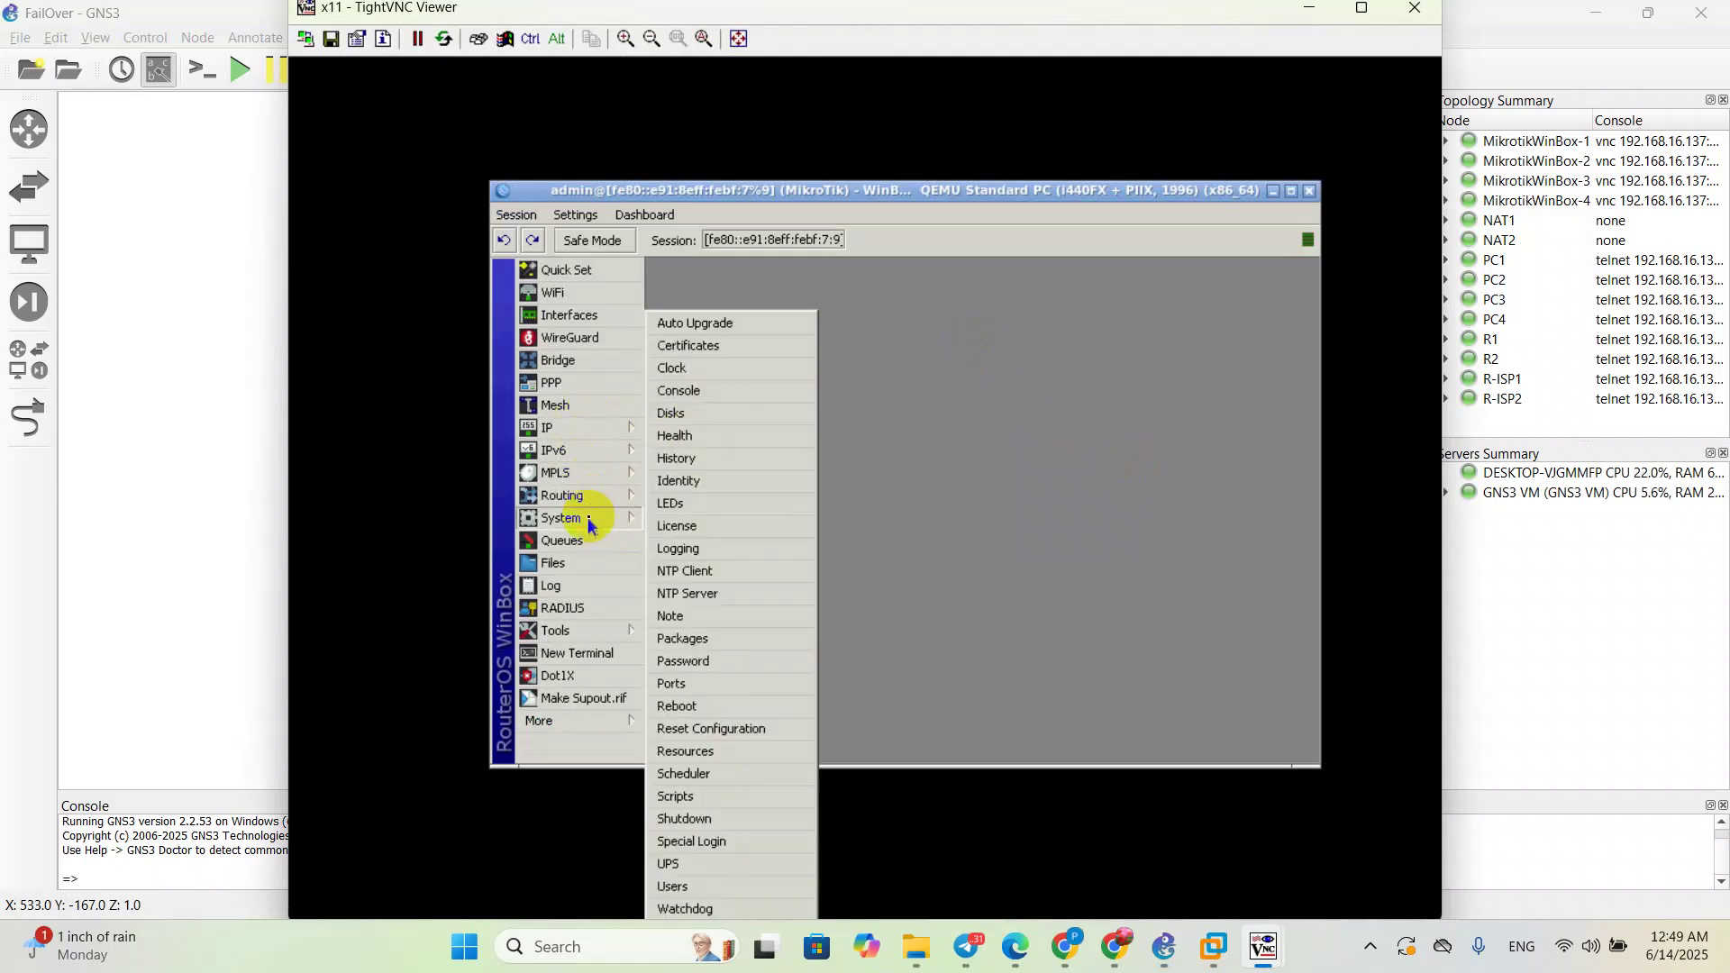
pyautogui.click(725, 483)
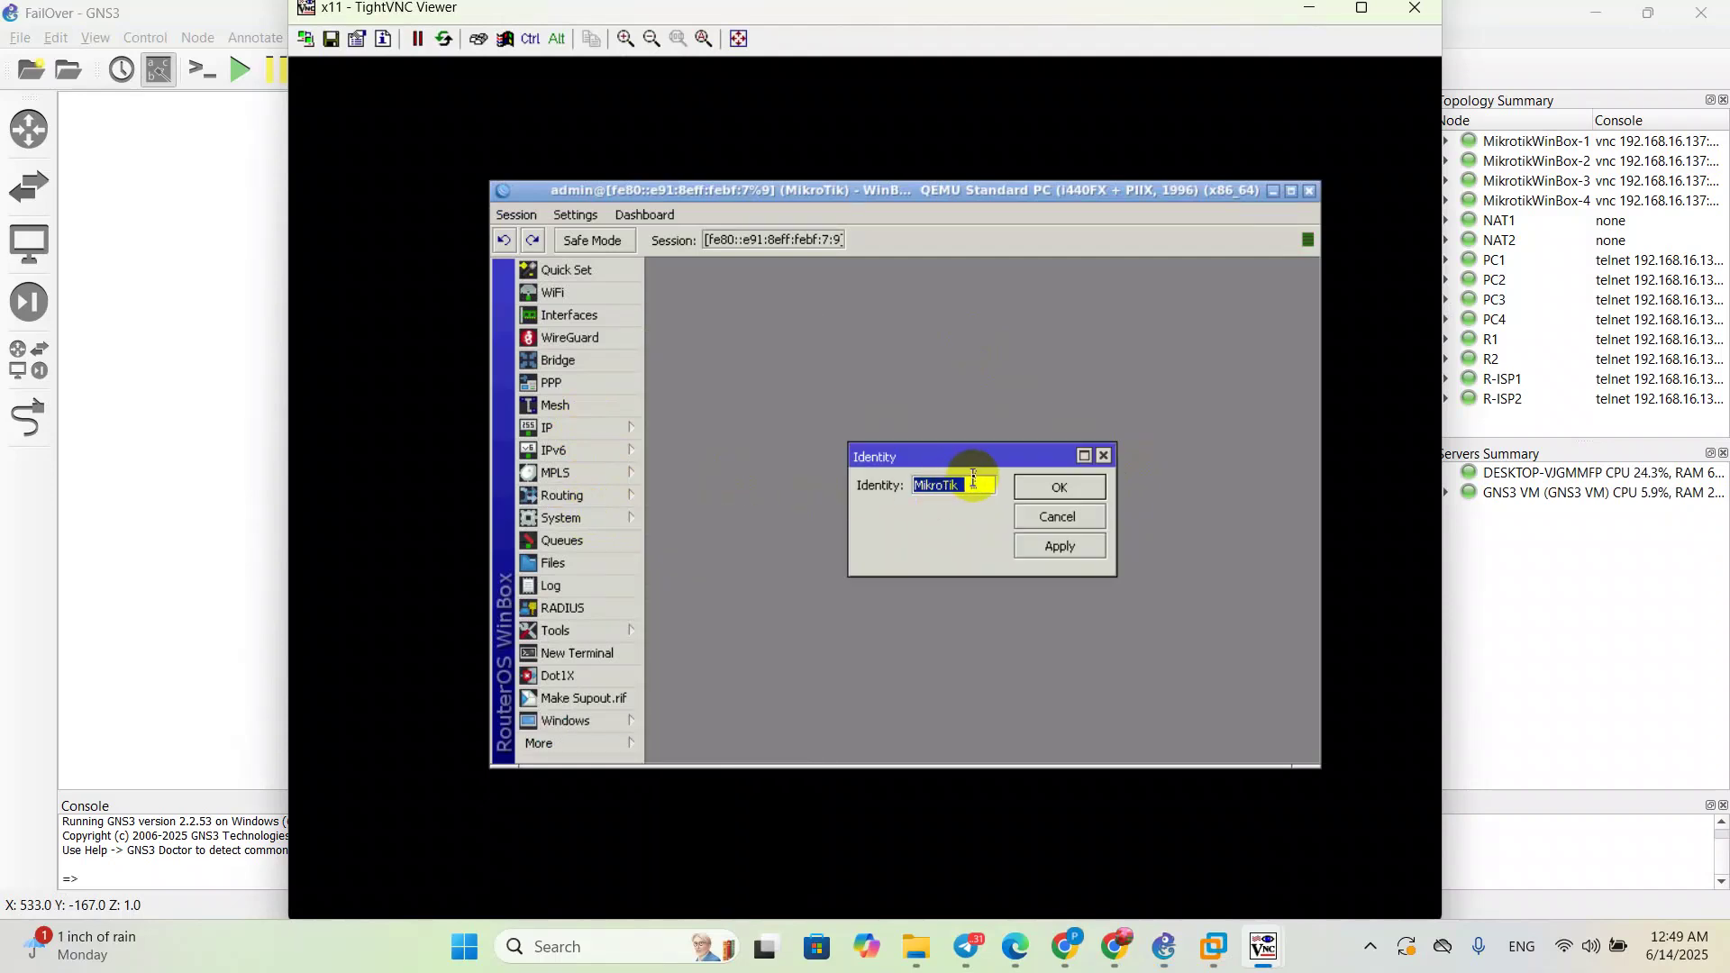
pyautogui.write('R-ISP2')
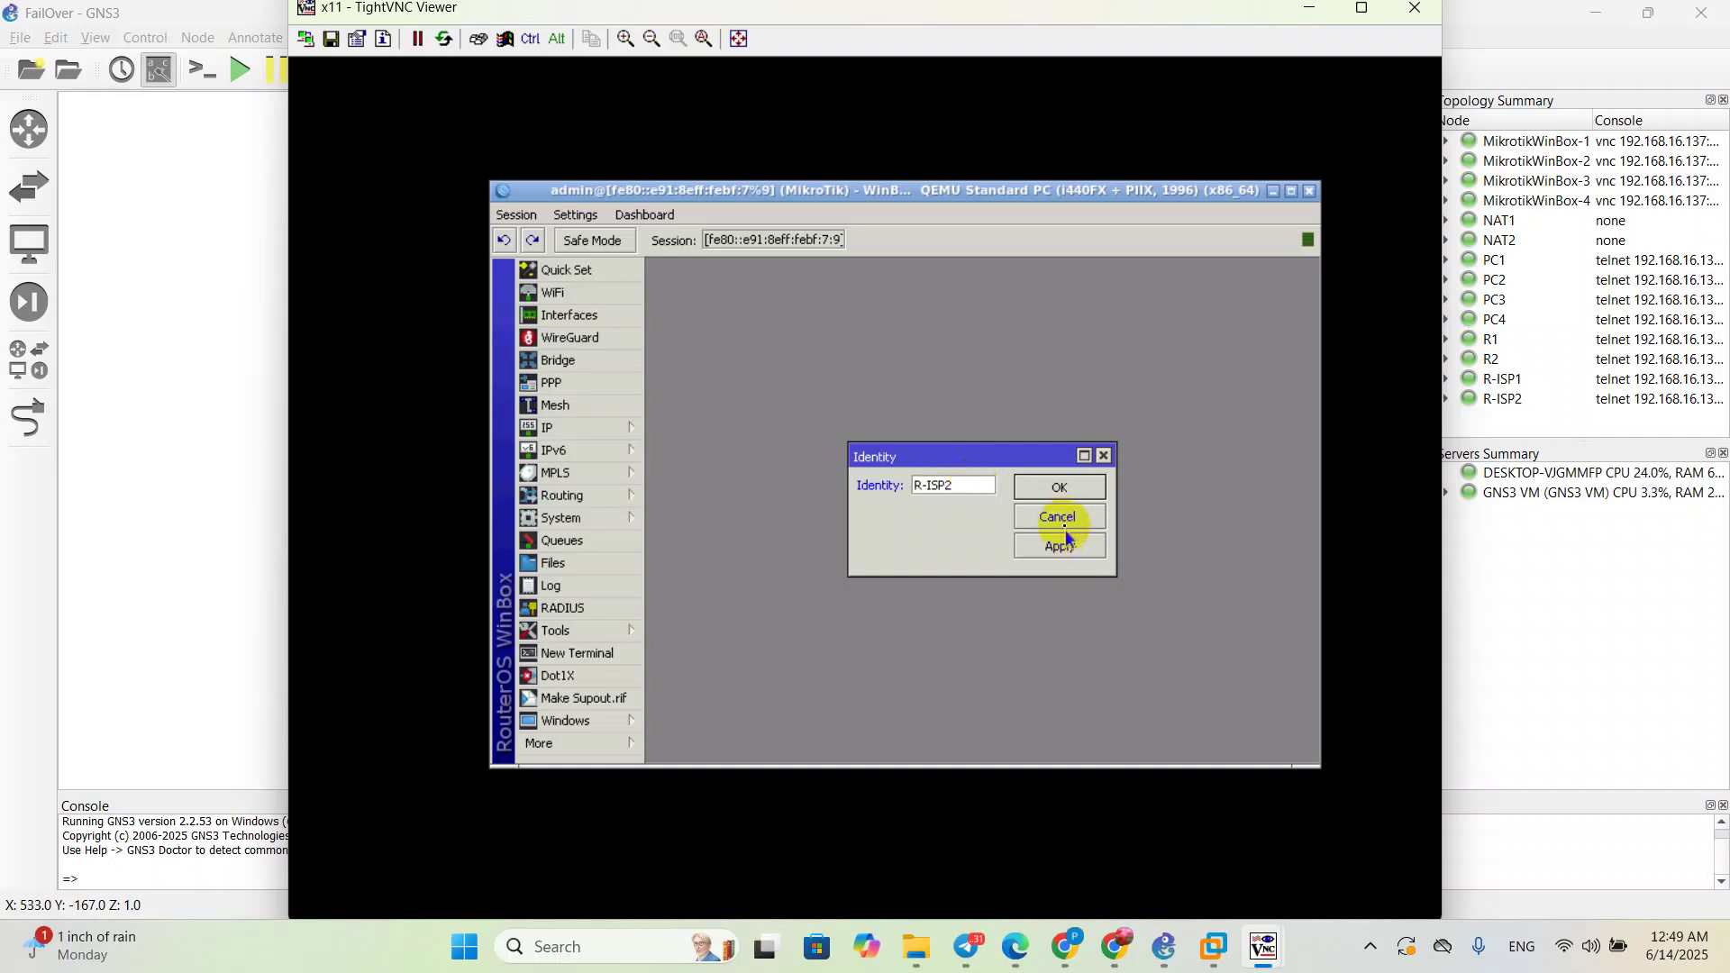
pyautogui.click(1052, 480)
# Step: Rename the ether1 interface of R-ISP2 as ether1-ISP2
pyautogui.click(587, 323)
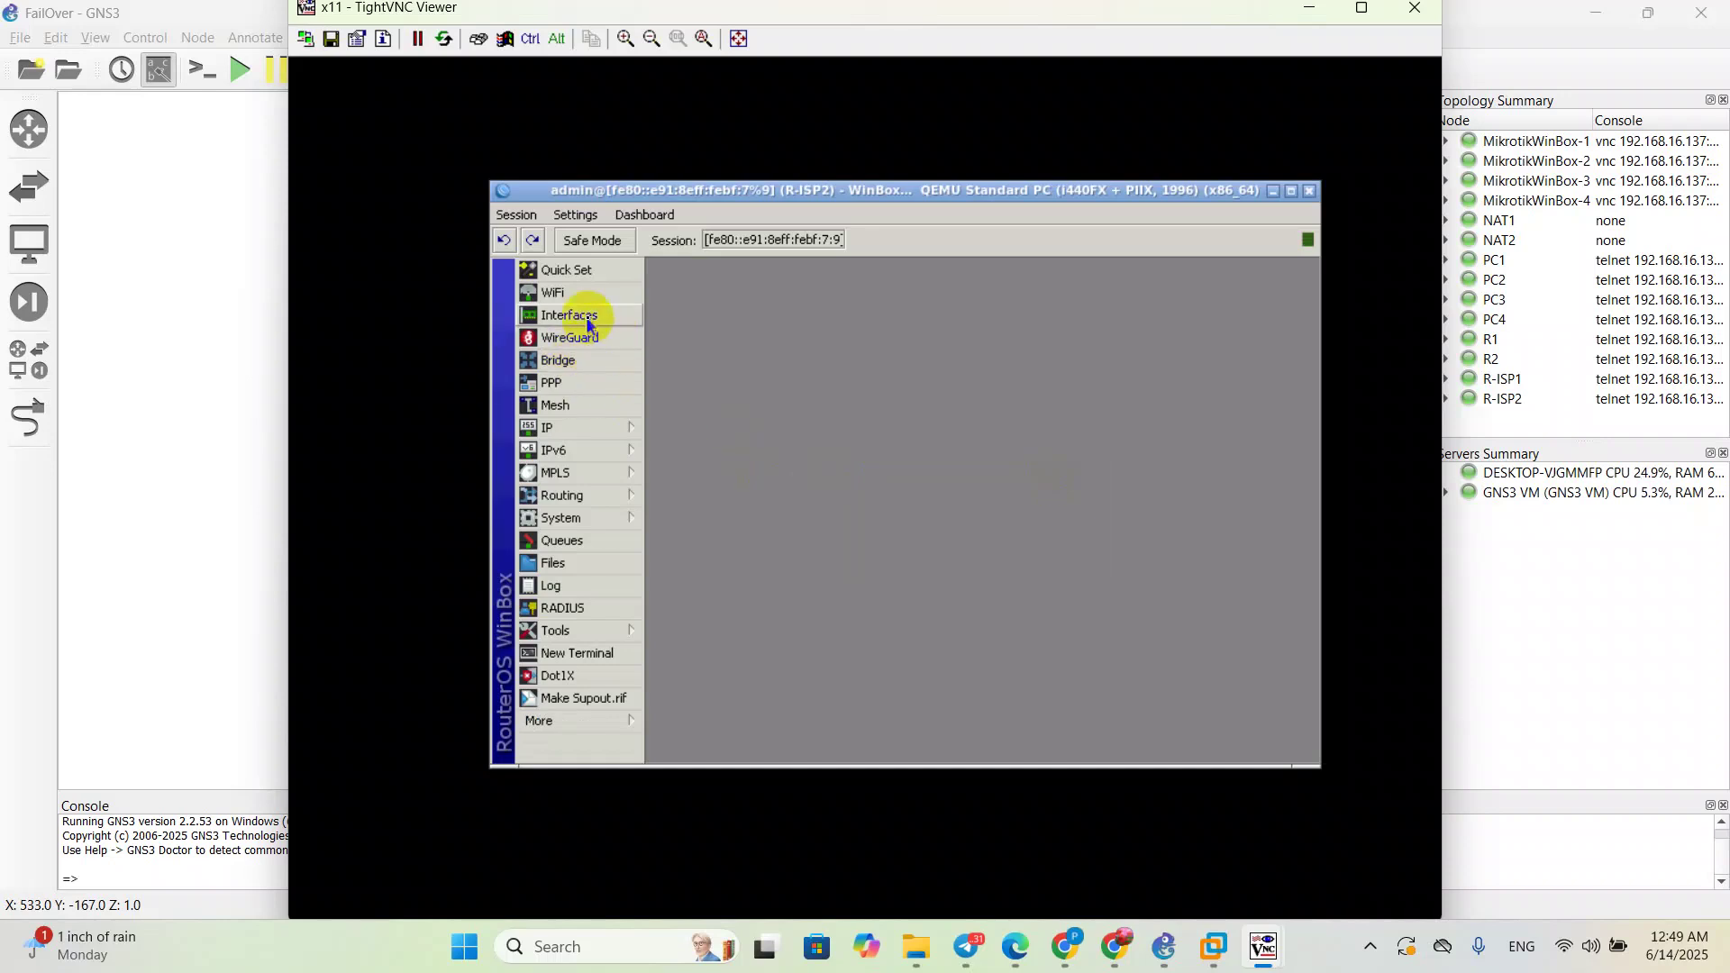
pyautogui.click(581, 324)
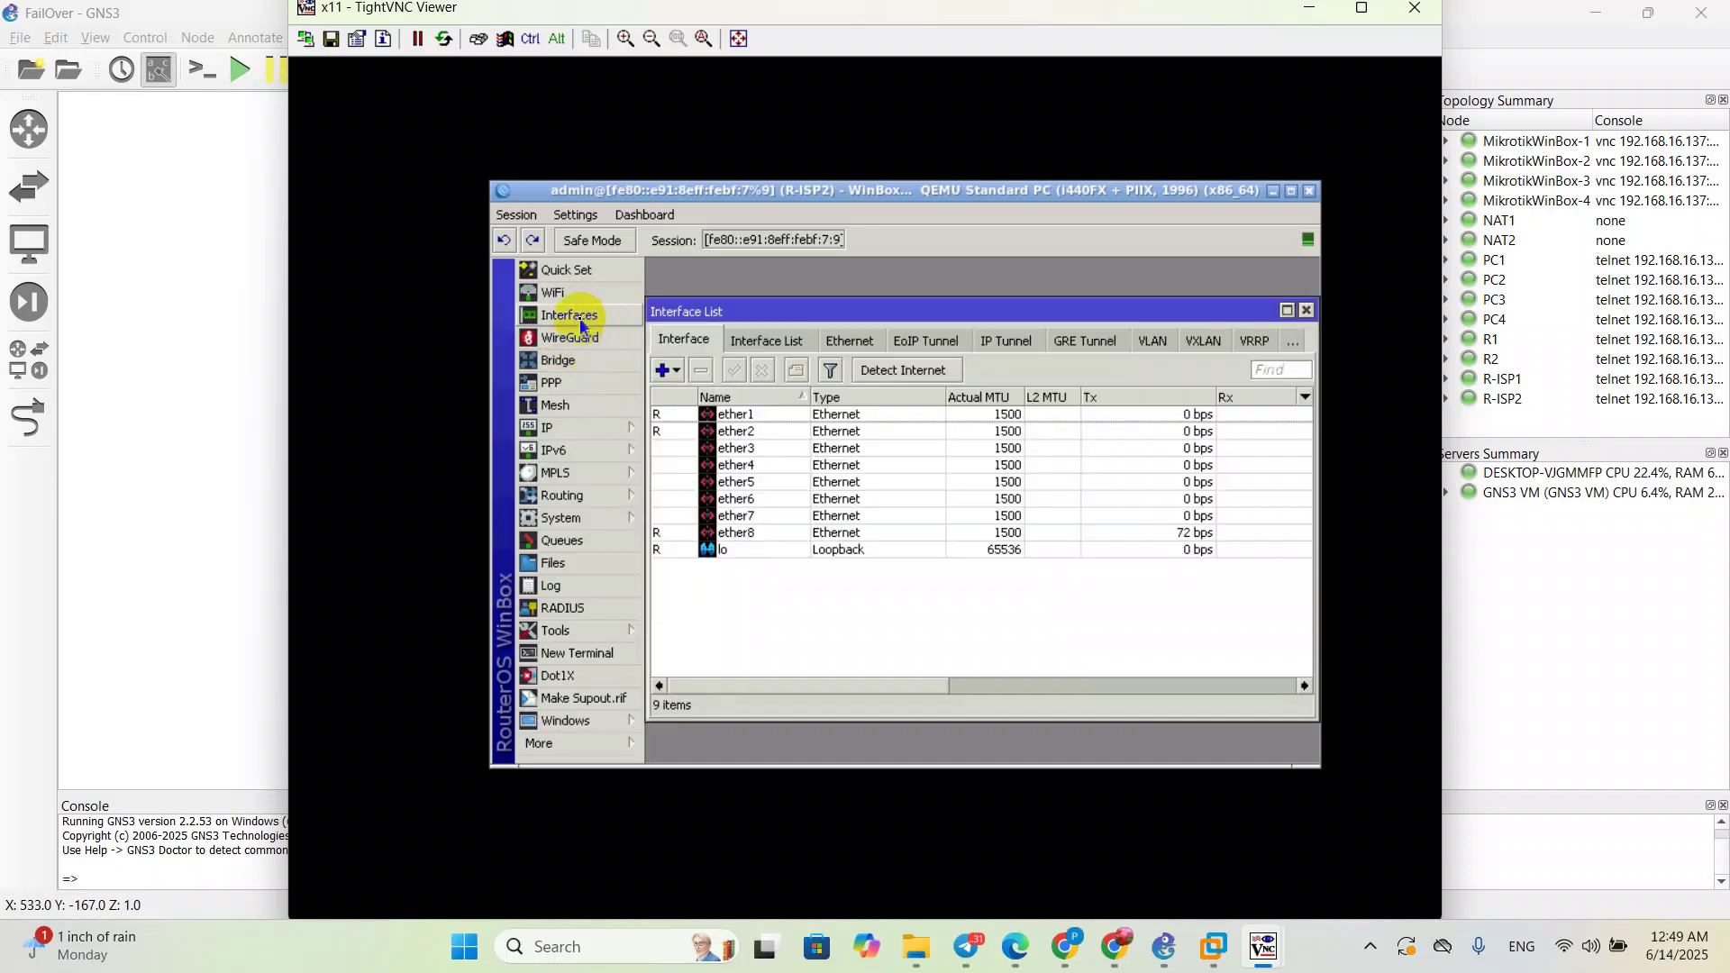
pyautogui.doubleClick(790, 417)
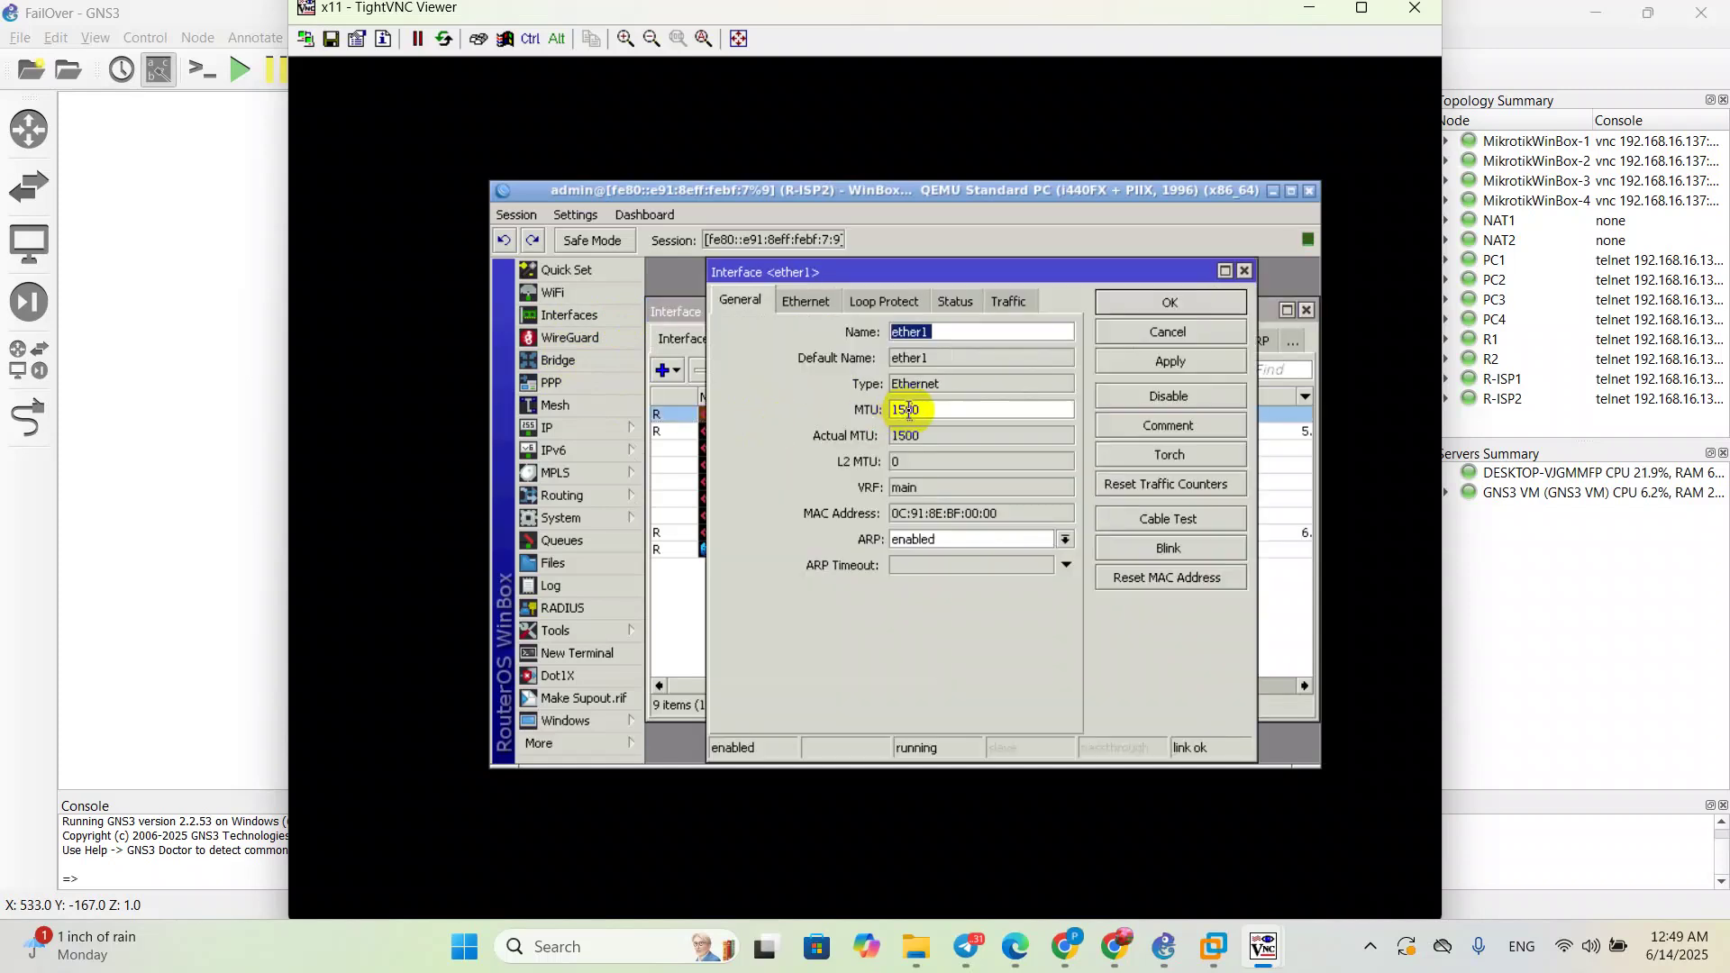
pyautogui.click(953, 332)
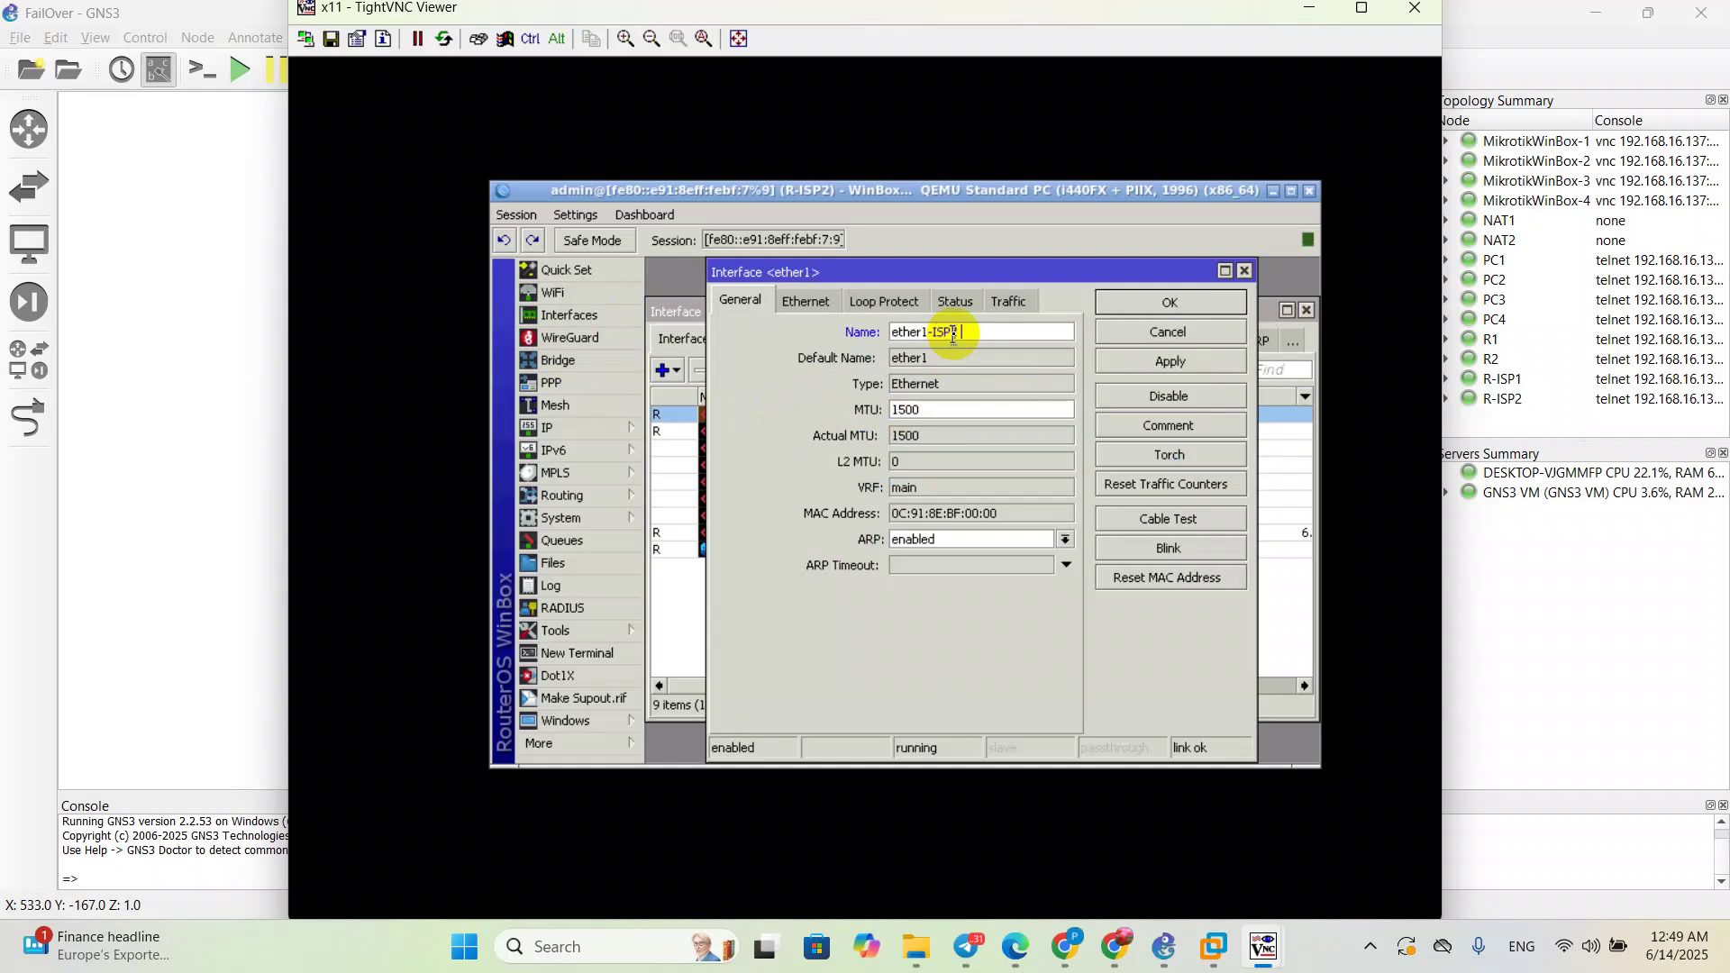
pyautogui.click(1169, 307)
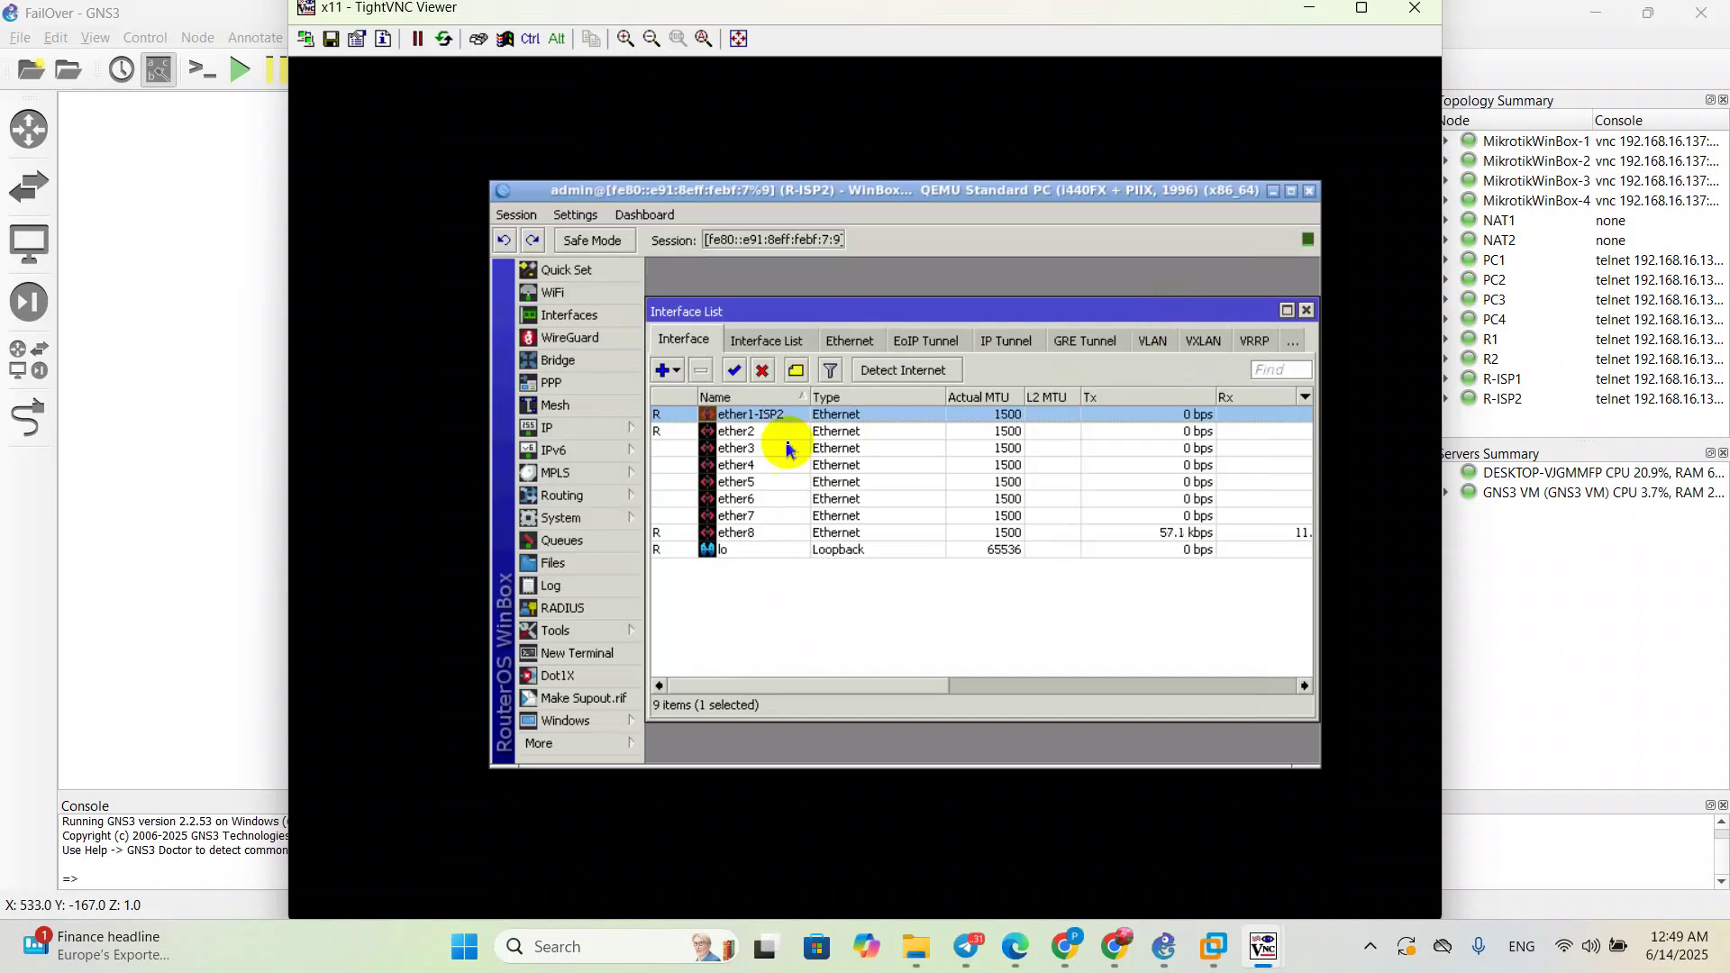
# Step: Rename the ether2 interface of R-ISP2 as ether2-R1-96.1.1.0/30
pyautogui.doubleClick(761, 431)
pyautogui.click(950, 332)
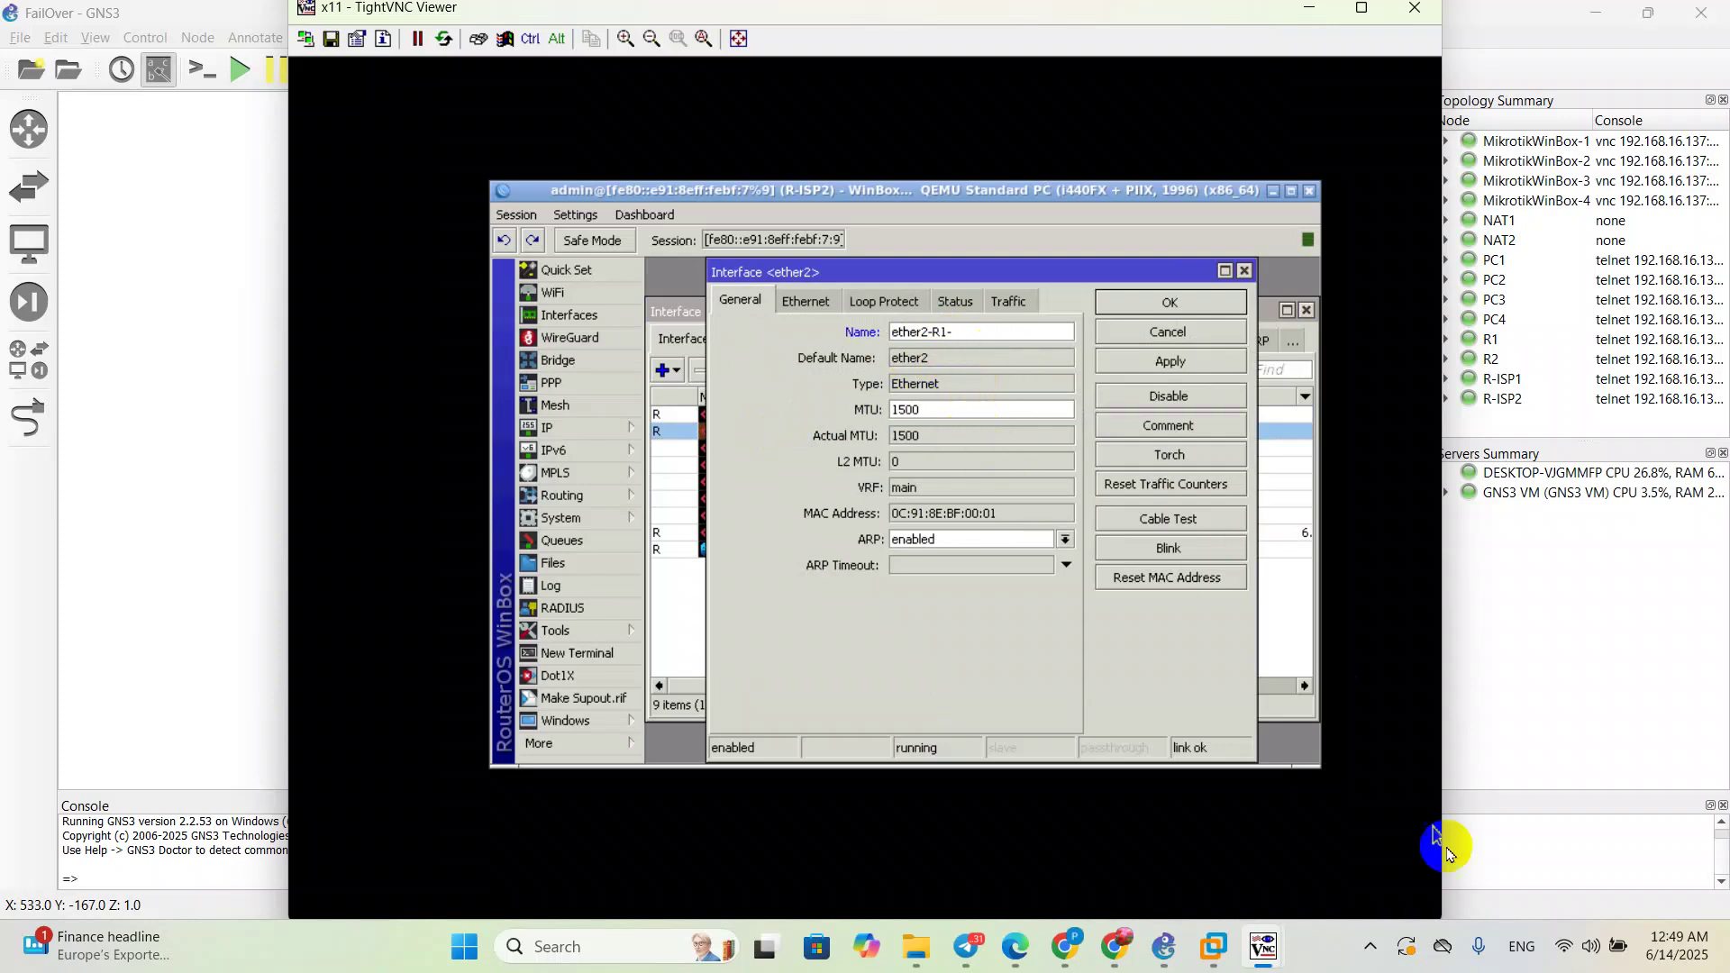
pyautogui.click(984, 329)
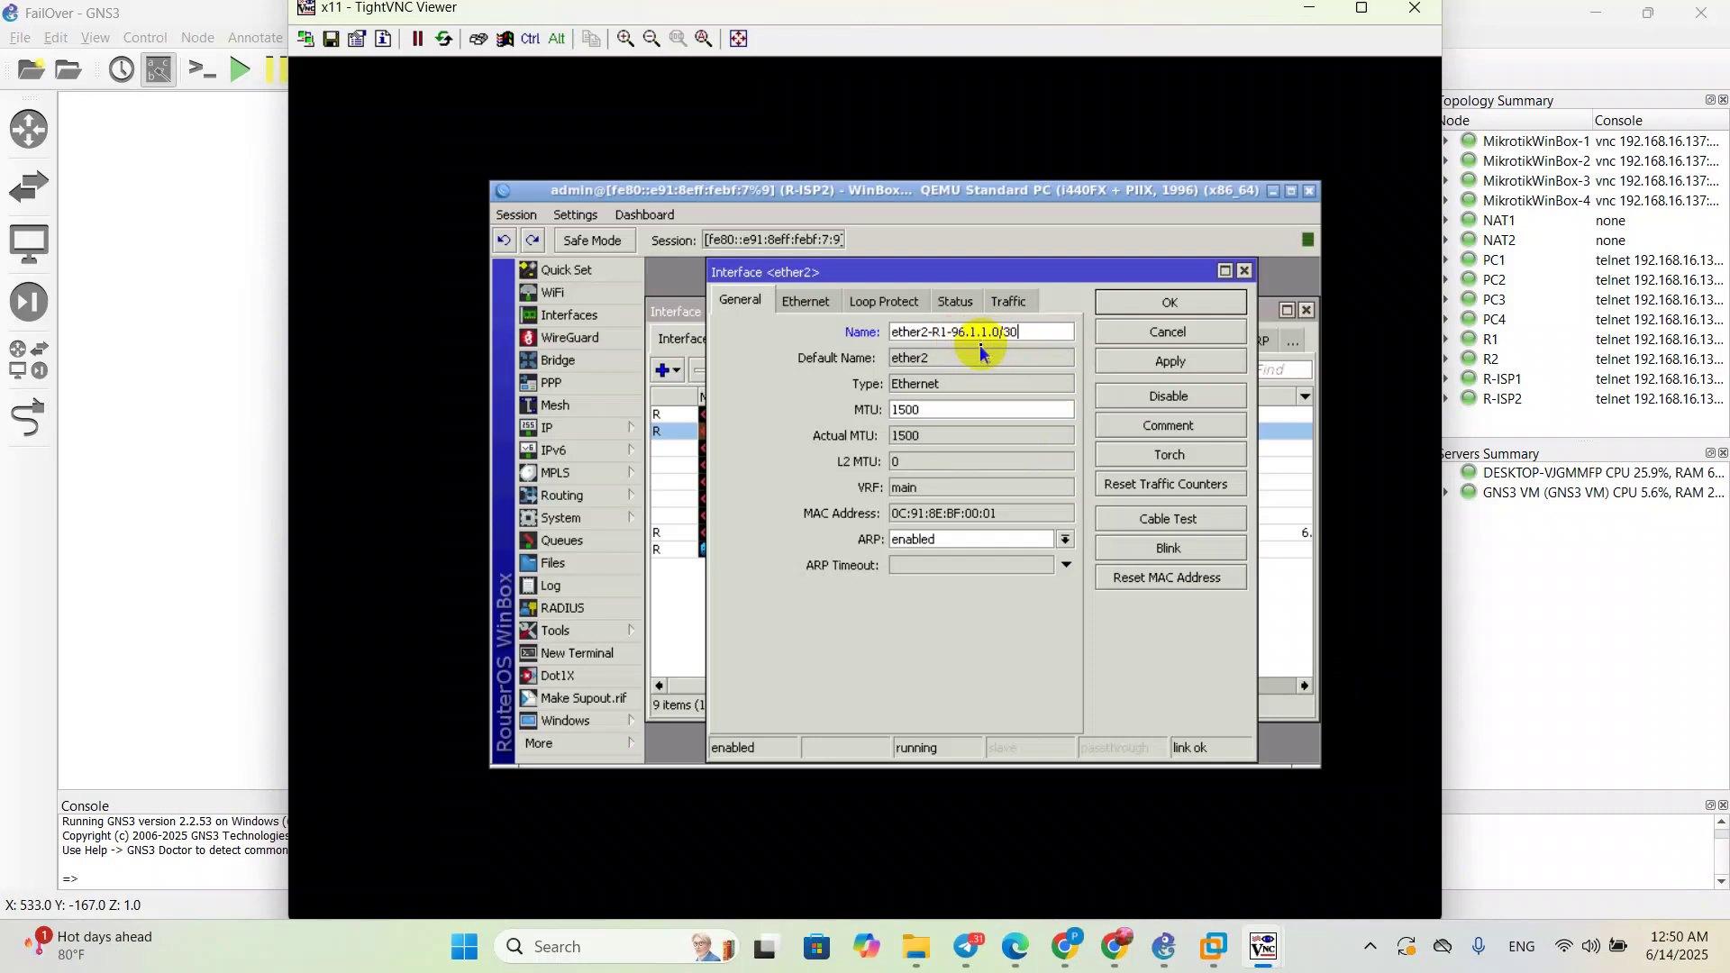
pyautogui.click(1170, 361)
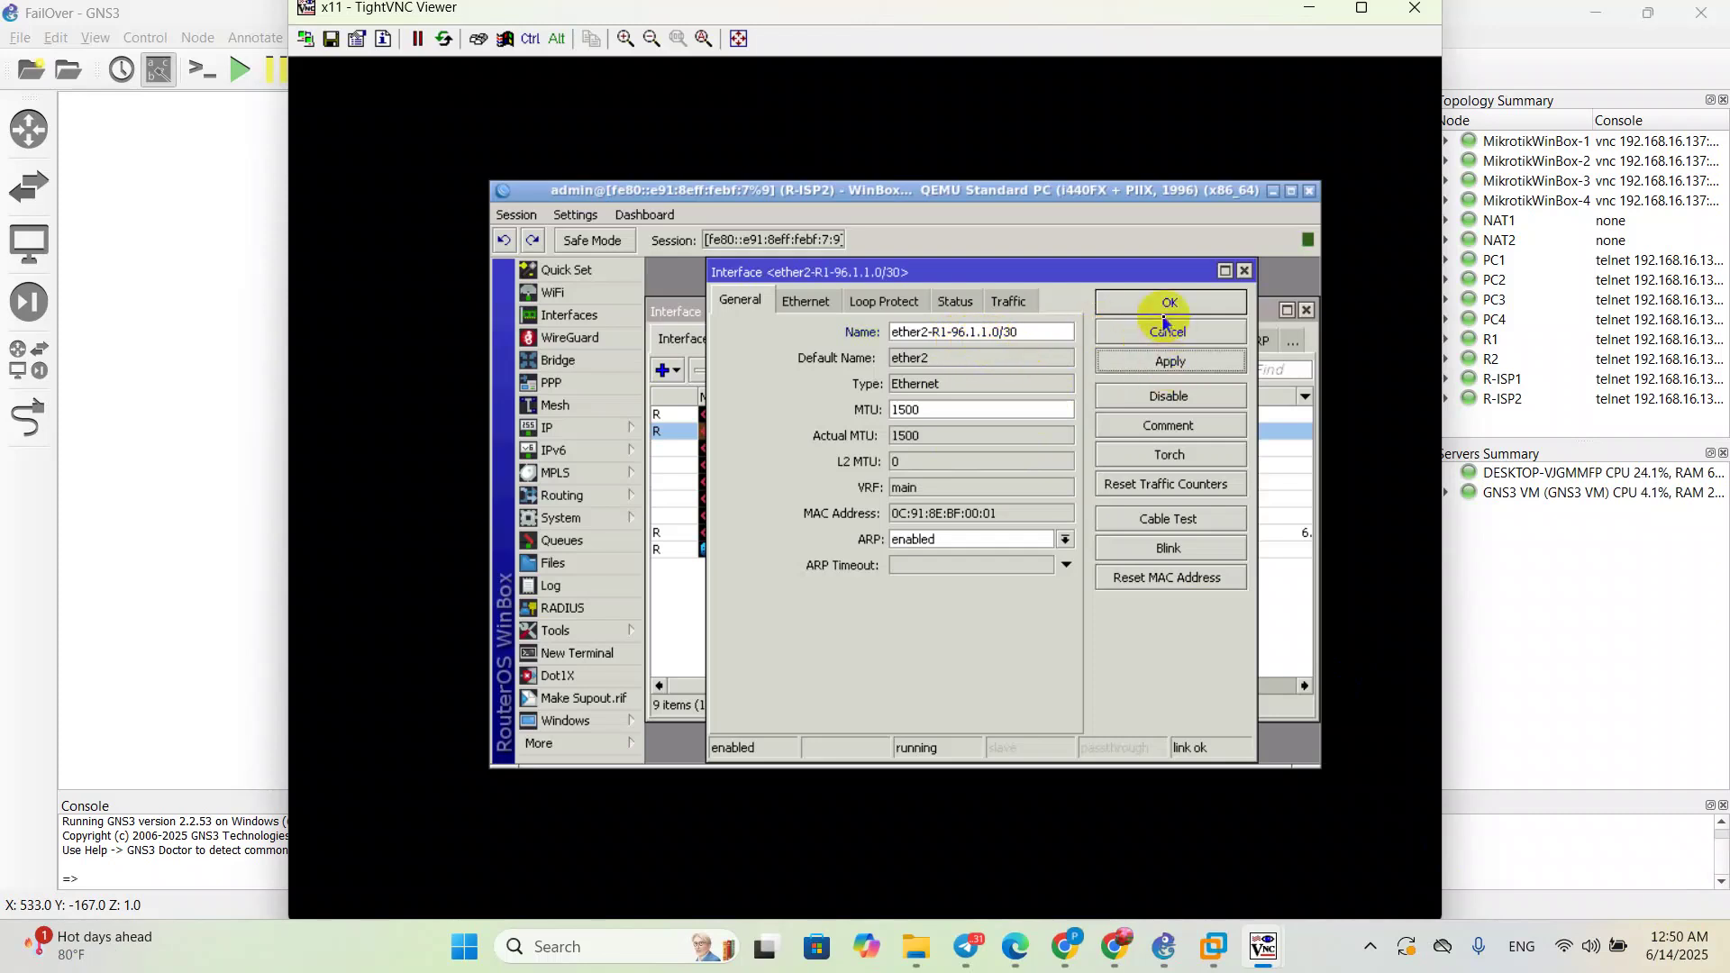
pyautogui.click(1168, 305)
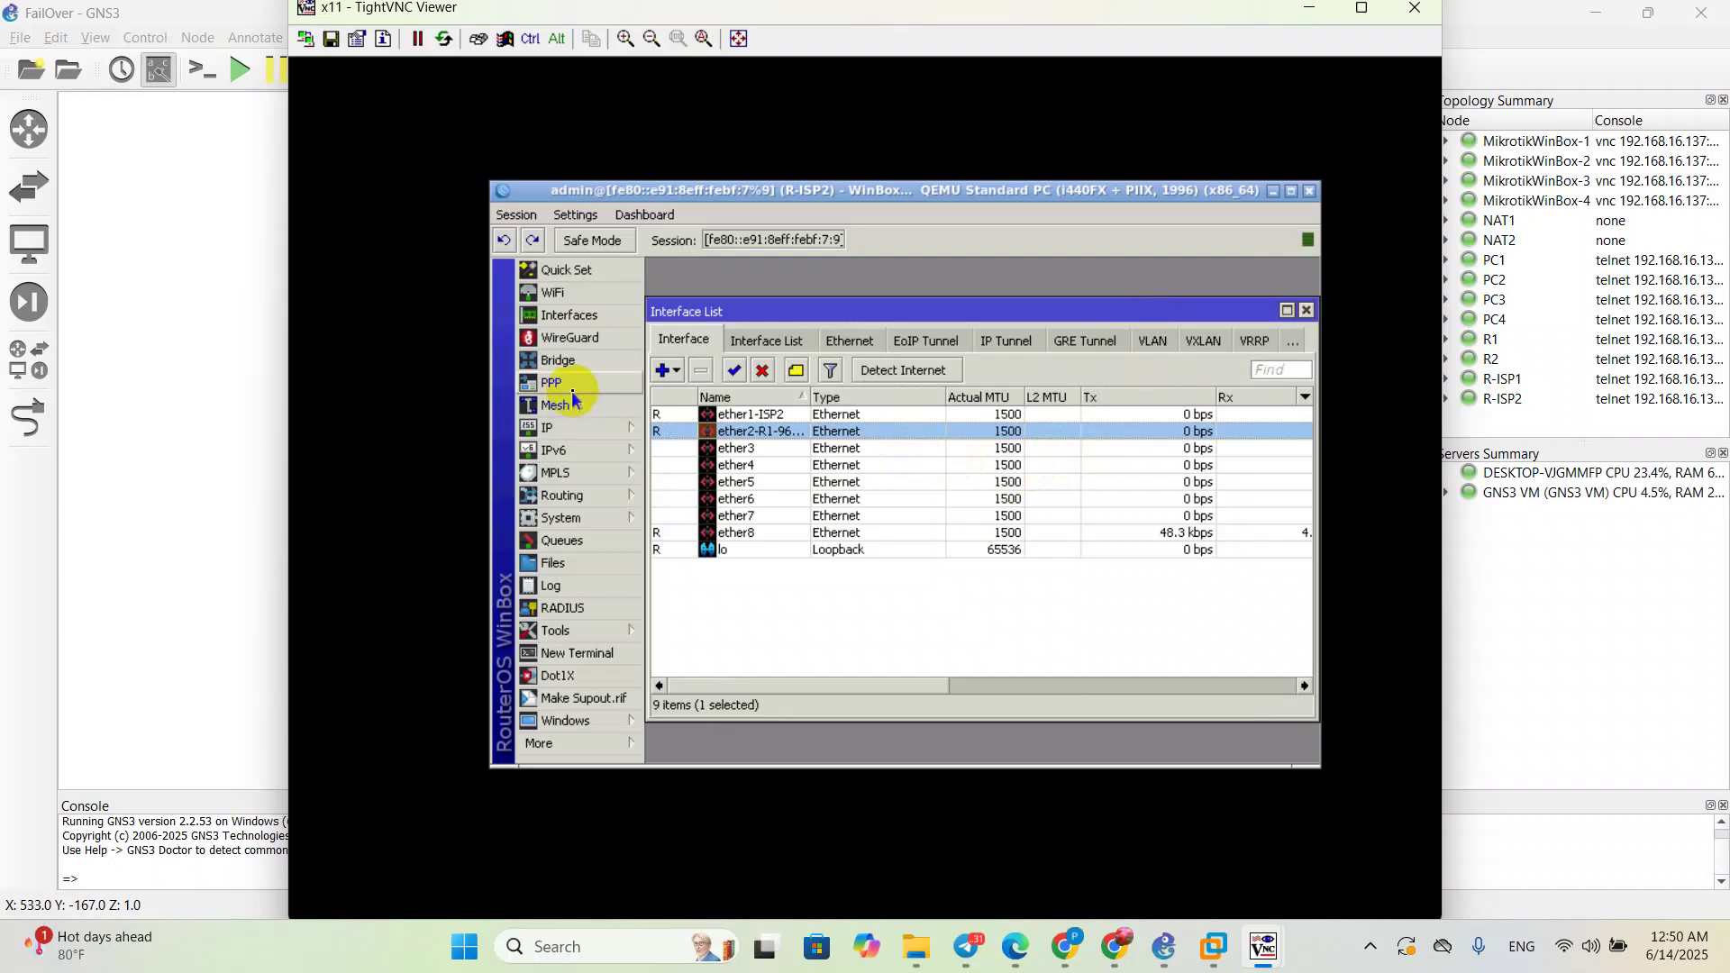
# Step: Add the IP address 96.1.1.1/30 to the interface ether2-R1-96.1.1.0/30
pyautogui.click(563, 430)
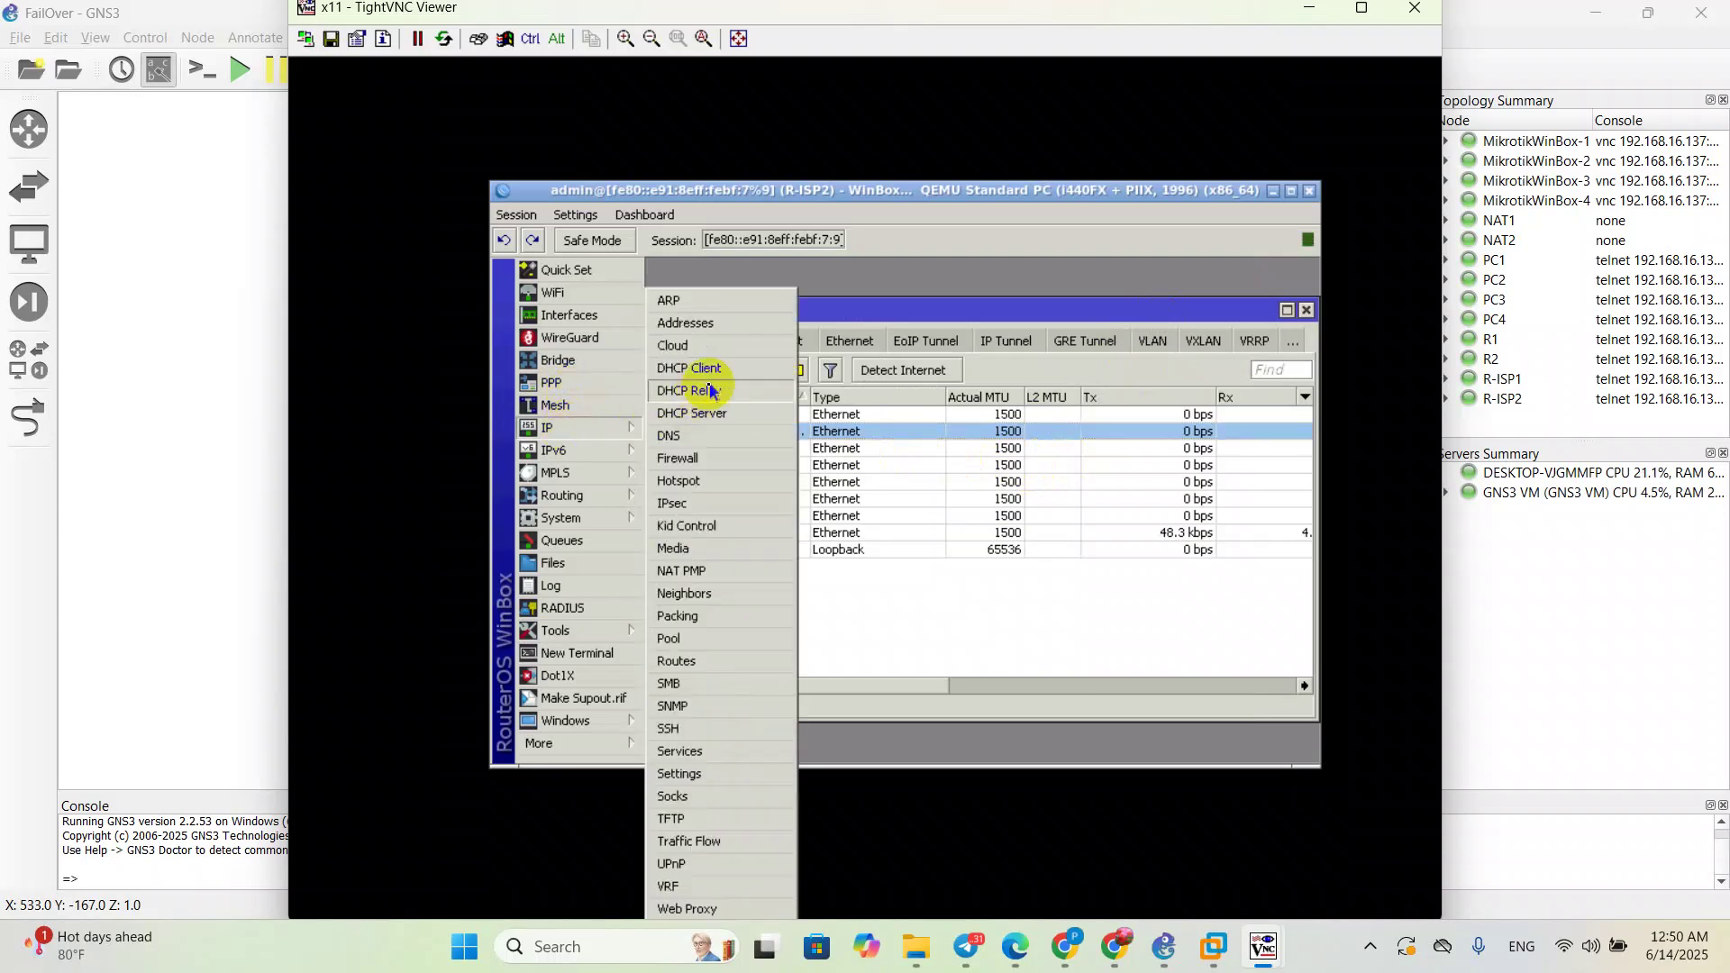
pyautogui.click(718, 323)
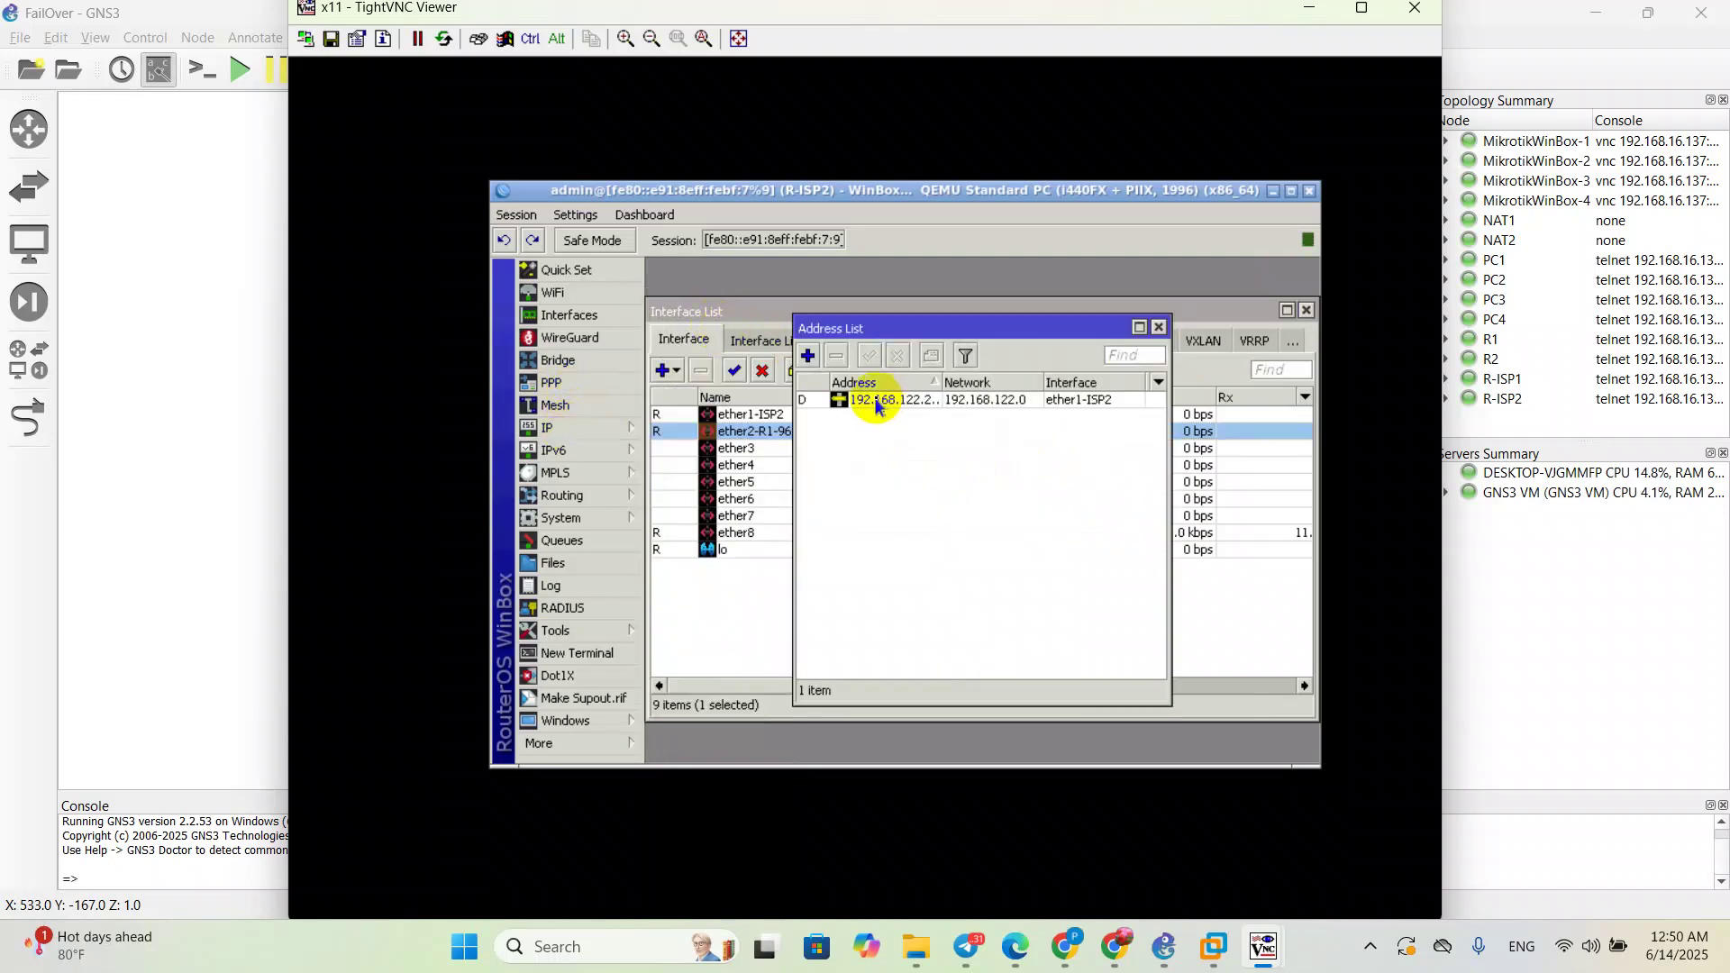
pyautogui.click(807, 356)
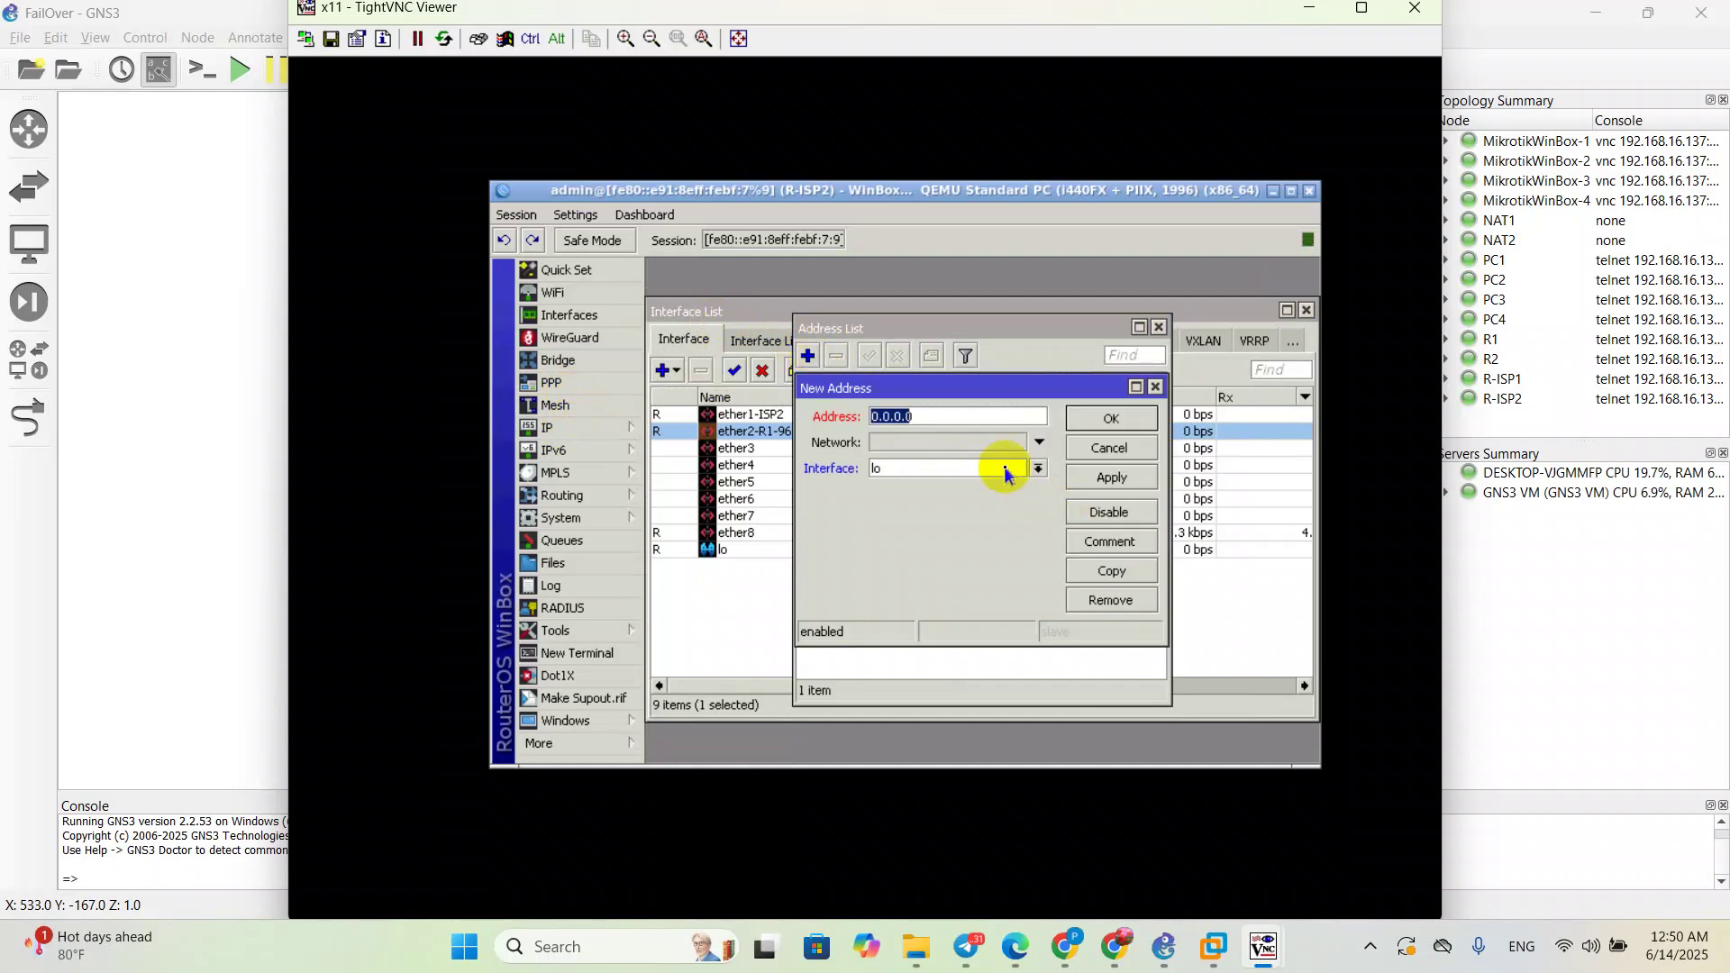
pyautogui.click(1006, 472)
pyautogui.click(973, 488)
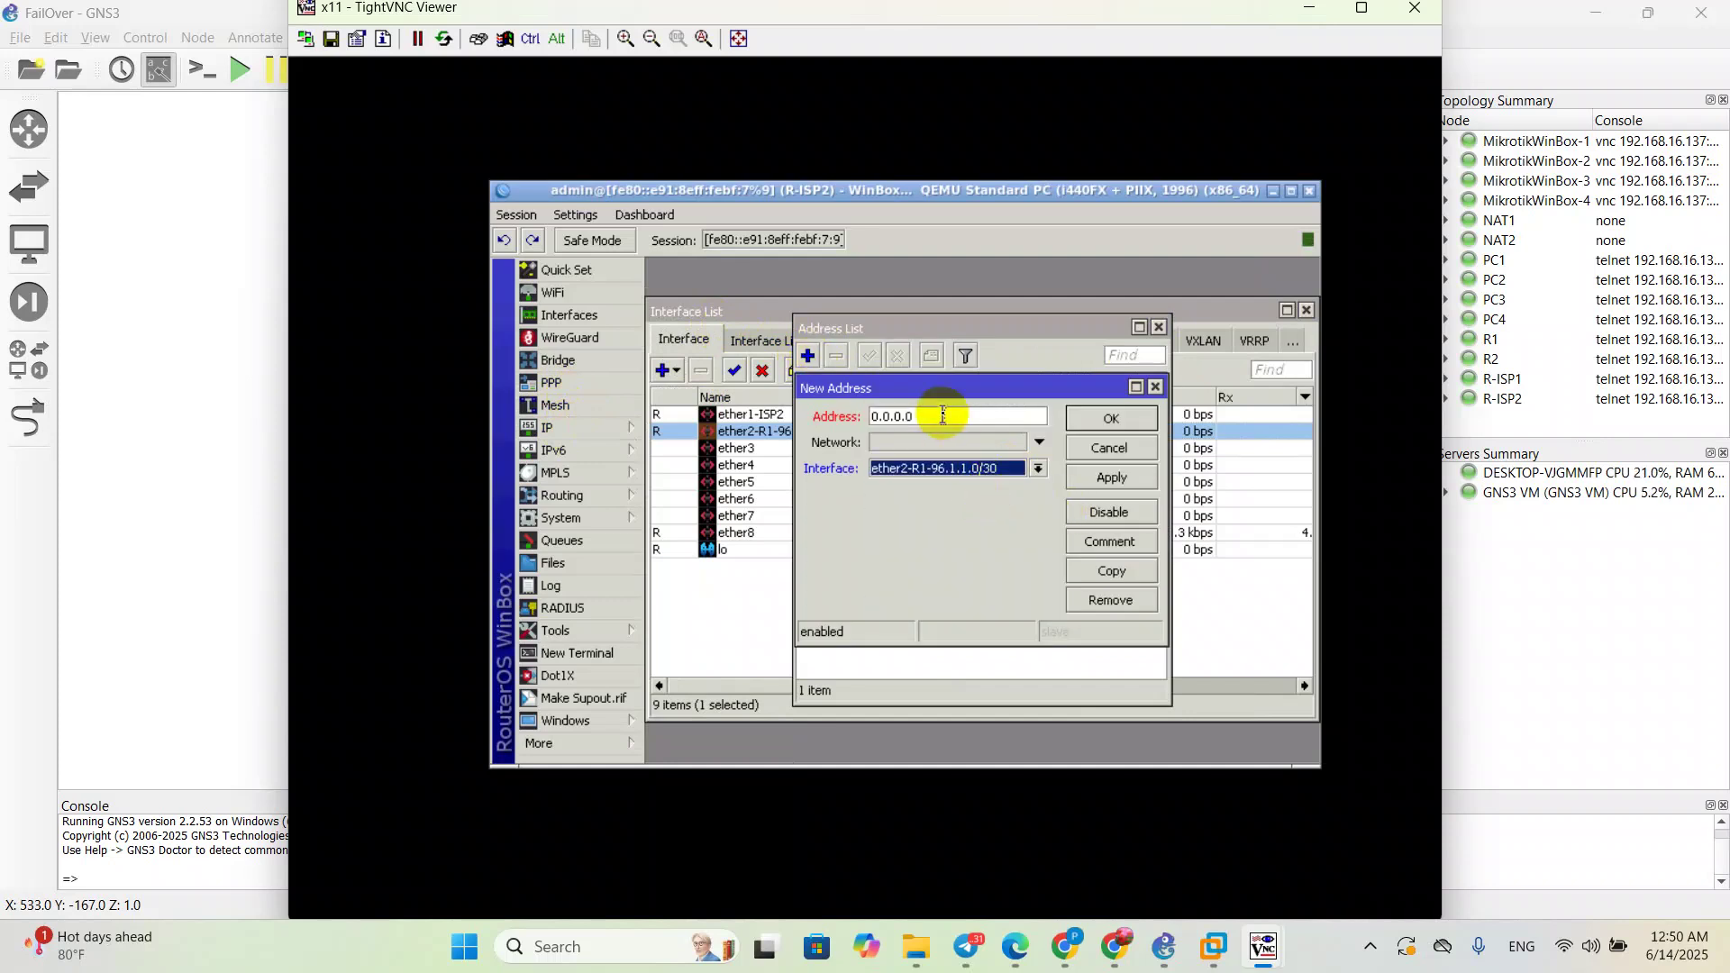
pyautogui.moveTo(942, 415); pyautogui.dragTo(875, 418)
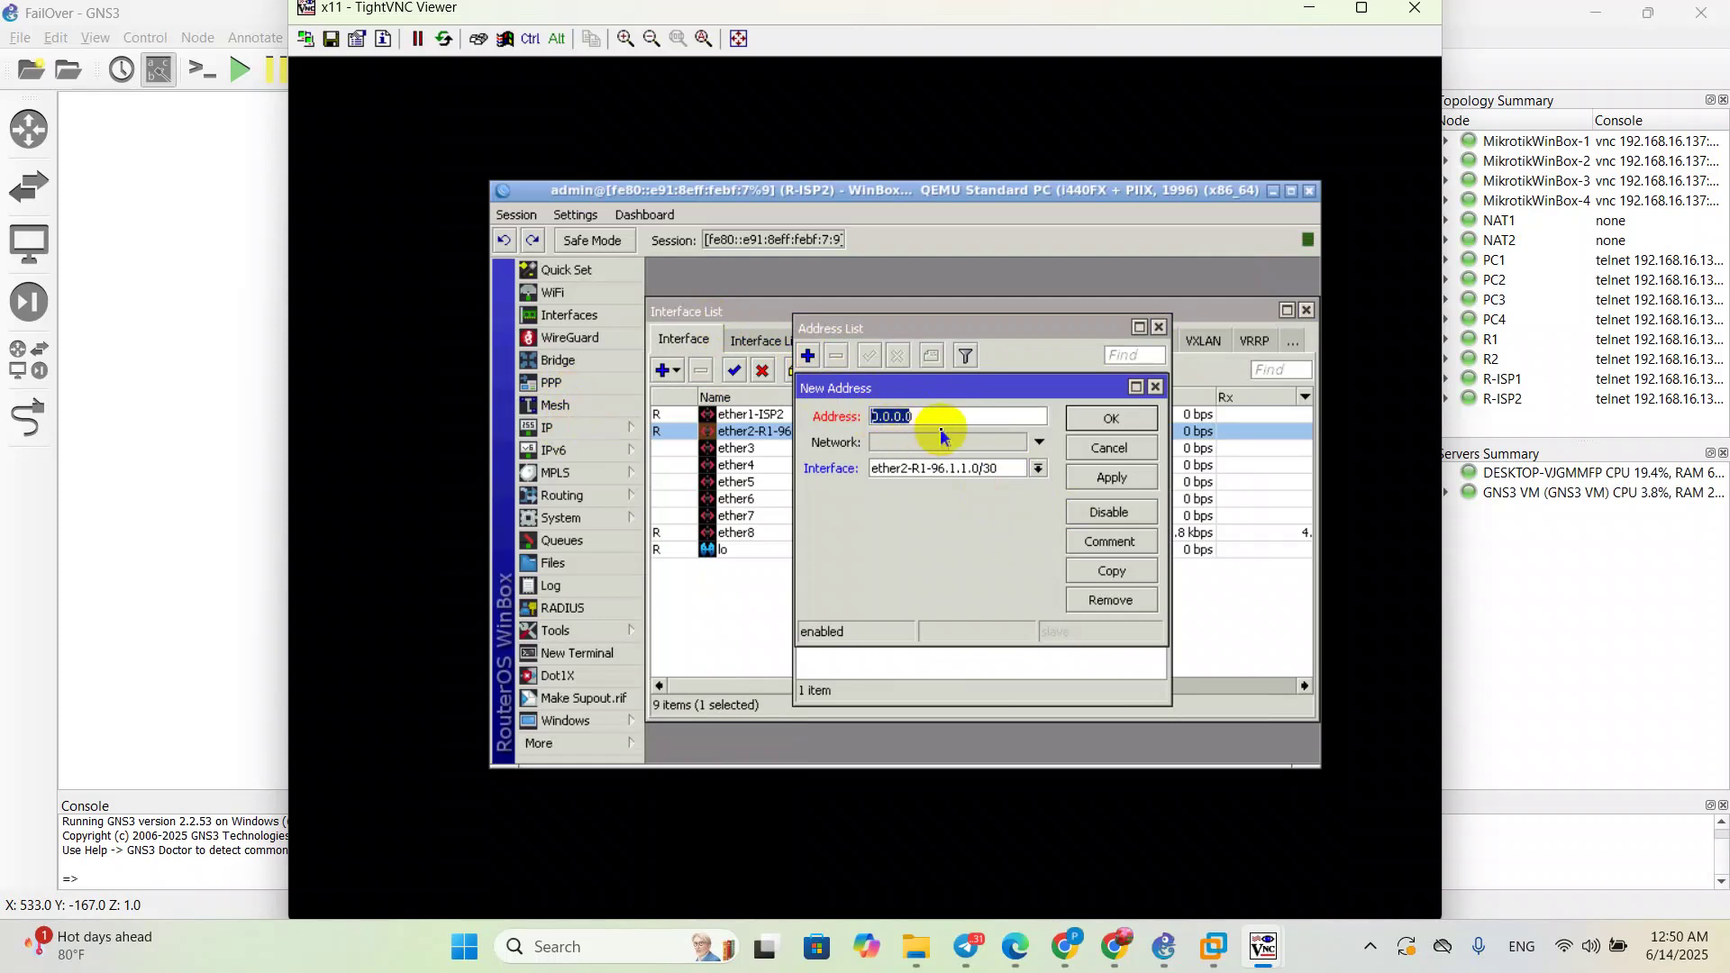
pyautogui.write('96.1.1.1')
pyautogui.click(1111, 478)
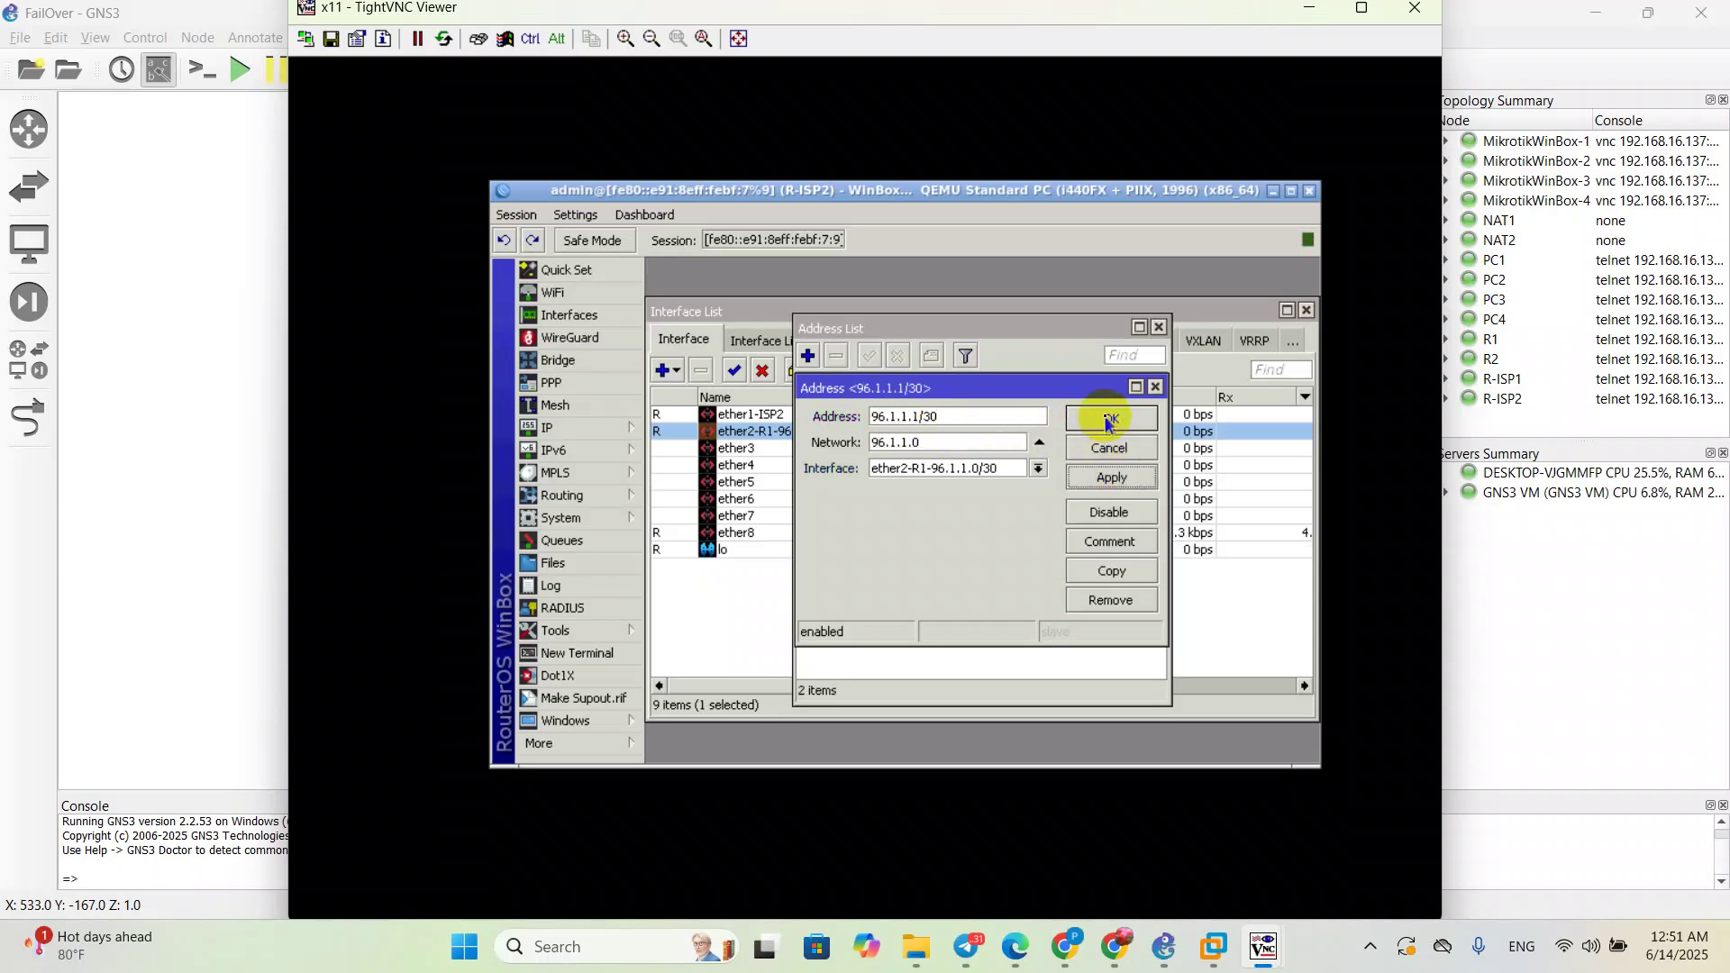
pyautogui.click(1106, 420)
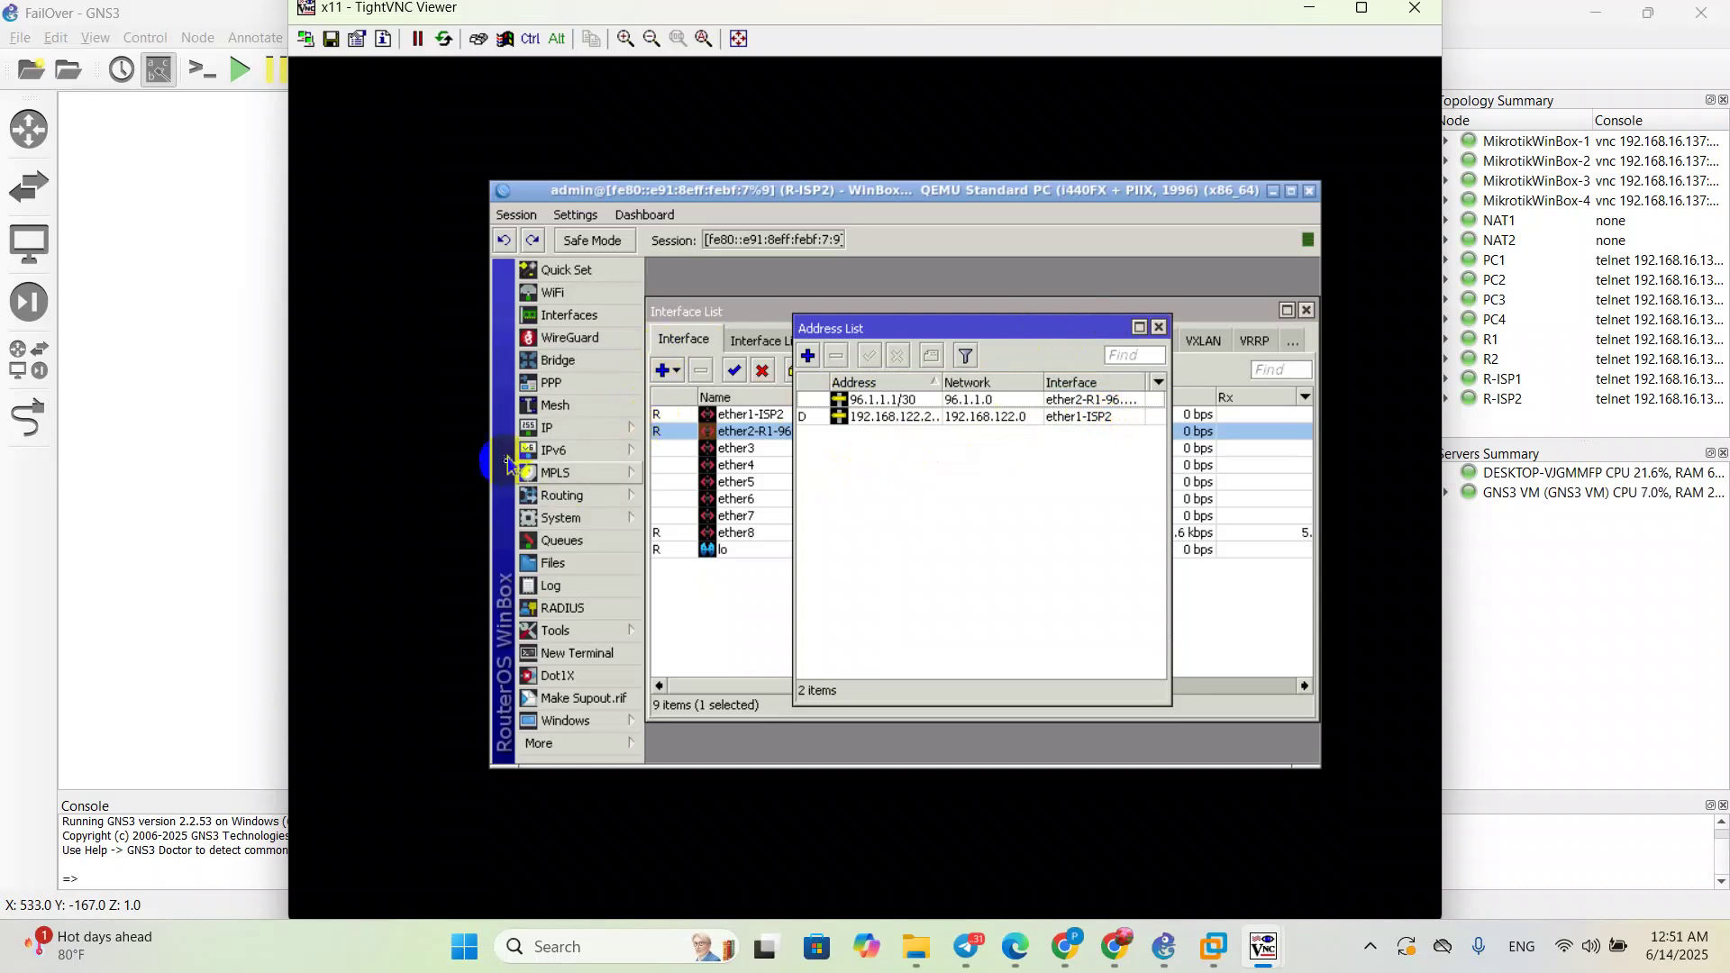
# Step: Set up a DHCP server on ether2-R1-96.1.1.0/30, accepting the suggested values throughout the setup
pyautogui.click(565, 435)
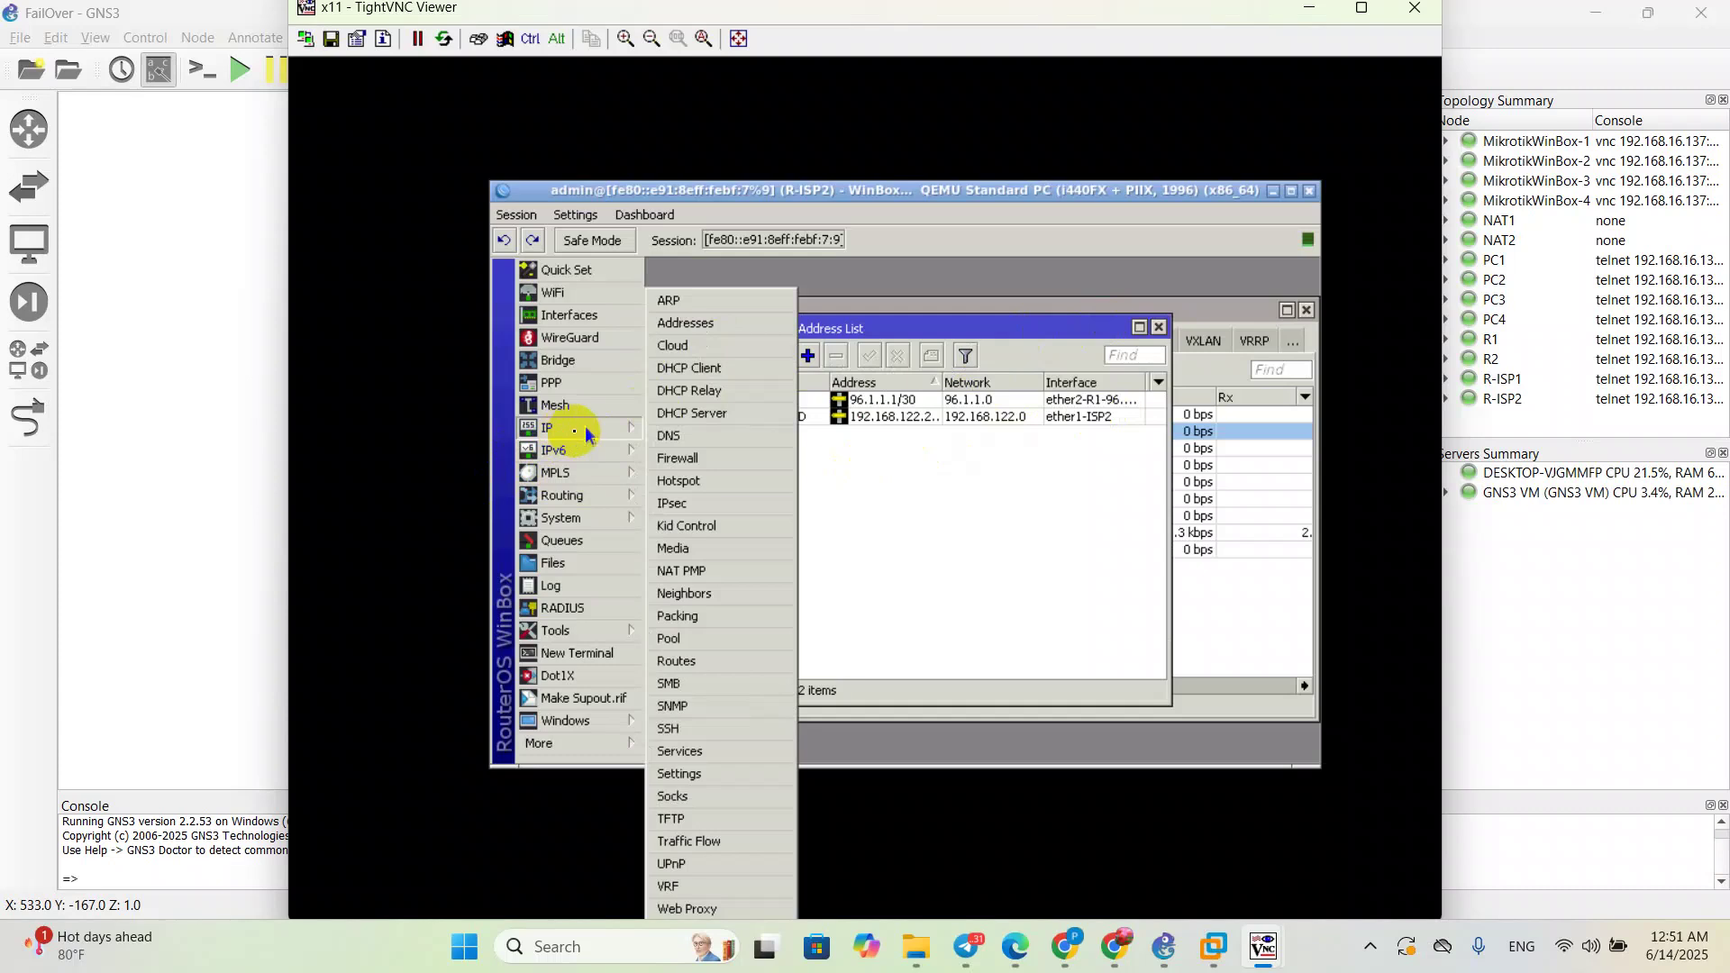
pyautogui.click(710, 416)
pyautogui.click(980, 391)
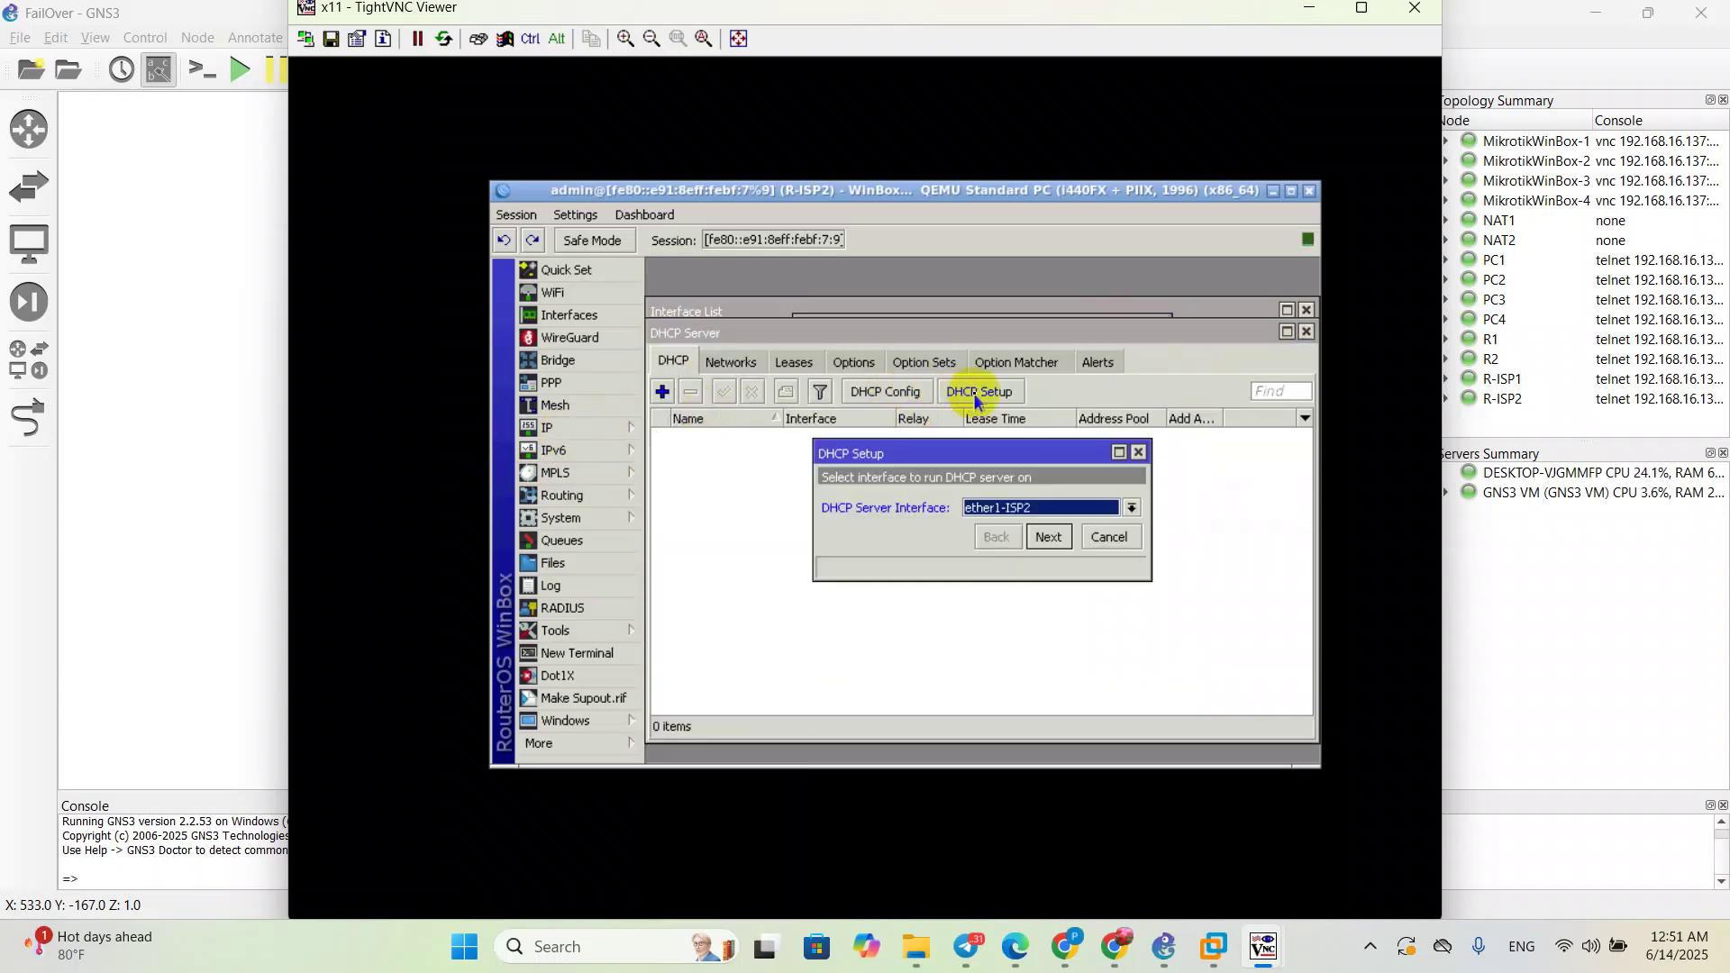
pyautogui.click(1060, 521)
pyautogui.click(1043, 537)
pyautogui.click(1050, 538)
pyautogui.click(1050, 538)
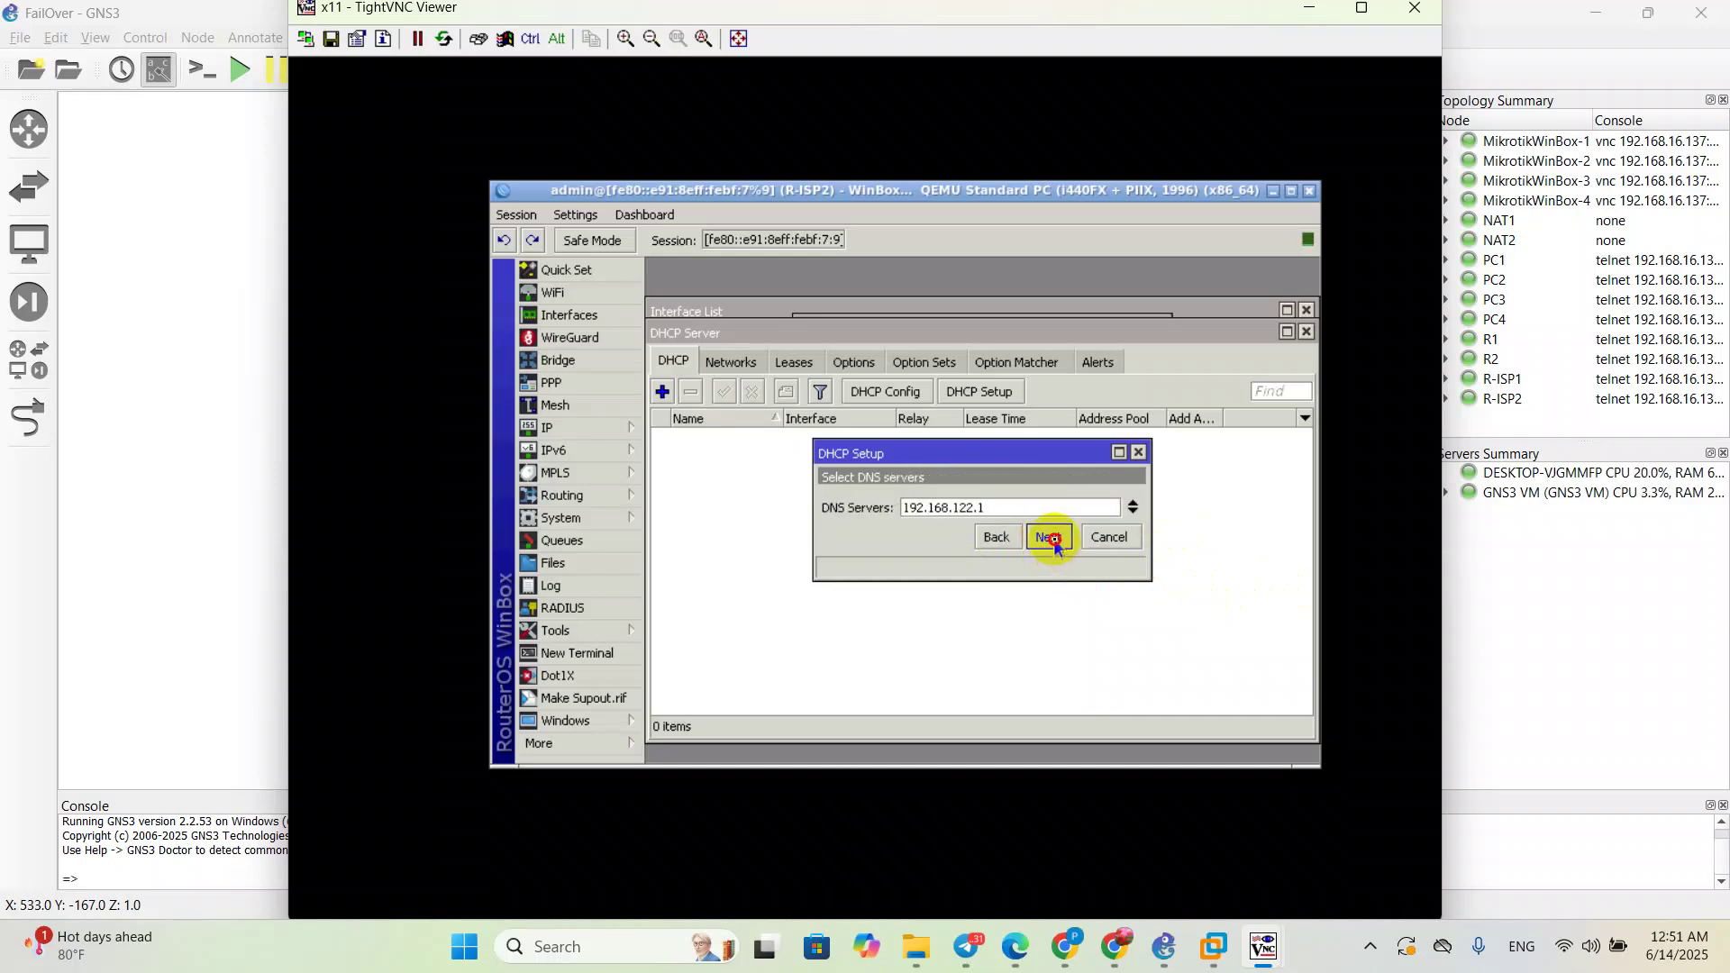
pyautogui.click(1050, 538)
pyautogui.click(992, 507)
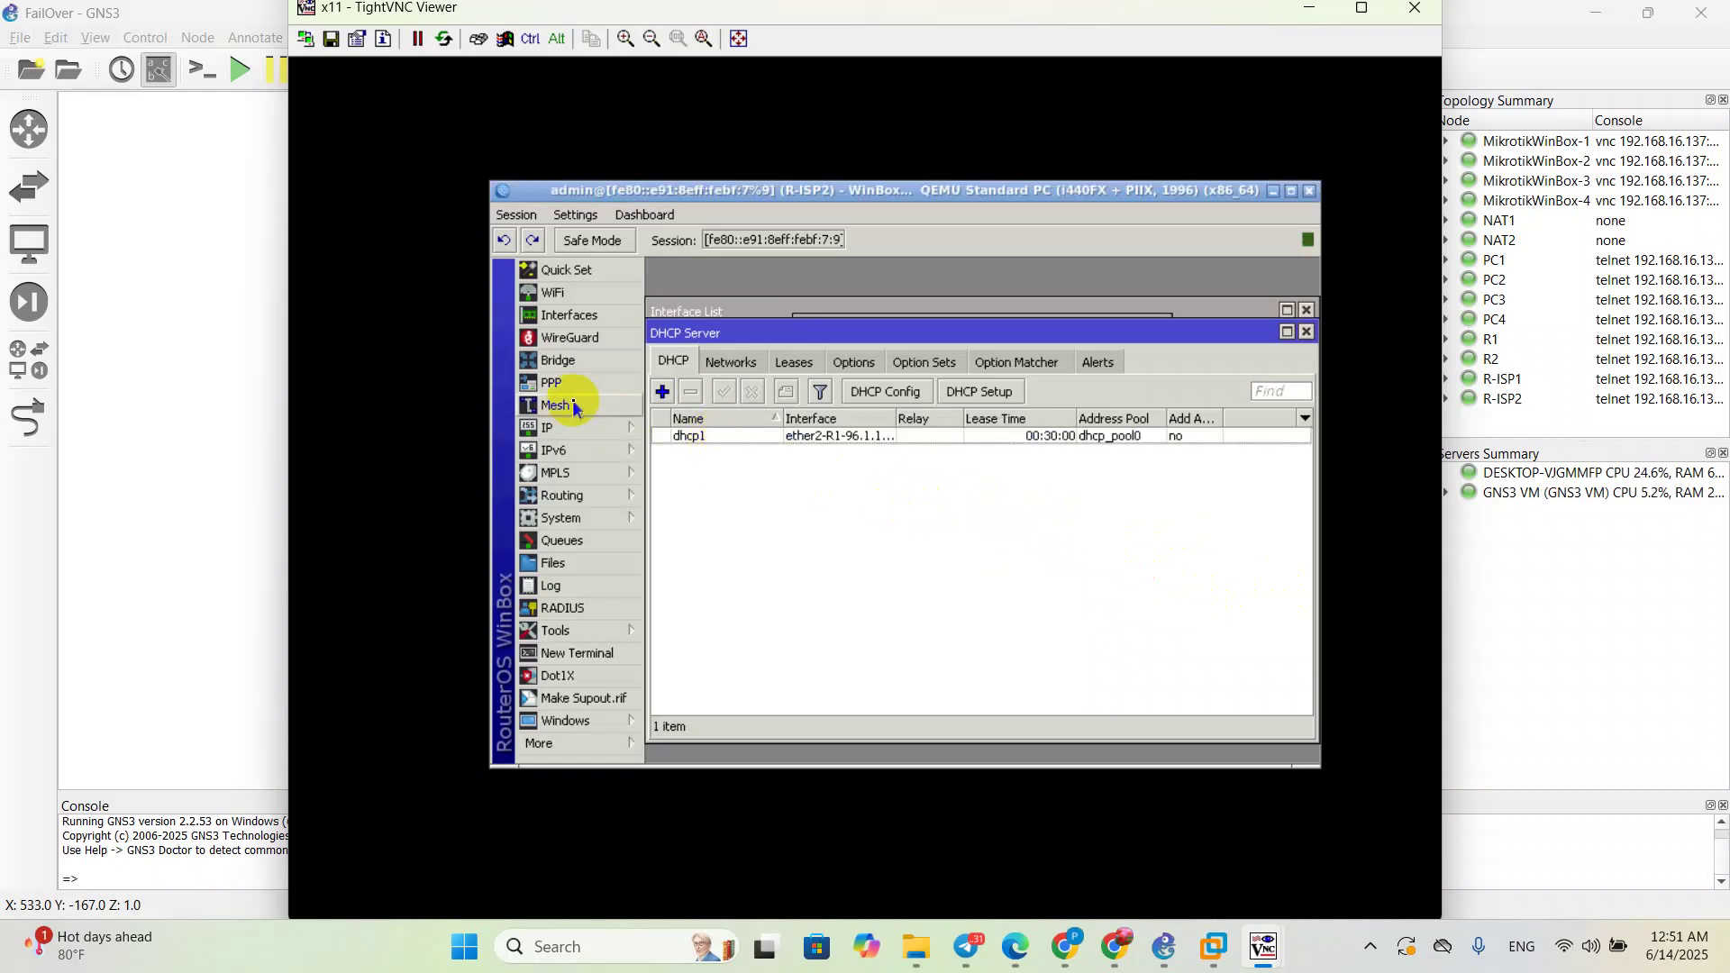
# Step: Add a firewall NAT rule on R-ISP2 with chain srcnat and action masquerade
pyautogui.click(596, 421)
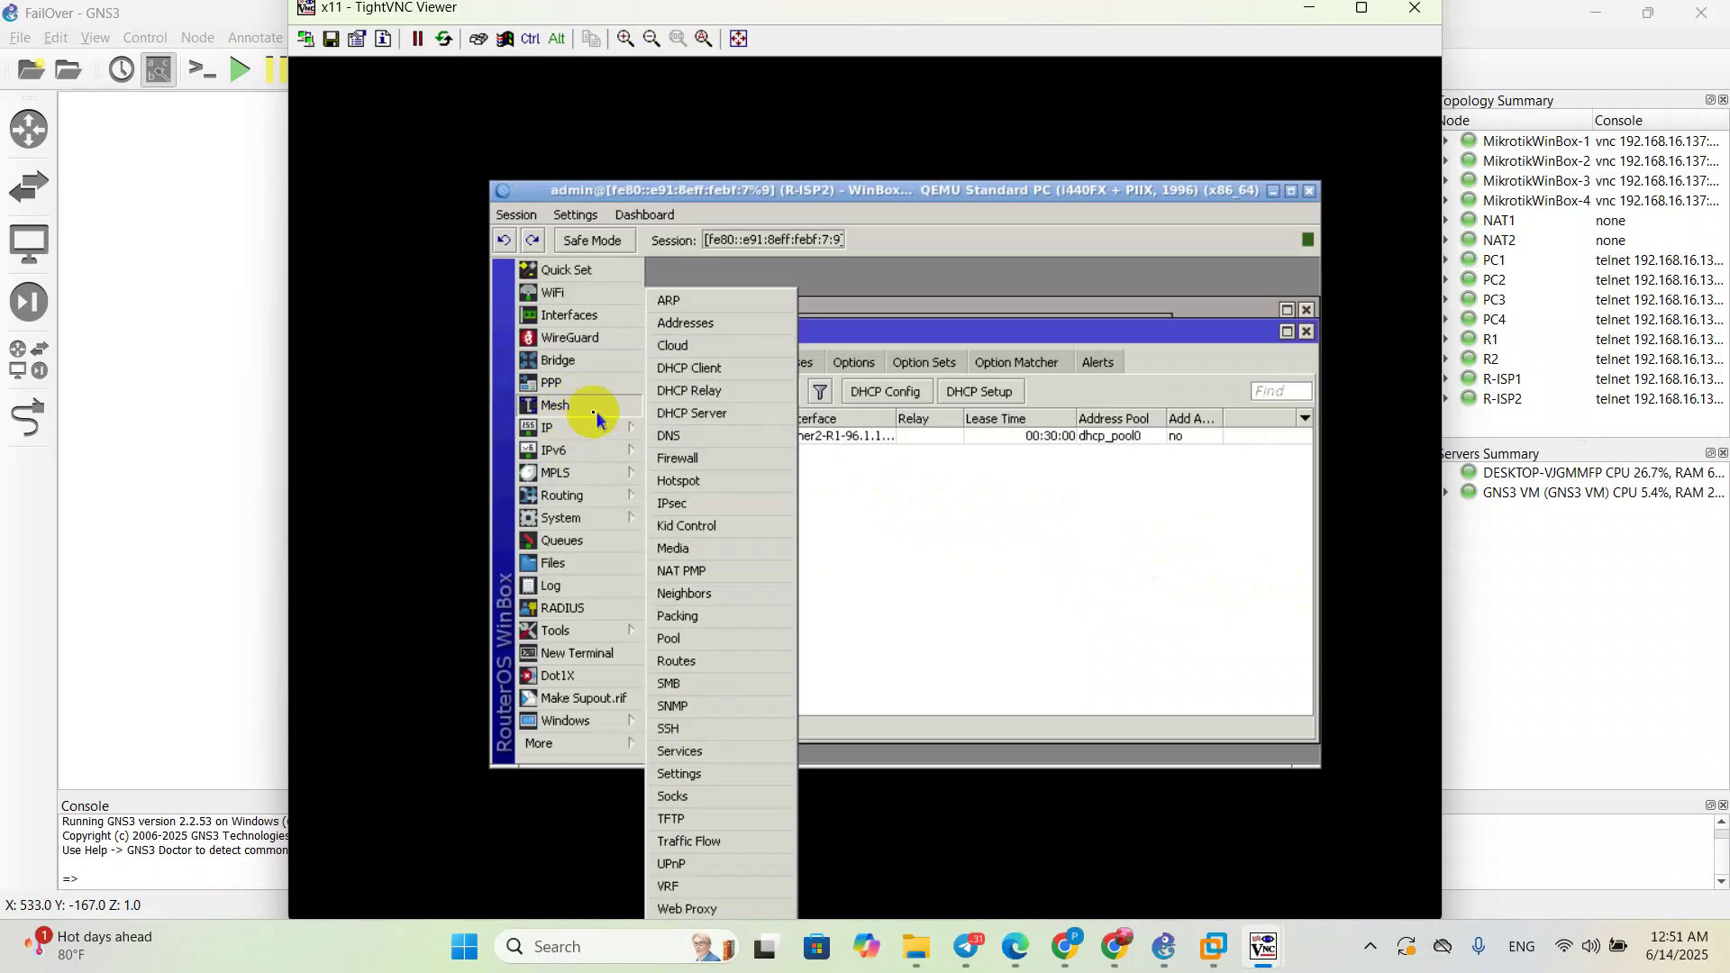
pyautogui.click(678, 458)
pyautogui.click(753, 303)
pyautogui.click(662, 331)
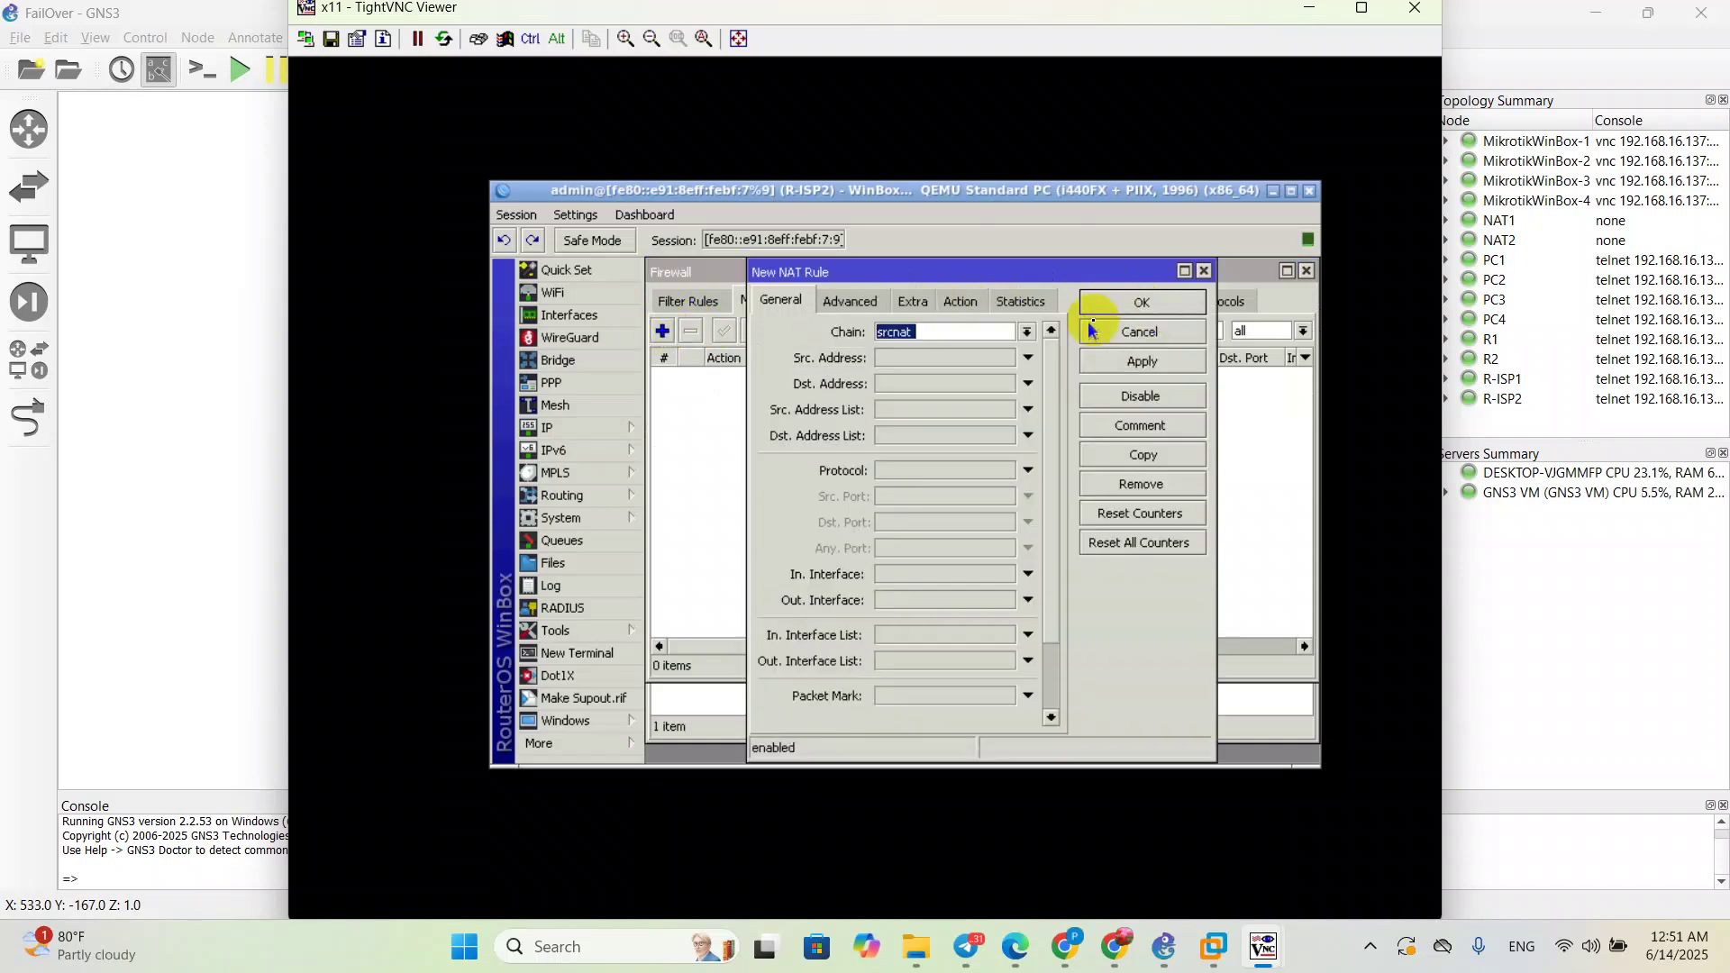
pyautogui.click(961, 300)
pyautogui.click(1051, 332)
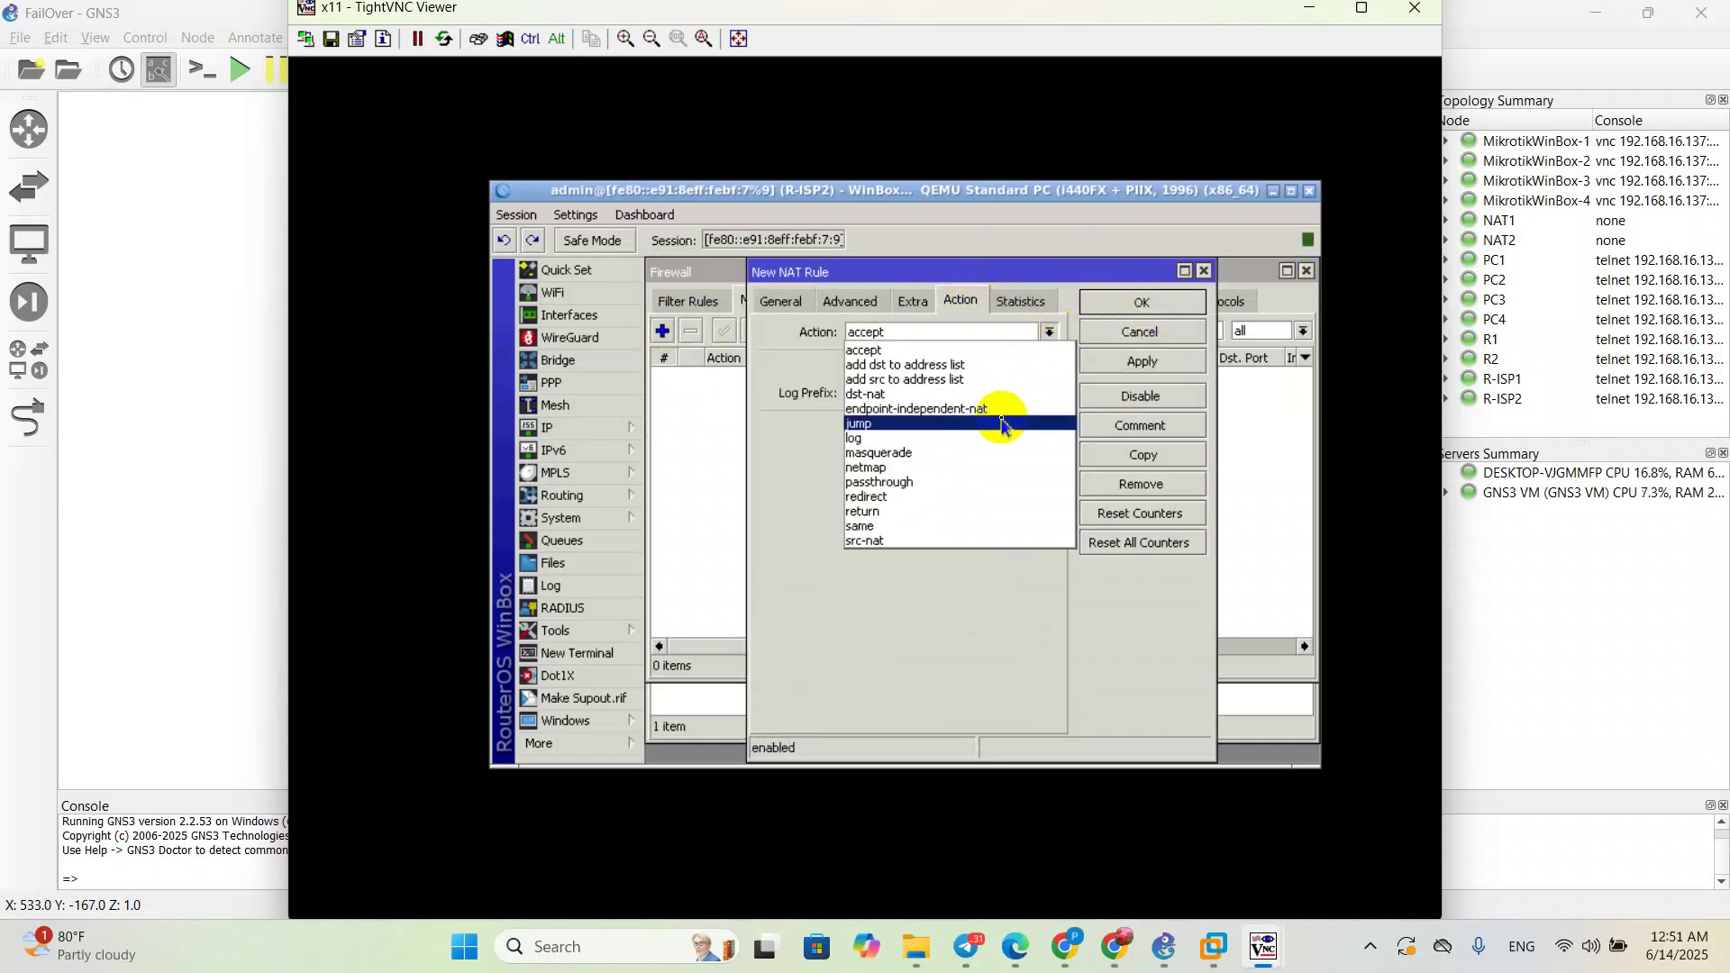
pyautogui.click(1057, 452)
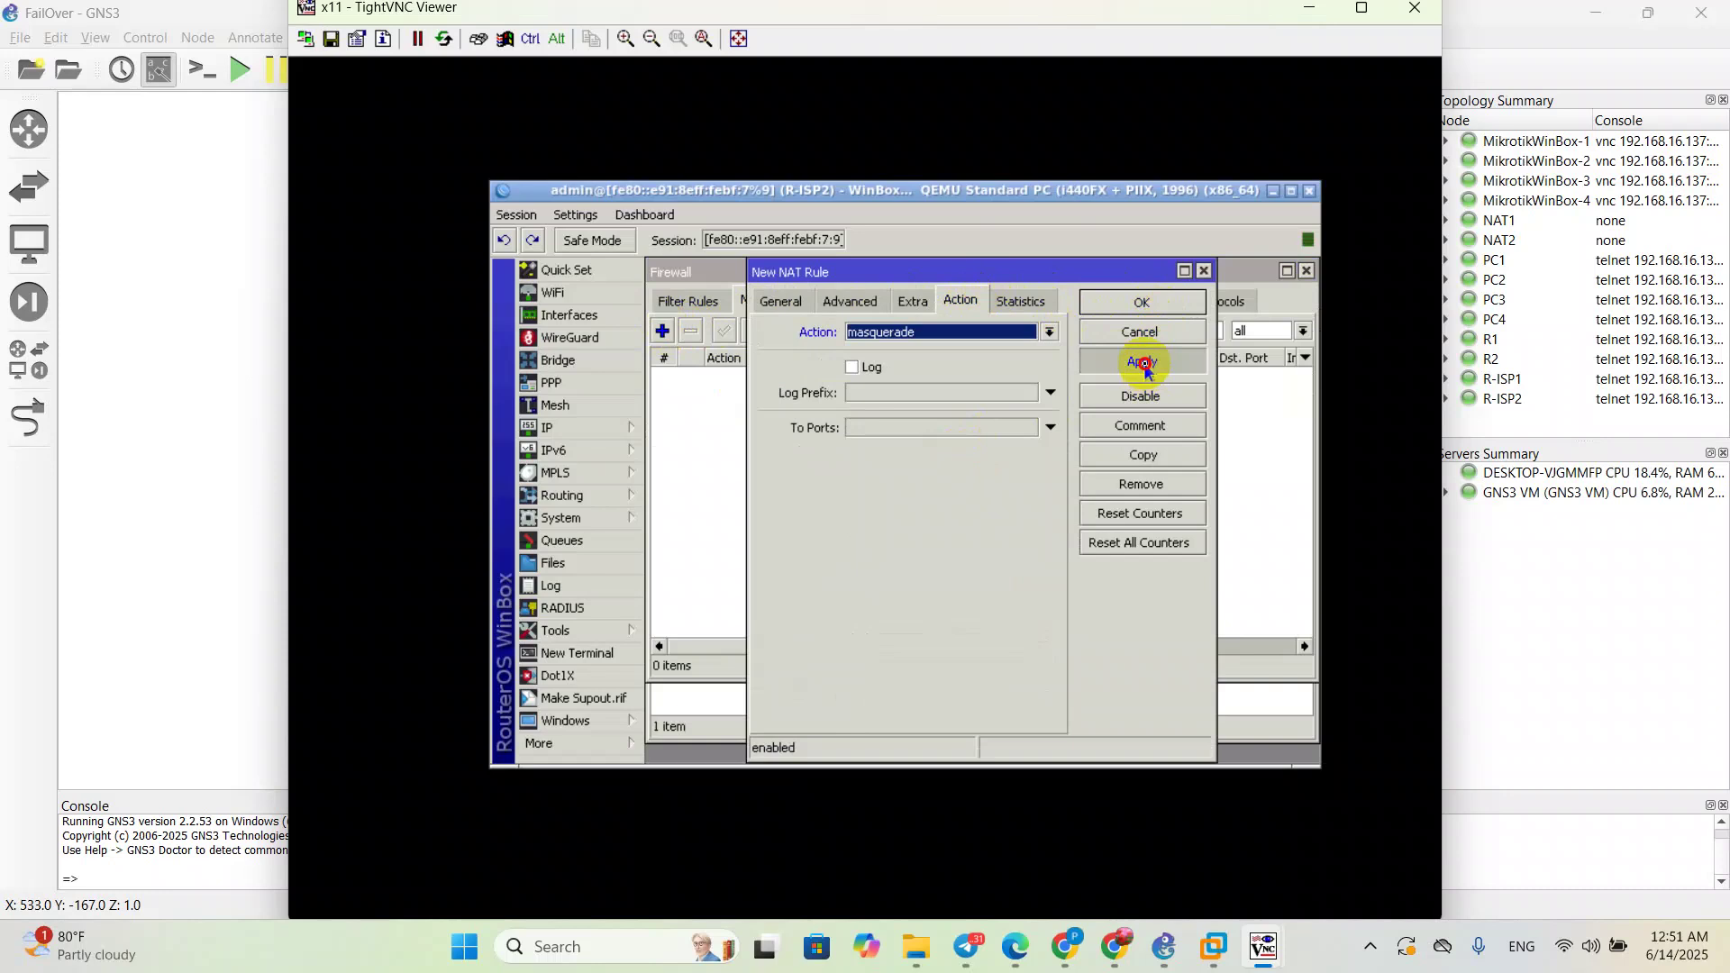
pyautogui.click(1142, 302)
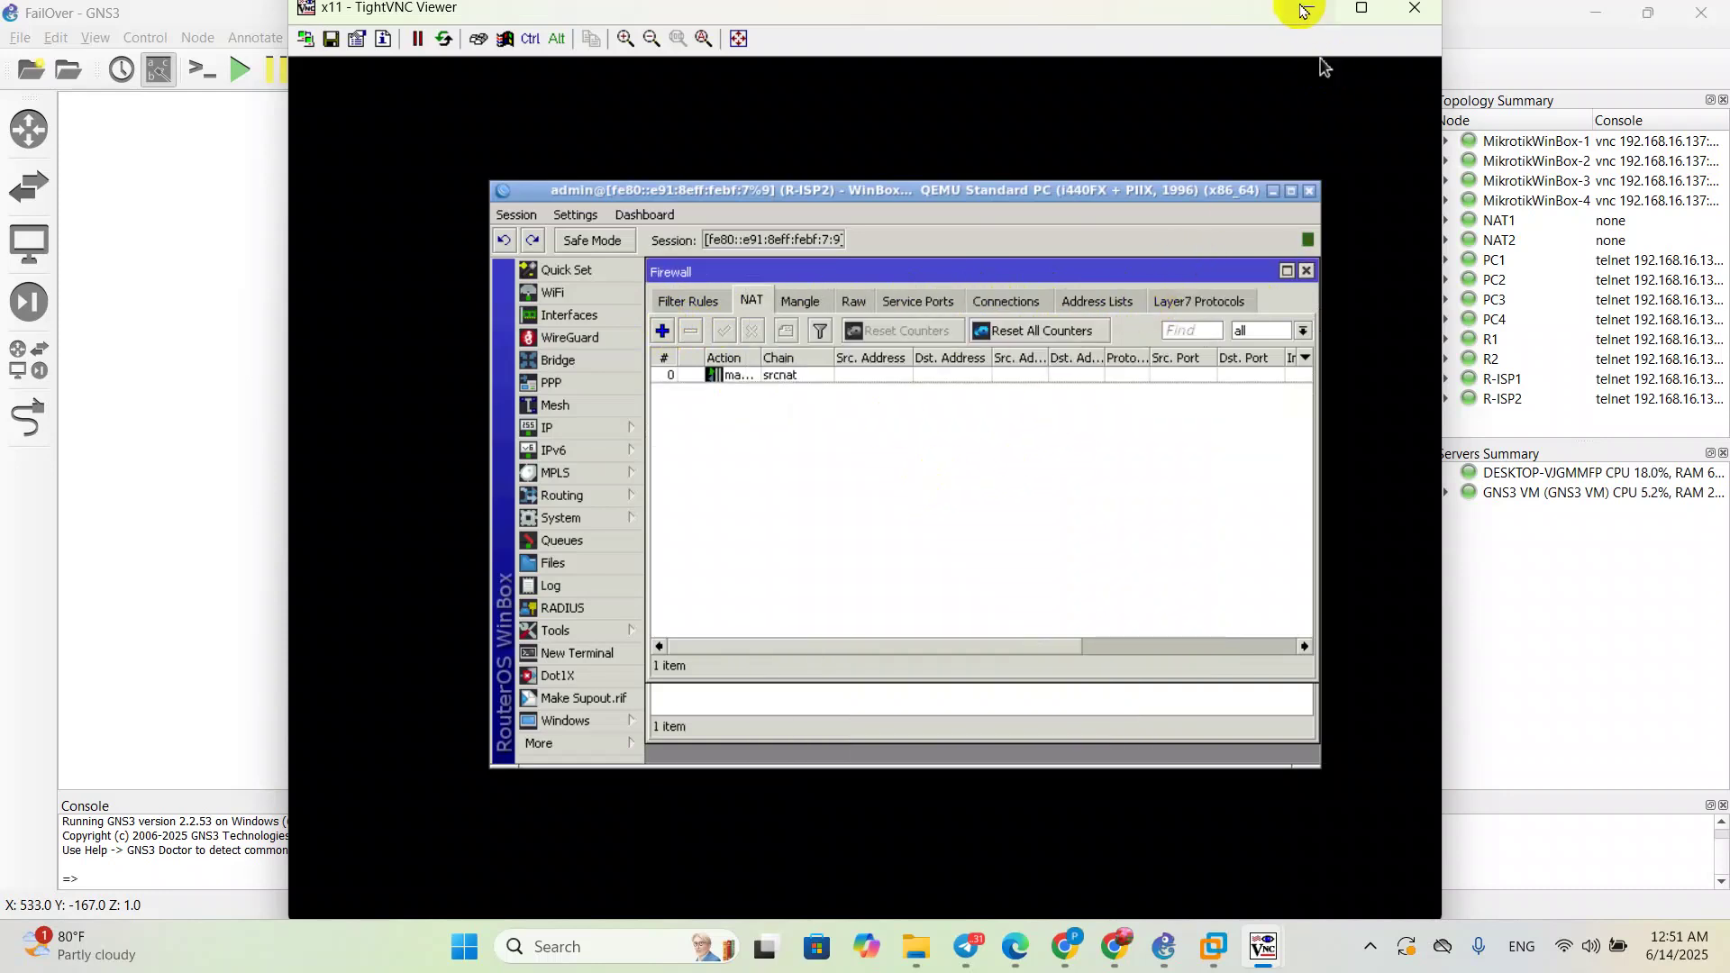
# Step: Open the MikrotikWinBox-3 node from the GNS3 topology and connect to its discovered neighbor router, dismissing the password change
pyautogui.click(1310, 8)
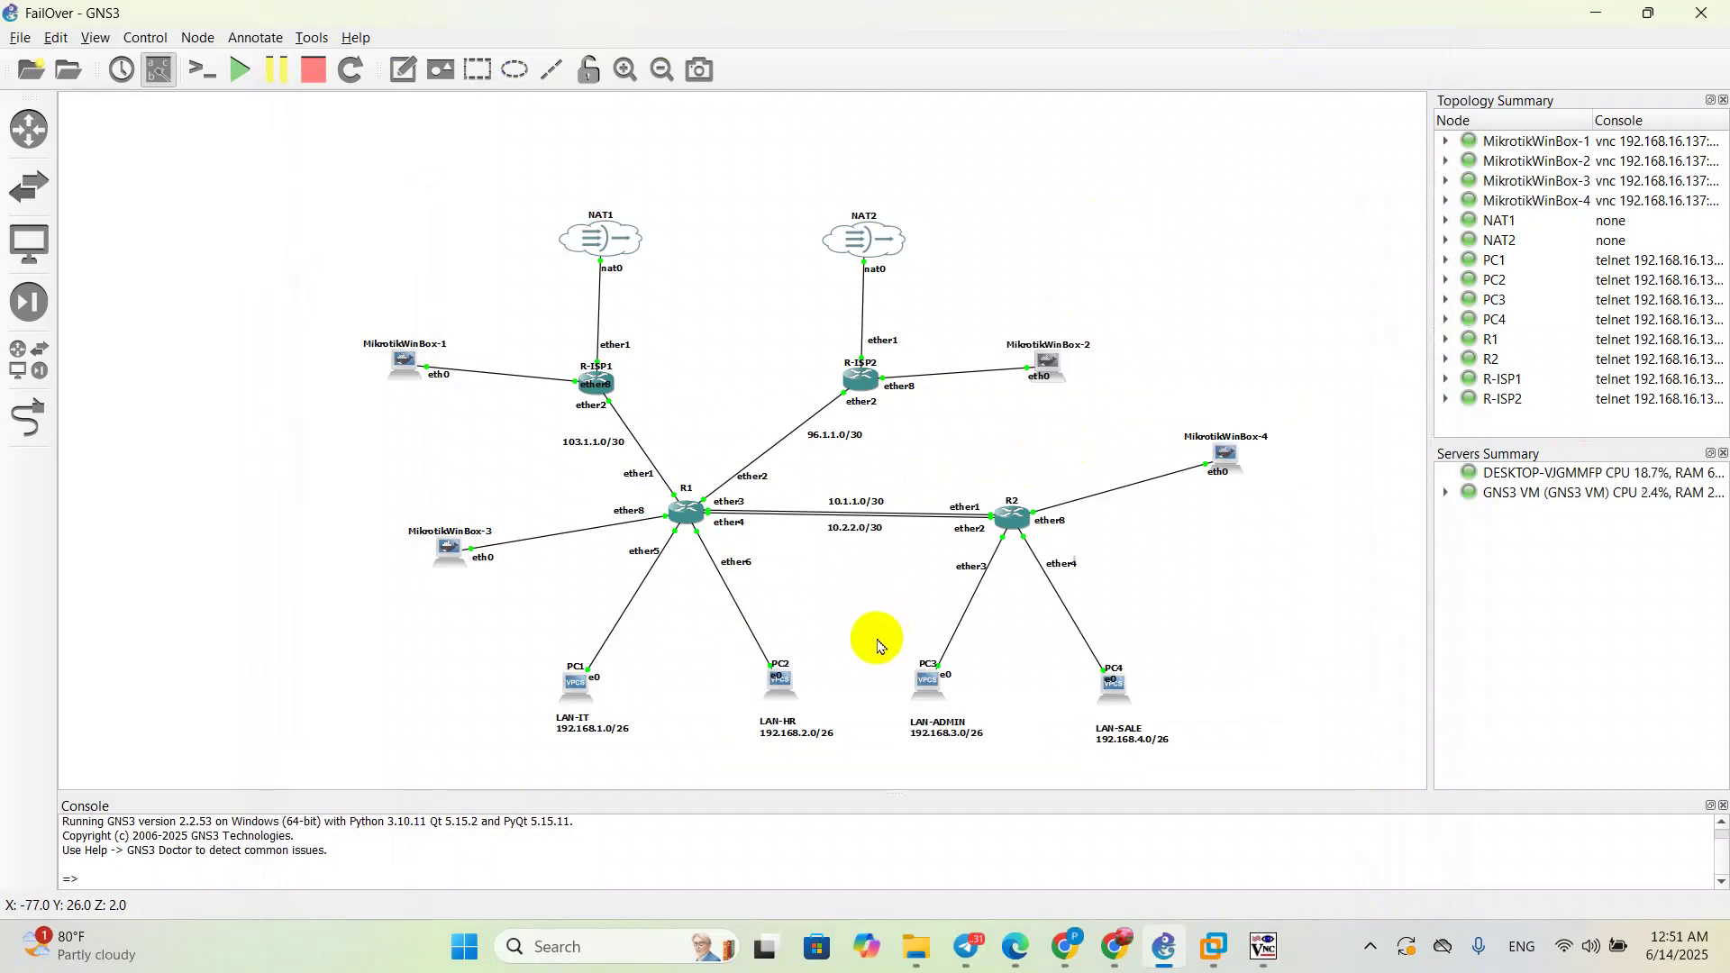
pyautogui.doubleClick(451, 548)
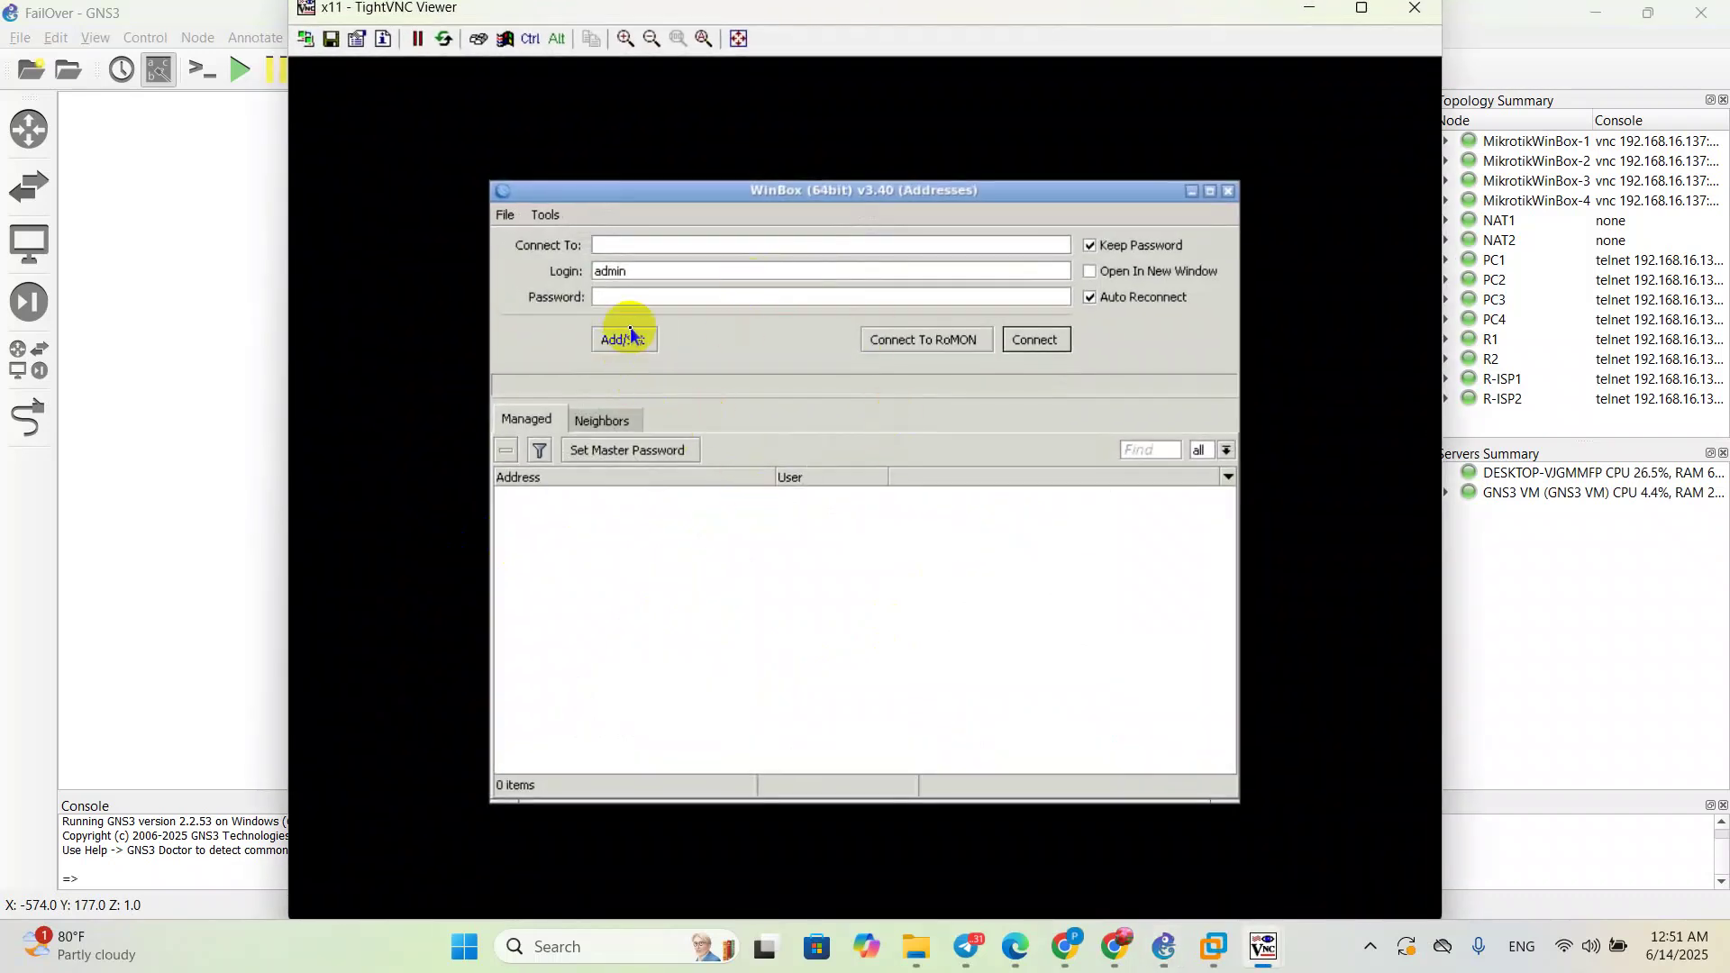
pyautogui.click(602, 421)
pyautogui.click(694, 495)
pyautogui.click(1036, 340)
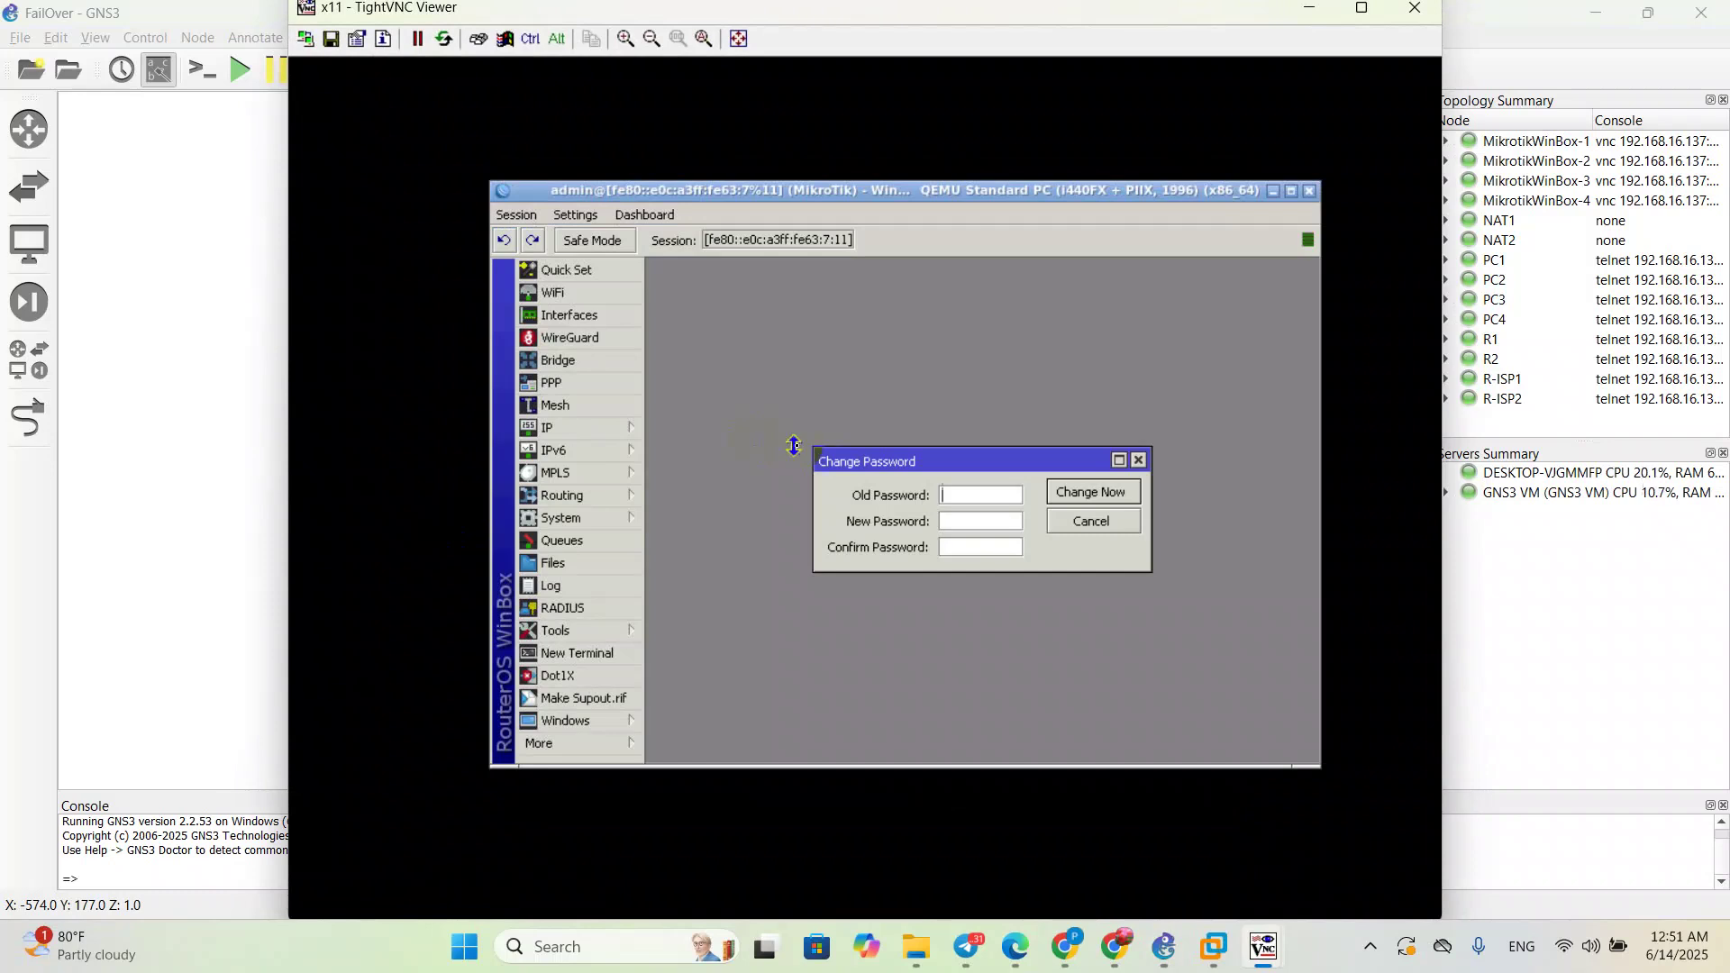
pyautogui.click(1138, 461)
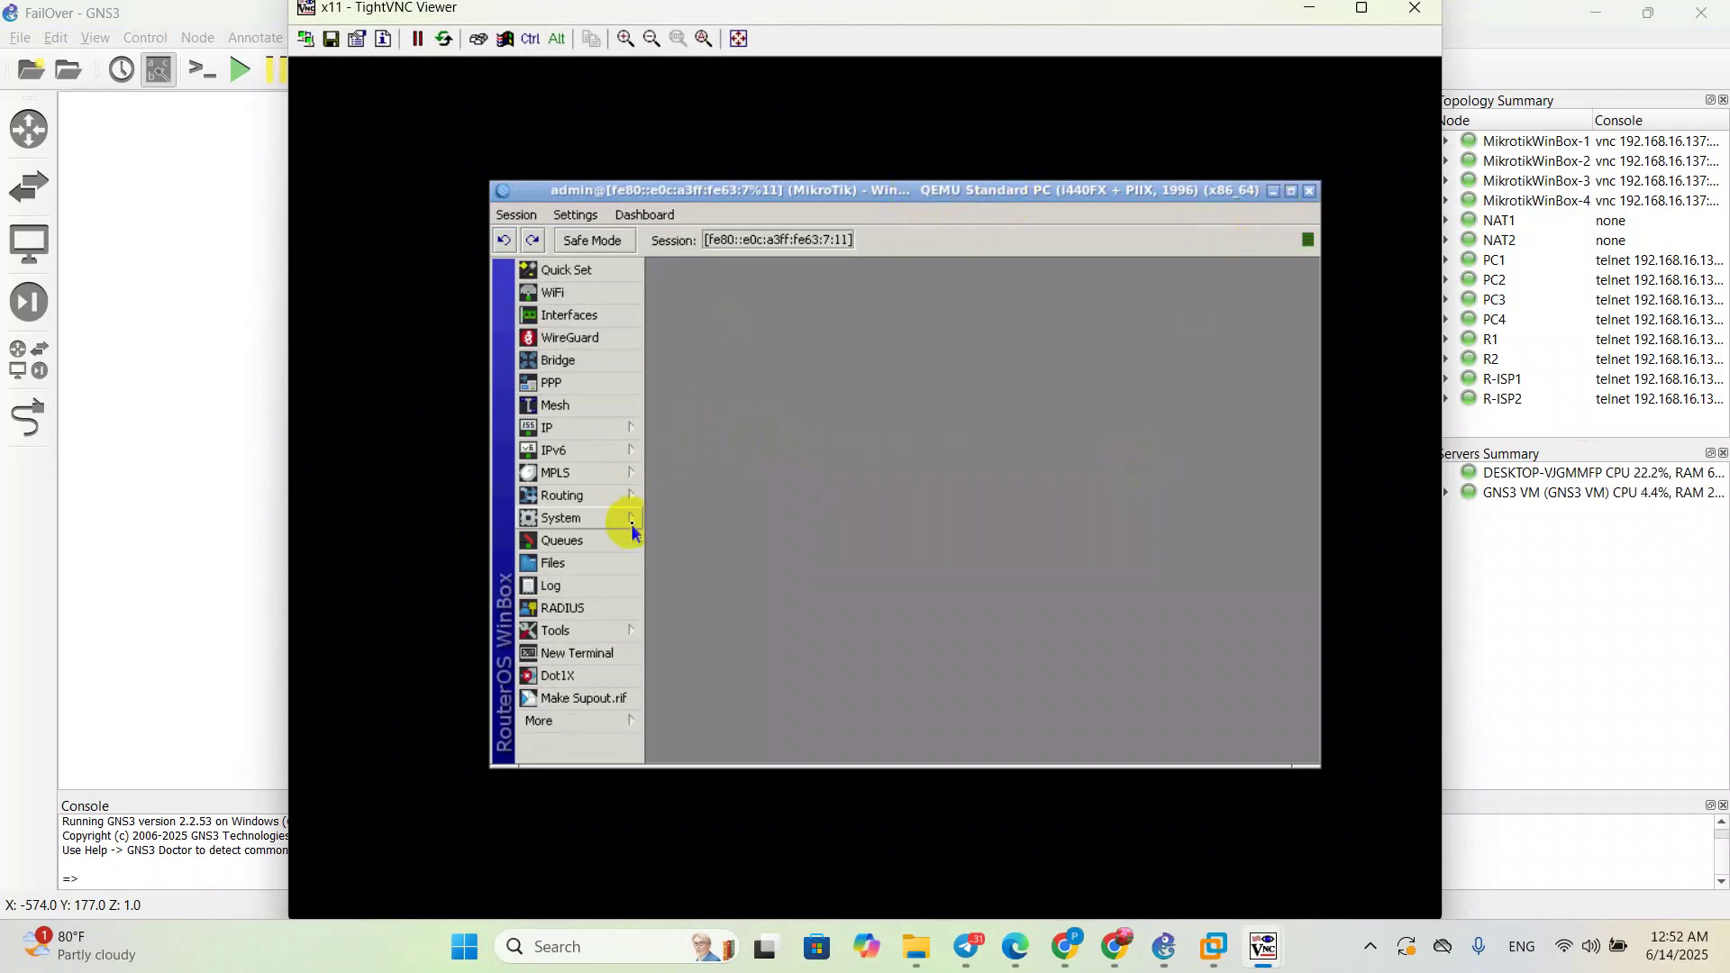
# Step: Set the system identity of the router connected to MikrotikWinBox-3 to R-1
pyautogui.click(565, 433)
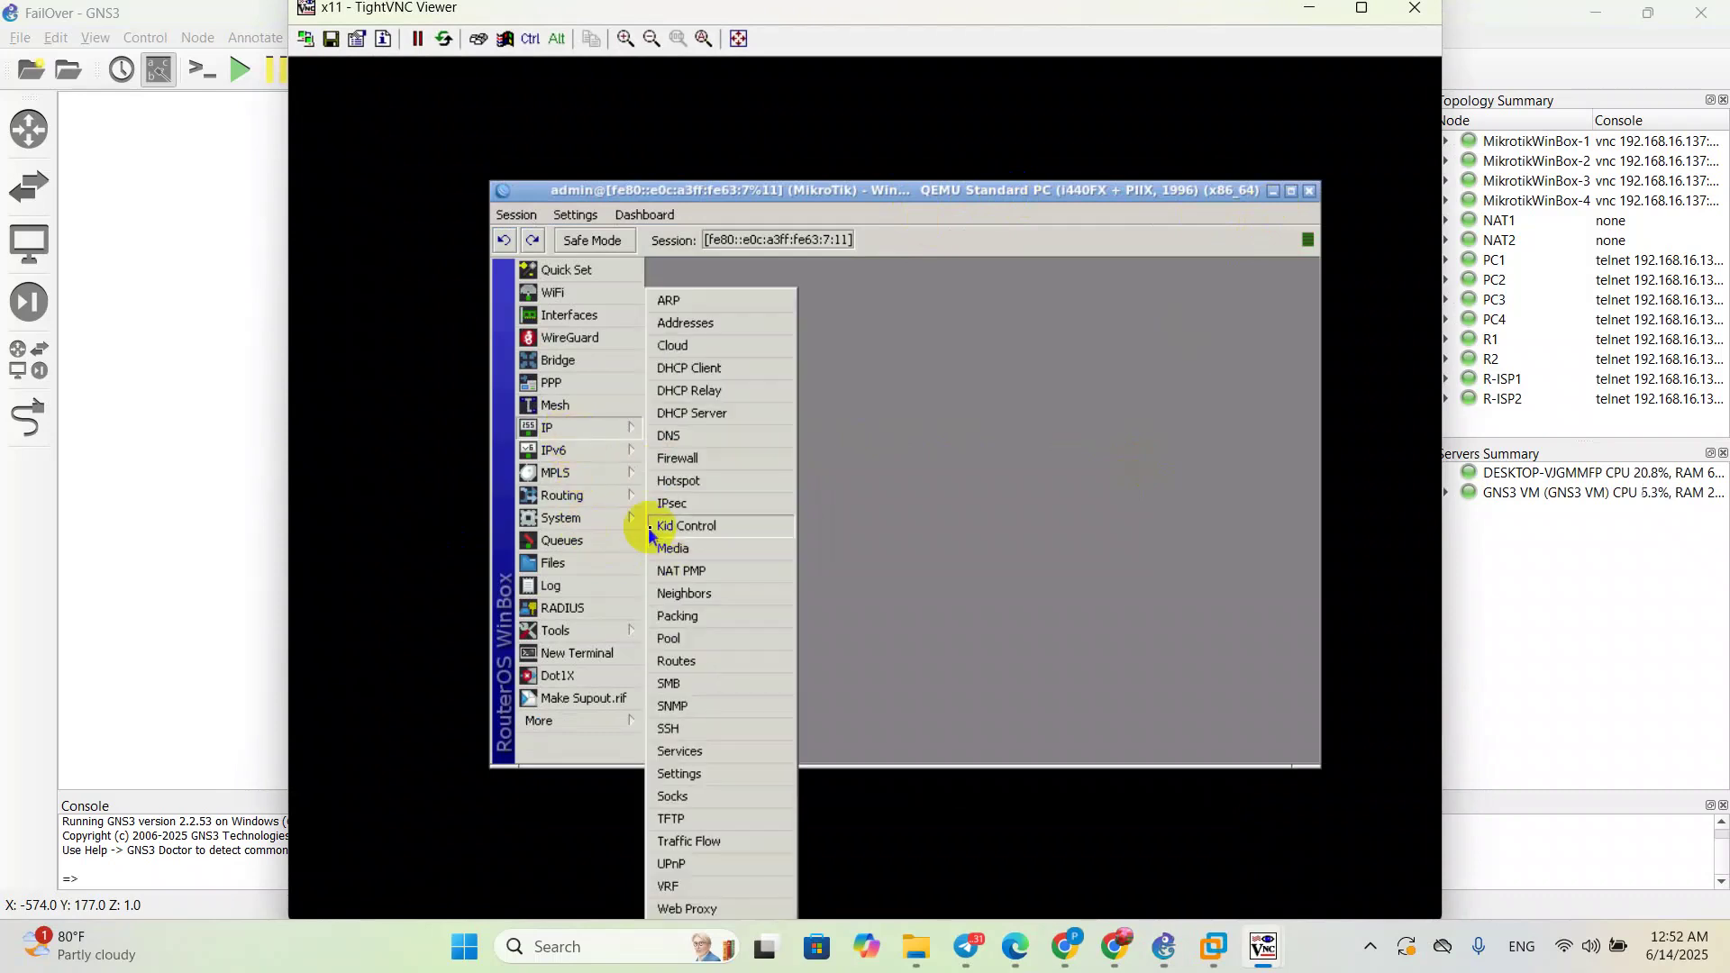
pyautogui.moveTo(577, 520)
pyautogui.click(716, 479)
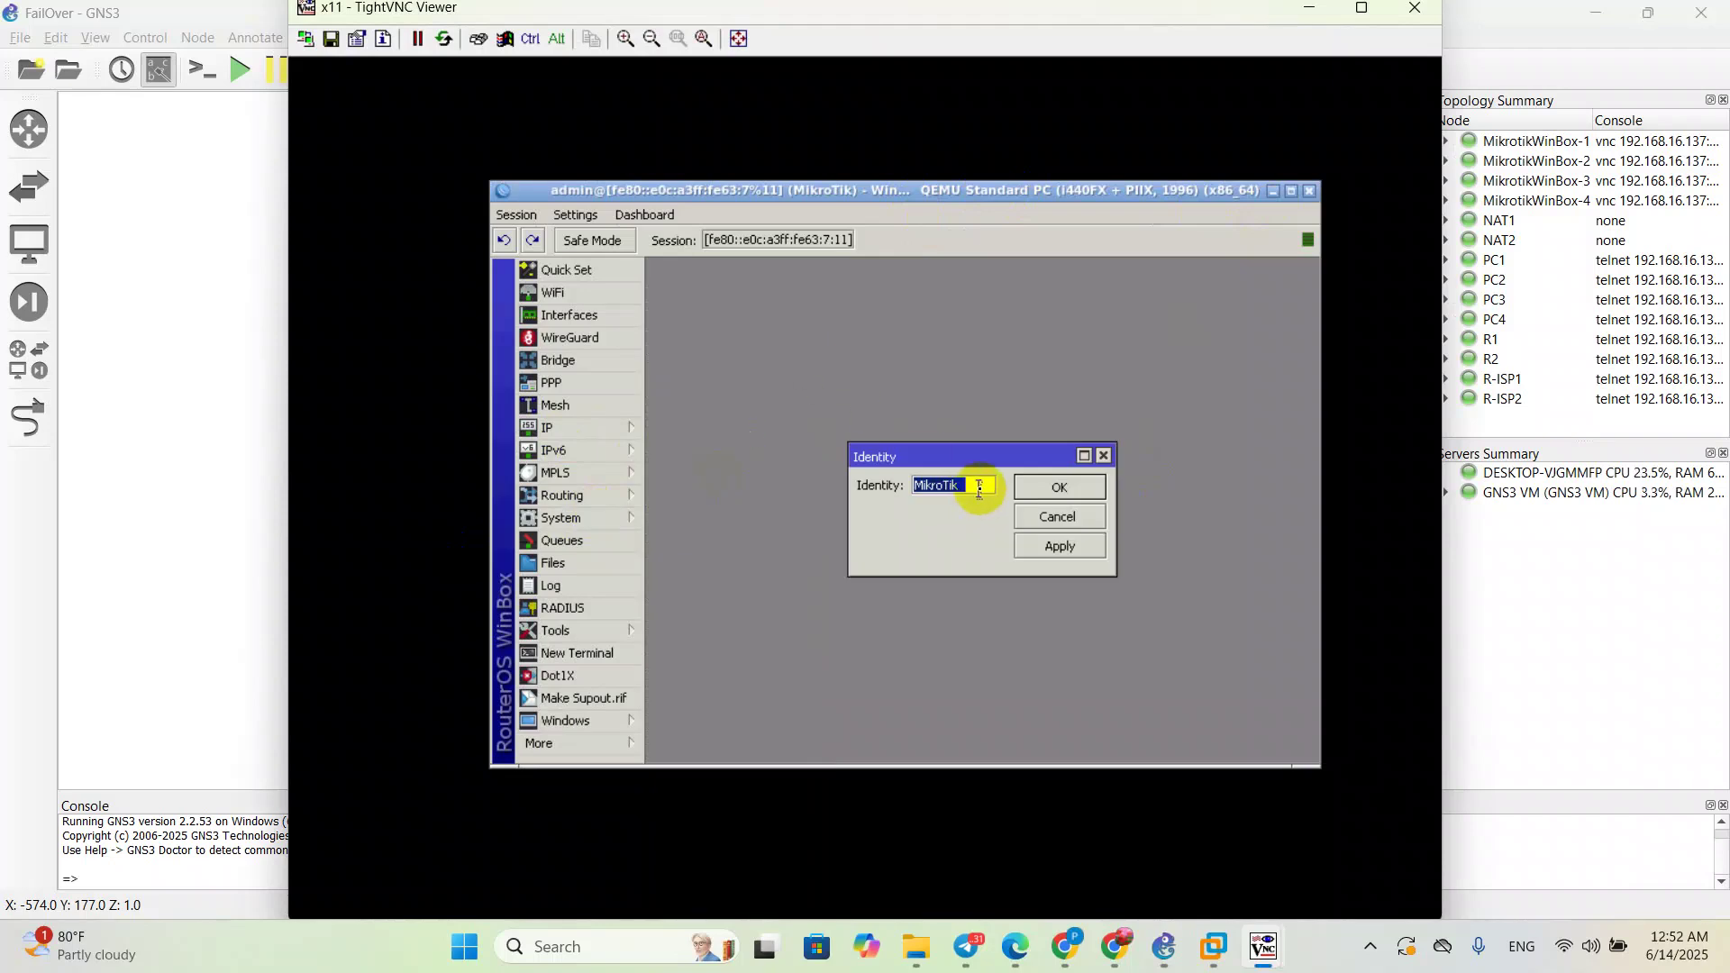
pyautogui.write('R-1')
pyautogui.click(1078, 485)
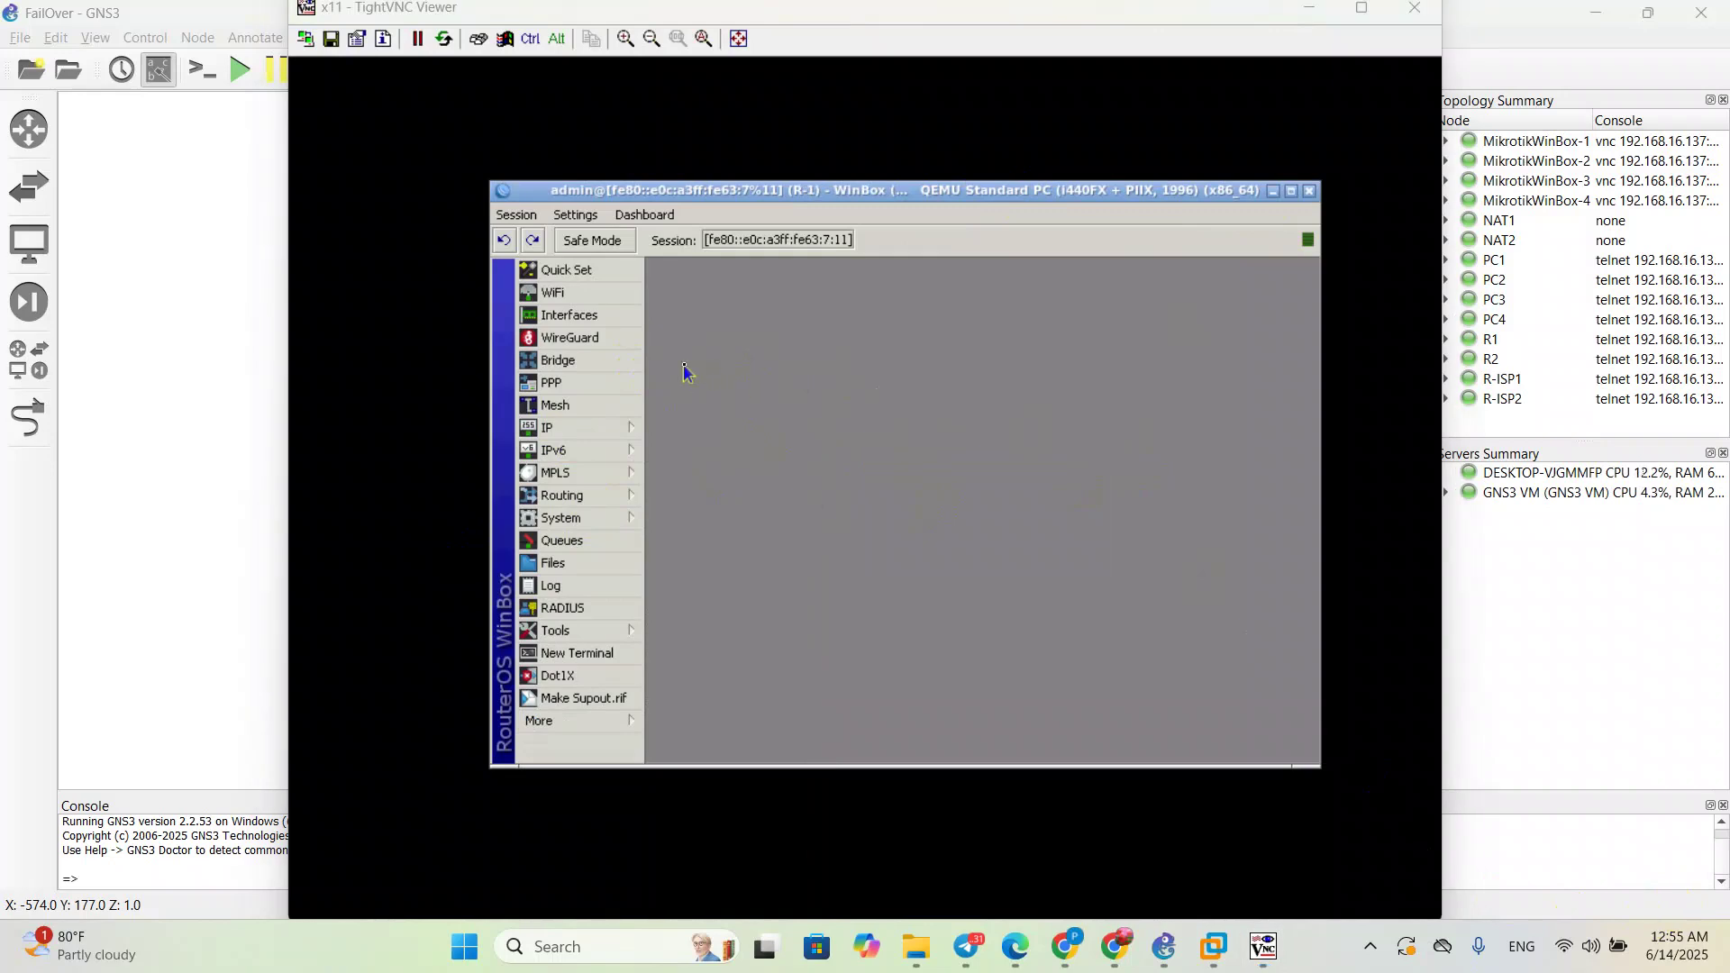
# Step: Rename the ether1 interface of R-1 as ether1-R-ISP1
pyautogui.click(614, 325)
pyautogui.doubleClick(795, 415)
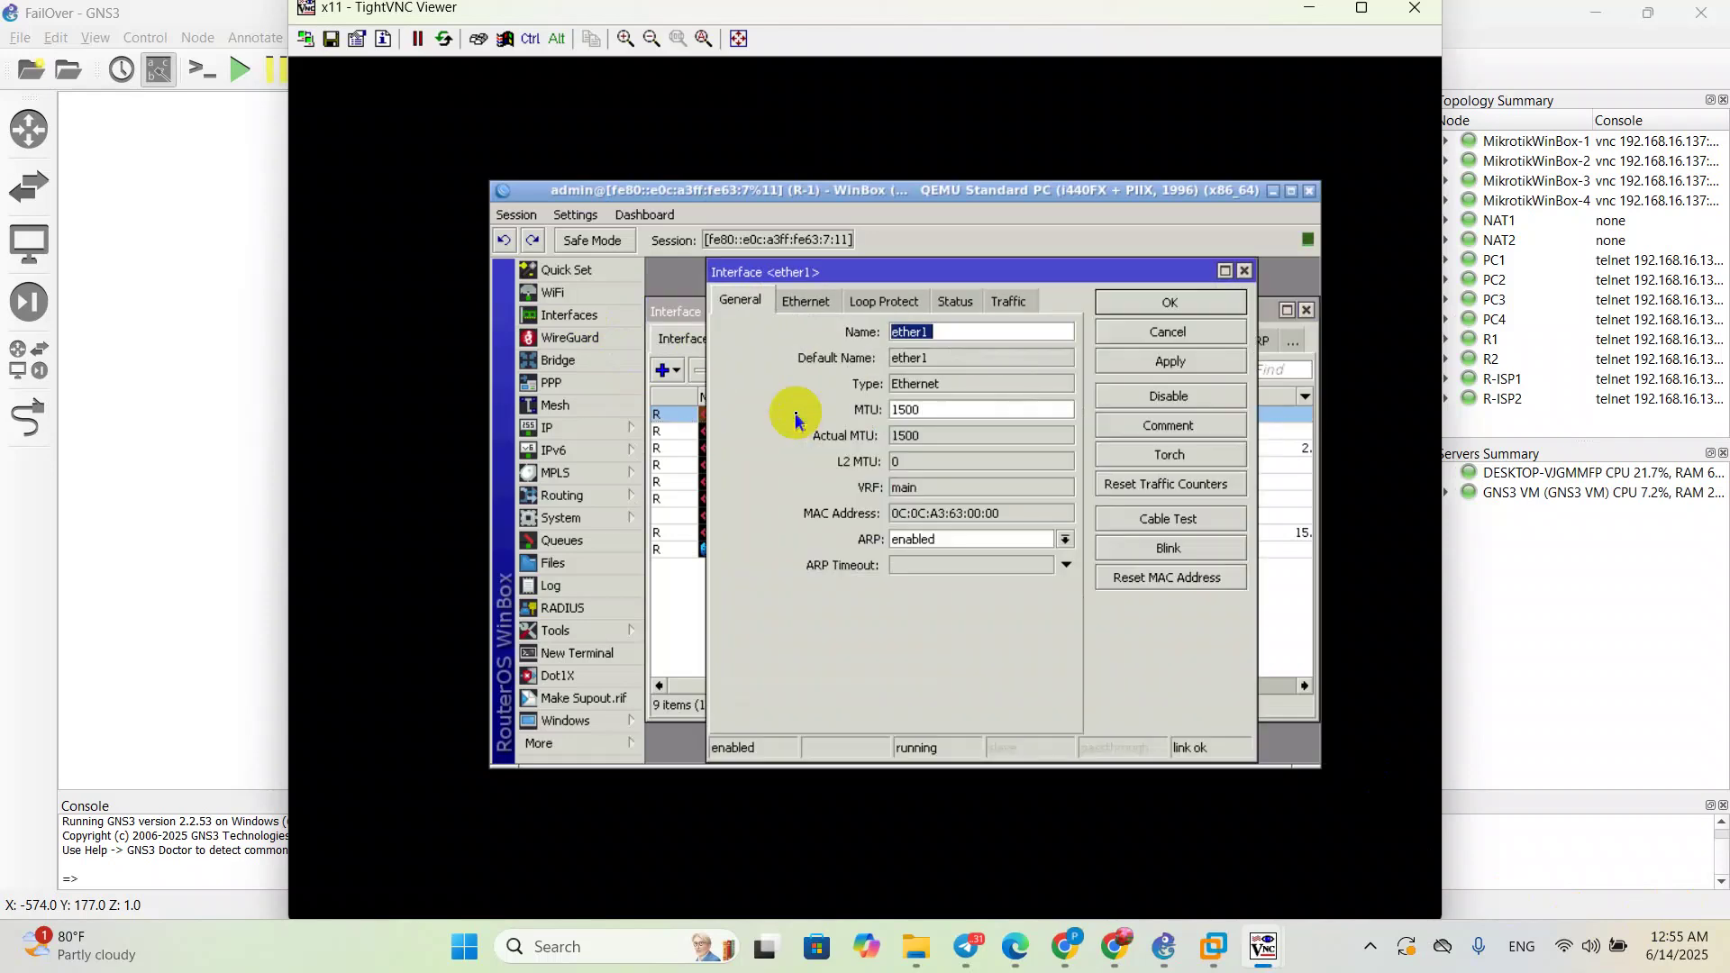
pyautogui.click(961, 332)
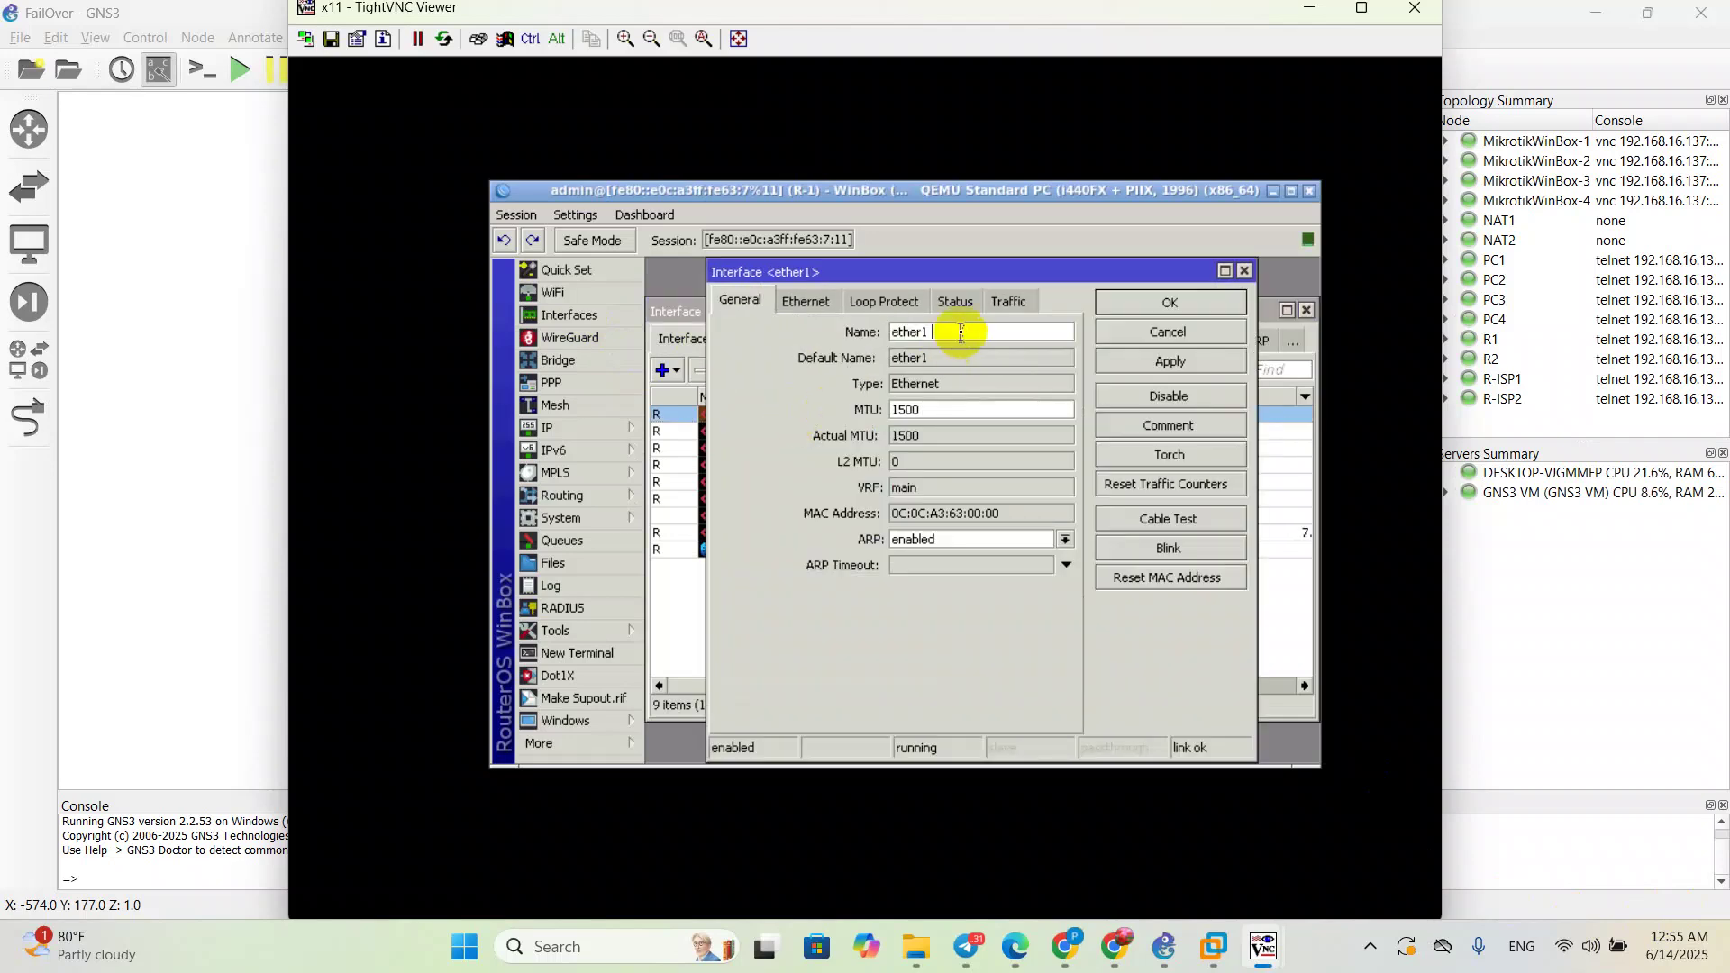
pyautogui.write('-R-ISP1')
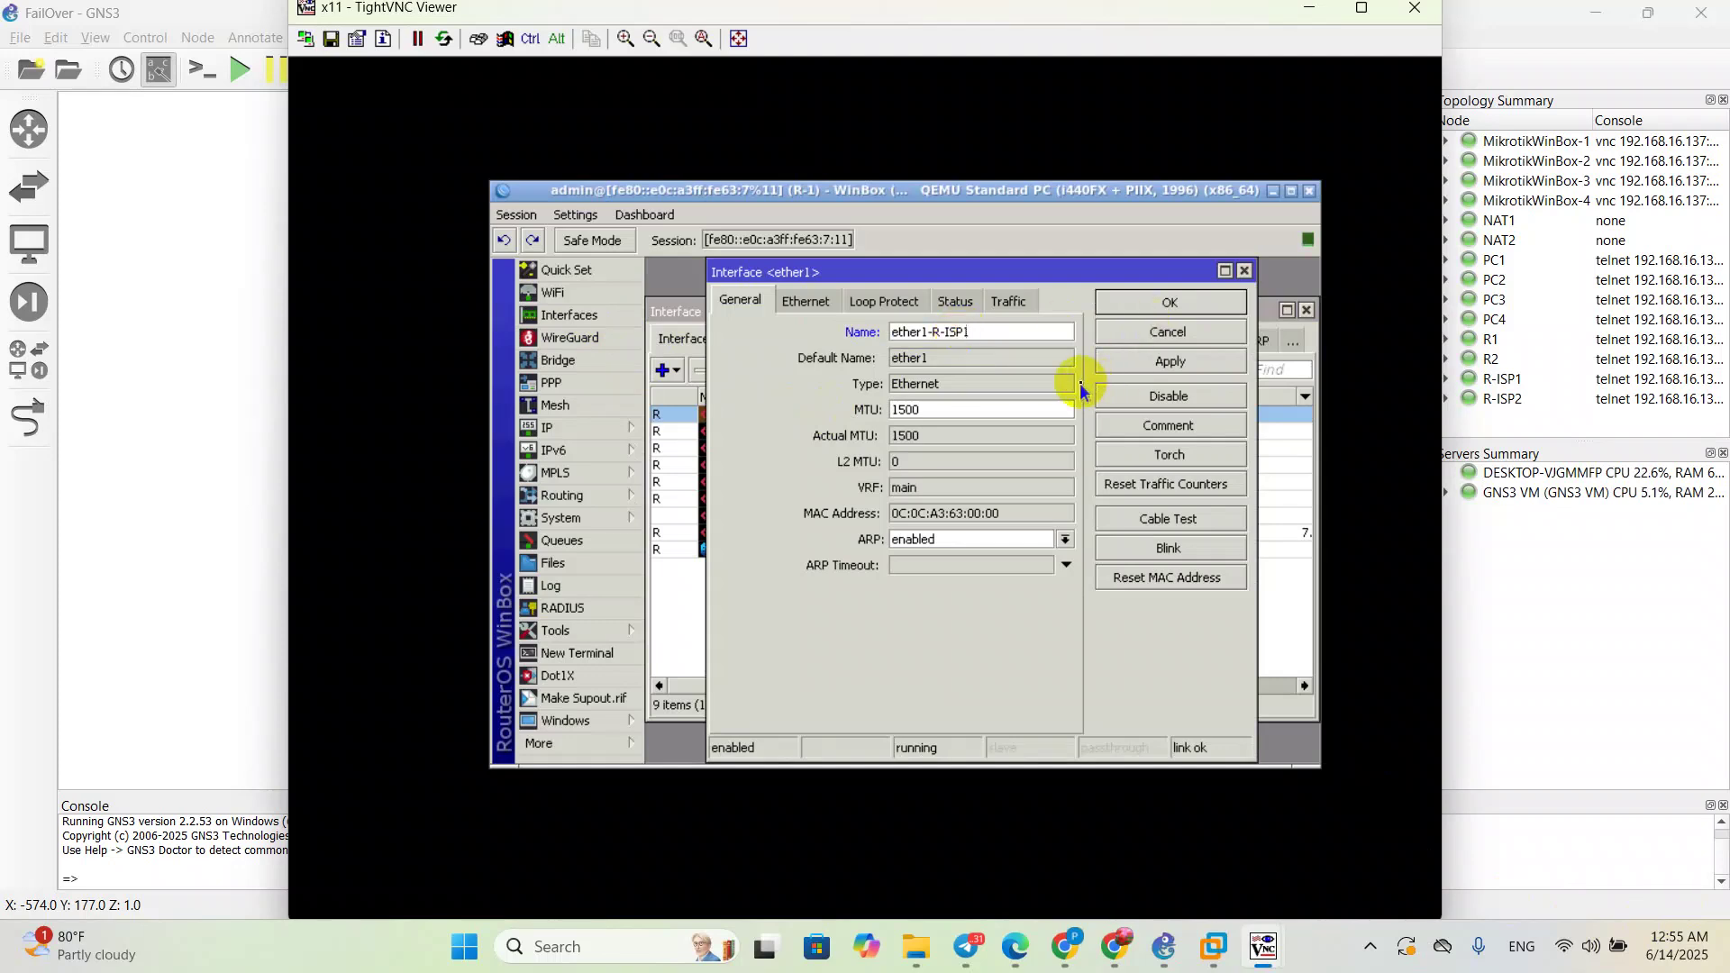
pyautogui.click(1162, 364)
pyautogui.click(1170, 302)
# Step: Rename the ether2 interface of R-1 as ether2-R-ISP2
pyautogui.doubleClick(788, 433)
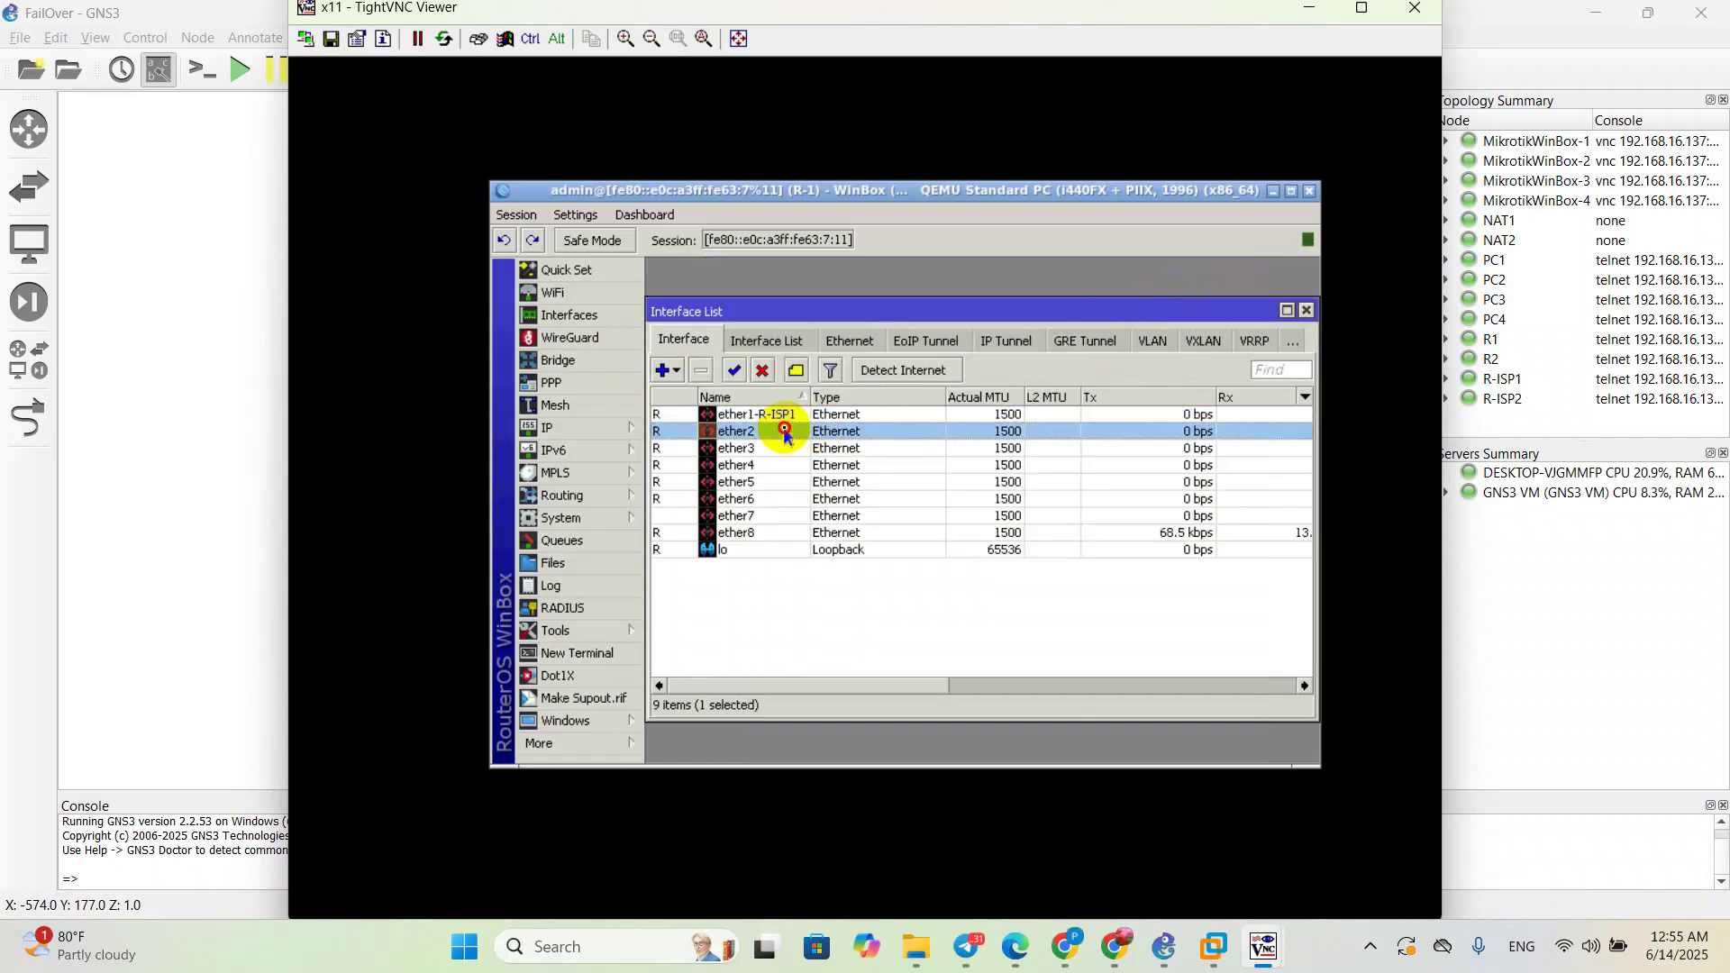
pyautogui.click(966, 334)
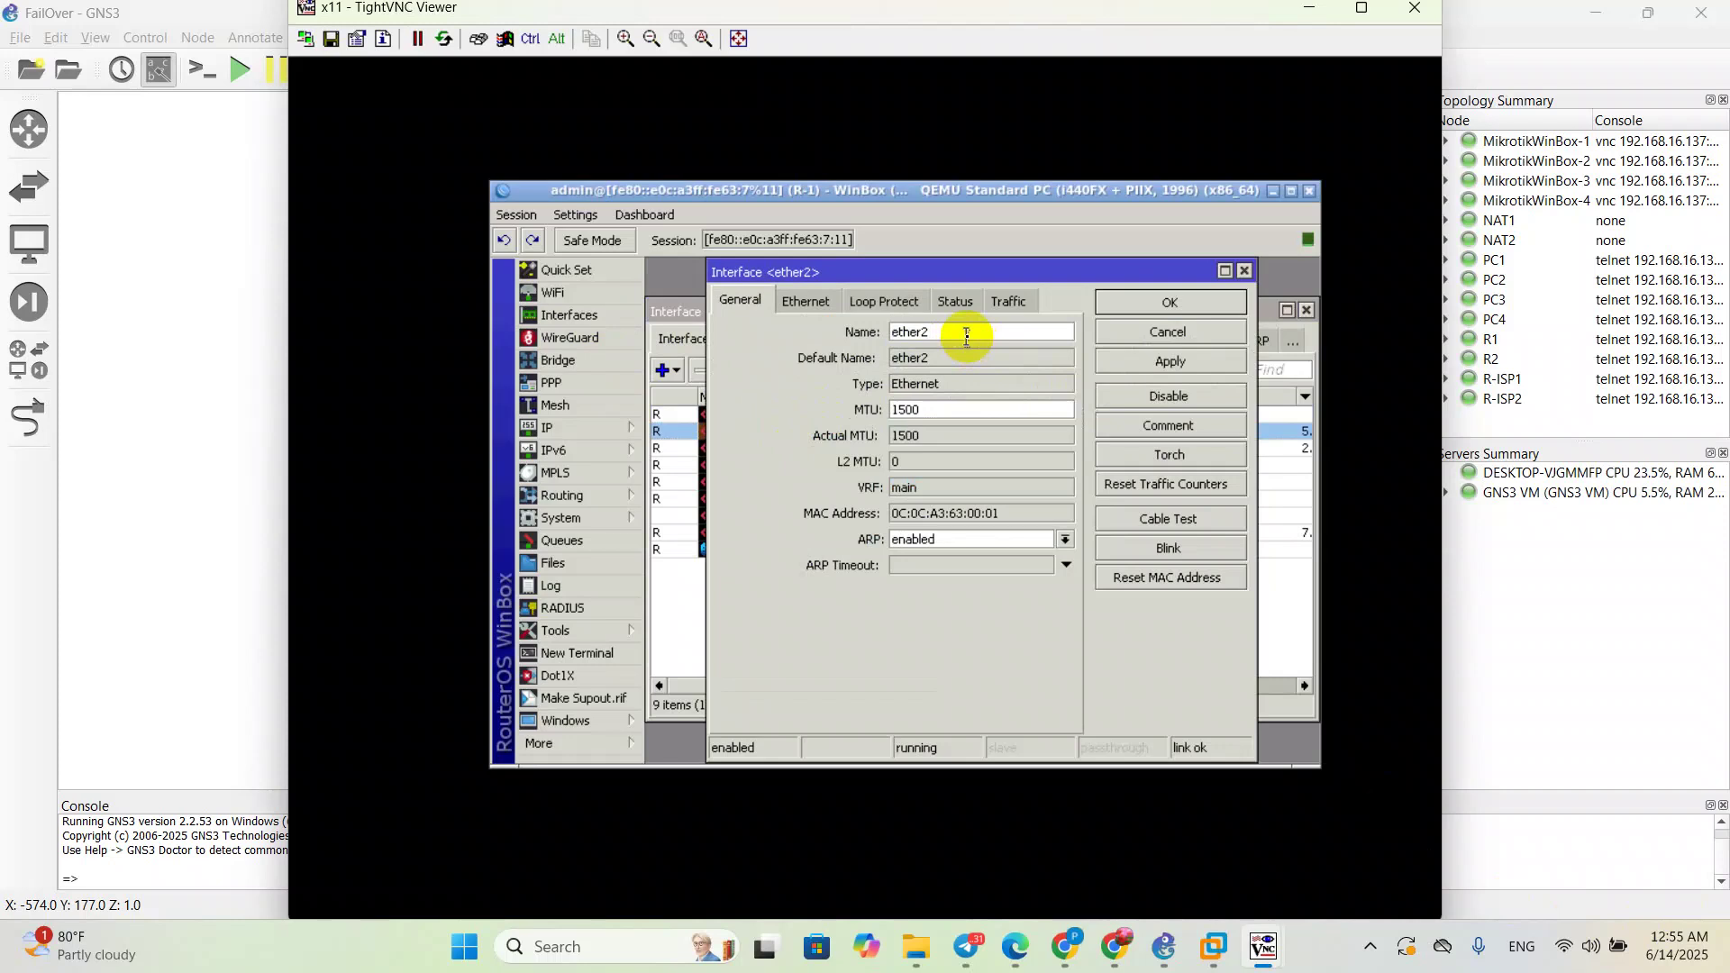
pyautogui.write('-R-ISP2')
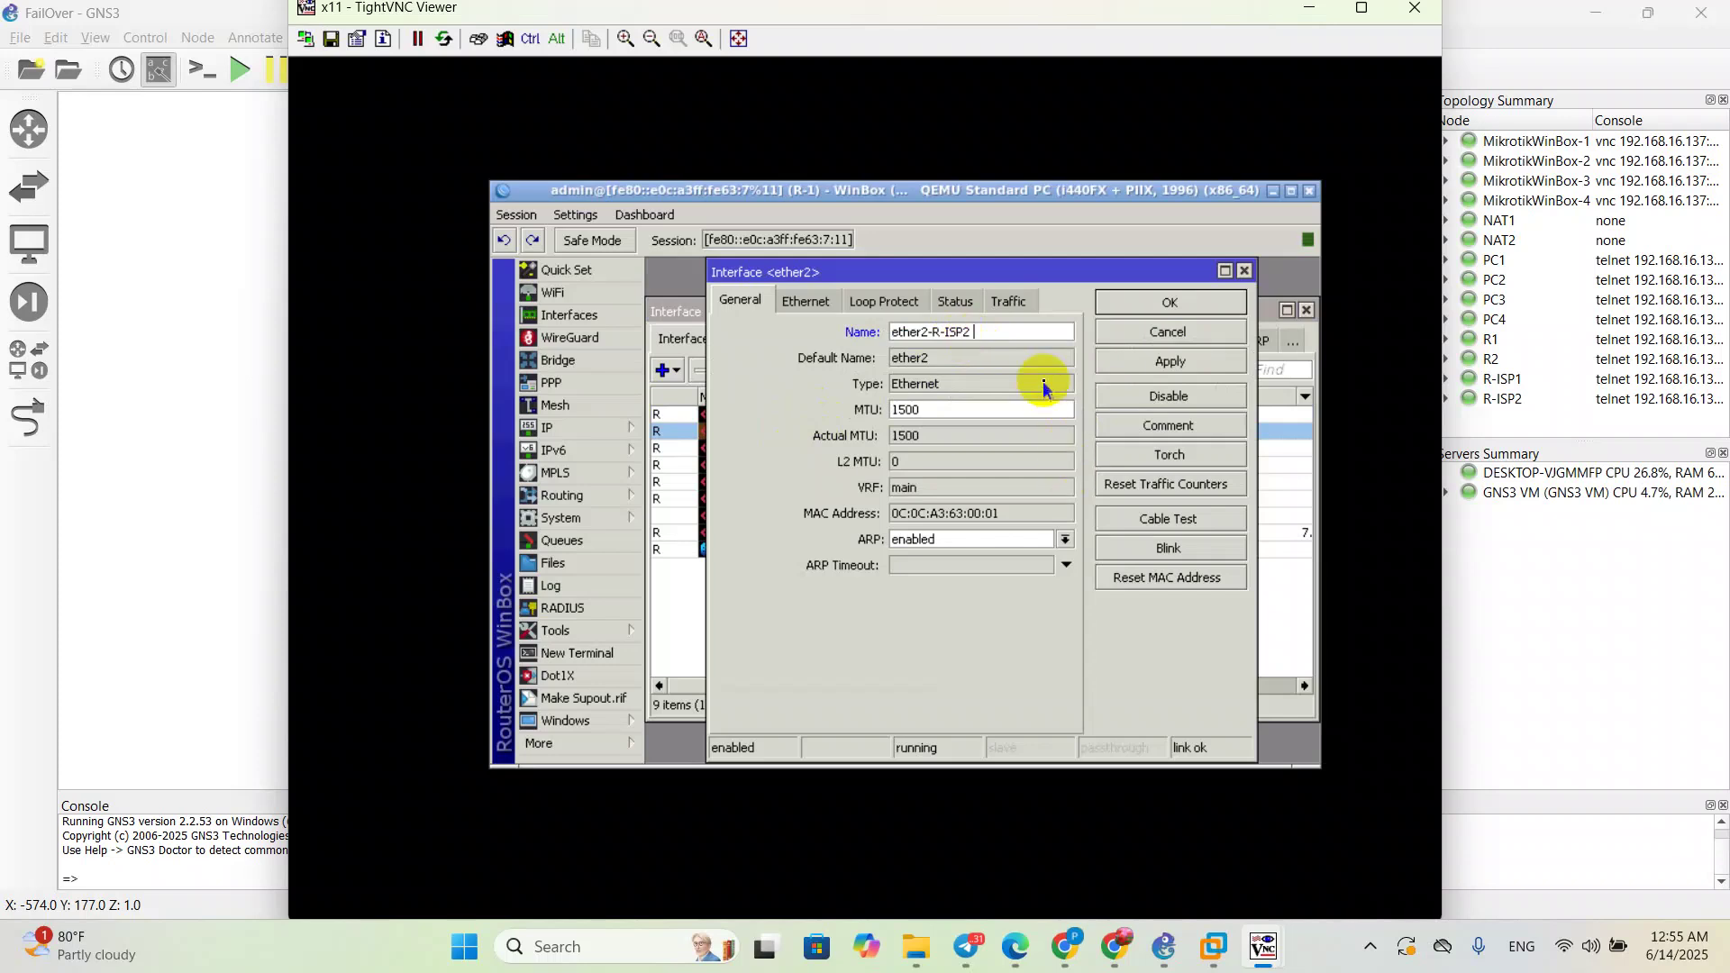
pyautogui.click(1169, 361)
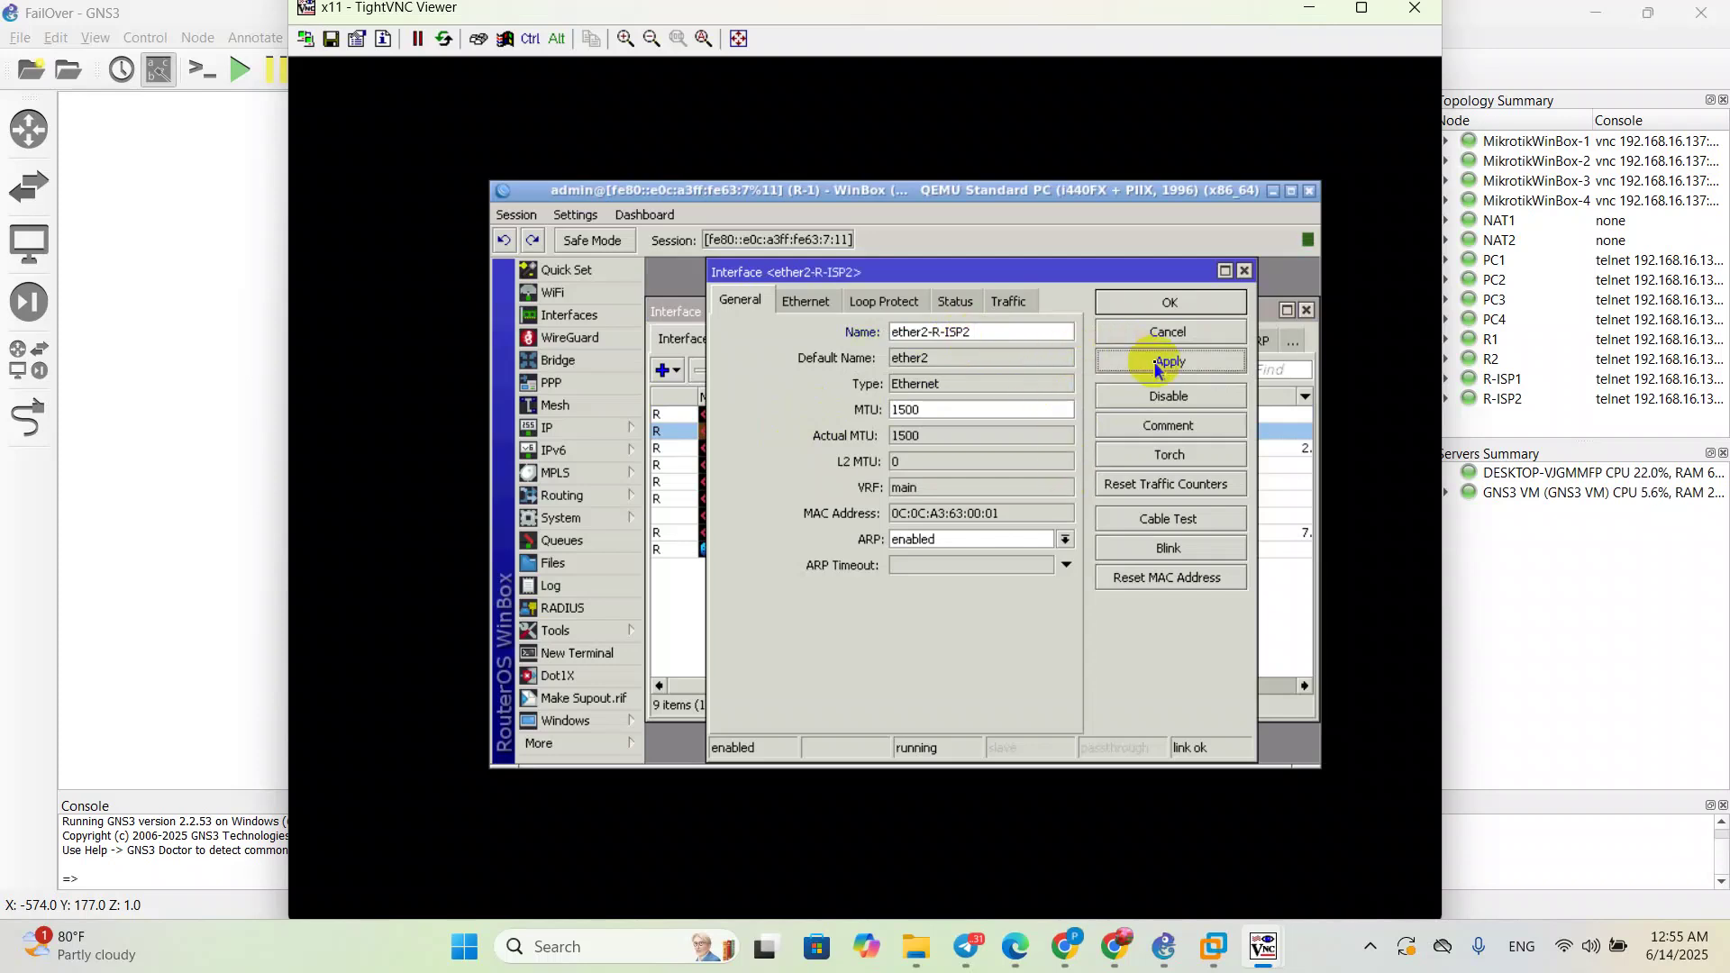
pyautogui.click(1170, 305)
# Step: Rename the ether3 interface of R-1 as ether3-R2-10.1.1.0/30
pyautogui.doubleClick(772, 448)
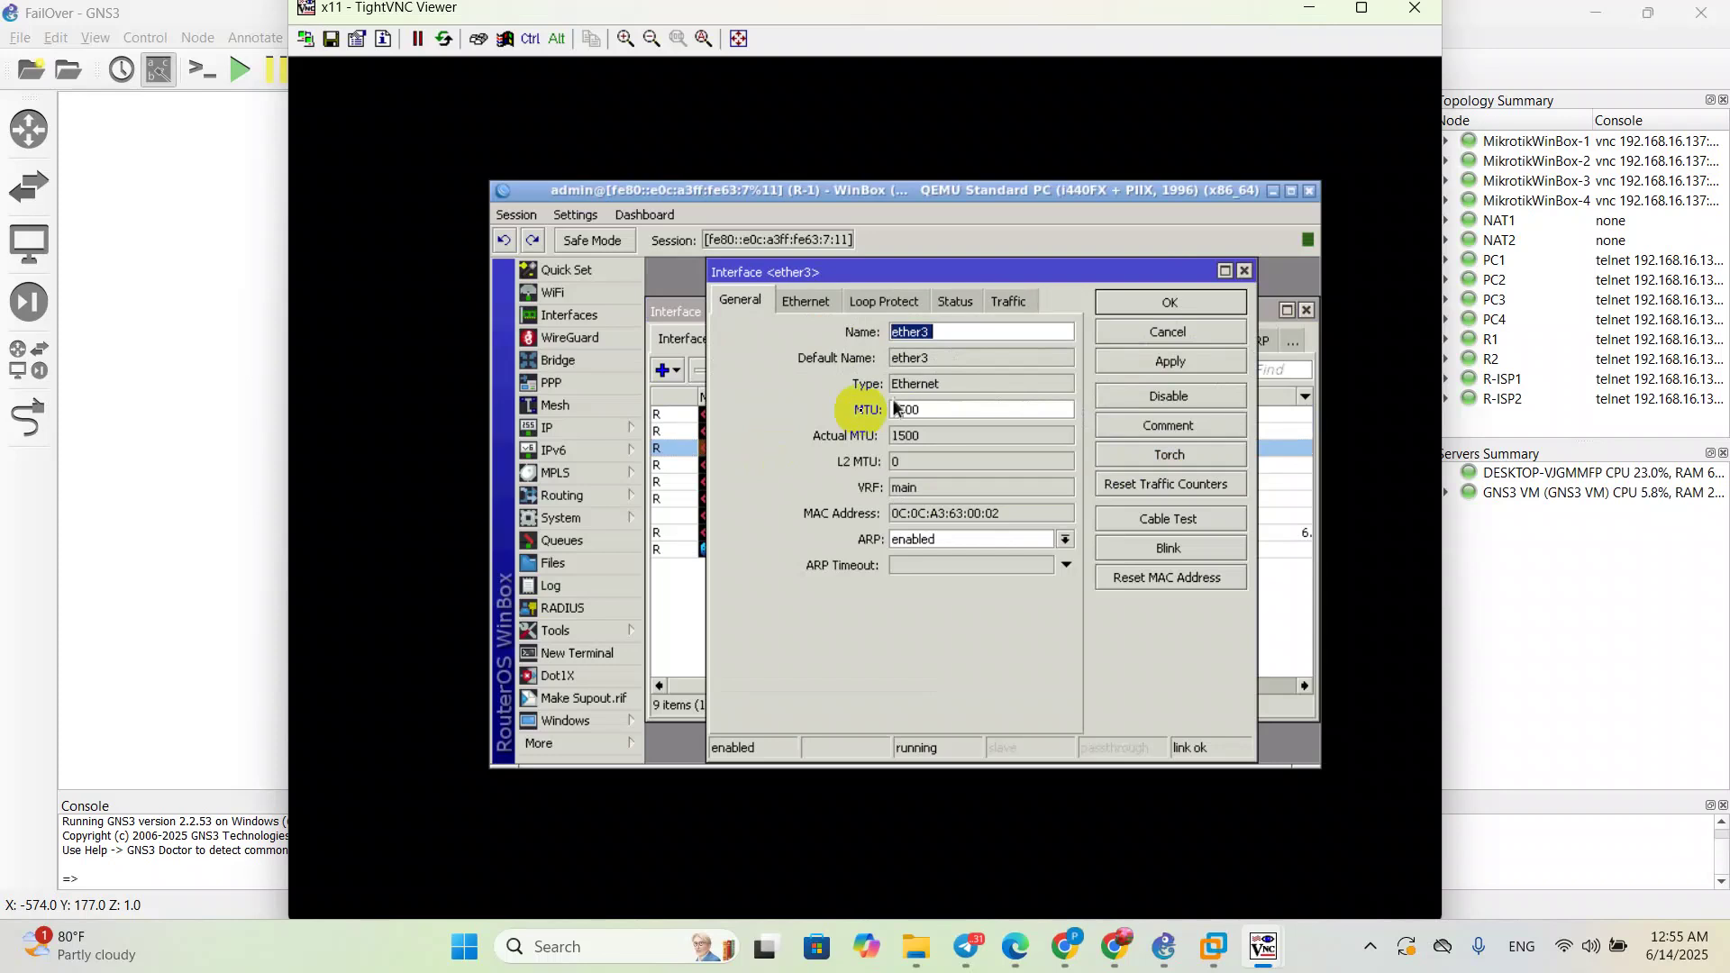
pyautogui.click(978, 335)
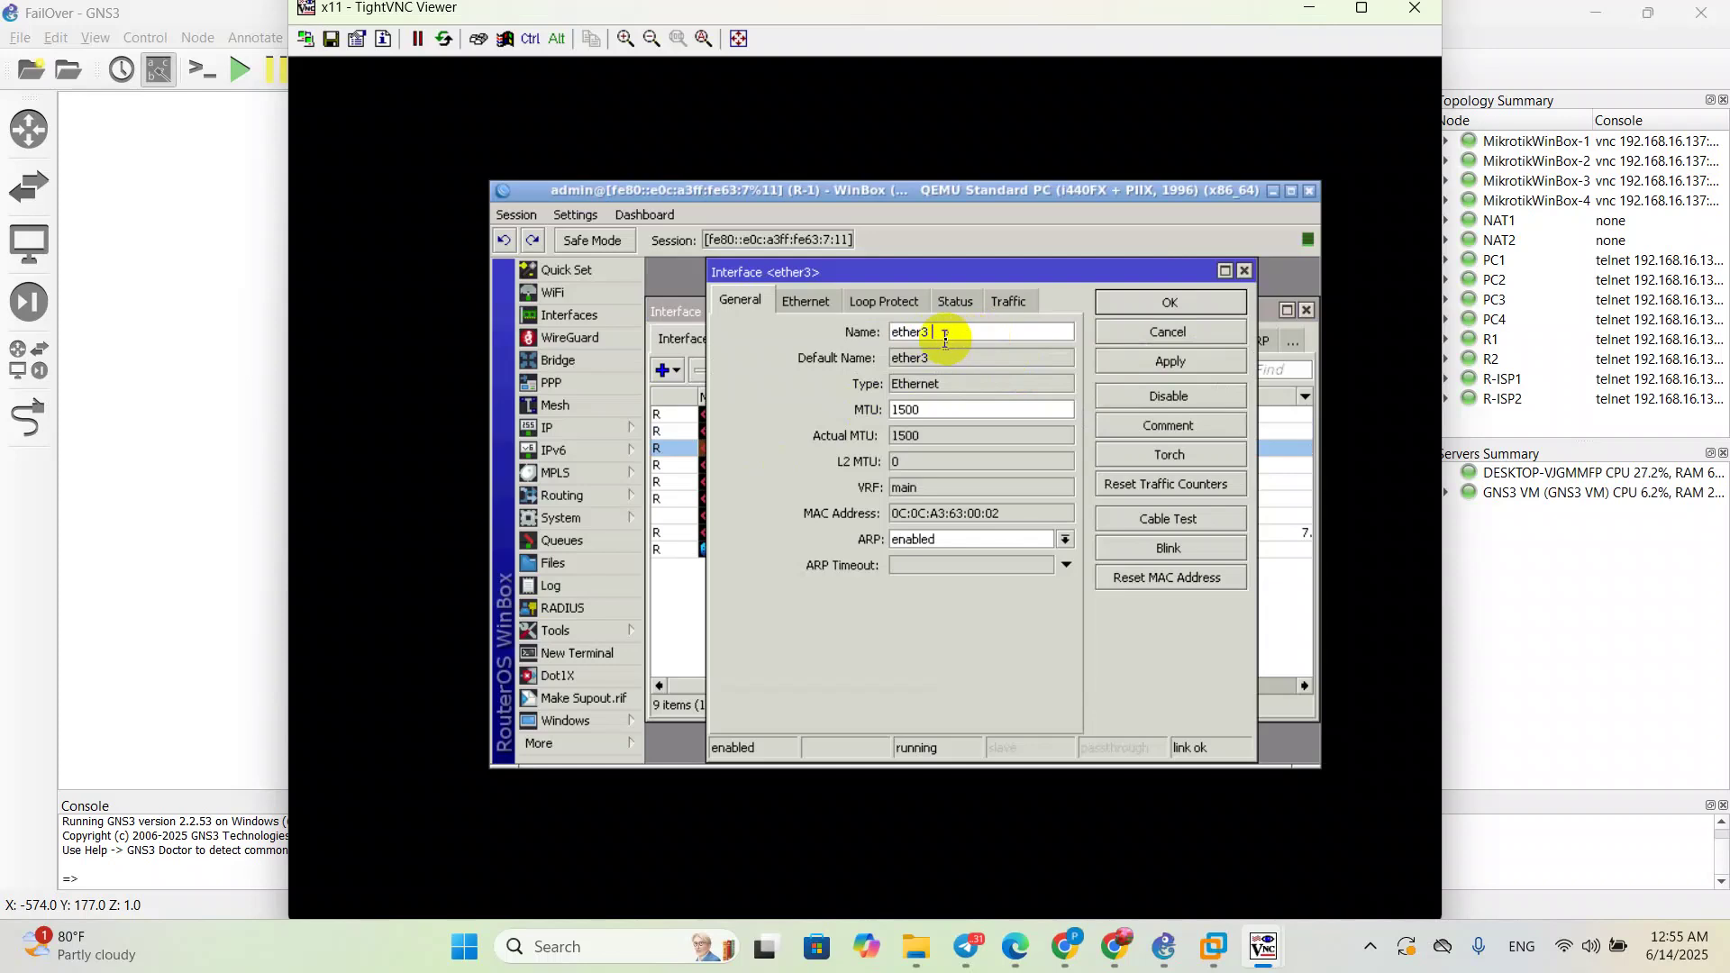
pyautogui.write('-R2-')
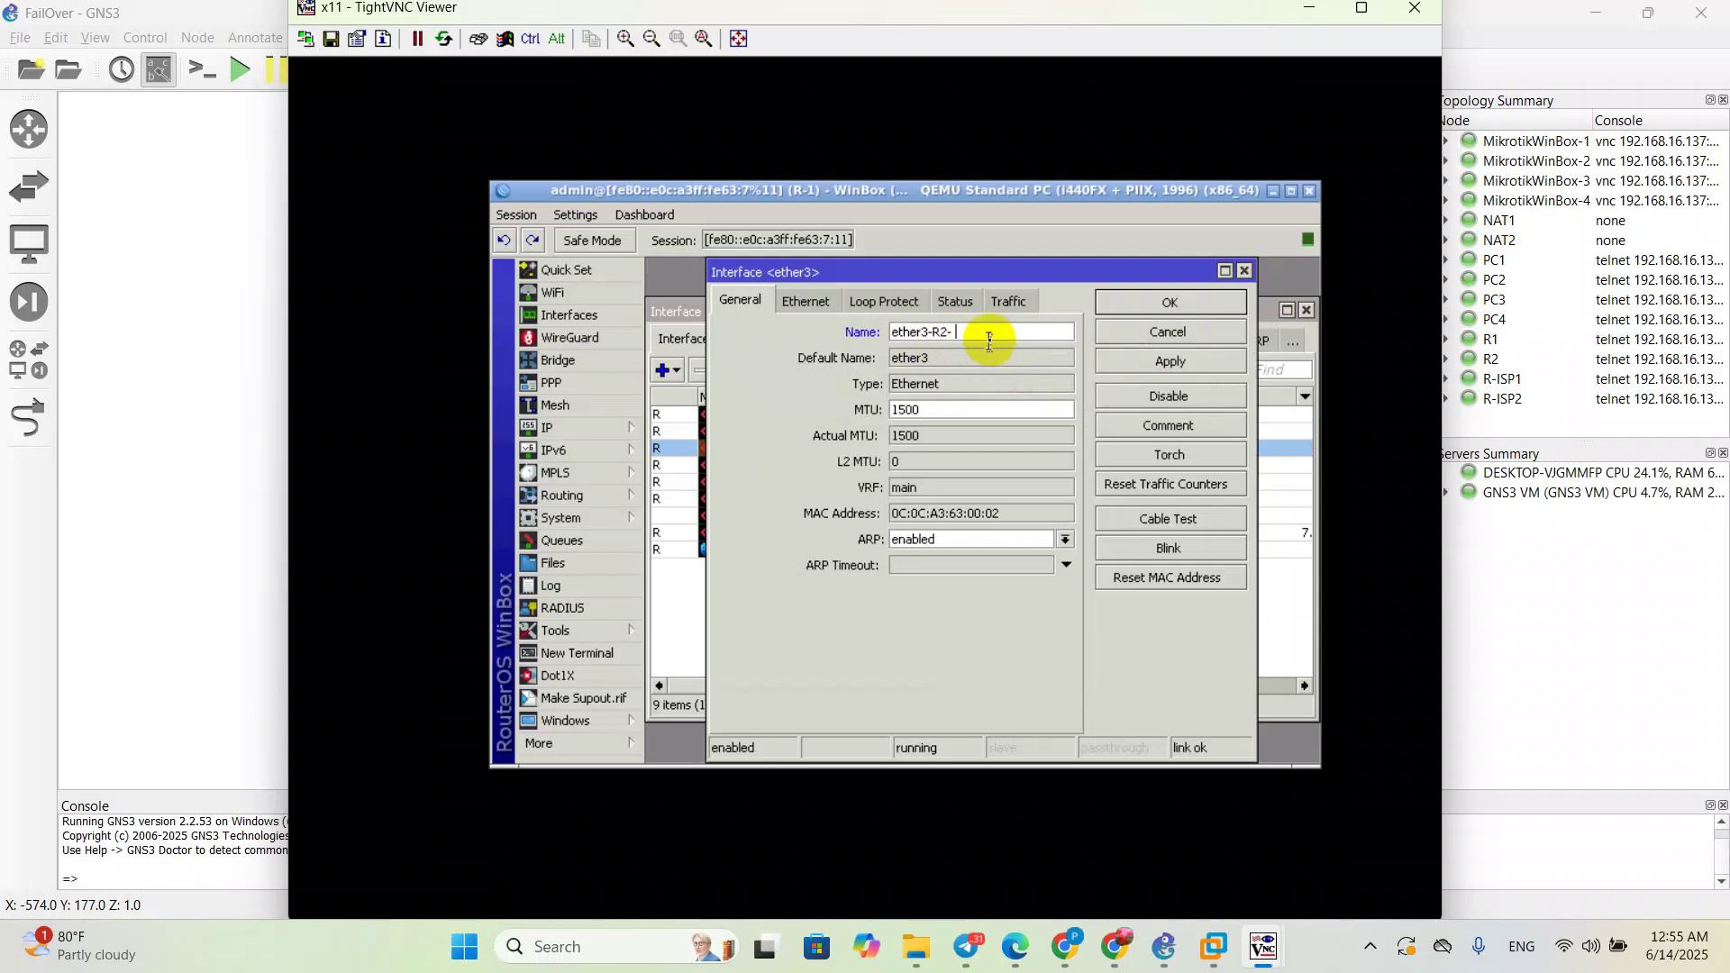
pyautogui.write(' 0.1.1.0/30')
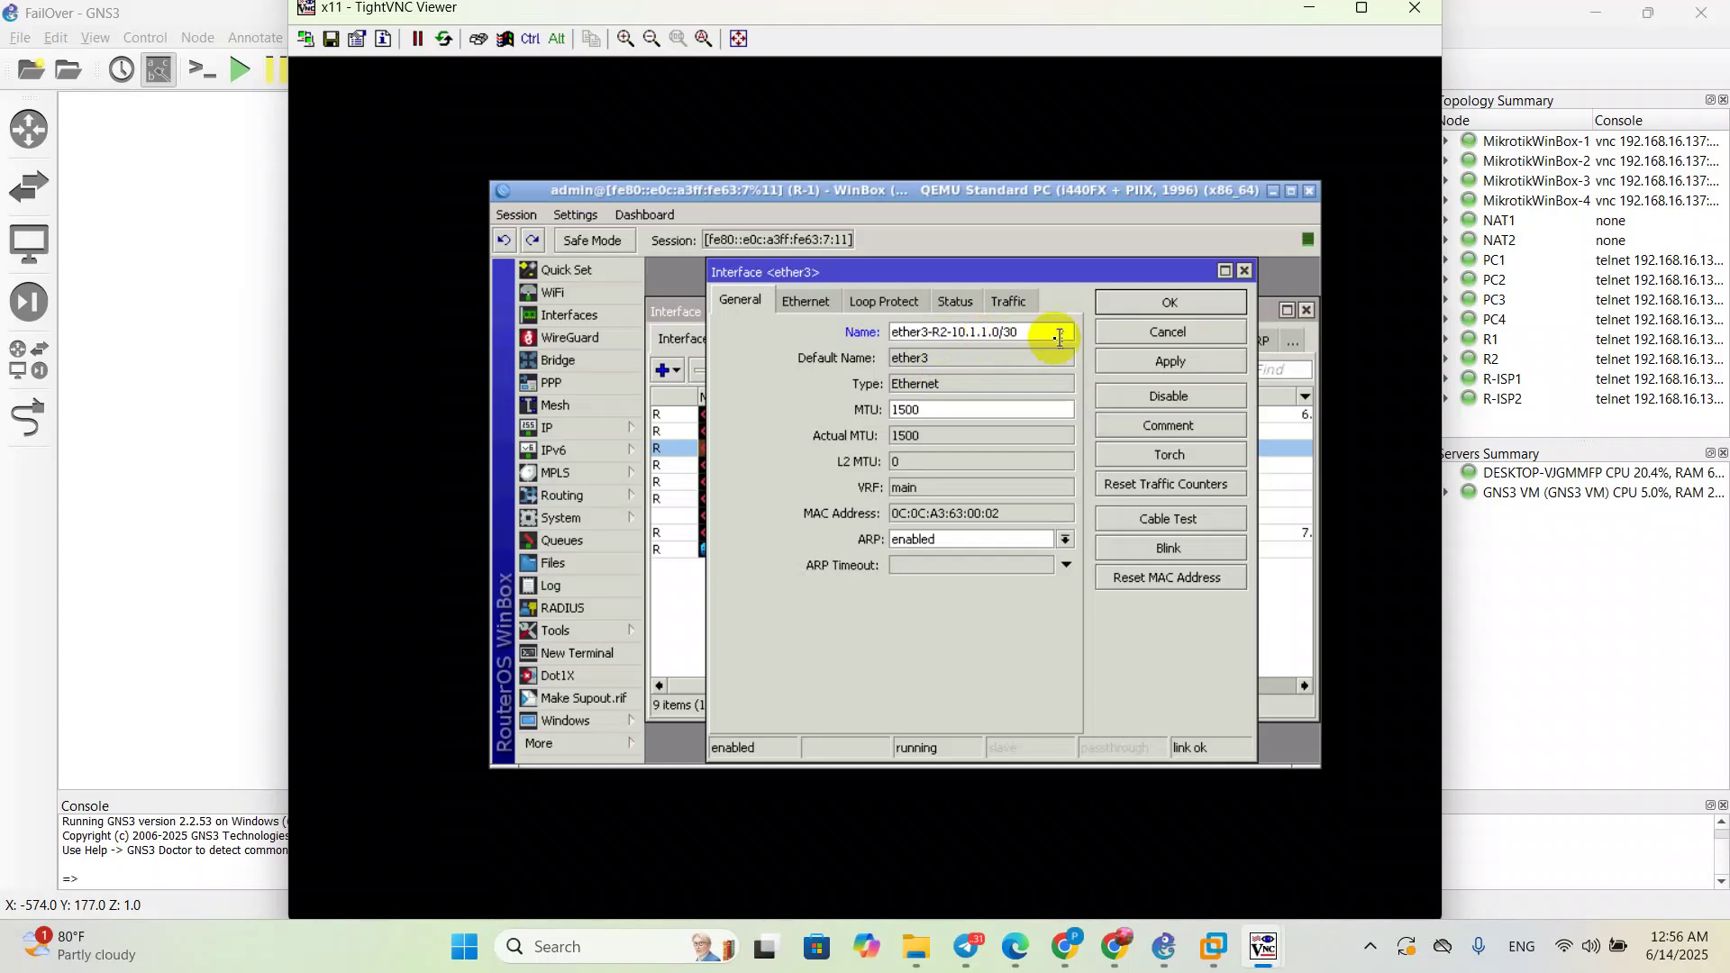
pyautogui.click(1148, 365)
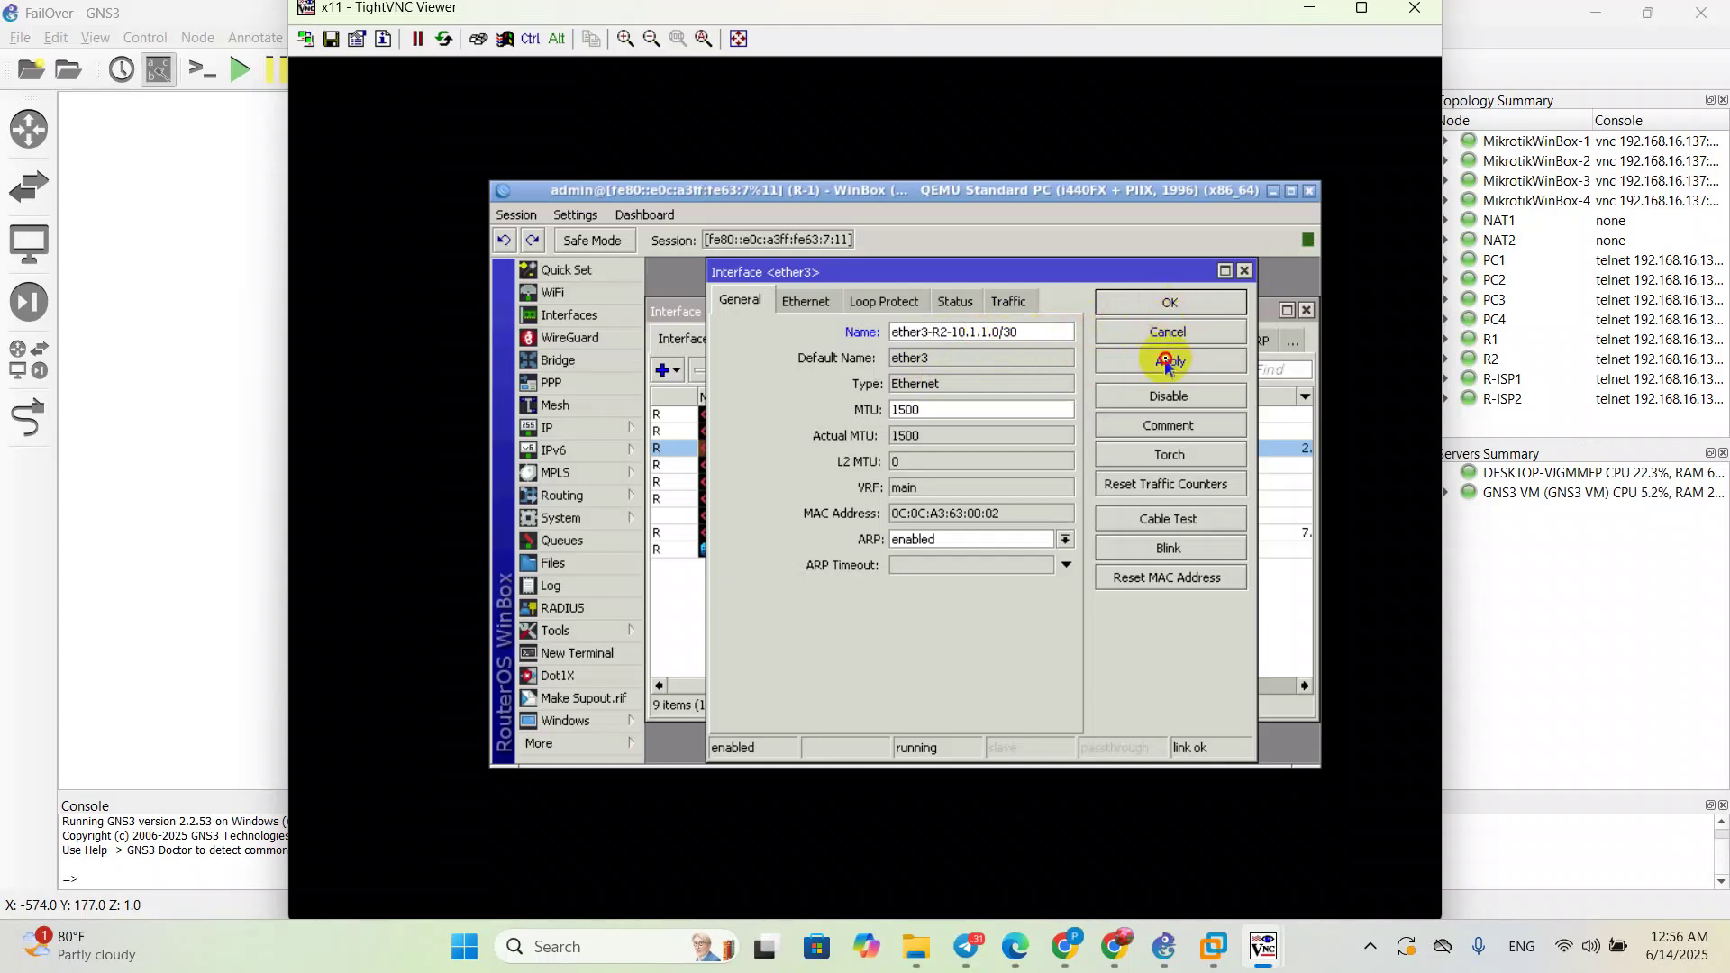
pyautogui.click(1165, 305)
# Step: Rename the ether4 interface of R-1 as ether4-R2-10.2.2.0/30 and widen the Name column of the interface list
pyautogui.doubleClick(769, 466)
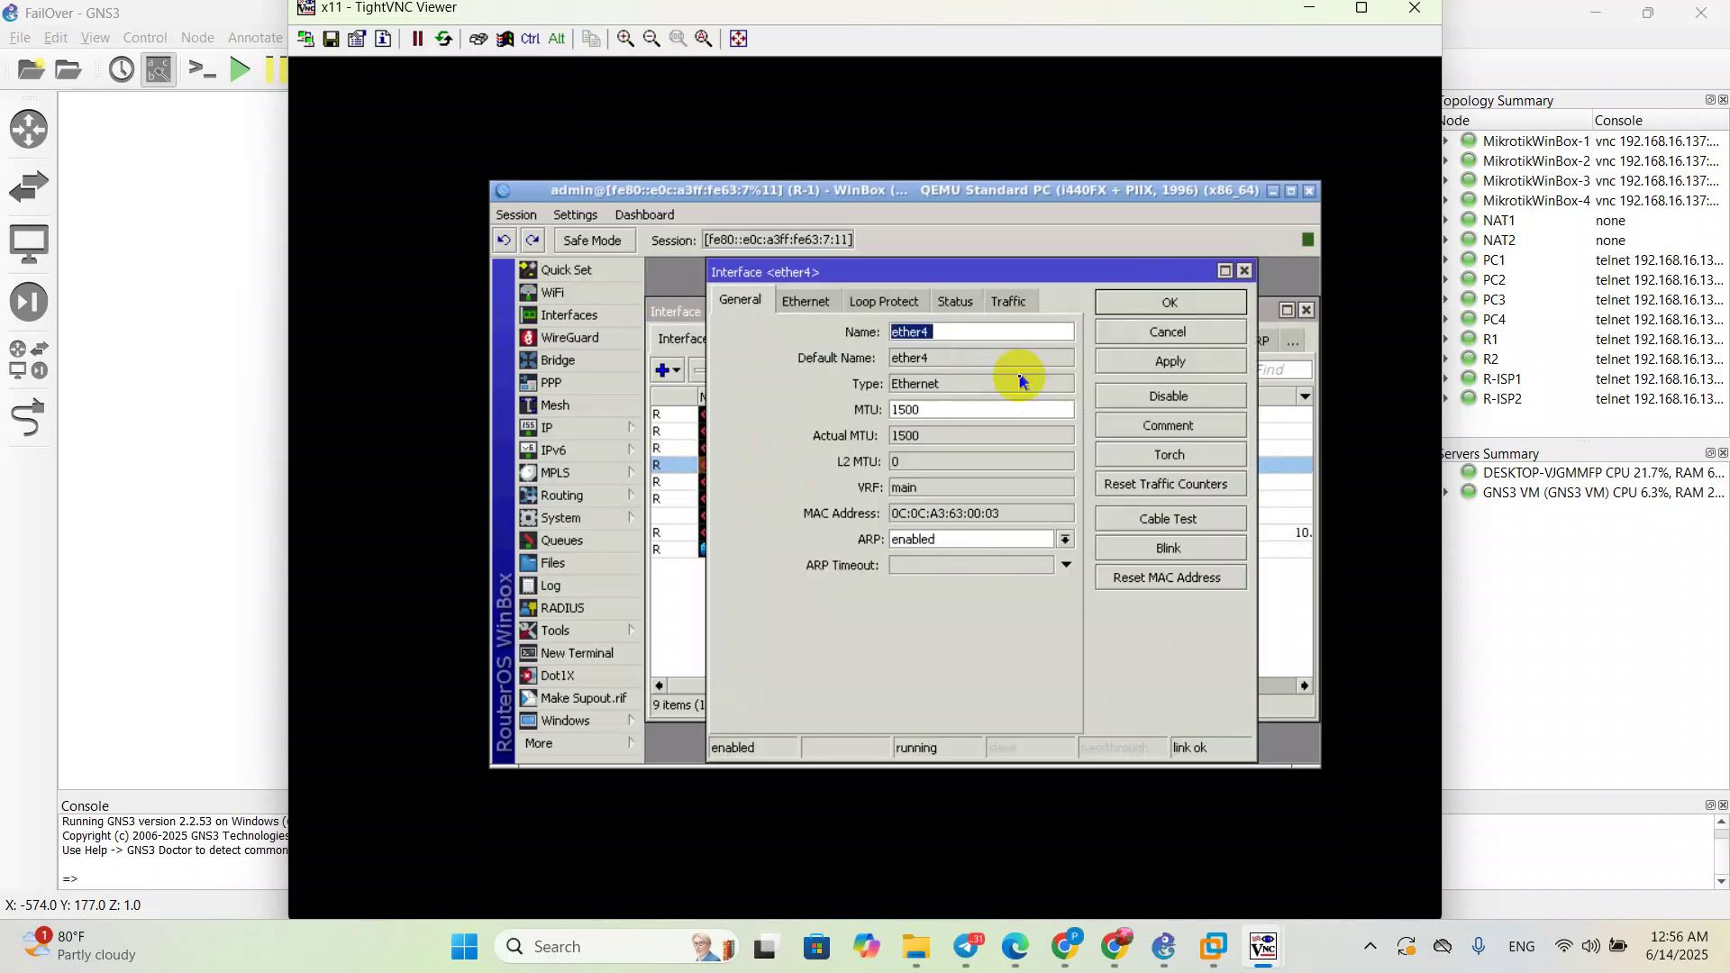
pyautogui.click(965, 325)
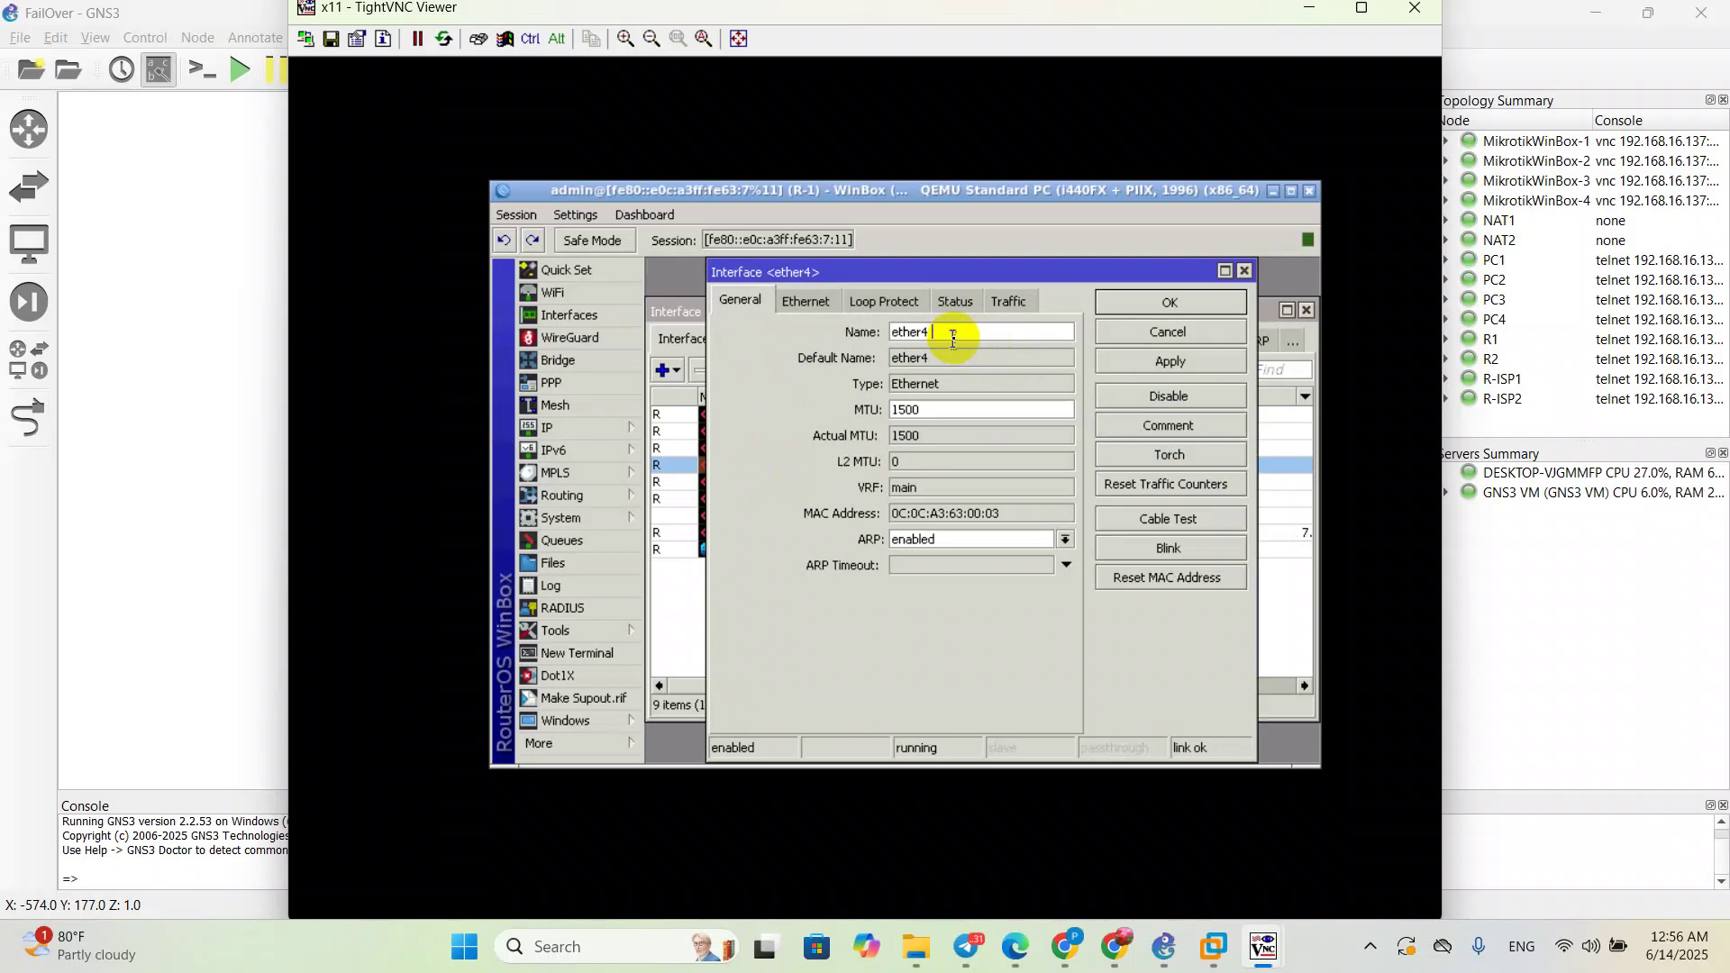
pyautogui.press('BackSpace')
pyautogui.write('-R2- ')
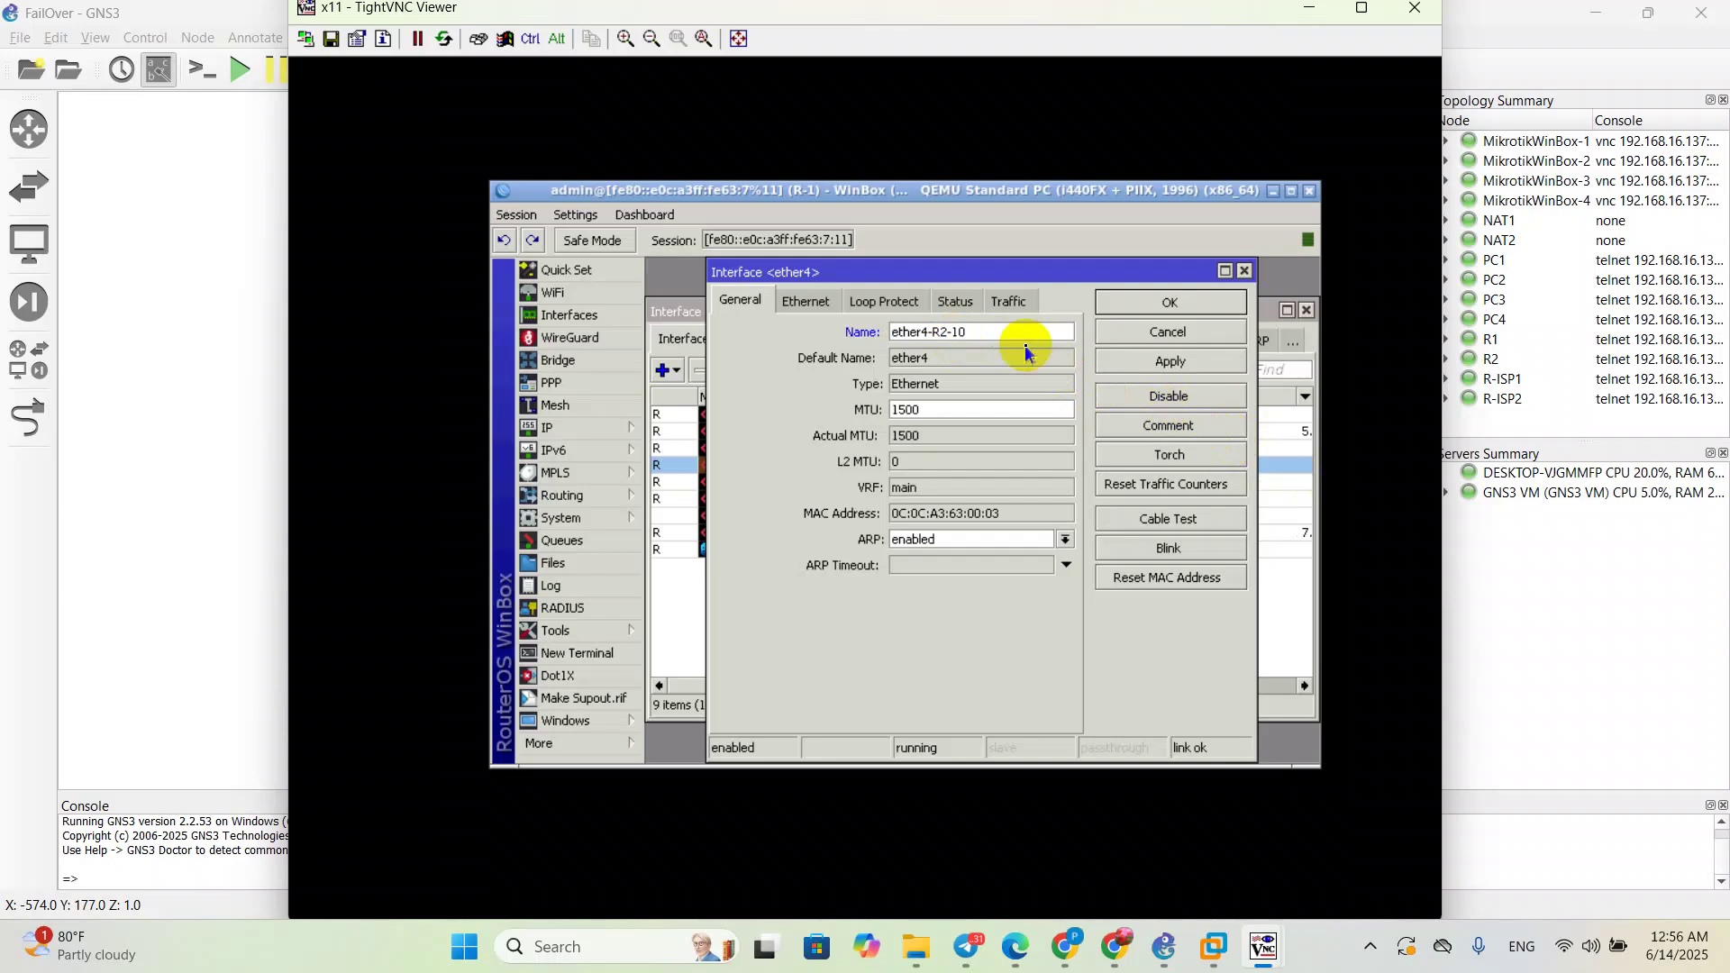
pyautogui.write('0.2.2.0/30')
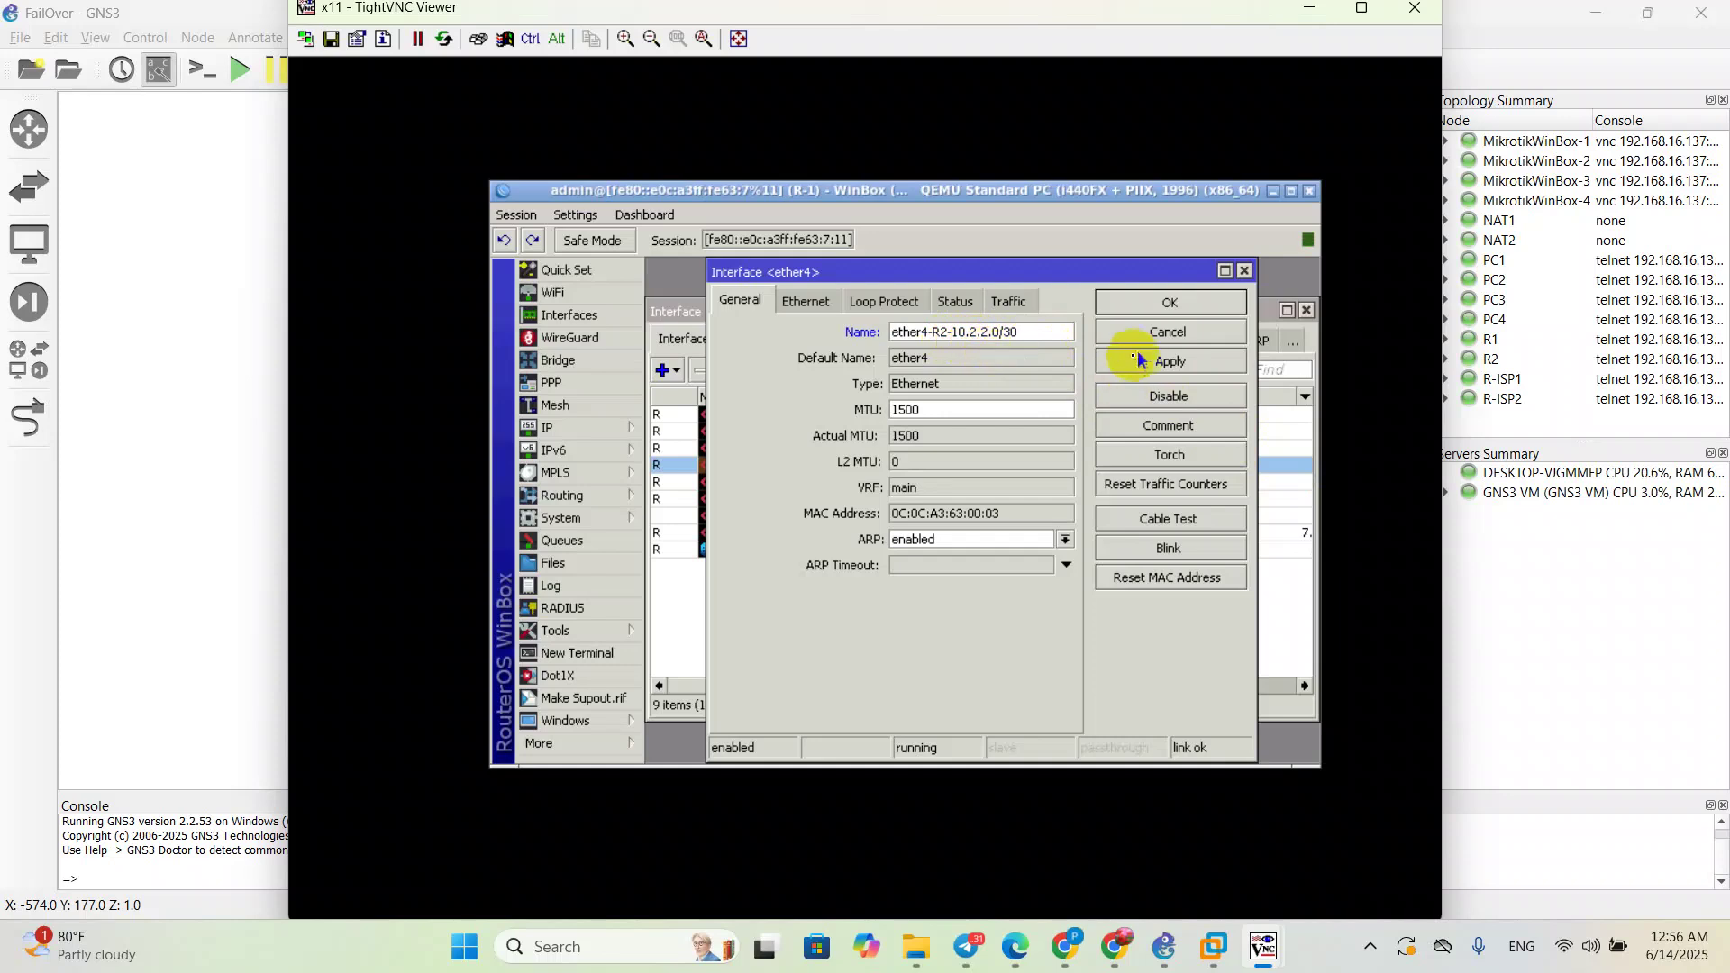
pyautogui.click(1158, 301)
pyautogui.moveTo(810, 397); pyautogui.dragTo(873, 397)
# Step: Rename the ether5 interface of R-1 as ether5-LAN-IT
pyautogui.click(780, 487)
pyautogui.doubleClick(780, 487)
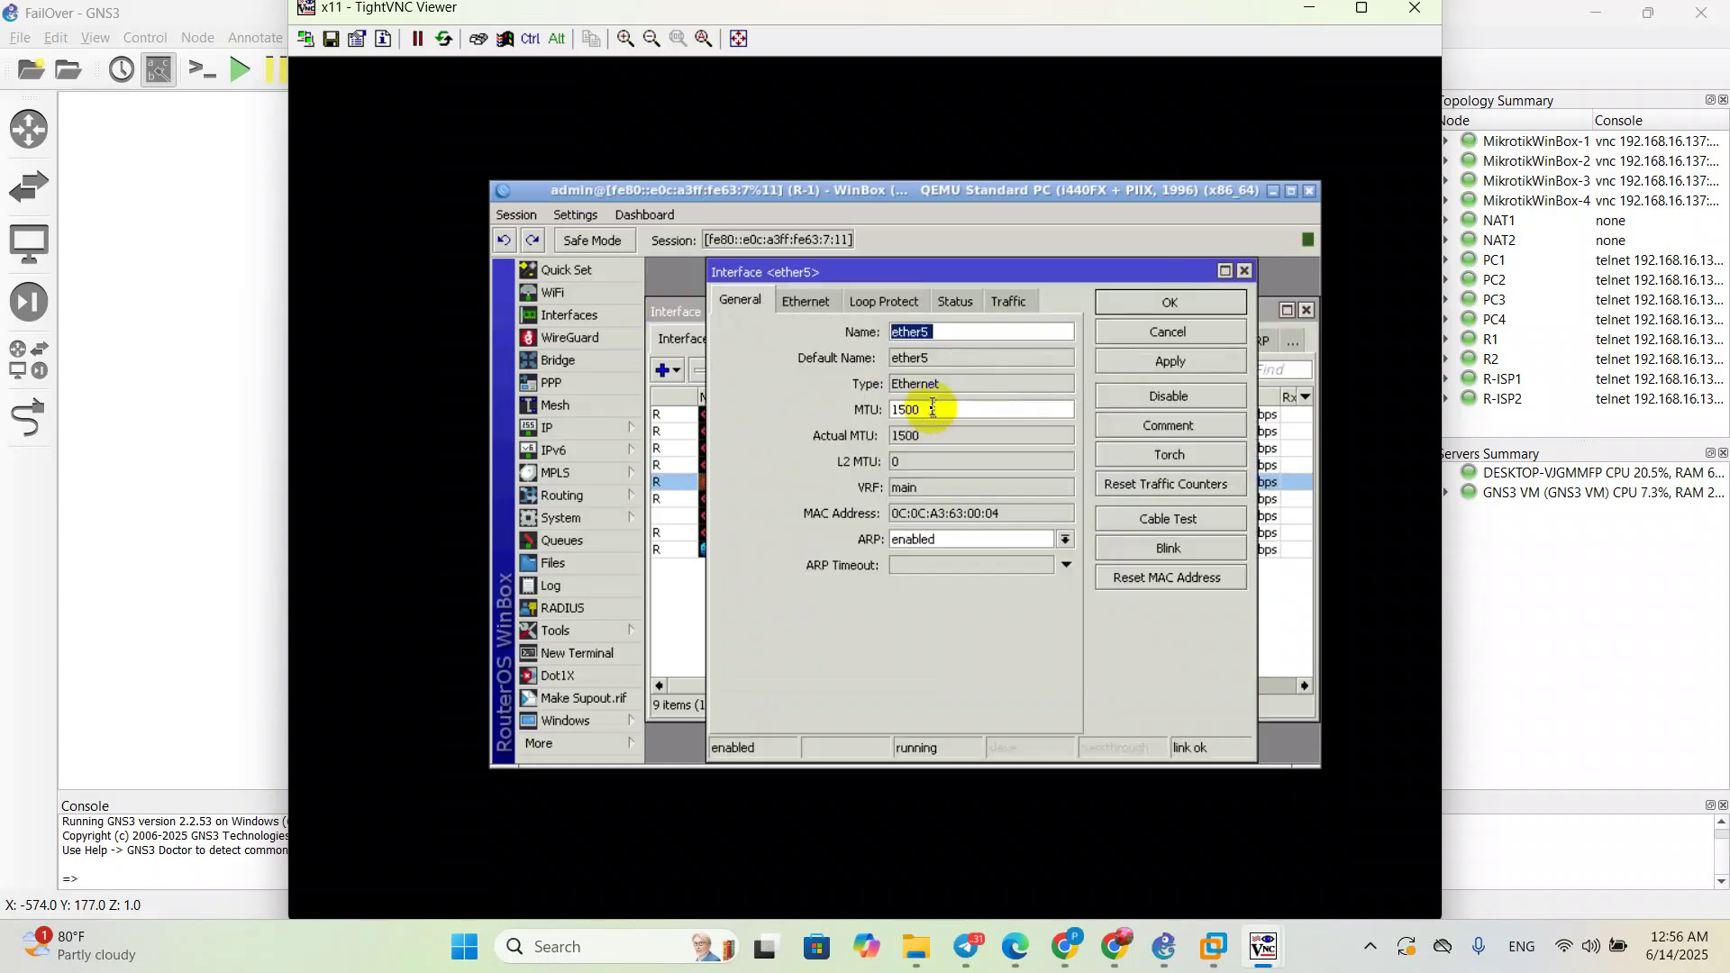
pyautogui.click(951, 334)
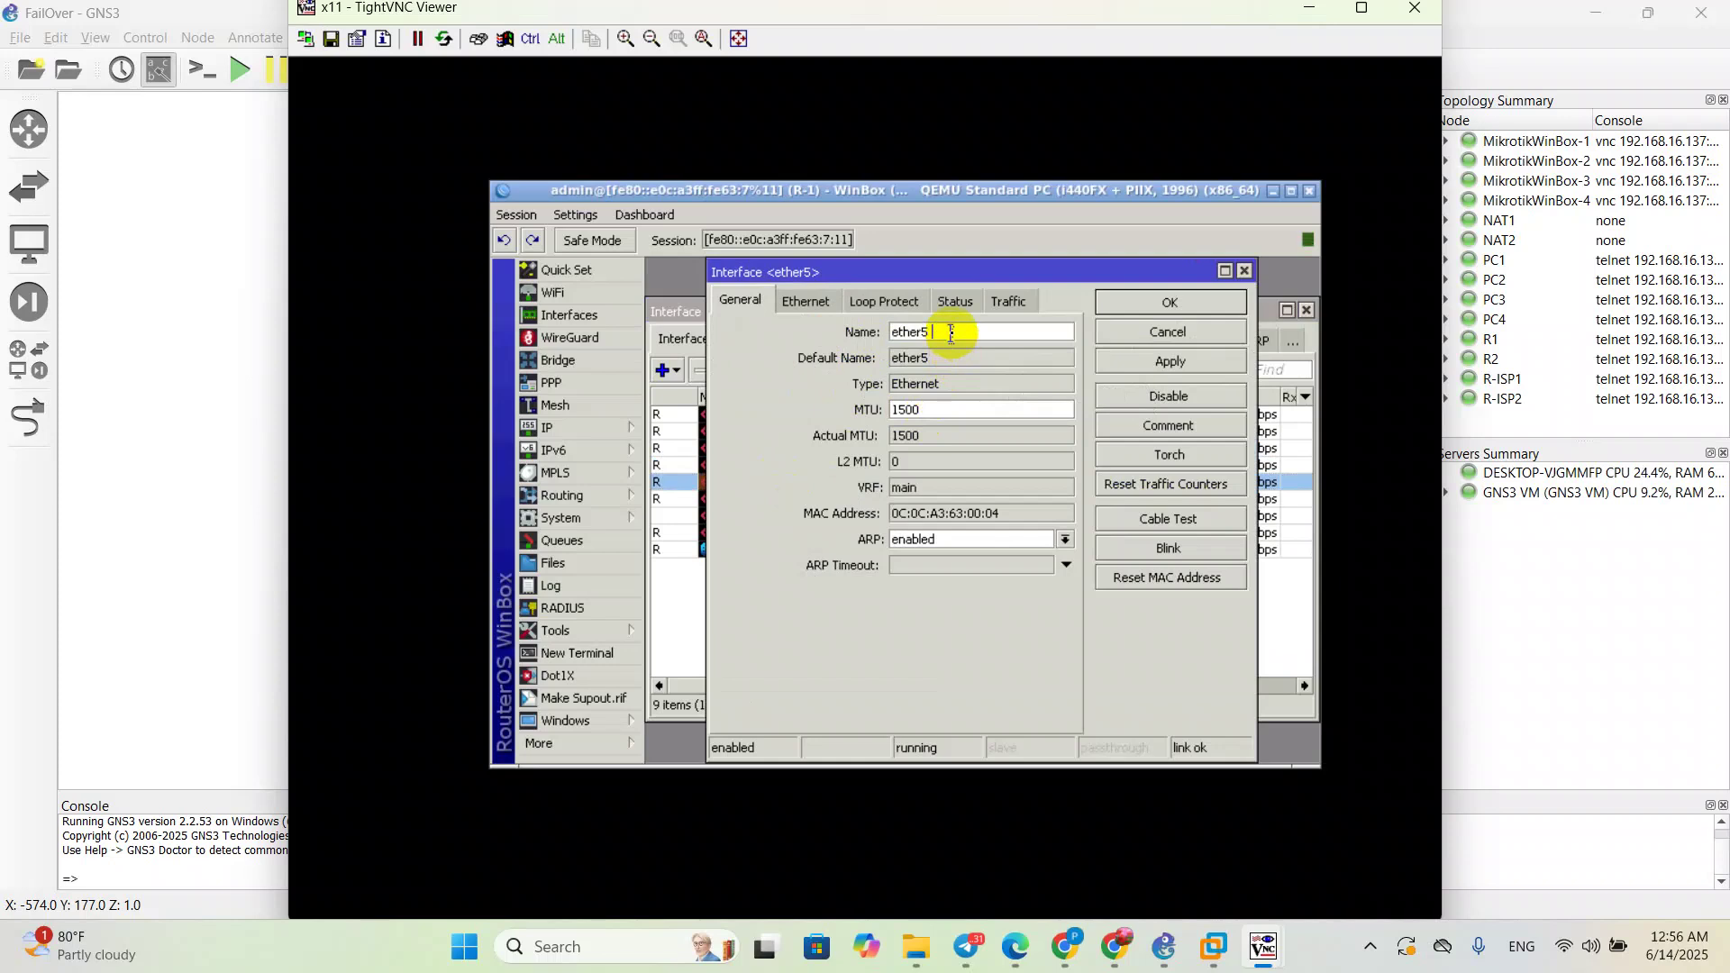
pyautogui.write('LAN-IT')
pyautogui.click(1150, 363)
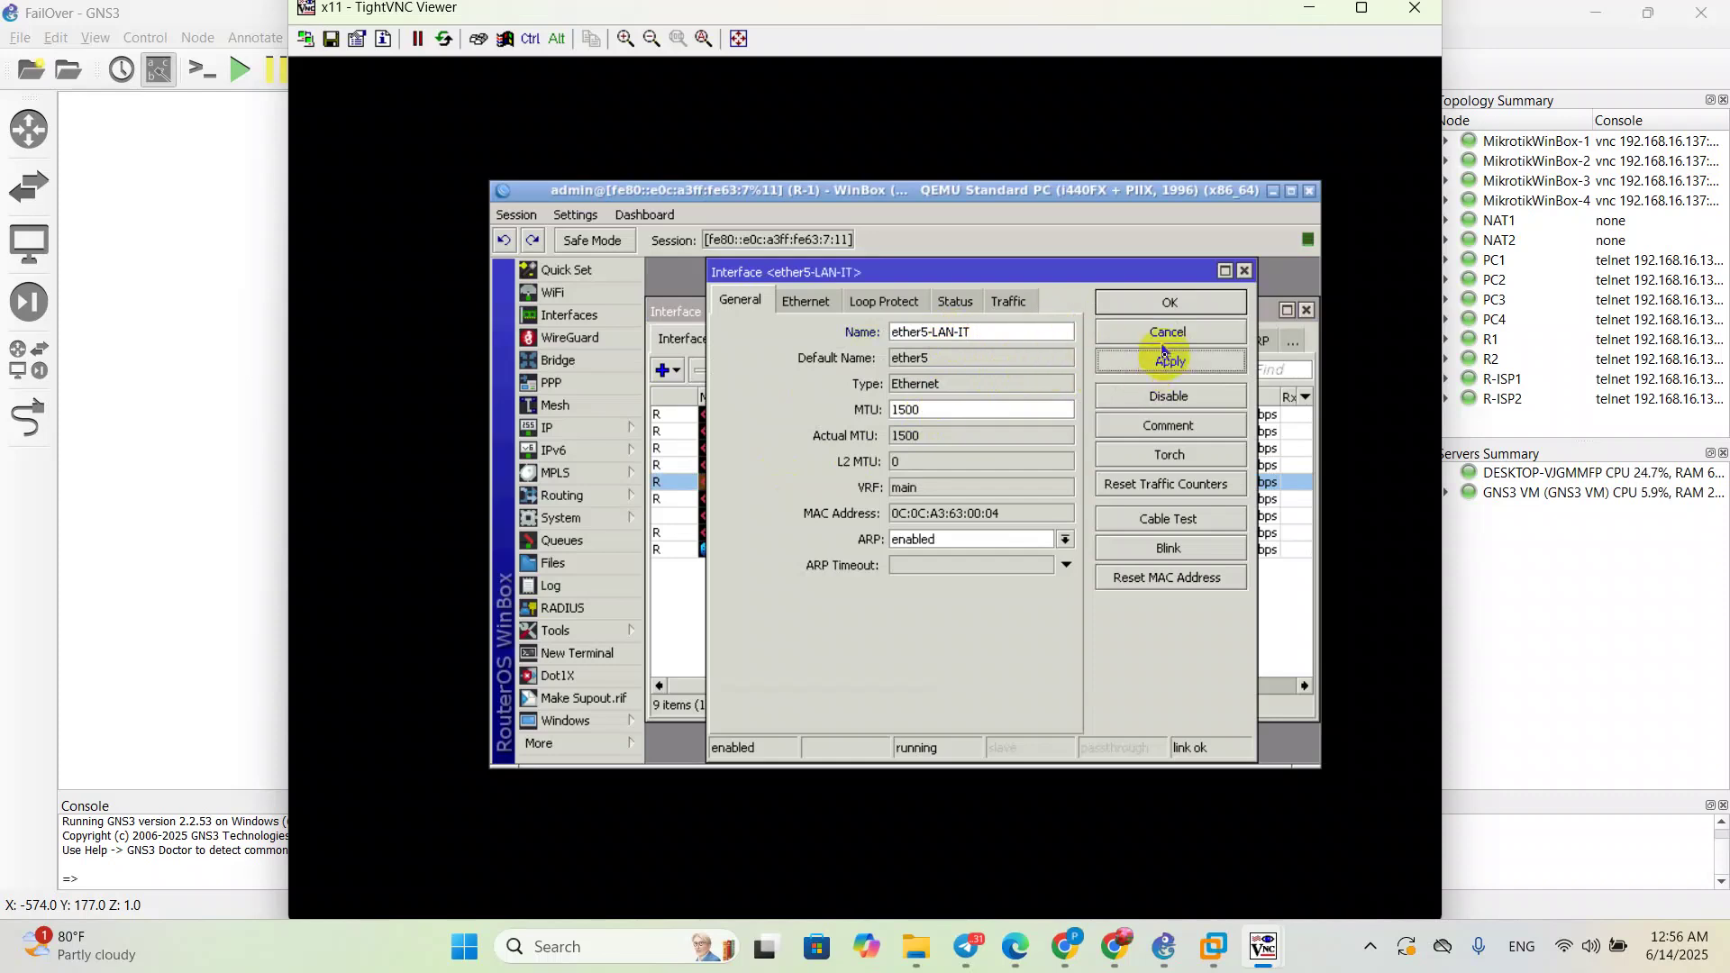
pyautogui.click(1169, 301)
# Step: Rename the ether6 interface of R-1 as ether6-LAN-HR
pyautogui.doubleClick(773, 501)
pyautogui.click(962, 331)
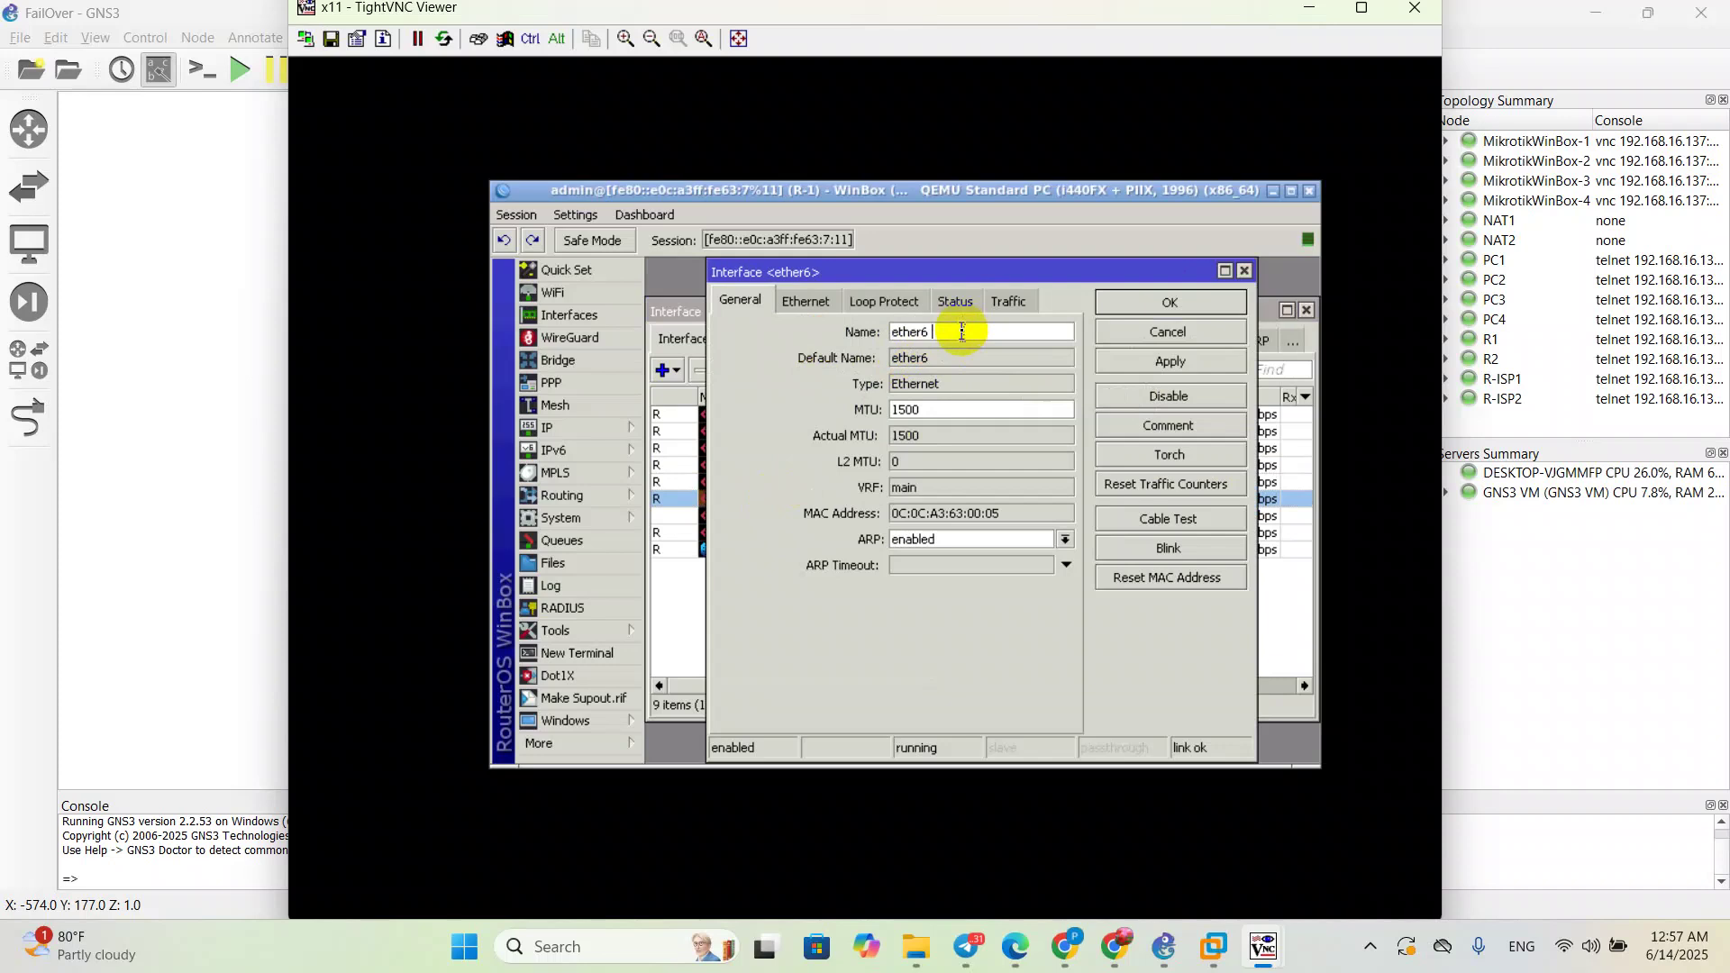
pyautogui.write('-LAN-HR')
pyautogui.click(1137, 364)
pyautogui.click(1162, 303)
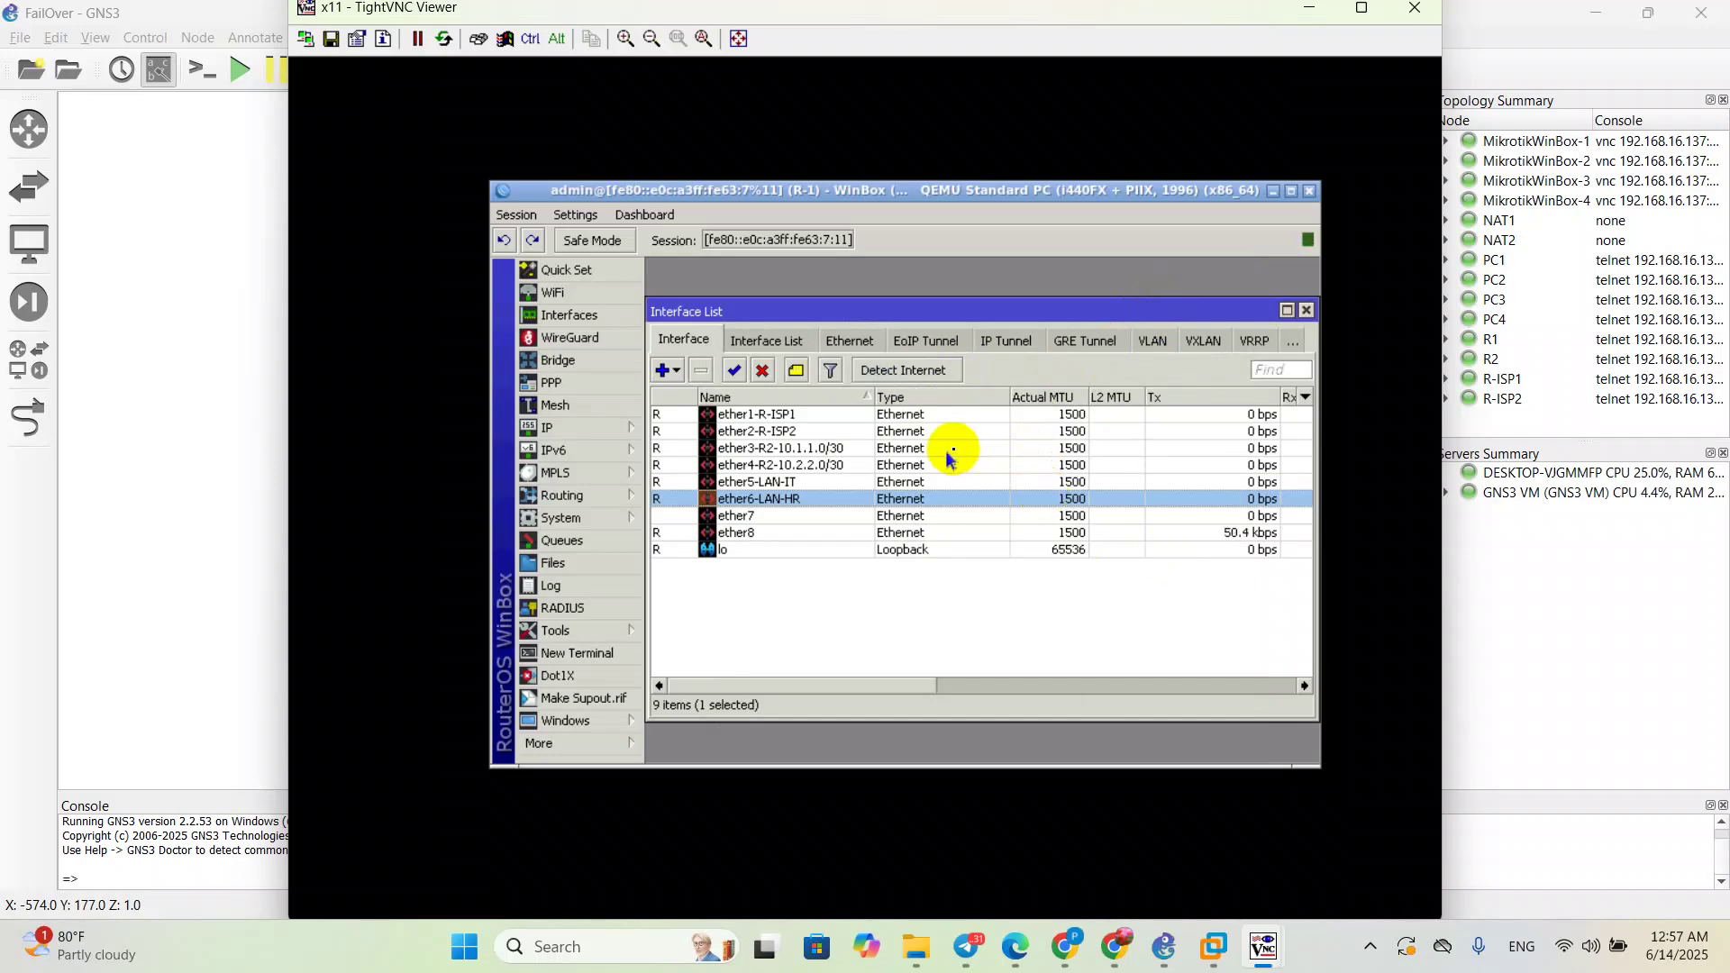
# Step: Add a DHCP client on the ether2-R-ISP2 interface of R-1
pyautogui.click(591, 430)
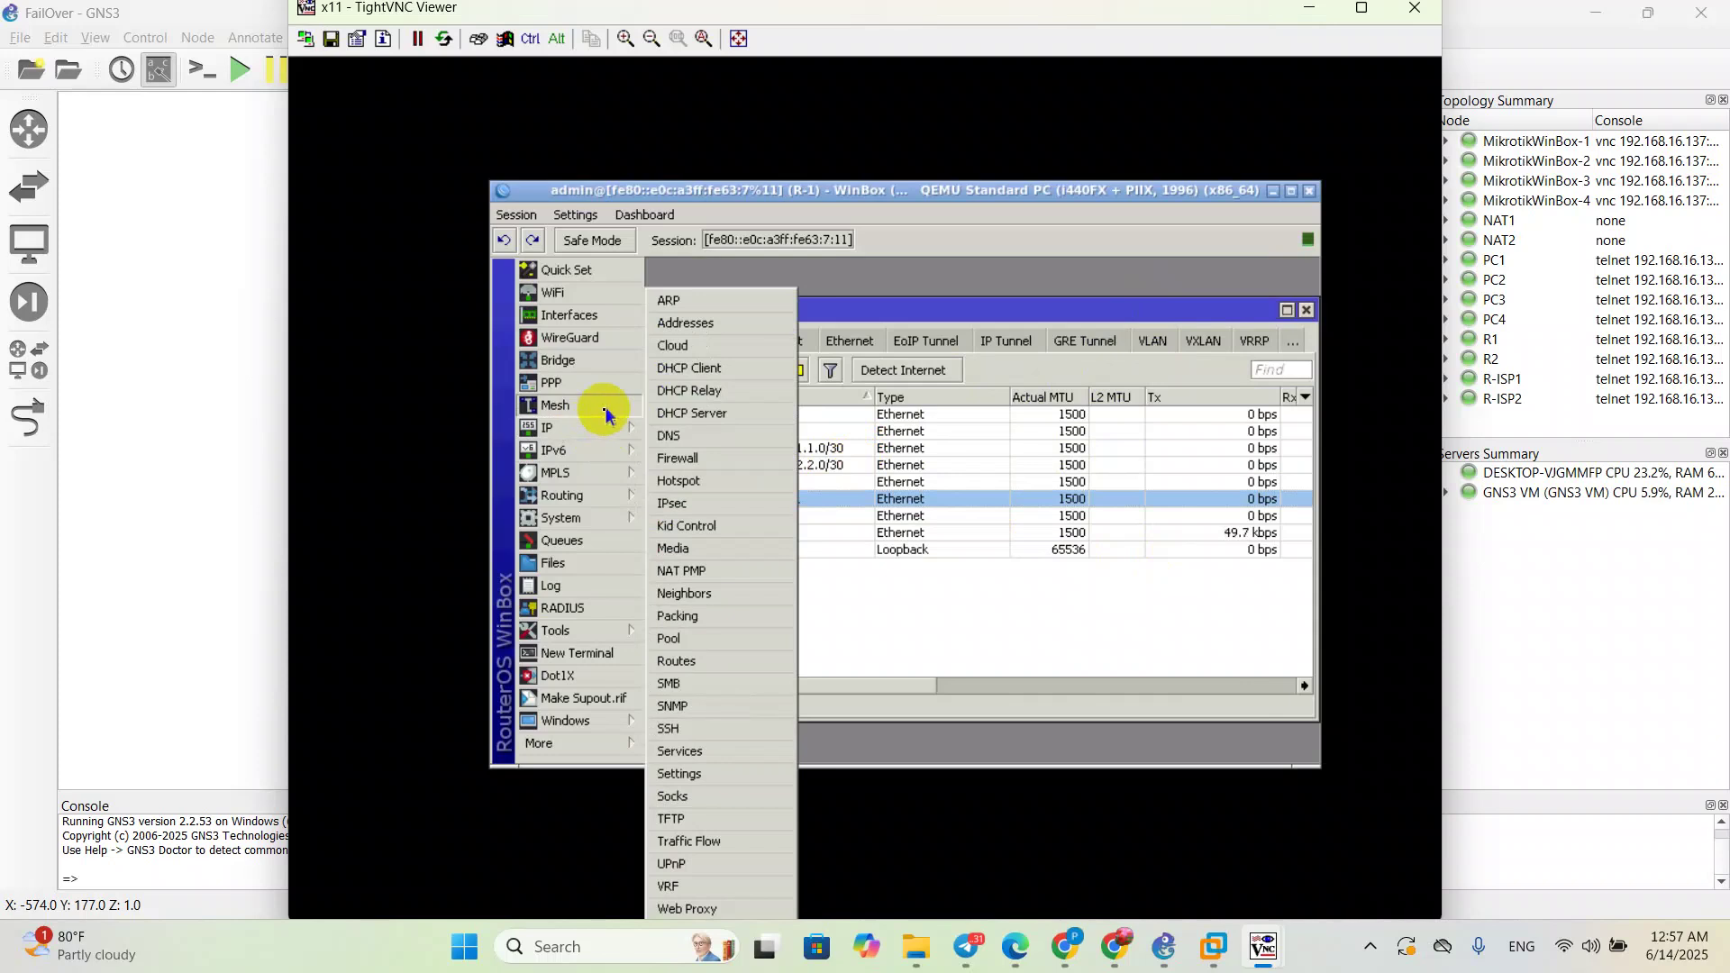
pyautogui.click(696, 371)
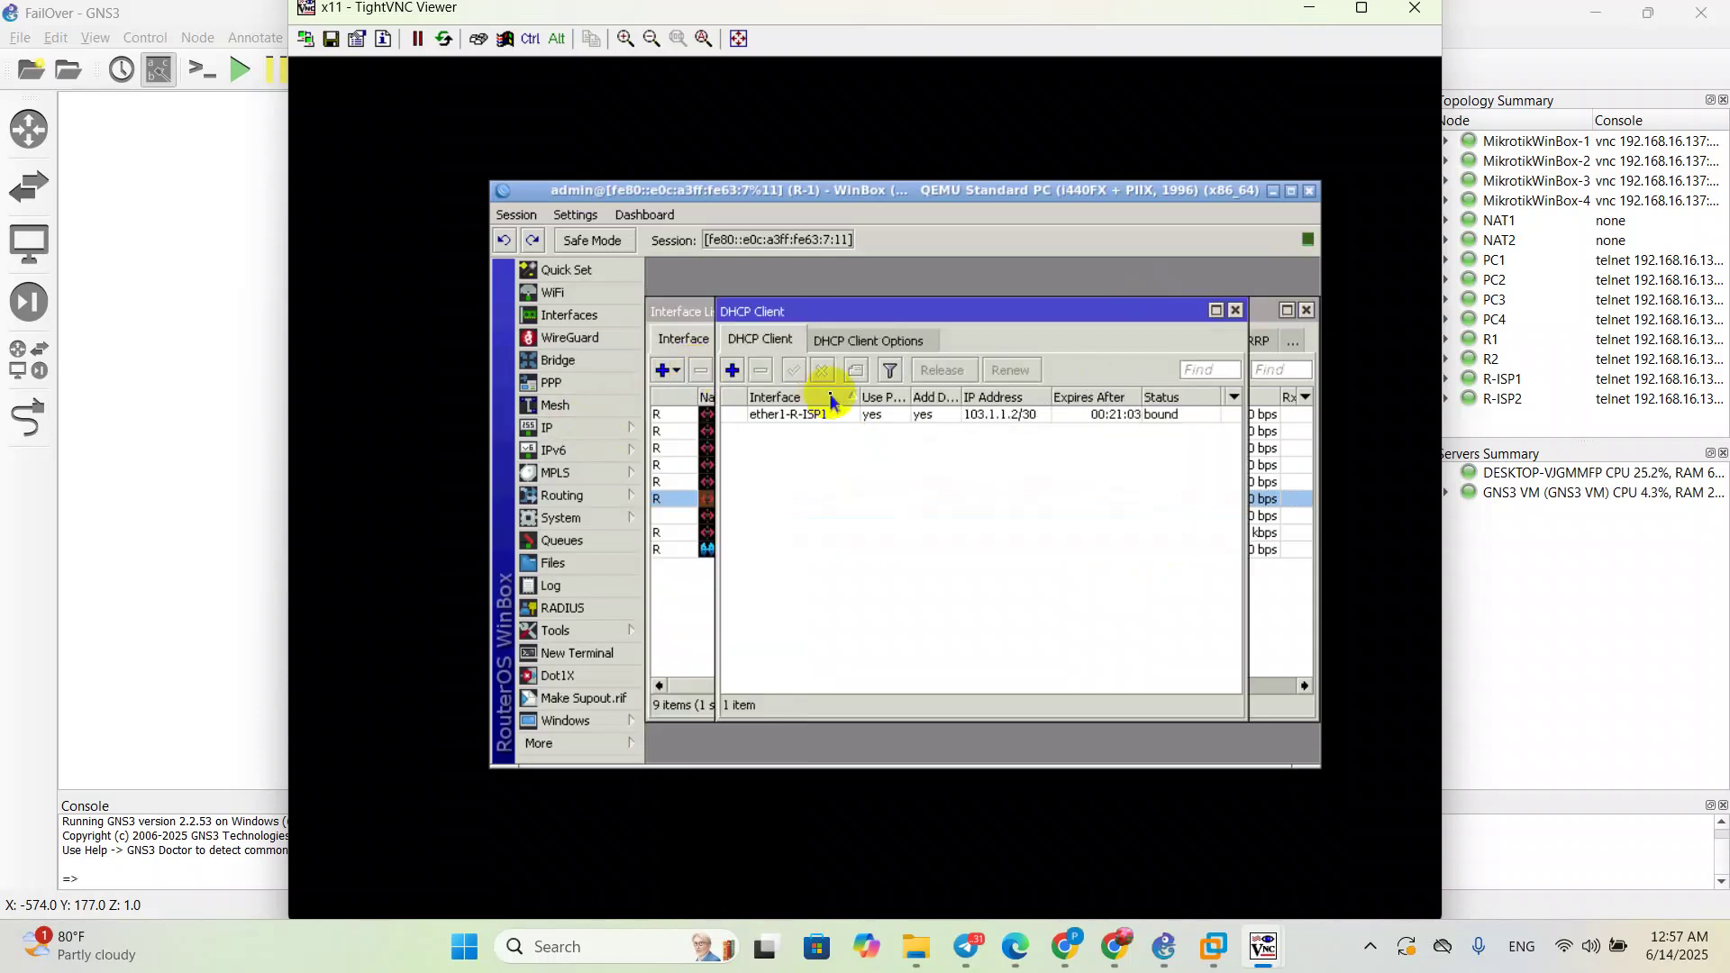
pyautogui.click(733, 371)
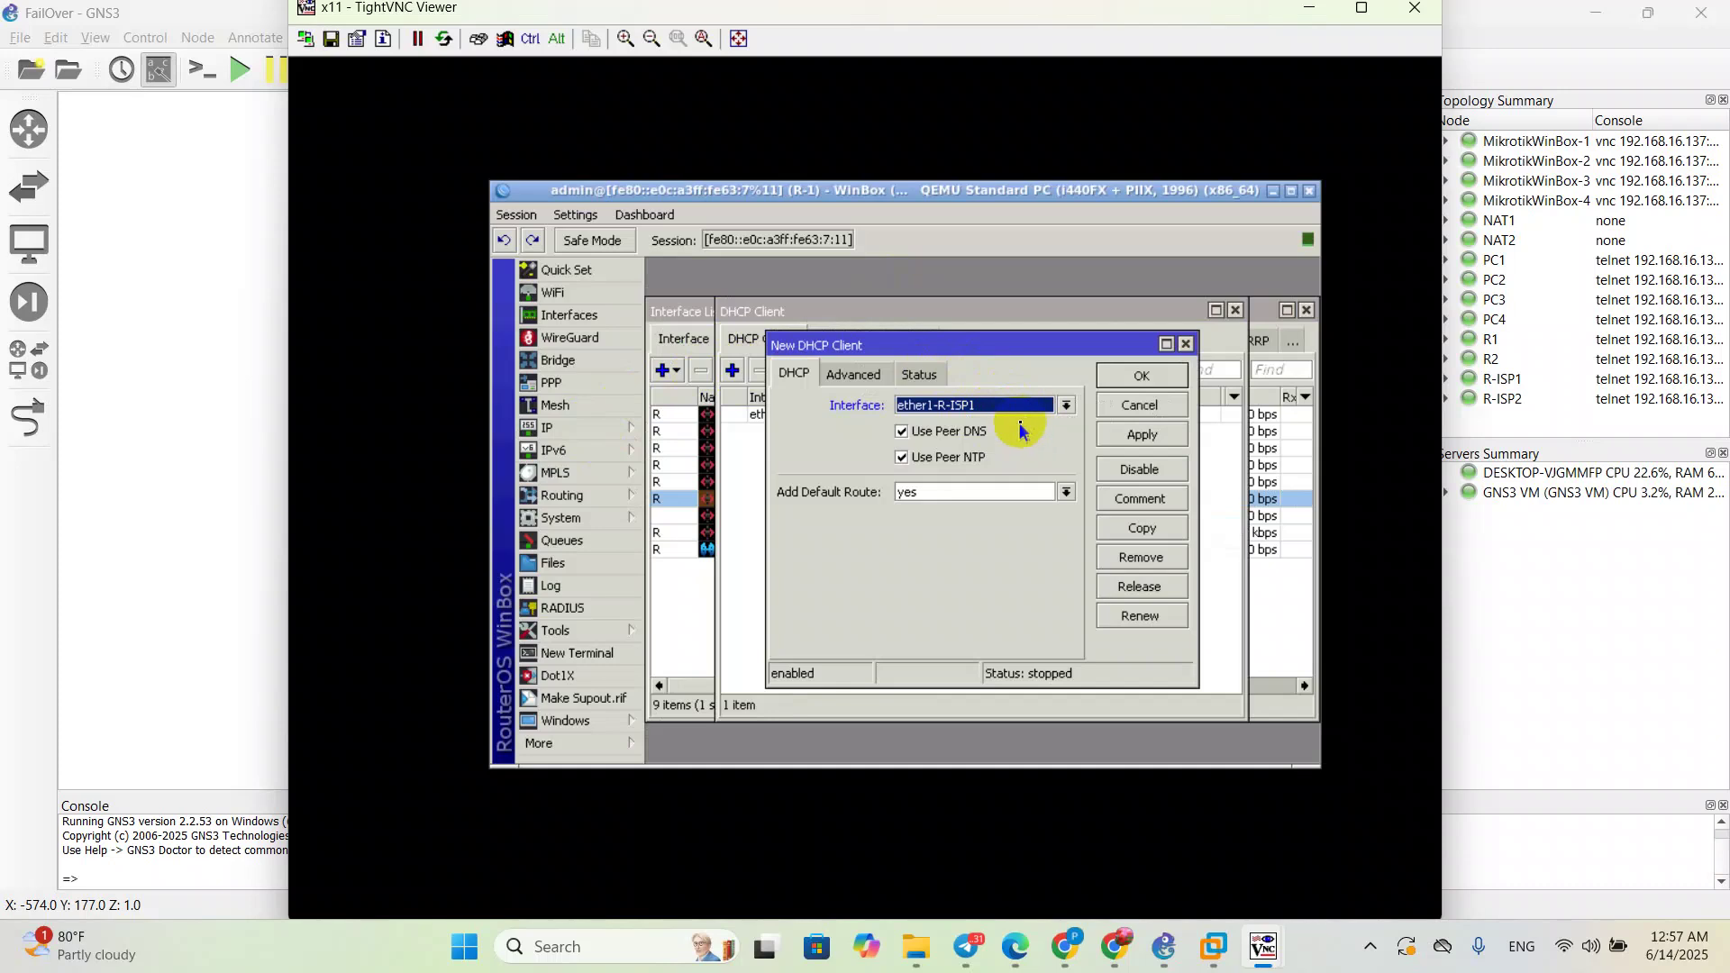
pyautogui.click(1028, 406)
pyautogui.click(987, 439)
pyautogui.click(1138, 378)
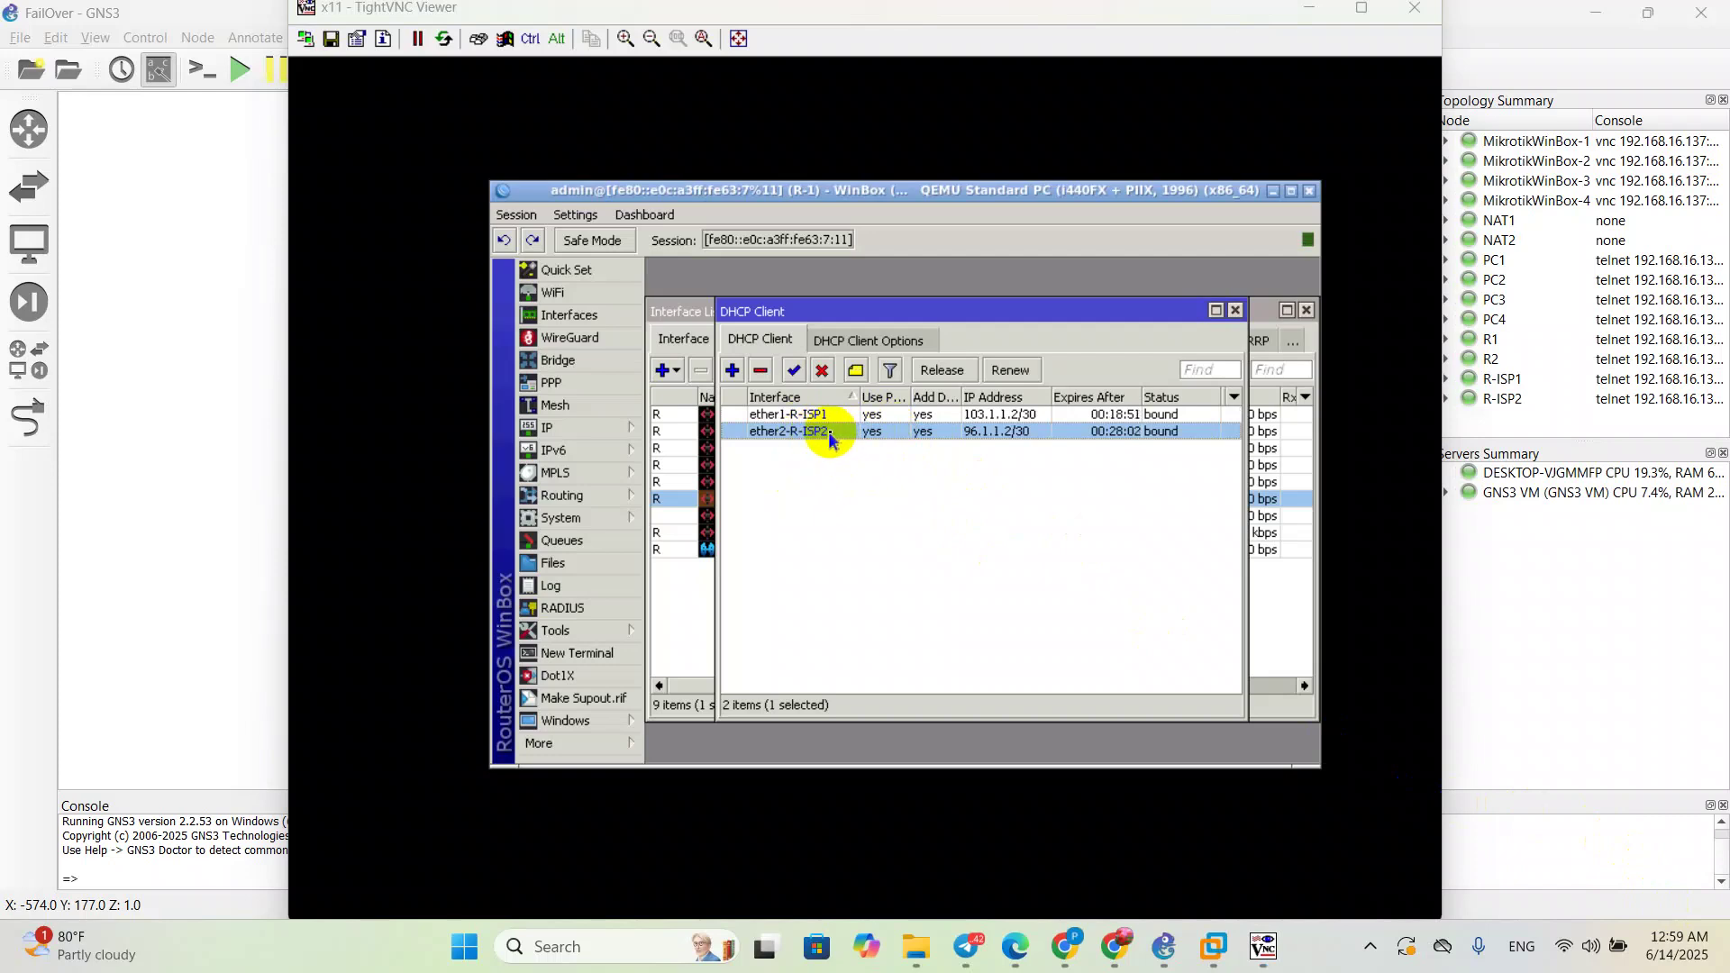
# Step: Set the default route distance of the ether2-R-ISP2 DHCP client to 10
pyautogui.doubleClick(830, 434)
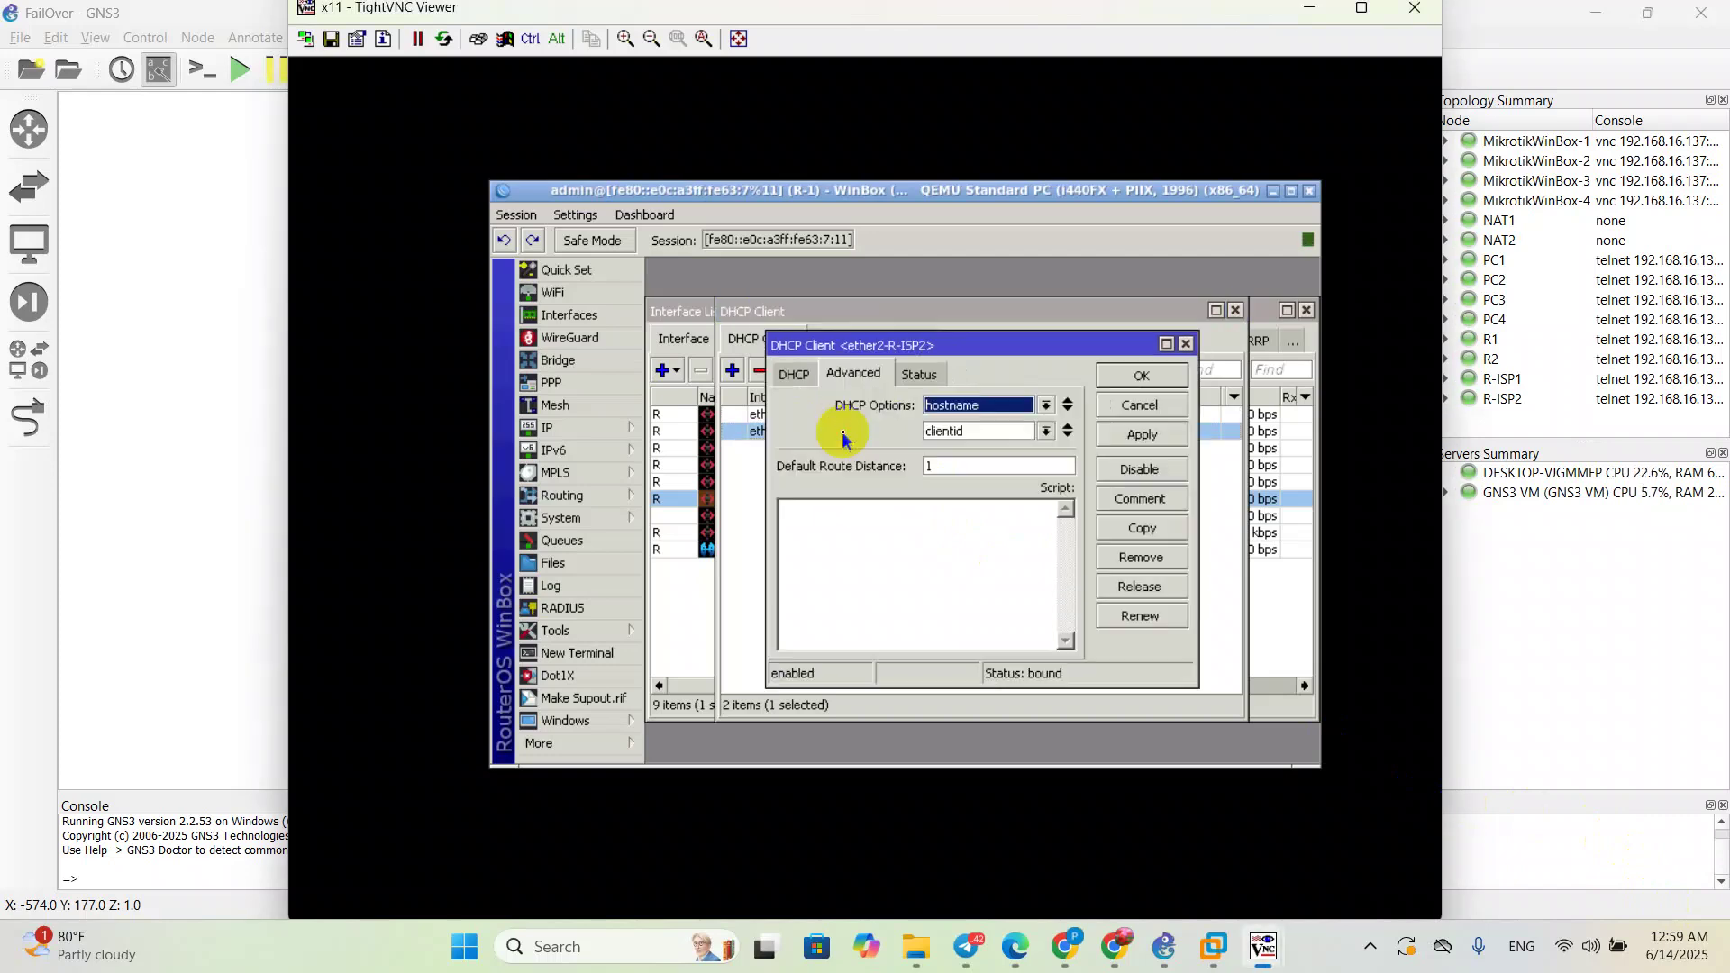
pyautogui.click(792, 373)
pyautogui.click(848, 373)
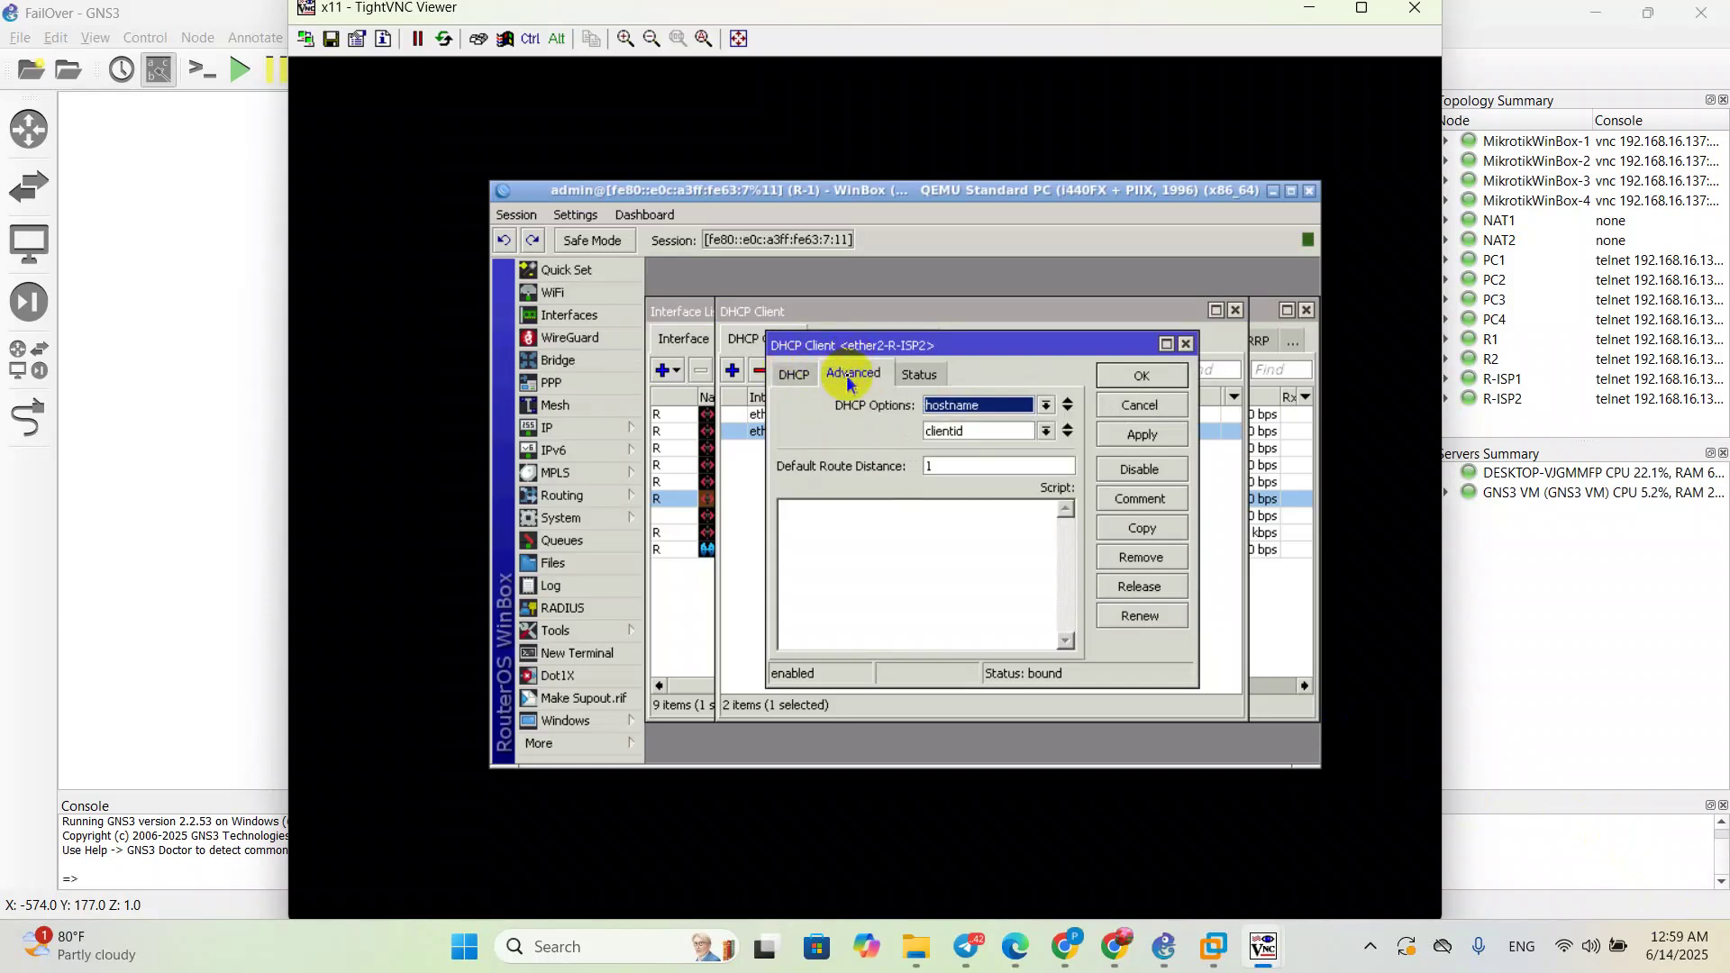
pyautogui.click(957, 466)
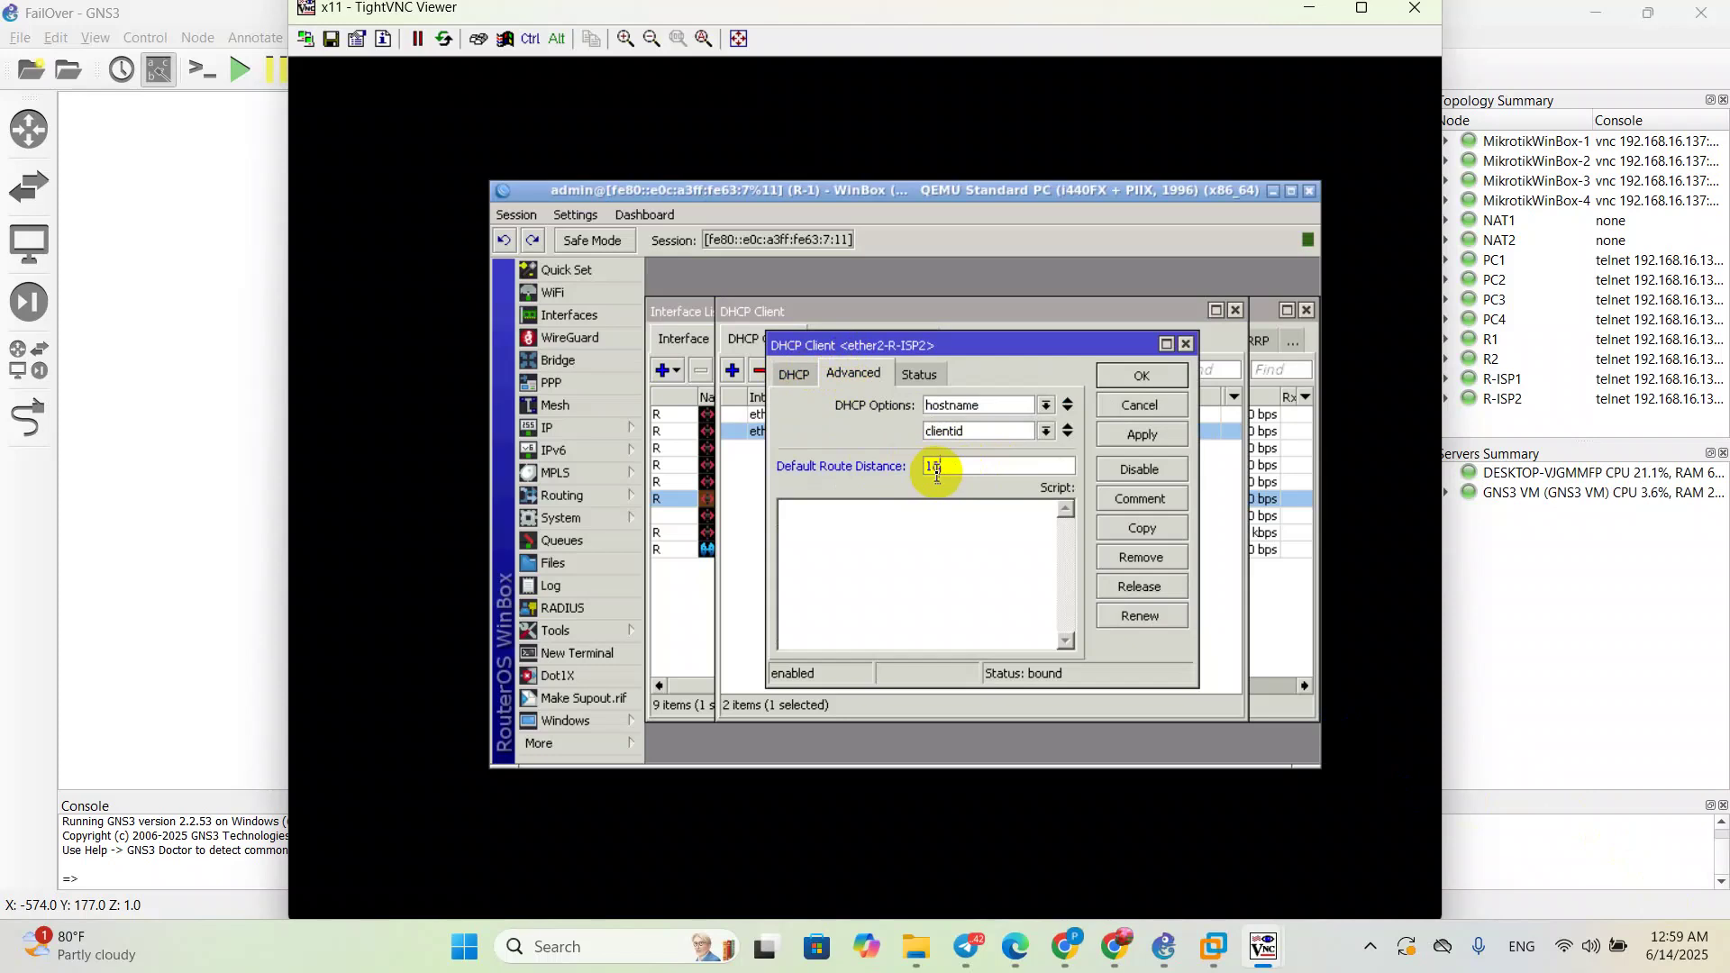
pyautogui.click(1131, 378)
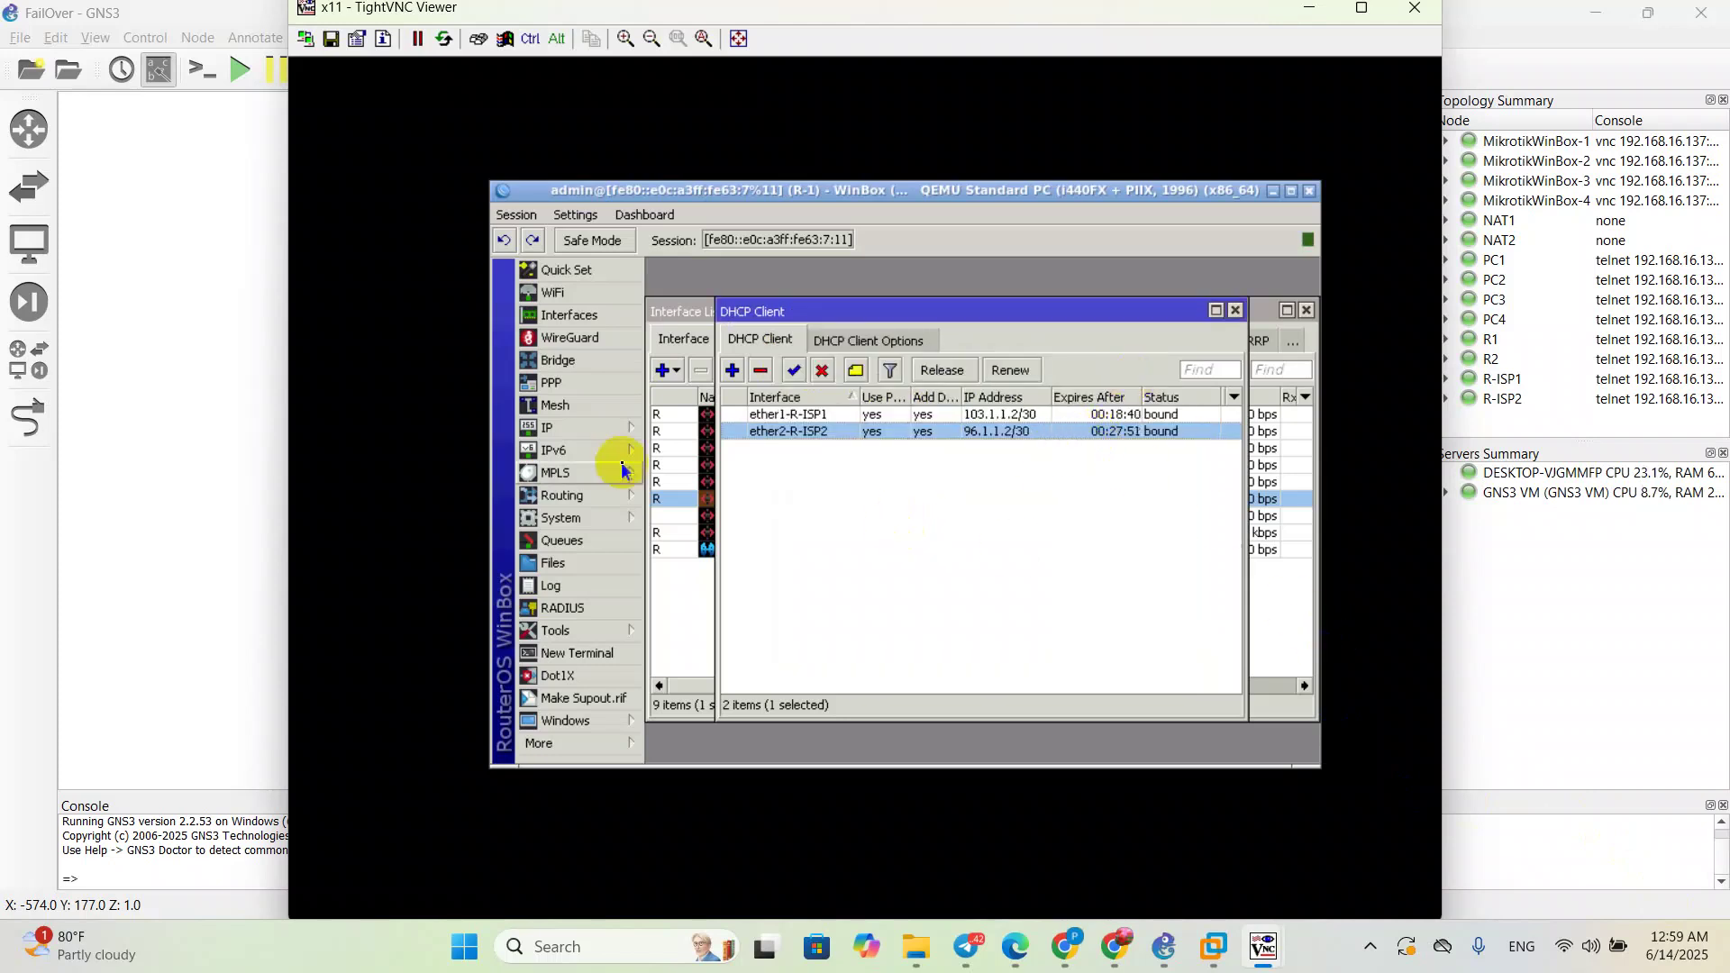
# Step: View the IP address list, and recheck the default route distance of the ether2-R-ISP2 DHCP client
pyautogui.click(577, 431)
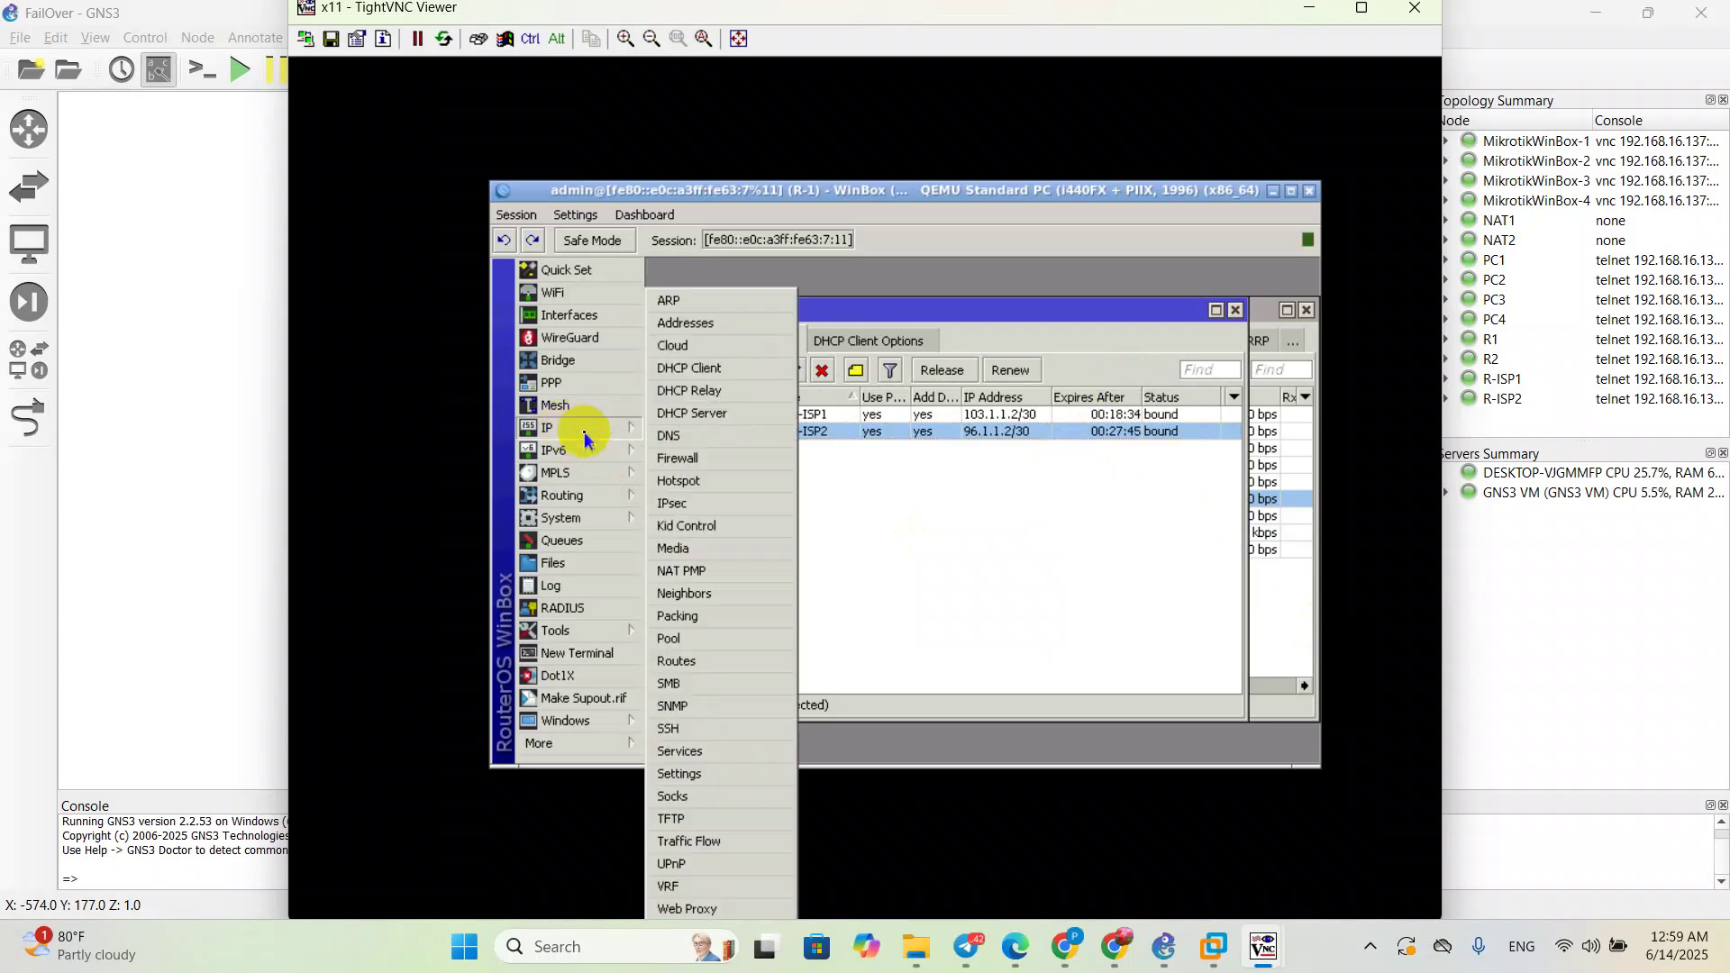
pyautogui.click(689, 323)
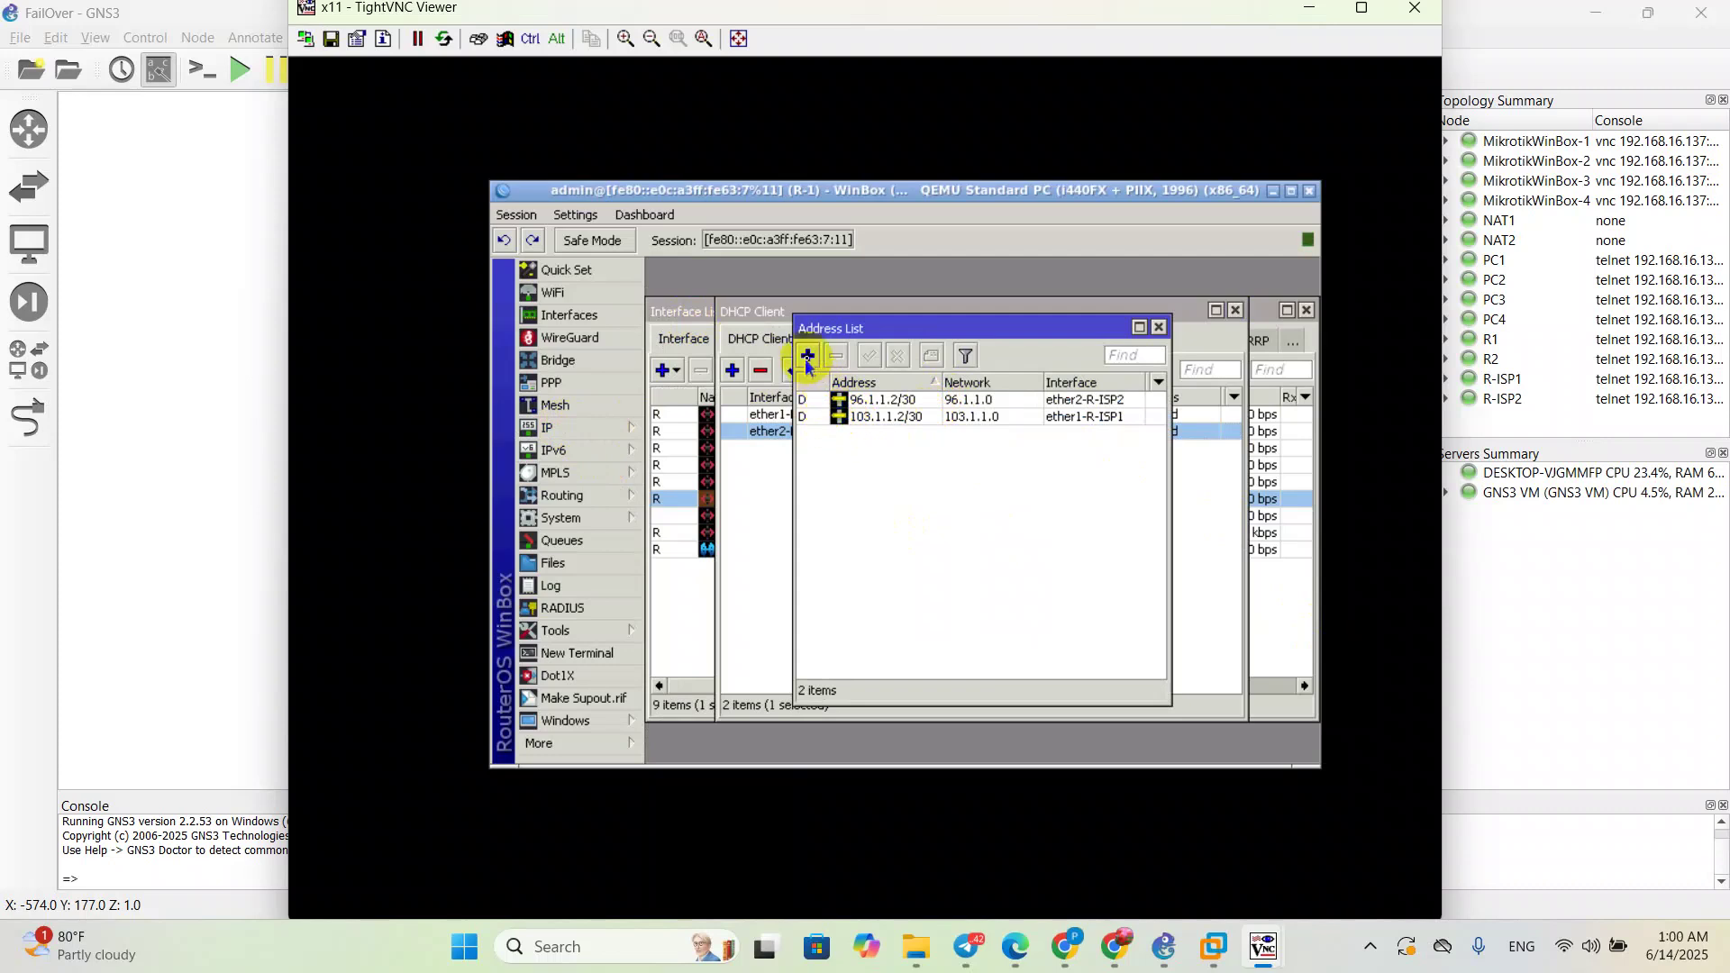
pyautogui.moveTo(880, 328); pyautogui.dragTo(1043, 362)
pyautogui.click(798, 442)
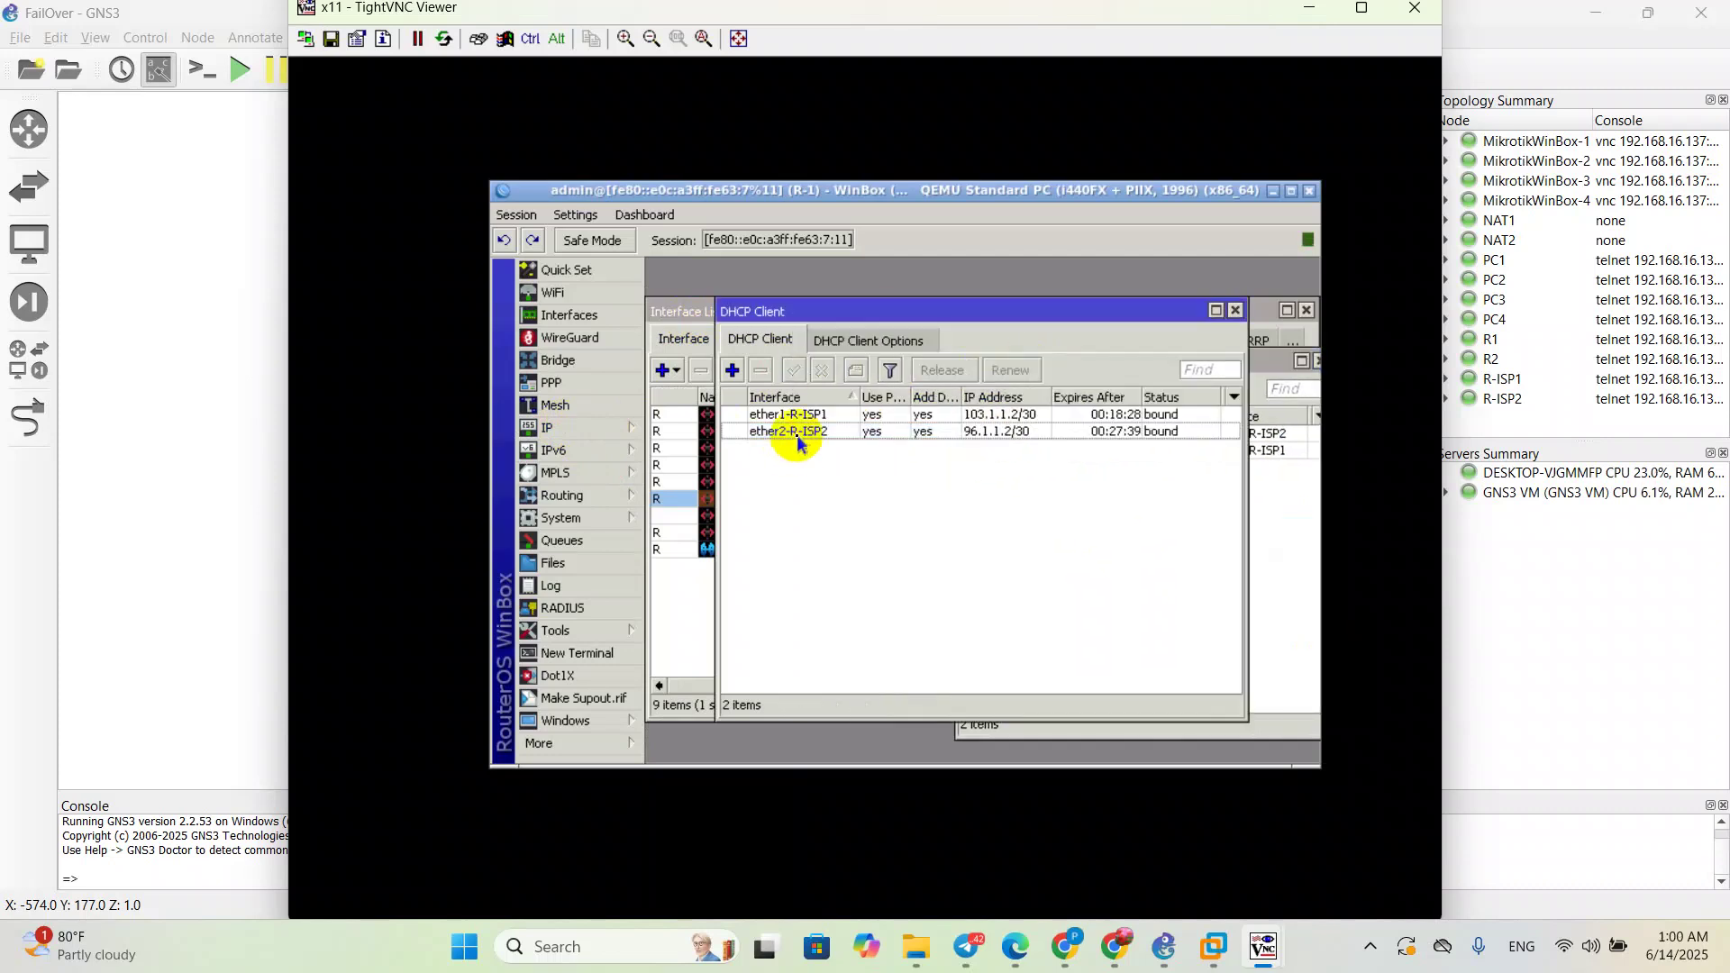
pyautogui.doubleClick(798, 436)
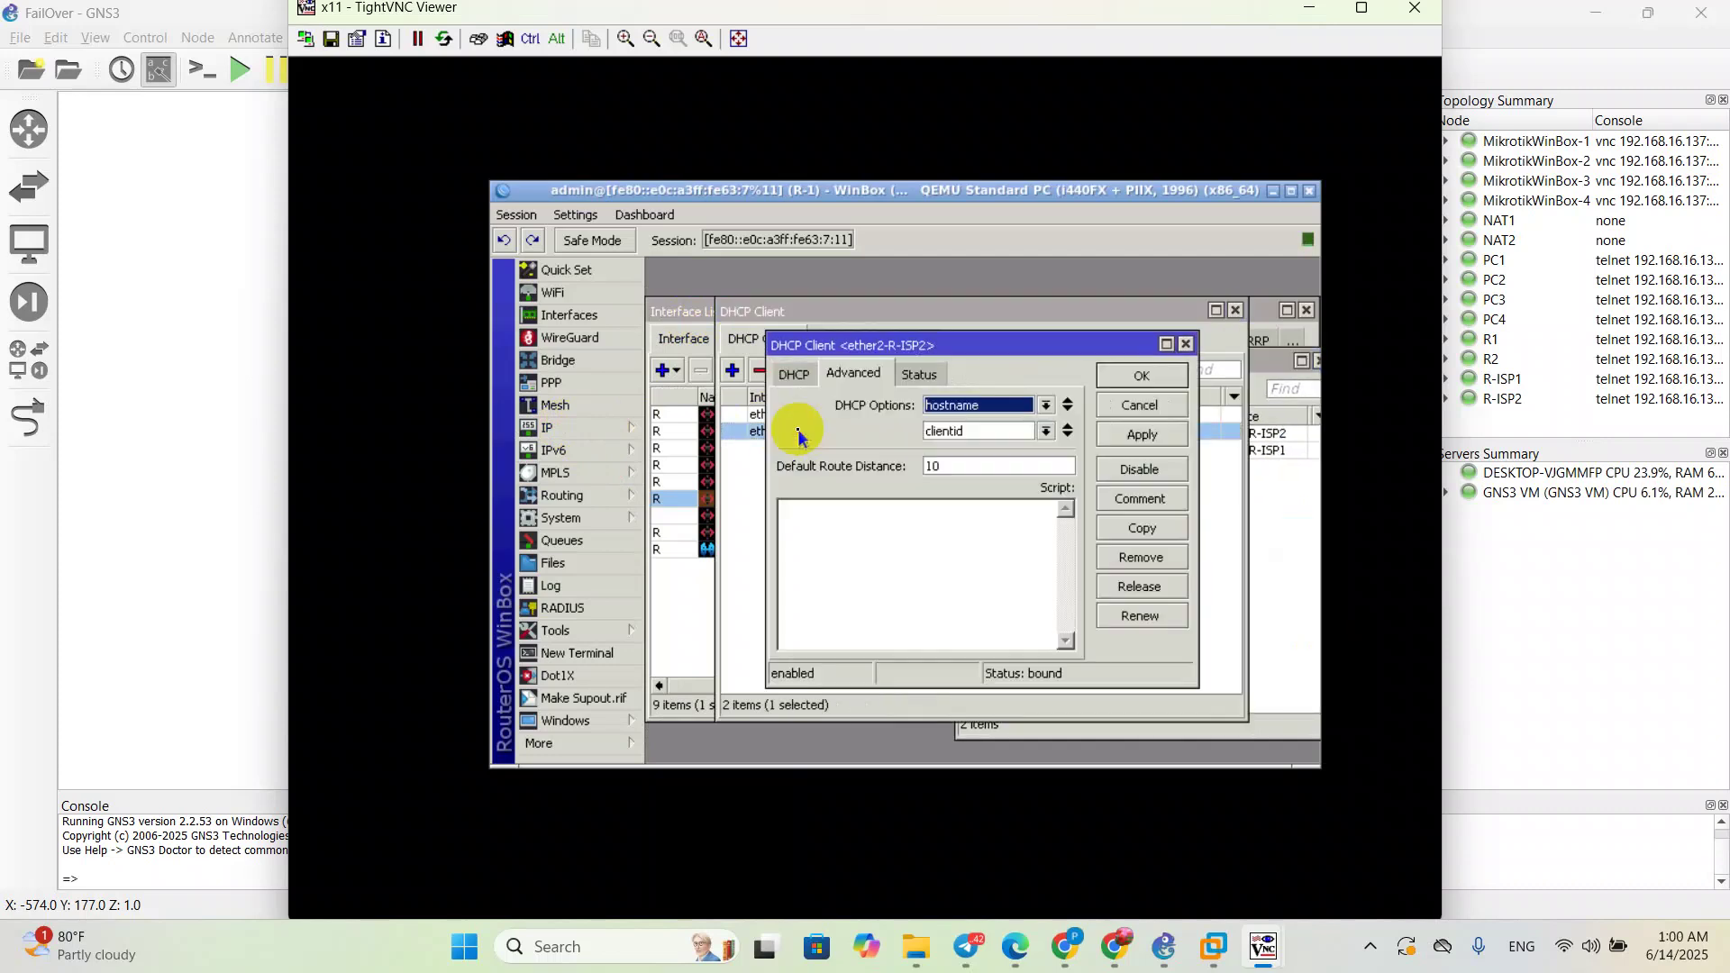
pyautogui.click(1143, 376)
# Step: Start a new entry in the IP address list and assign it to interface ether3-R2-10.1.1.0/30
pyautogui.click(557, 429)
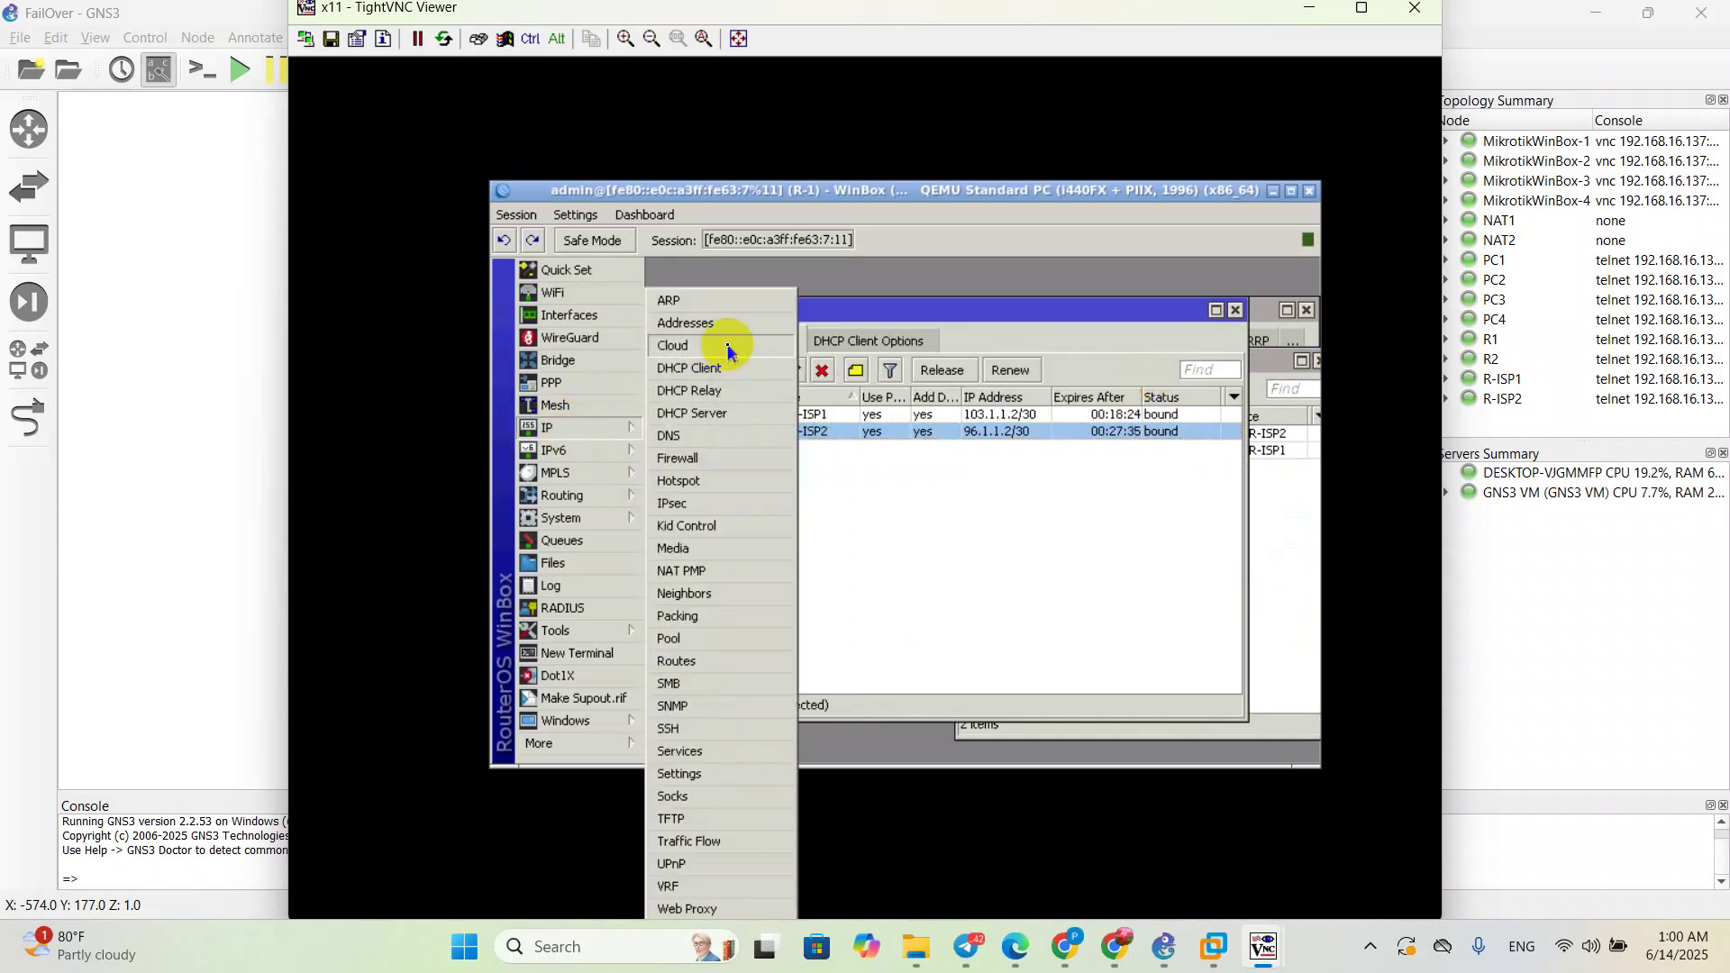
pyautogui.click(712, 322)
pyautogui.moveTo(981, 354); pyautogui.dragTo(877, 347)
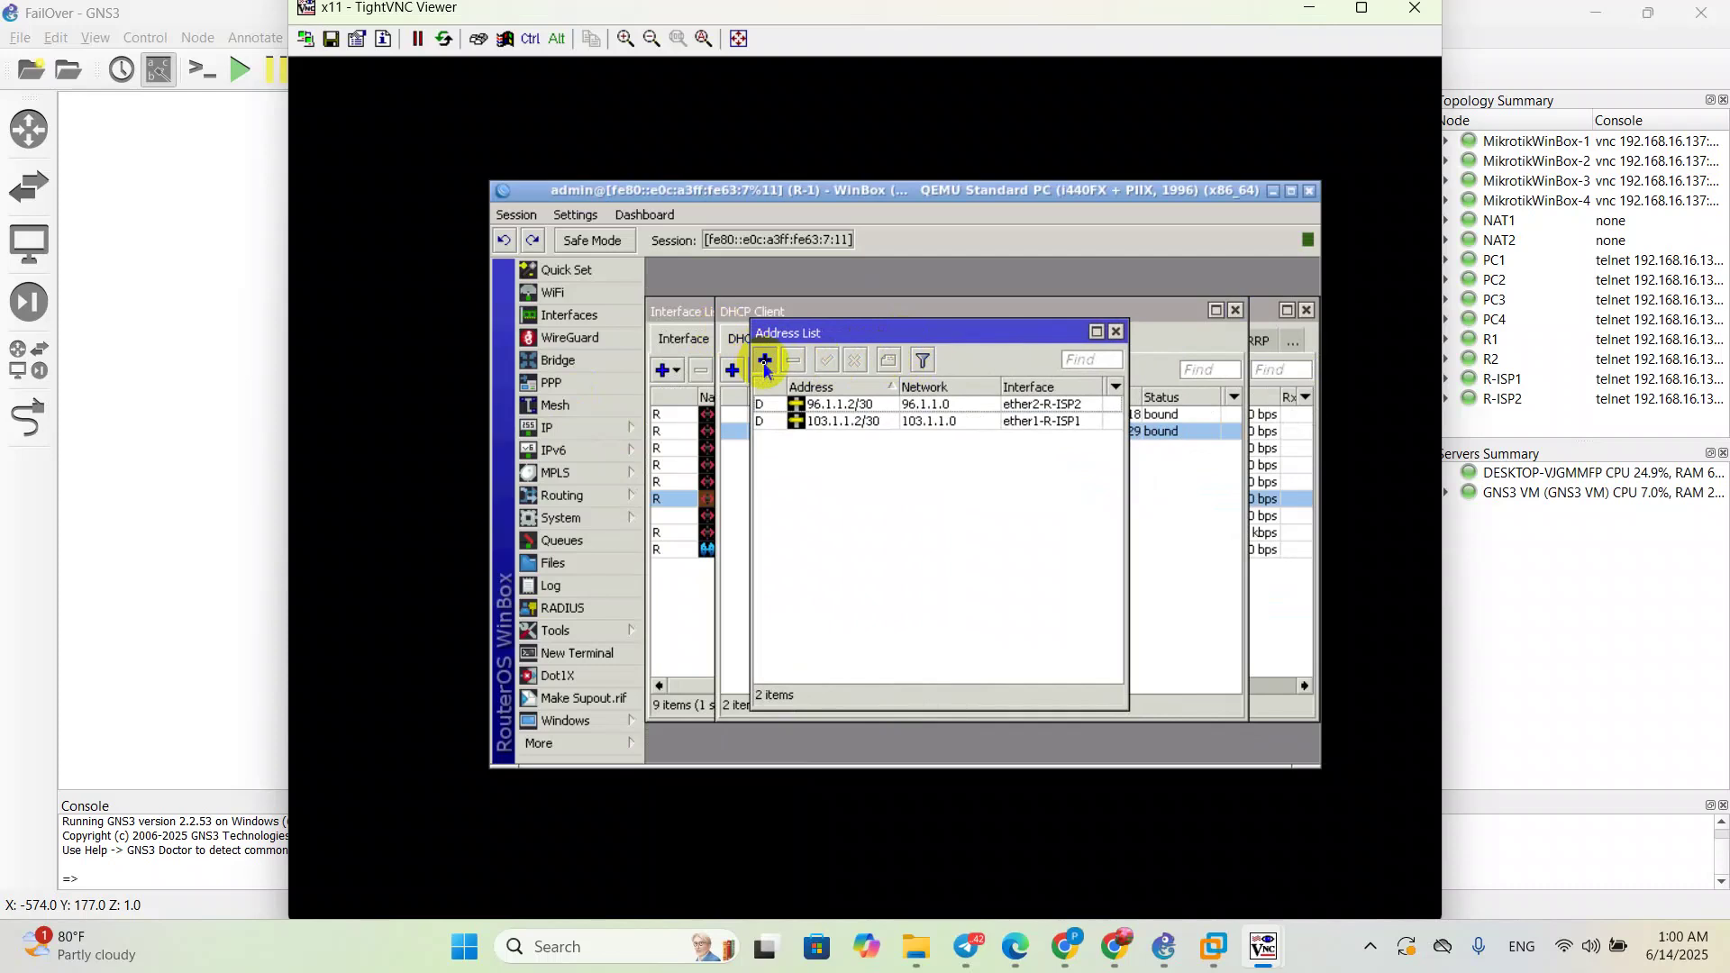
pyautogui.click(765, 362)
pyautogui.click(1038, 469)
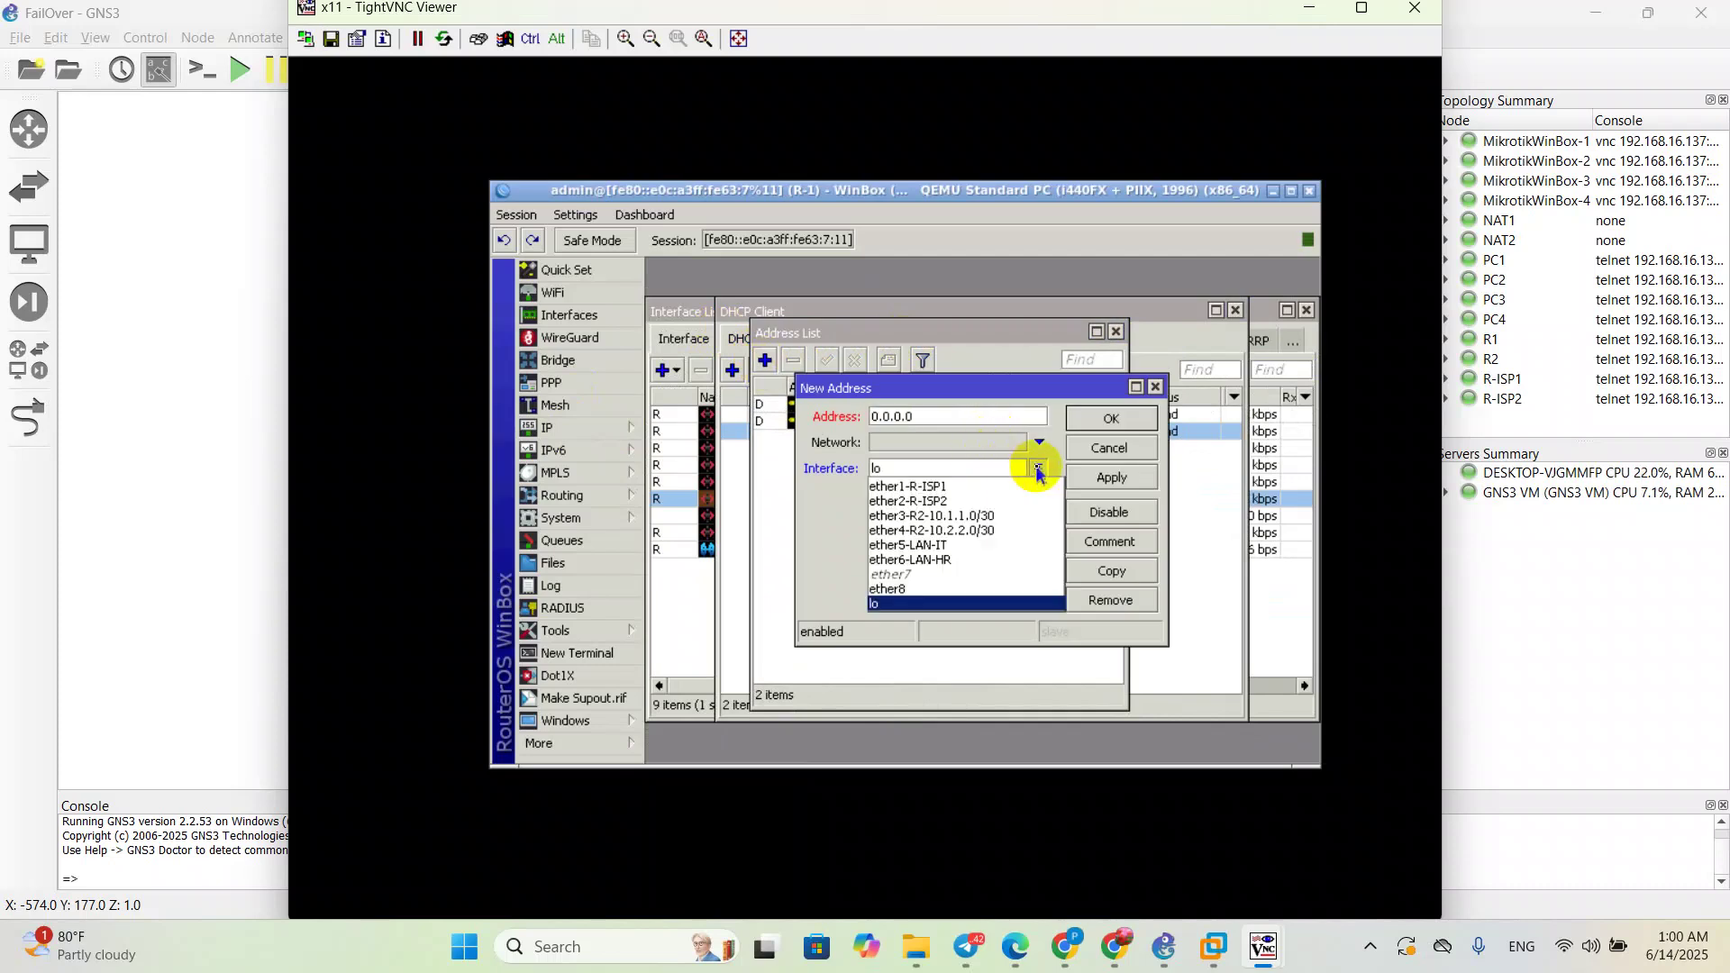
pyautogui.click(957, 514)
pyautogui.click(1106, 420)
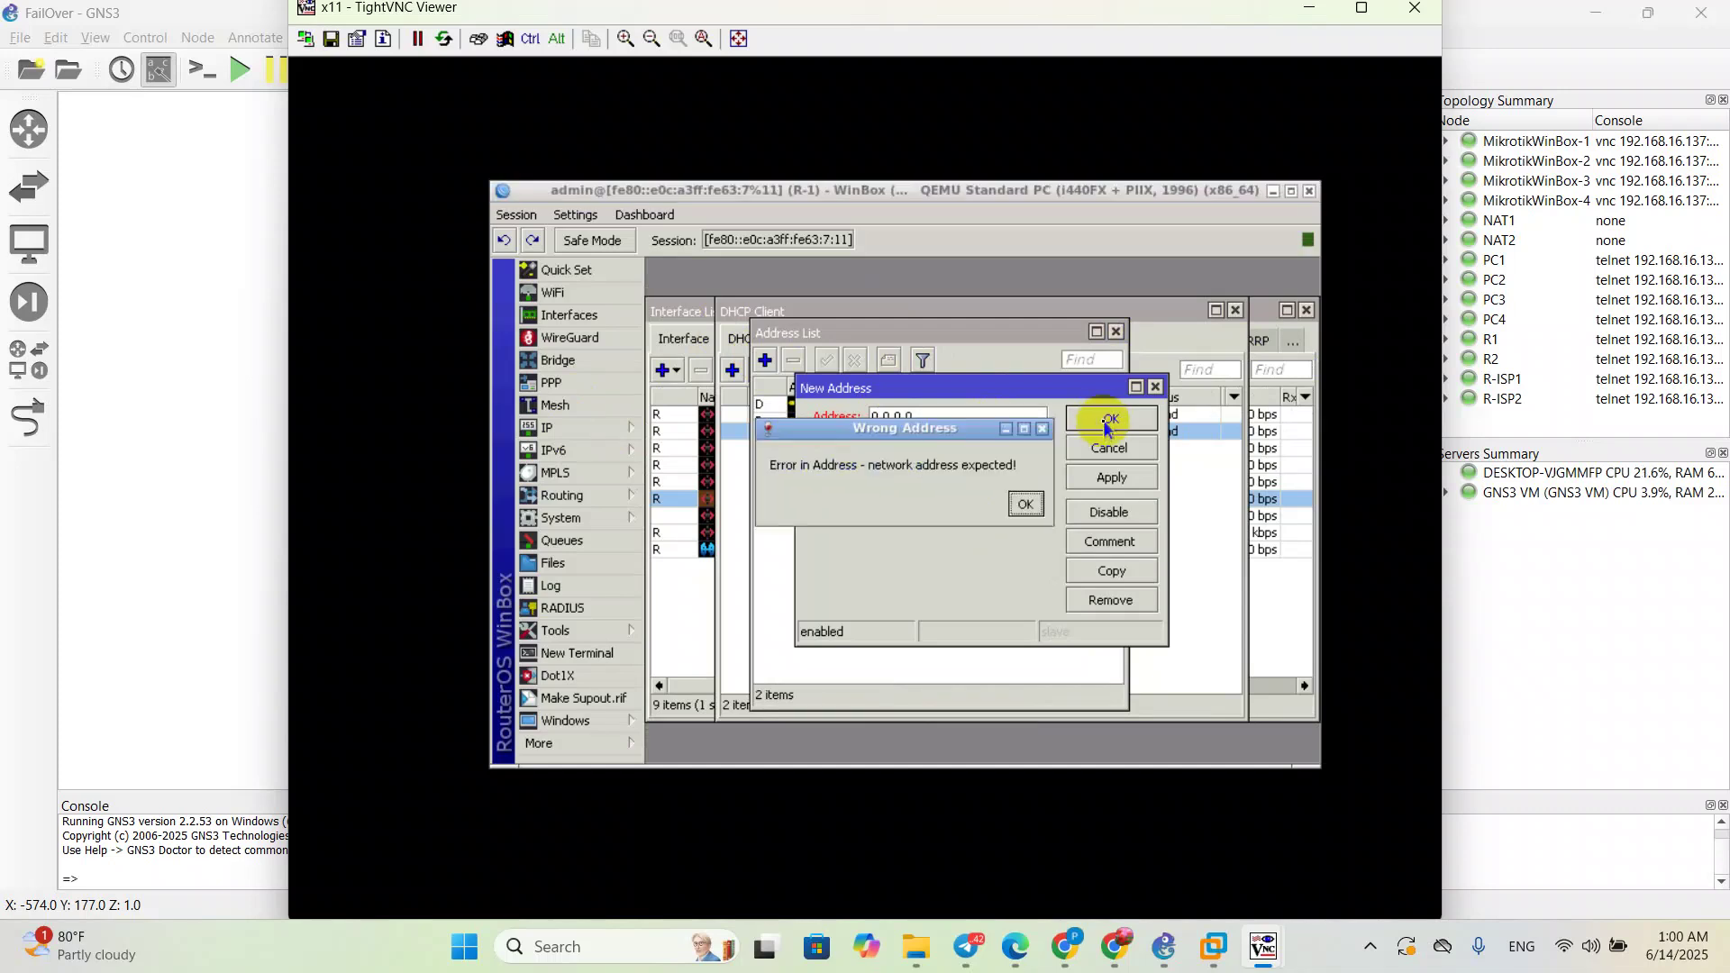
pyautogui.click(1023, 503)
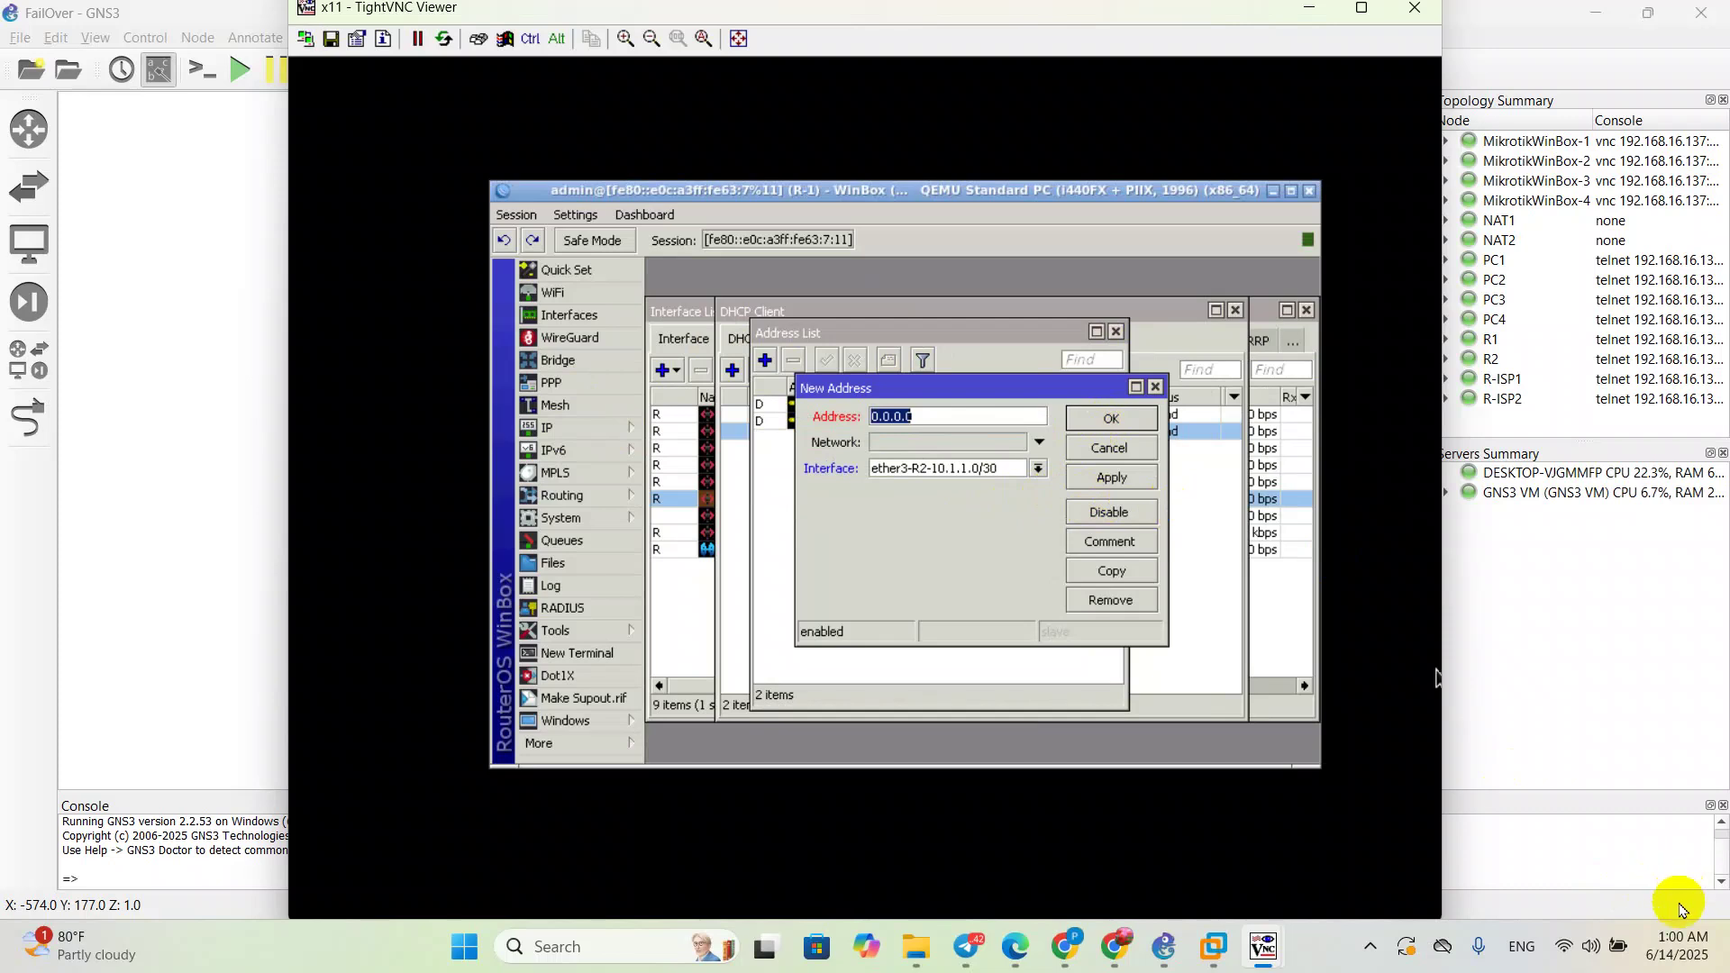
pyautogui.moveTo(937, 387); pyautogui.dragTo(937, 360)
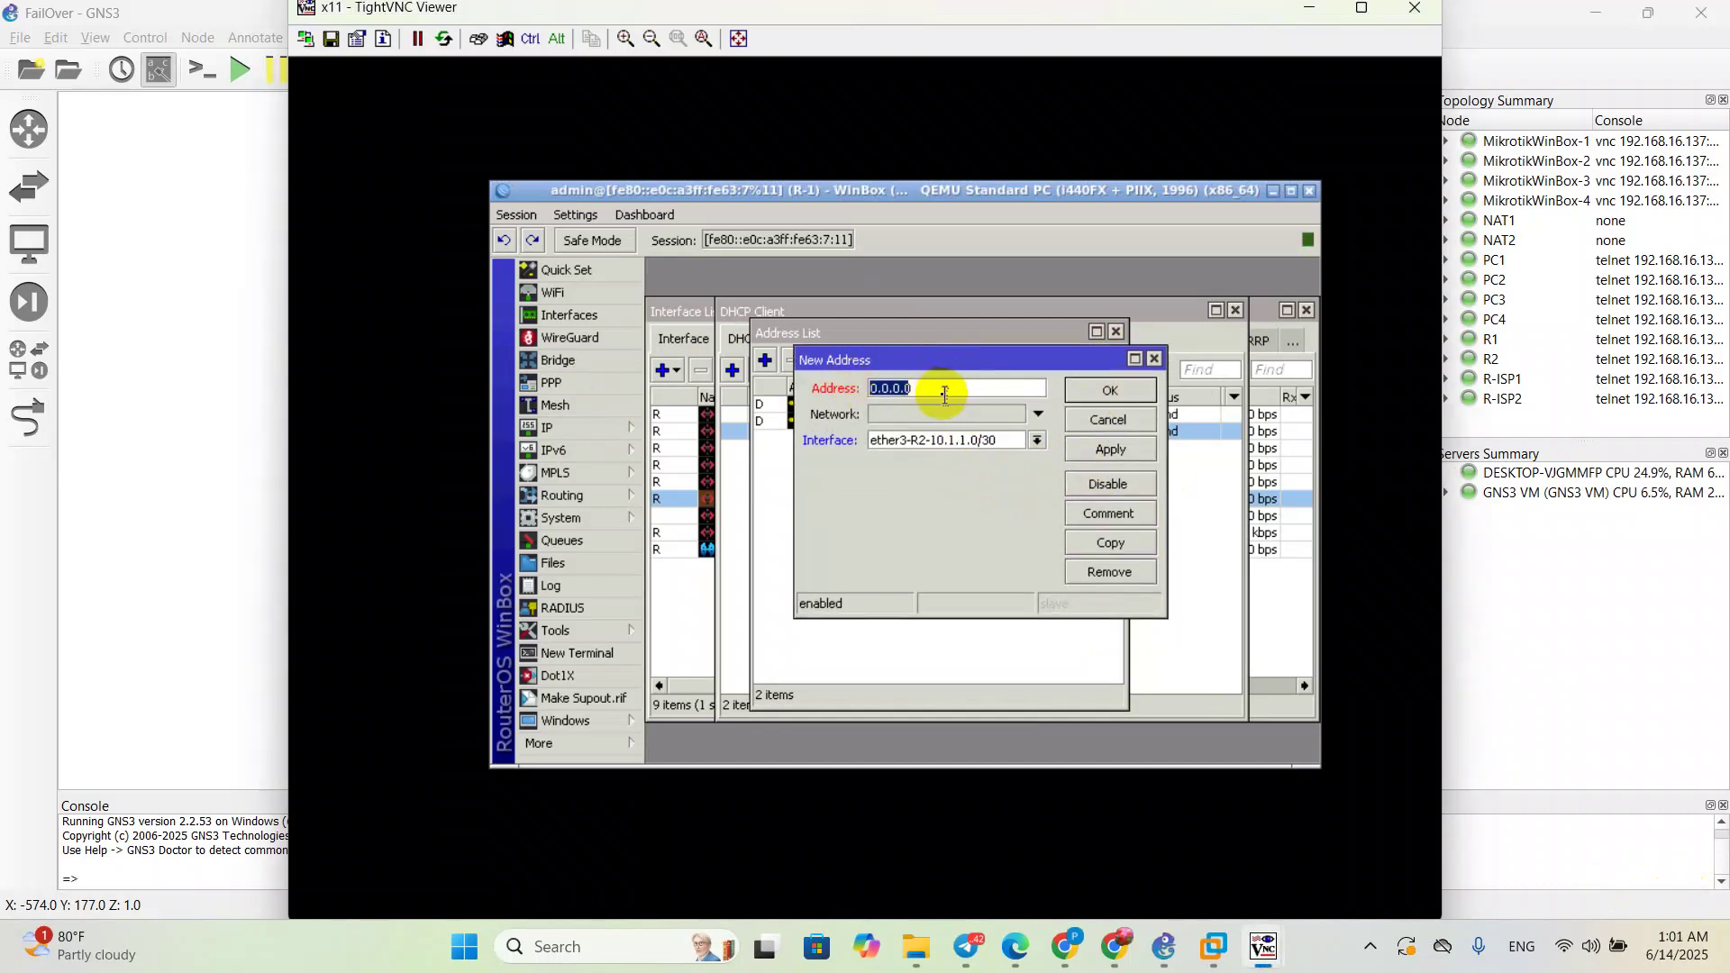
# Step: Set the new entry's address to 10.1.1.1/30 on ether3-R2-10.1.1.0/30 and save it
pyautogui.click(1022, 448)
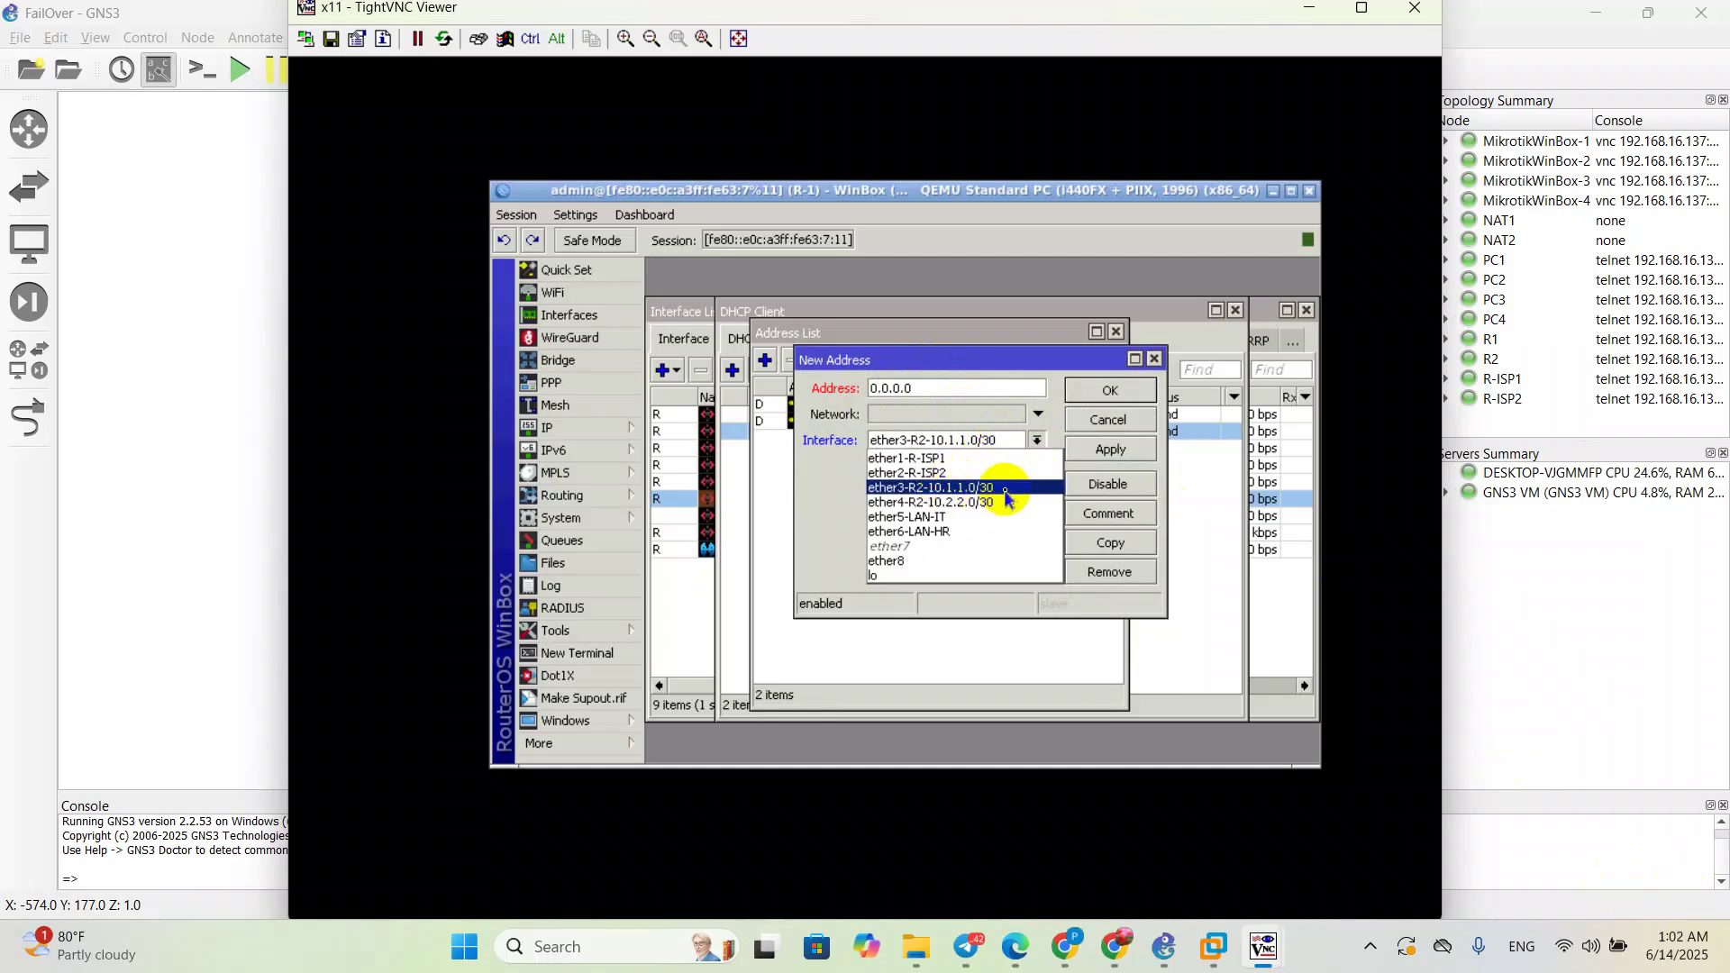
pyautogui.click(966, 488)
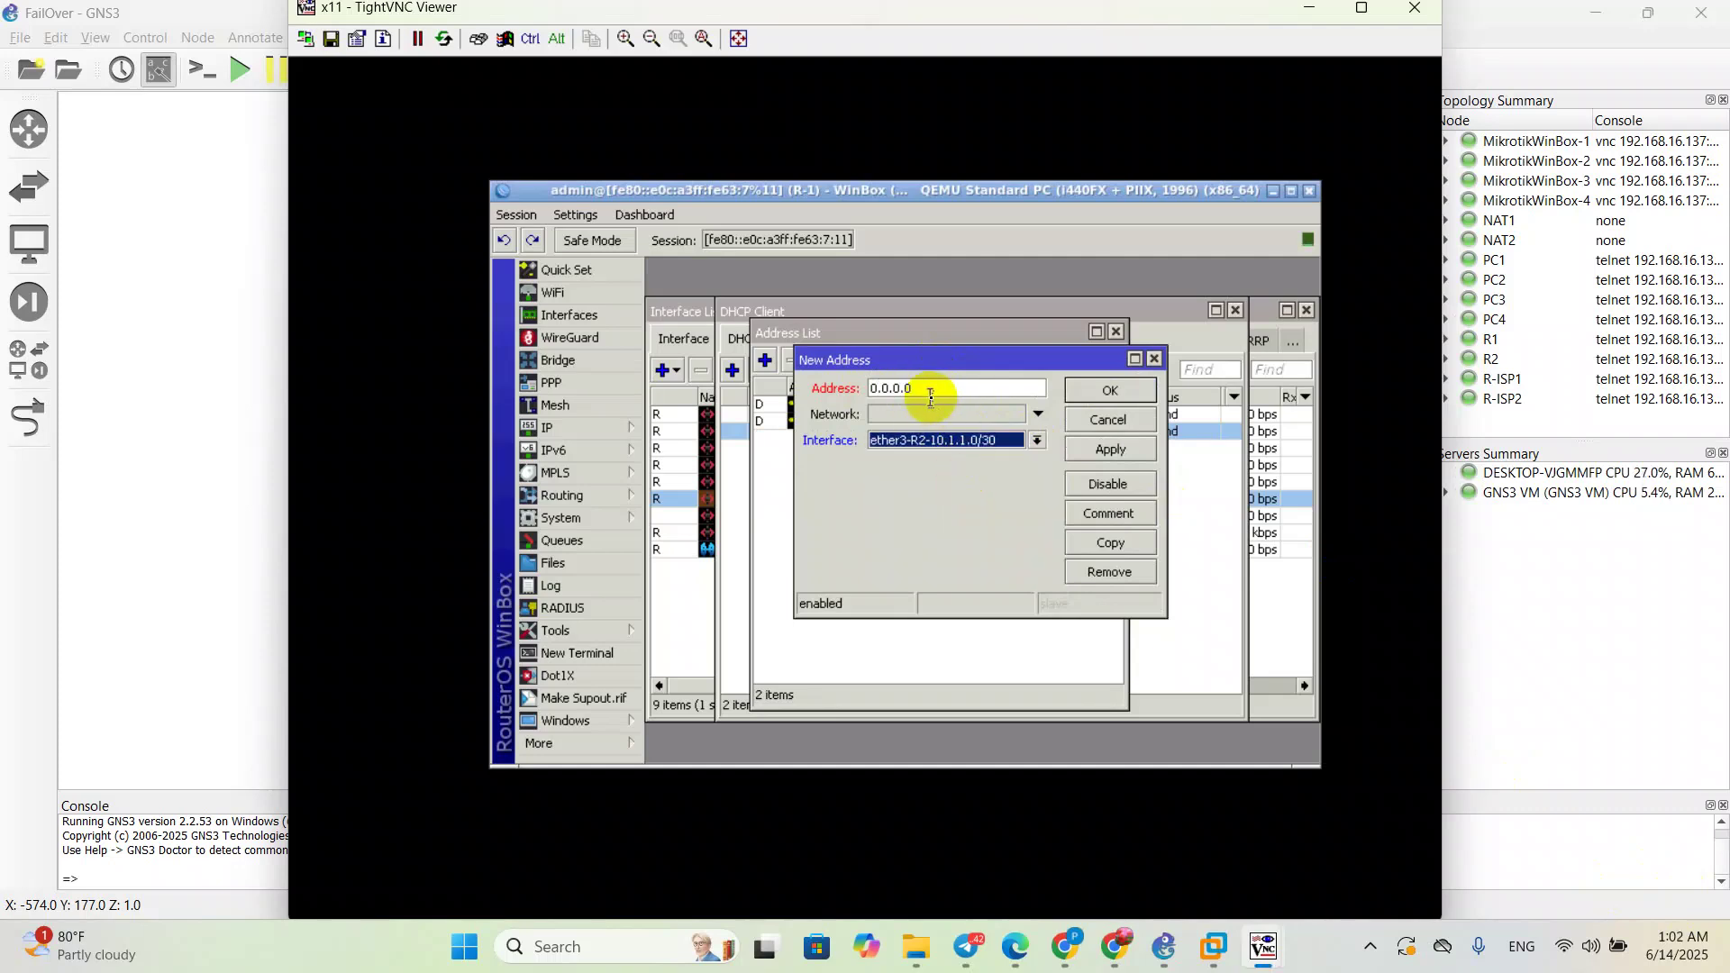
pyautogui.moveTo(912, 388); pyautogui.dragTo(793, 392)
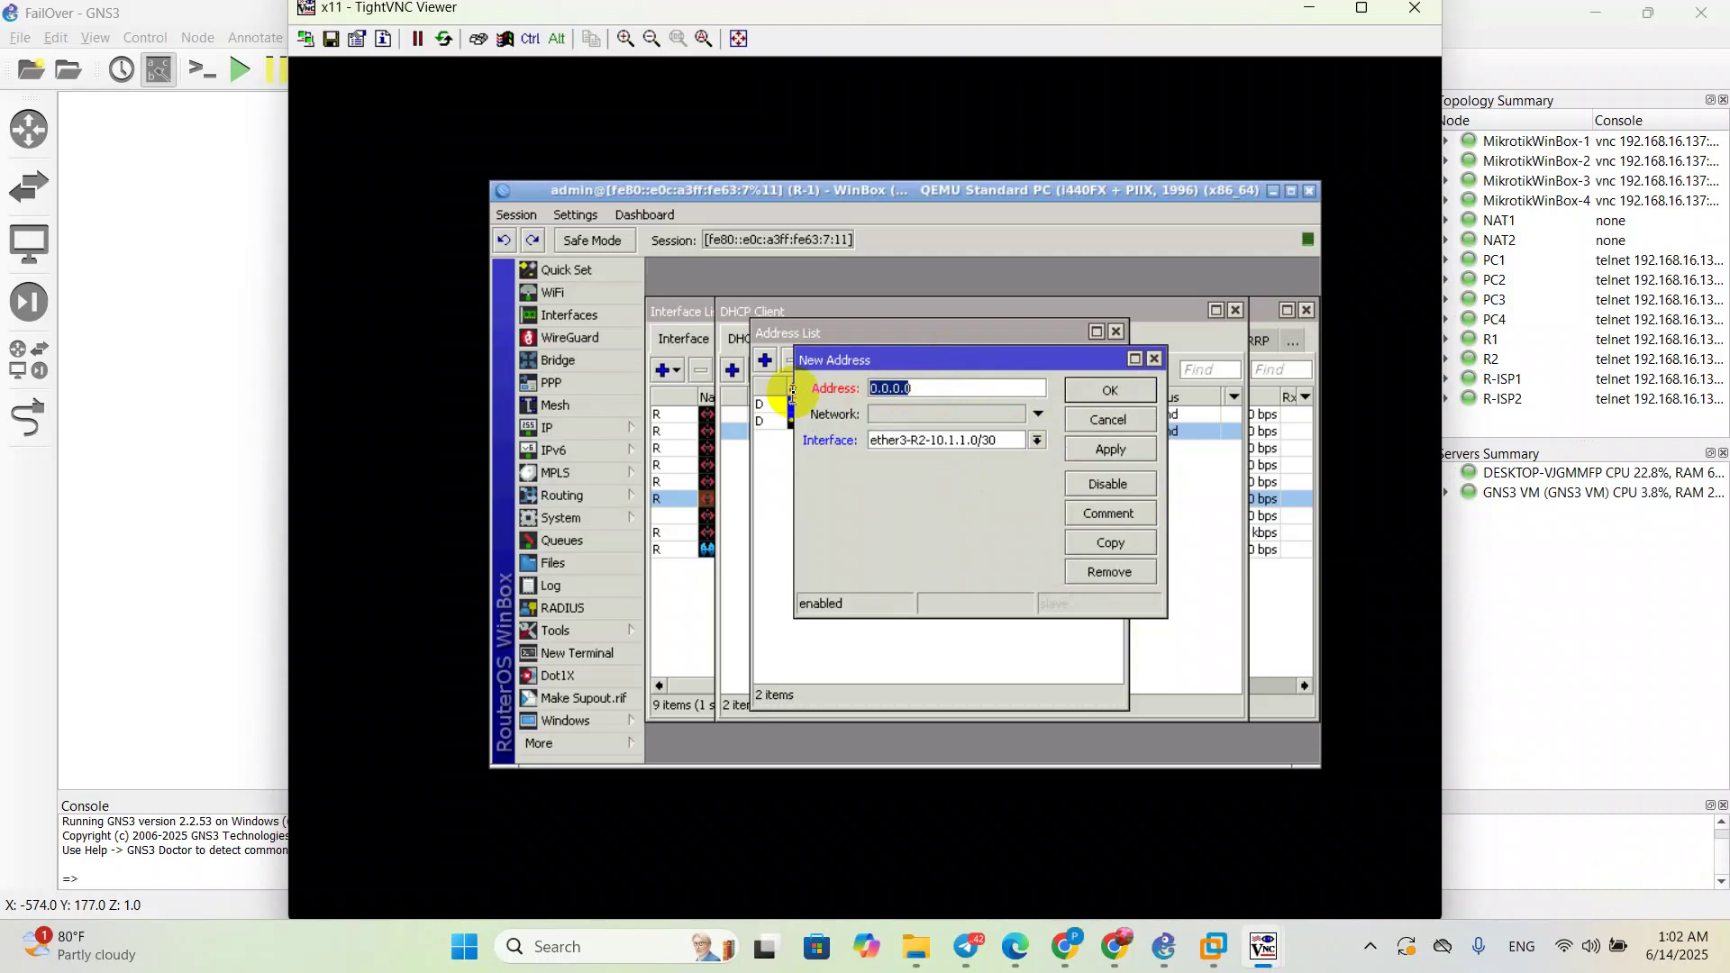
pyautogui.write('10.1.1.1/30')
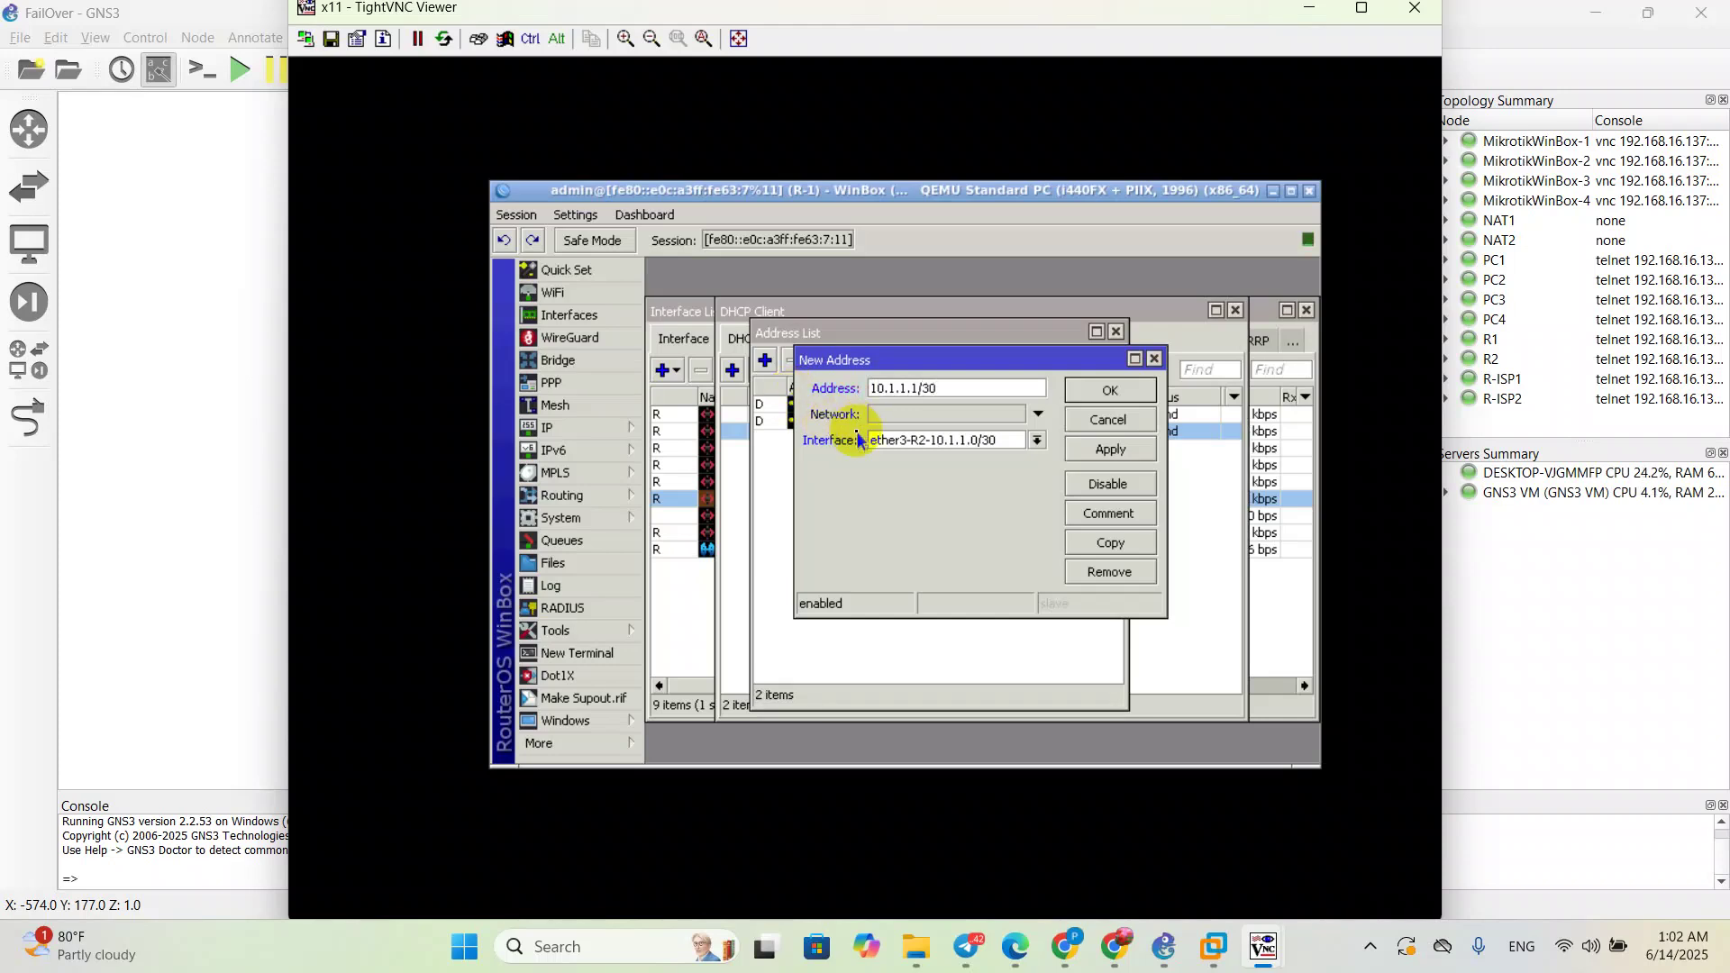
pyautogui.click(1110, 449)
pyautogui.click(1111, 389)
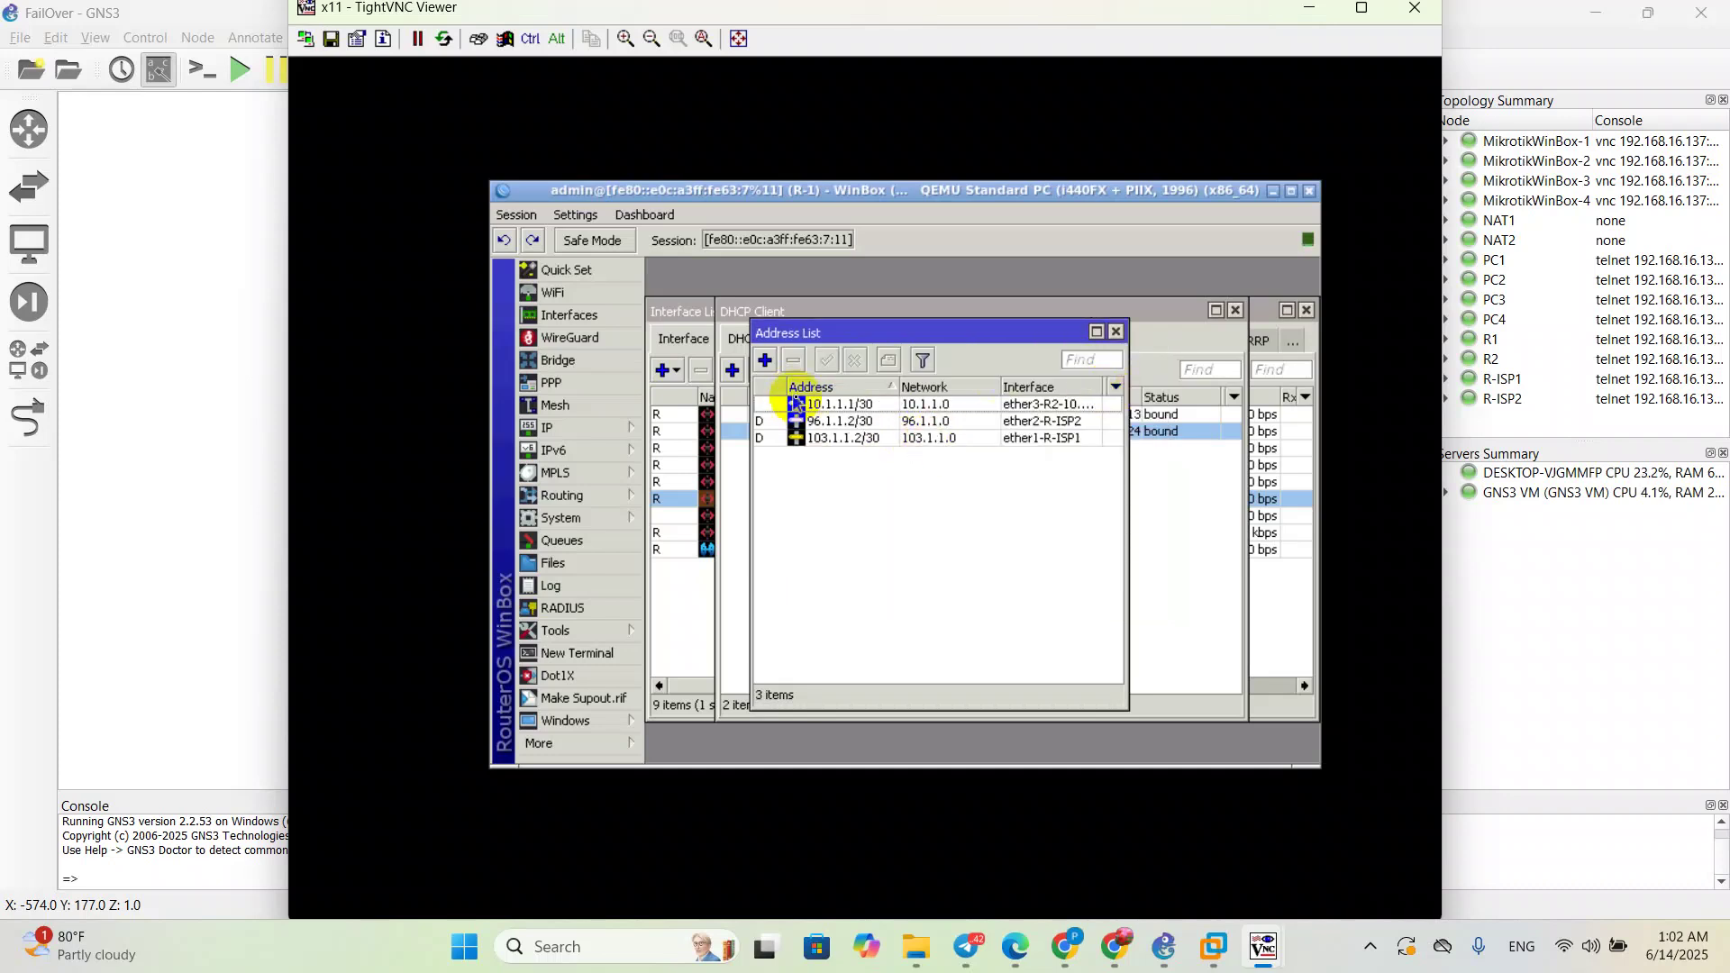
# Step: Add the IP address 10.2.2.1/30 on interface ether4-R2-10.2.2.0/30
pyautogui.click(765, 361)
pyautogui.click(1037, 440)
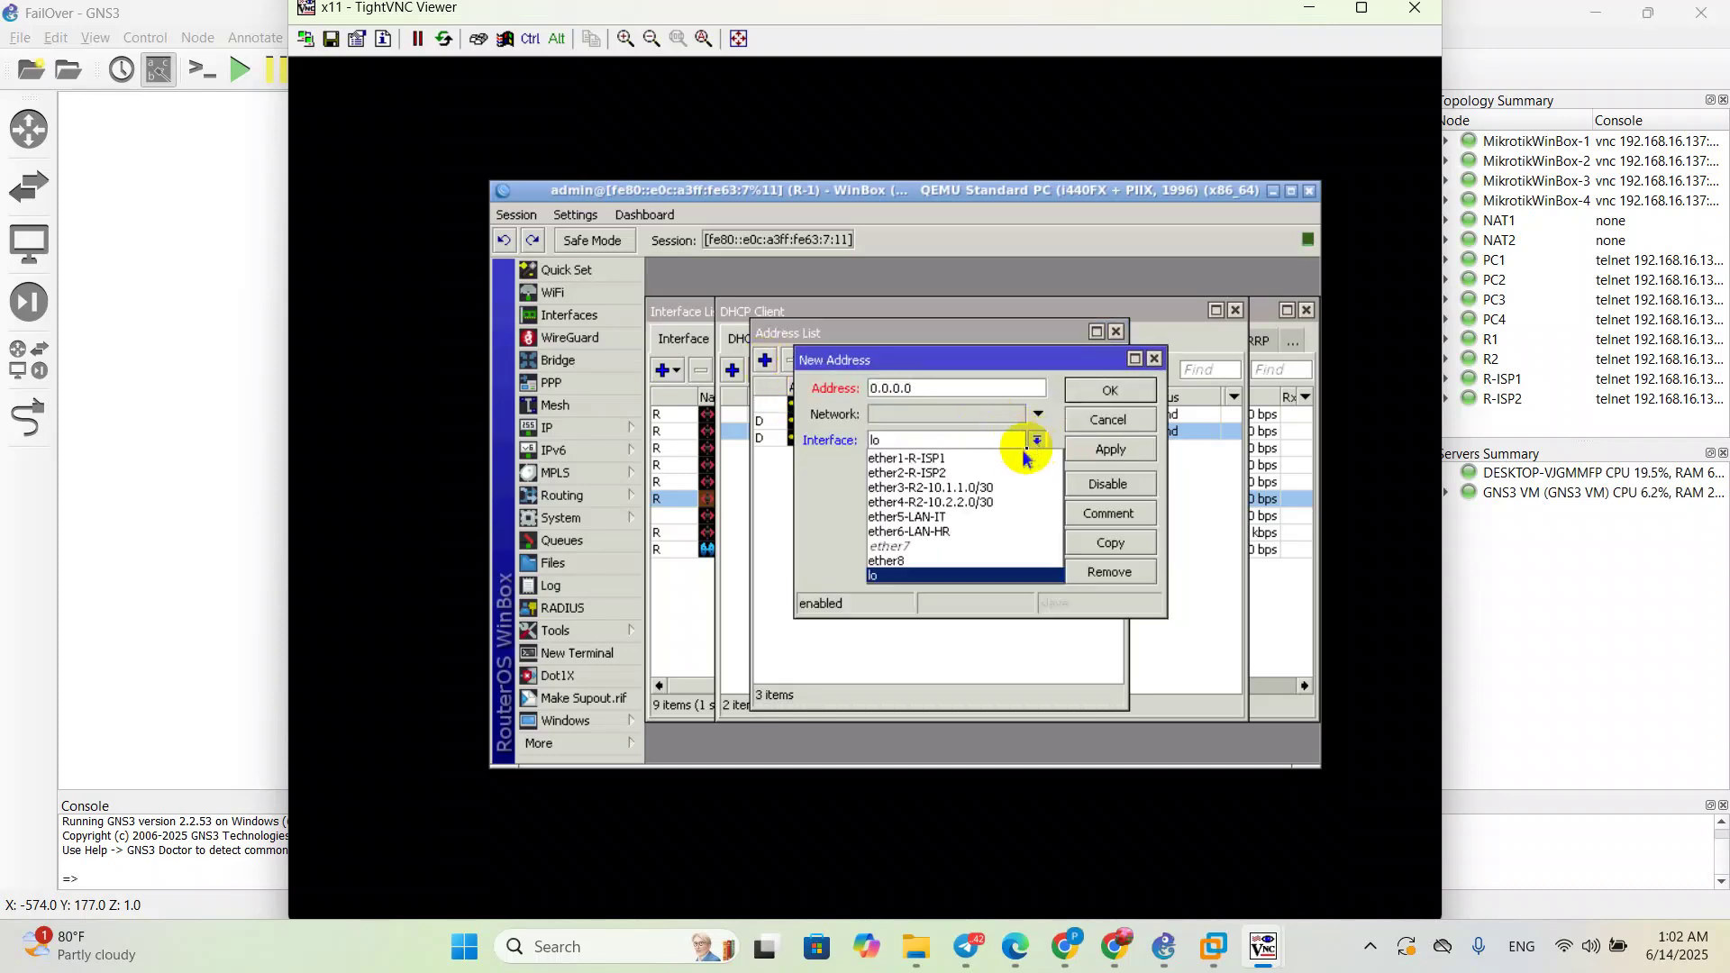
pyautogui.click(978, 501)
pyautogui.doubleClick(947, 396)
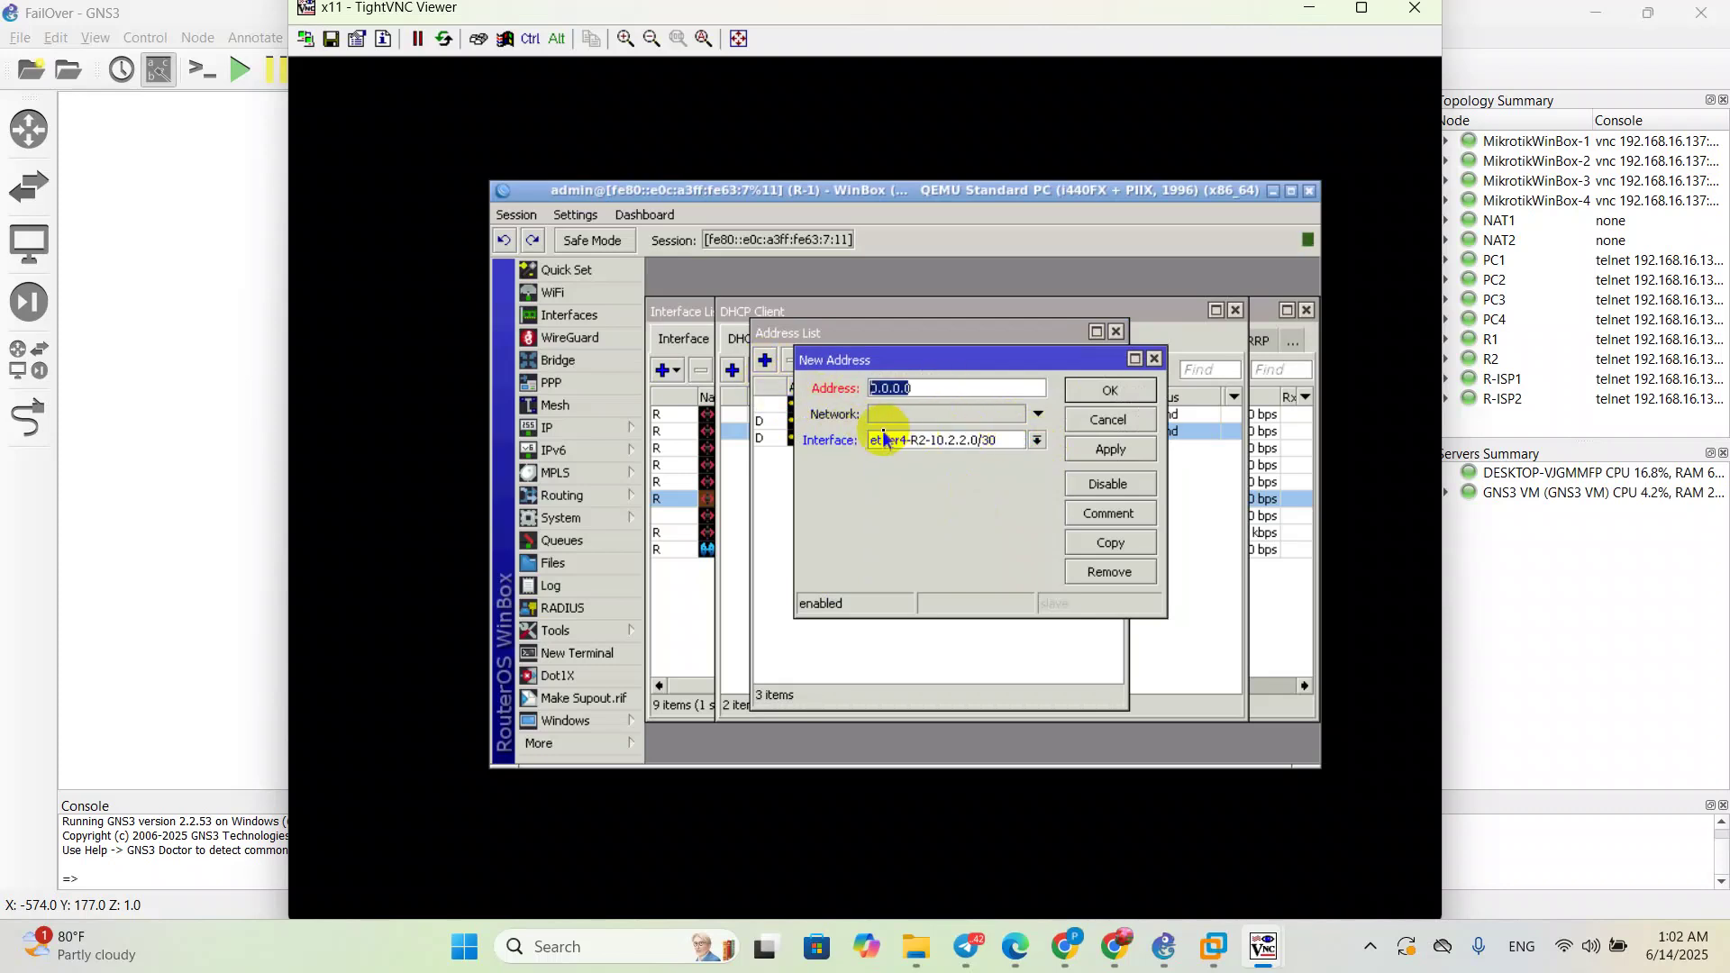
pyautogui.write('10.2.2')
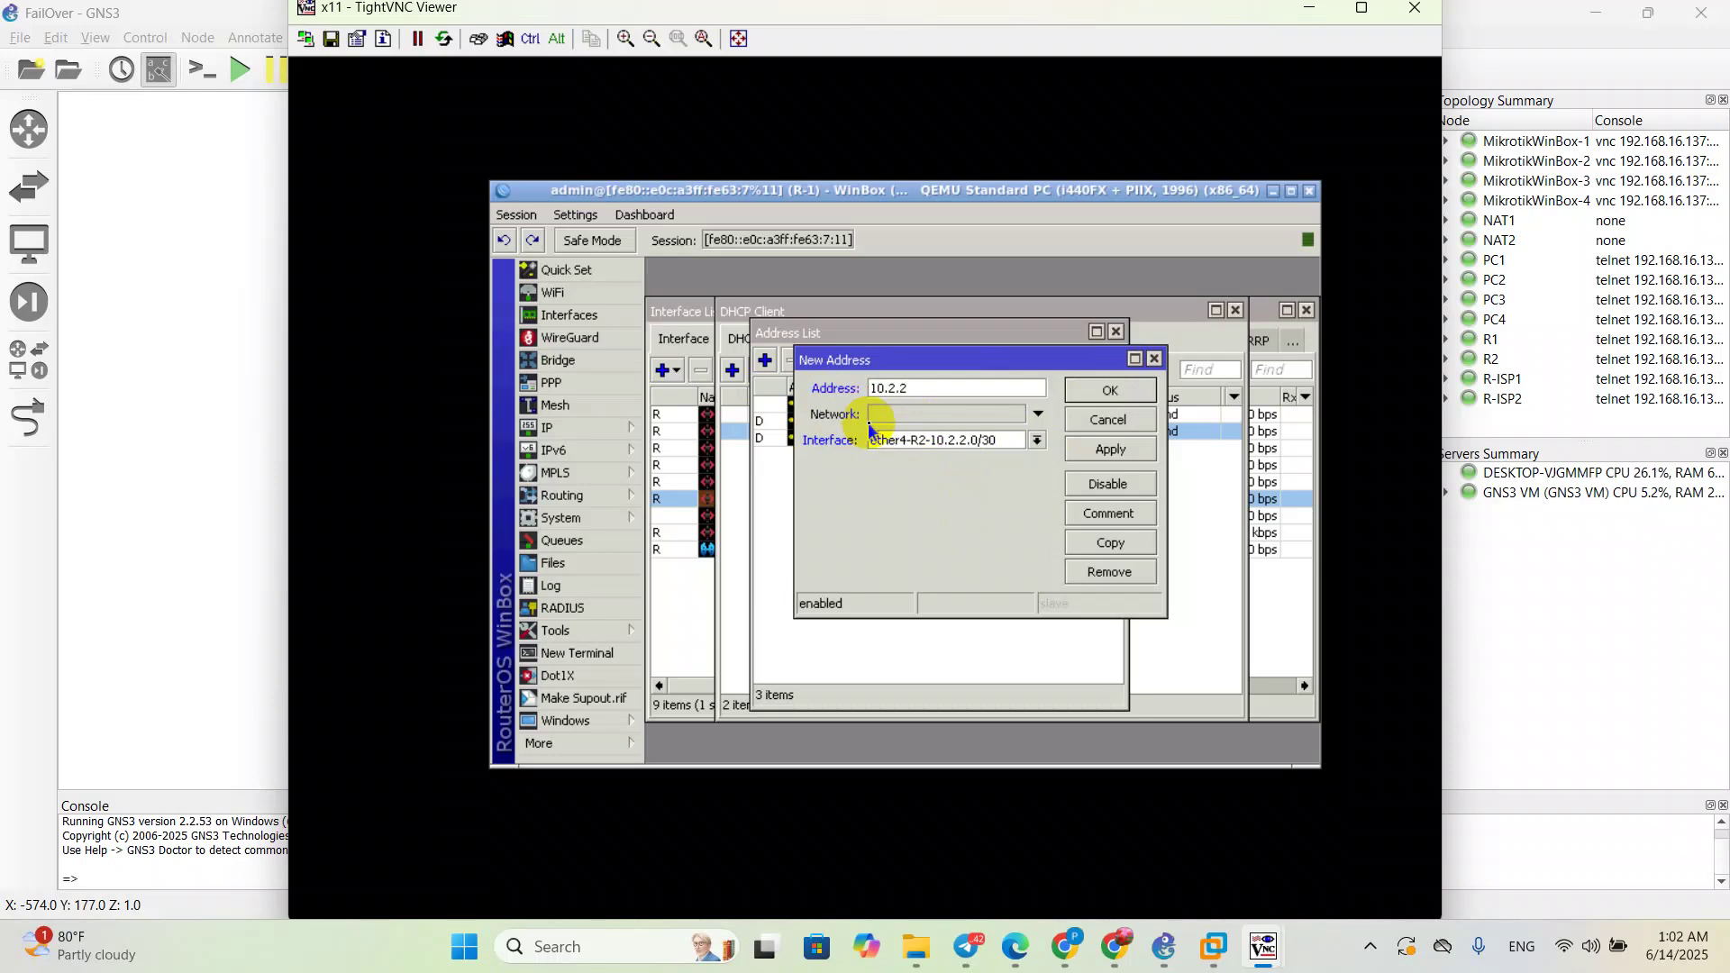
pyautogui.write('.1/30')
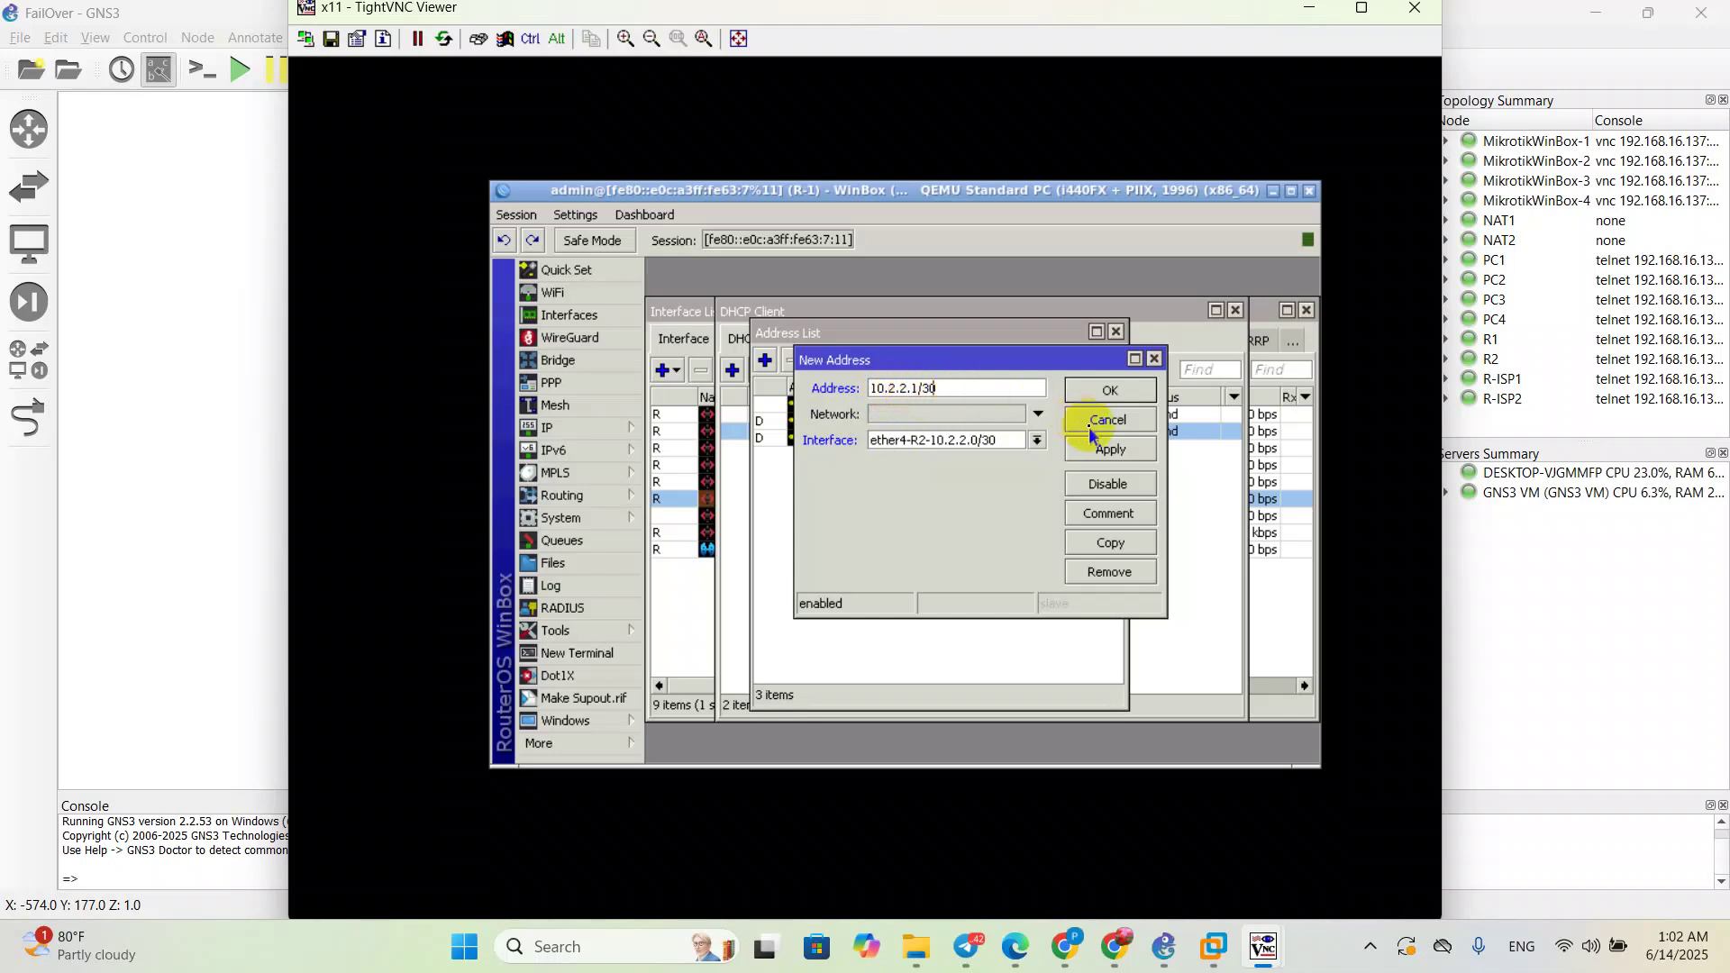
pyautogui.click(1109, 451)
pyautogui.click(1111, 391)
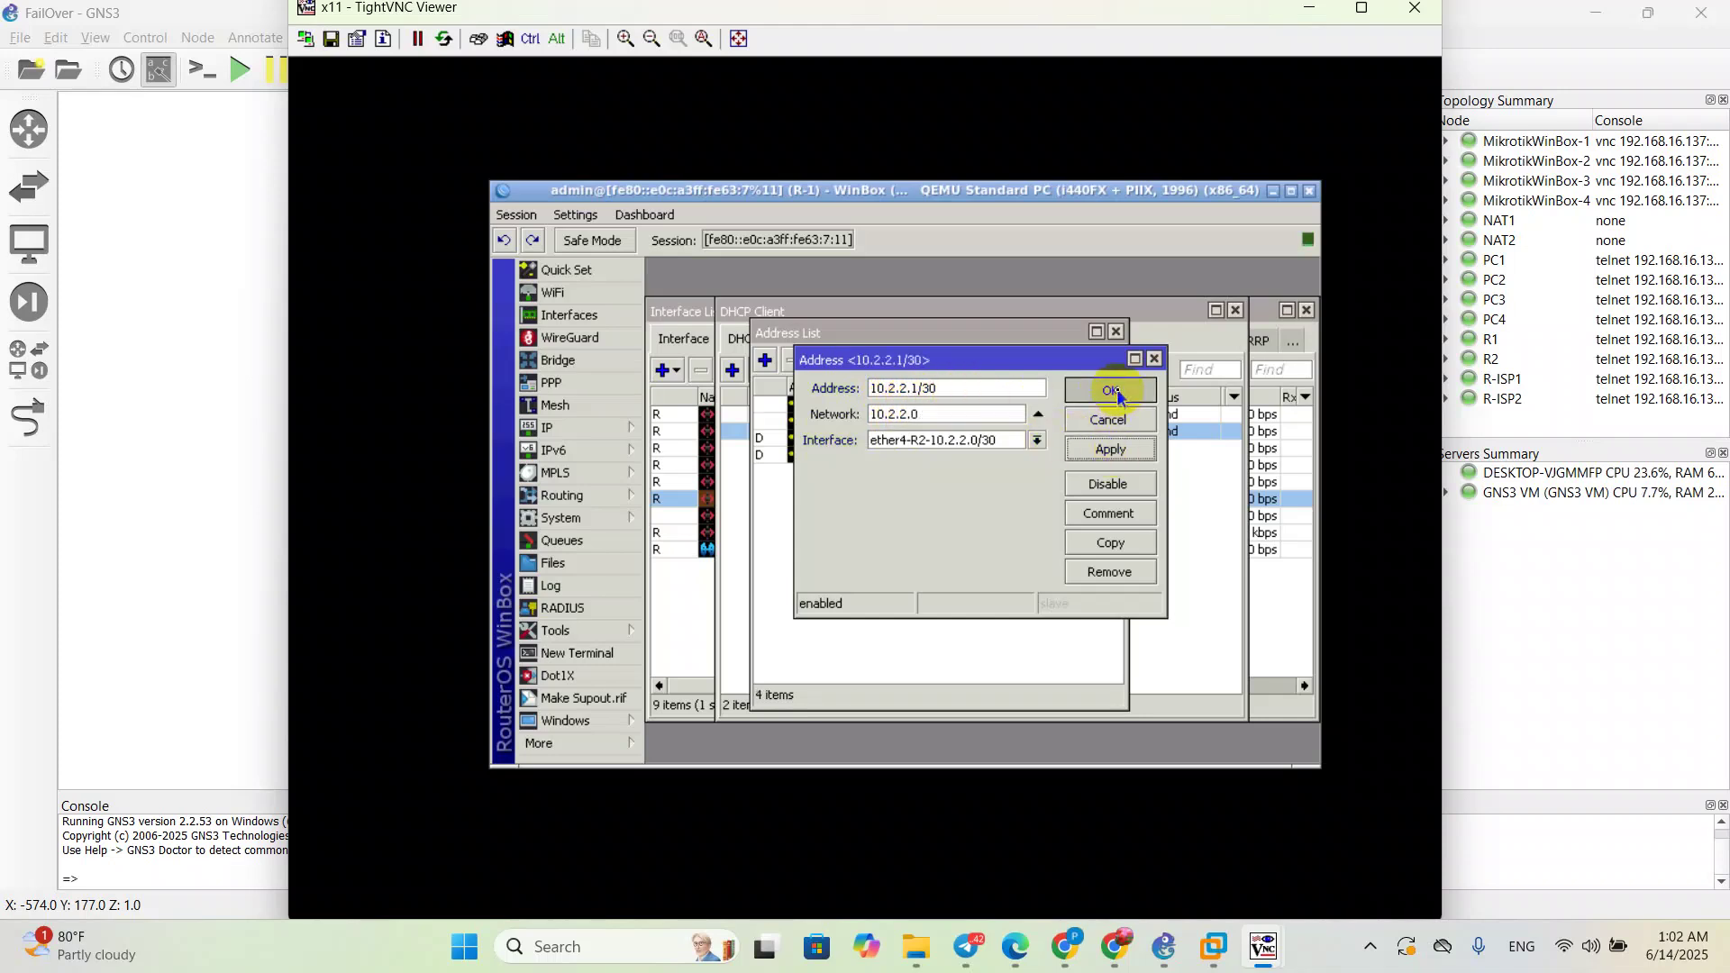
# Step: Add the IP address 192.168.1.1/26 on interface ether5-LAN-IT
pyautogui.click(762, 362)
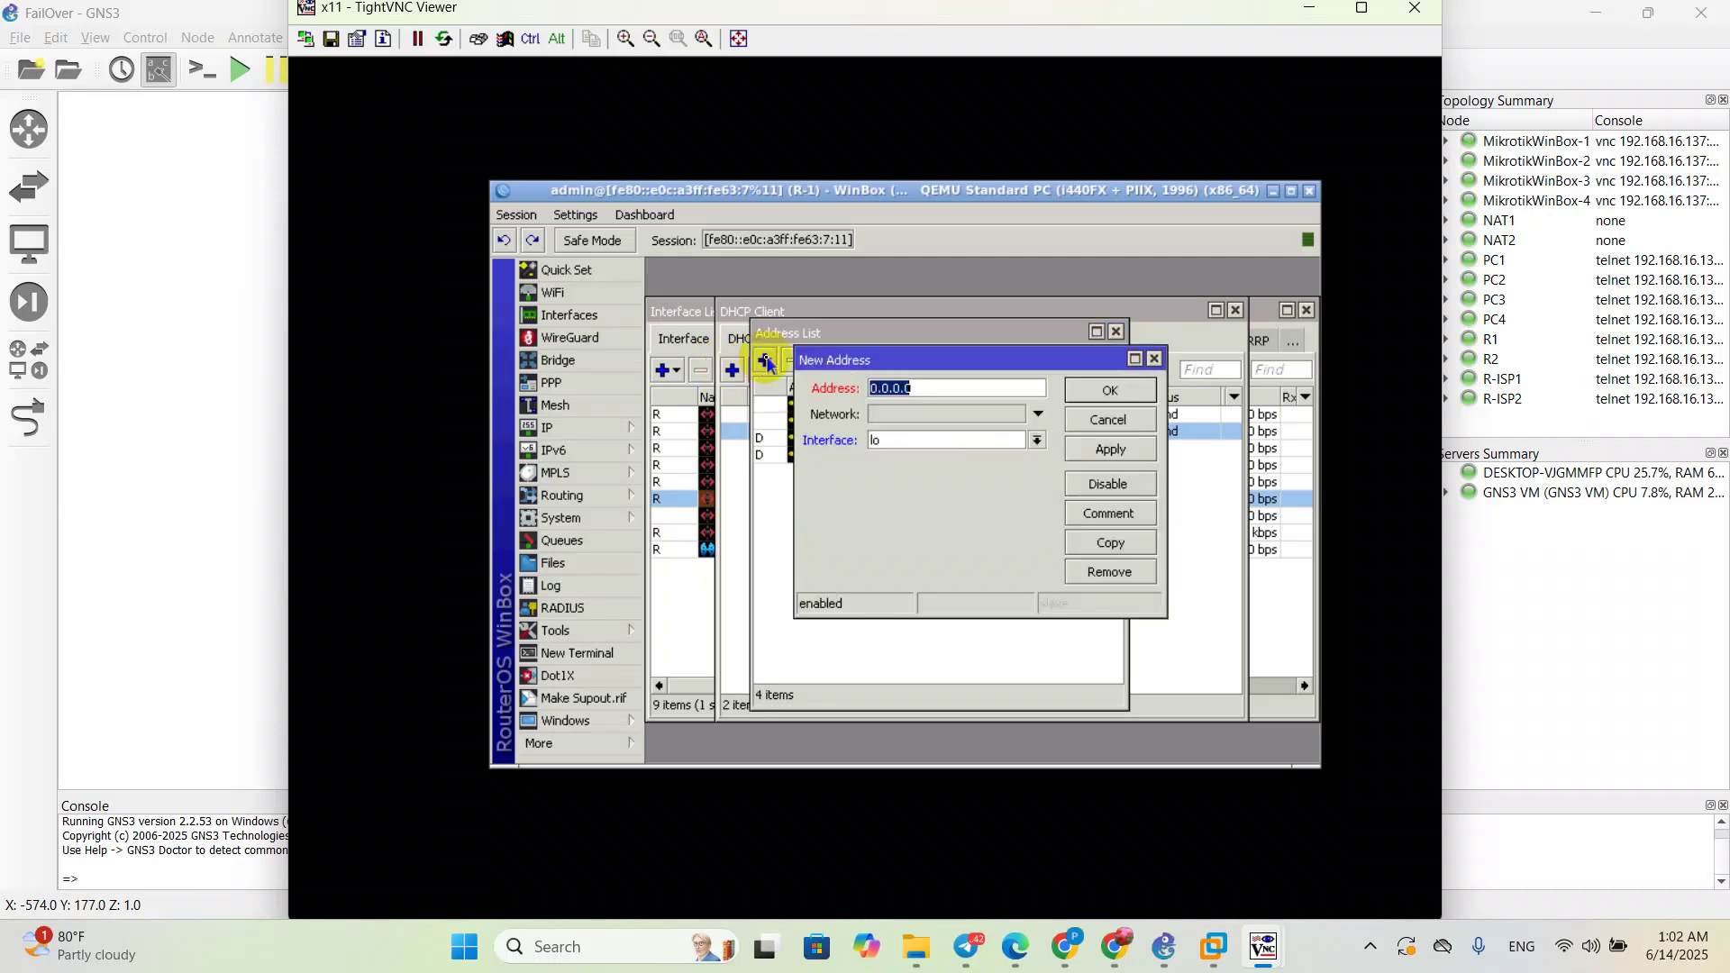
pyautogui.click(984, 442)
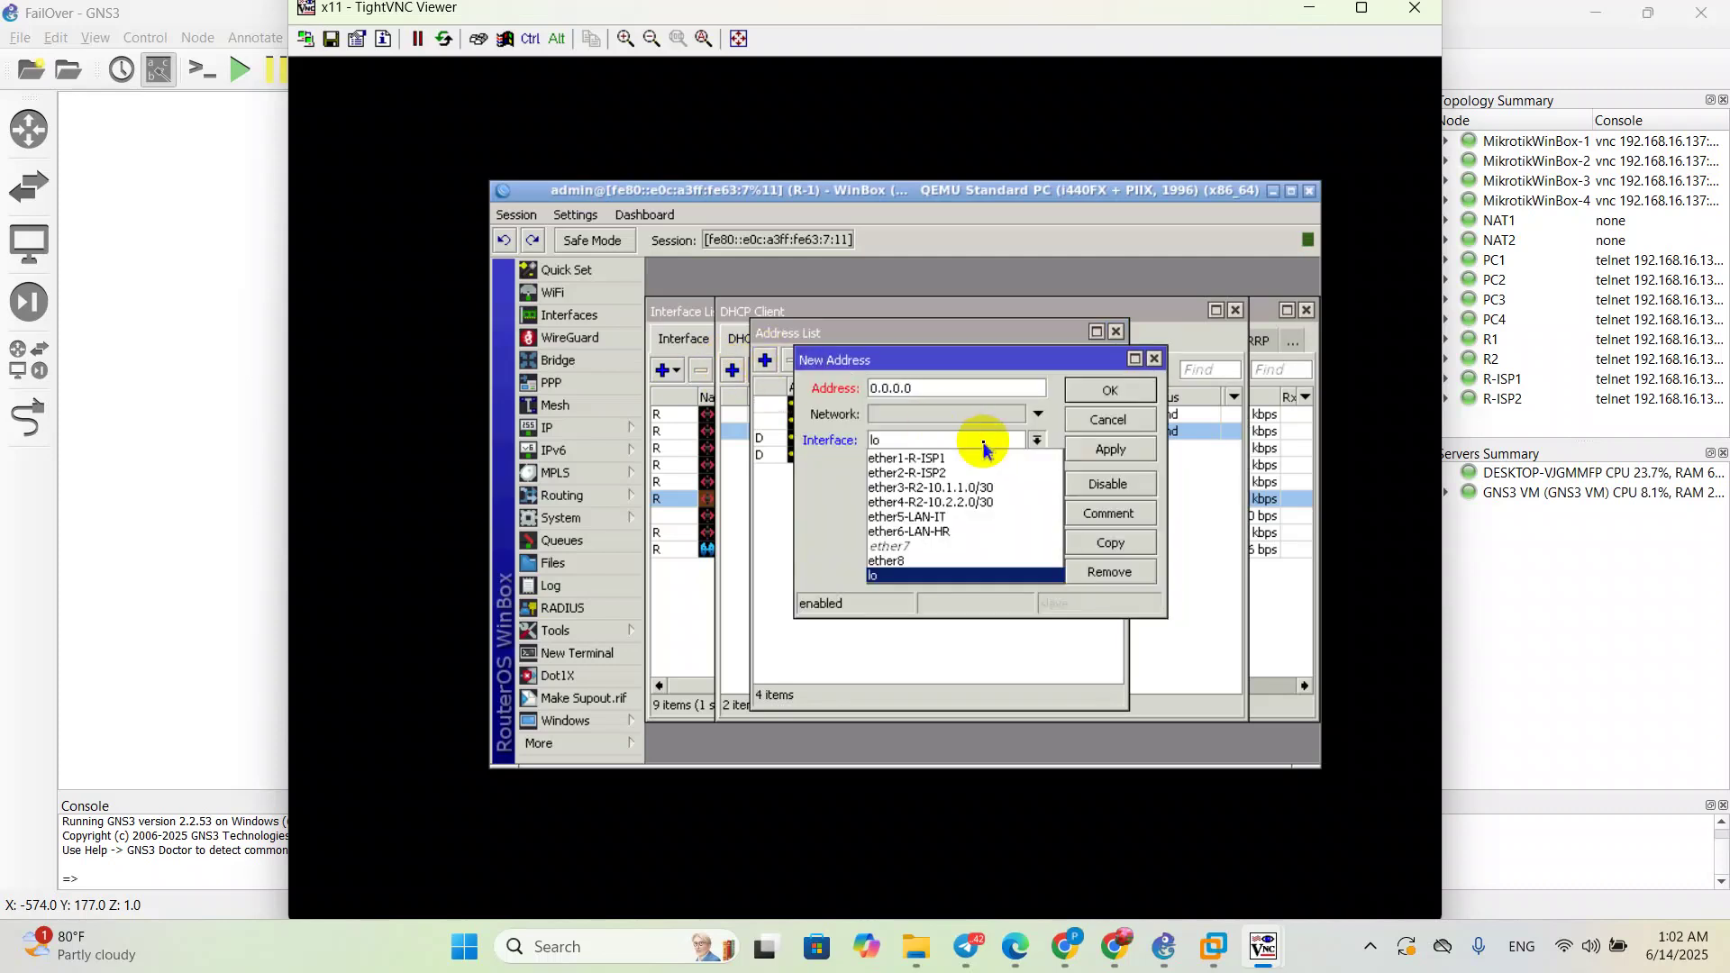
pyautogui.click(936, 517)
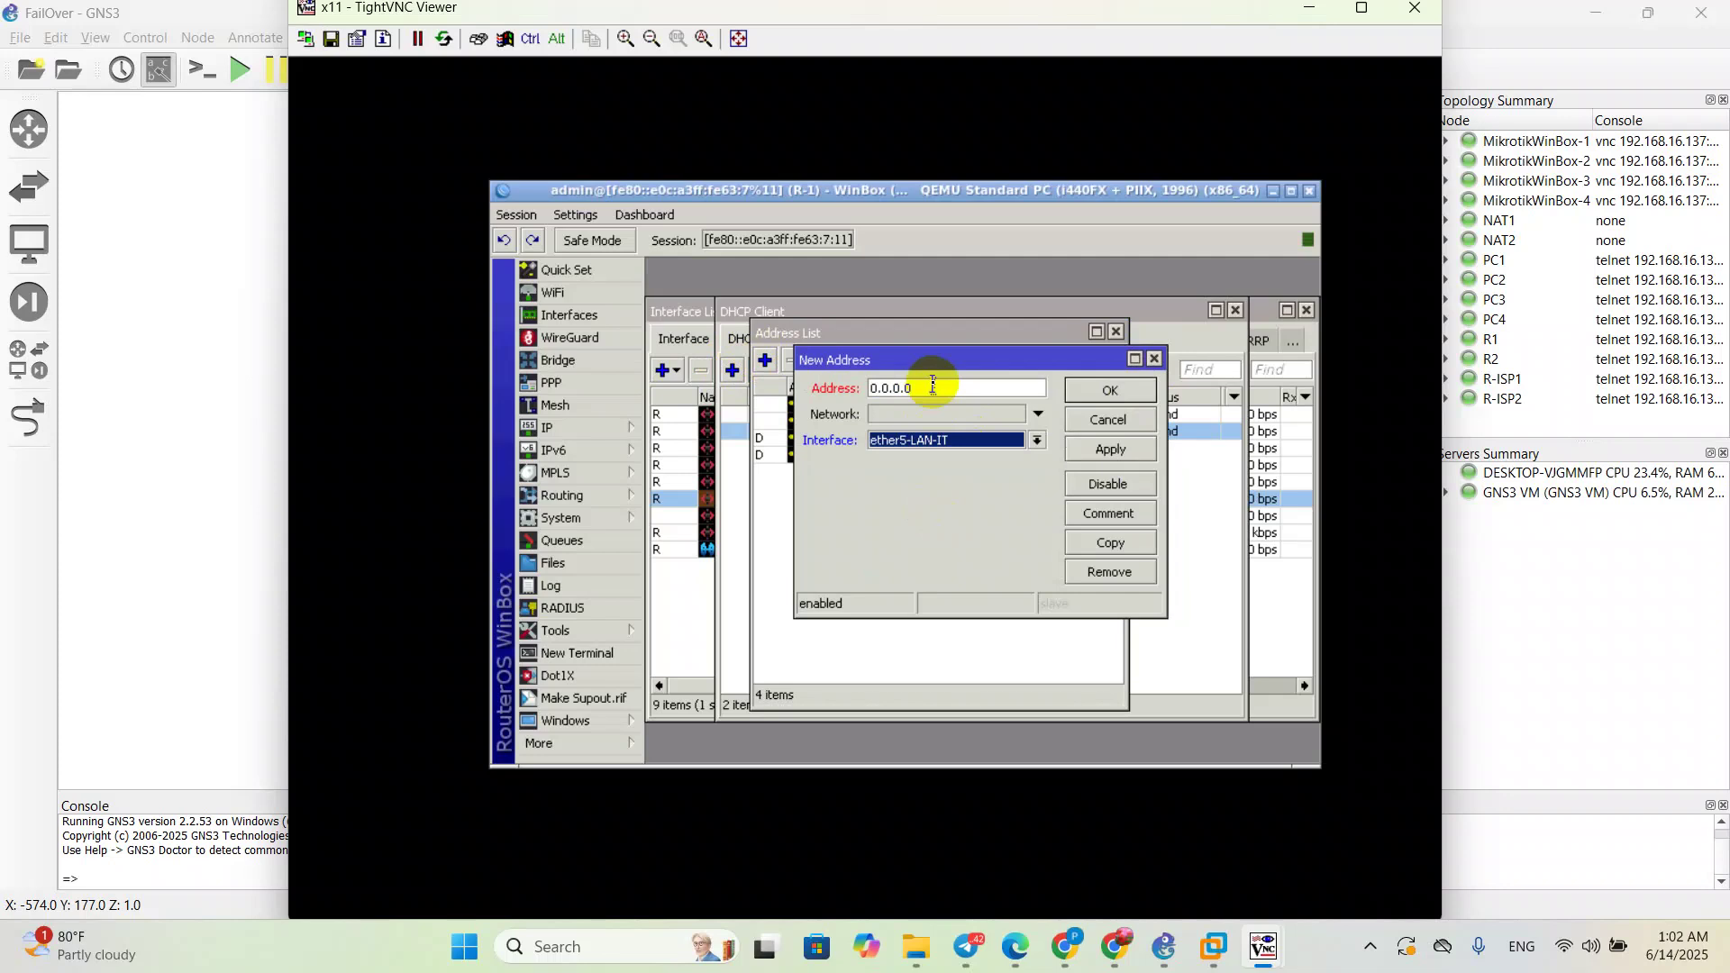
pyautogui.moveTo(932, 386); pyautogui.dragTo(847, 387)
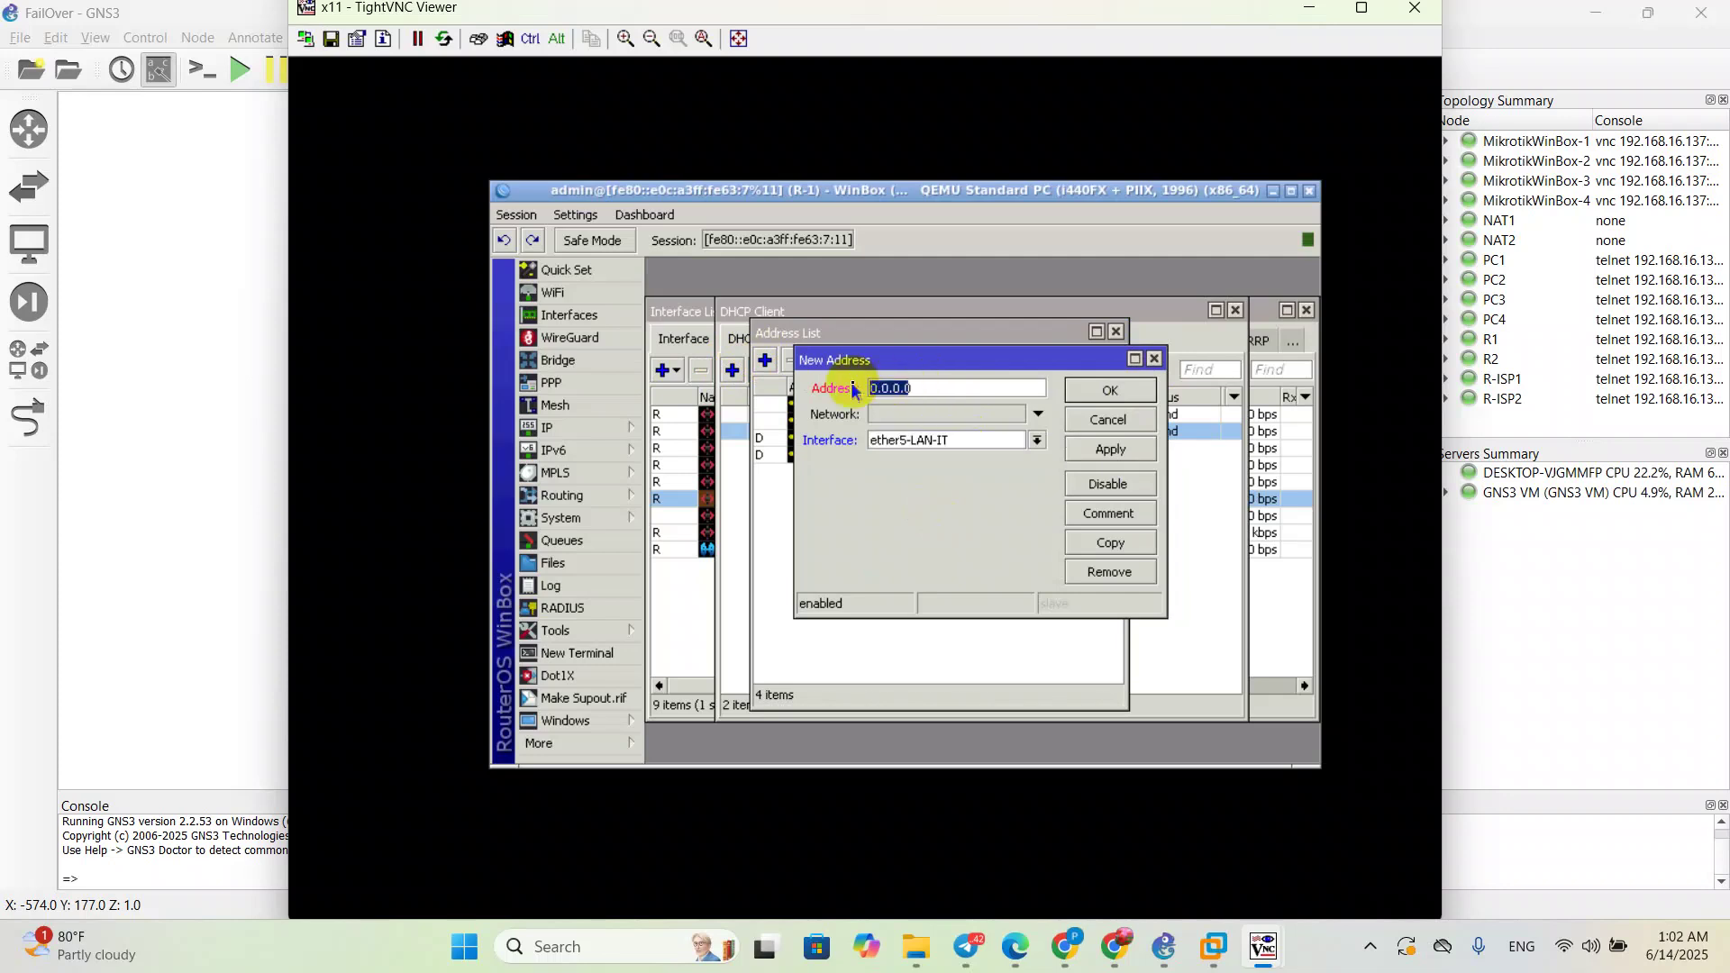
pyautogui.write('192.168.1.1/26')
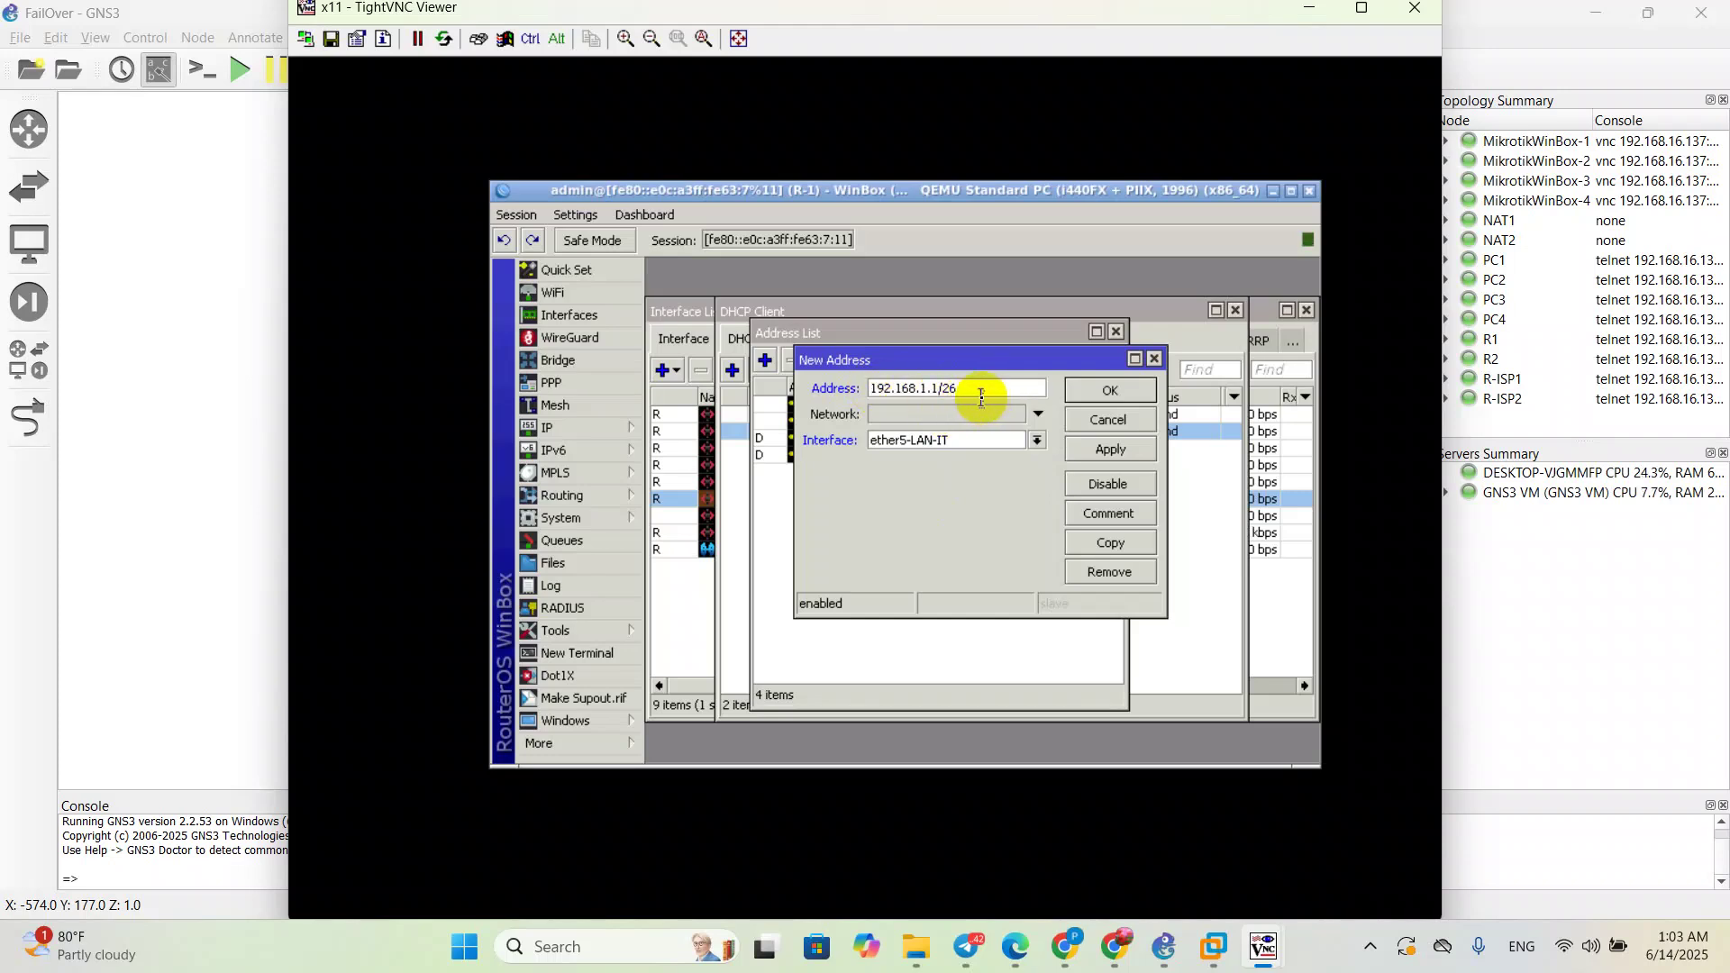
pyautogui.click(1109, 449)
pyautogui.click(1109, 390)
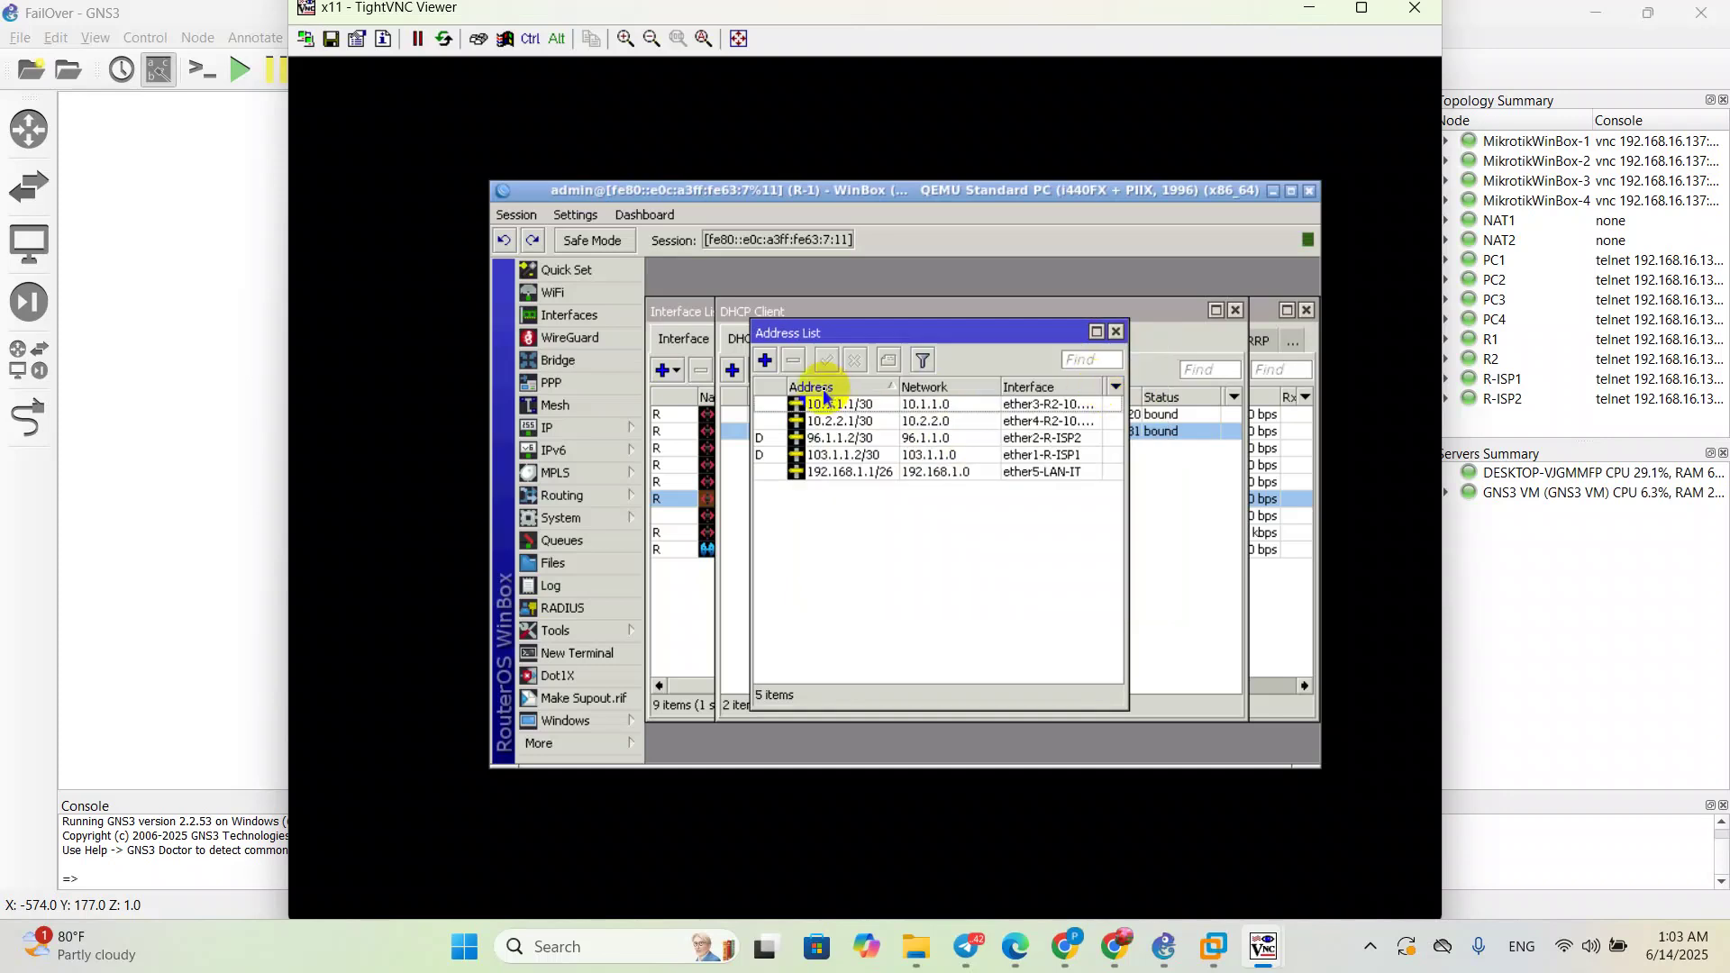
# Step: Add the IP address 192.168.2.1/26 on interface ether6-LAN-HR
pyautogui.click(764, 360)
pyautogui.click(1011, 439)
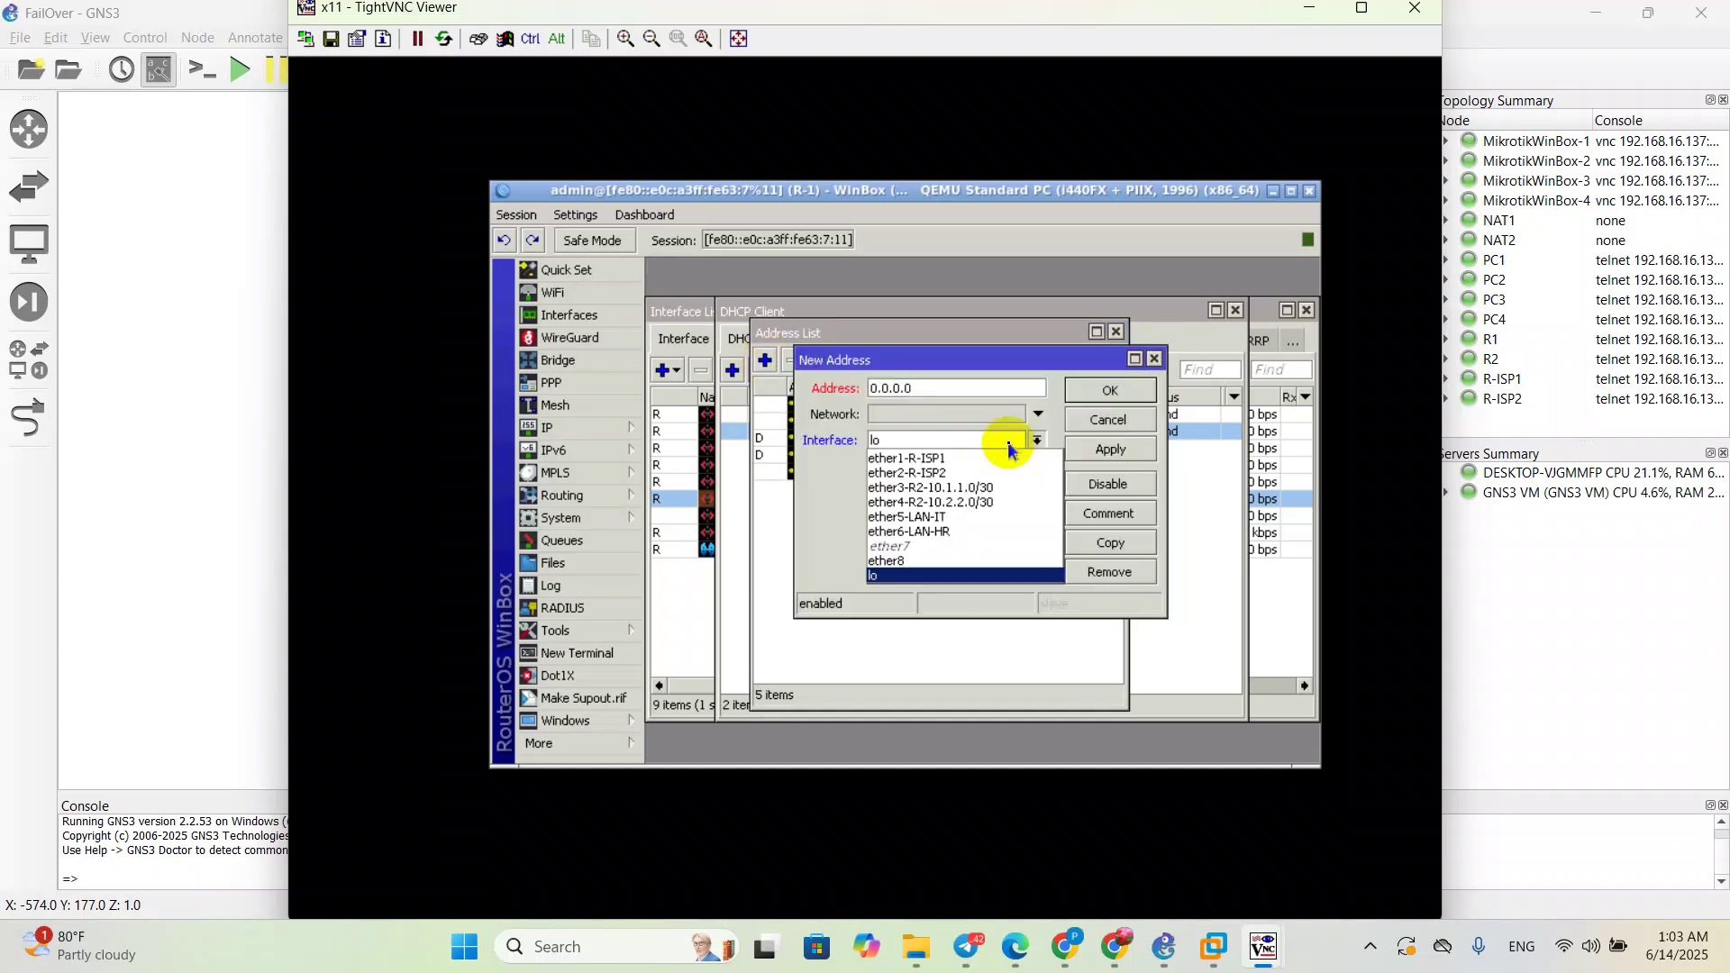
pyautogui.click(973, 530)
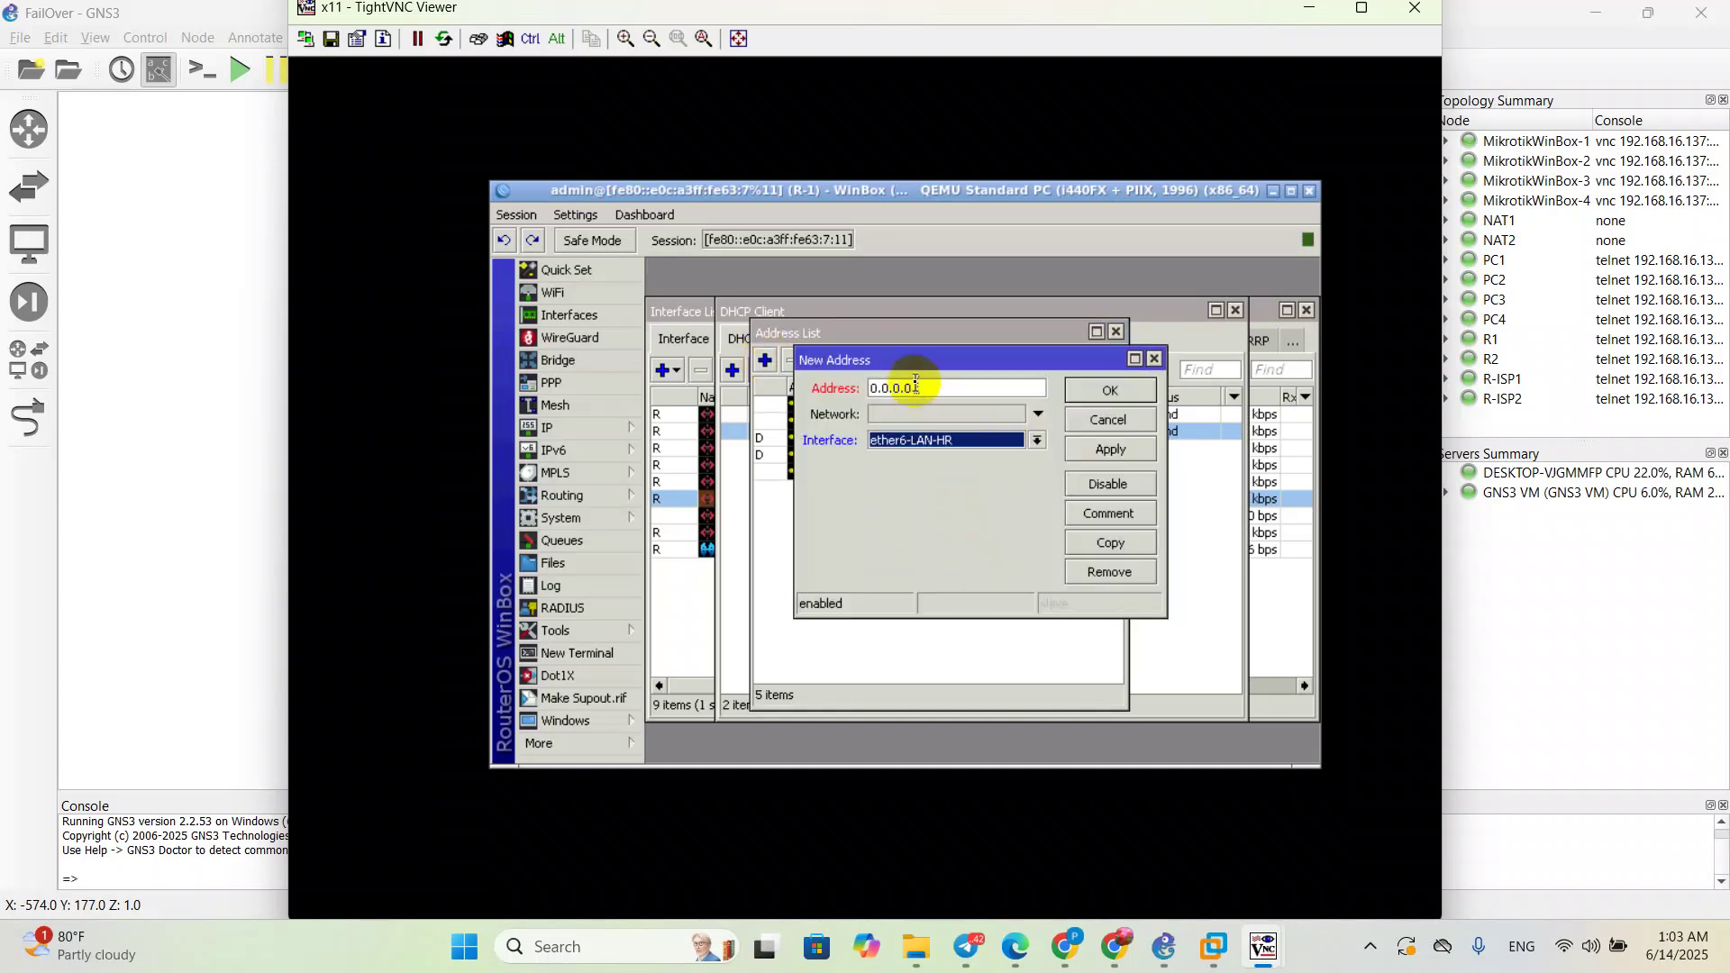
pyautogui.moveTo(915, 388); pyautogui.dragTo(798, 374)
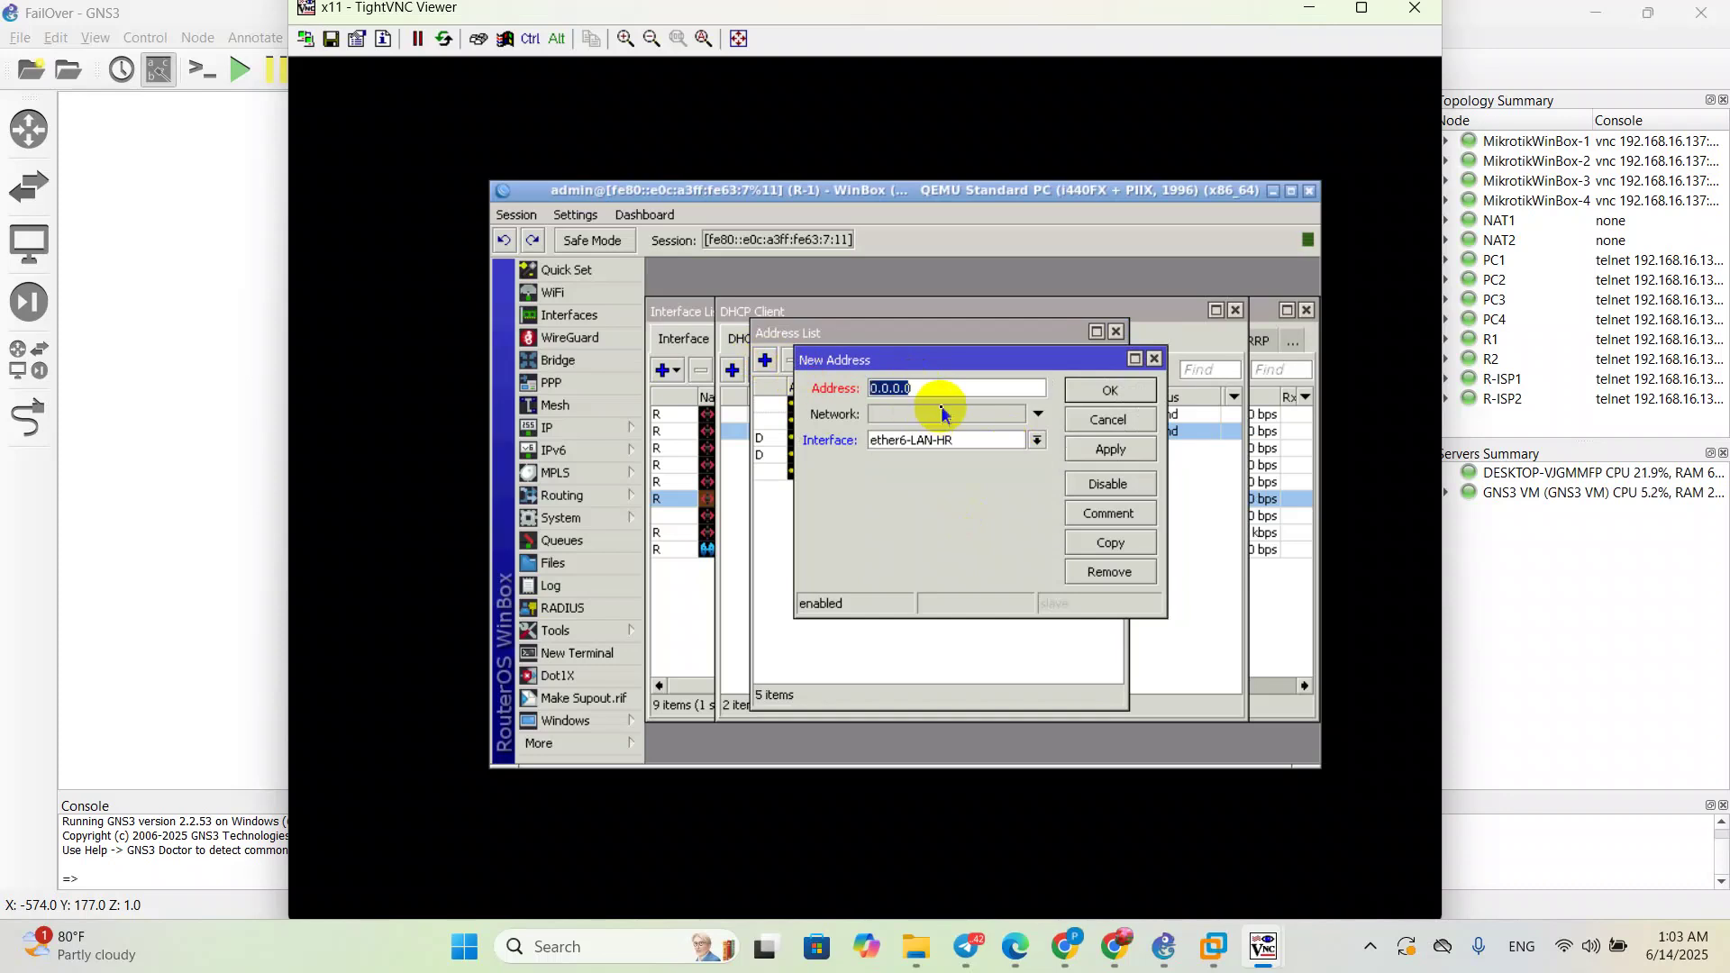
pyautogui.write('192.168.2.1/26')
pyautogui.click(1103, 451)
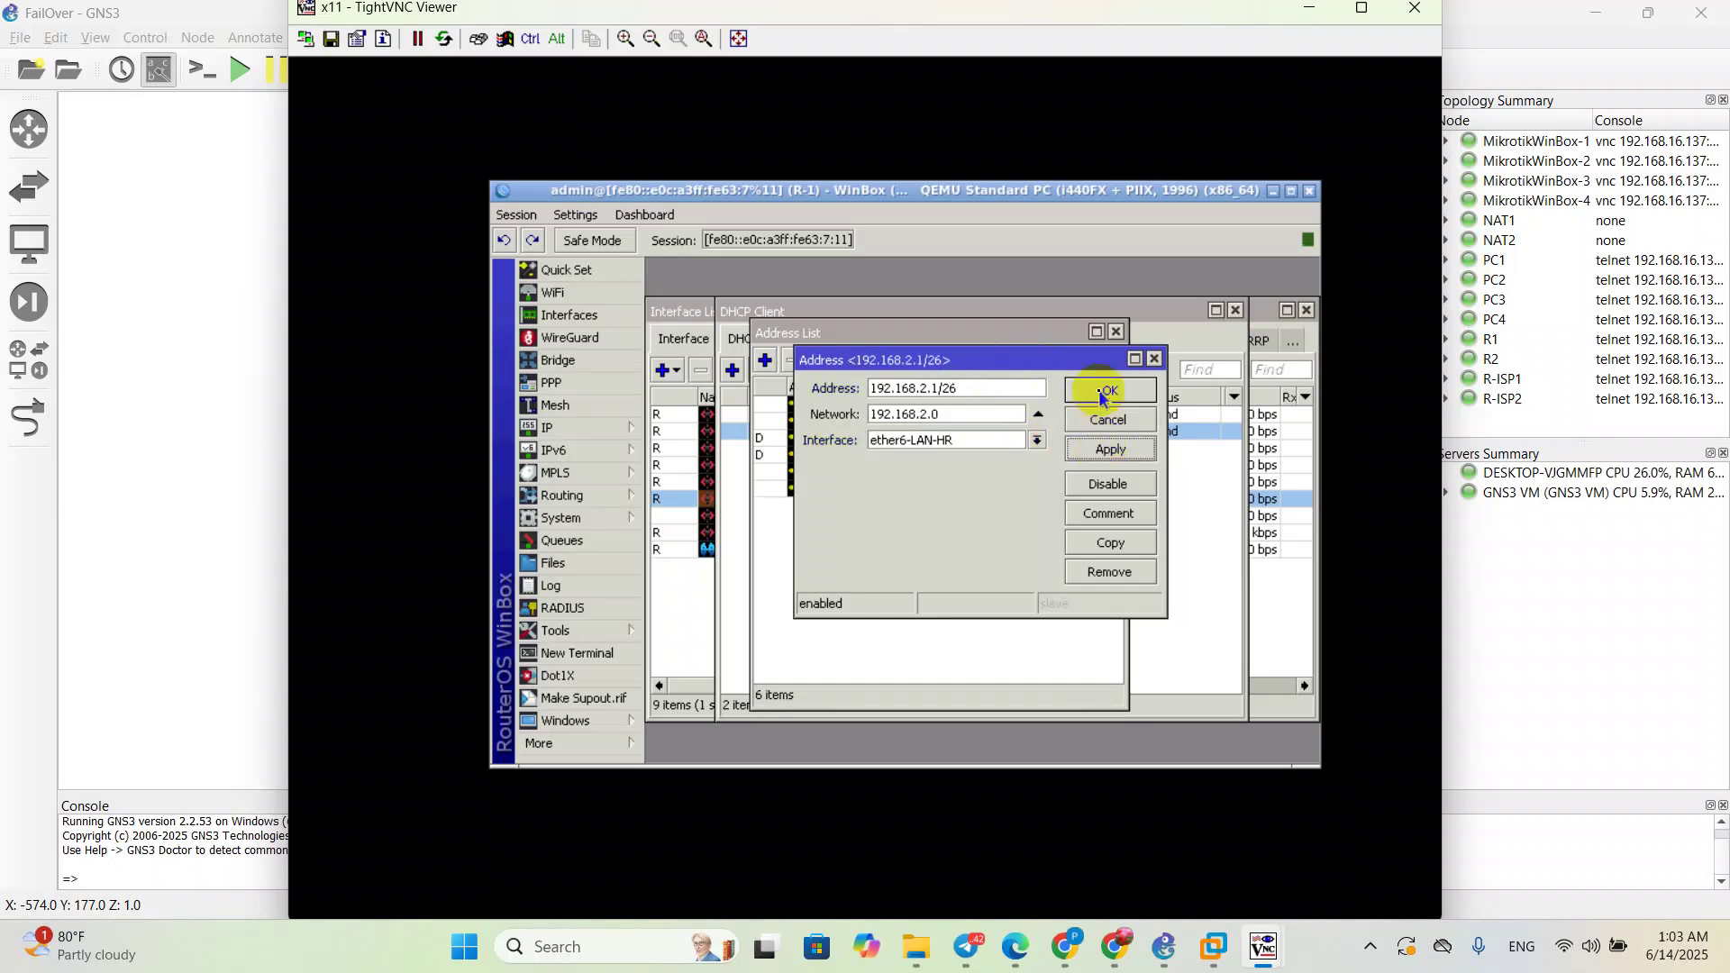
pyautogui.click(1110, 389)
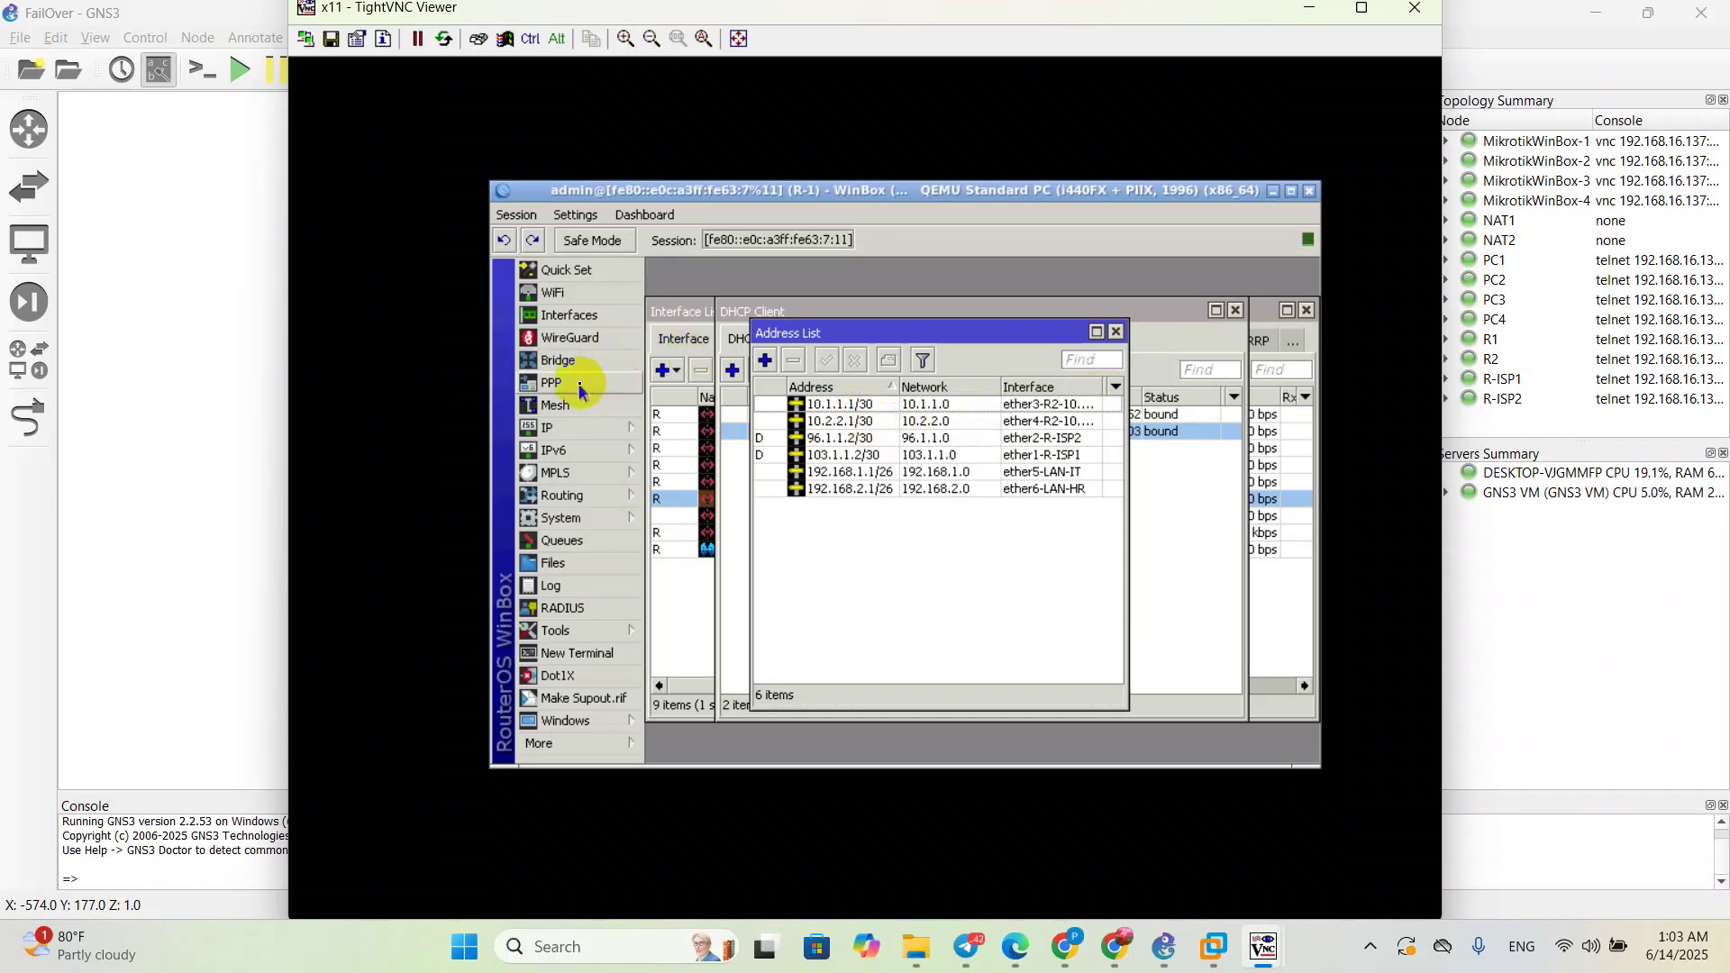
# Step: Add a firewall NAT rule on R-1 with chain srcnat and action masquerade
pyautogui.click(585, 433)
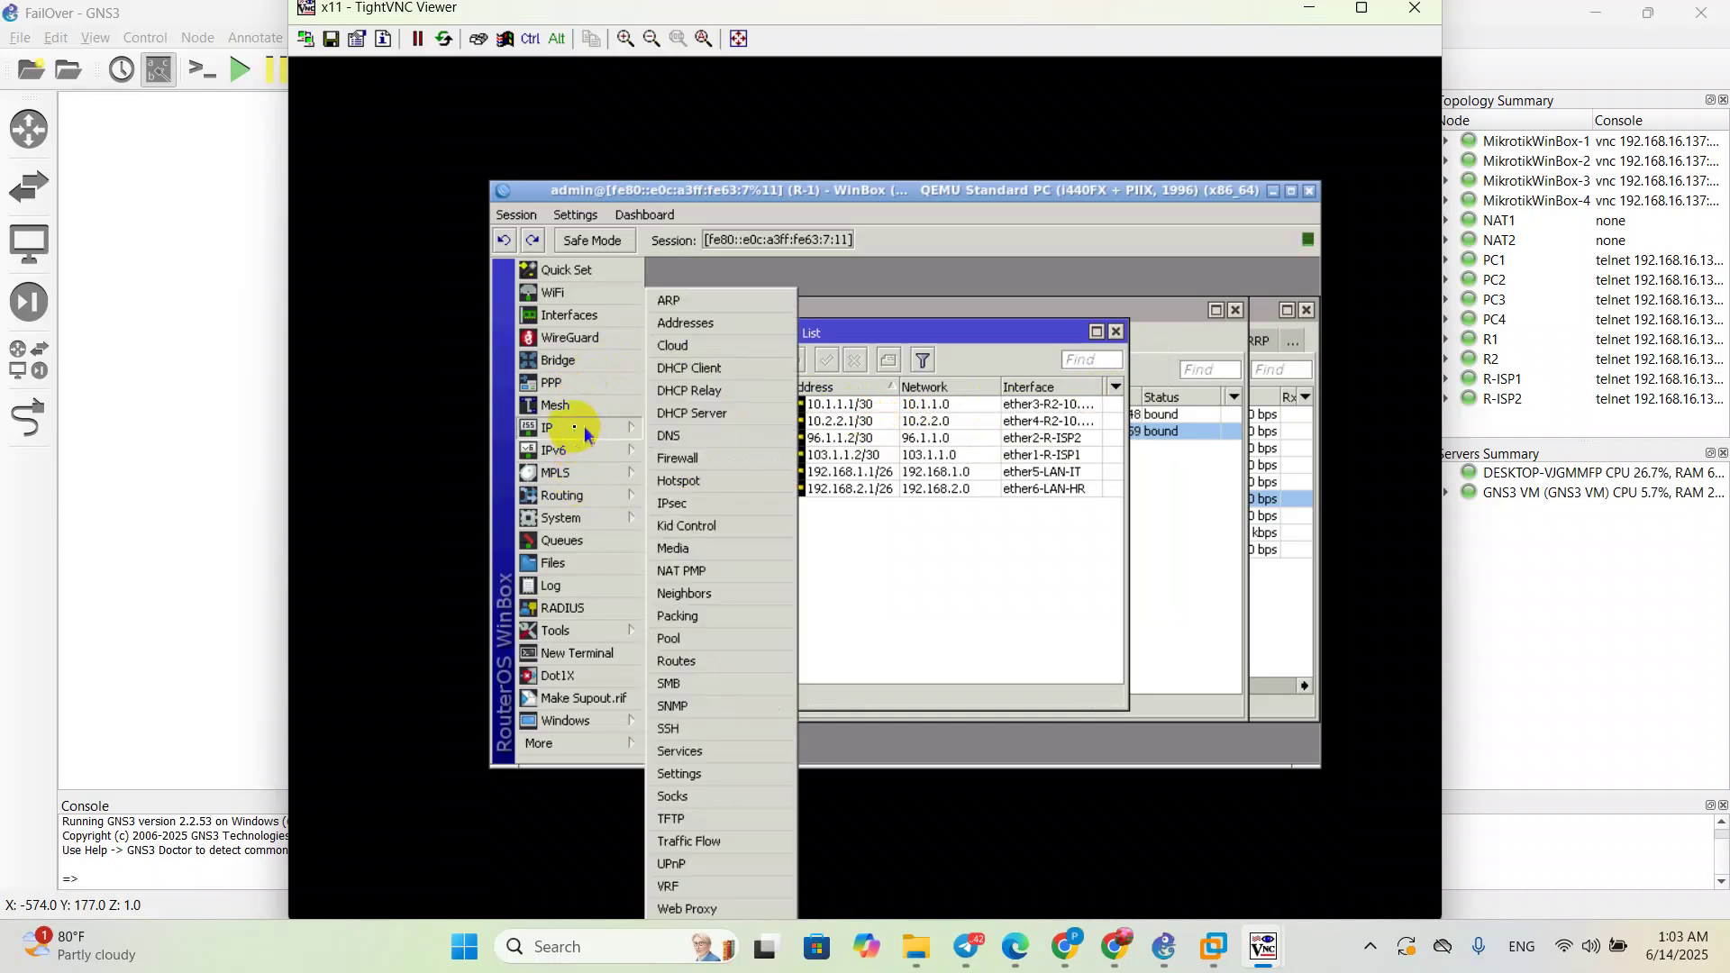
pyautogui.click(690, 458)
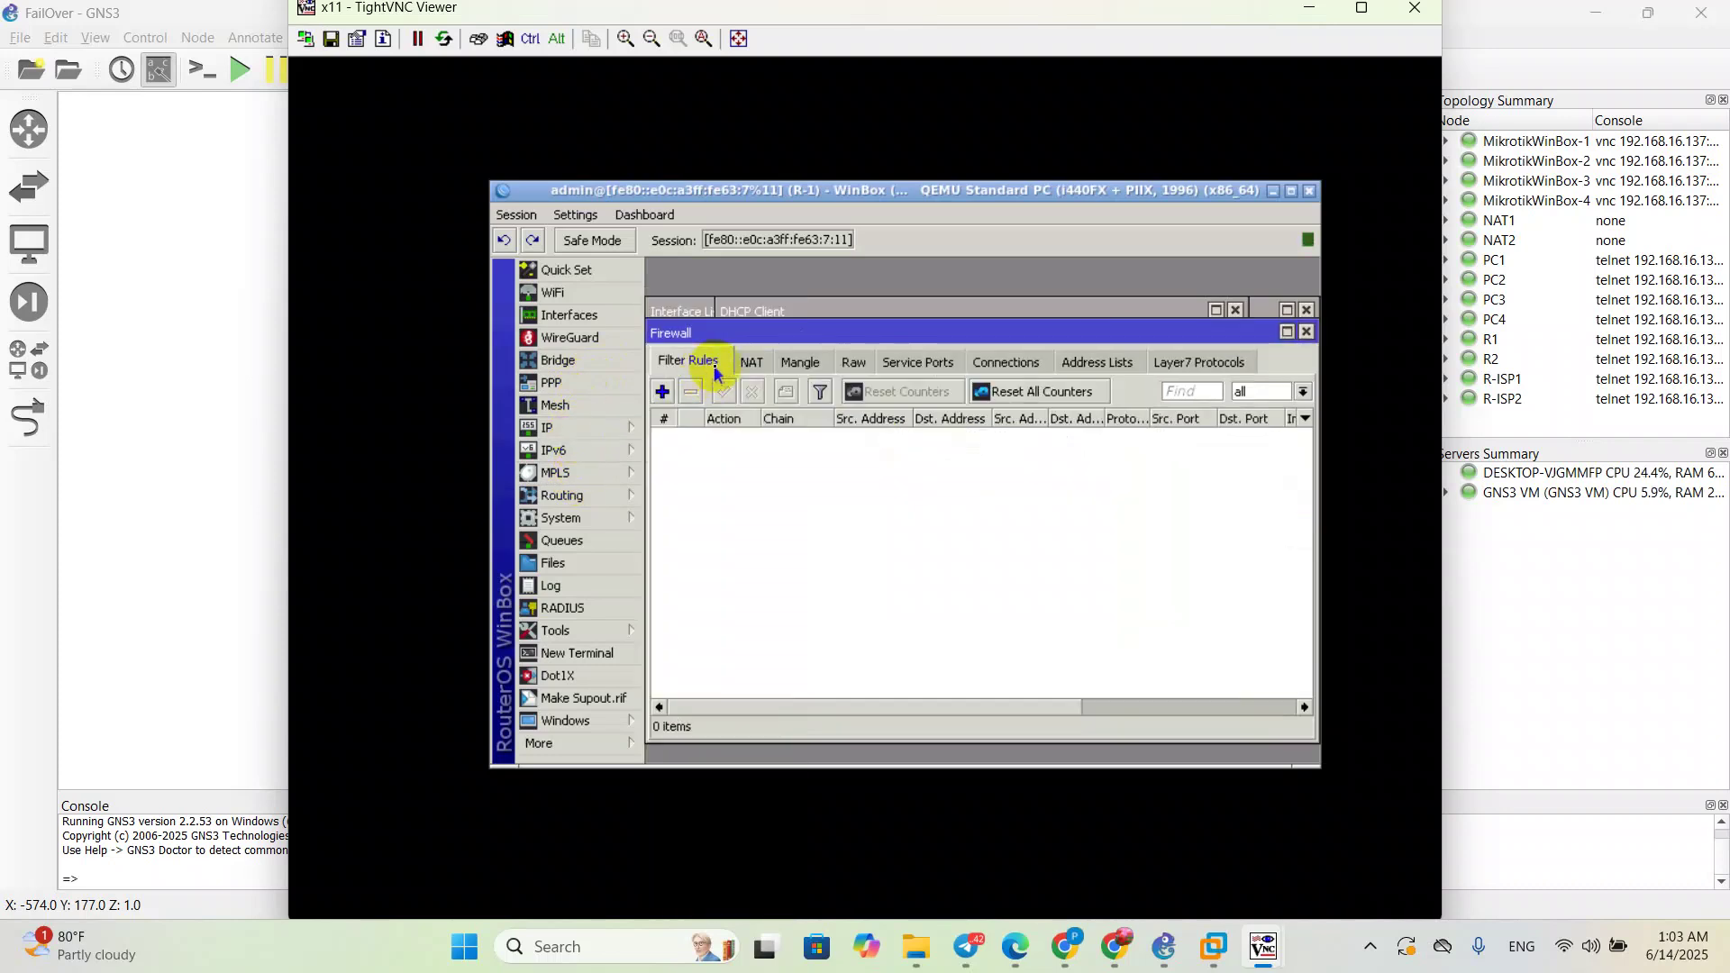
pyautogui.click(750, 365)
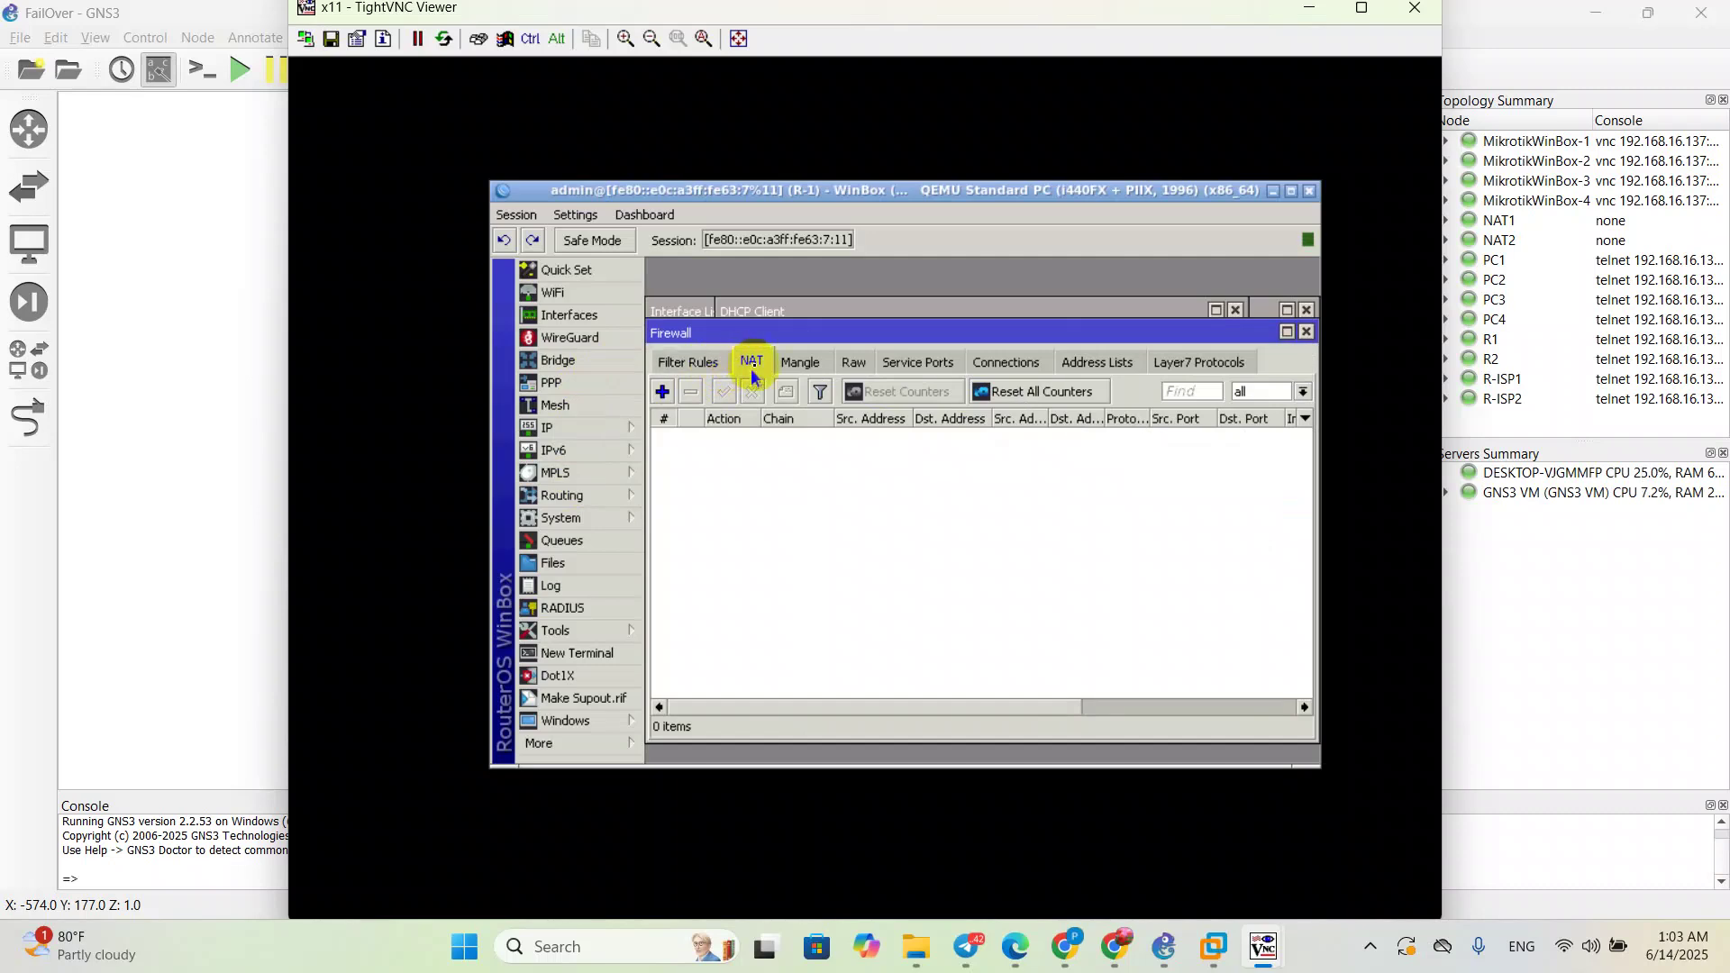
pyautogui.click(663, 392)
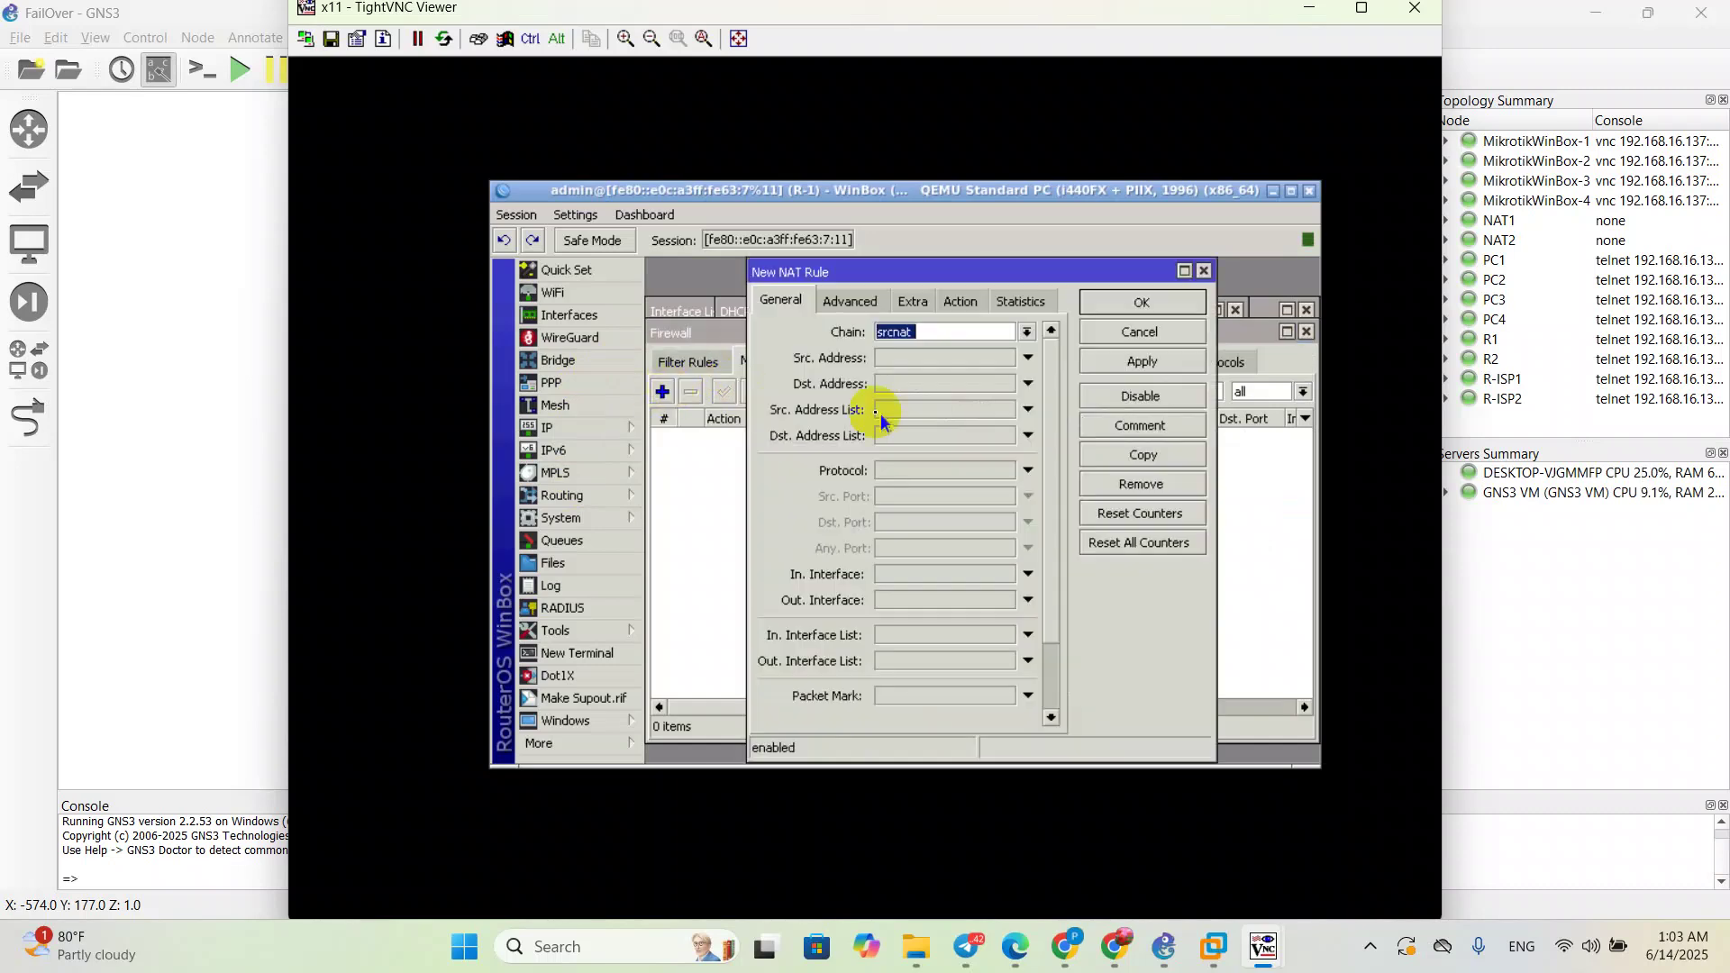
pyautogui.click(960, 301)
pyautogui.click(946, 332)
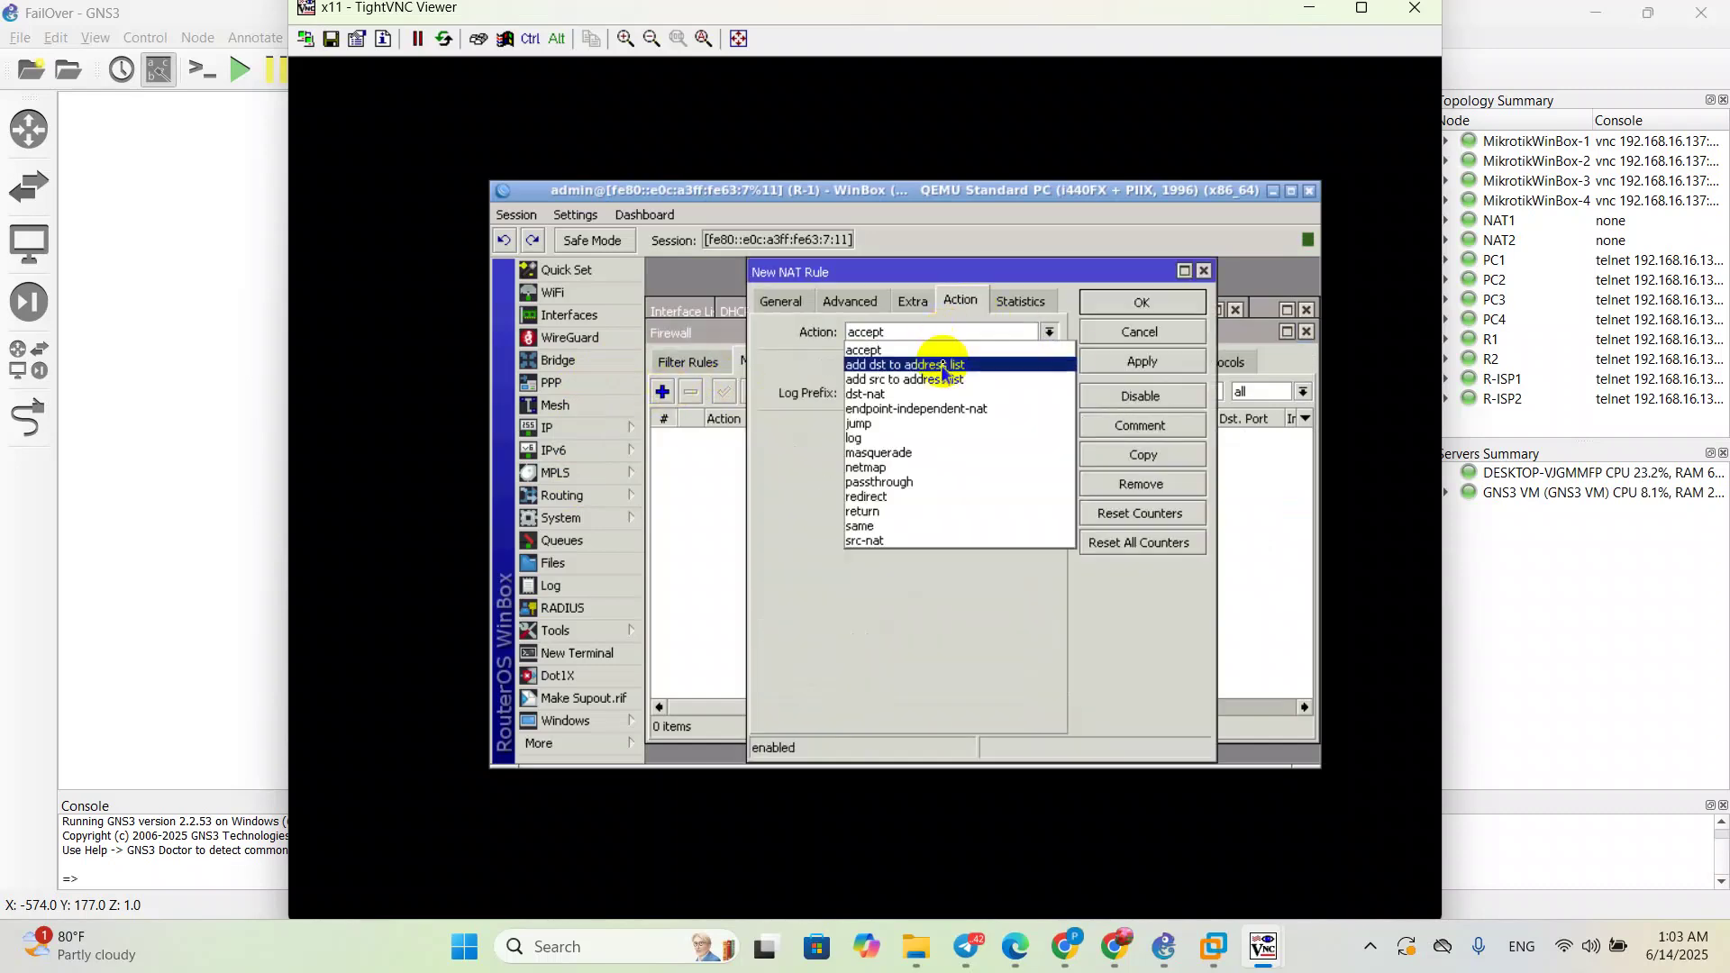
pyautogui.click(900, 453)
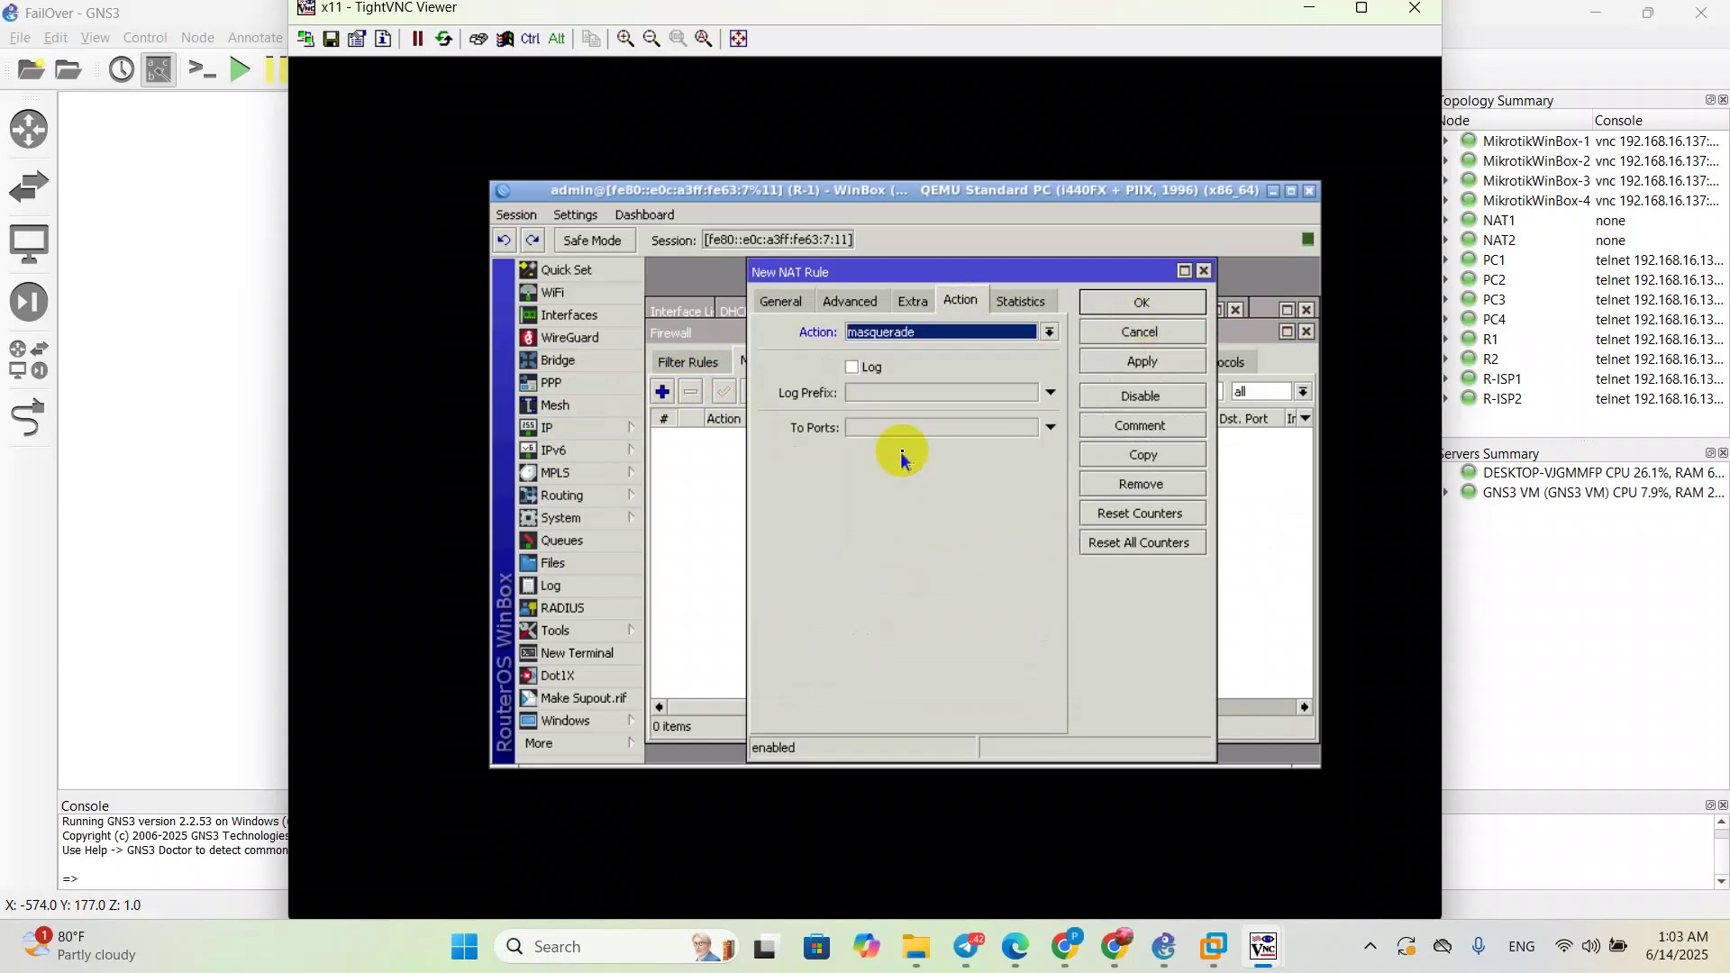
pyautogui.click(1142, 360)
pyautogui.click(1140, 304)
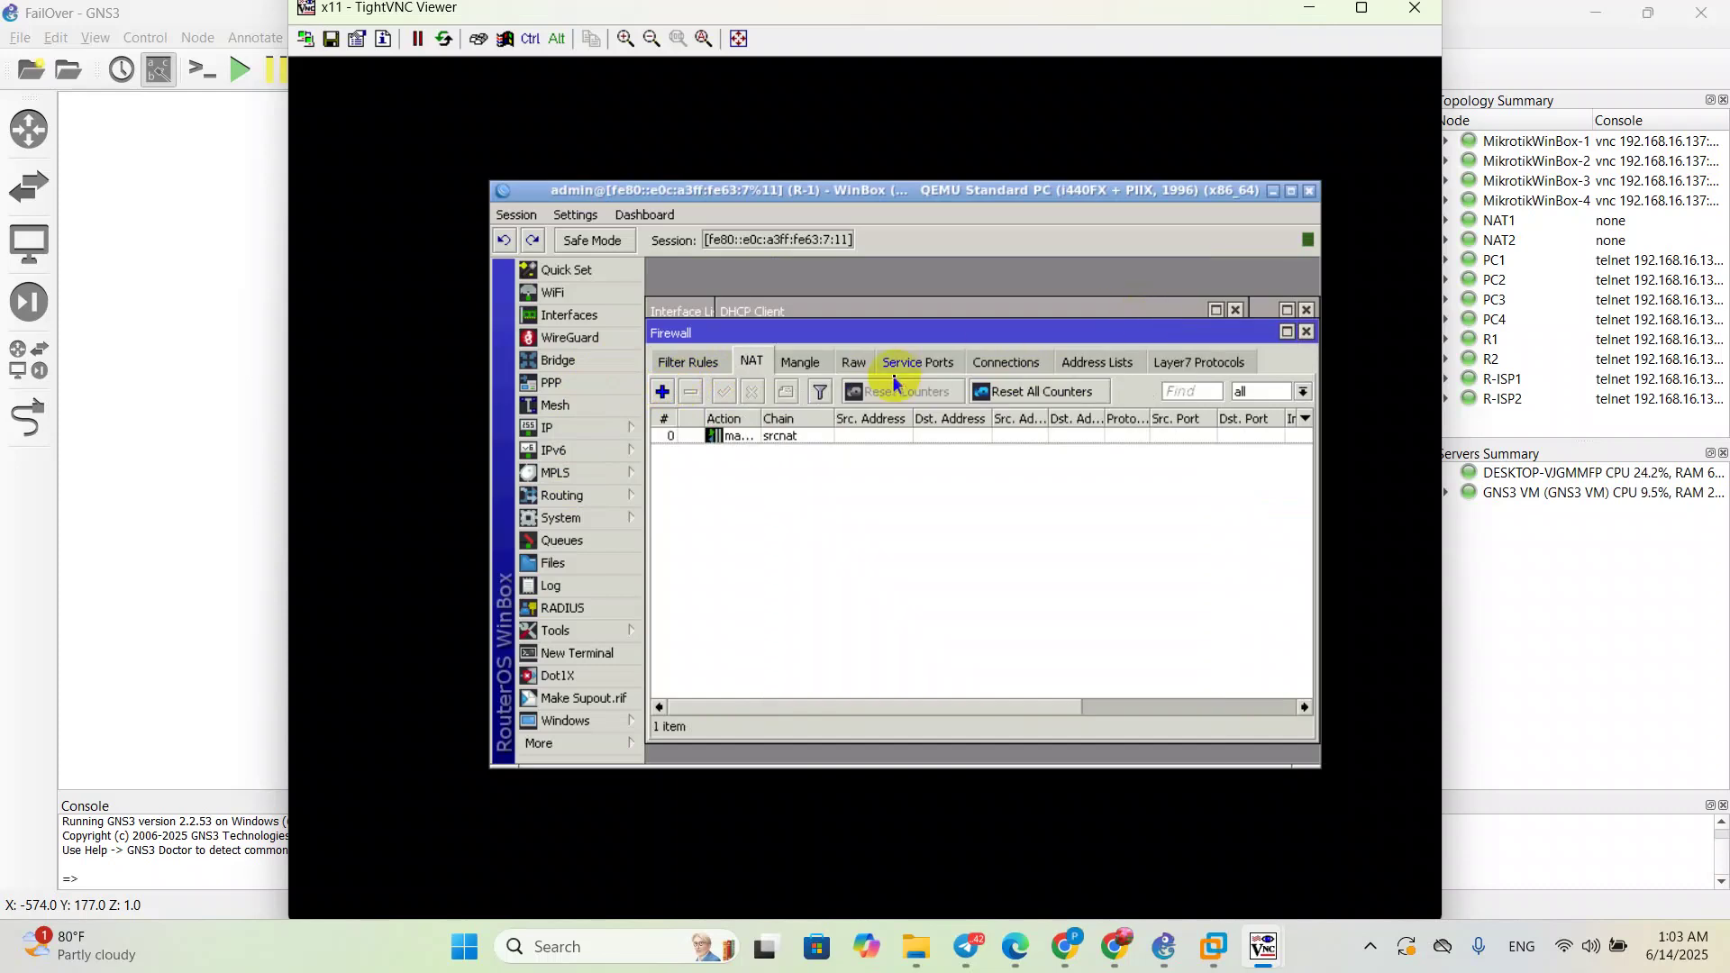
# Step: Examine the gateways and distances of the default routes in R-1's IP route list without adding a route
pyautogui.click(565, 433)
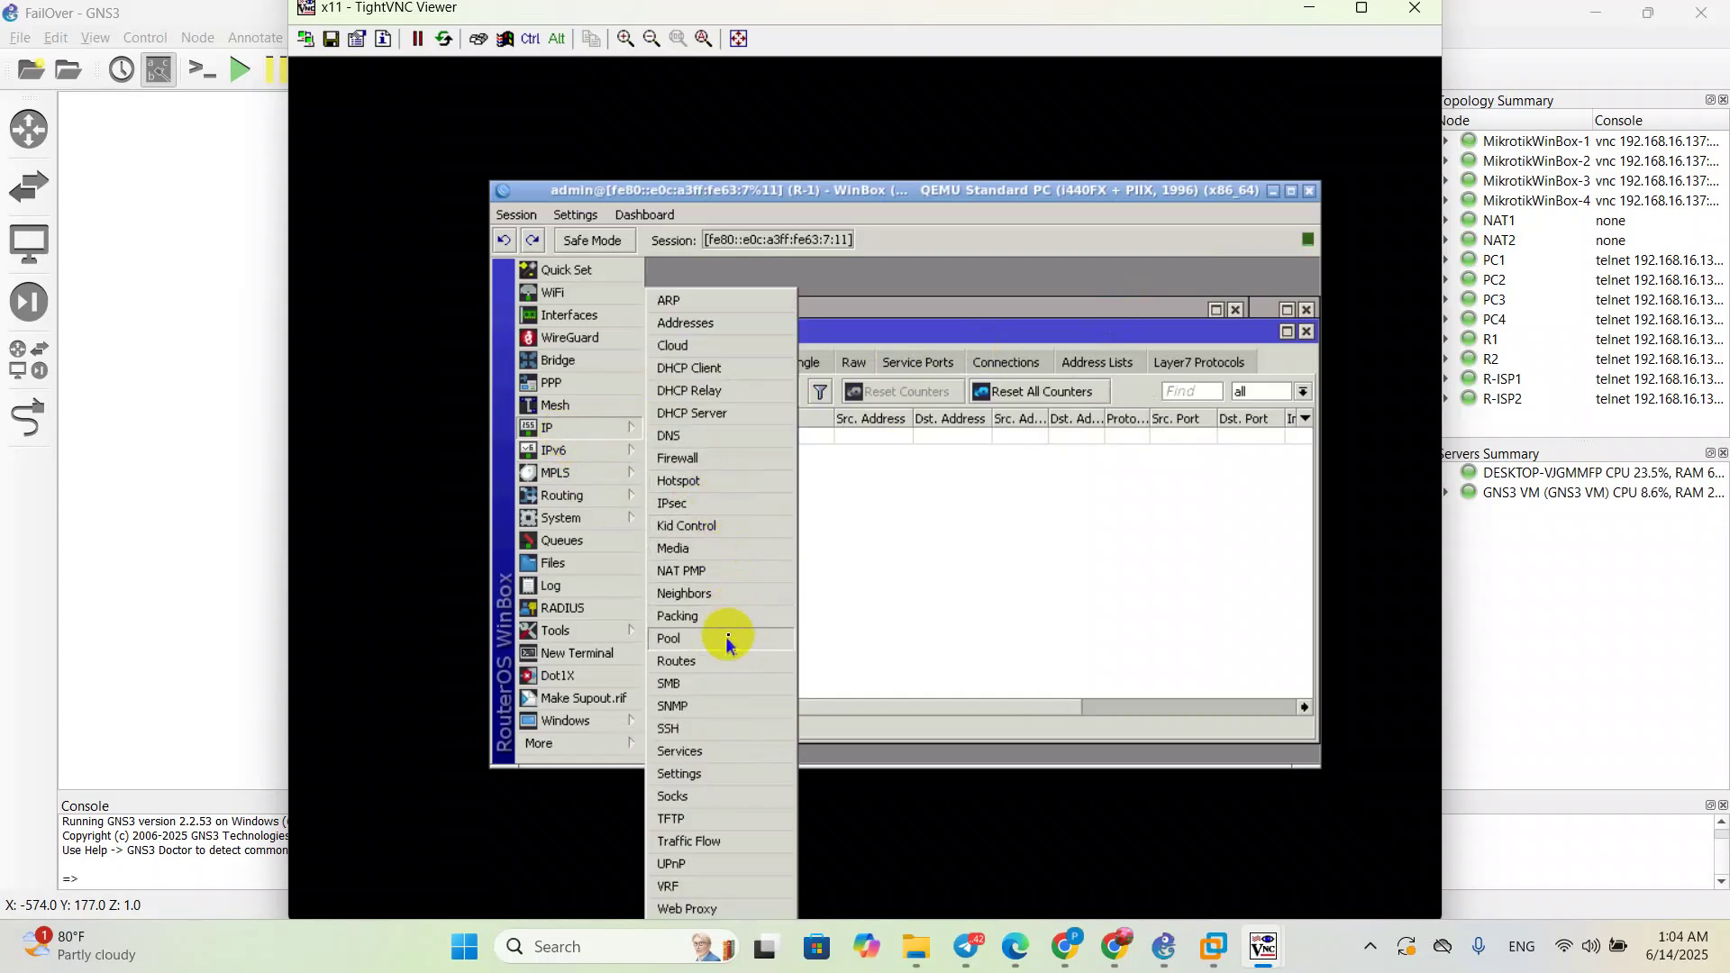
pyautogui.click(724, 661)
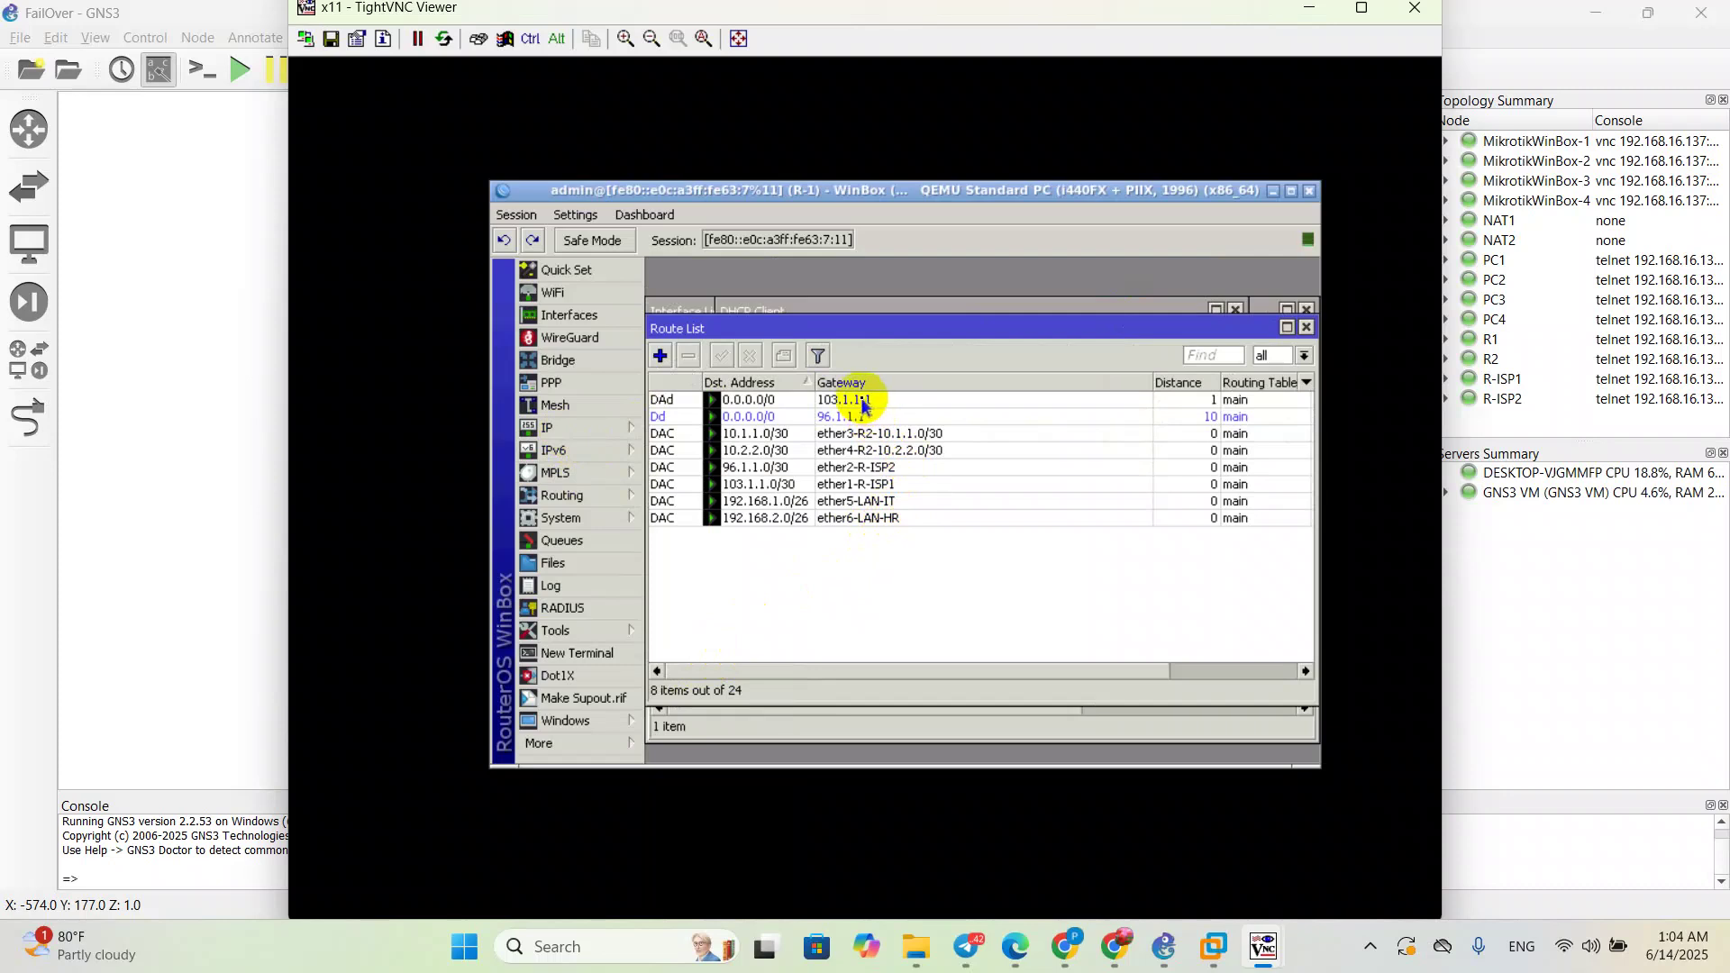
pyautogui.click(786, 402)
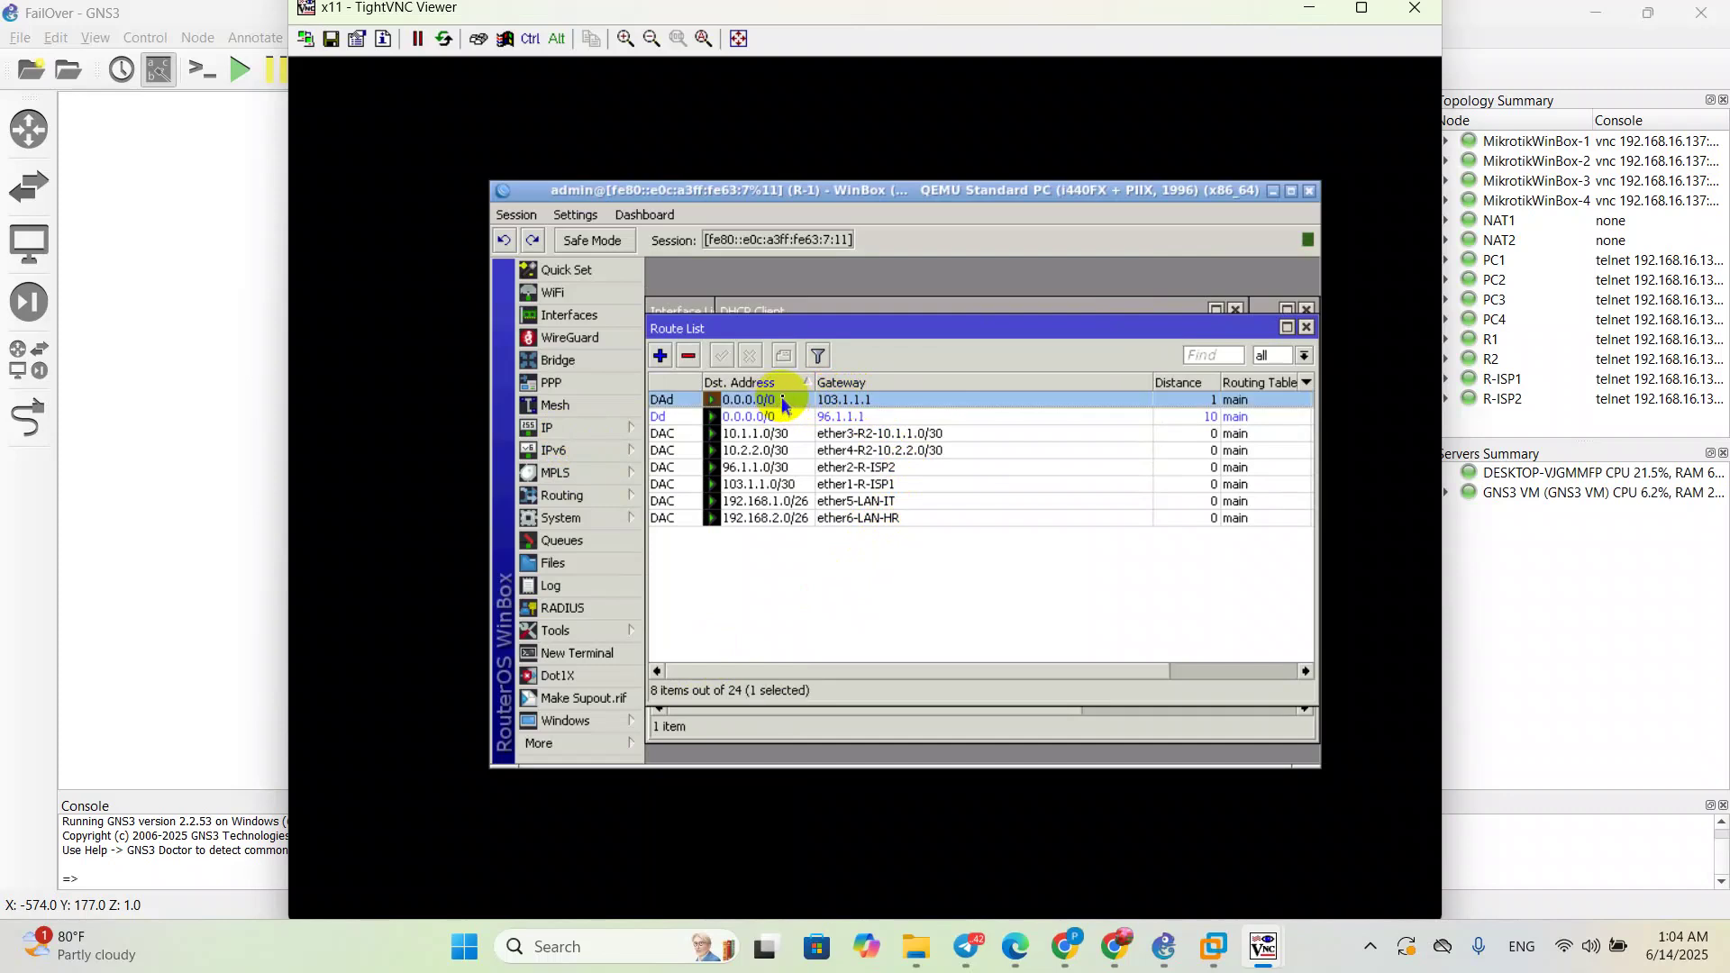
pyautogui.click(659, 357)
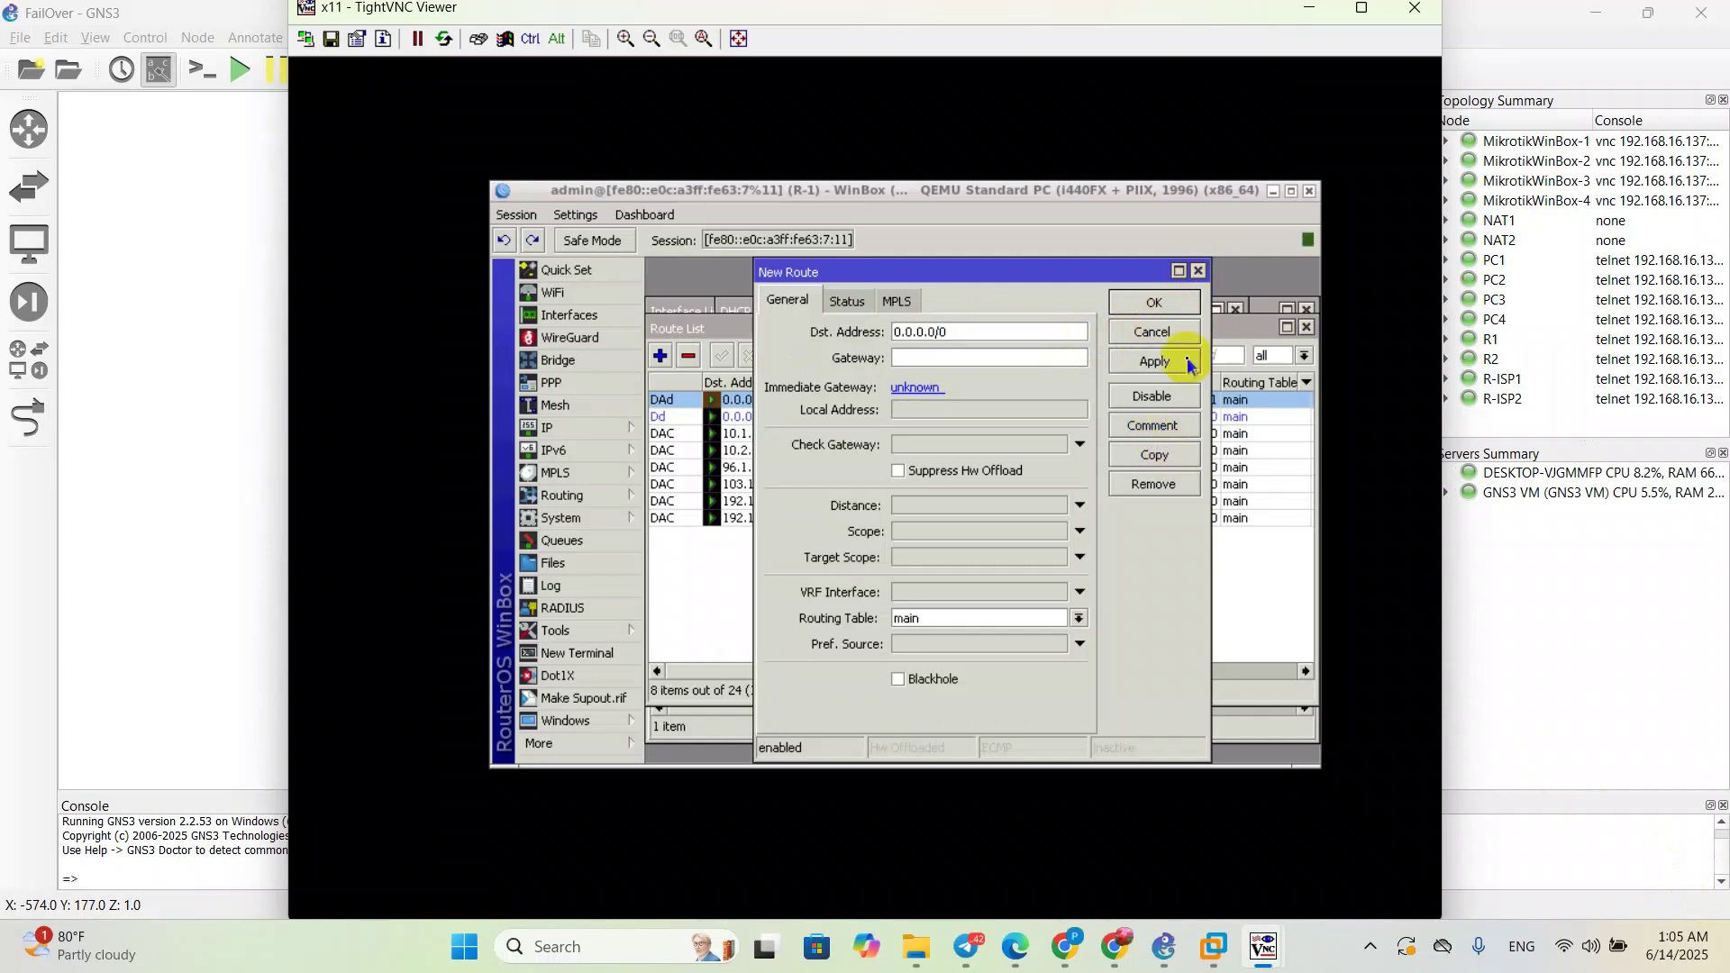
pyautogui.click(1198, 271)
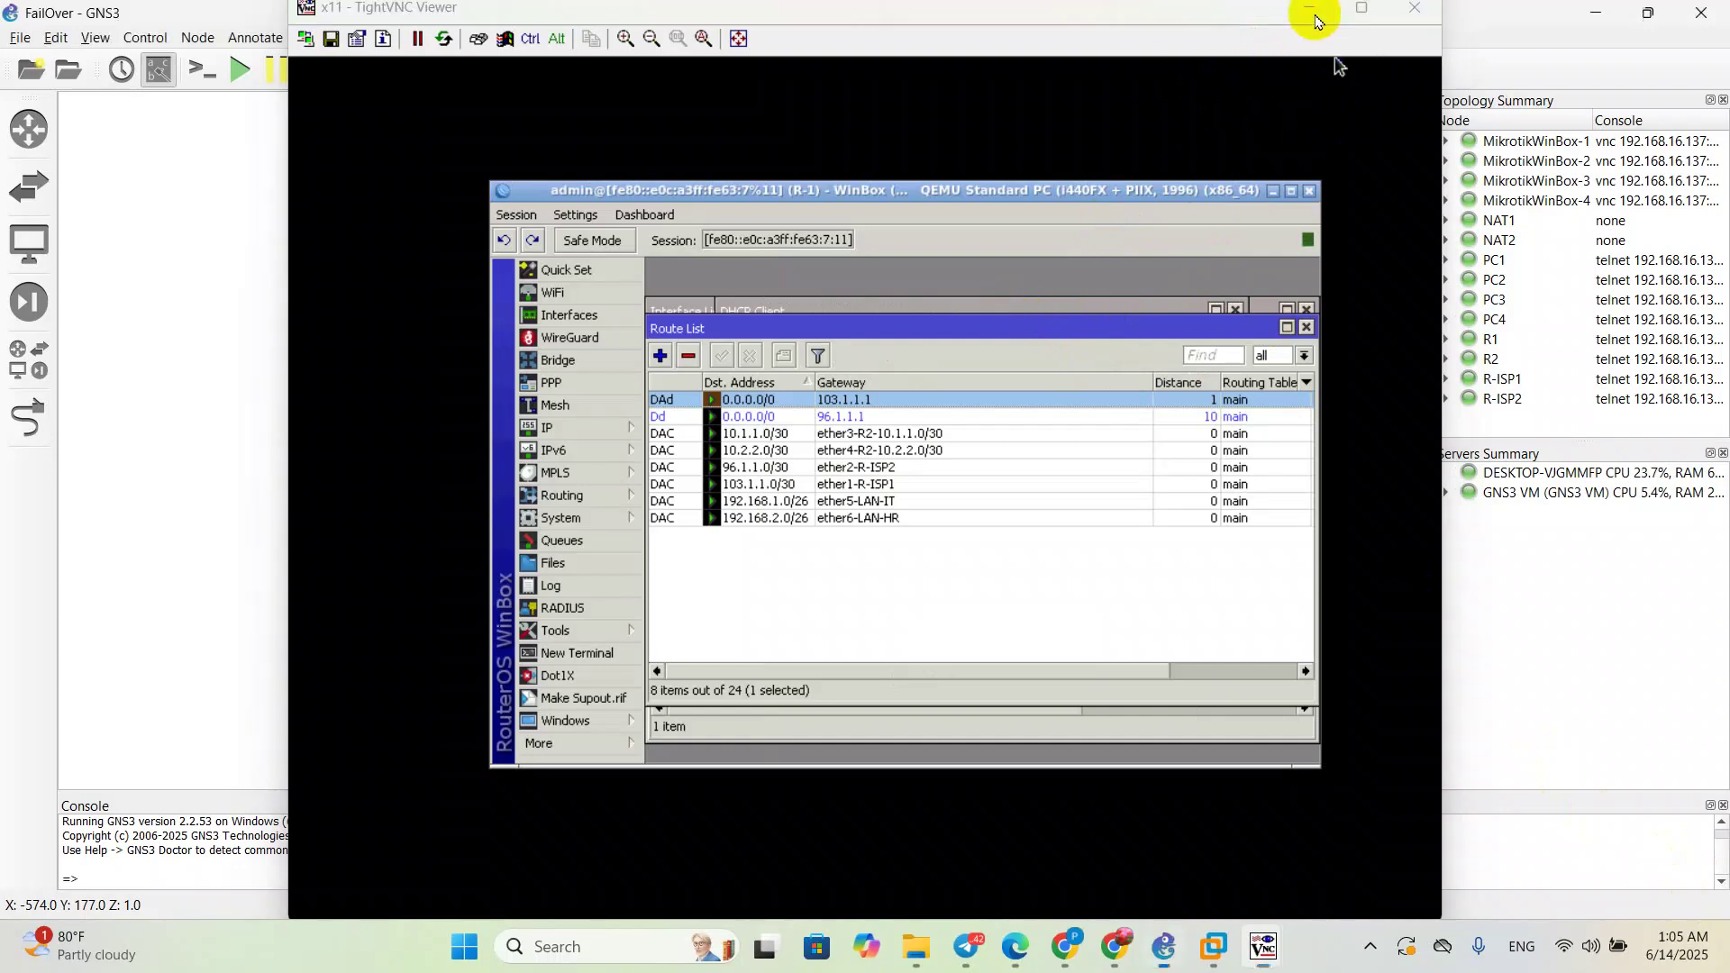
# Step: Open the MikrotikWinBox-4 console from the topology, connect to the neighboring MikroTik router as admin, and skip the password change
pyautogui.click(1312, 15)
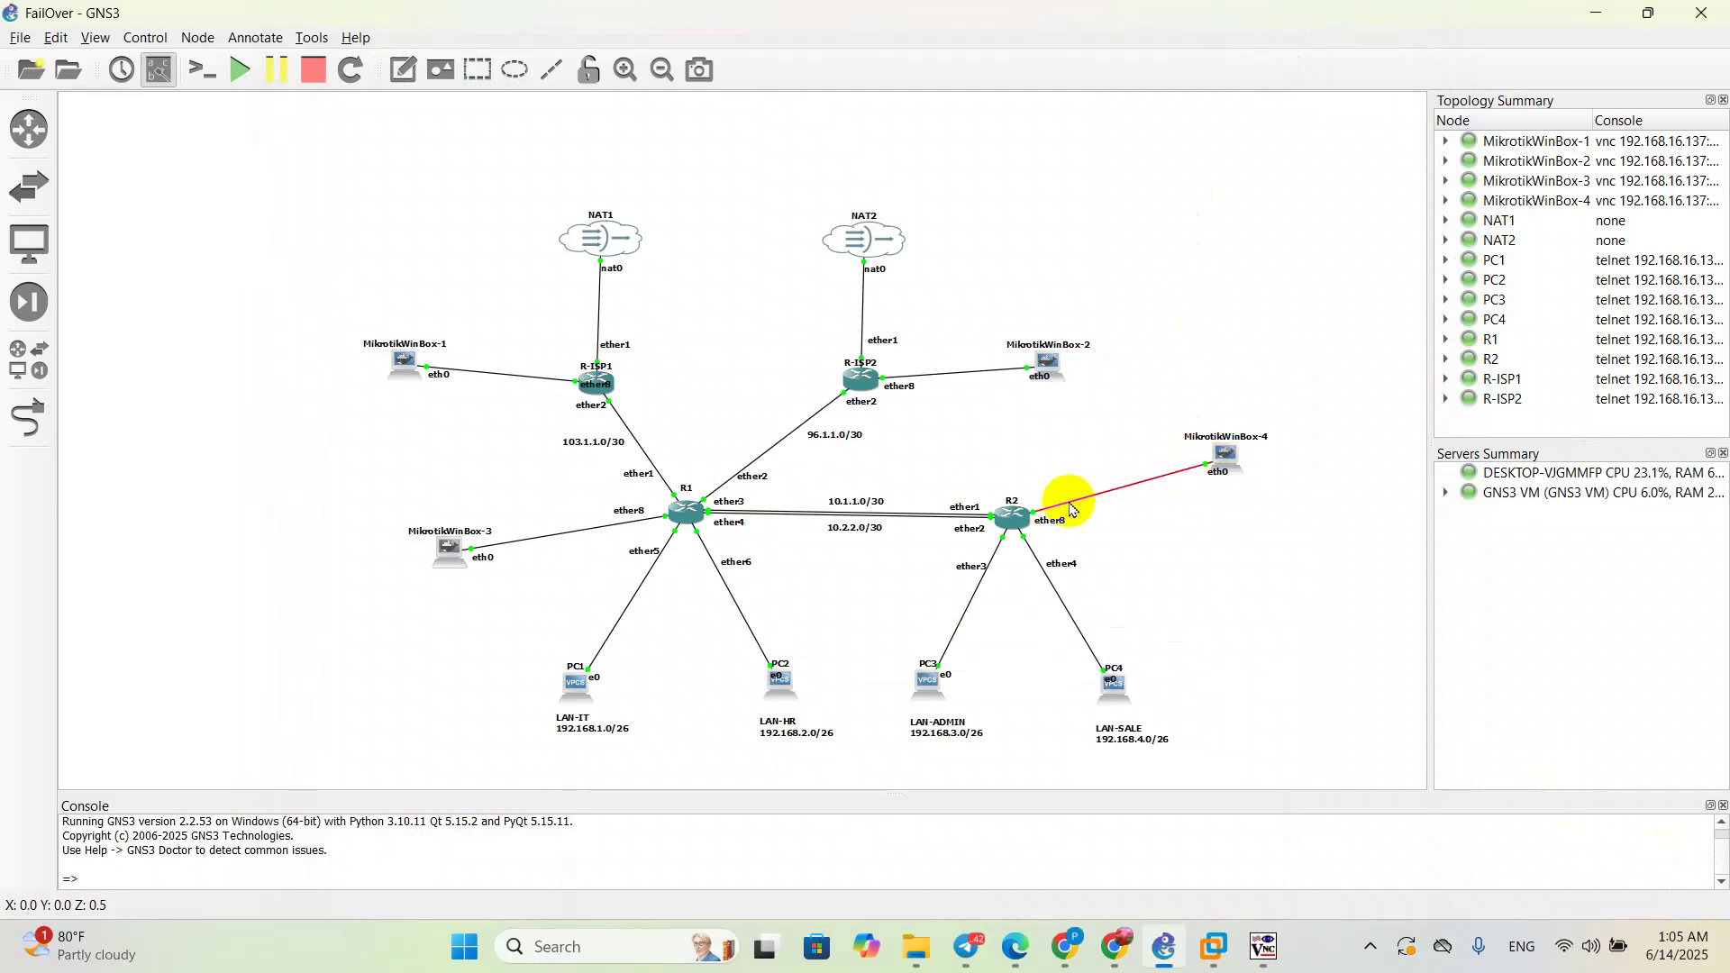
pyautogui.doubleClick(1228, 466)
pyautogui.click(928, 407)
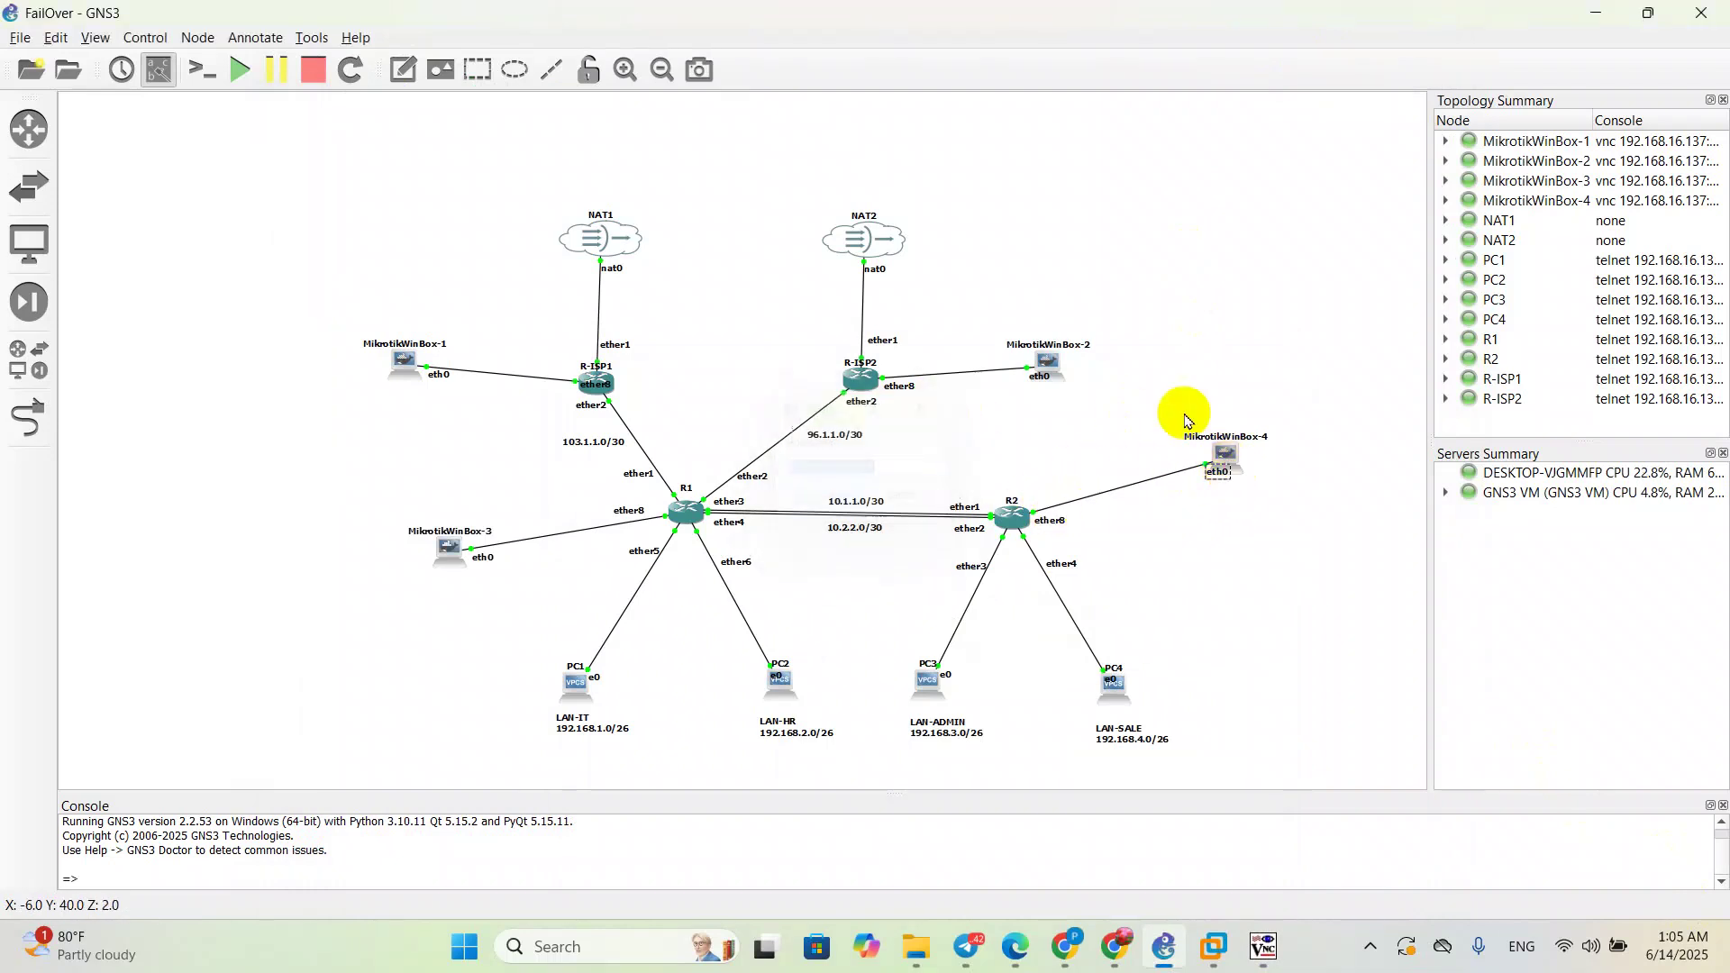
pyautogui.doubleClick(1228, 458)
pyautogui.click(601, 421)
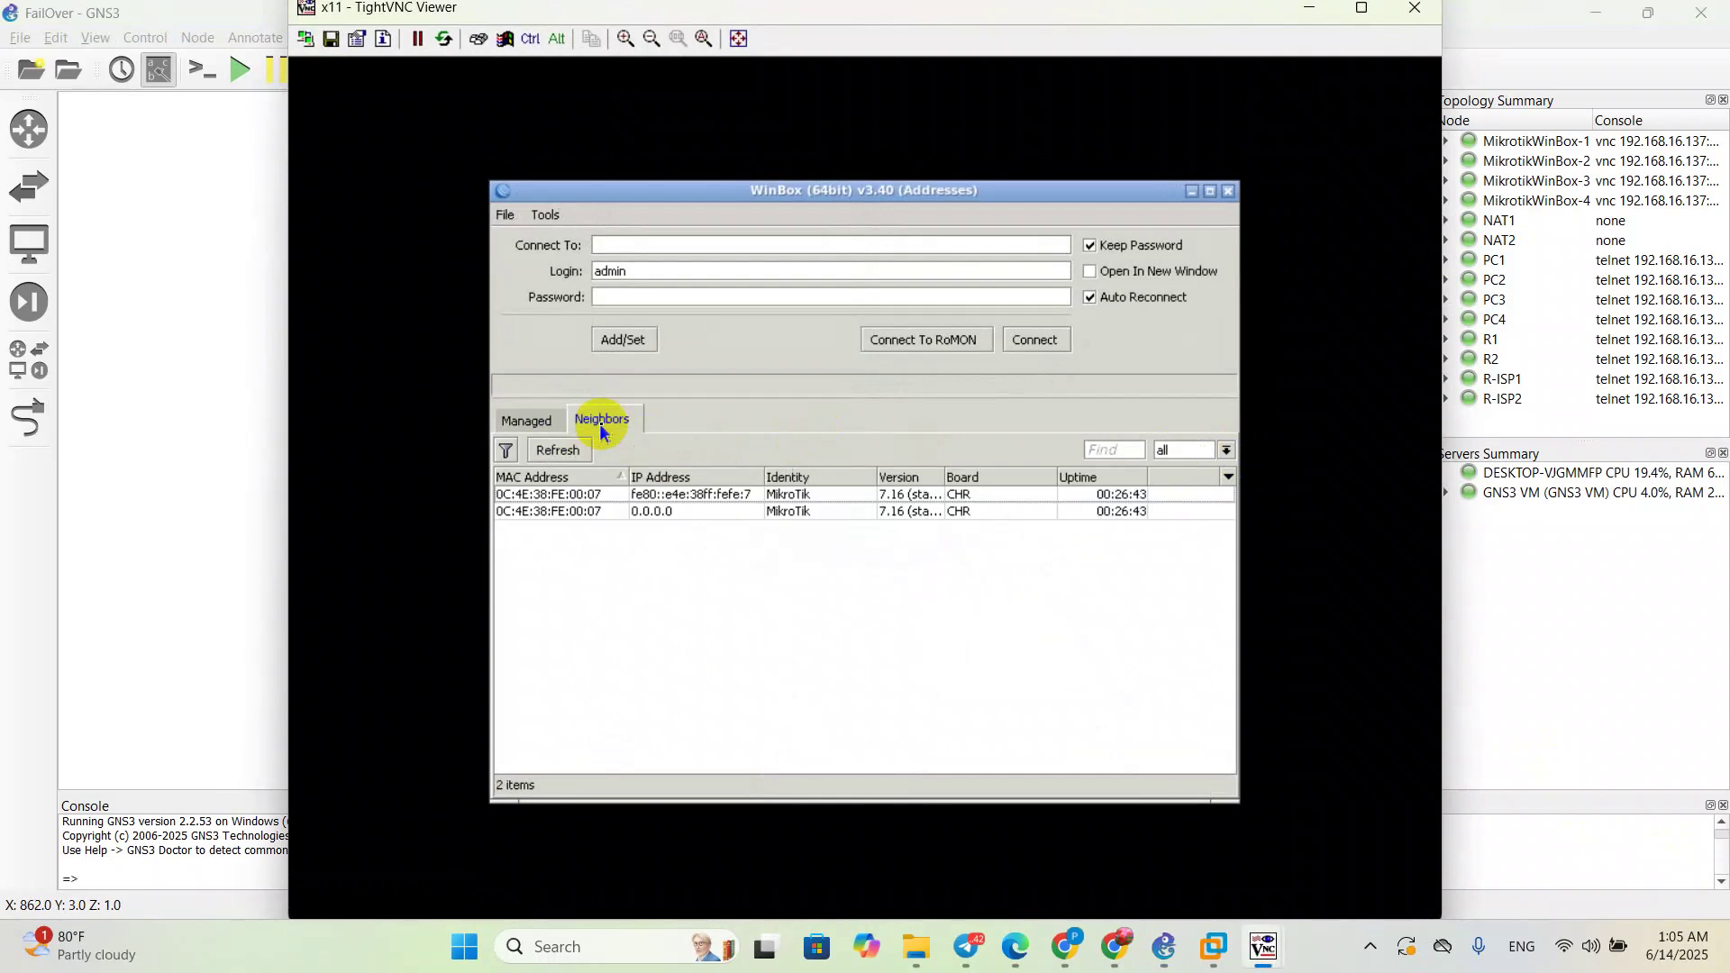
pyautogui.click(727, 495)
pyautogui.click(1036, 340)
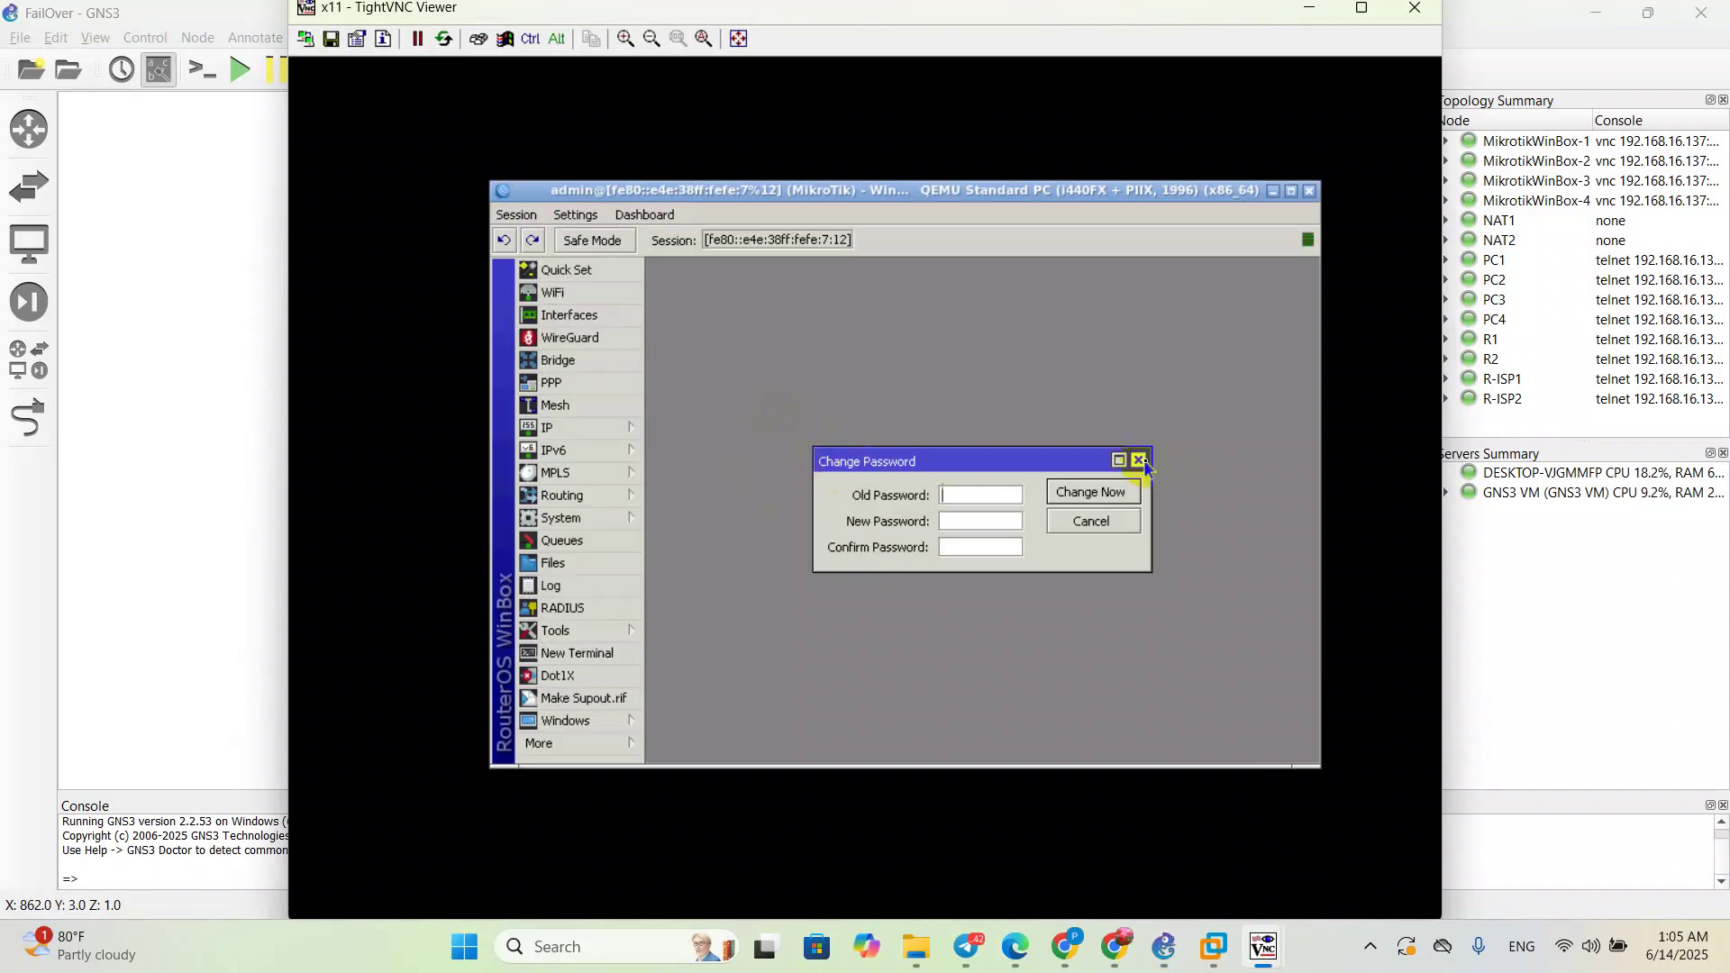
pyautogui.click(1077, 520)
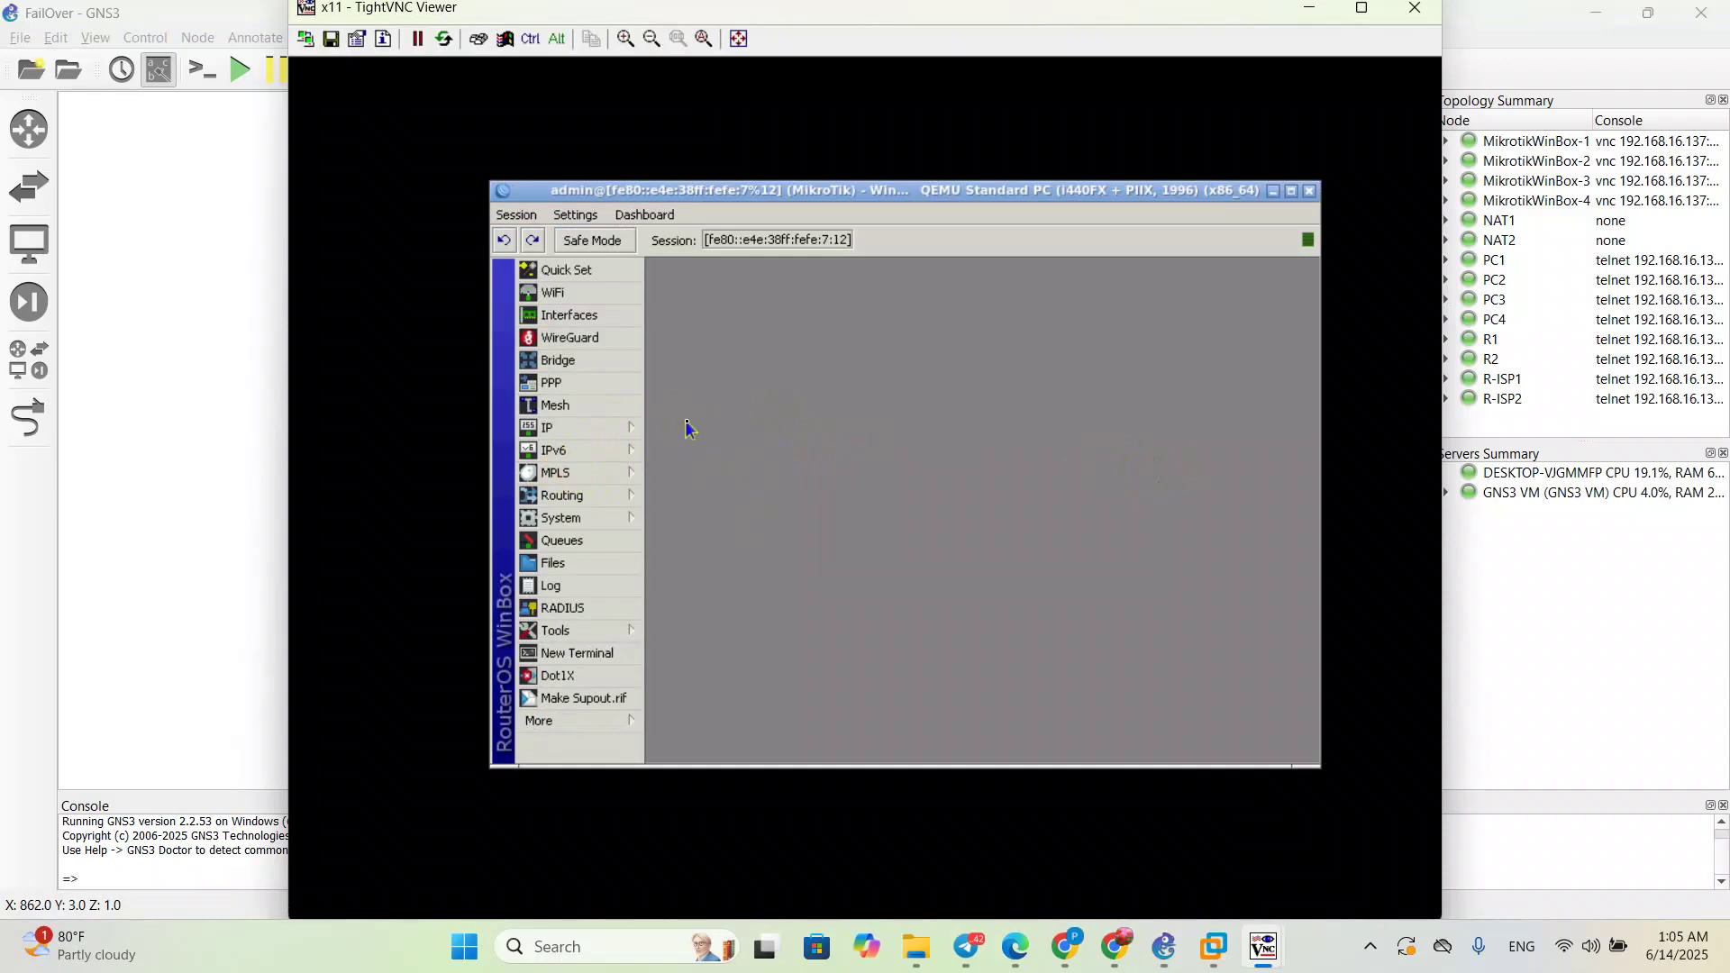
# Step: Set the router's system identity to R-2
pyautogui.click(604, 427)
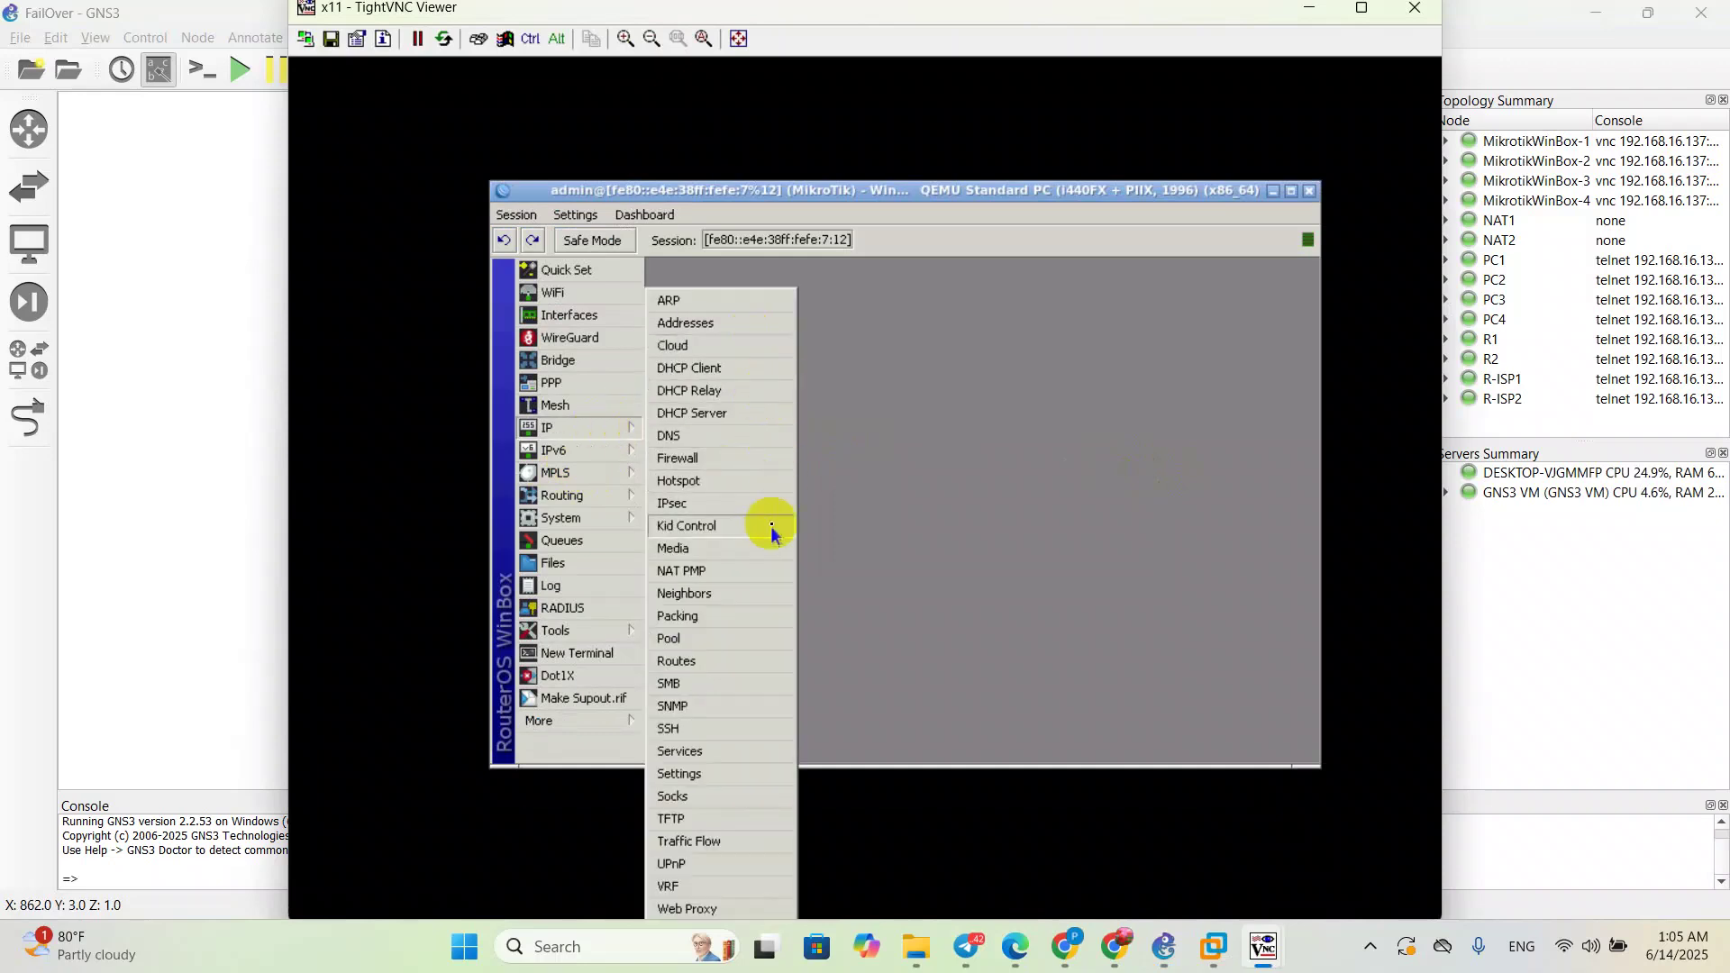
pyautogui.click(565, 519)
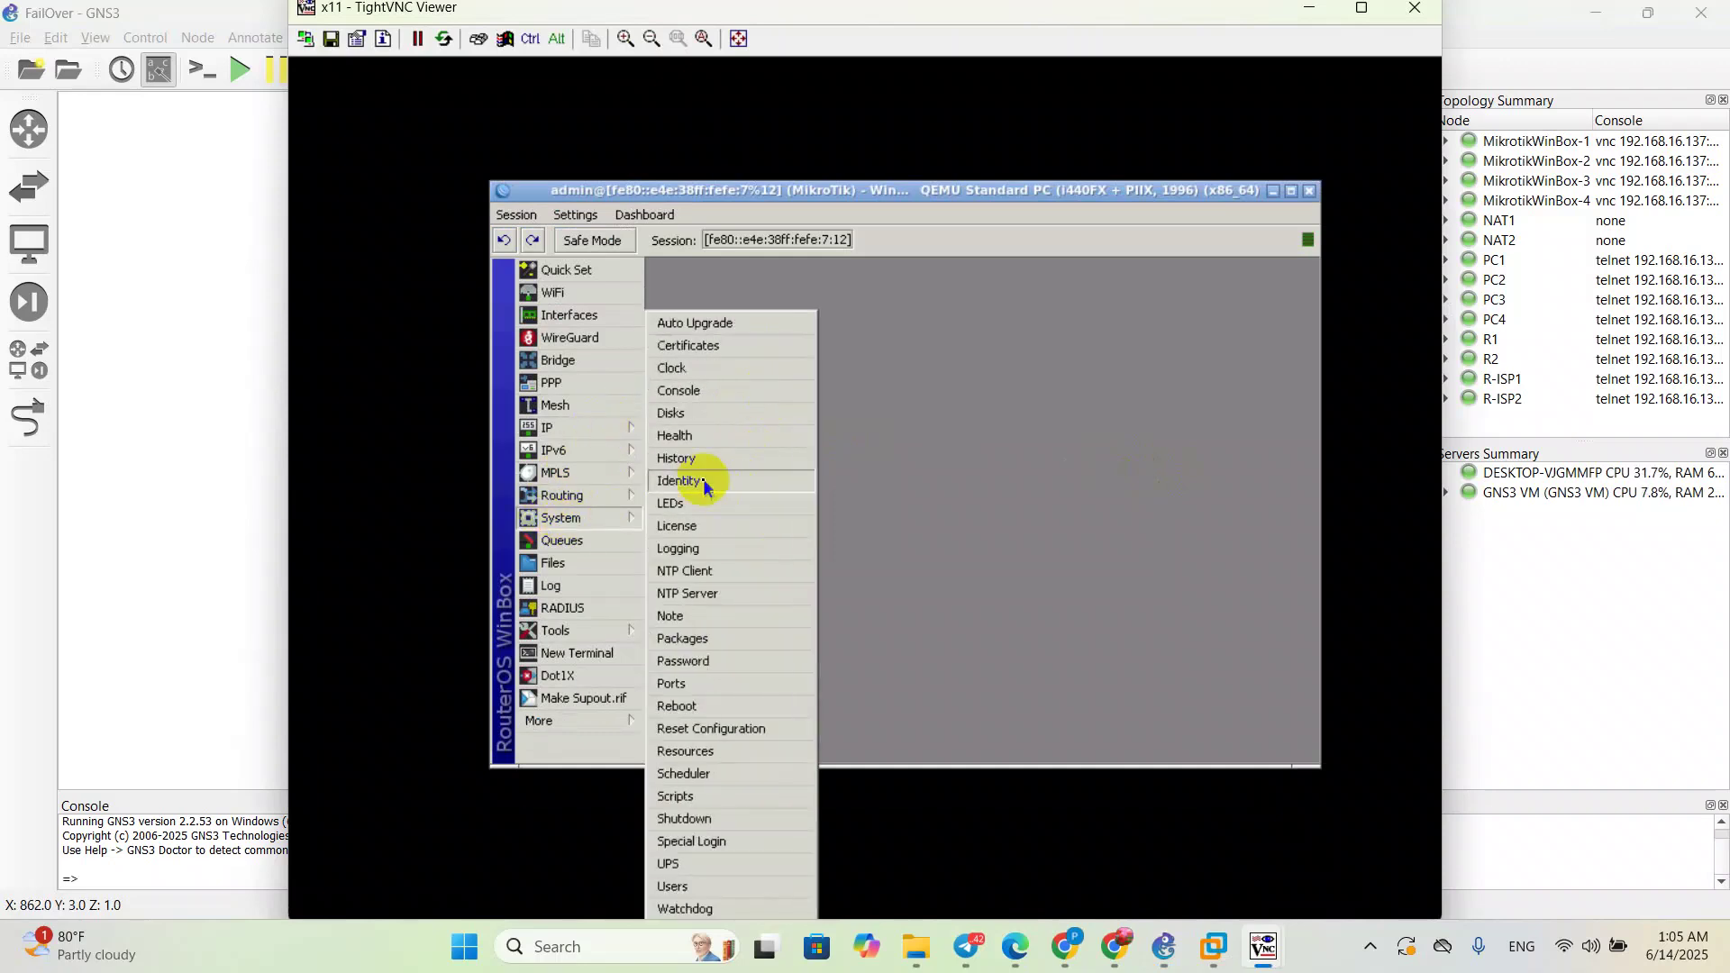
pyautogui.click(771, 481)
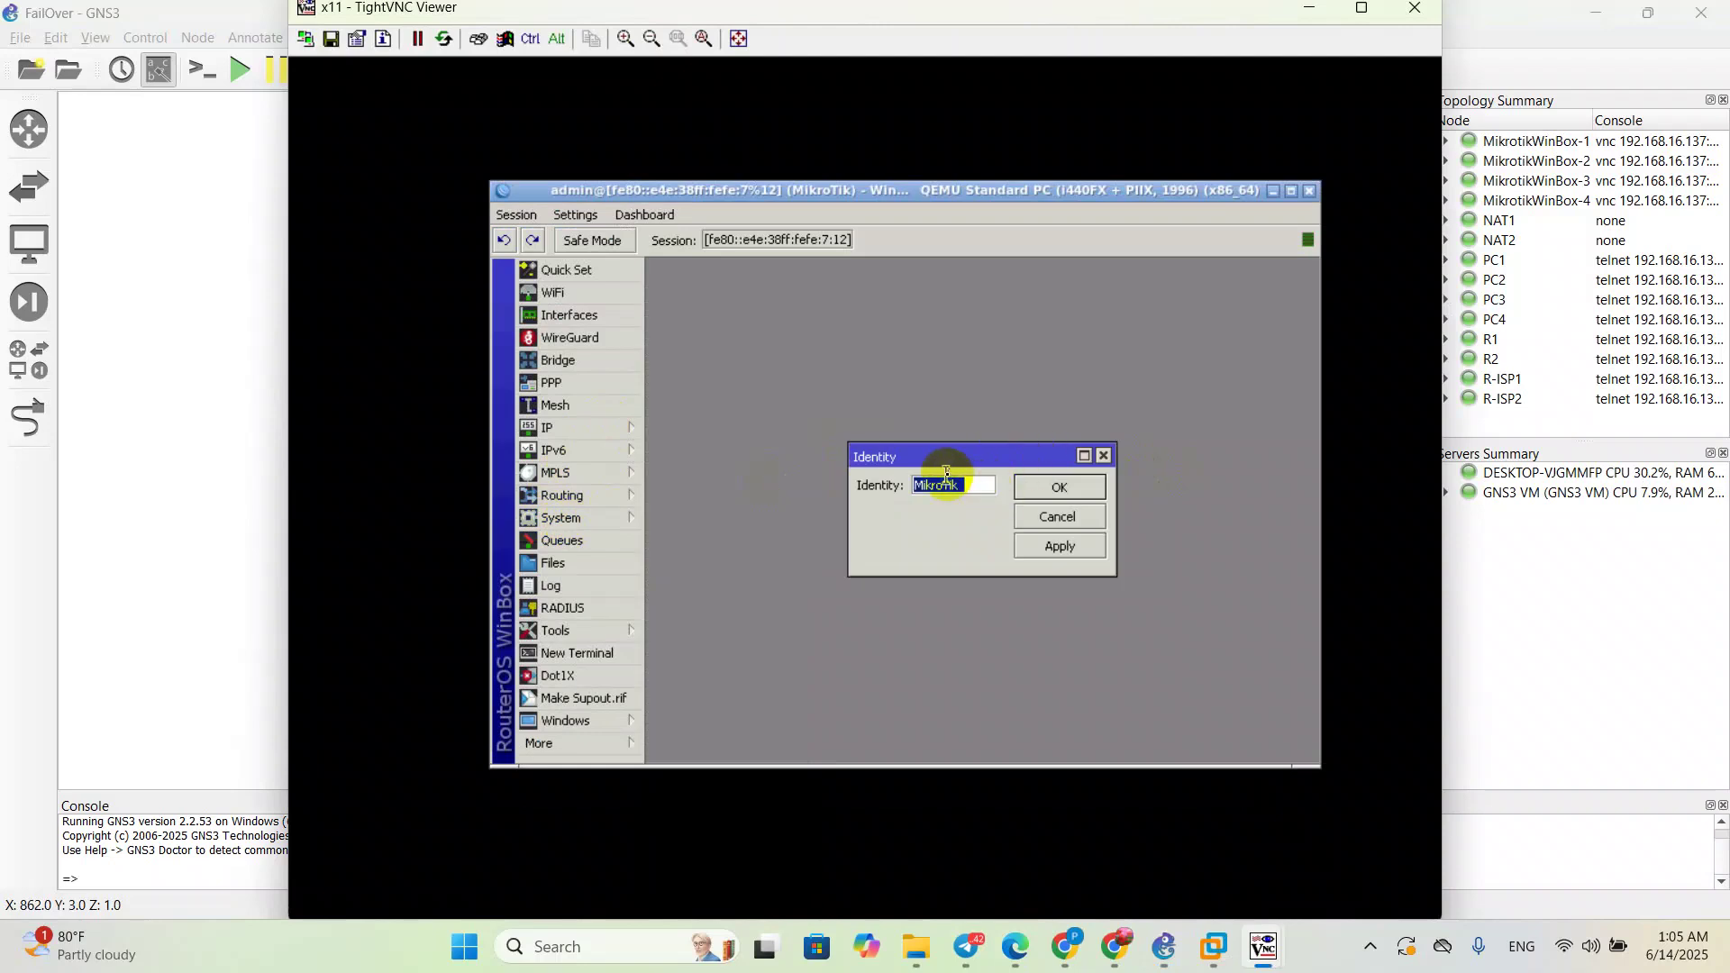
pyautogui.write('R')
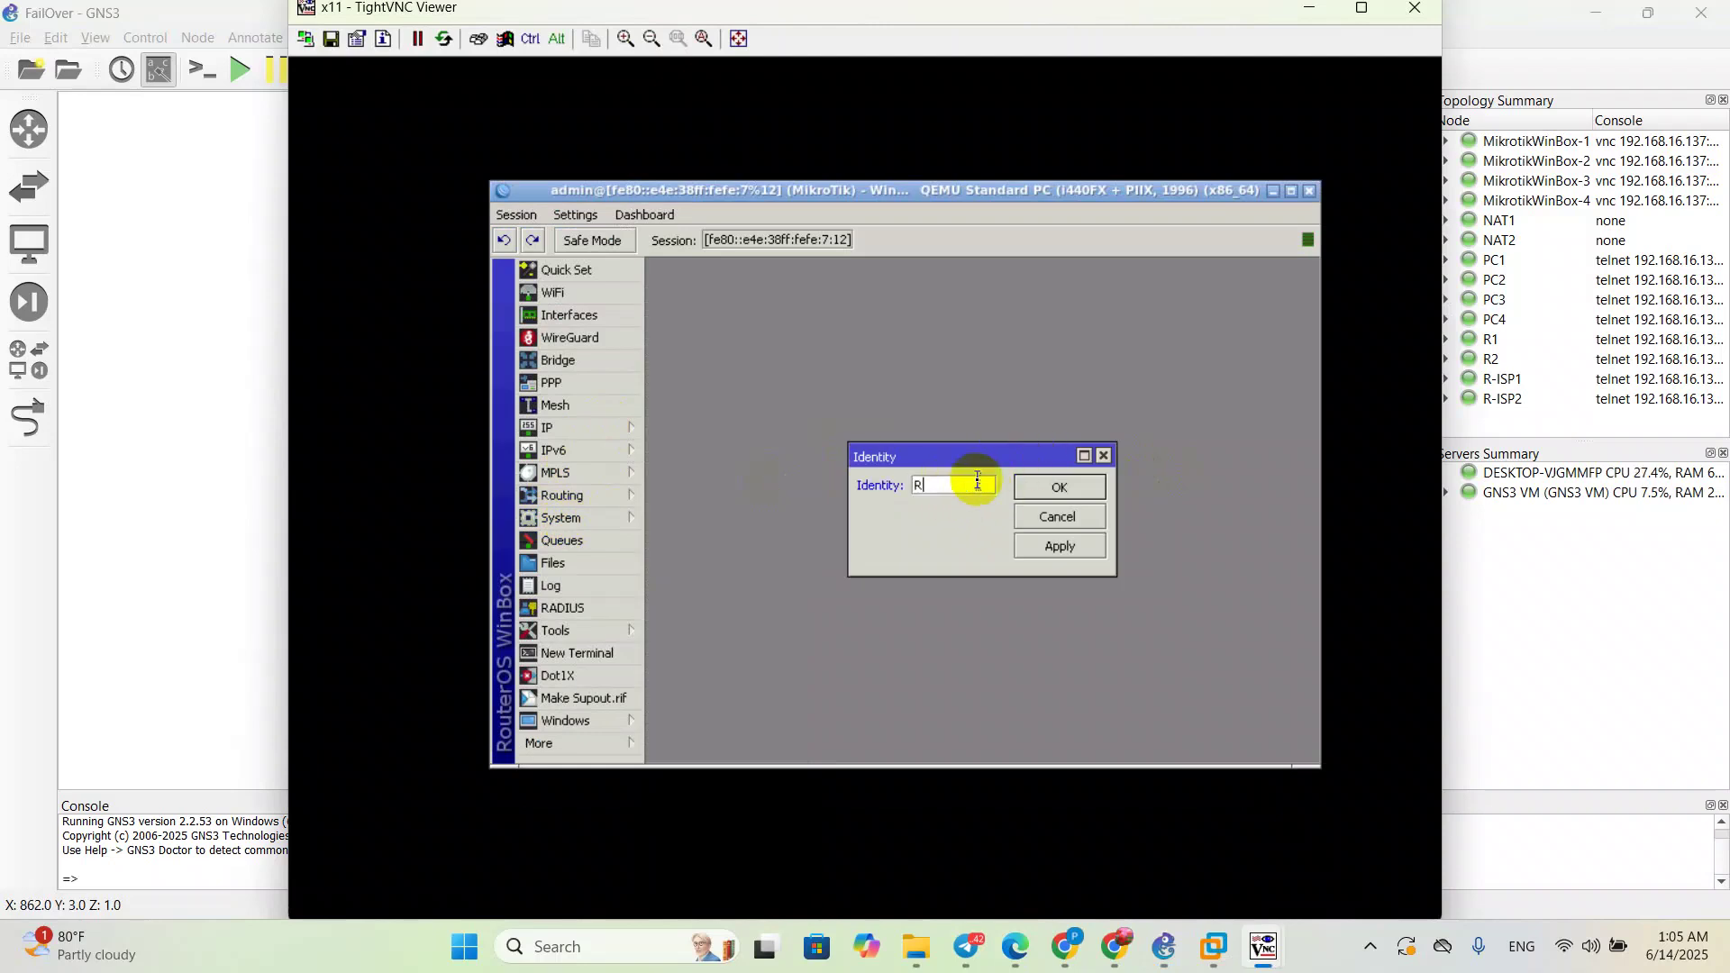
pyautogui.write('-2')
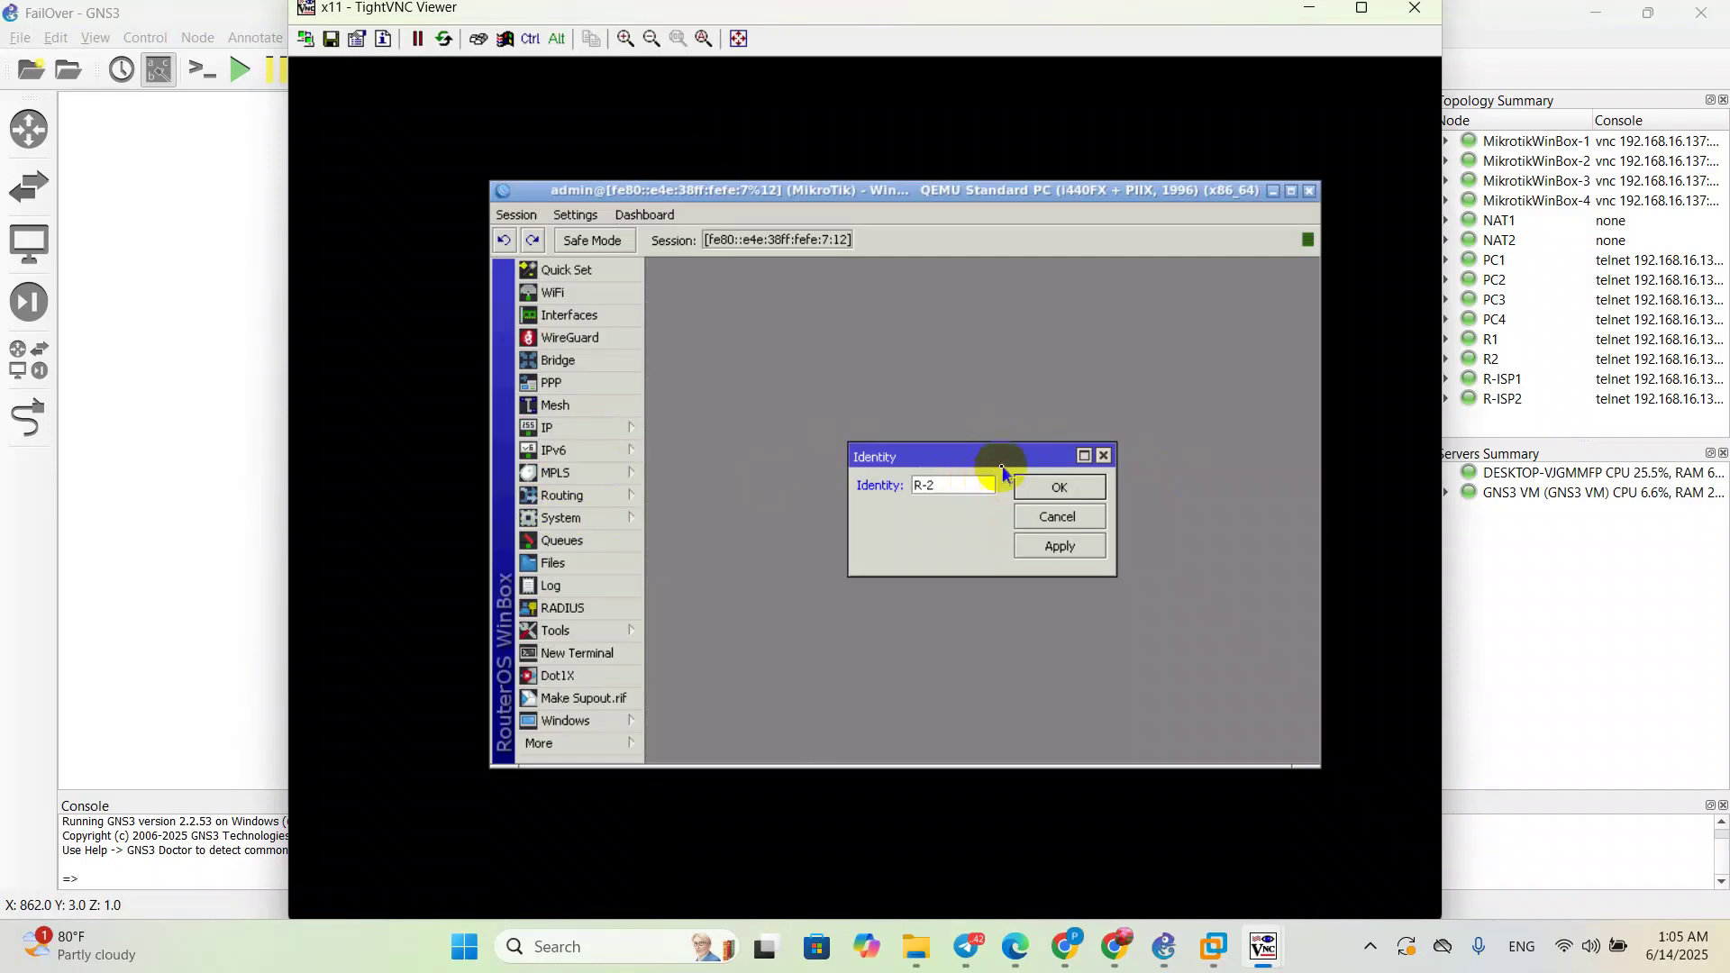
pyautogui.click(1066, 488)
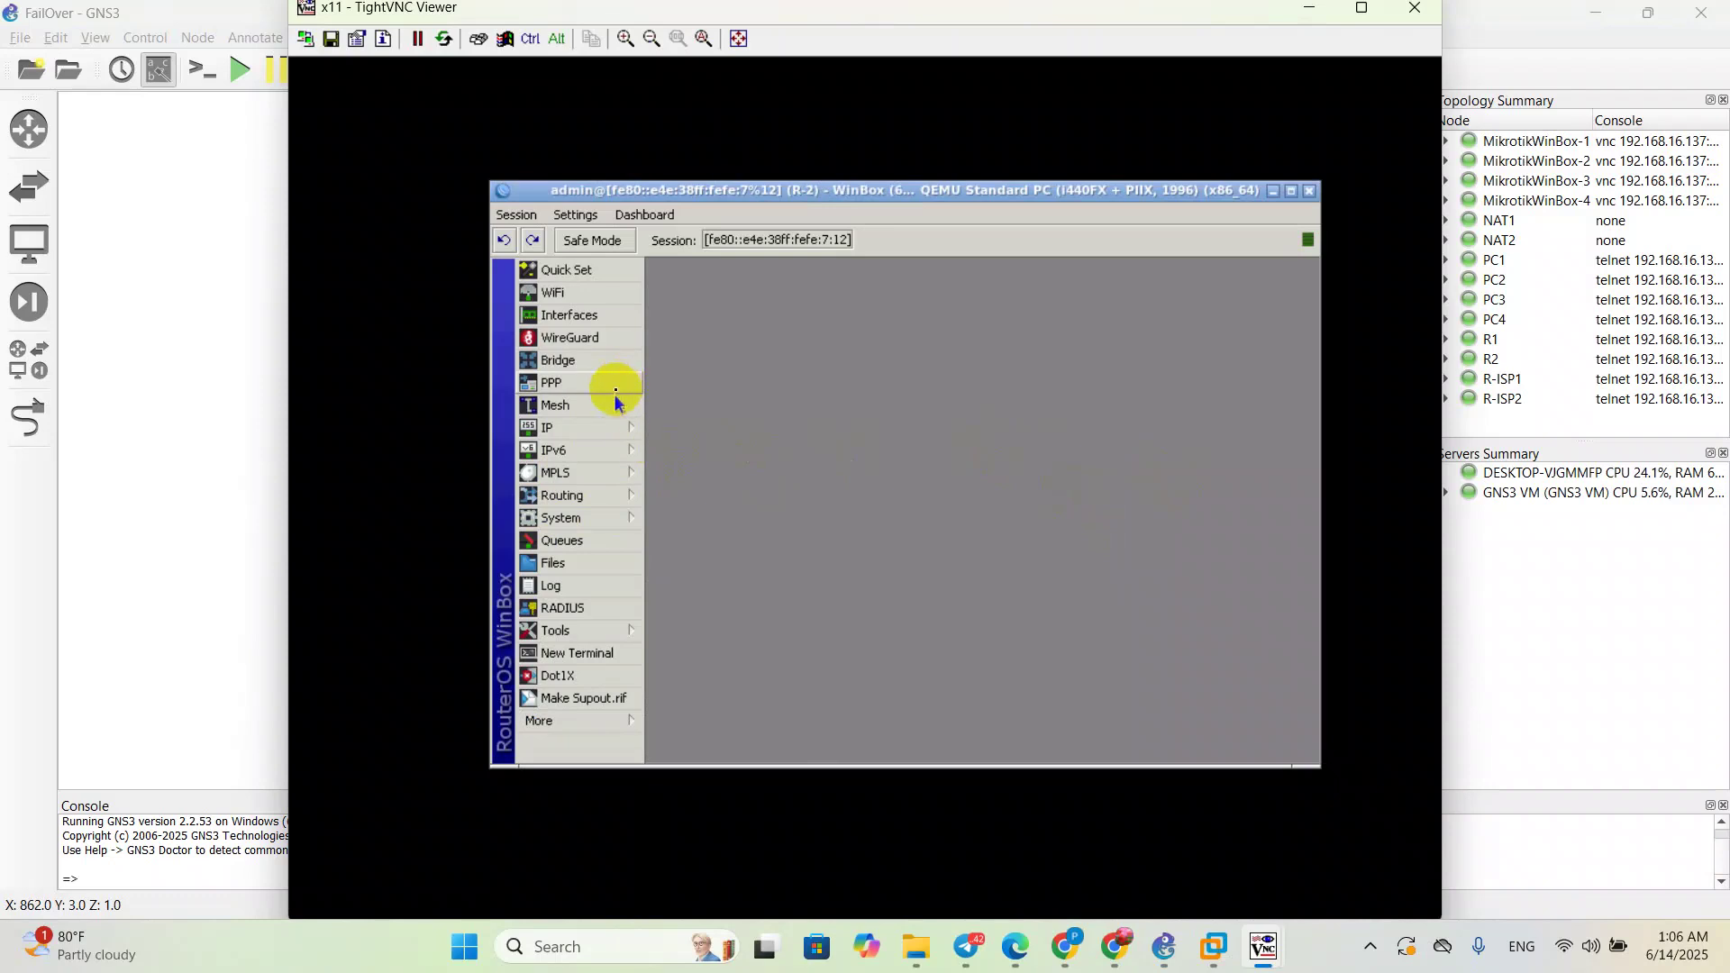
# Step: Rename interface ether1 on R-2 as ether1-R1-10.1.1.0/30
pyautogui.click(577, 320)
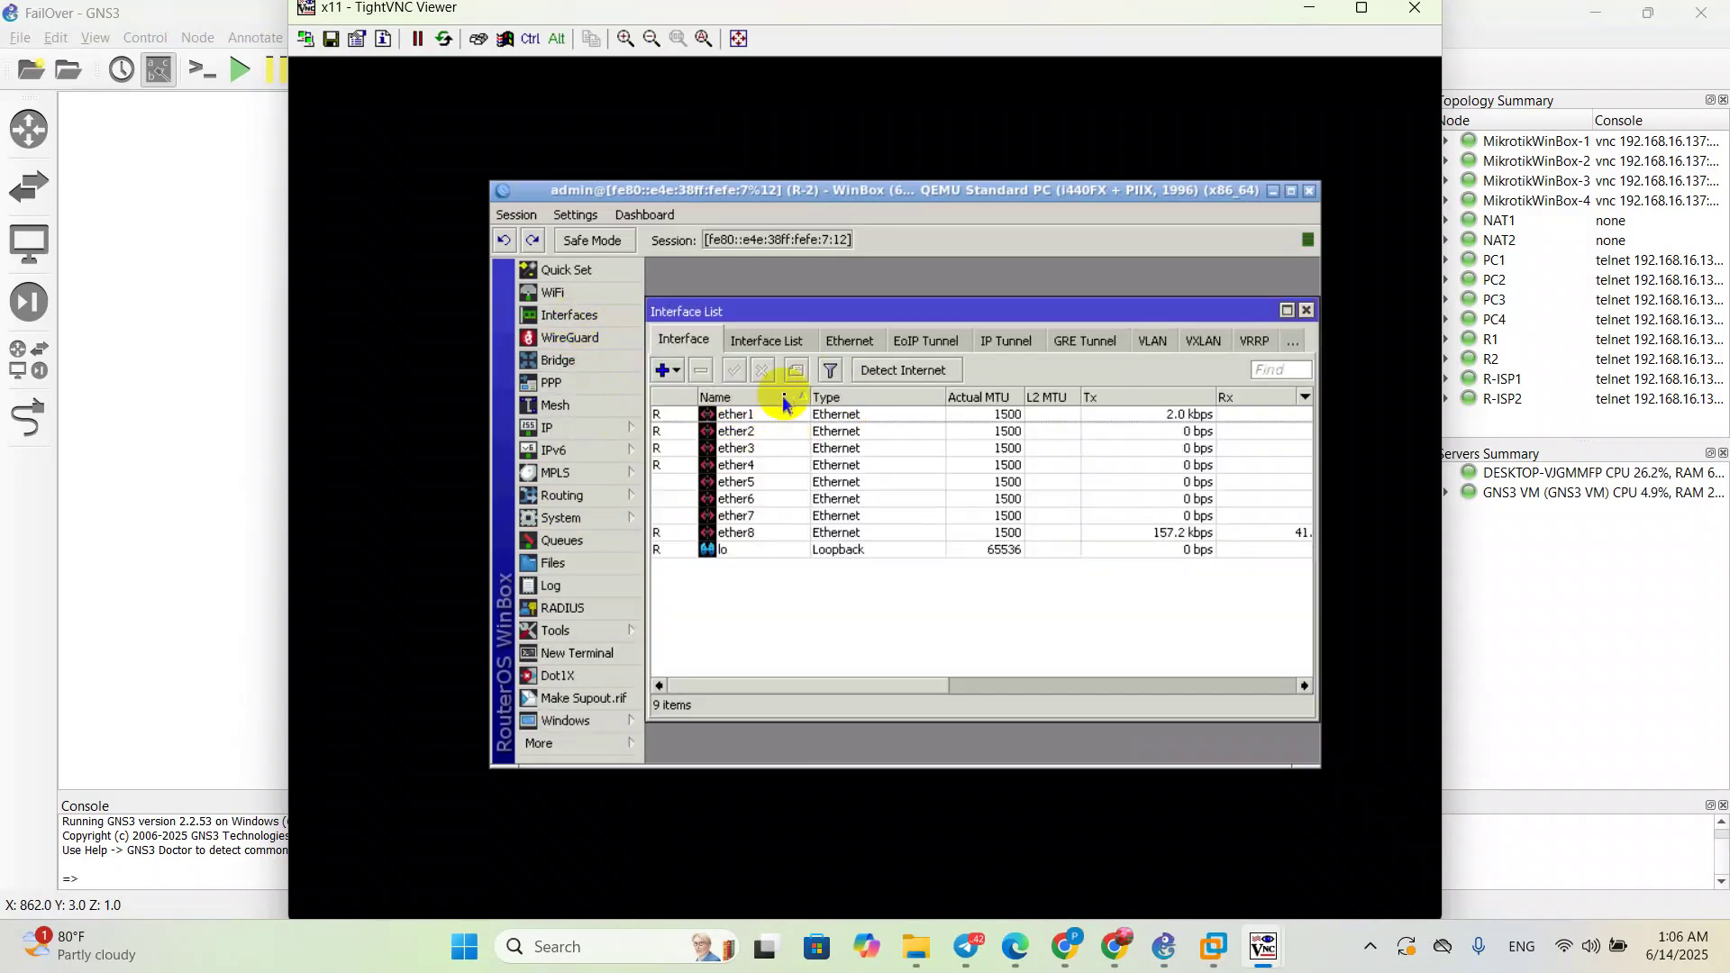
pyautogui.doubleClick(767, 417)
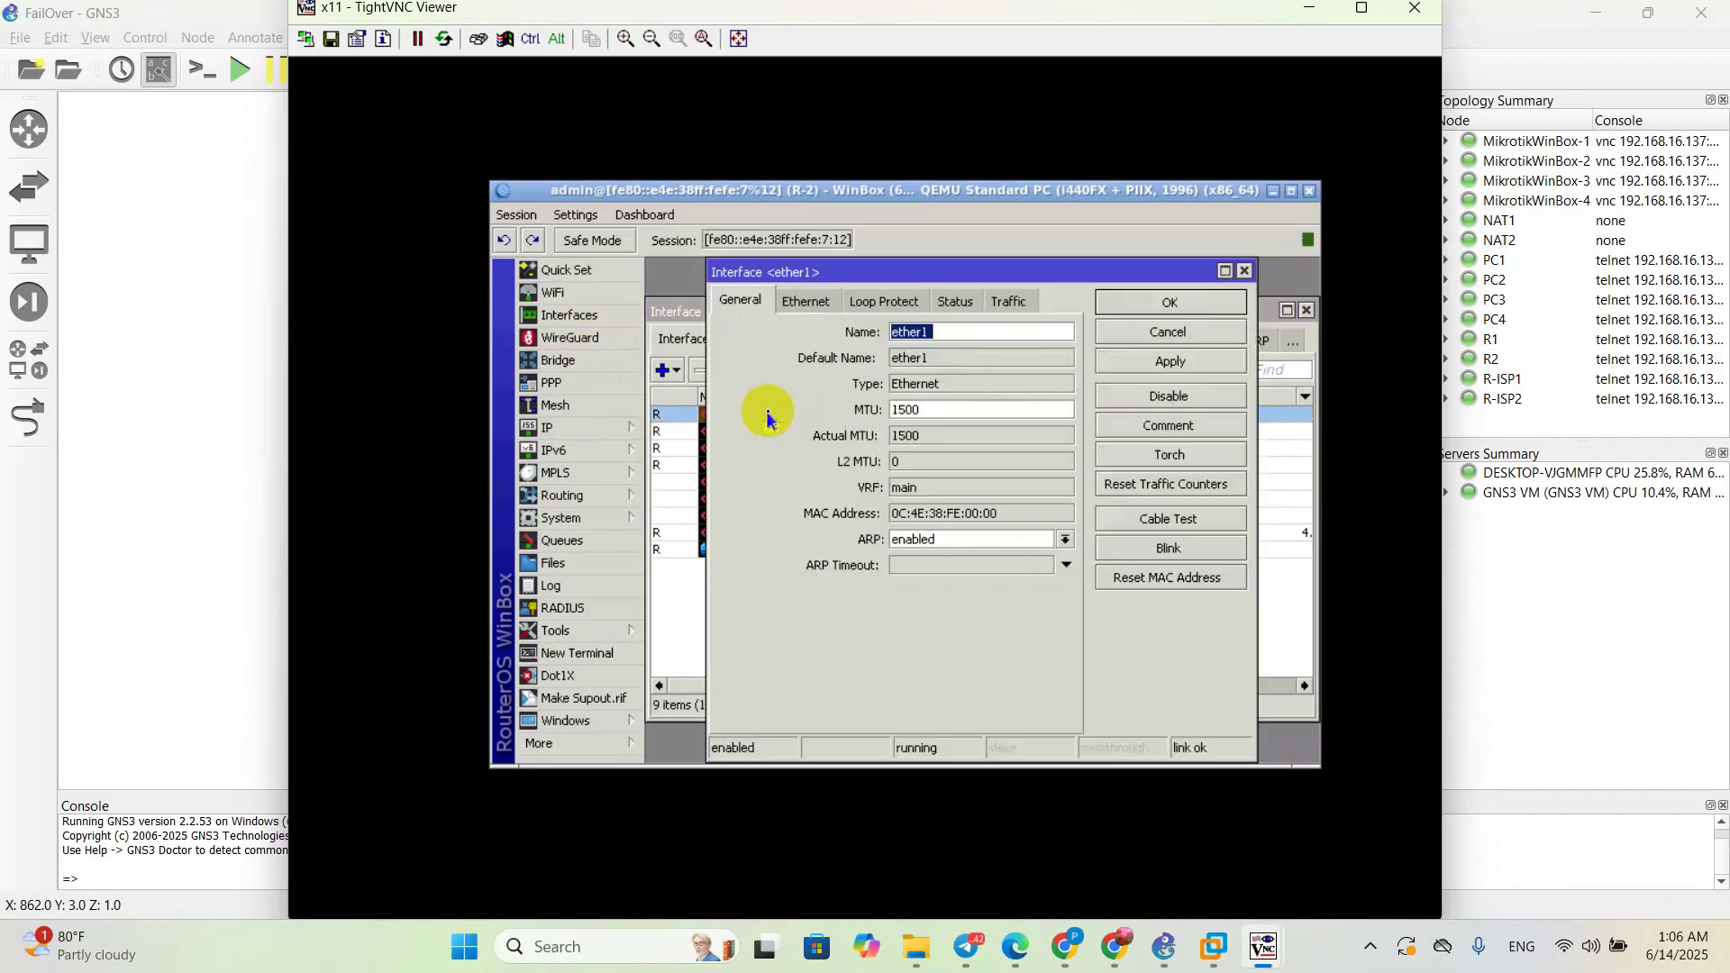
pyautogui.click(962, 333)
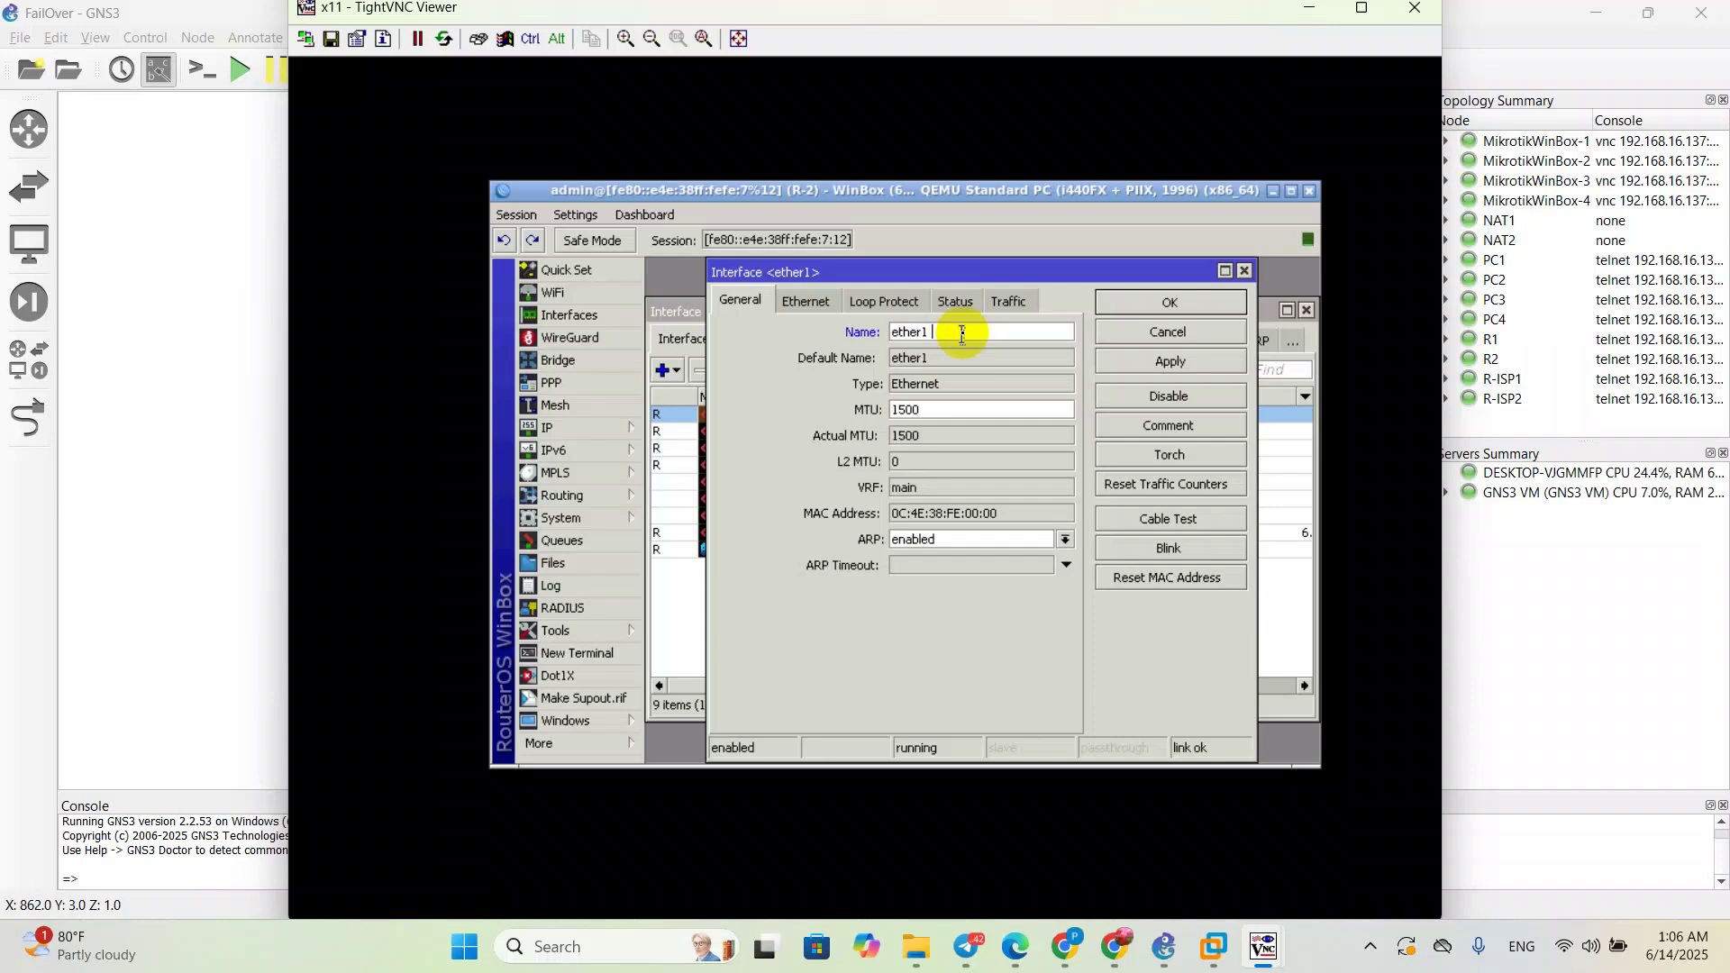
pyautogui.write('- ')
pyautogui.write('-R1-')
pyautogui.write('10')
pyautogui.write('.11.1')
pyautogui.write('.0')
pyautogui.write('/30')
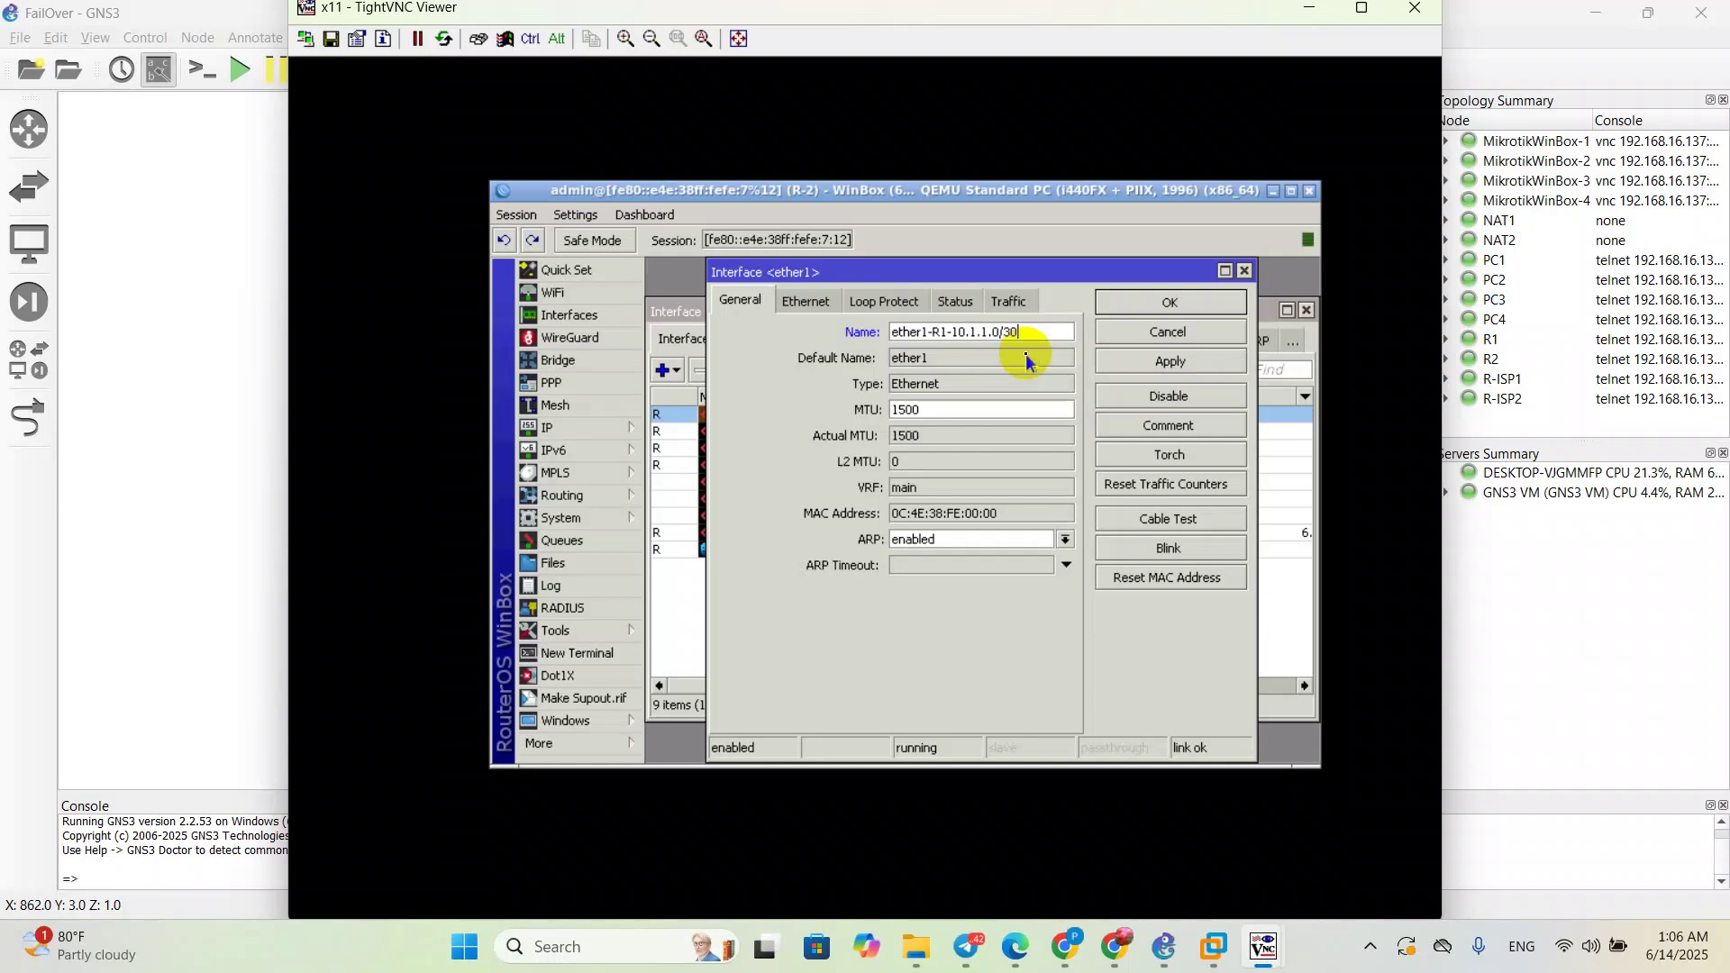
pyautogui.moveTo(968, 334); pyautogui.dragTo(996, 337)
pyautogui.click(1011, 338)
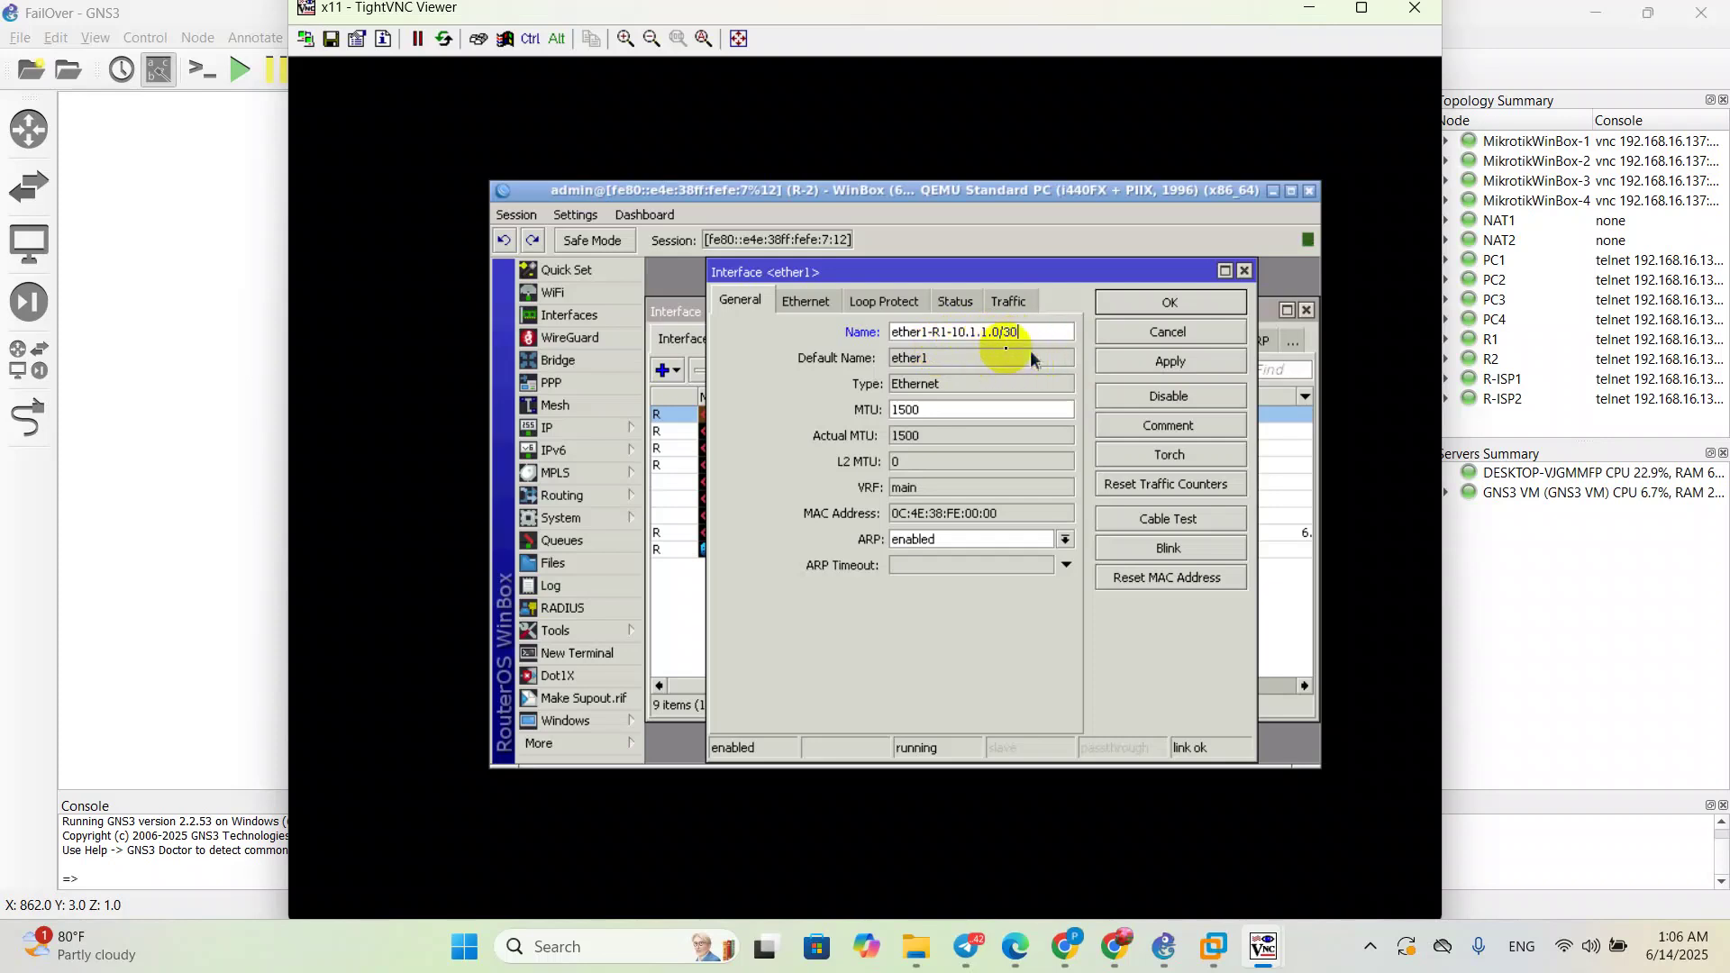
pyautogui.click(1158, 305)
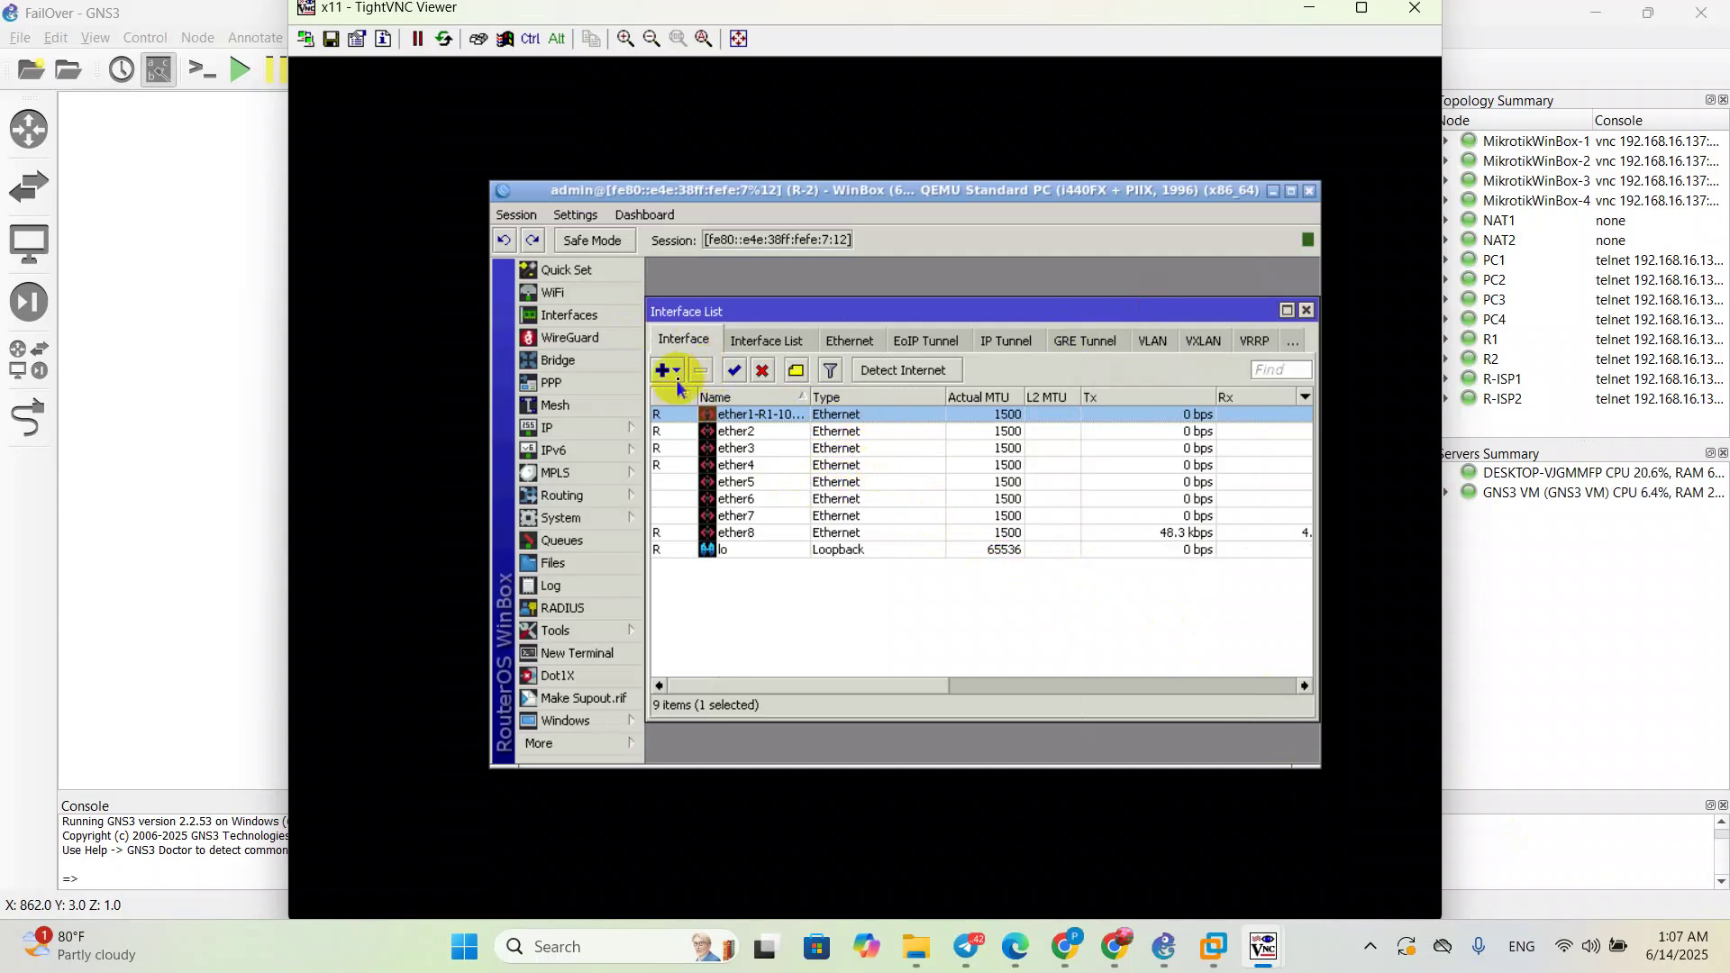
# Step: Rename interface ether2 on R-2 as ether2-R1-10.2.2.0/30
pyautogui.doubleClick(750, 436)
pyautogui.click(957, 339)
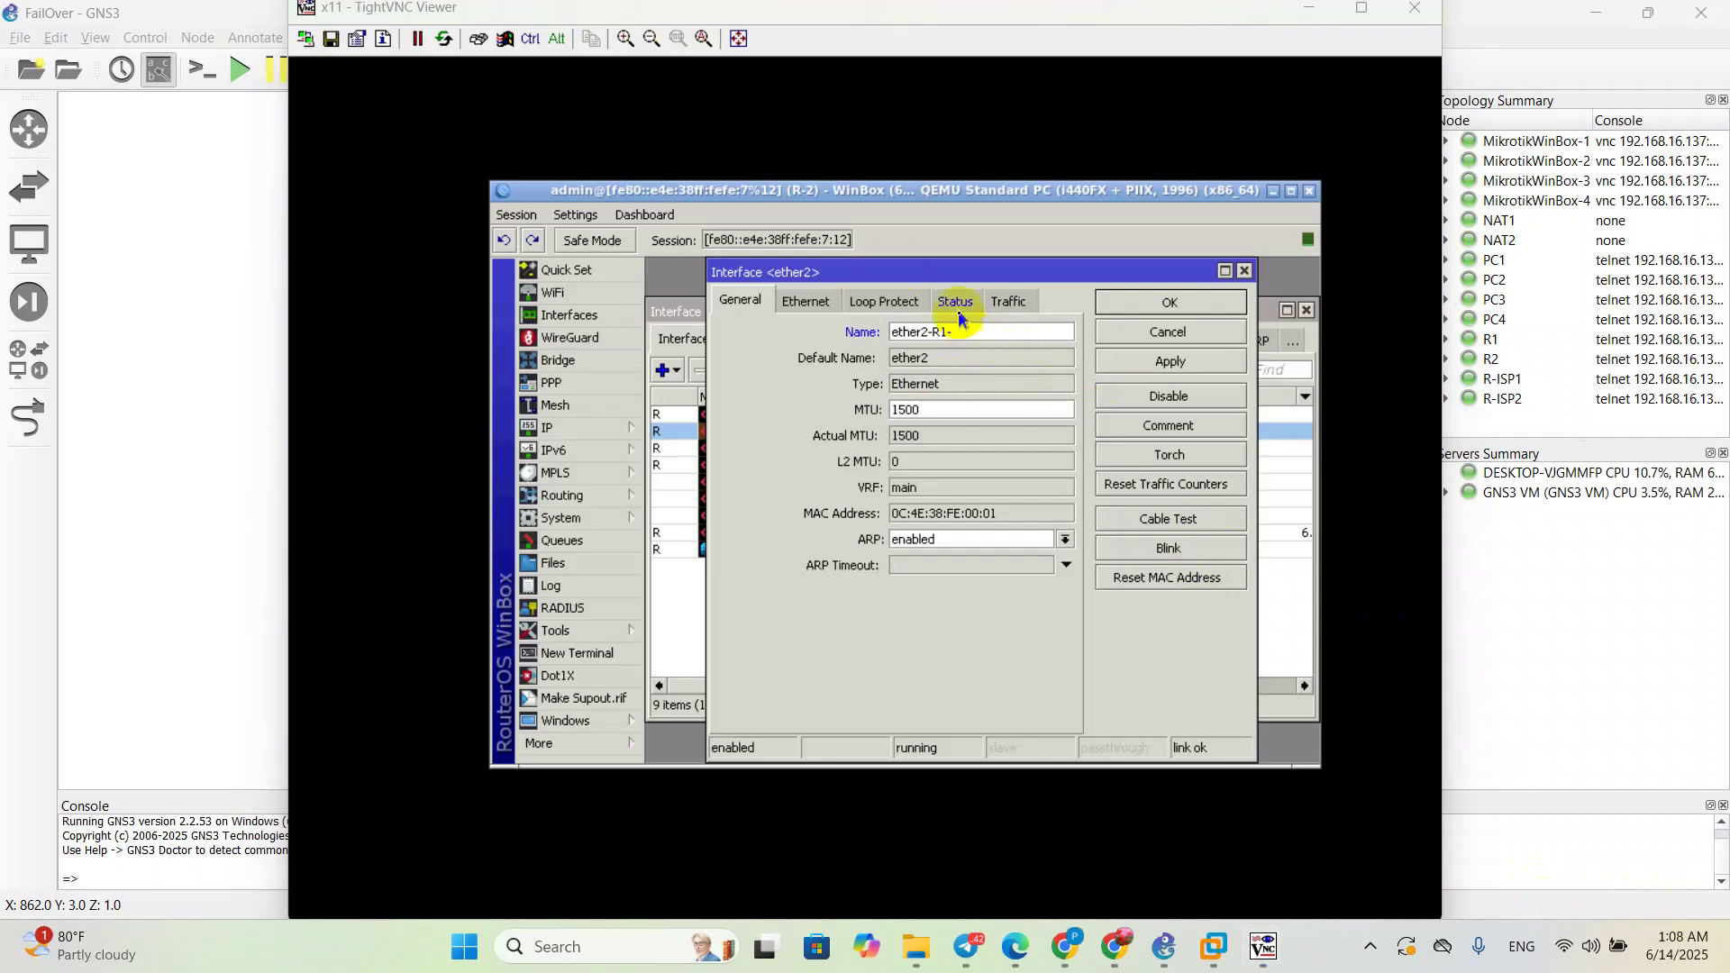
pyautogui.moveTo(958, 274); pyautogui.dragTo(948, 303)
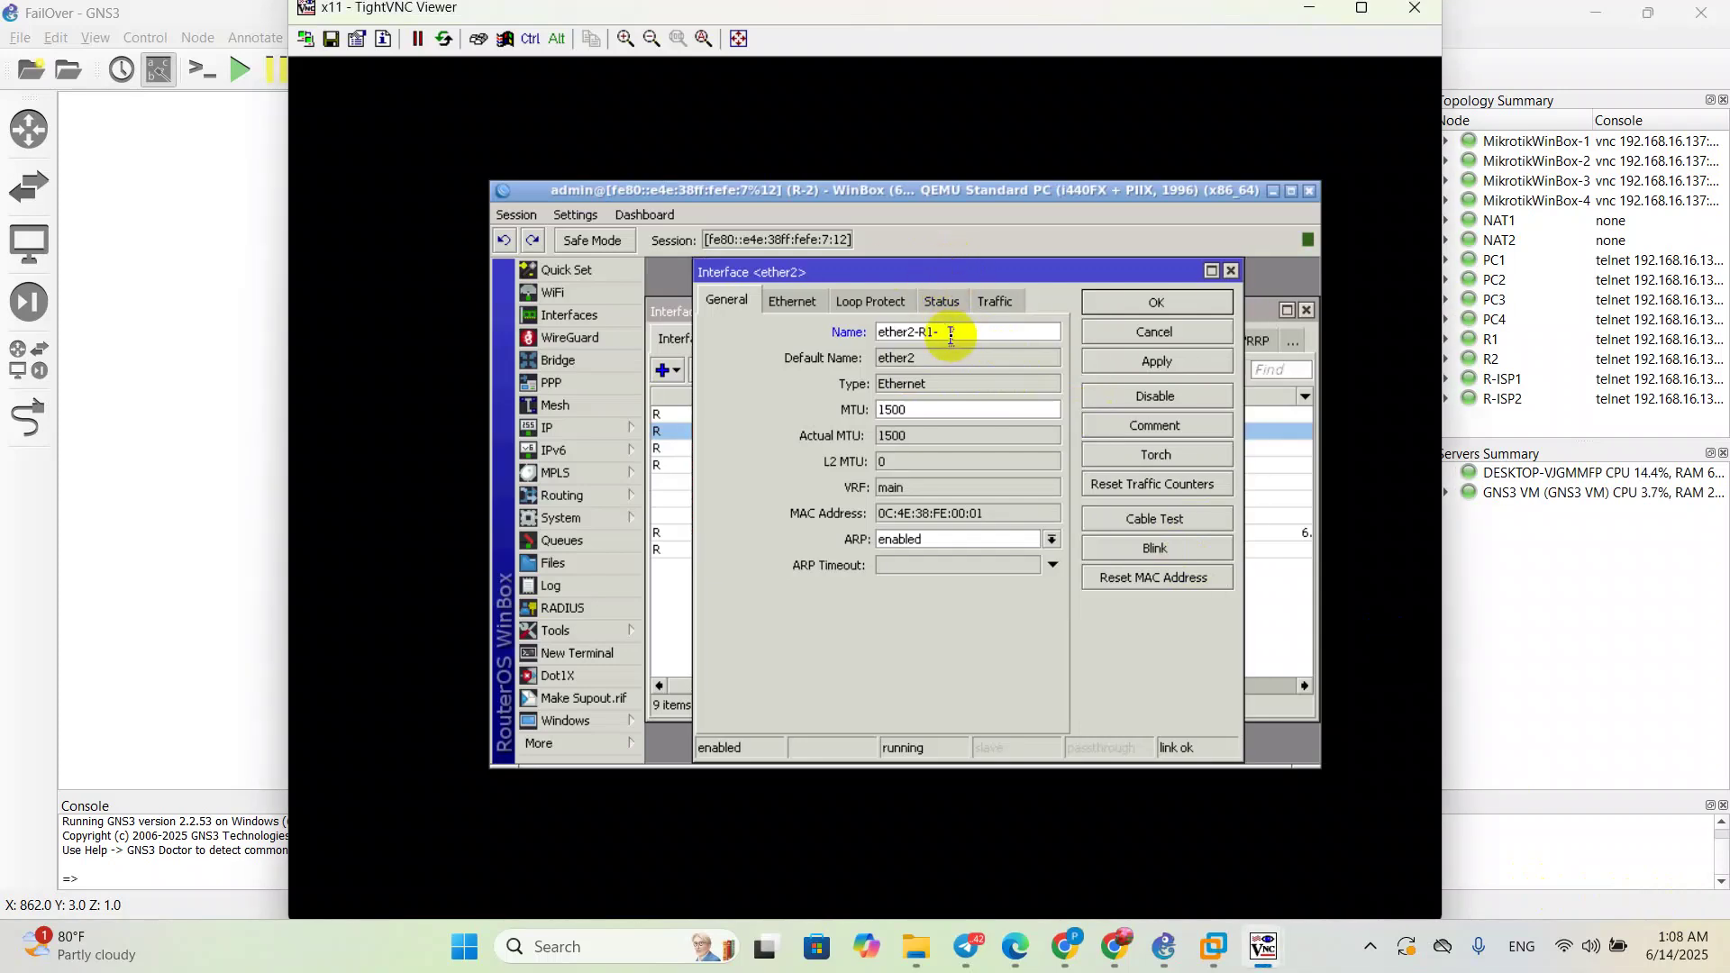
pyautogui.click(958, 338)
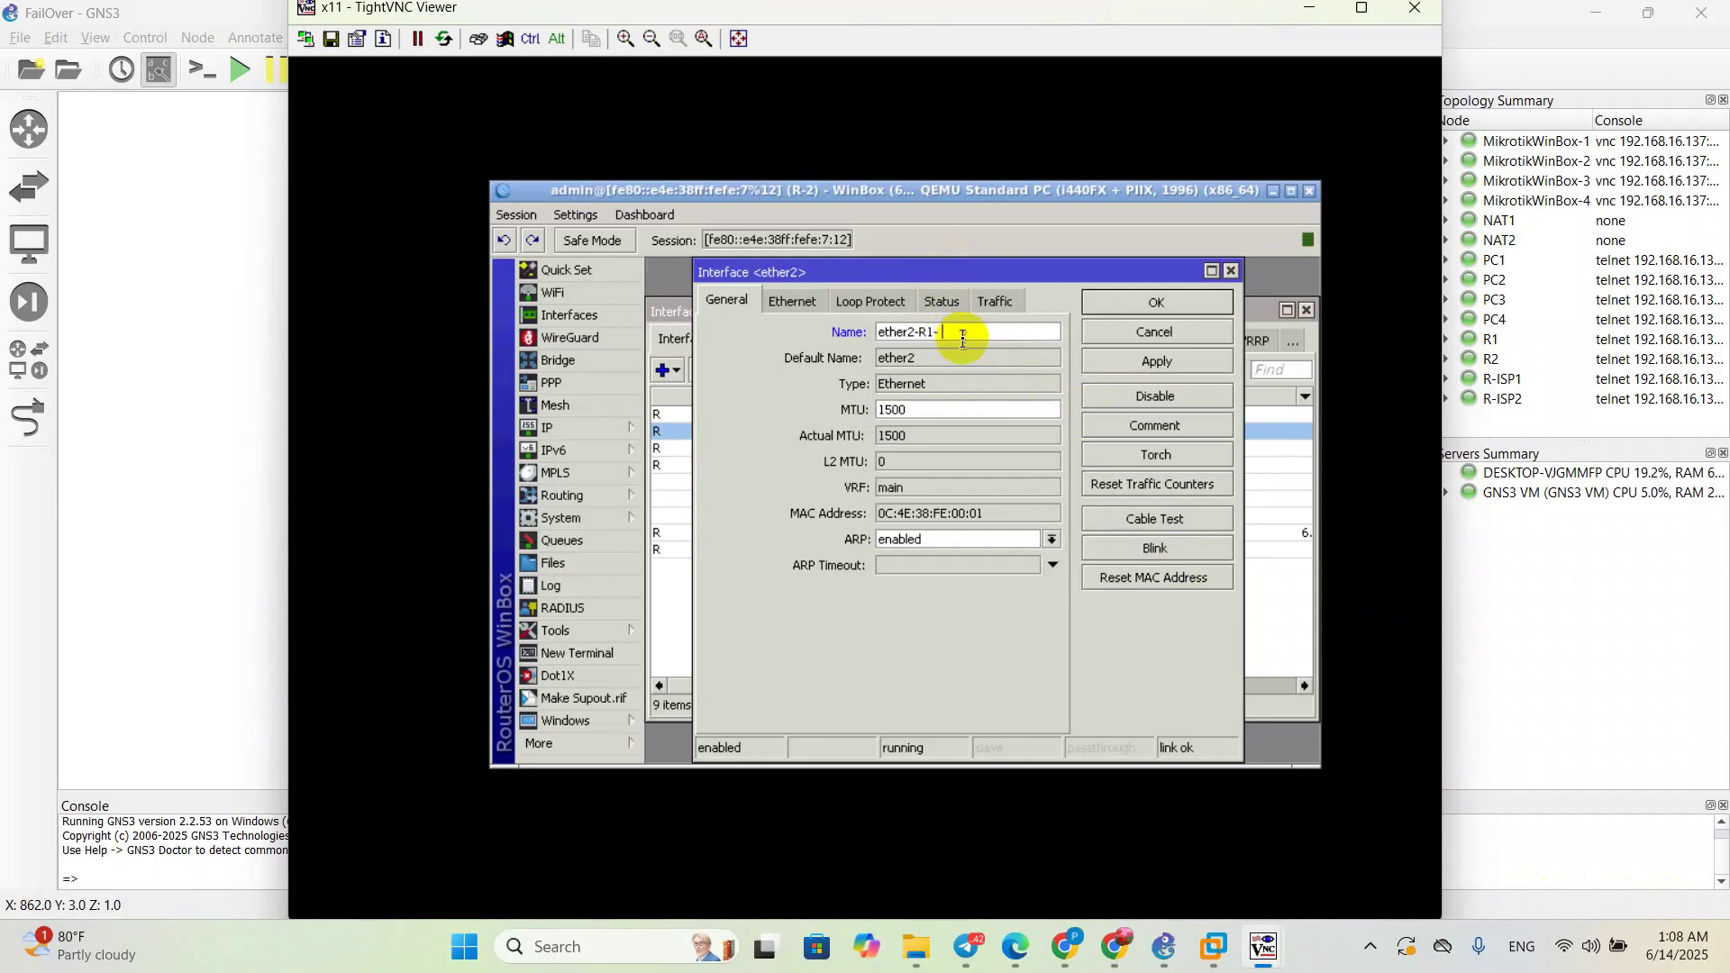
pyautogui.write('10.2.2.0/30')
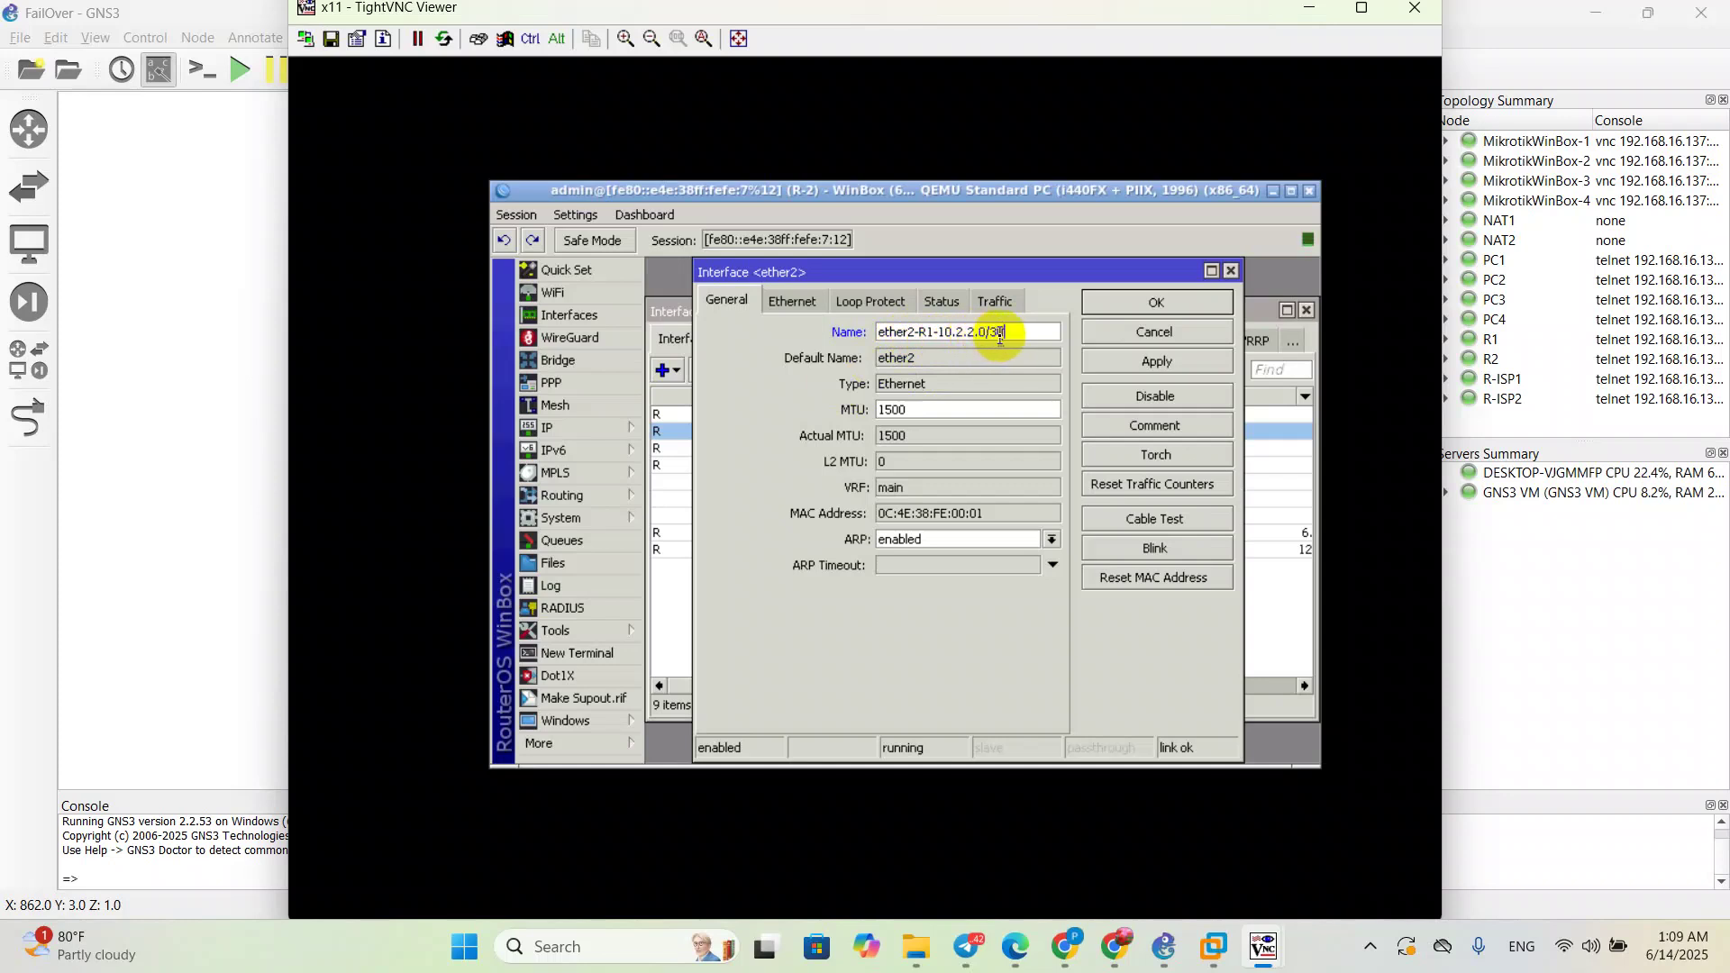
pyautogui.click(1156, 362)
pyautogui.click(1156, 304)
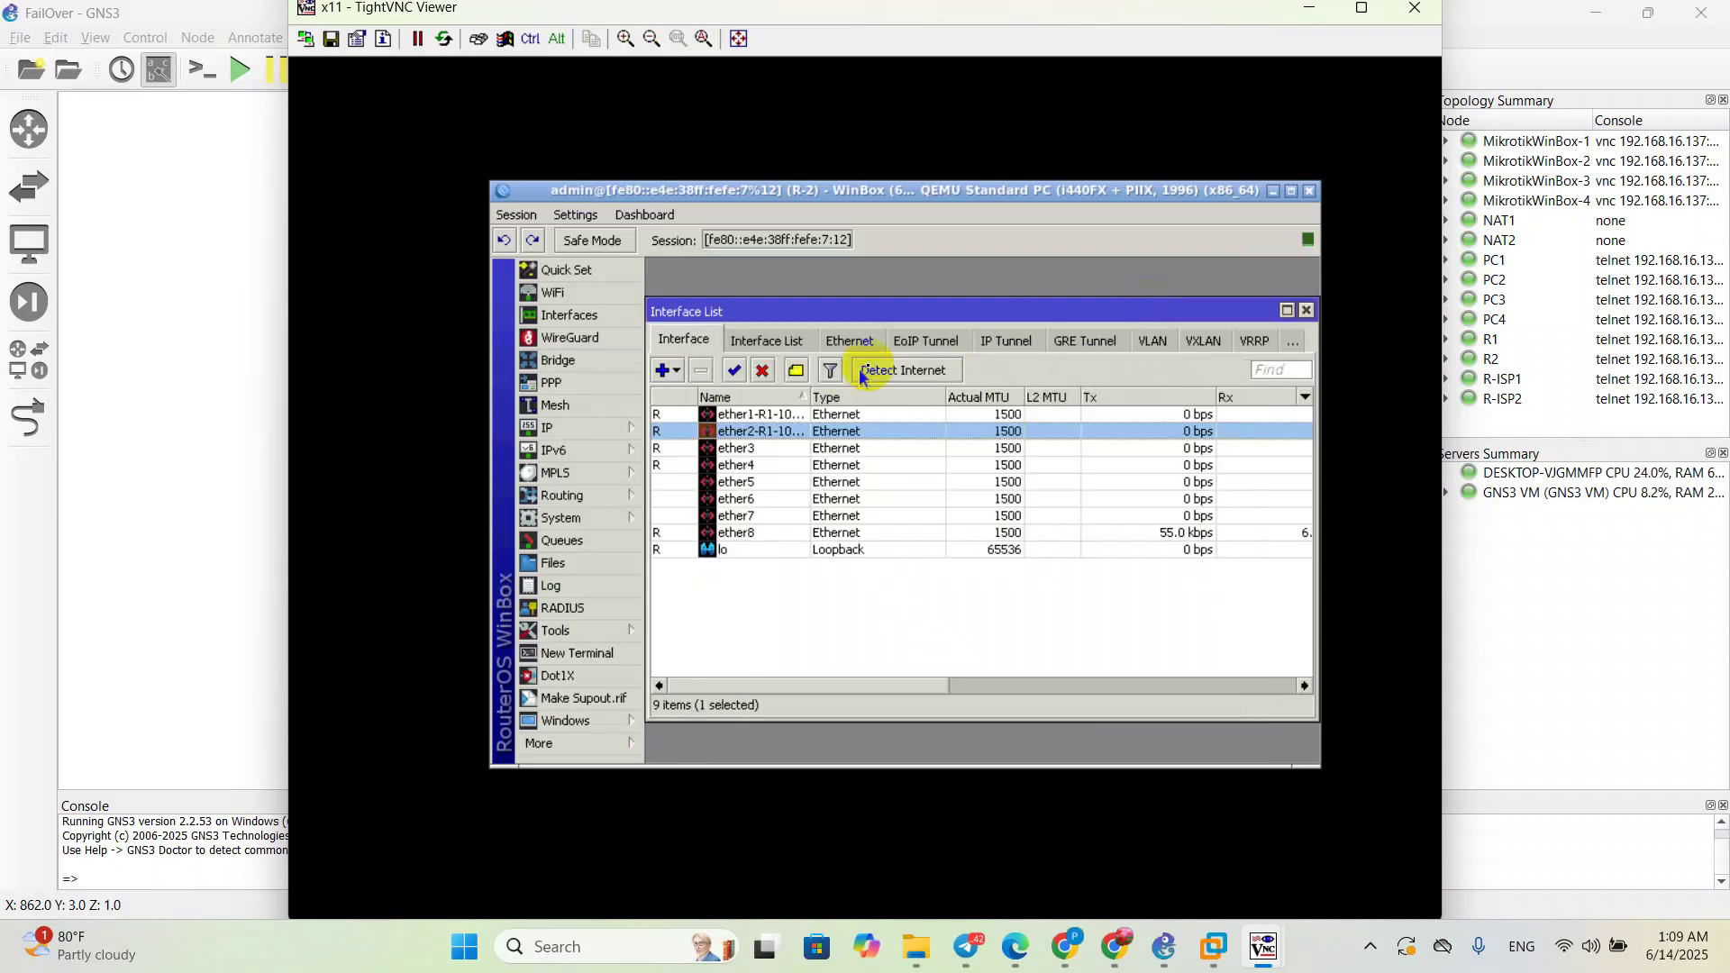
# Step: Rename interface ether3 on R-2 as ether3-LAN-ADMIN
pyautogui.doubleClick(777, 450)
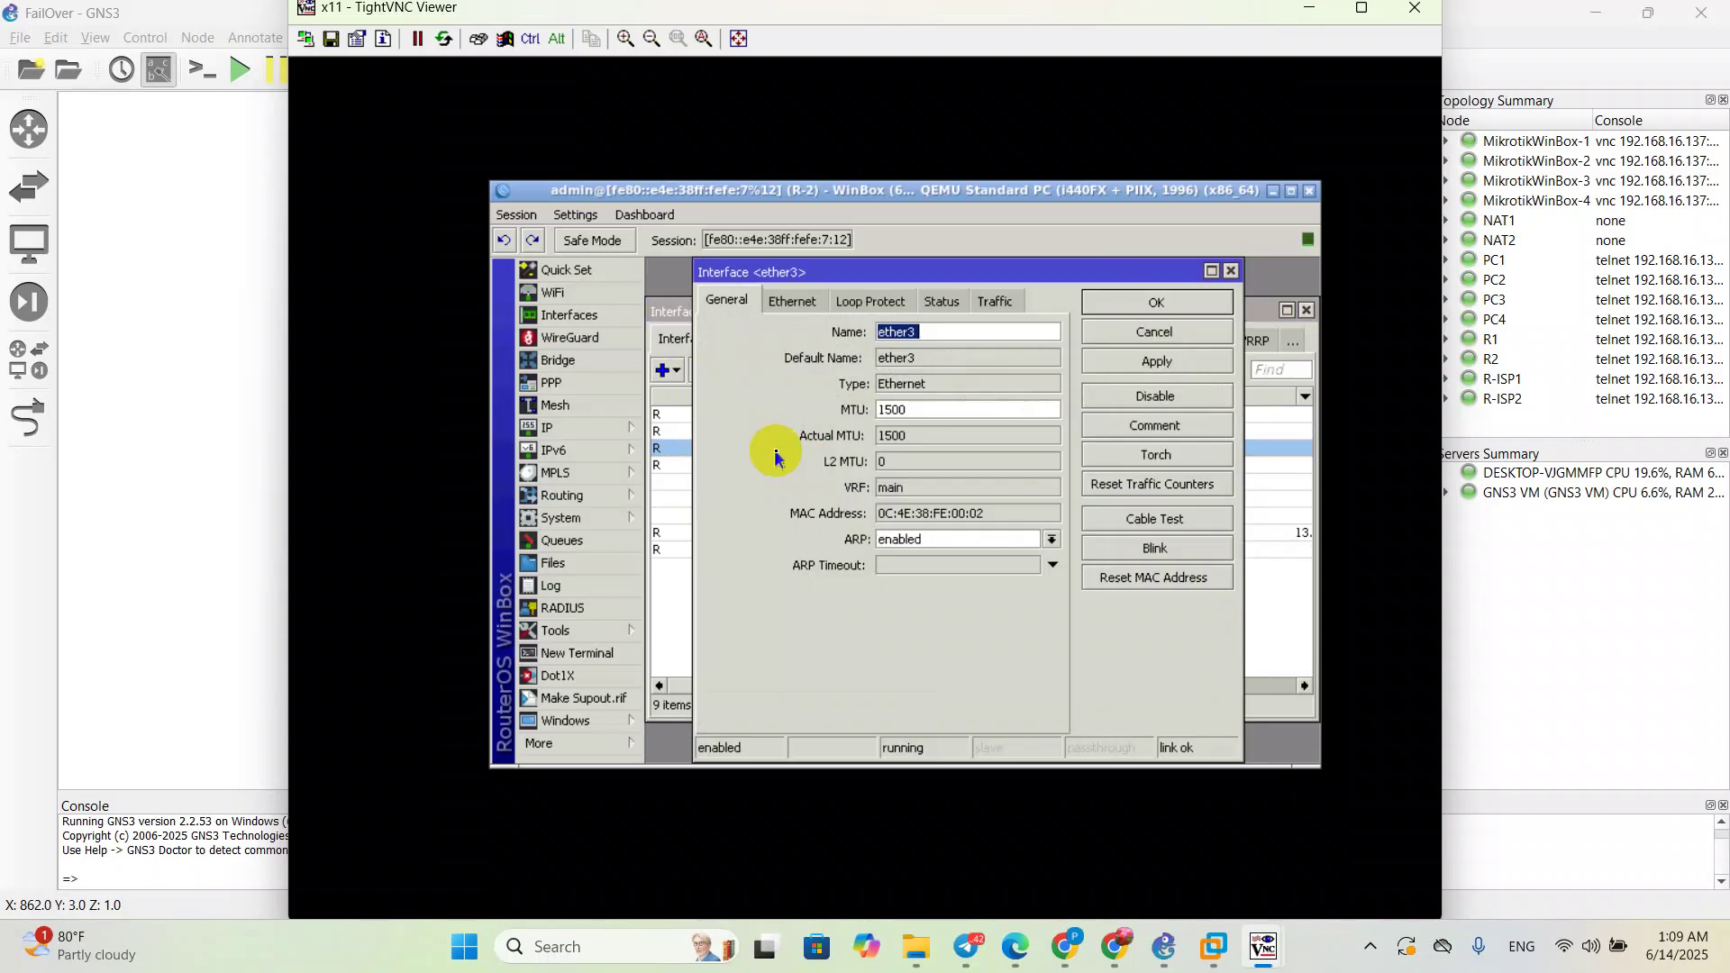
pyautogui.click(936, 332)
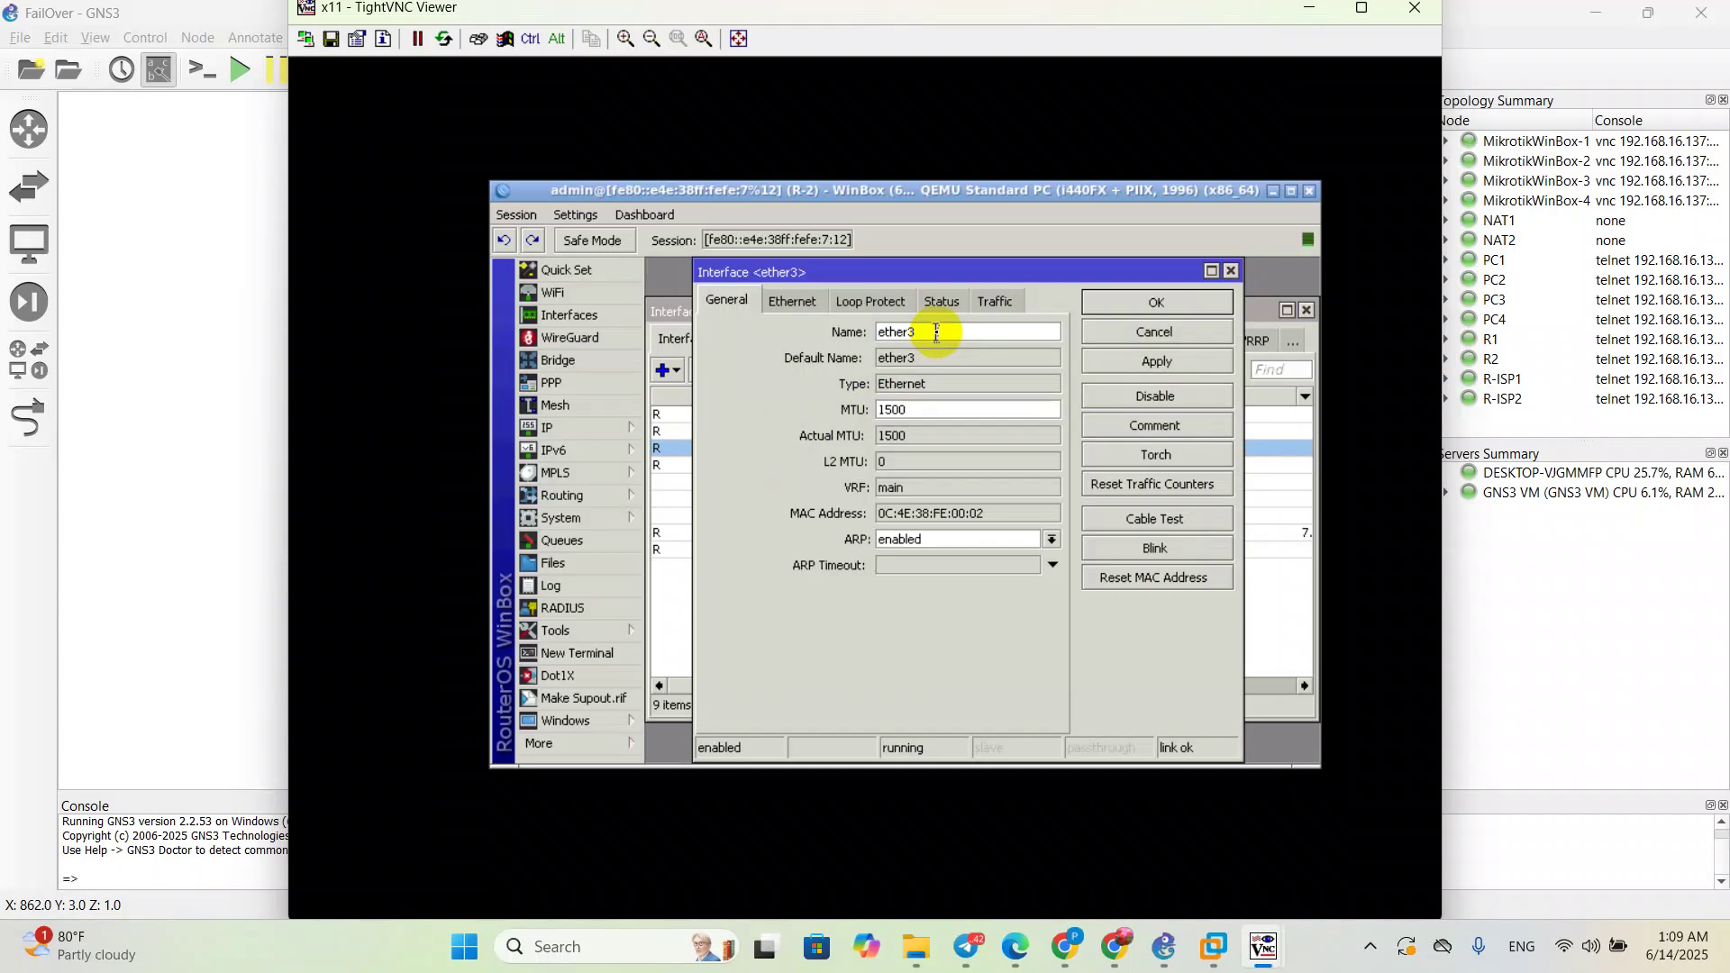
pyautogui.write('-LAN-ADMIN')
pyautogui.click(1157, 361)
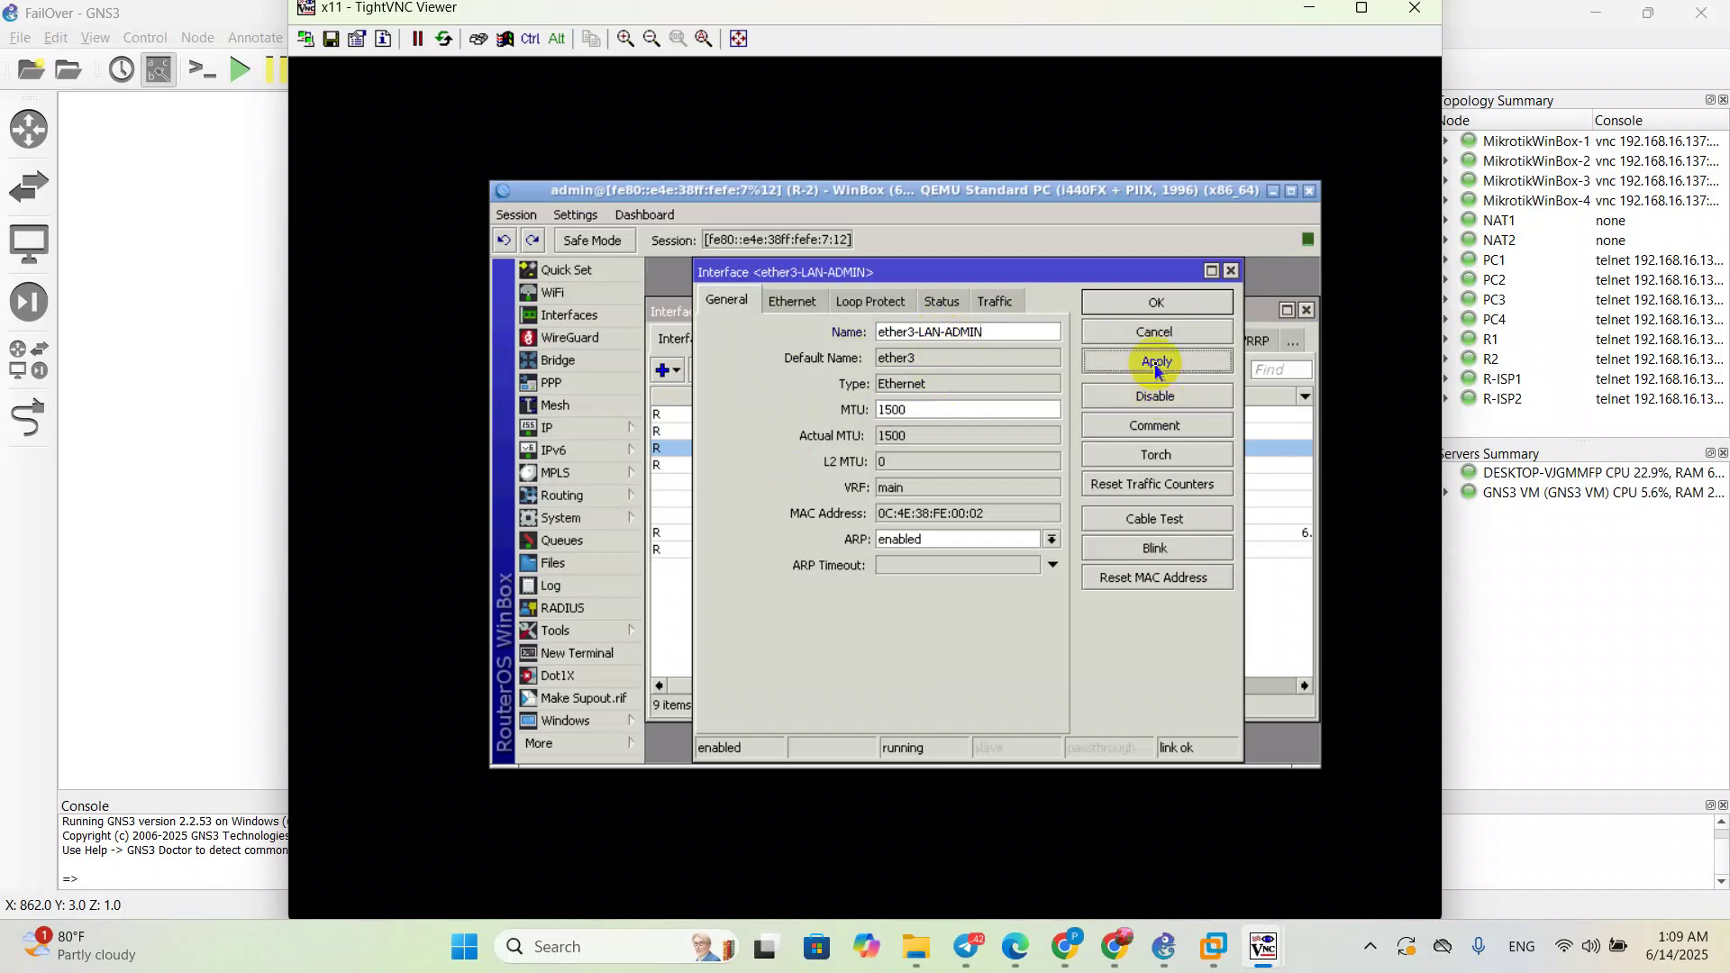
pyautogui.click(1154, 303)
# Step: Rename interface ether4 as ether4-LAN-SALE and widen the interface list's Name column to show the full names
pyautogui.doubleClick(748, 465)
pyautogui.click(957, 333)
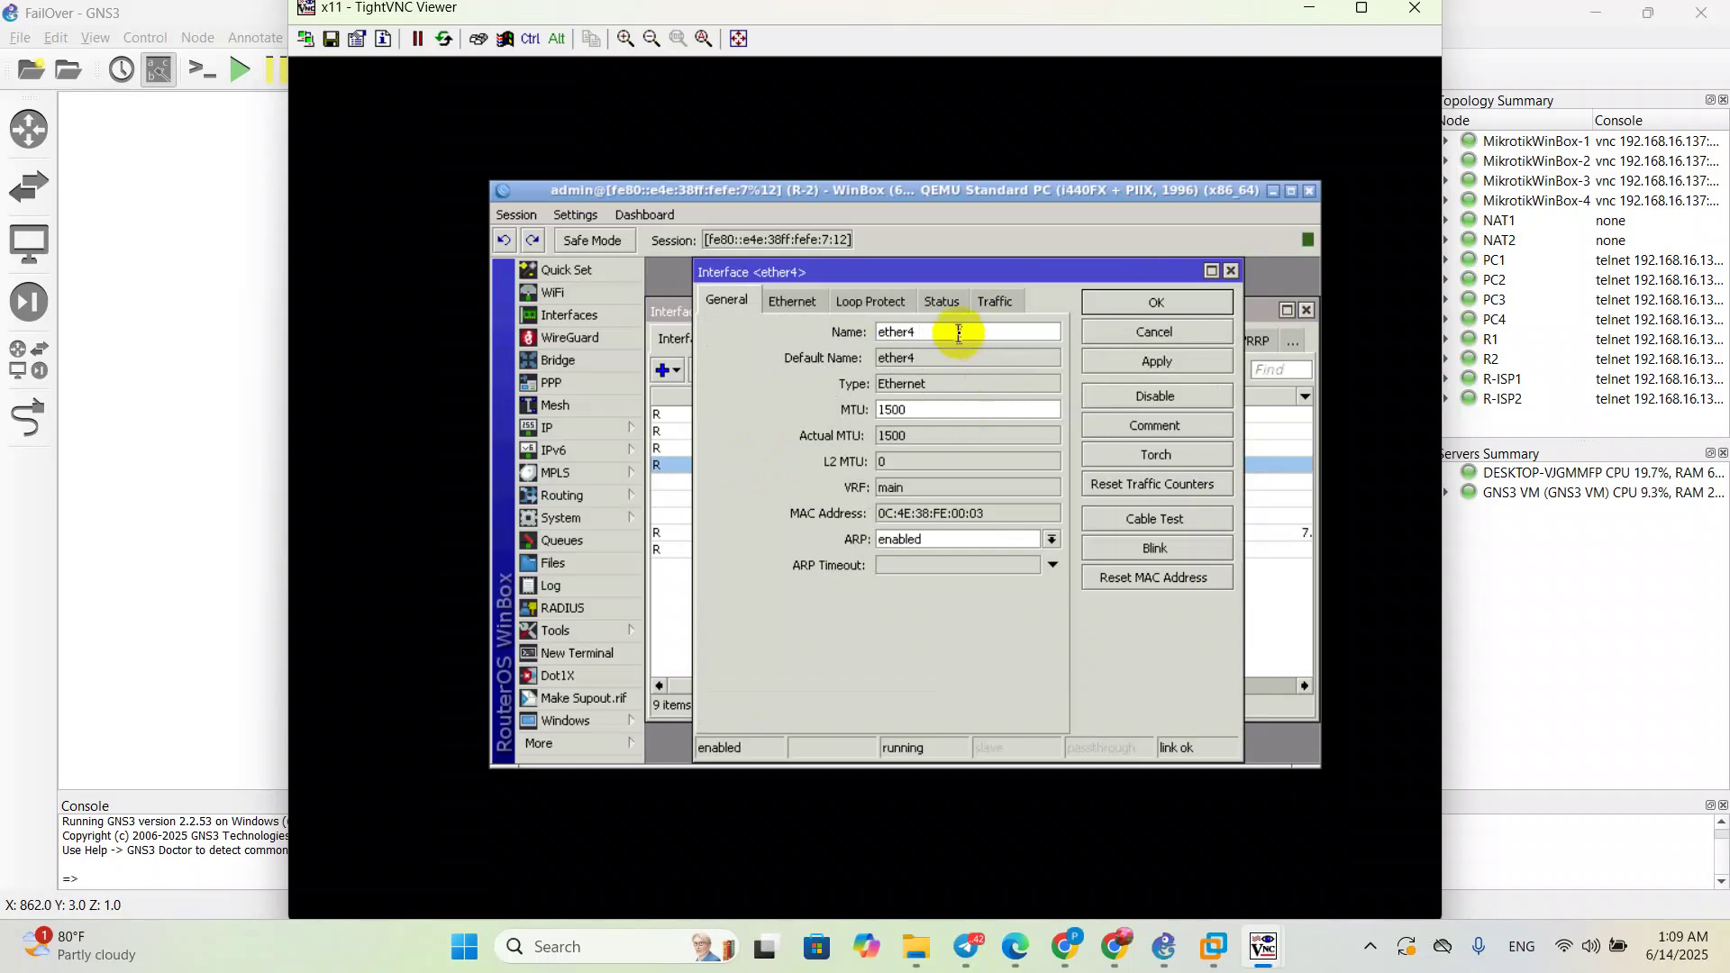
pyautogui.write('-LAN-SALE')
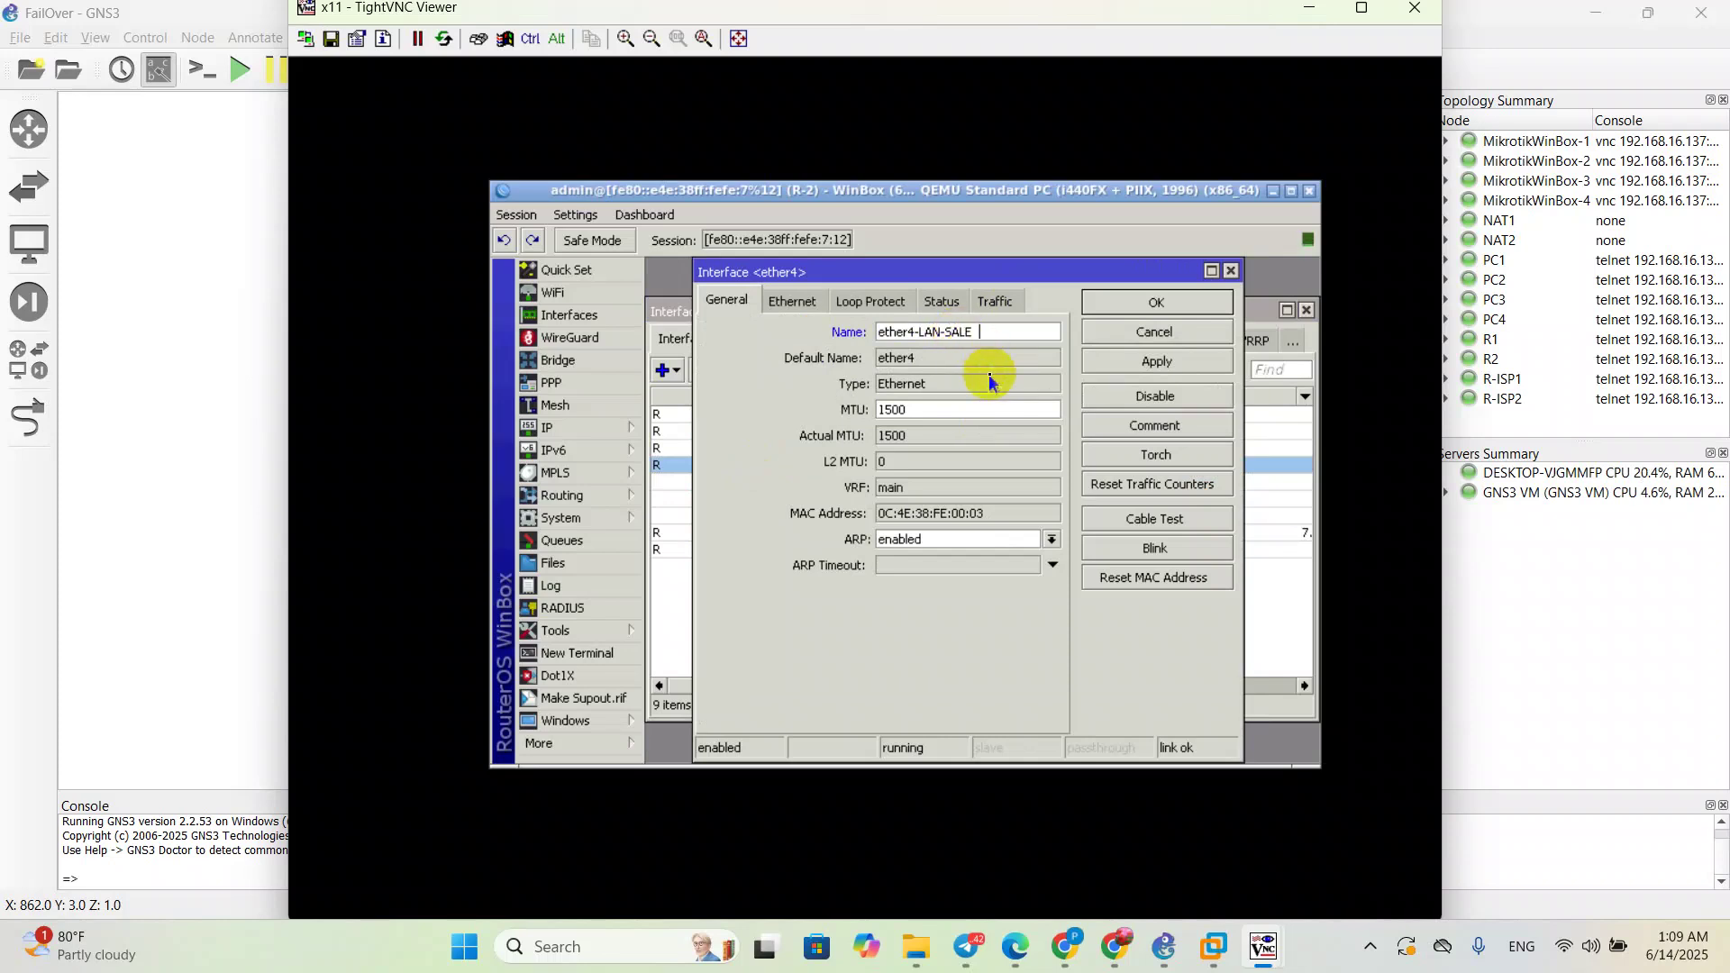
pyautogui.click(1146, 304)
pyautogui.moveTo(810, 396); pyautogui.dragTo(877, 396)
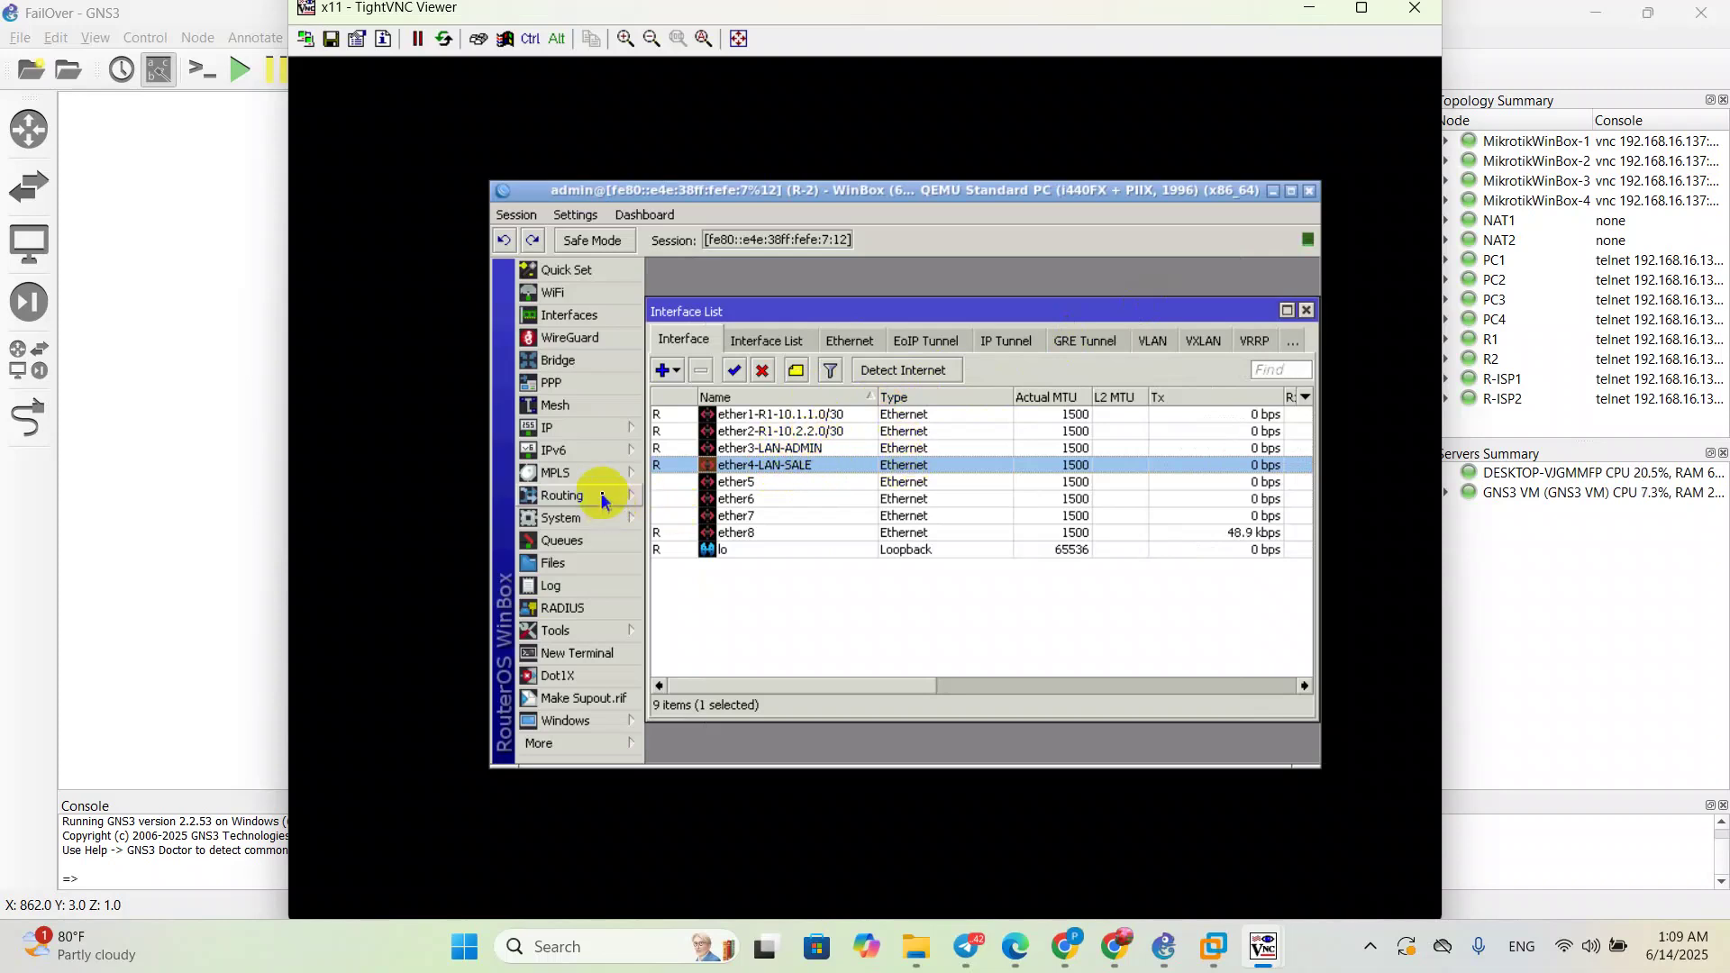
# Step: Add the IP address 10.1.1.2/30 on interface ether1-R1-10.1.1.0/30 of R-2
pyautogui.click(571, 427)
pyautogui.click(721, 326)
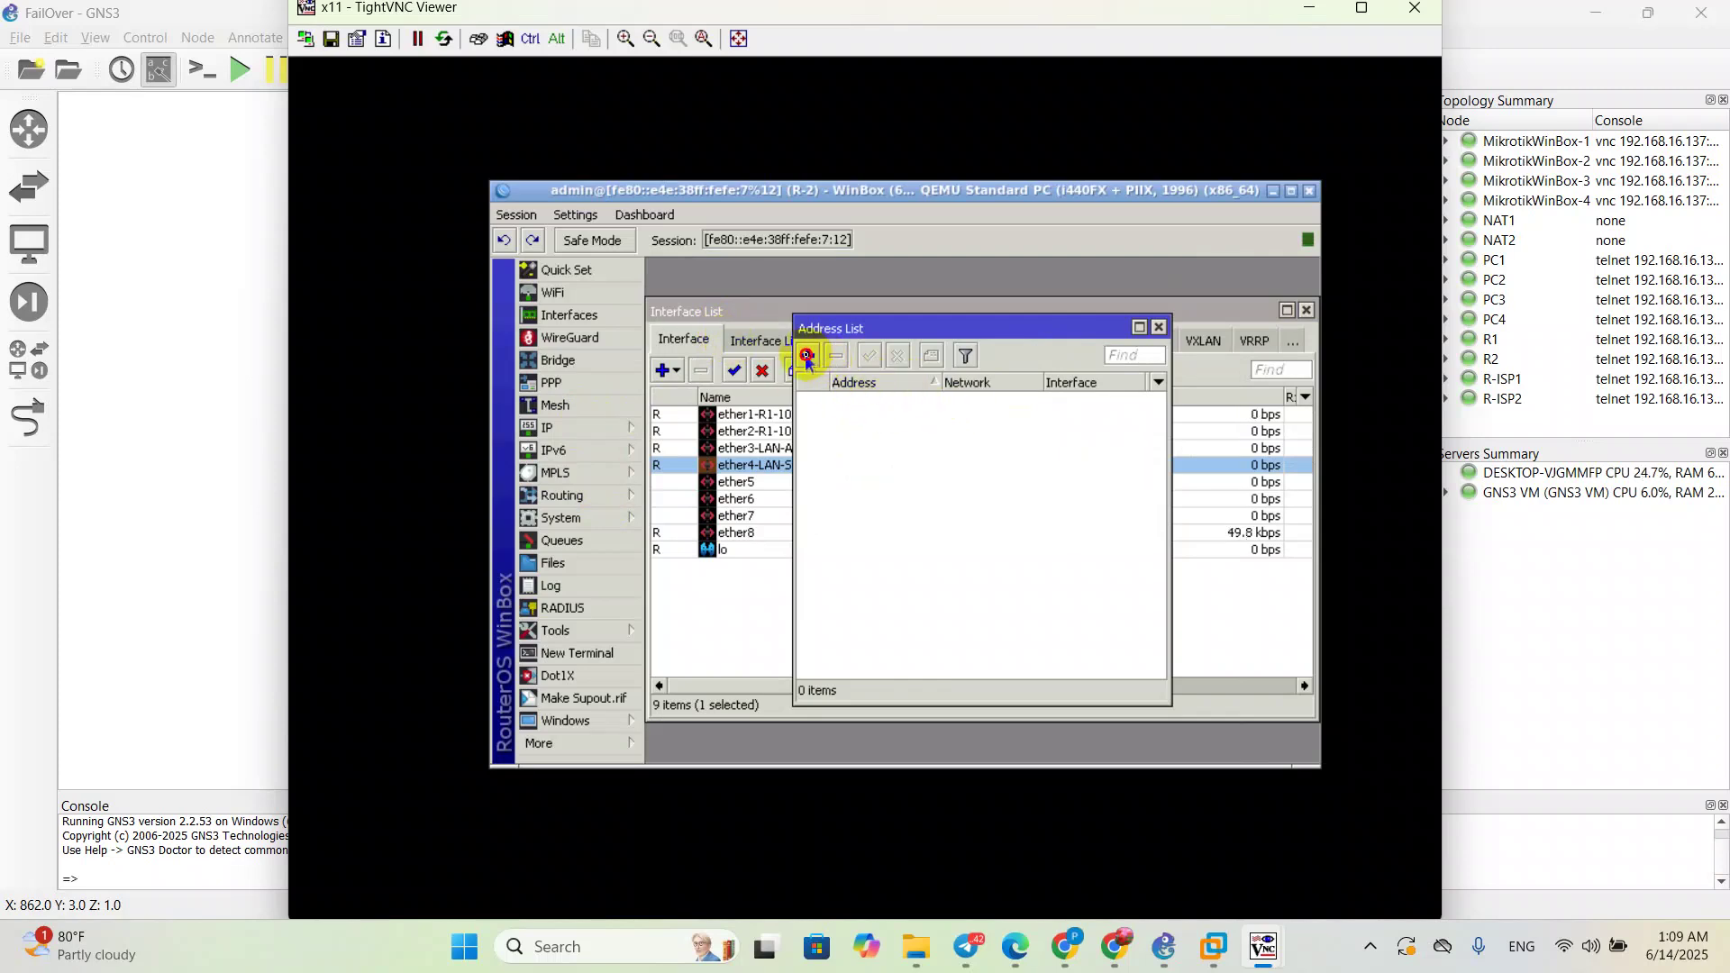
pyautogui.click(808, 356)
pyautogui.click(1039, 469)
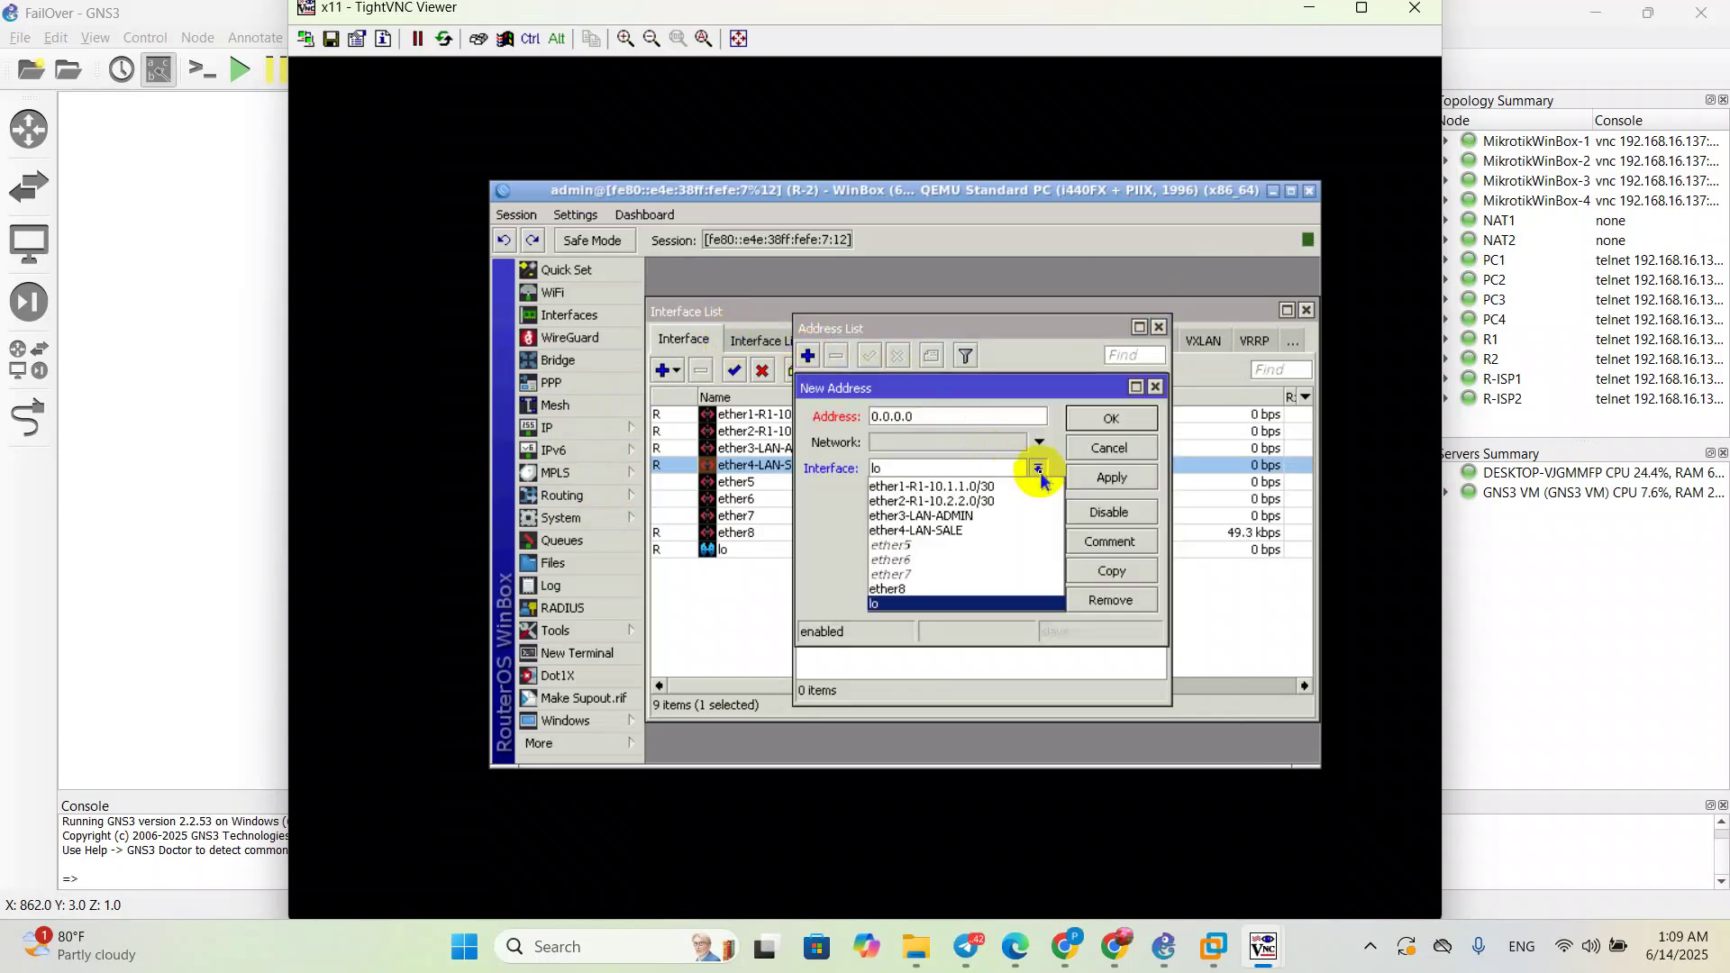
pyautogui.click(973, 487)
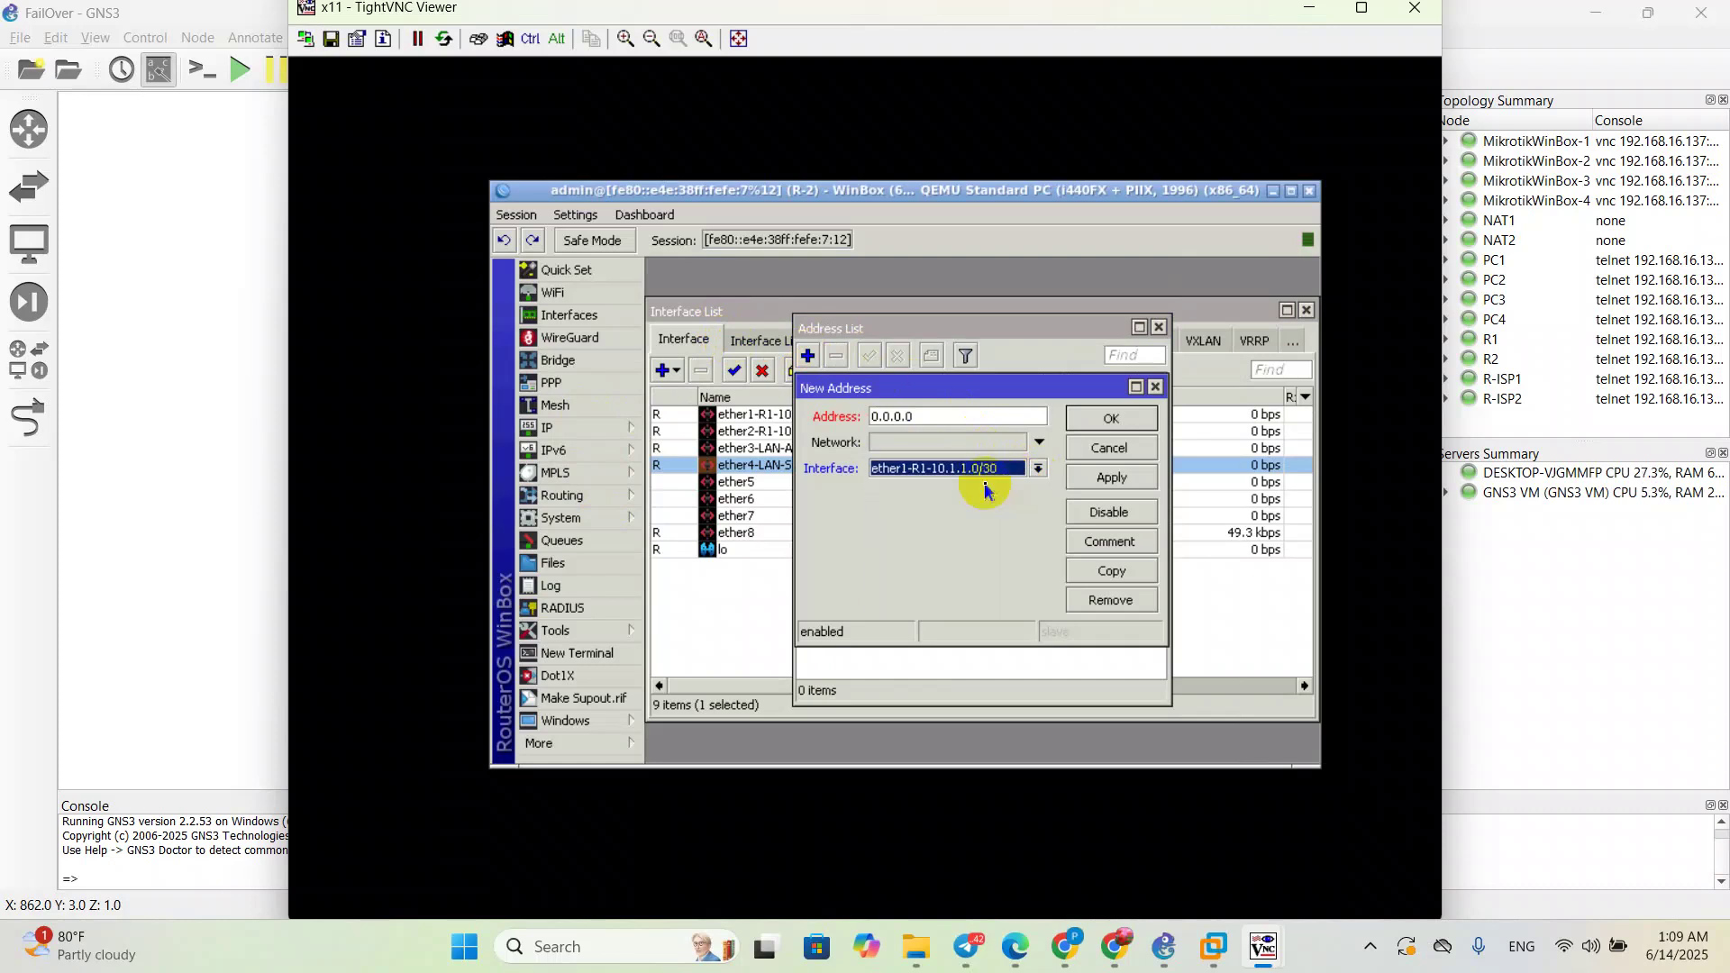
pyautogui.moveTo(965, 422); pyautogui.dragTo(815, 416)
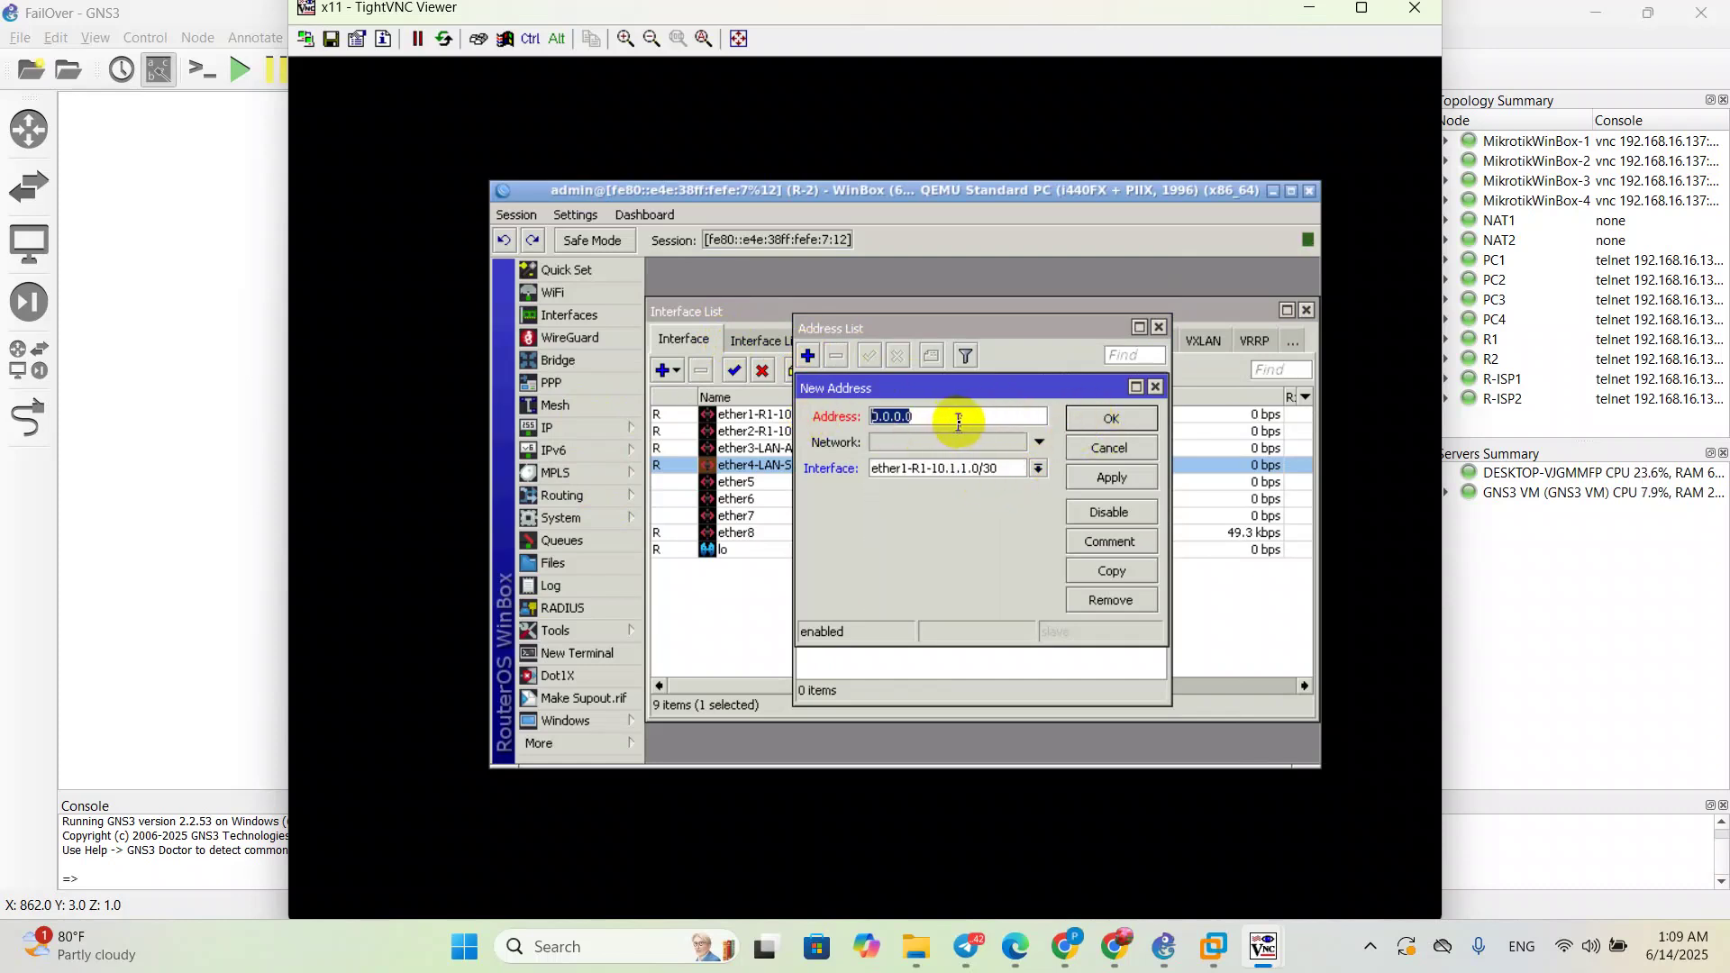
pyautogui.write('10.')
pyautogui.write('1.1')
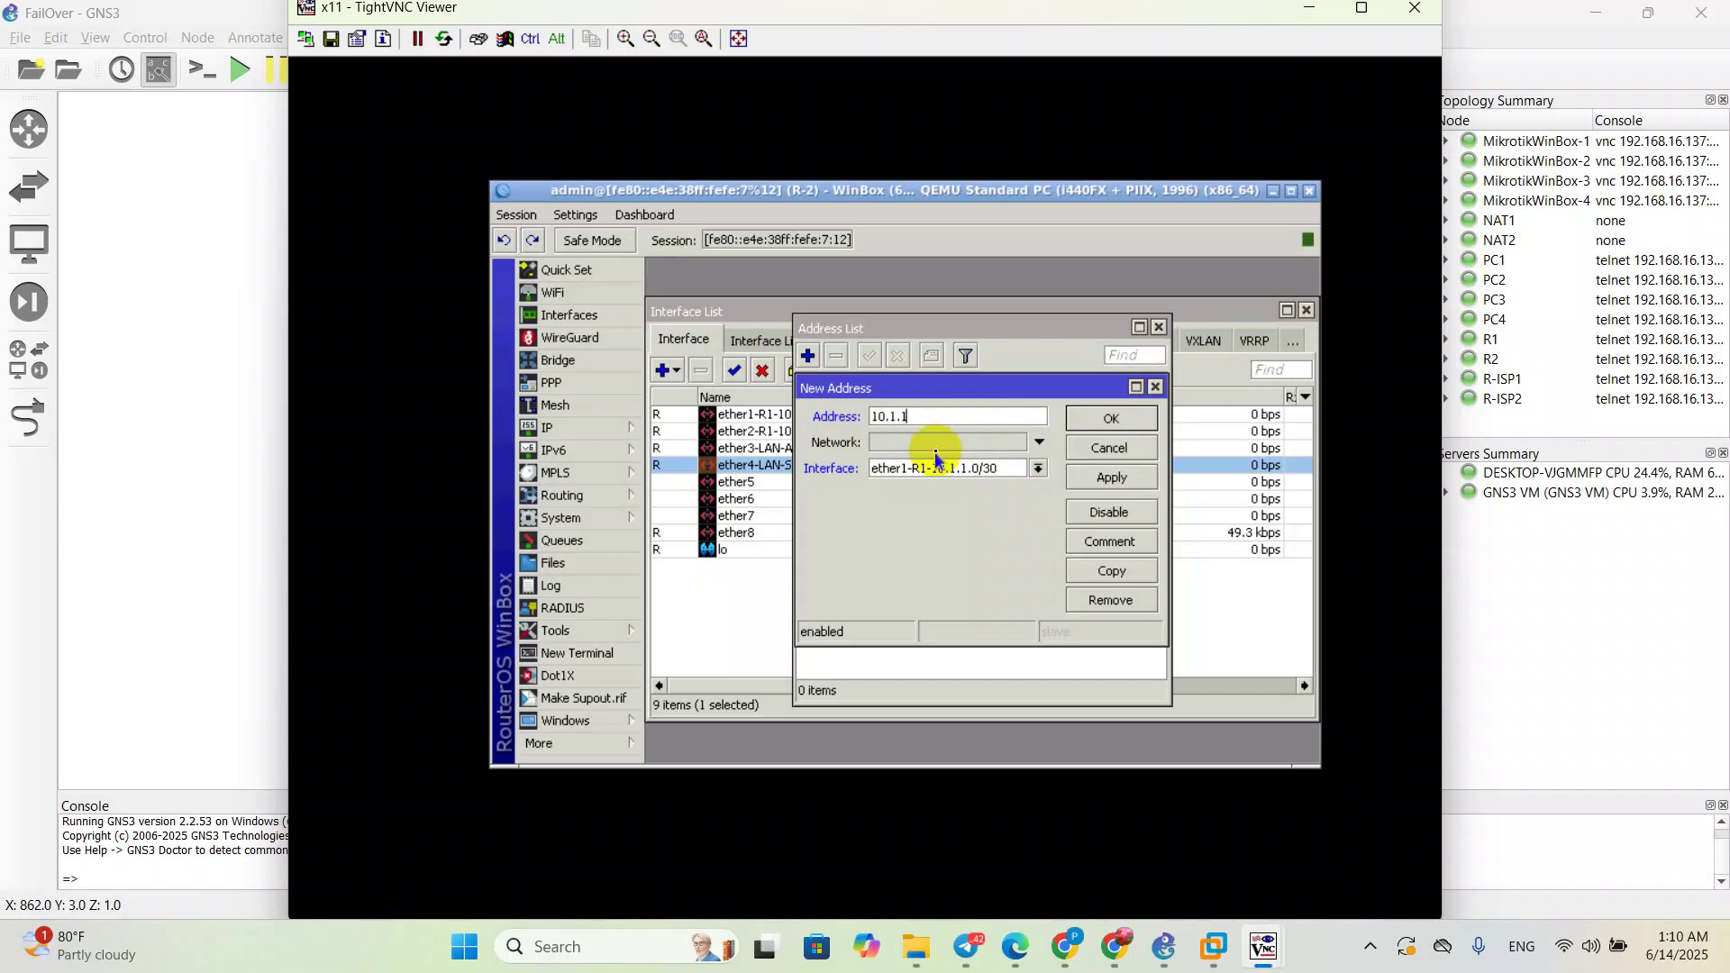
pyautogui.write('.2')
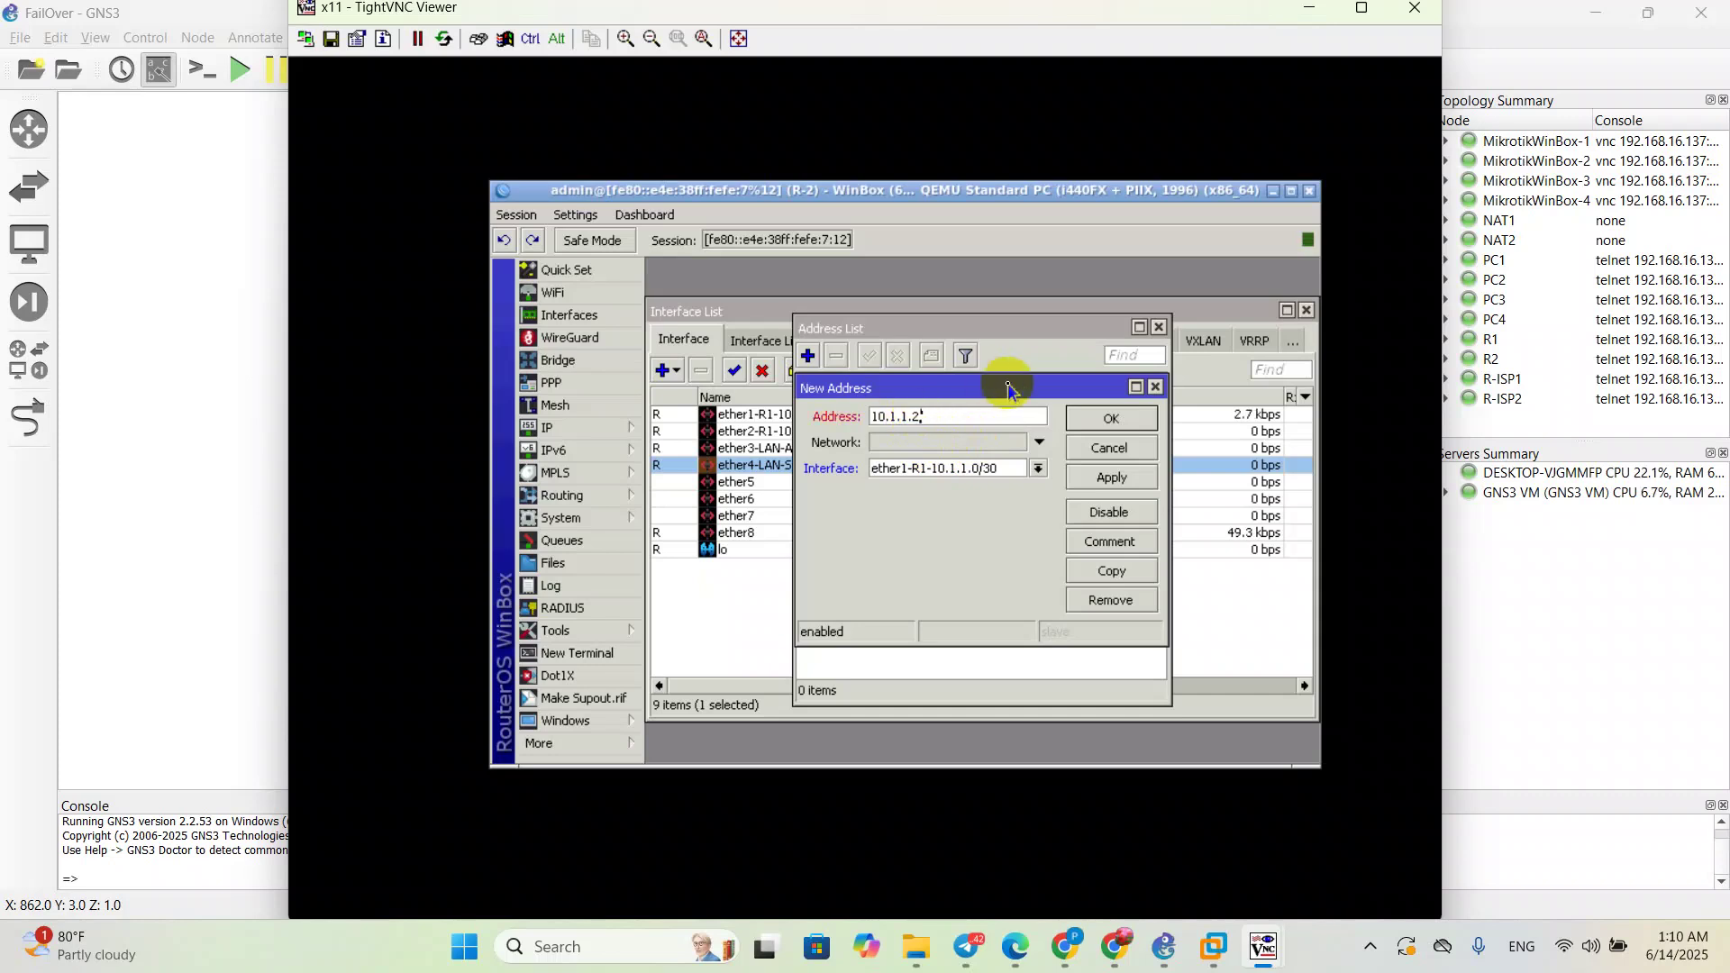
pyautogui.write('/30')
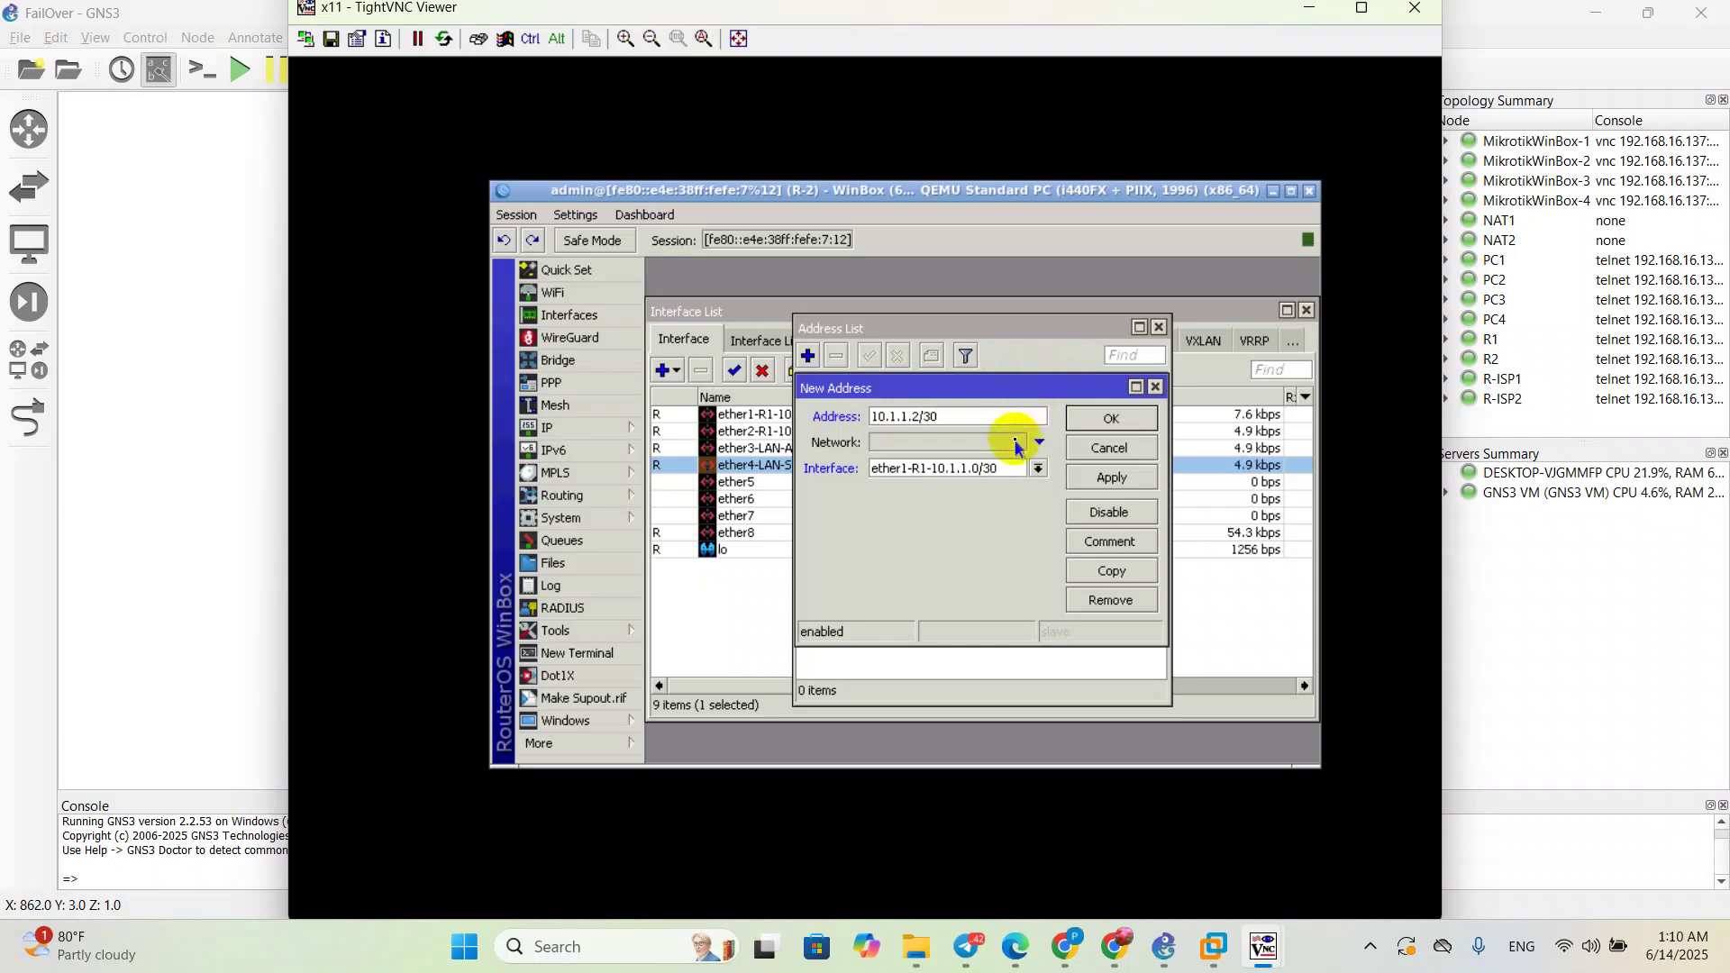
pyautogui.click(1131, 486)
pyautogui.click(1109, 423)
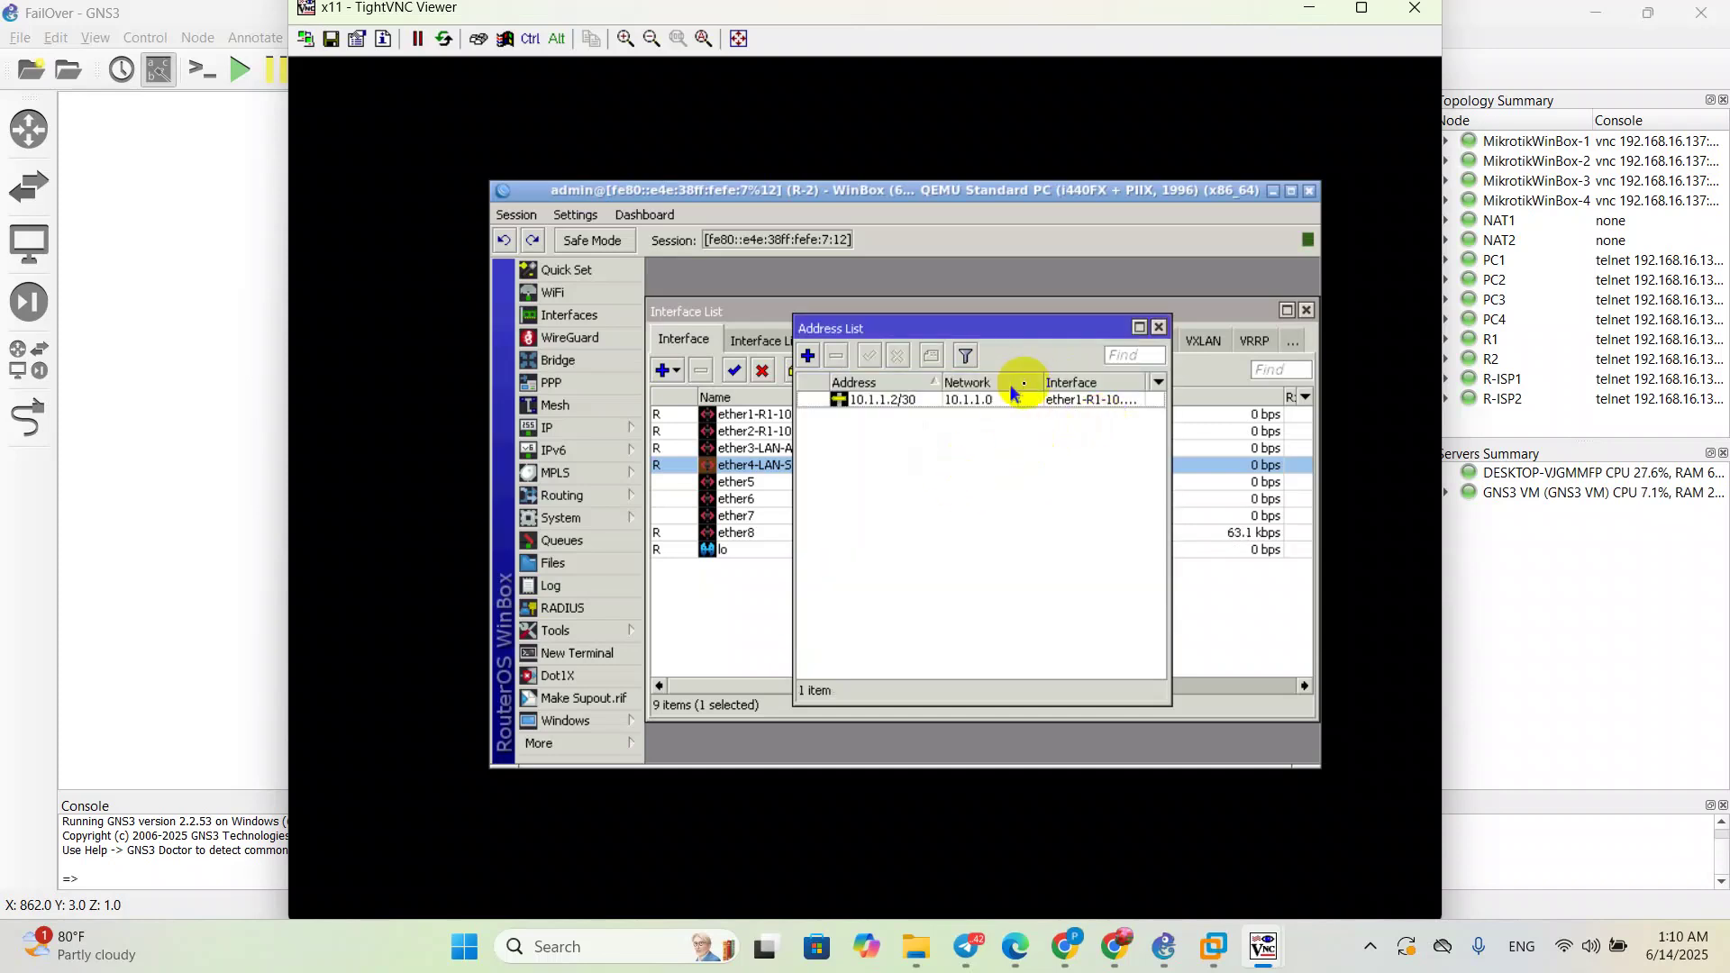
# Step: Add the IP address 10.2.2.2/30 on interface ether2-R1-10.2.2.0/30
pyautogui.click(807, 355)
pyautogui.click(1019, 469)
pyautogui.click(999, 494)
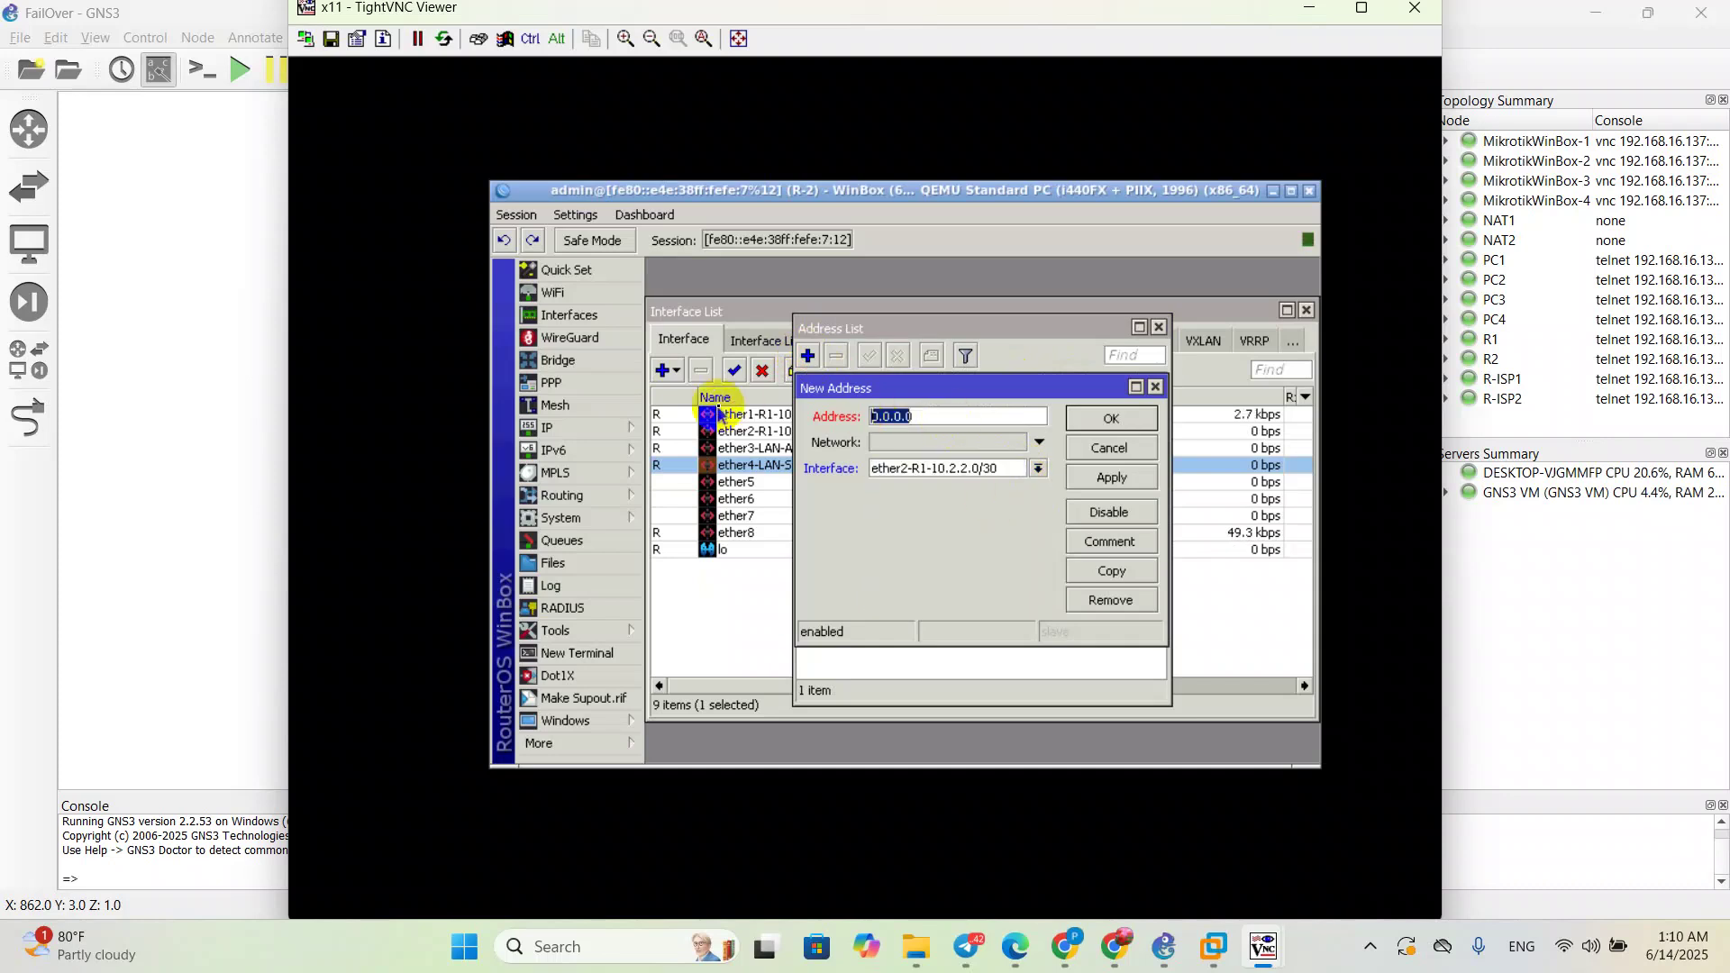
pyautogui.write('10.2.0')
pyautogui.press('BackSpace')
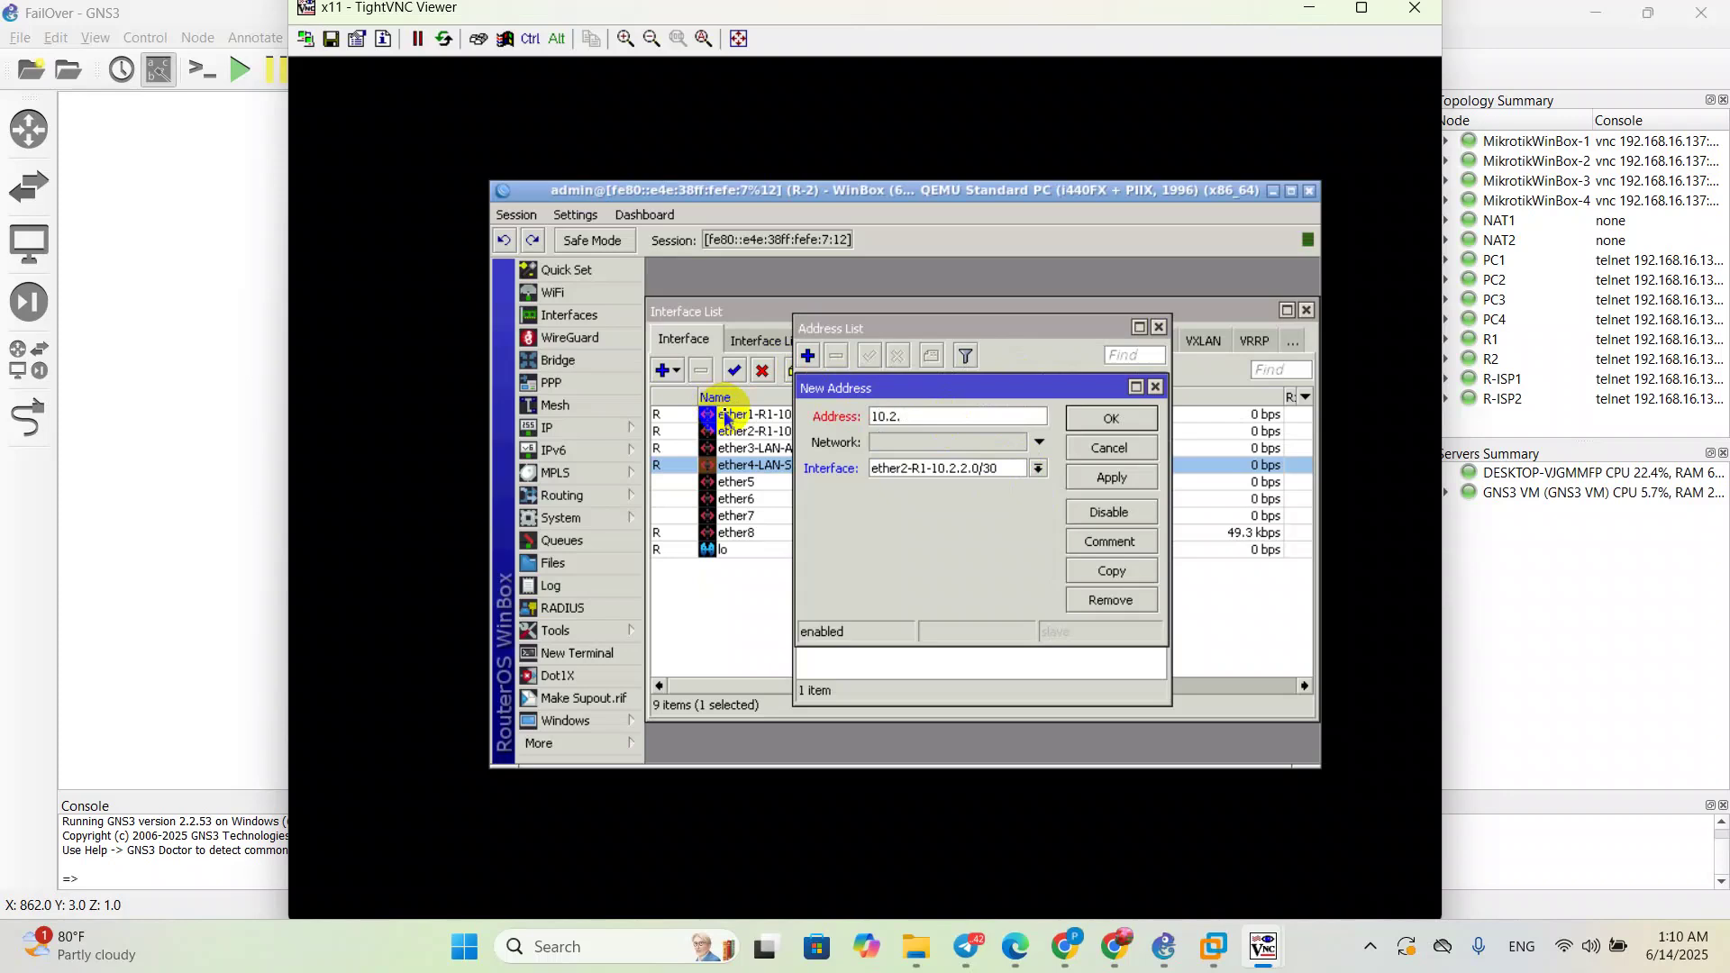
pyautogui.write('2.2/30')
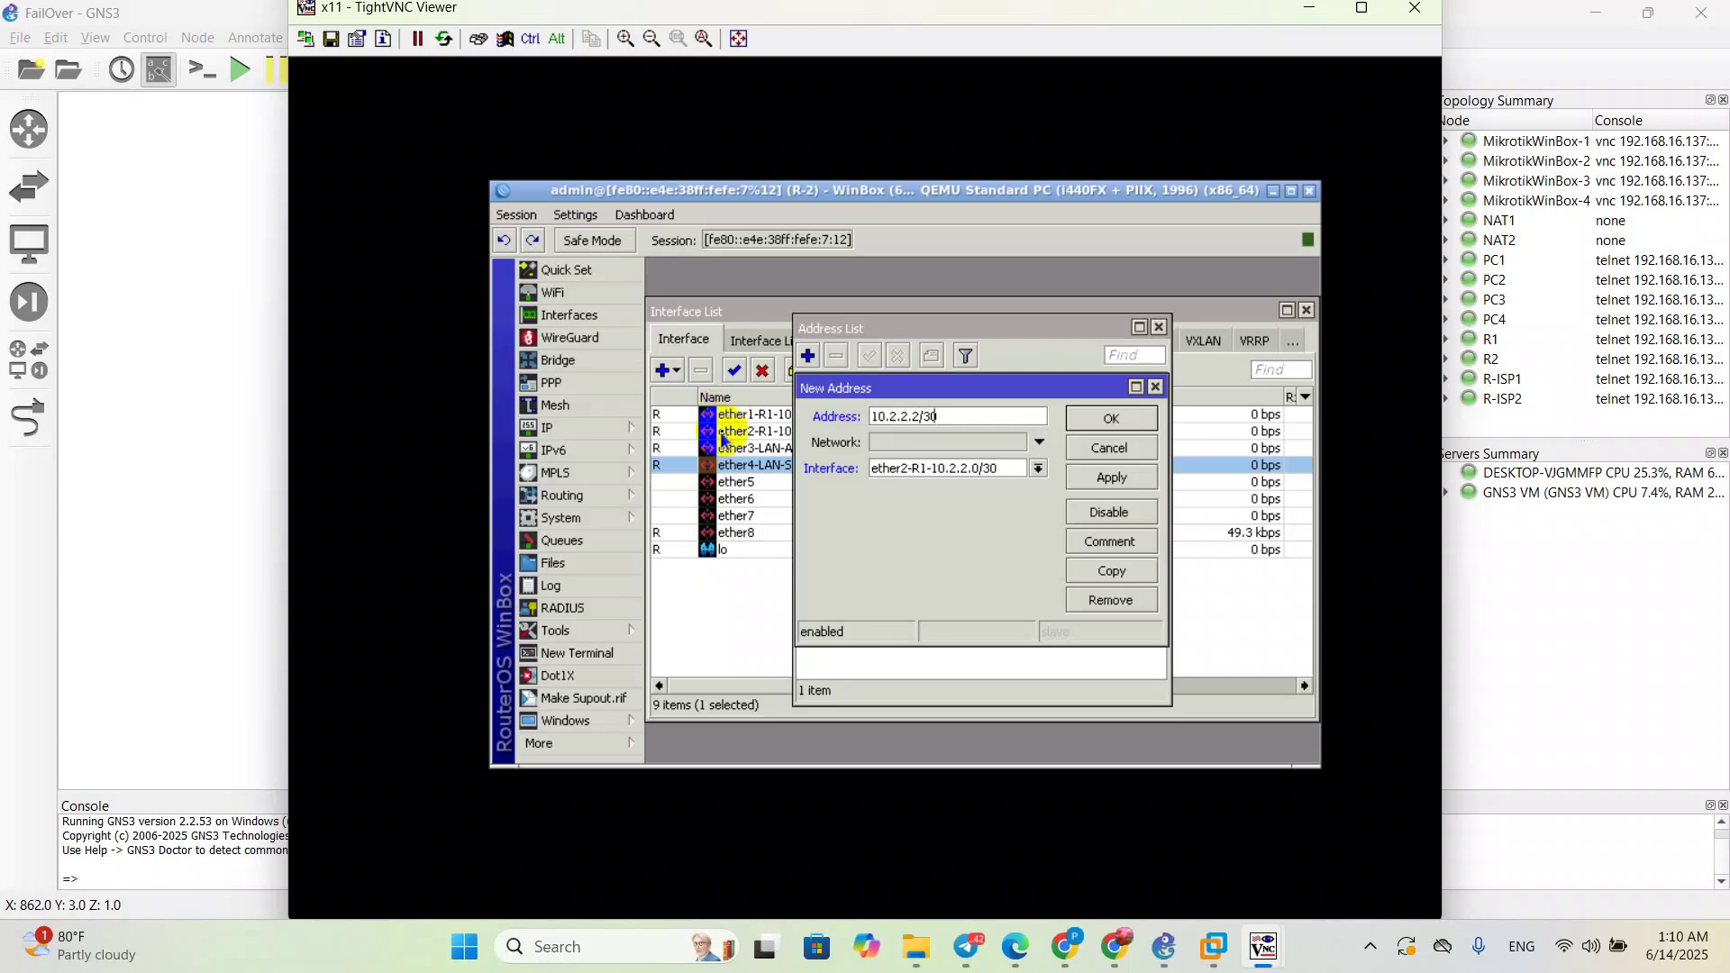
pyautogui.click(1112, 480)
pyautogui.click(1104, 420)
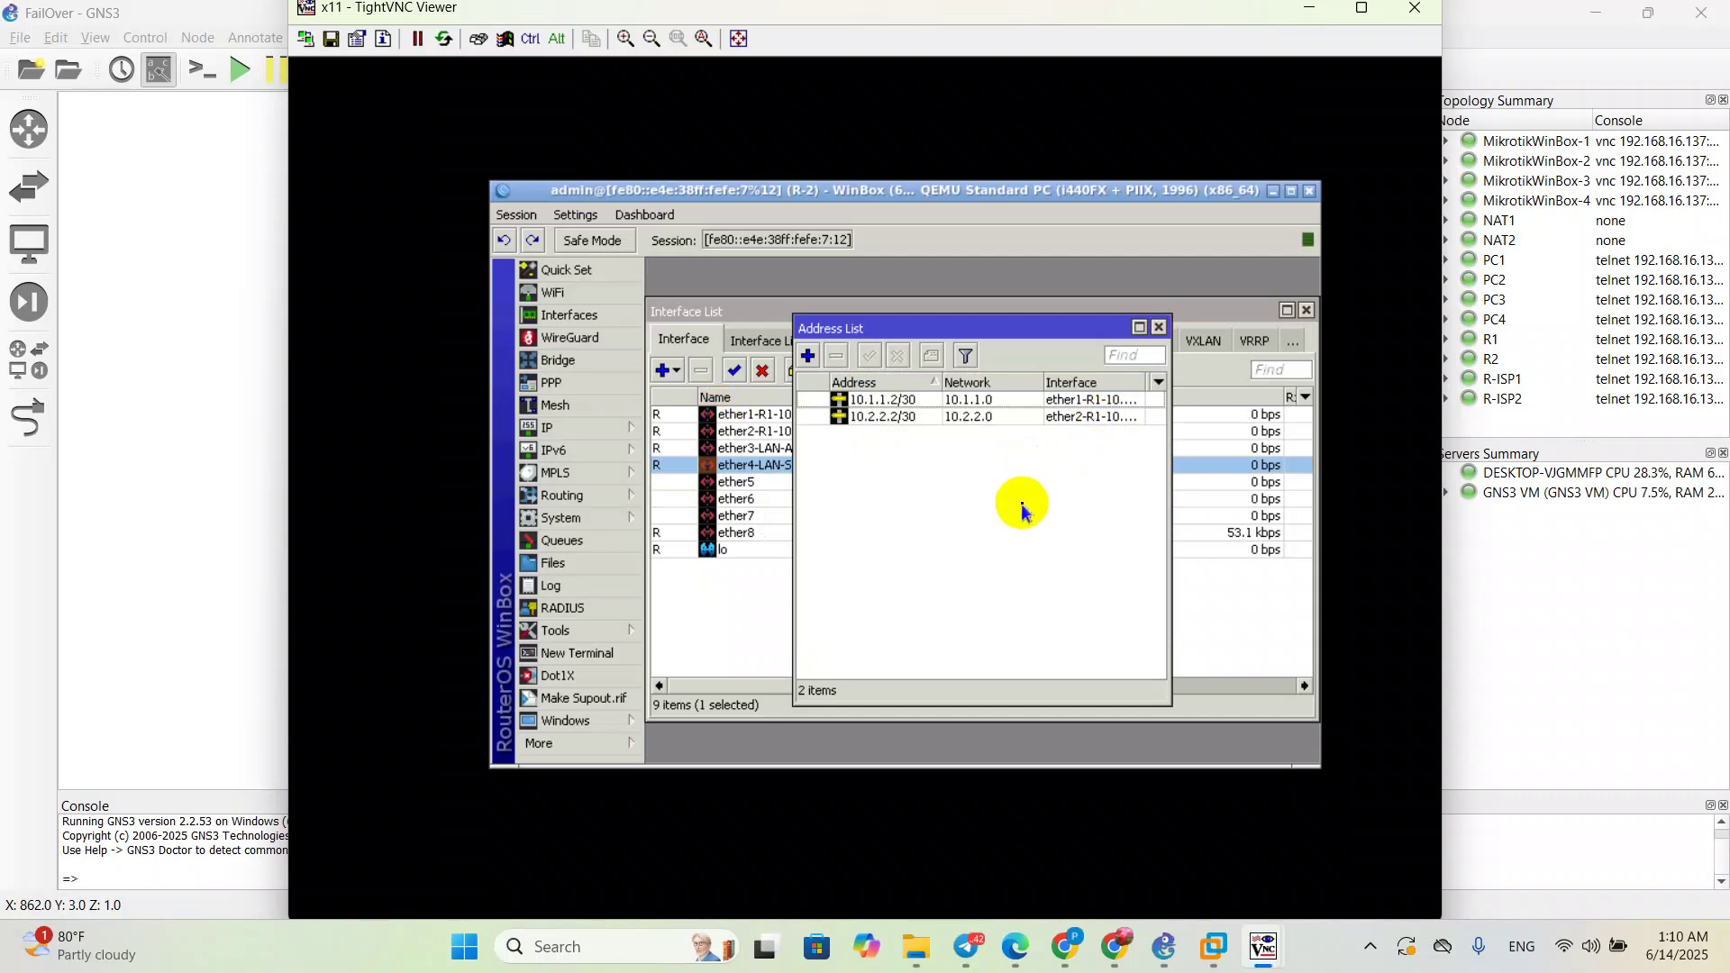
# Step: Add the IP address 192.168.3.1/26 on interface ether3-LAN-ADMIN
pyautogui.click(809, 357)
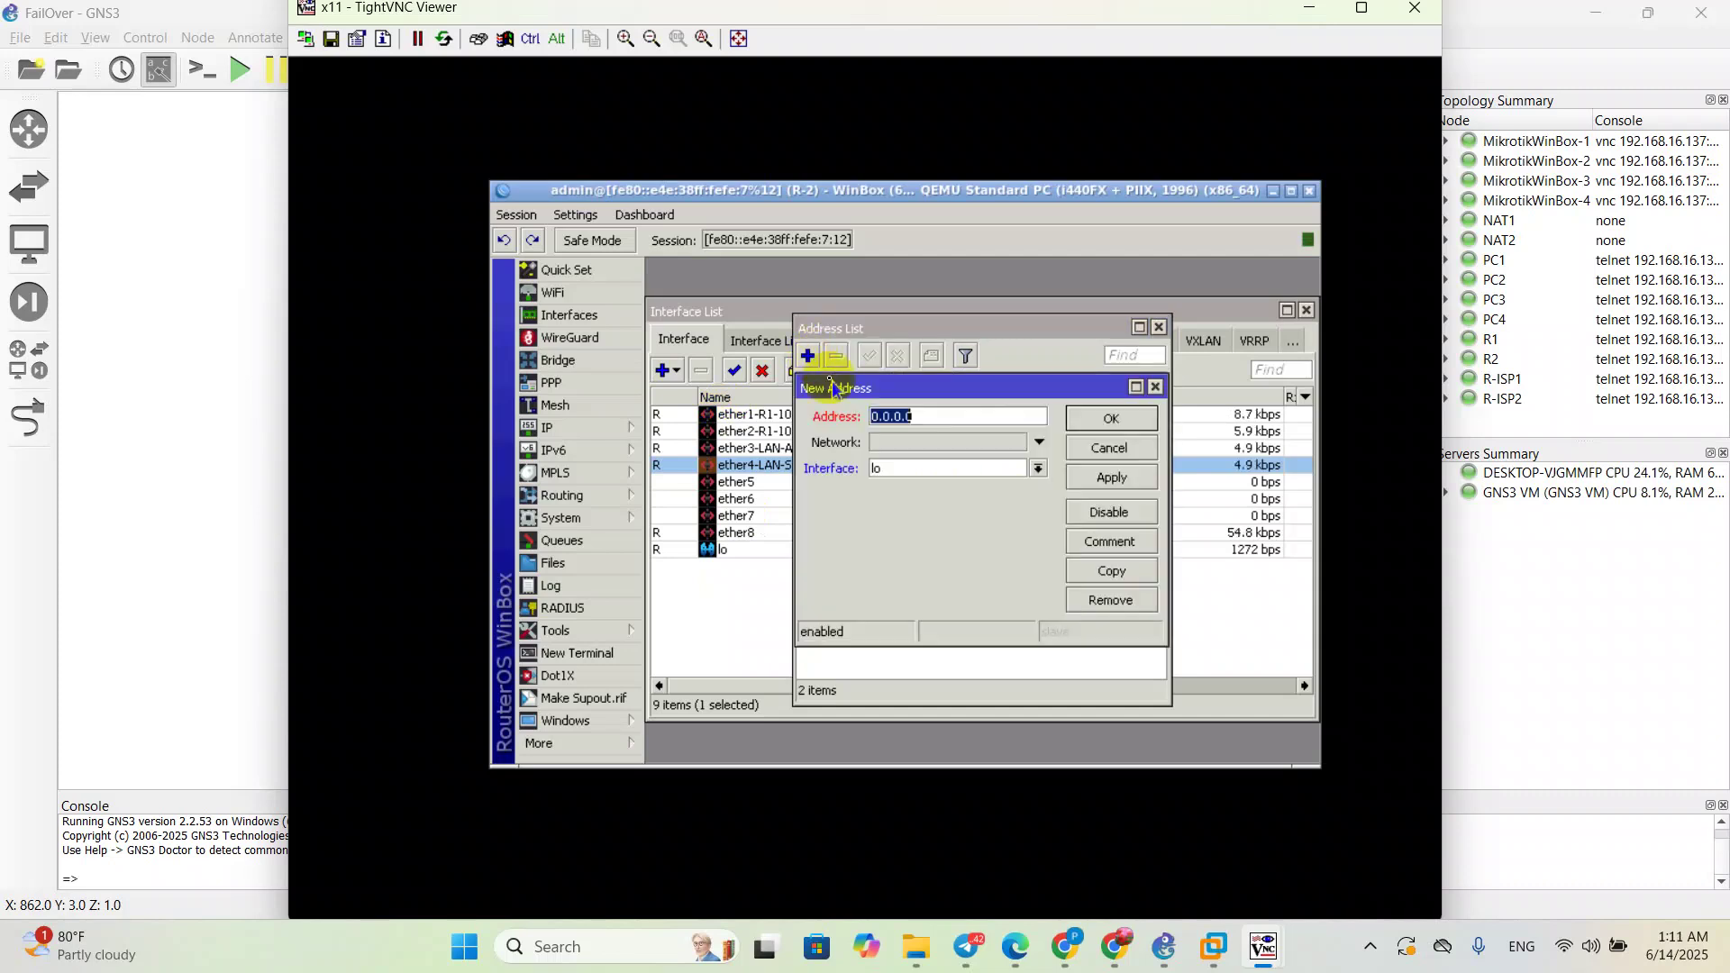
pyautogui.click(1037, 469)
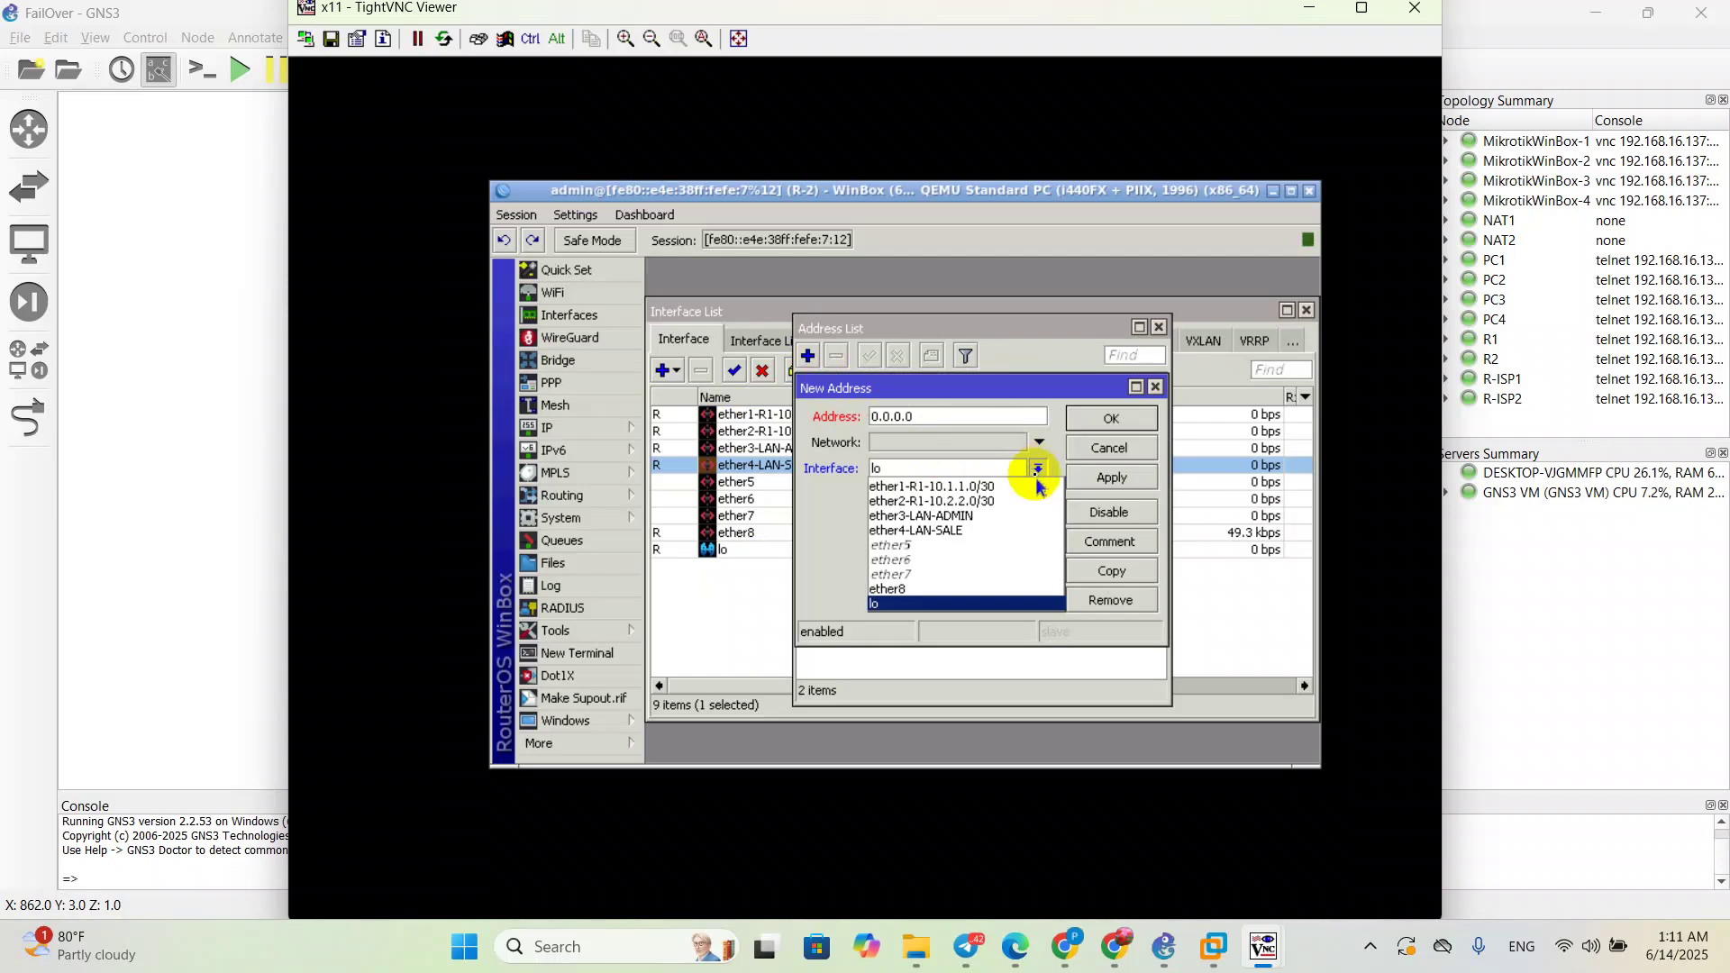
pyautogui.click(955, 517)
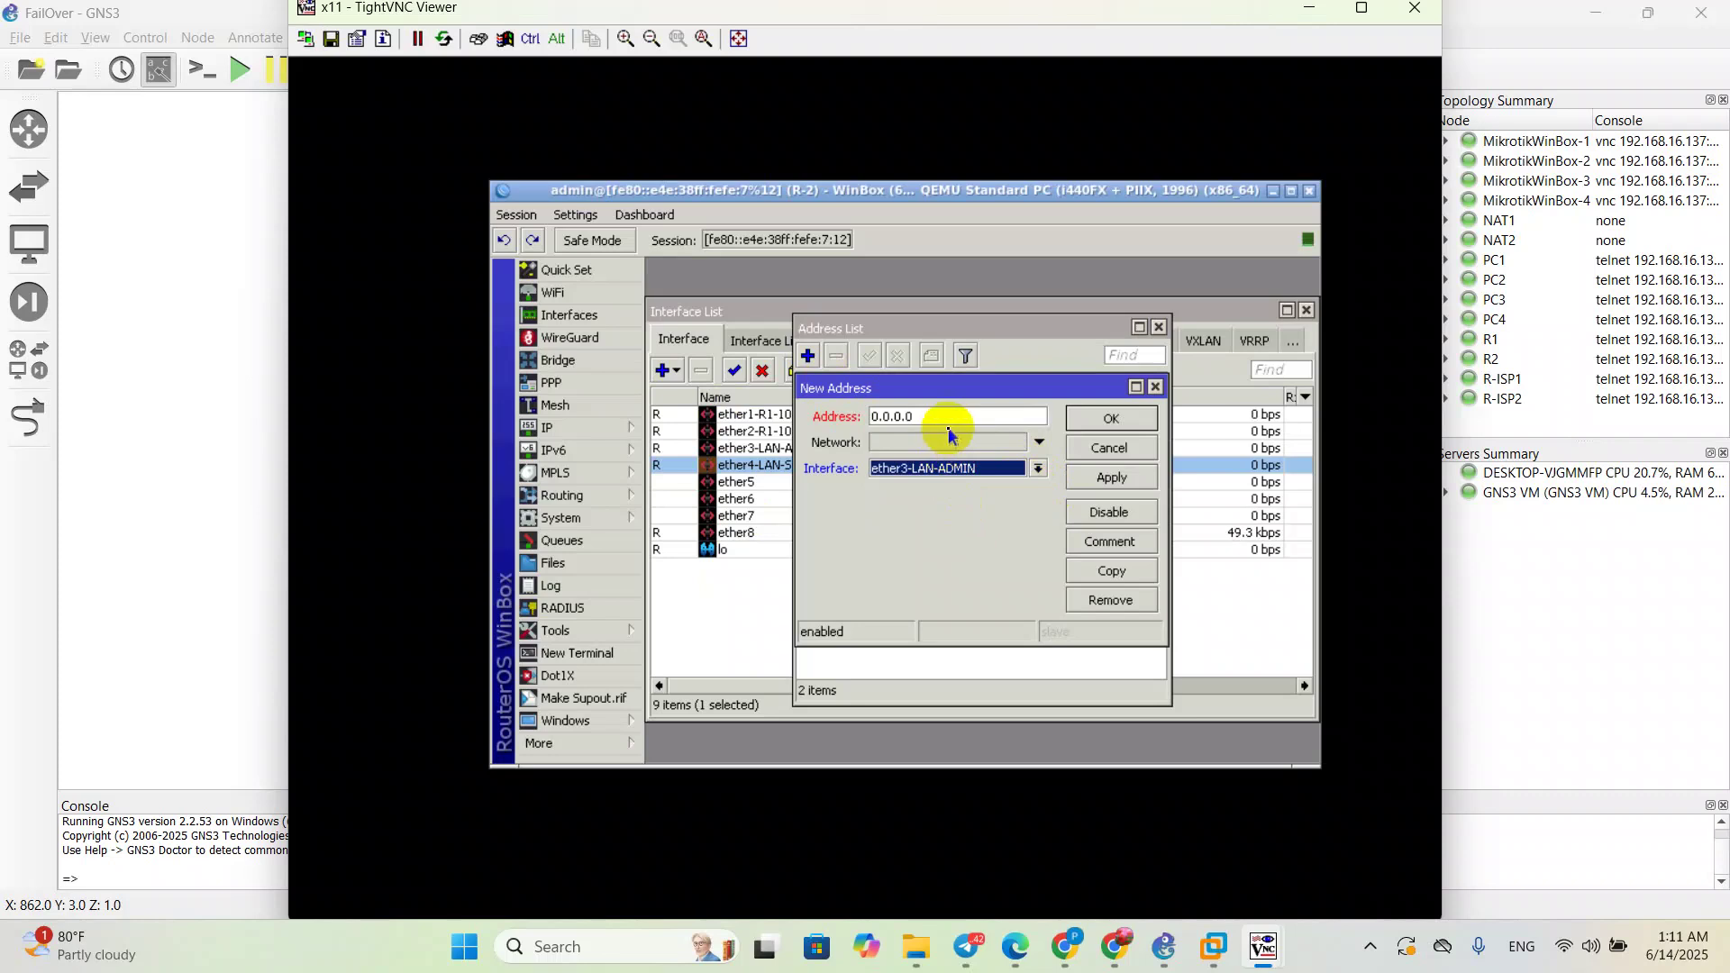
pyautogui.click(938, 417)
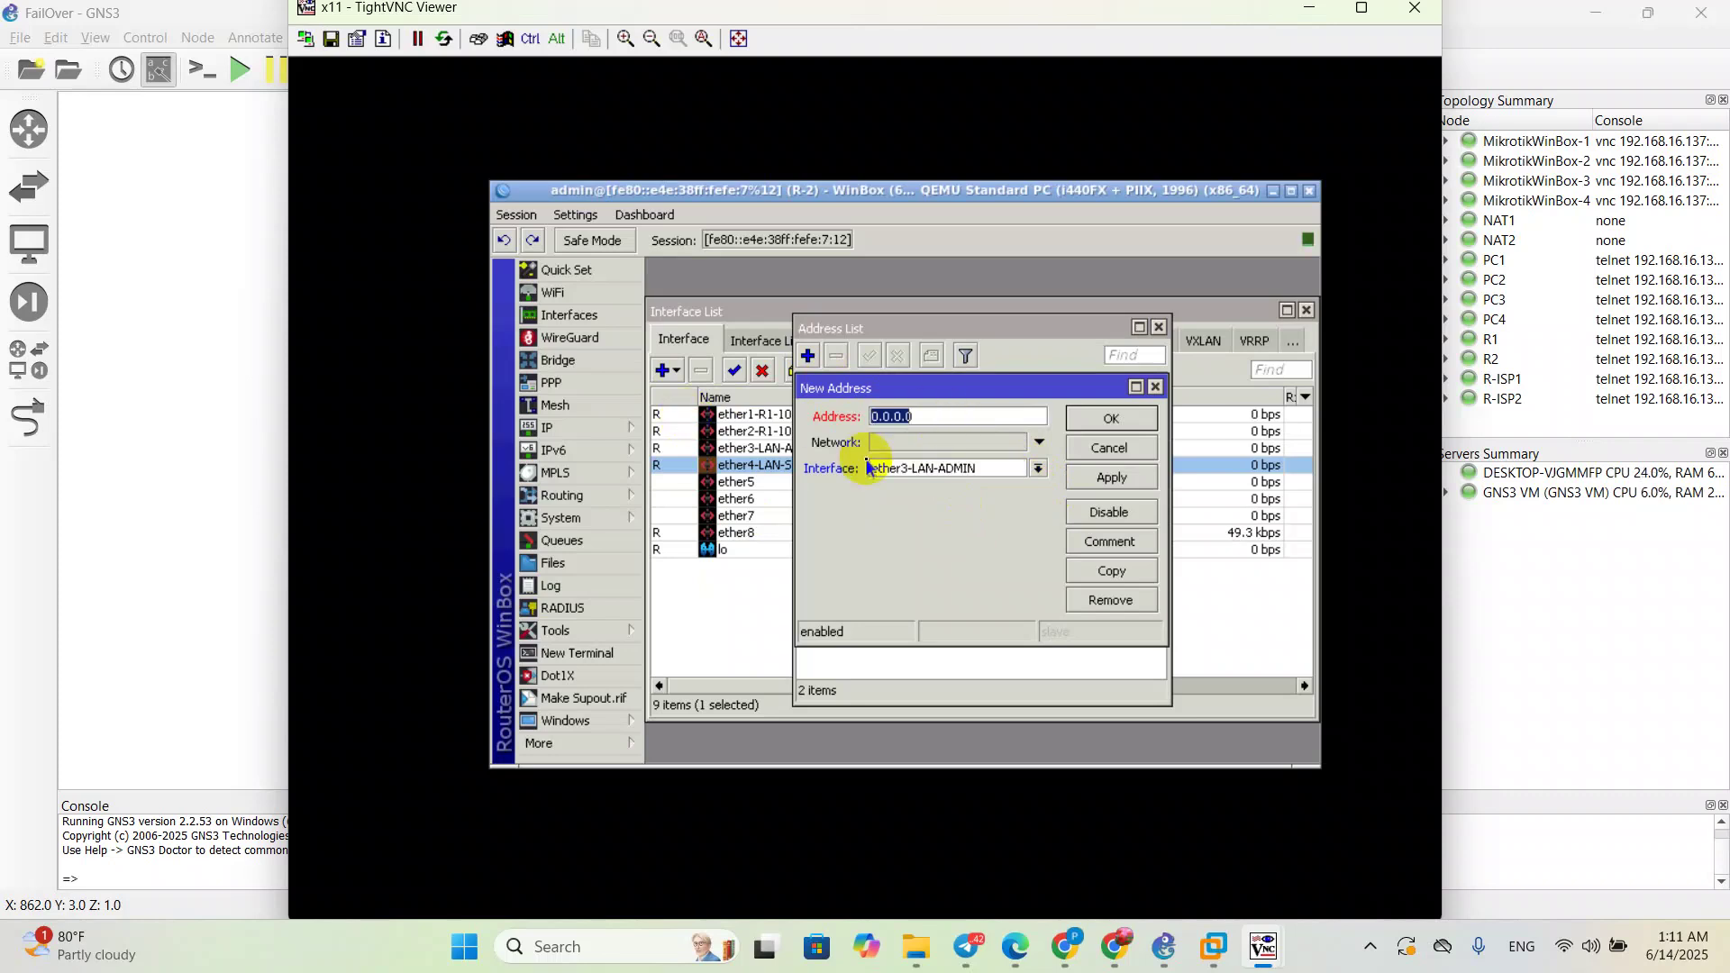
pyautogui.write('192.18')
pyautogui.write('68.3.1/26')
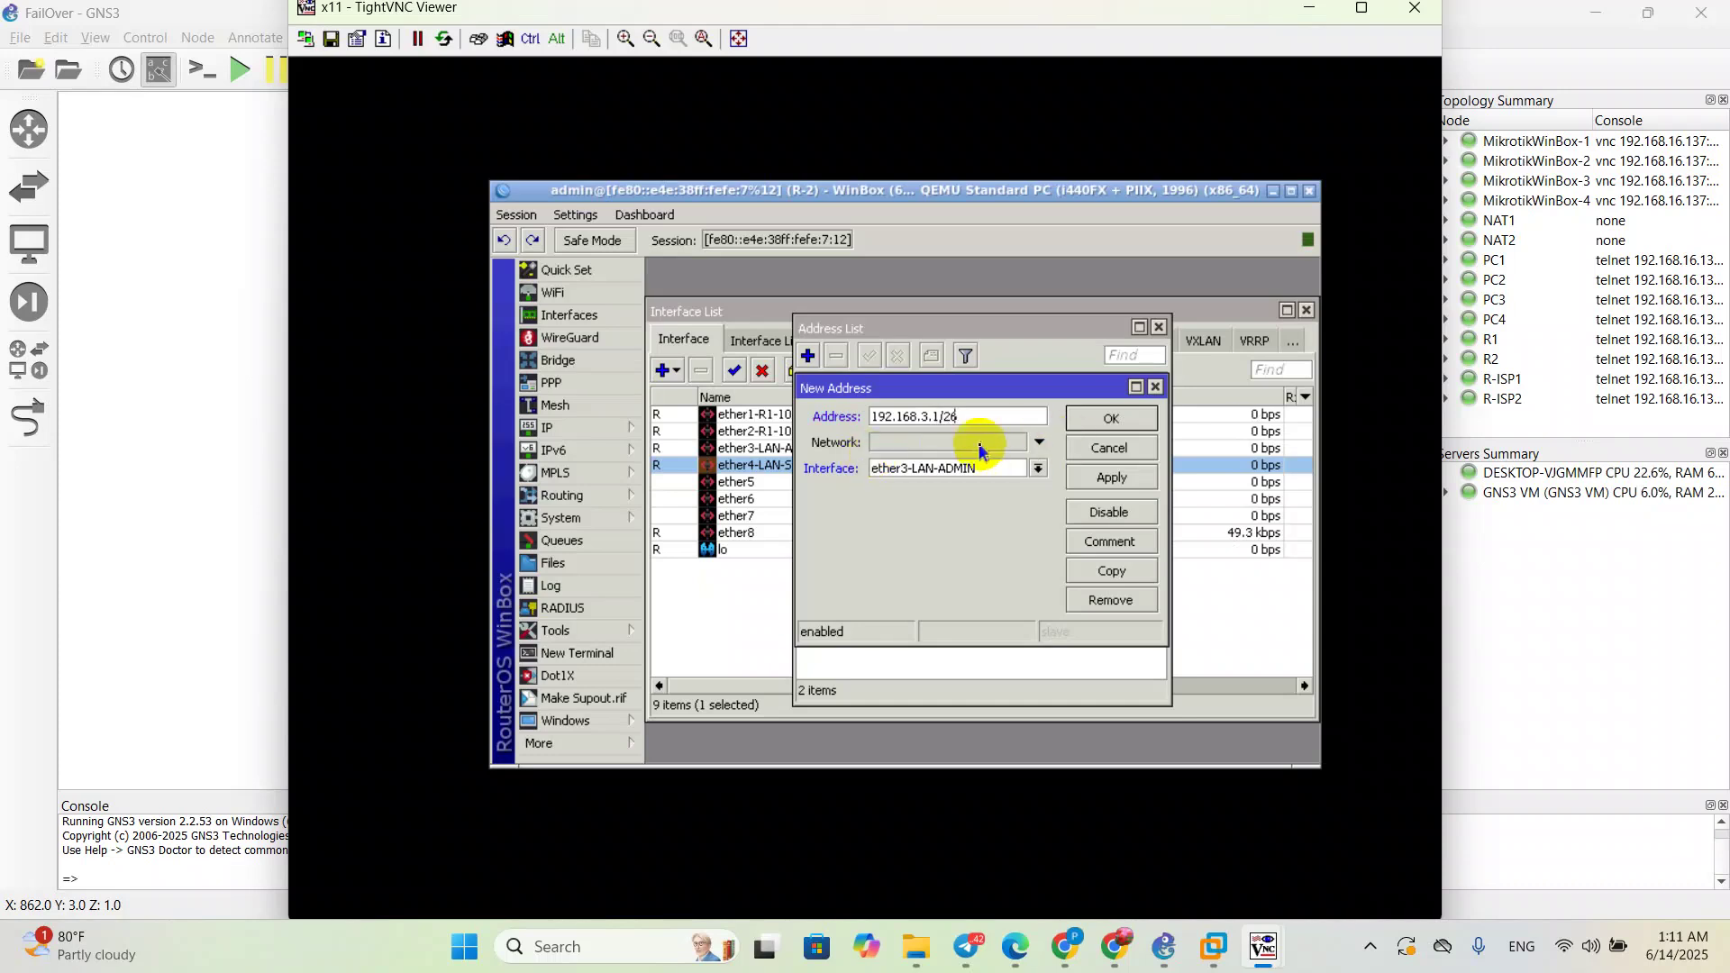
pyautogui.click(1122, 477)
pyautogui.click(1112, 416)
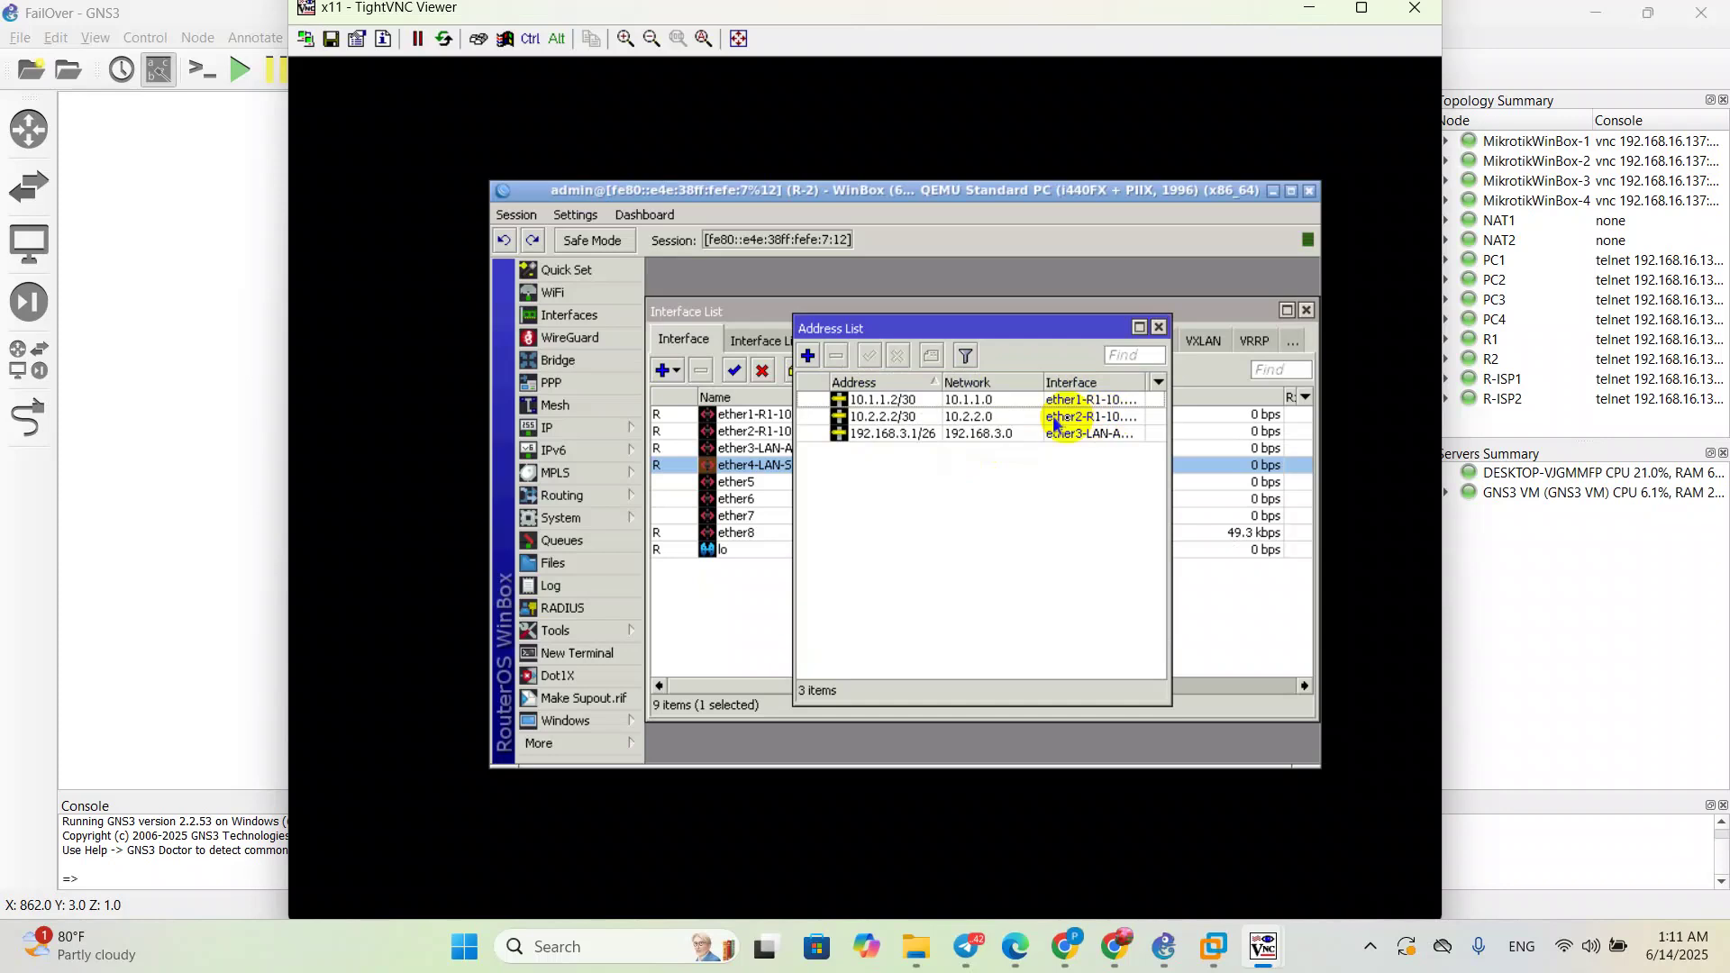
# Step: Add the IP address 192.168.4.1/26 on interface ether4-LAN-SALE and reposition the address list over the interface list
pyautogui.click(806, 358)
pyautogui.click(974, 469)
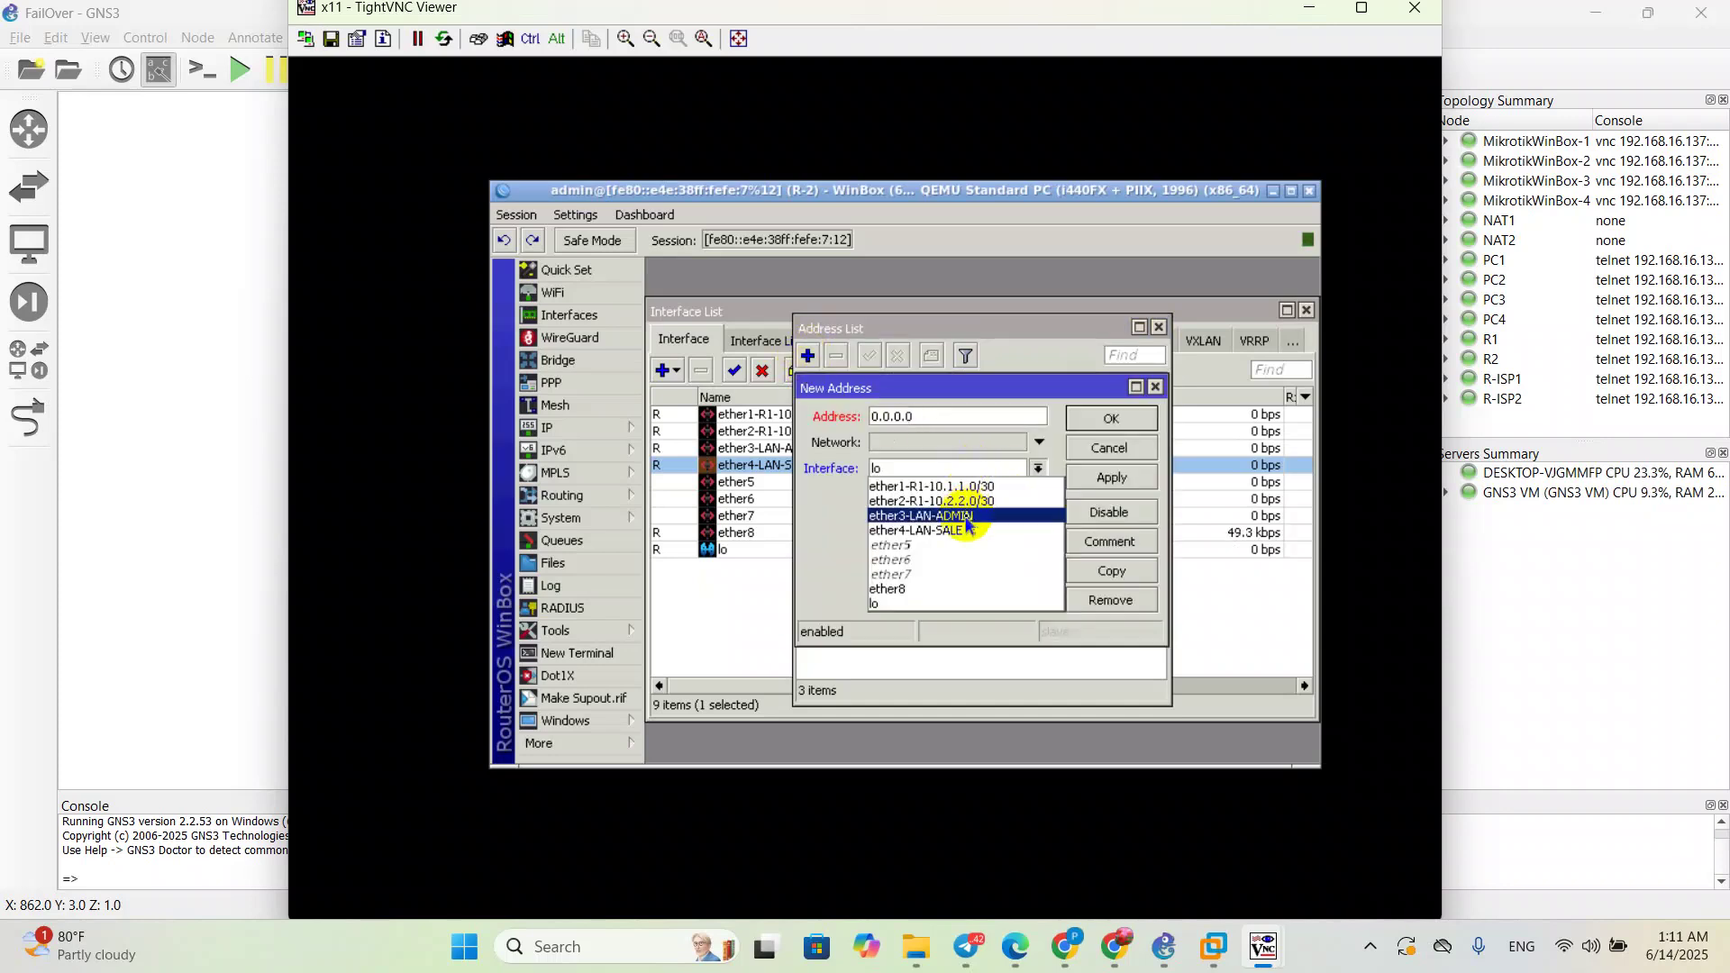
pyautogui.click(961, 521)
pyautogui.click(942, 417)
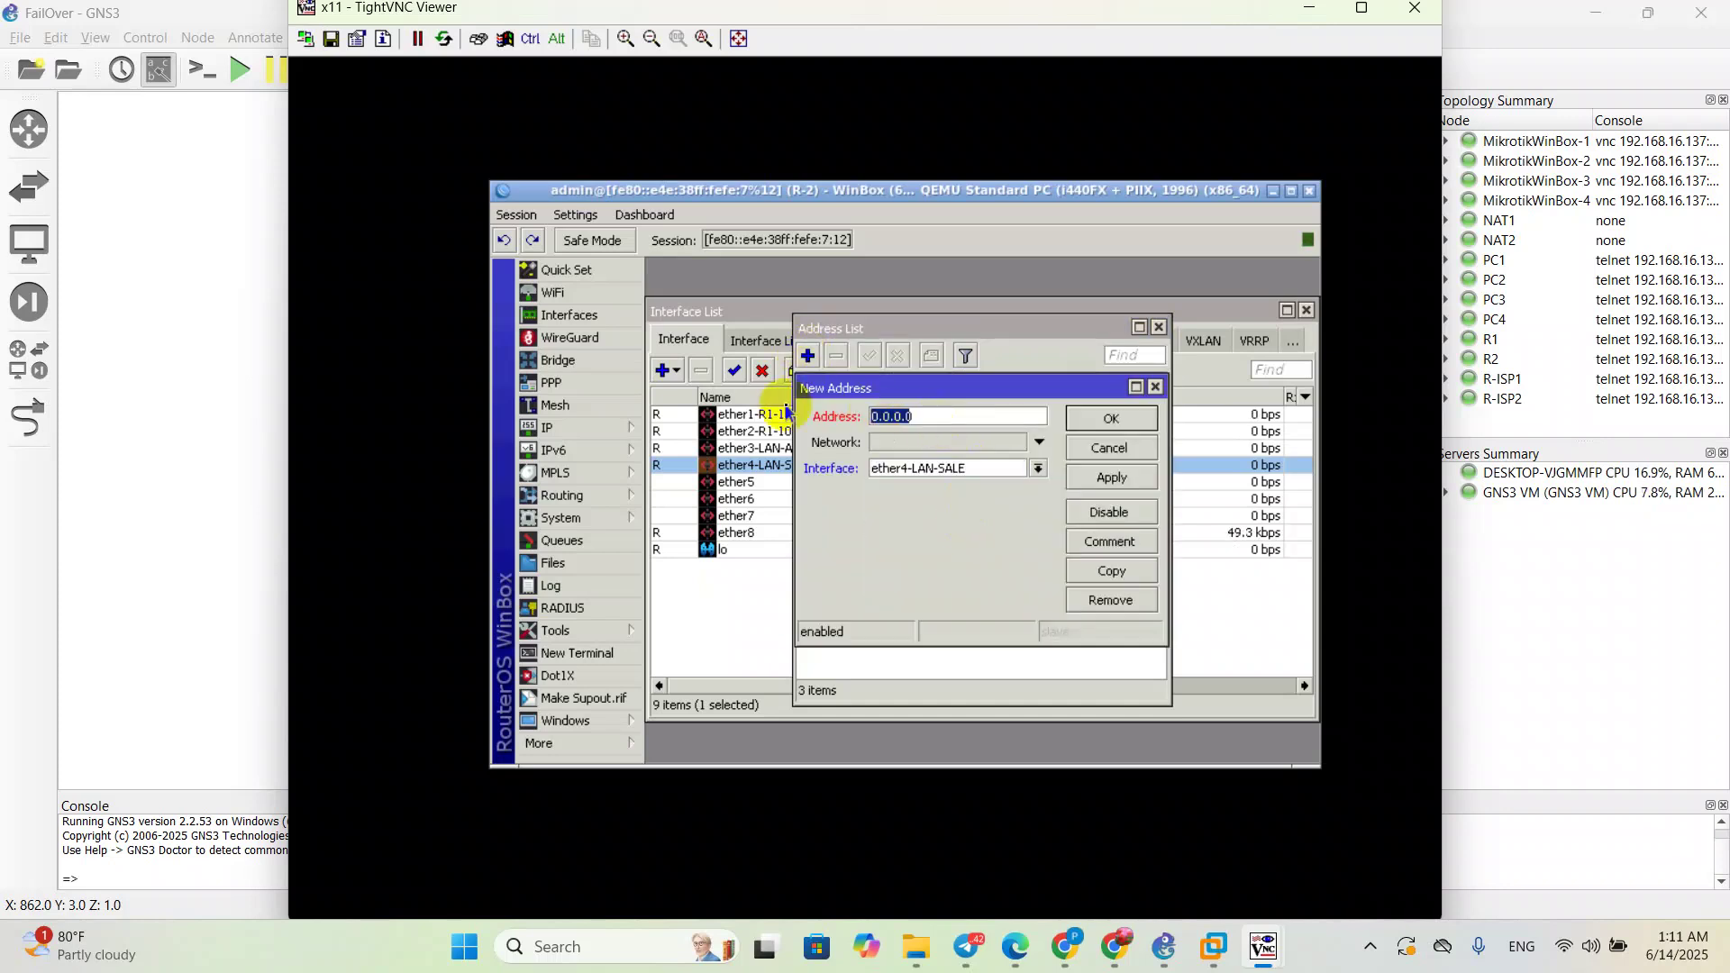
pyautogui.write('192.168.4.1/26')
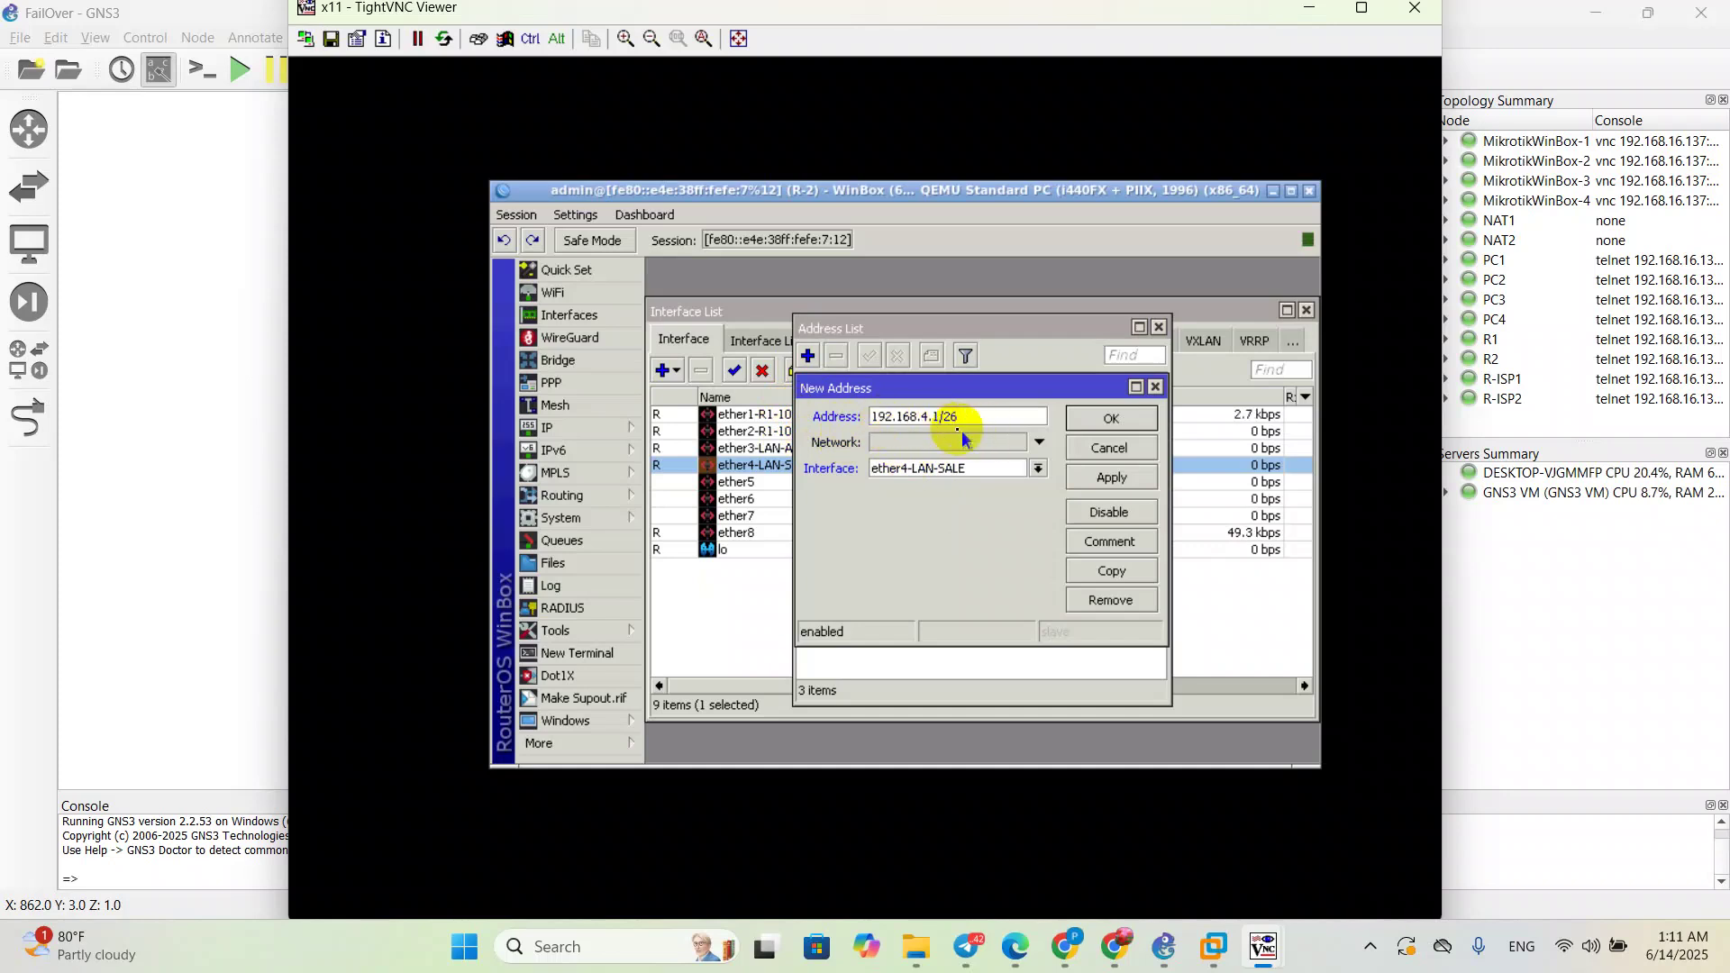
pyautogui.click(1111, 478)
pyautogui.click(1111, 418)
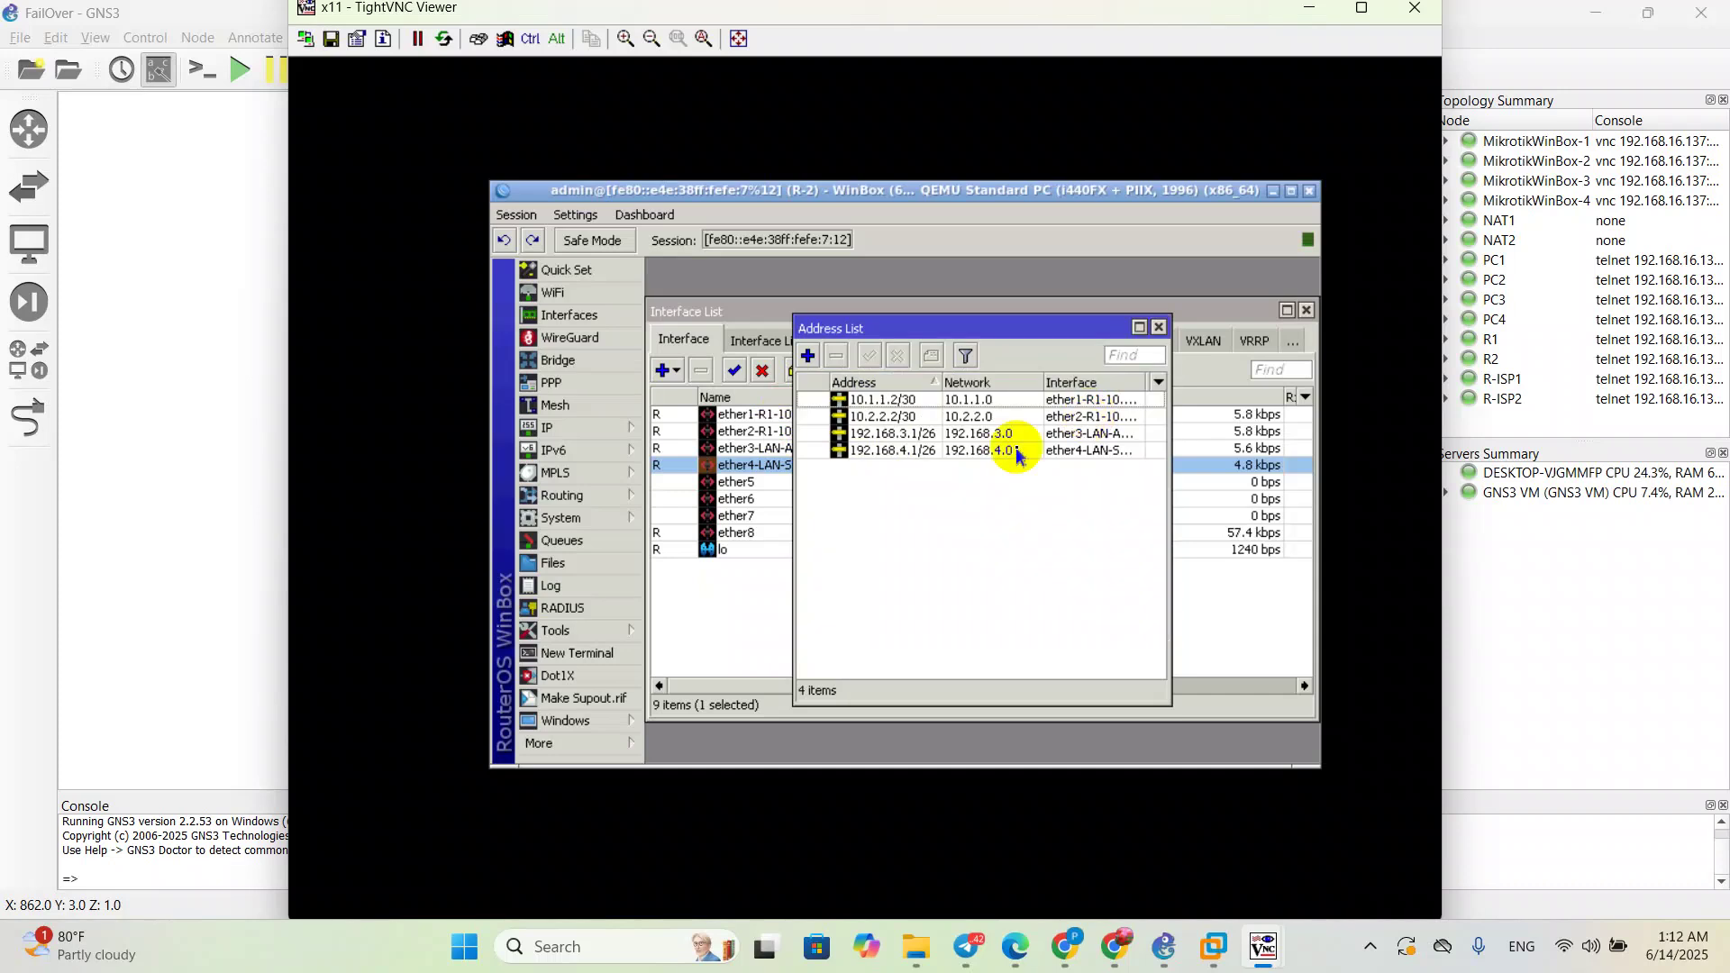
pyautogui.moveTo(942, 328); pyautogui.dragTo(902, 323)
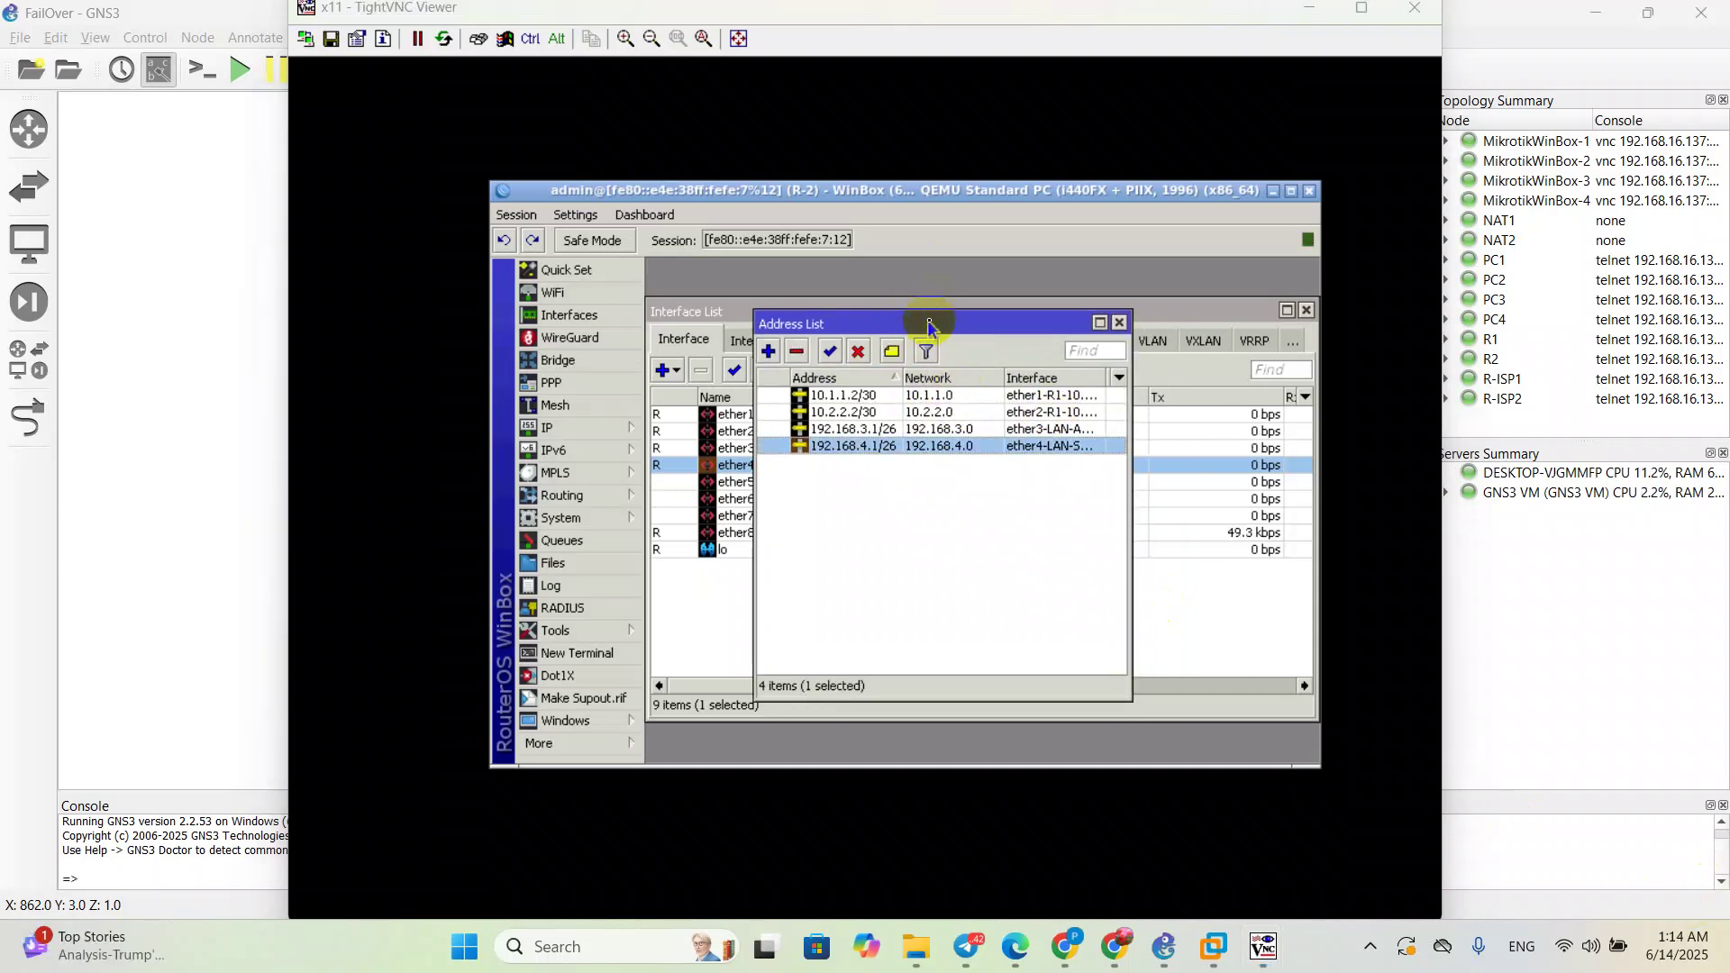
pyautogui.moveTo(923, 328); pyautogui.dragTo(921, 361)
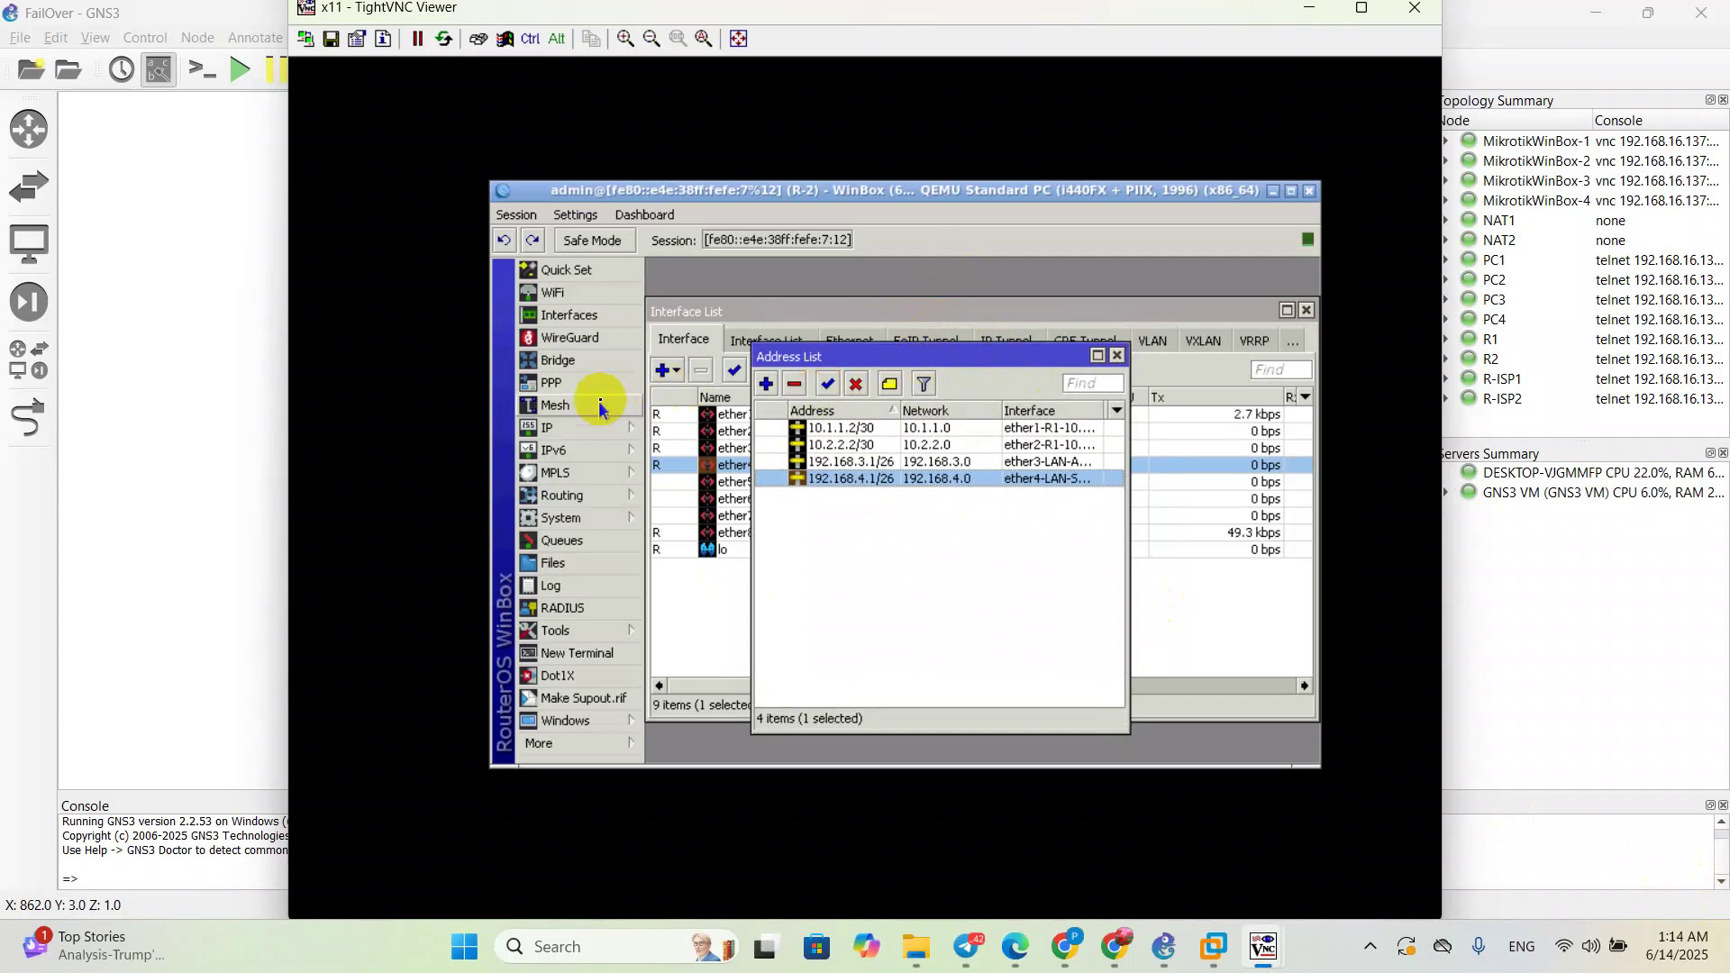
# Step: Set up a DHCP server on interface ether3-LAN-ADMIN of R-2, accepting the proposed network settings and the 00:30:00 lease time
pyautogui.click(593, 429)
pyautogui.click(746, 410)
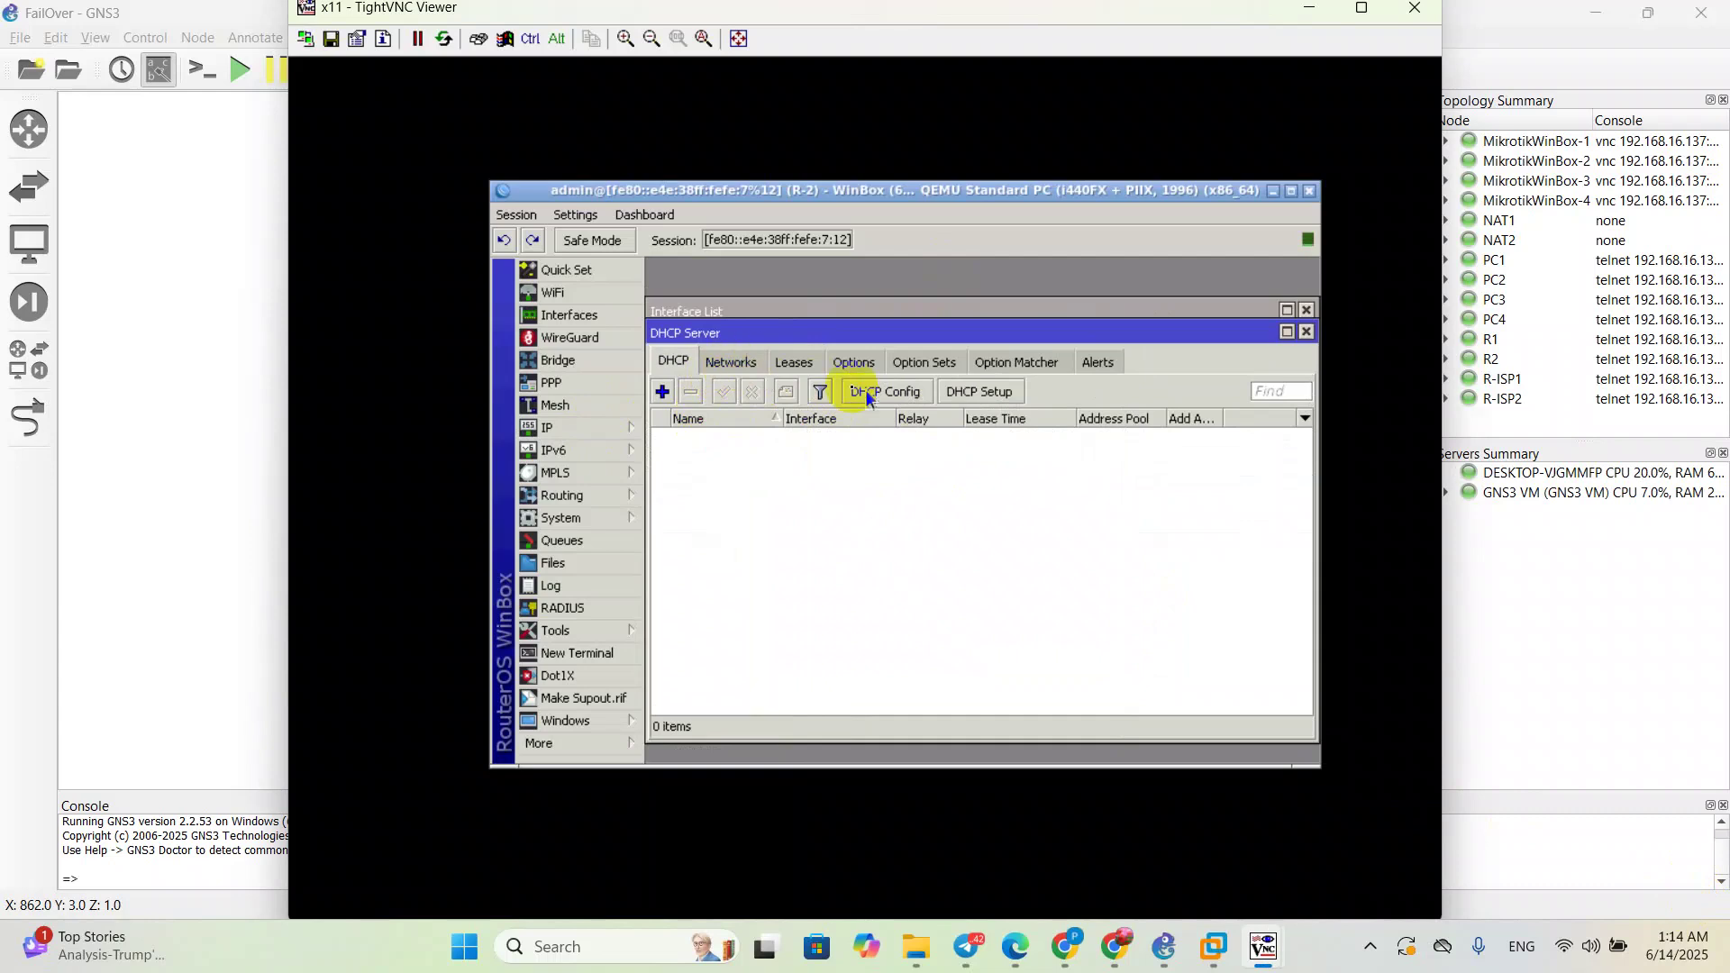
pyautogui.click(989, 399)
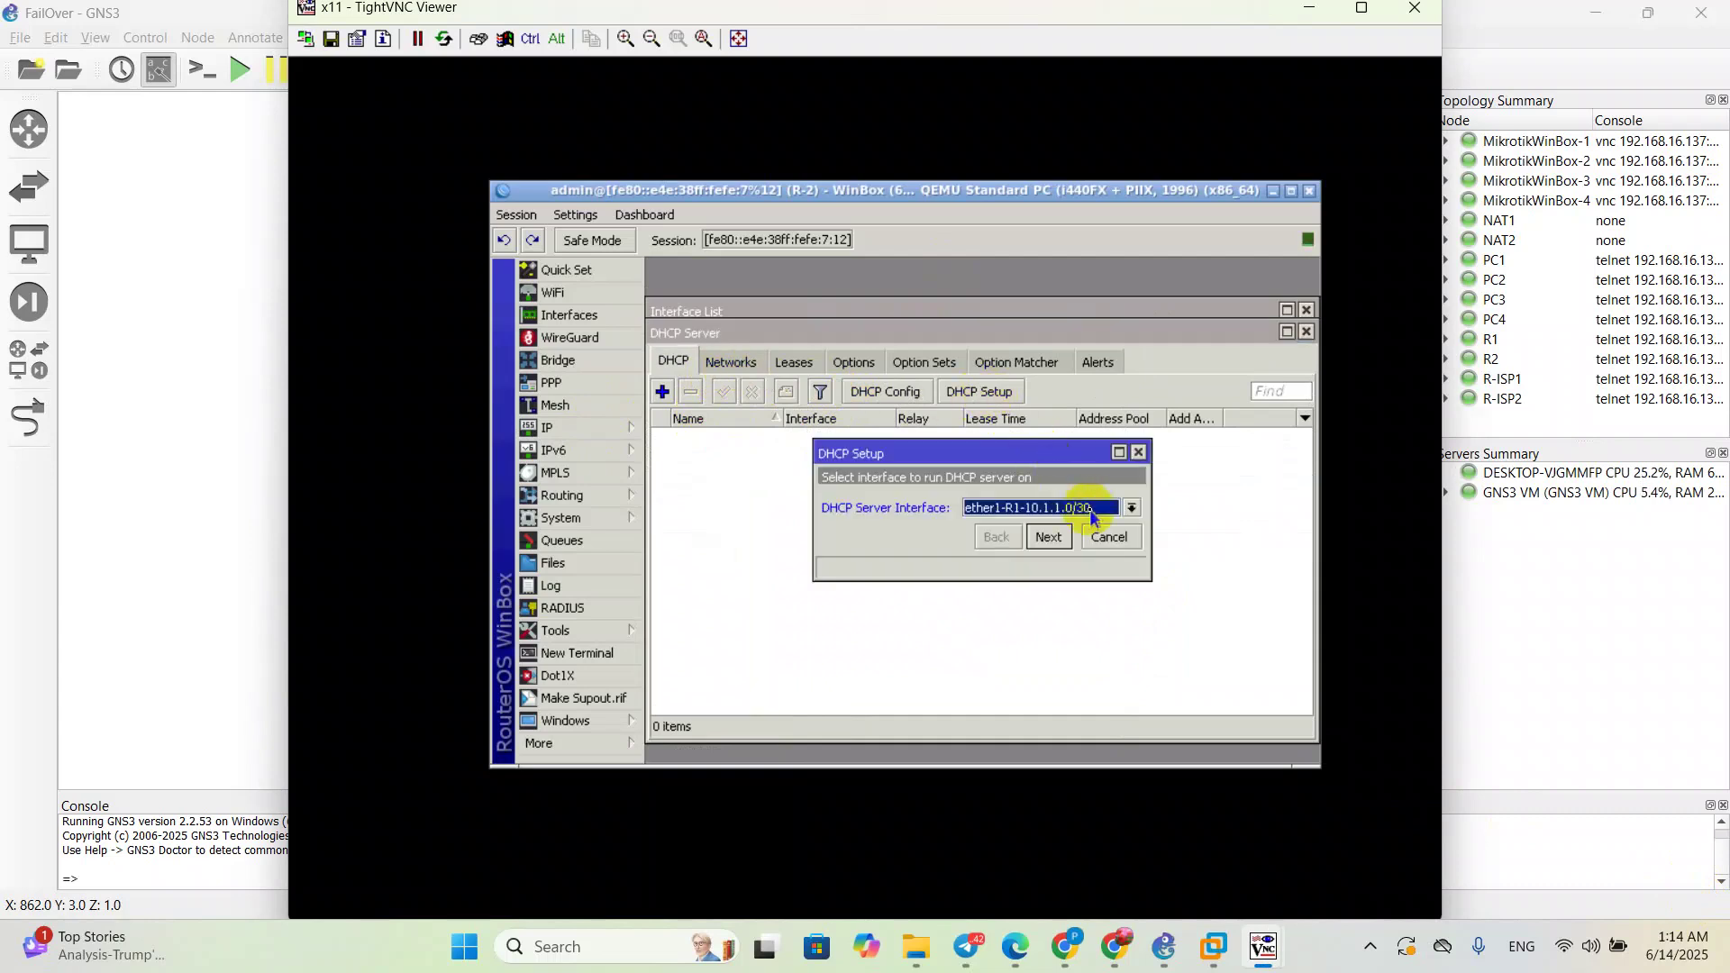
pyautogui.click(1090, 511)
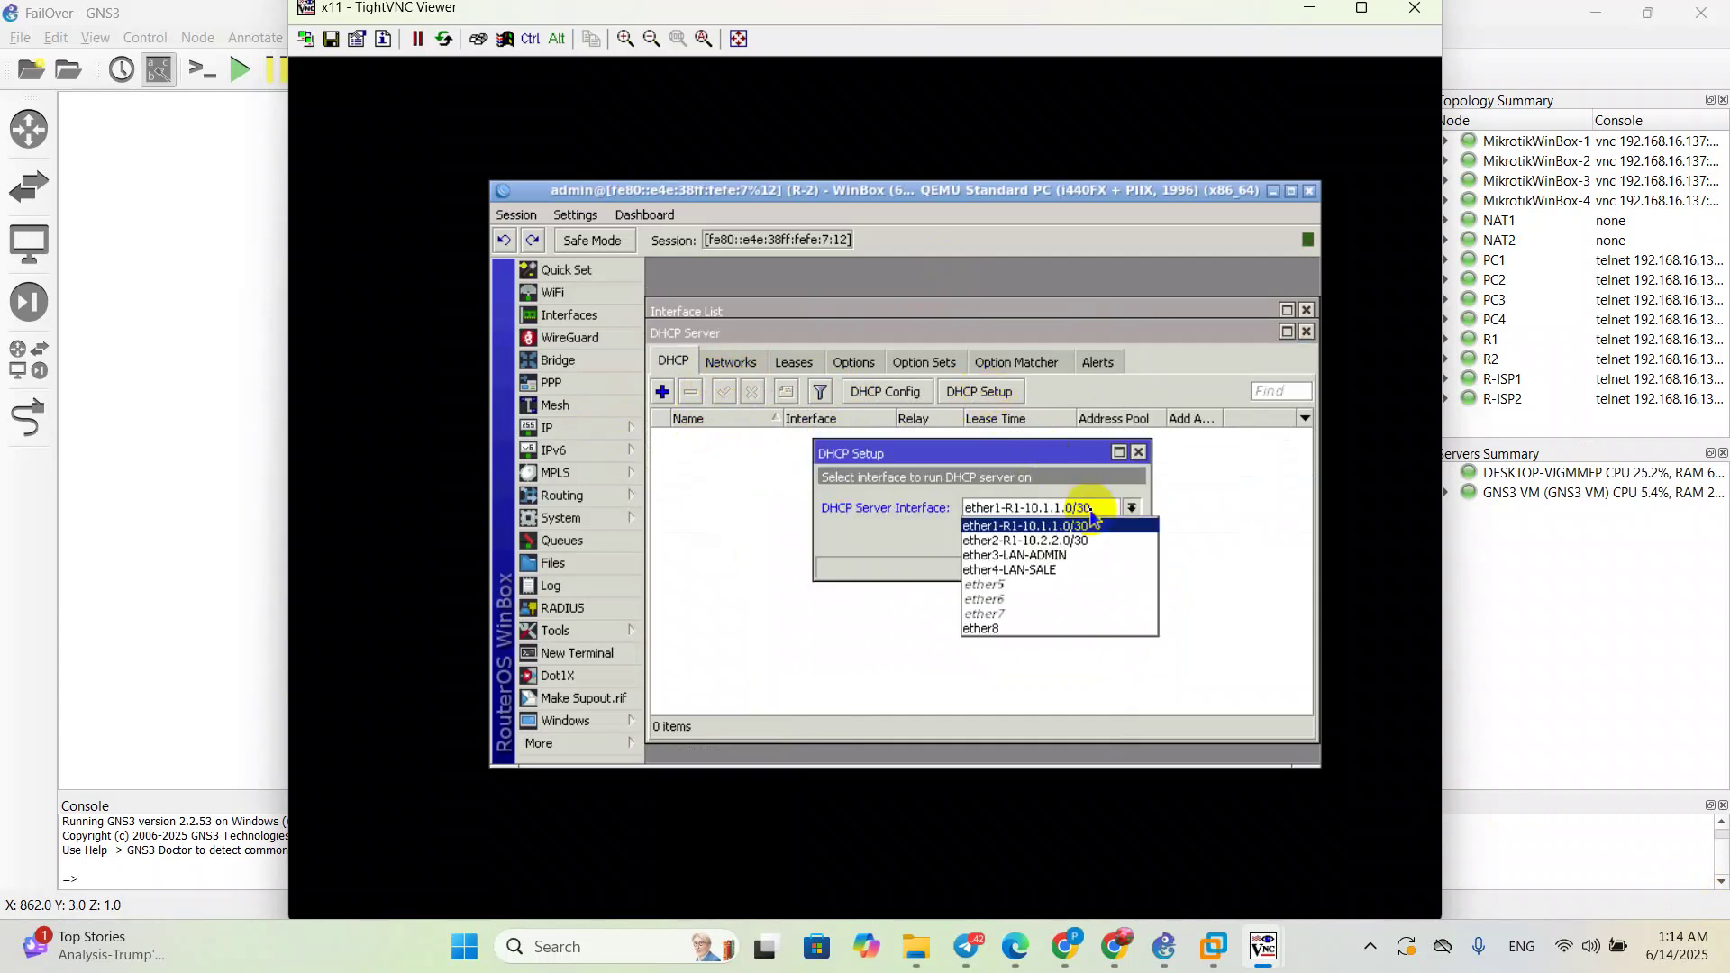
pyautogui.click(1030, 555)
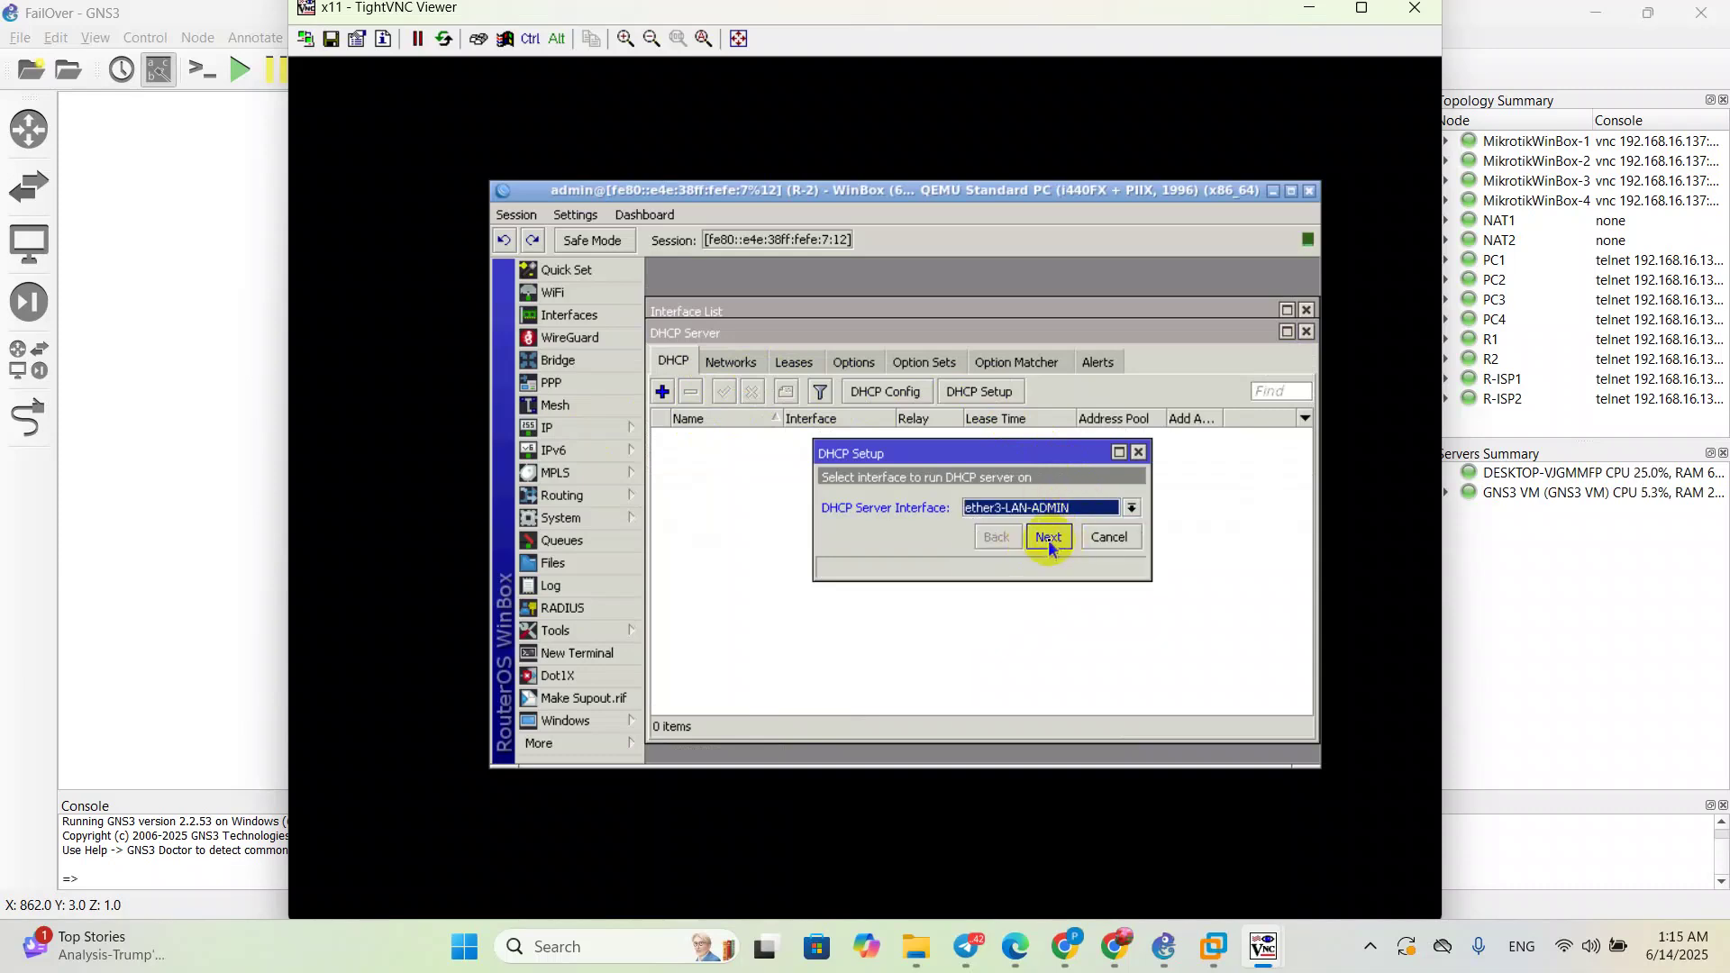
pyautogui.click(1050, 538)
pyautogui.click(1050, 538)
pyautogui.click(1050, 538)
pyautogui.click(1050, 538)
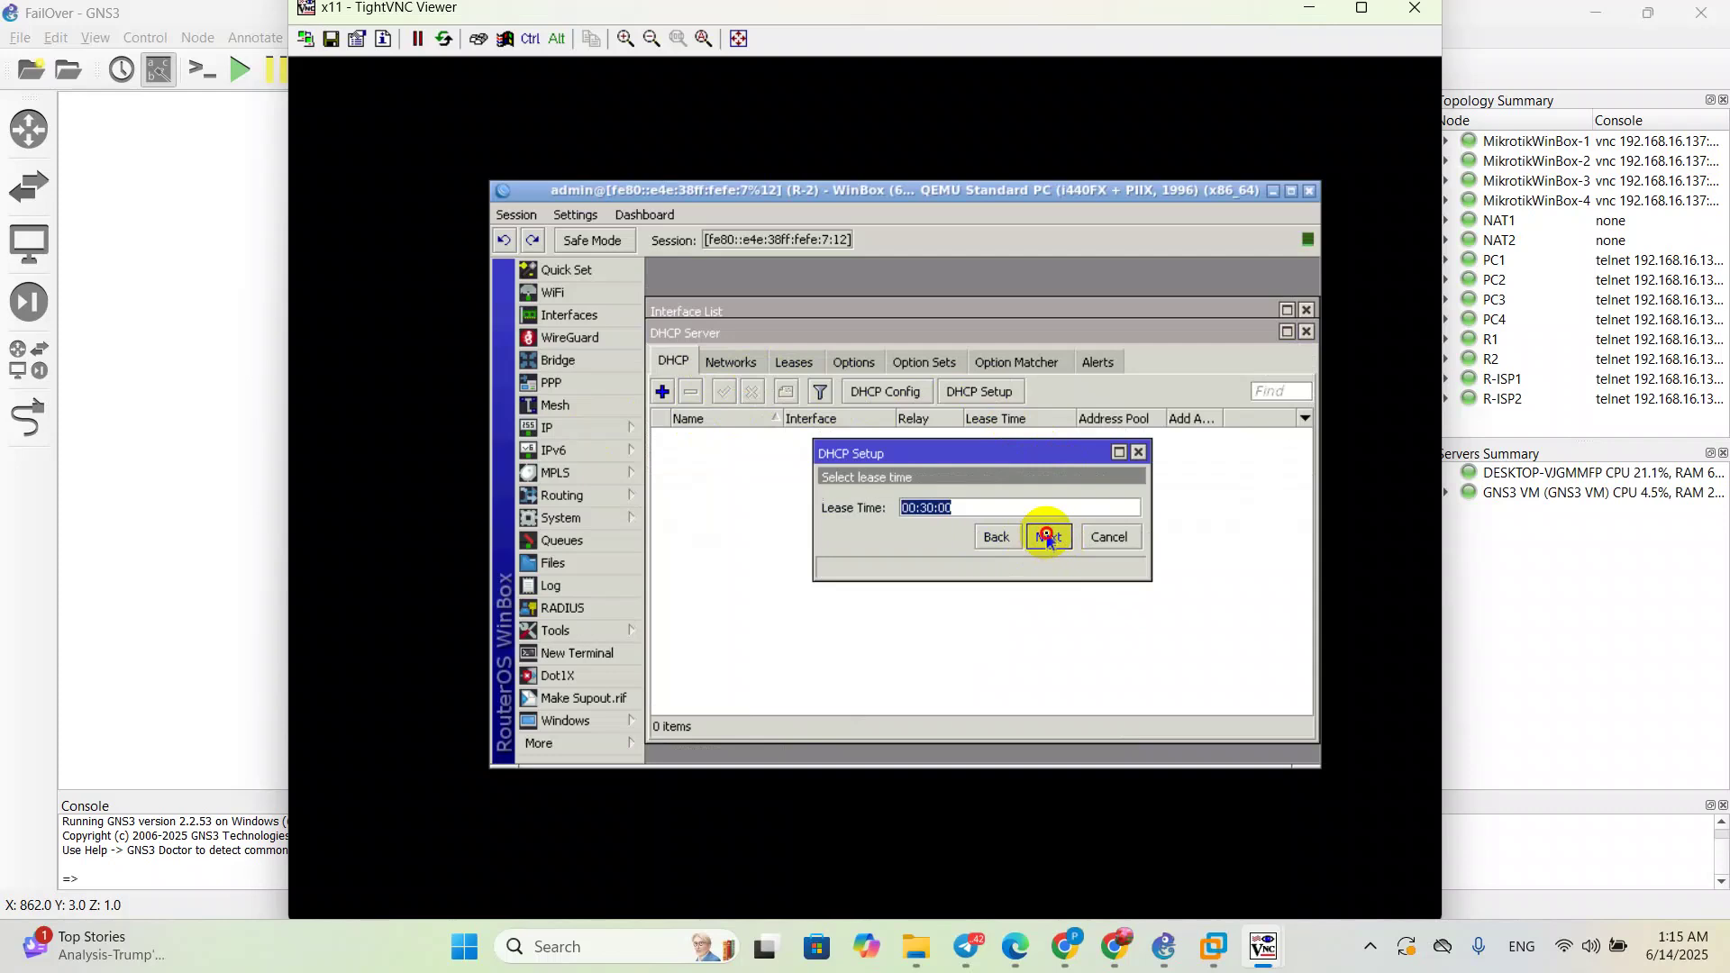
pyautogui.click(1049, 538)
pyautogui.click(992, 503)
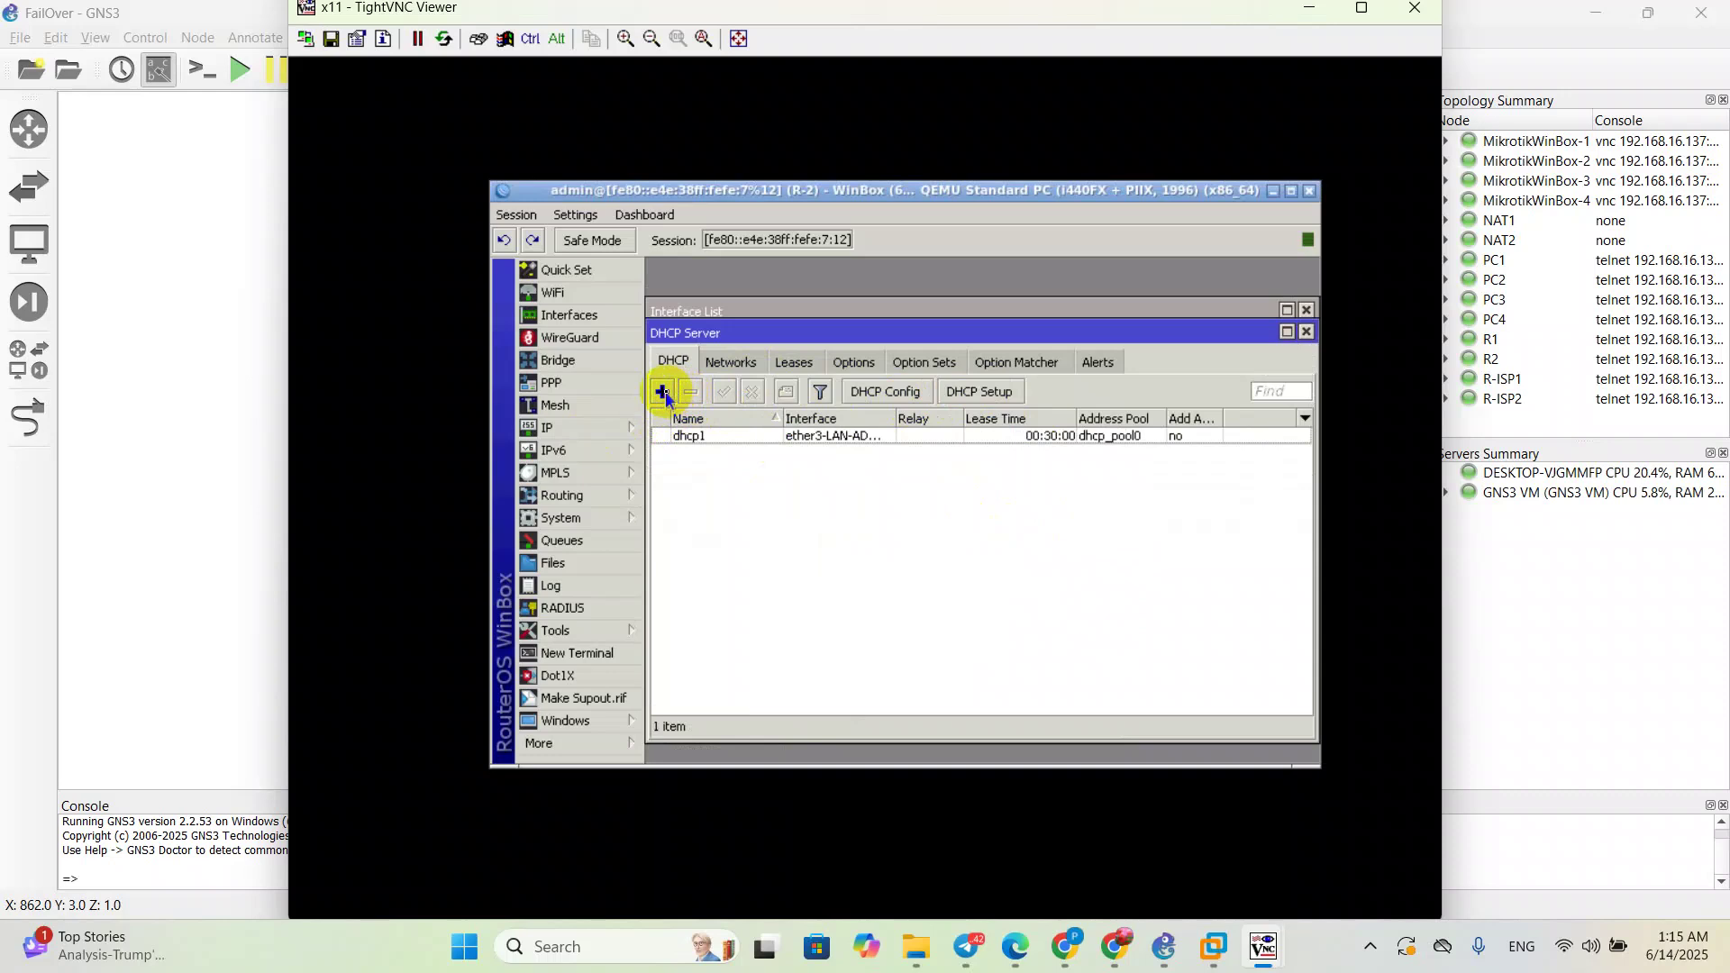
# Step: Set up a second DHCP server on interface ether4-LAN-SALE with the proposed settings
pyautogui.click(969, 391)
pyautogui.click(1028, 507)
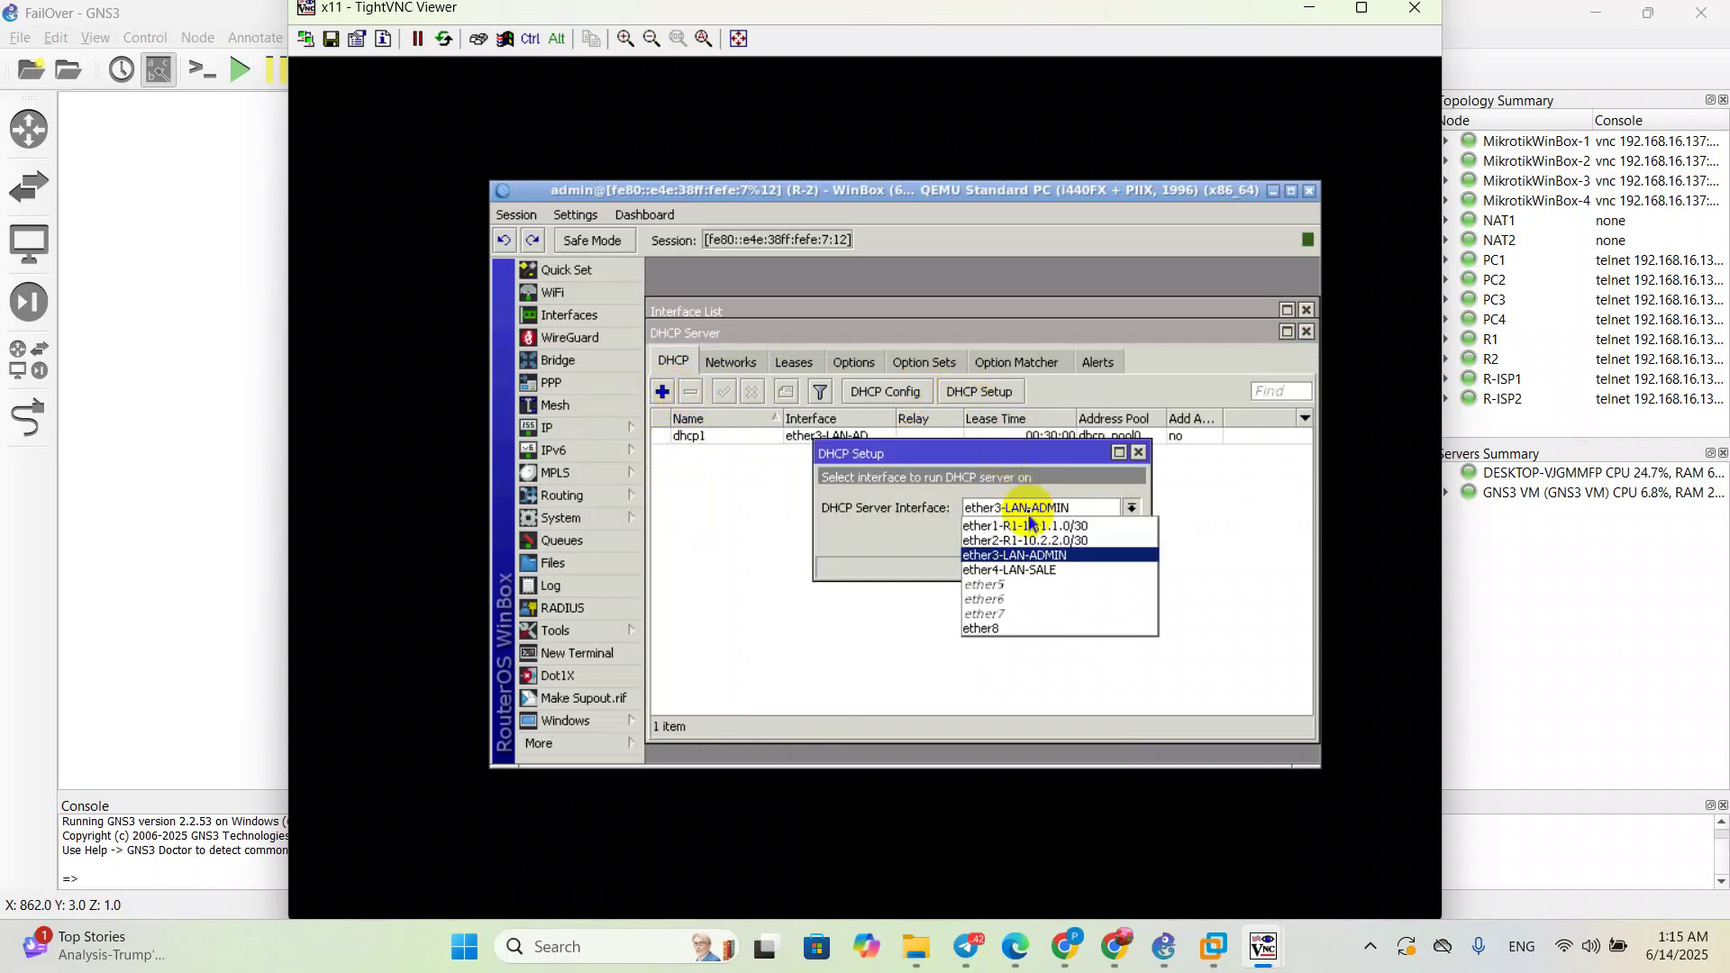
pyautogui.click(1043, 559)
pyautogui.click(1048, 538)
pyautogui.click(1048, 538)
pyautogui.click(1048, 538)
pyautogui.click(1048, 538)
pyautogui.click(1048, 538)
pyautogui.click(1049, 538)
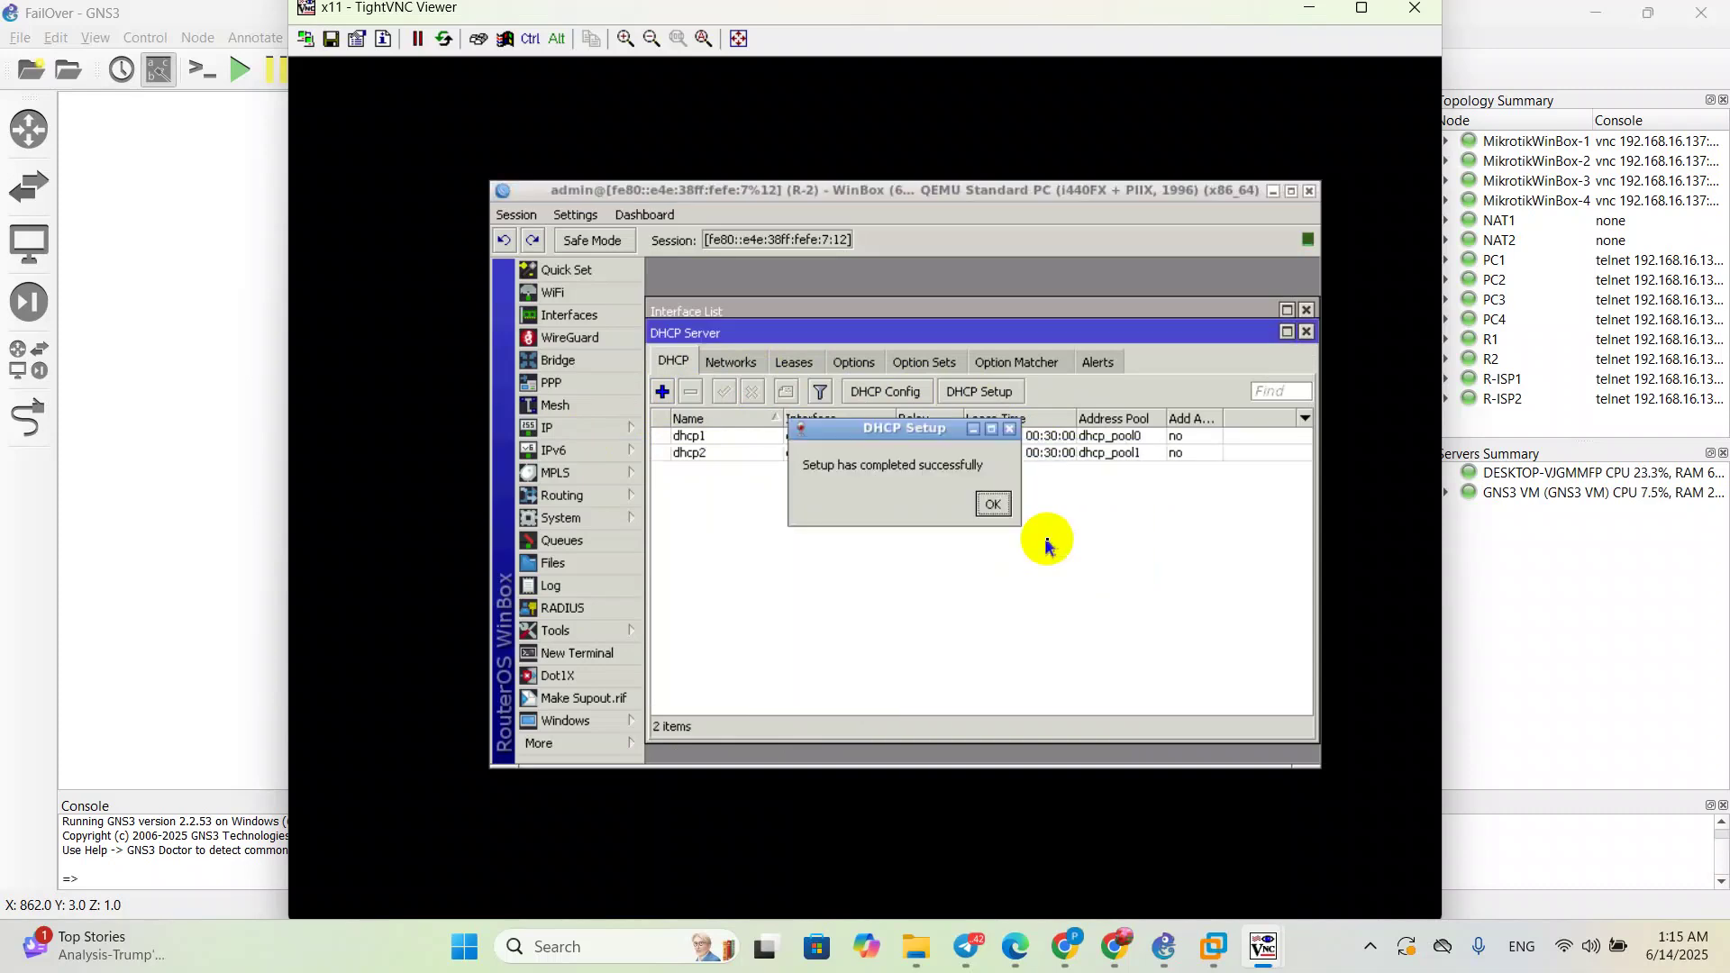
pyautogui.click(989, 503)
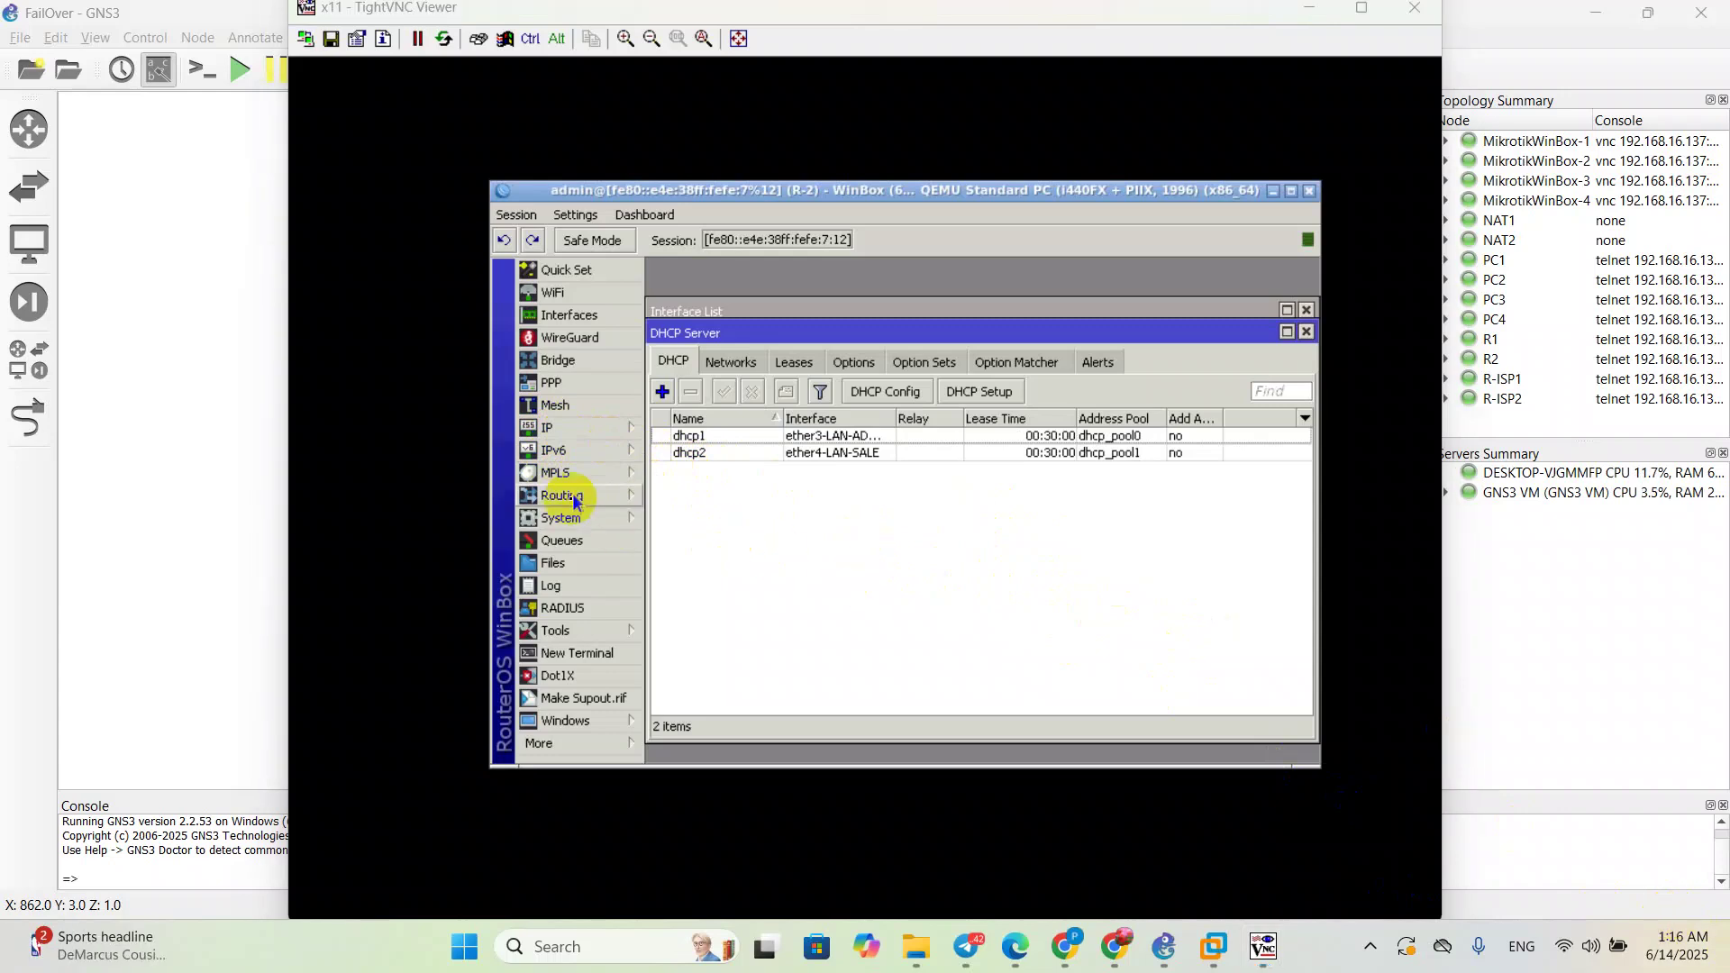
# Step: Add a firewall NAT rule on R-2 with chain srcnat and action masquerade
pyautogui.click(557, 430)
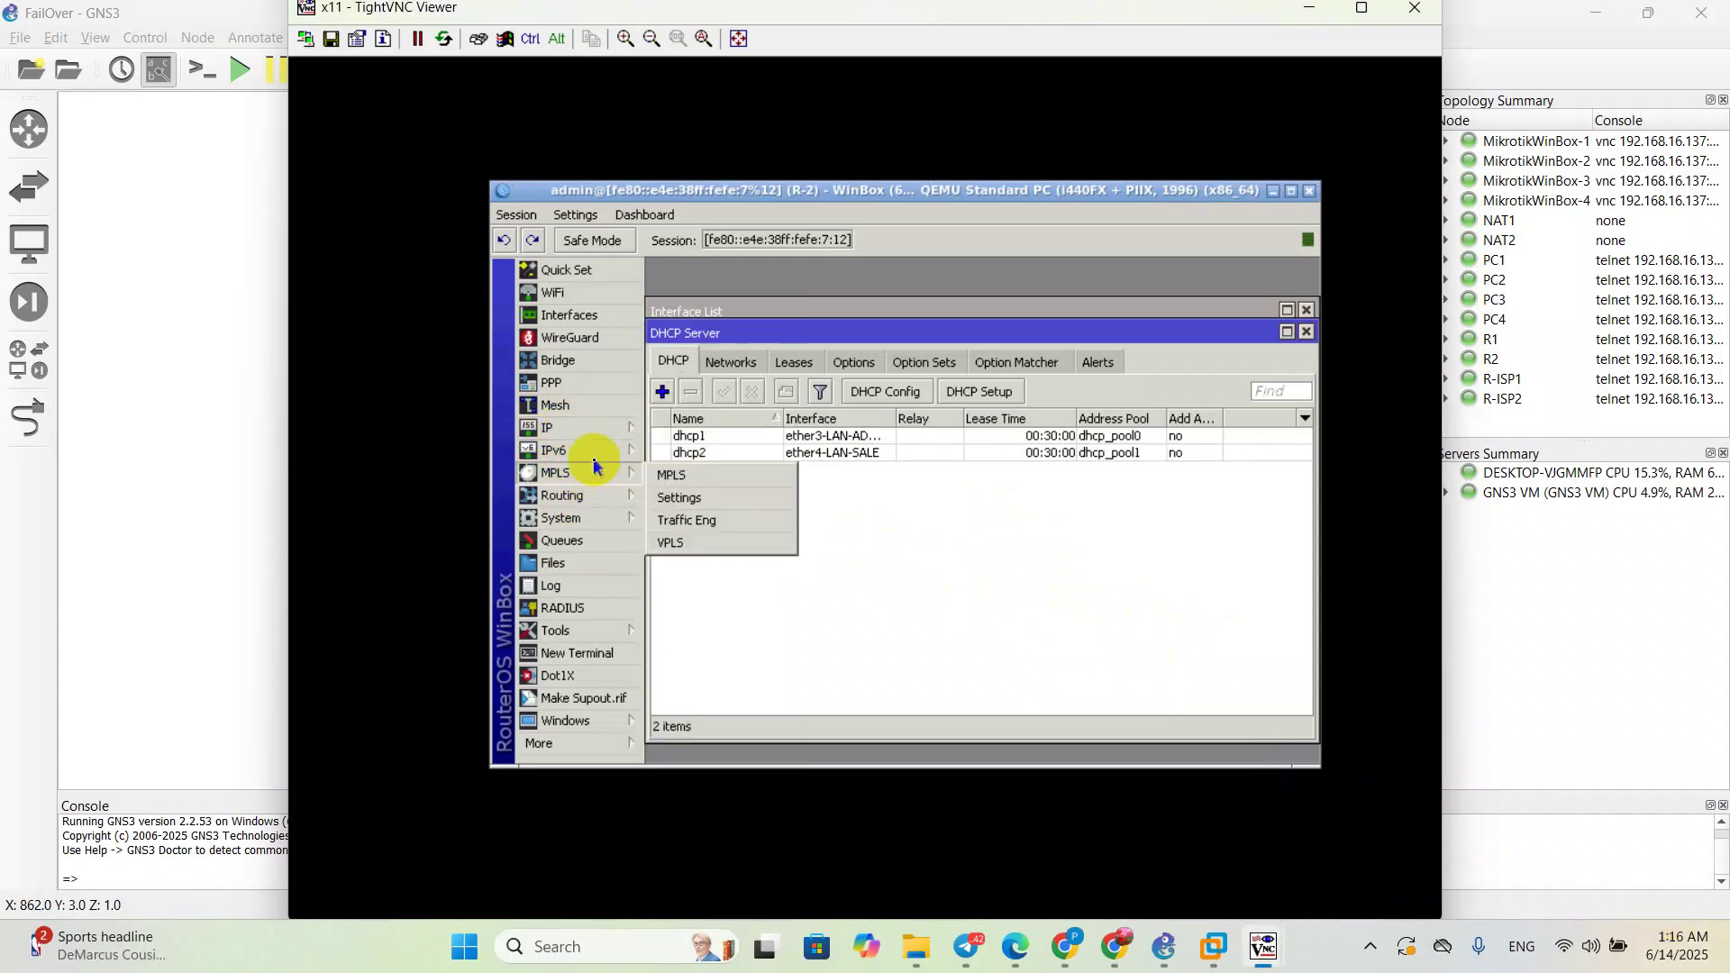
pyautogui.click(728, 455)
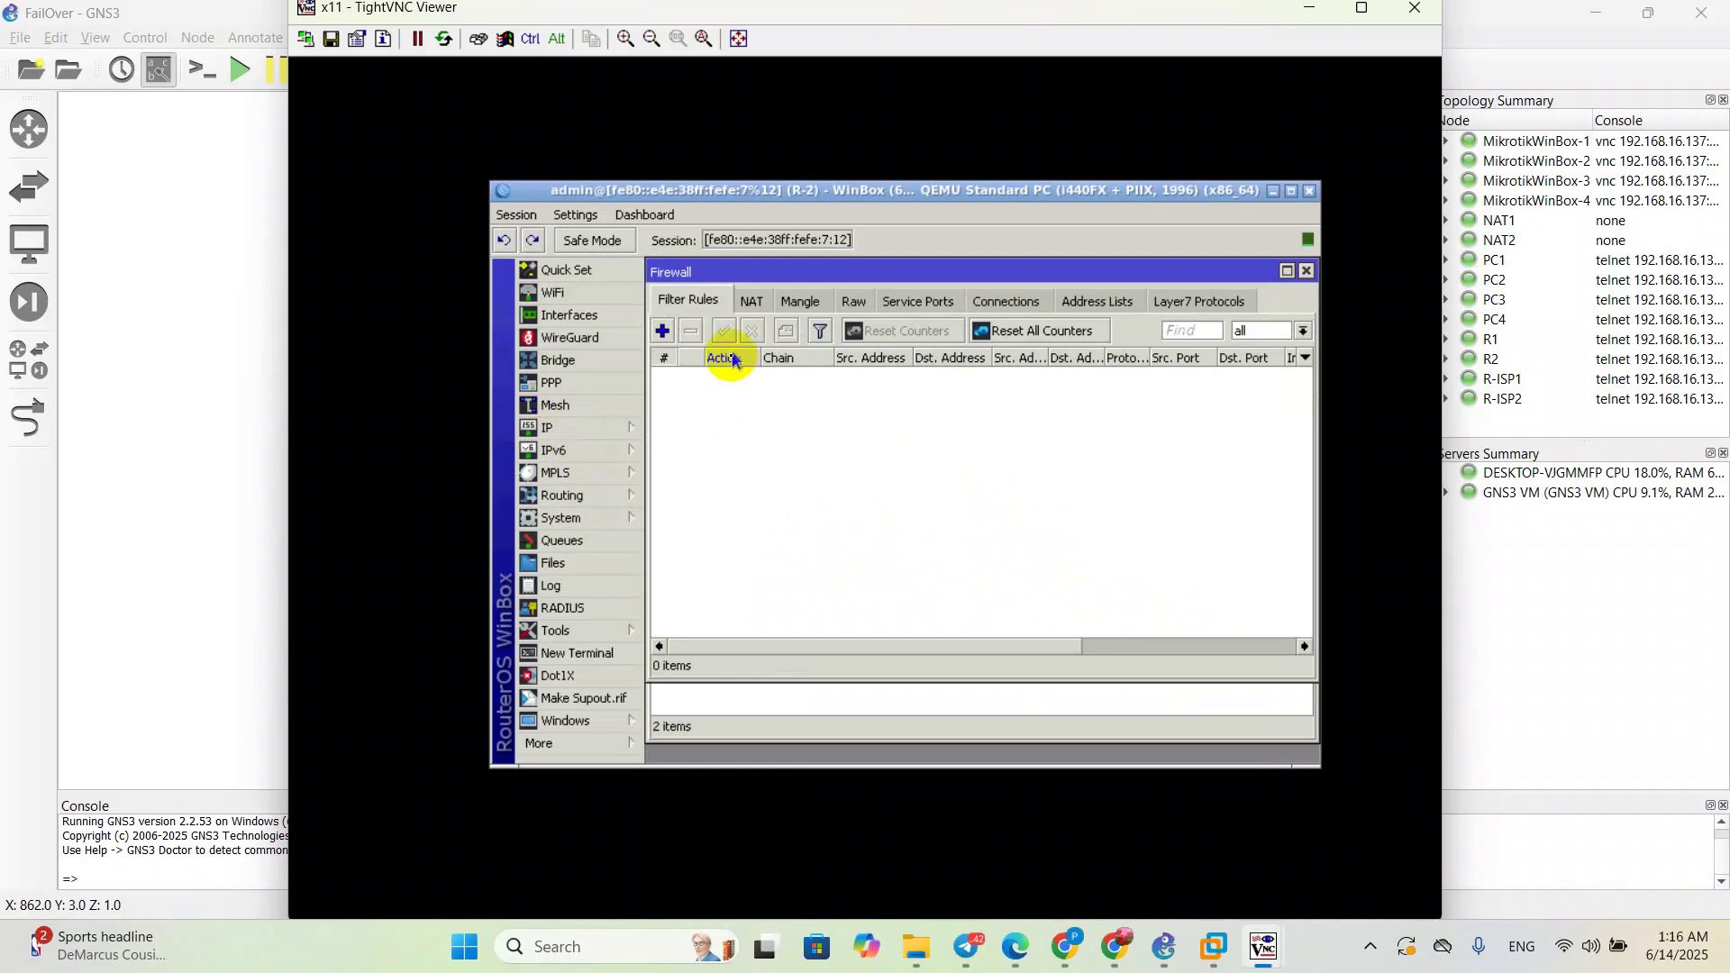
pyautogui.click(750, 301)
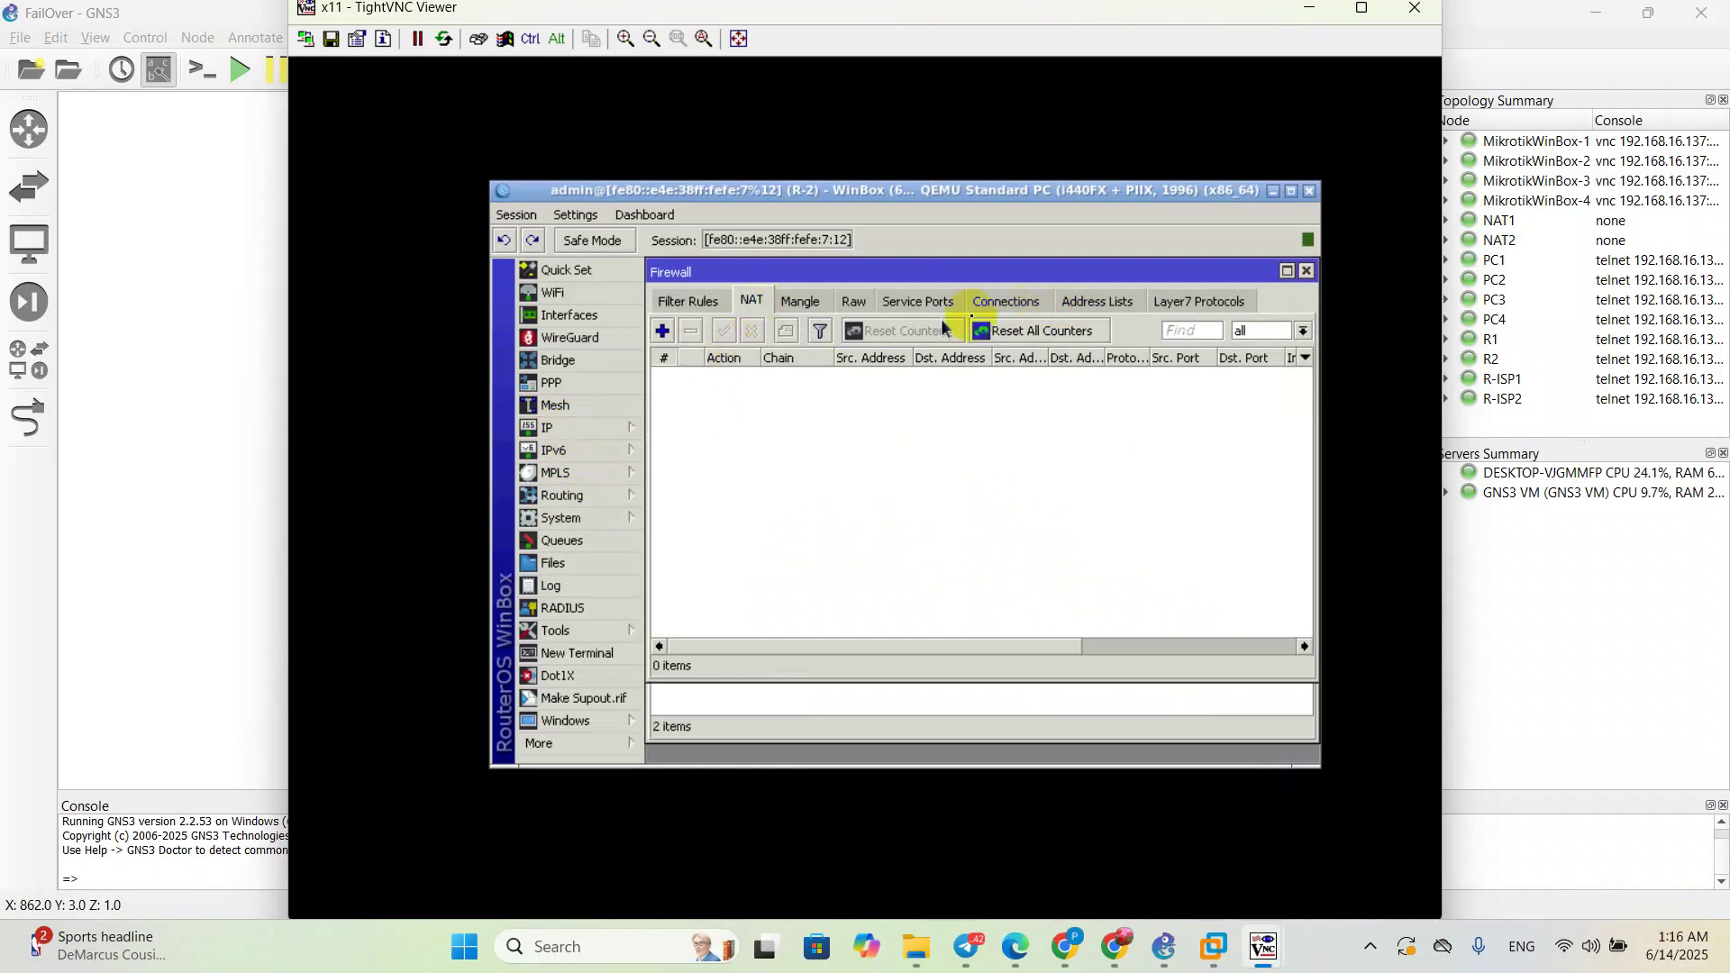
pyautogui.click(662, 331)
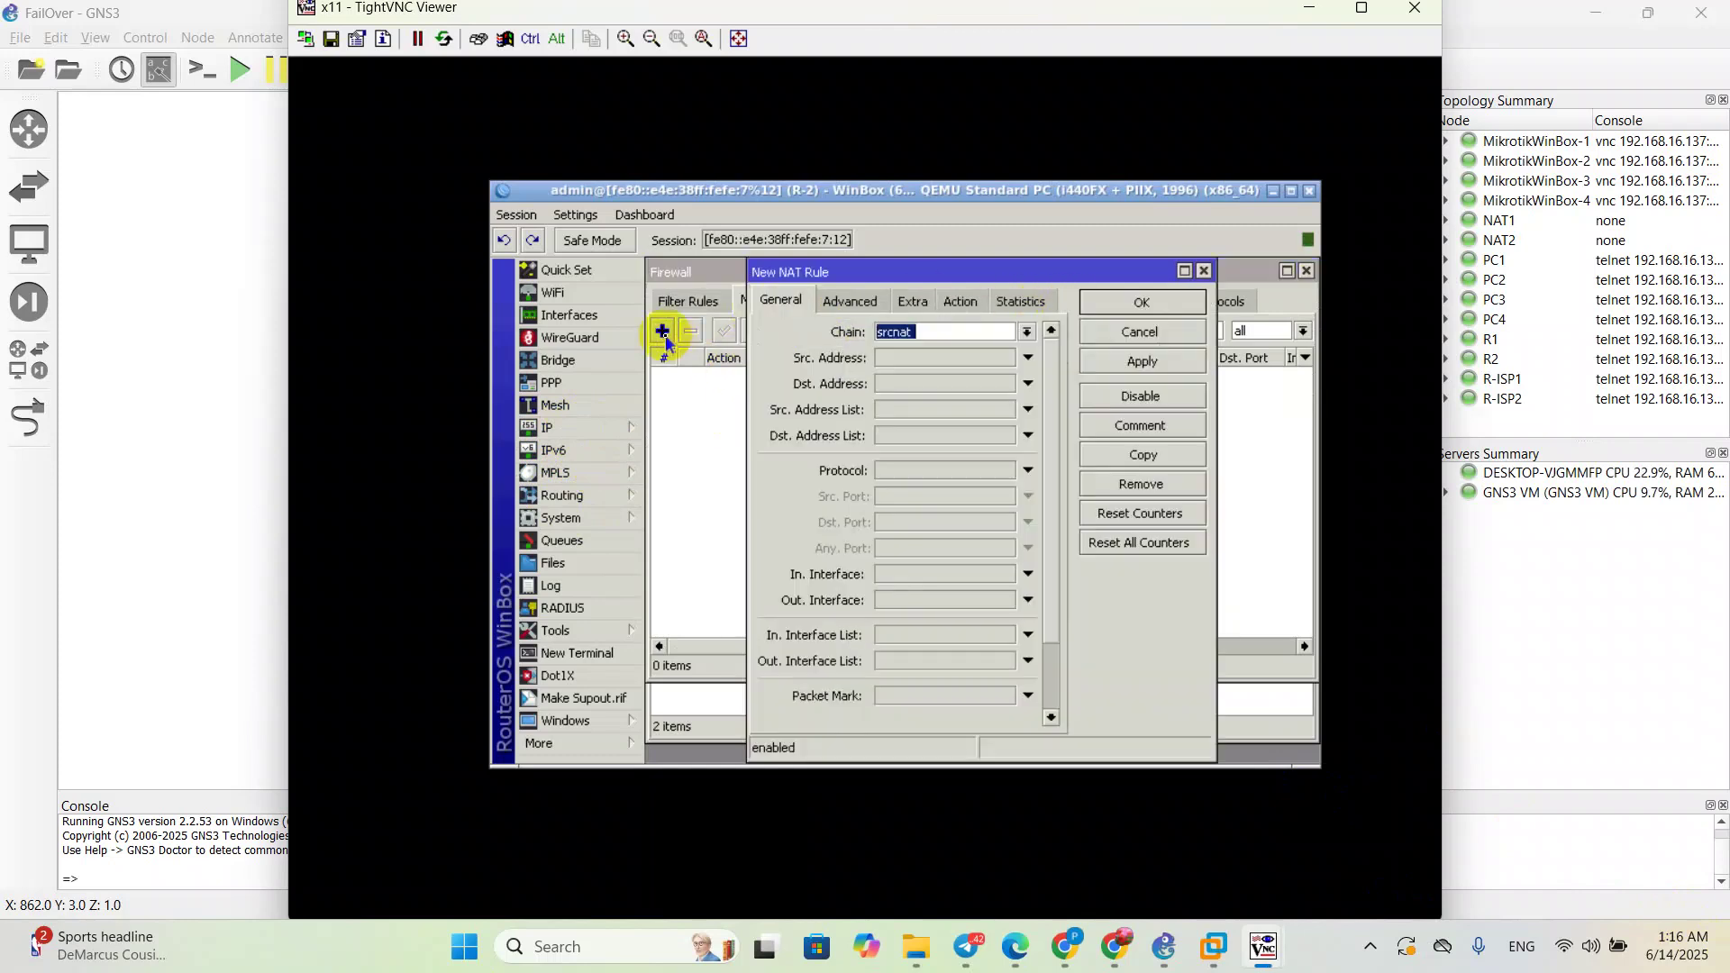
pyautogui.click(962, 305)
pyautogui.click(1049, 331)
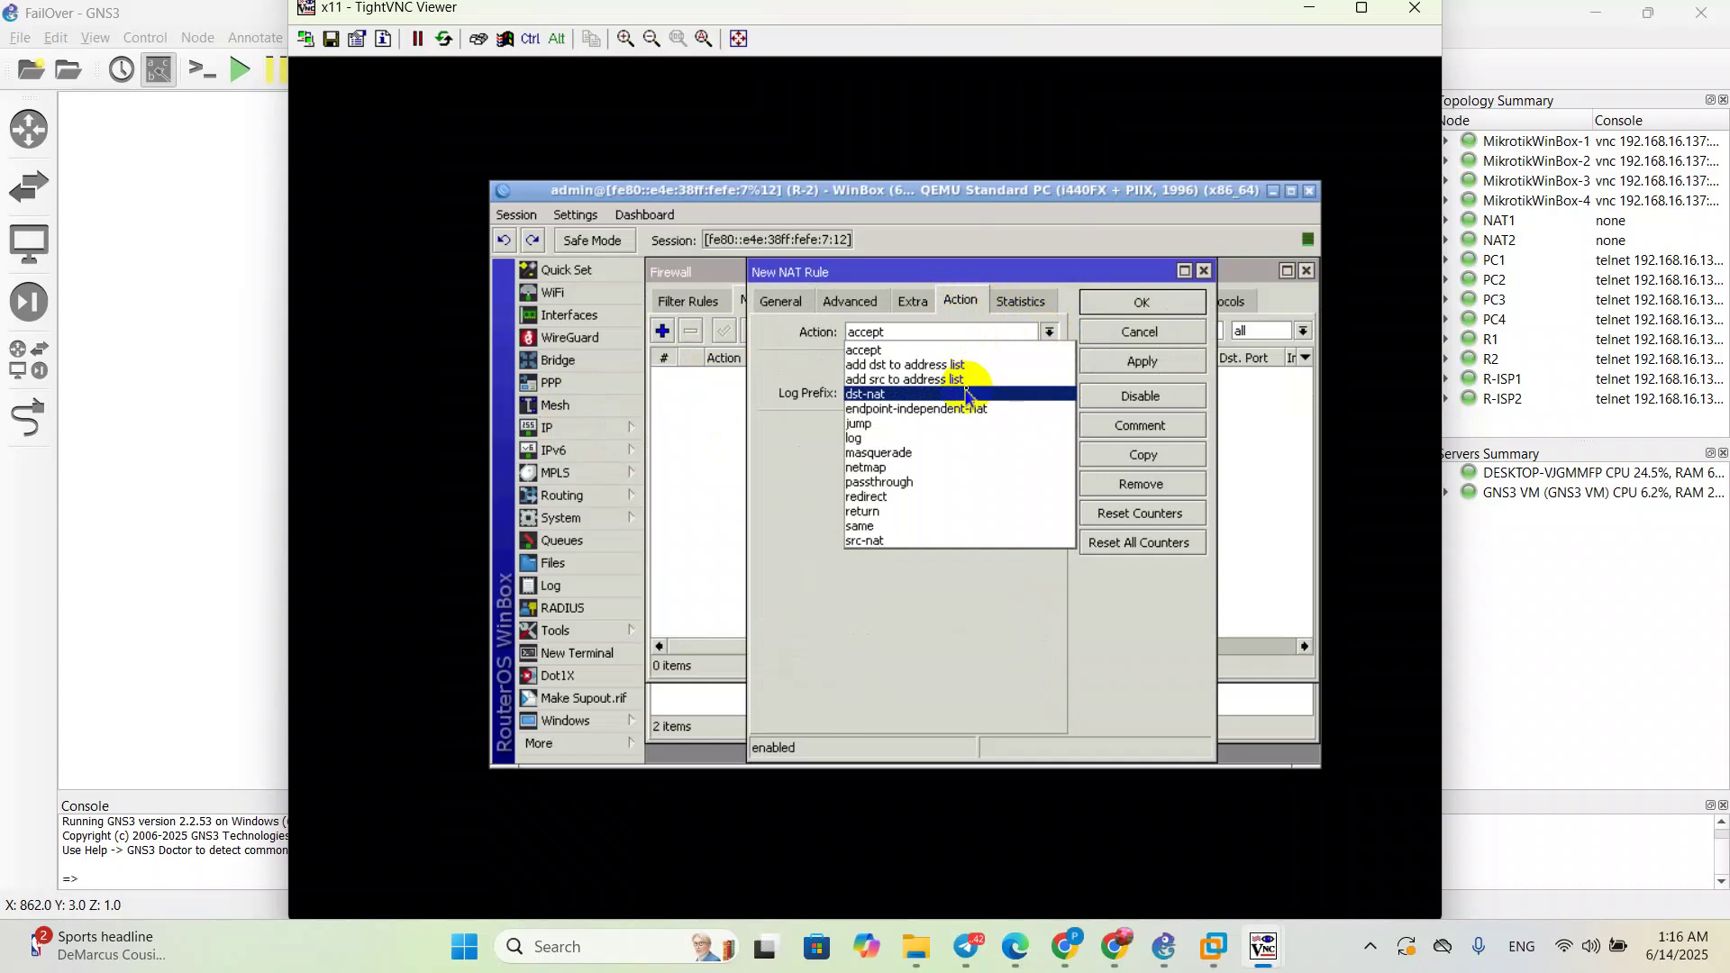
pyautogui.click(919, 452)
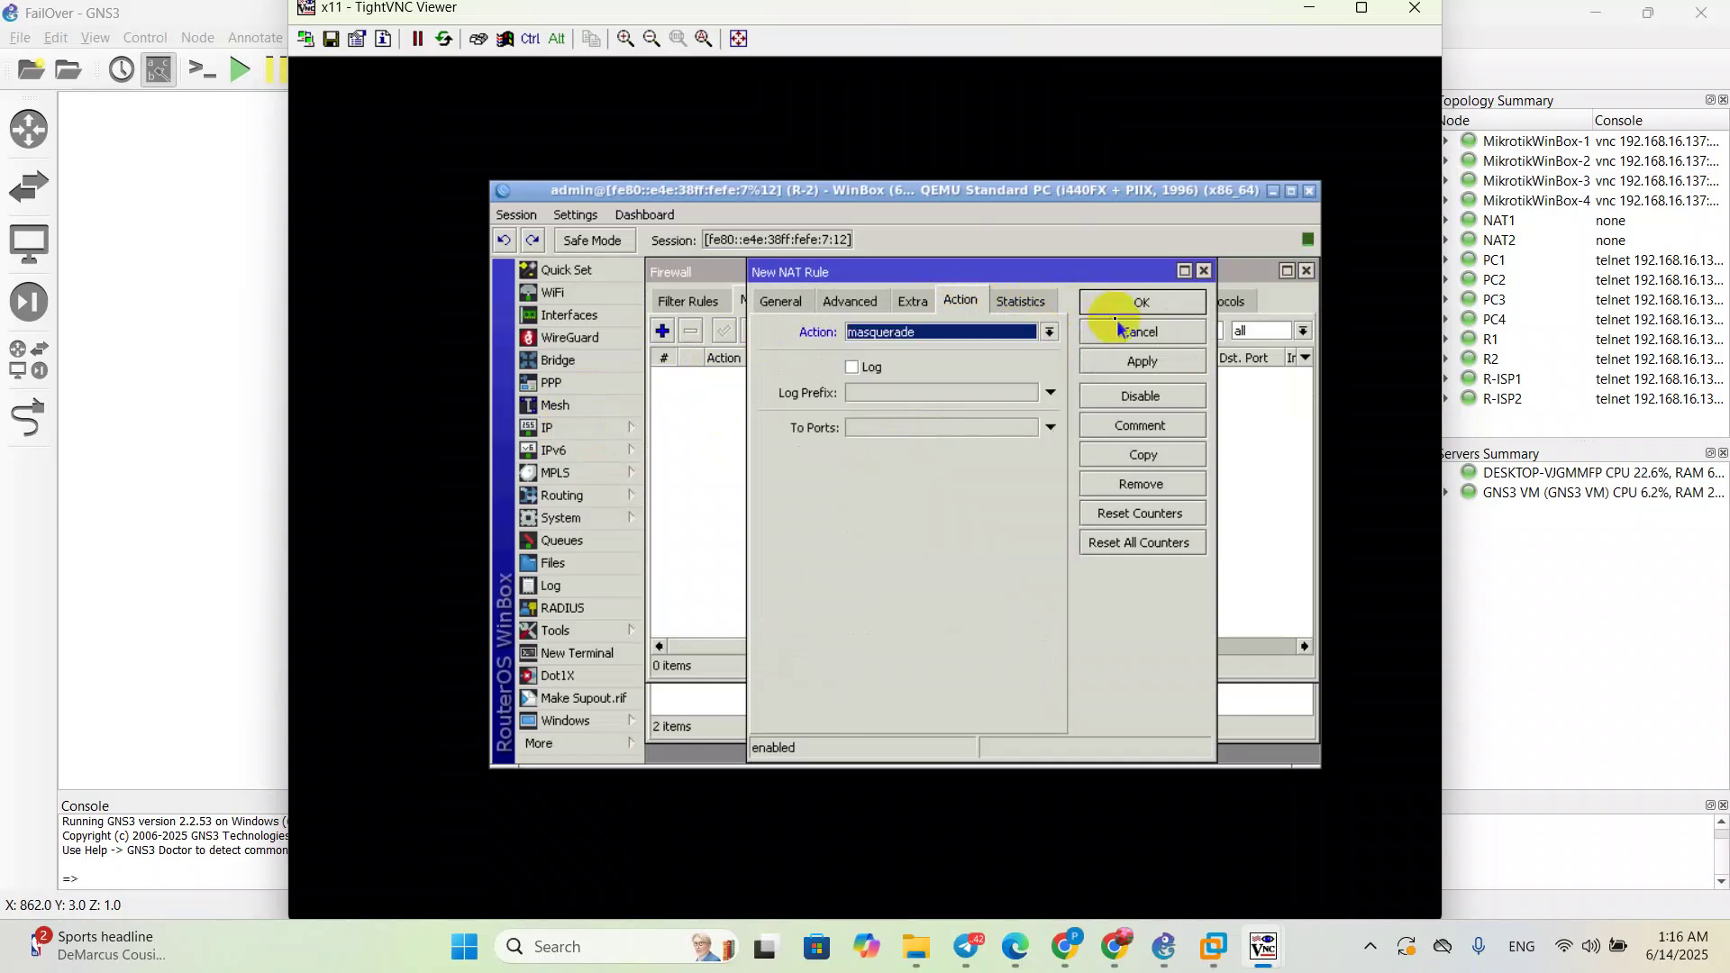
pyautogui.click(1137, 365)
pyautogui.click(1121, 303)
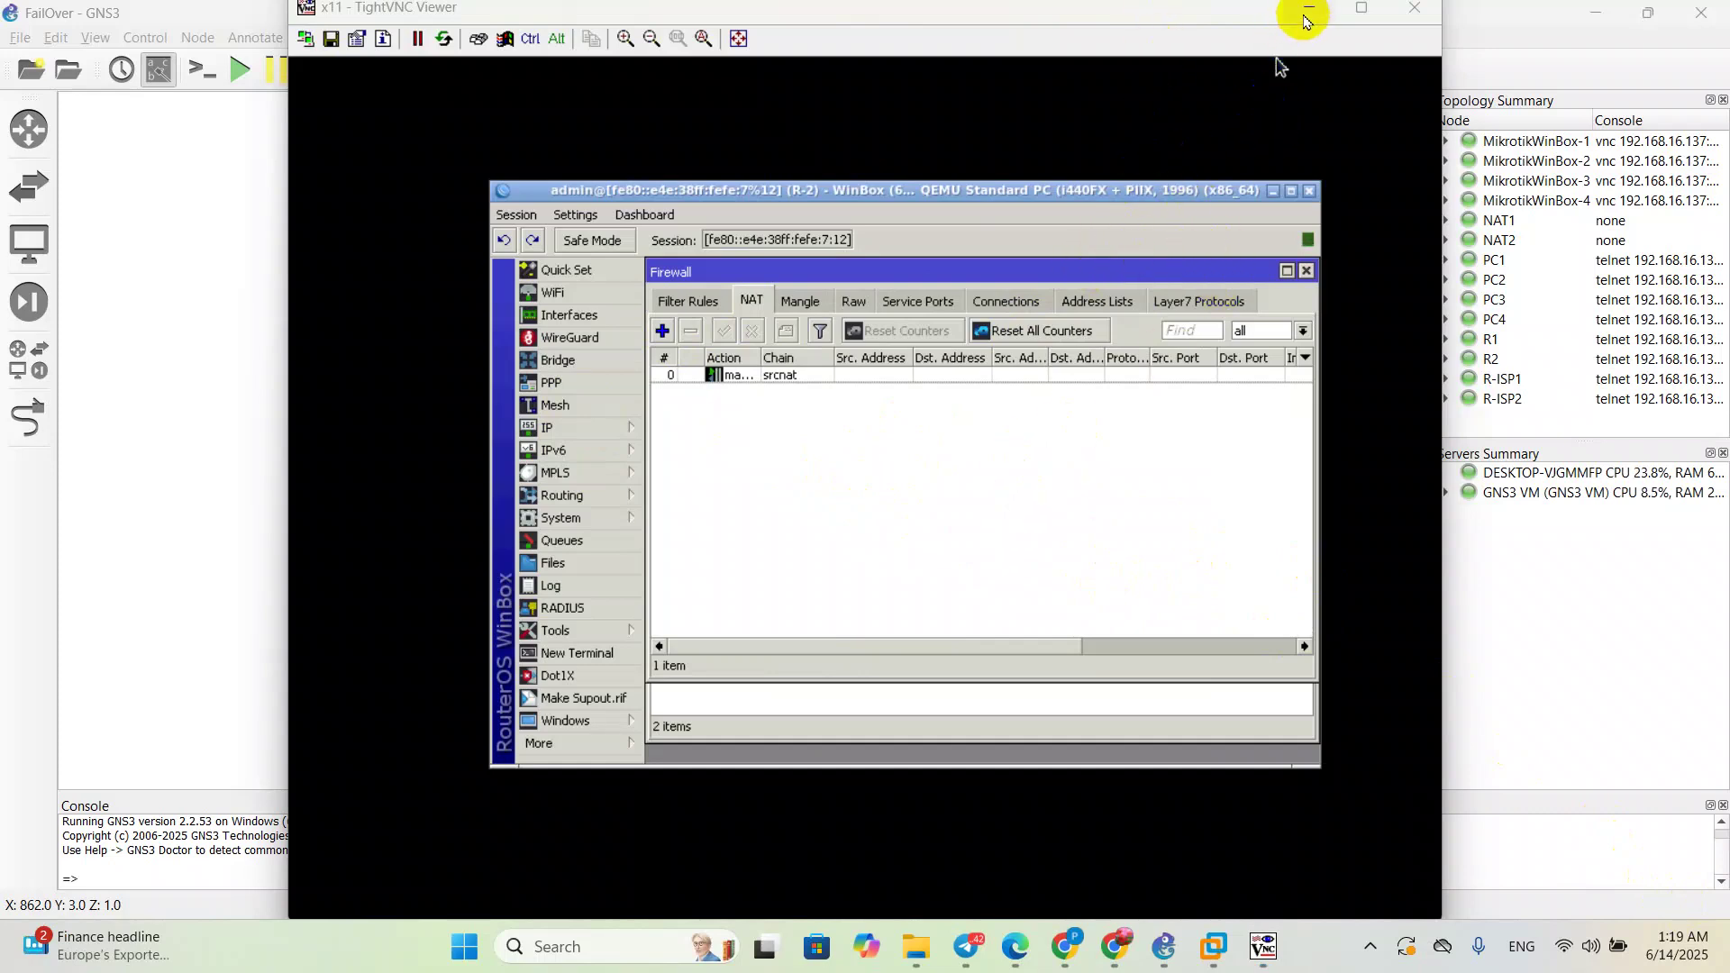
# Step: Return to the GNS3 topology, open the MikrotikWinBox-3 console for R-1 and bring up its IP route list
pyautogui.click(1305, 20)
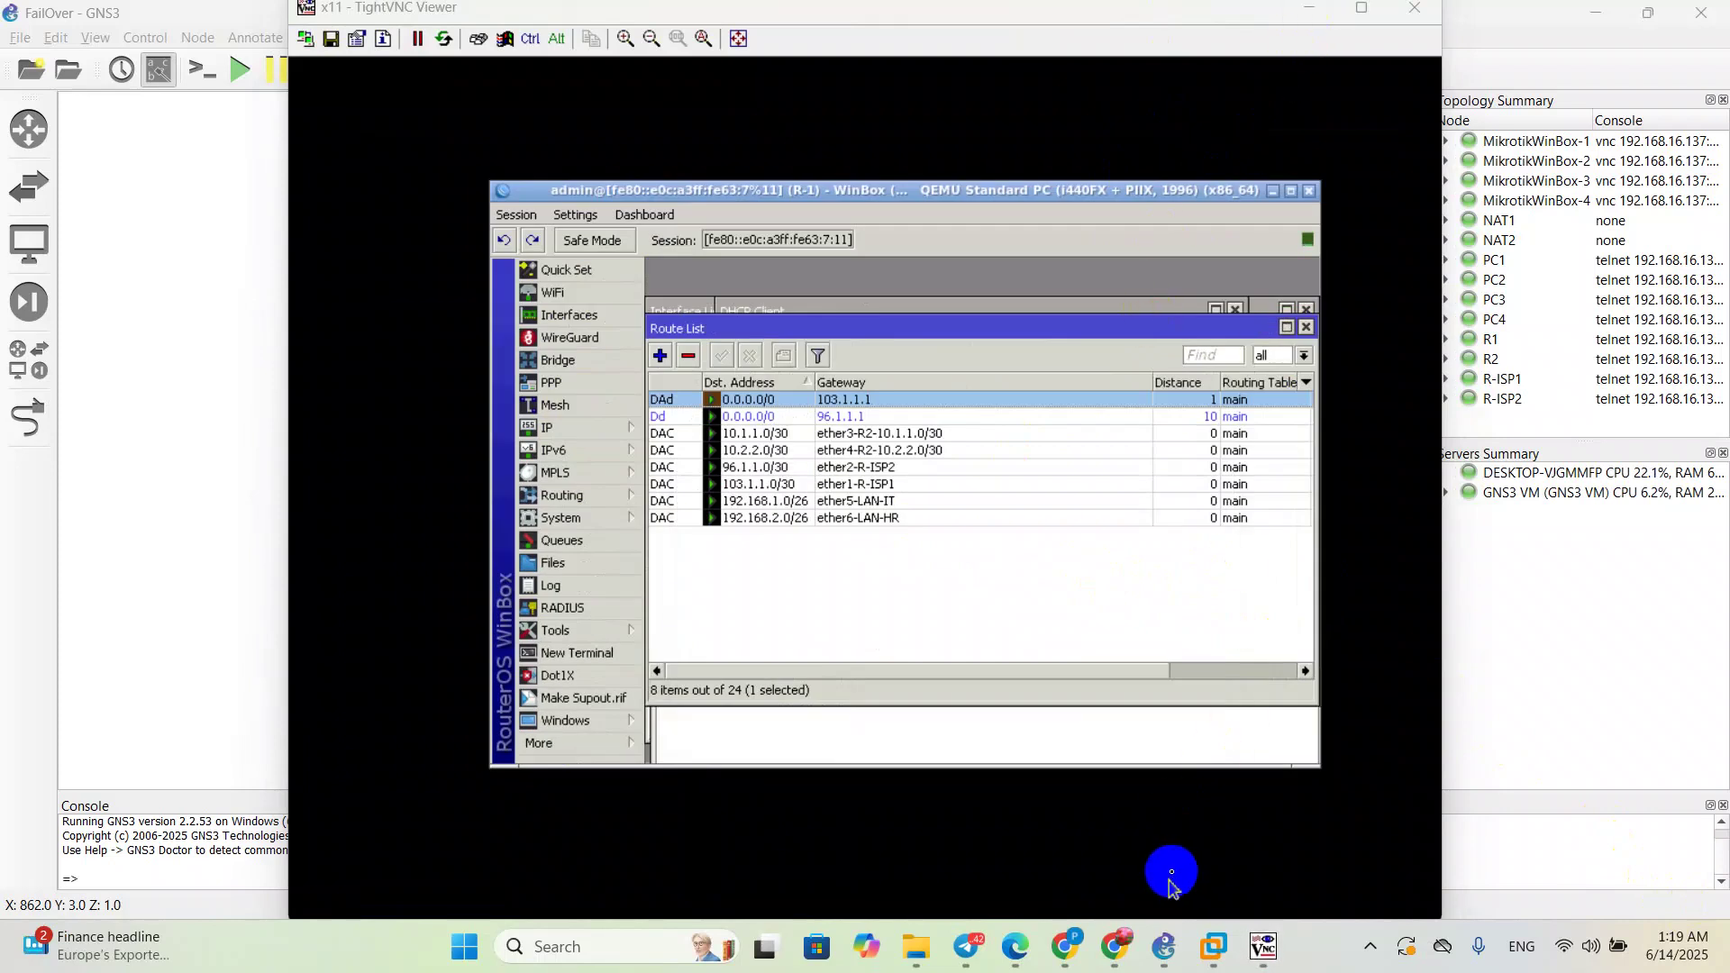
pyautogui.click(1164, 947)
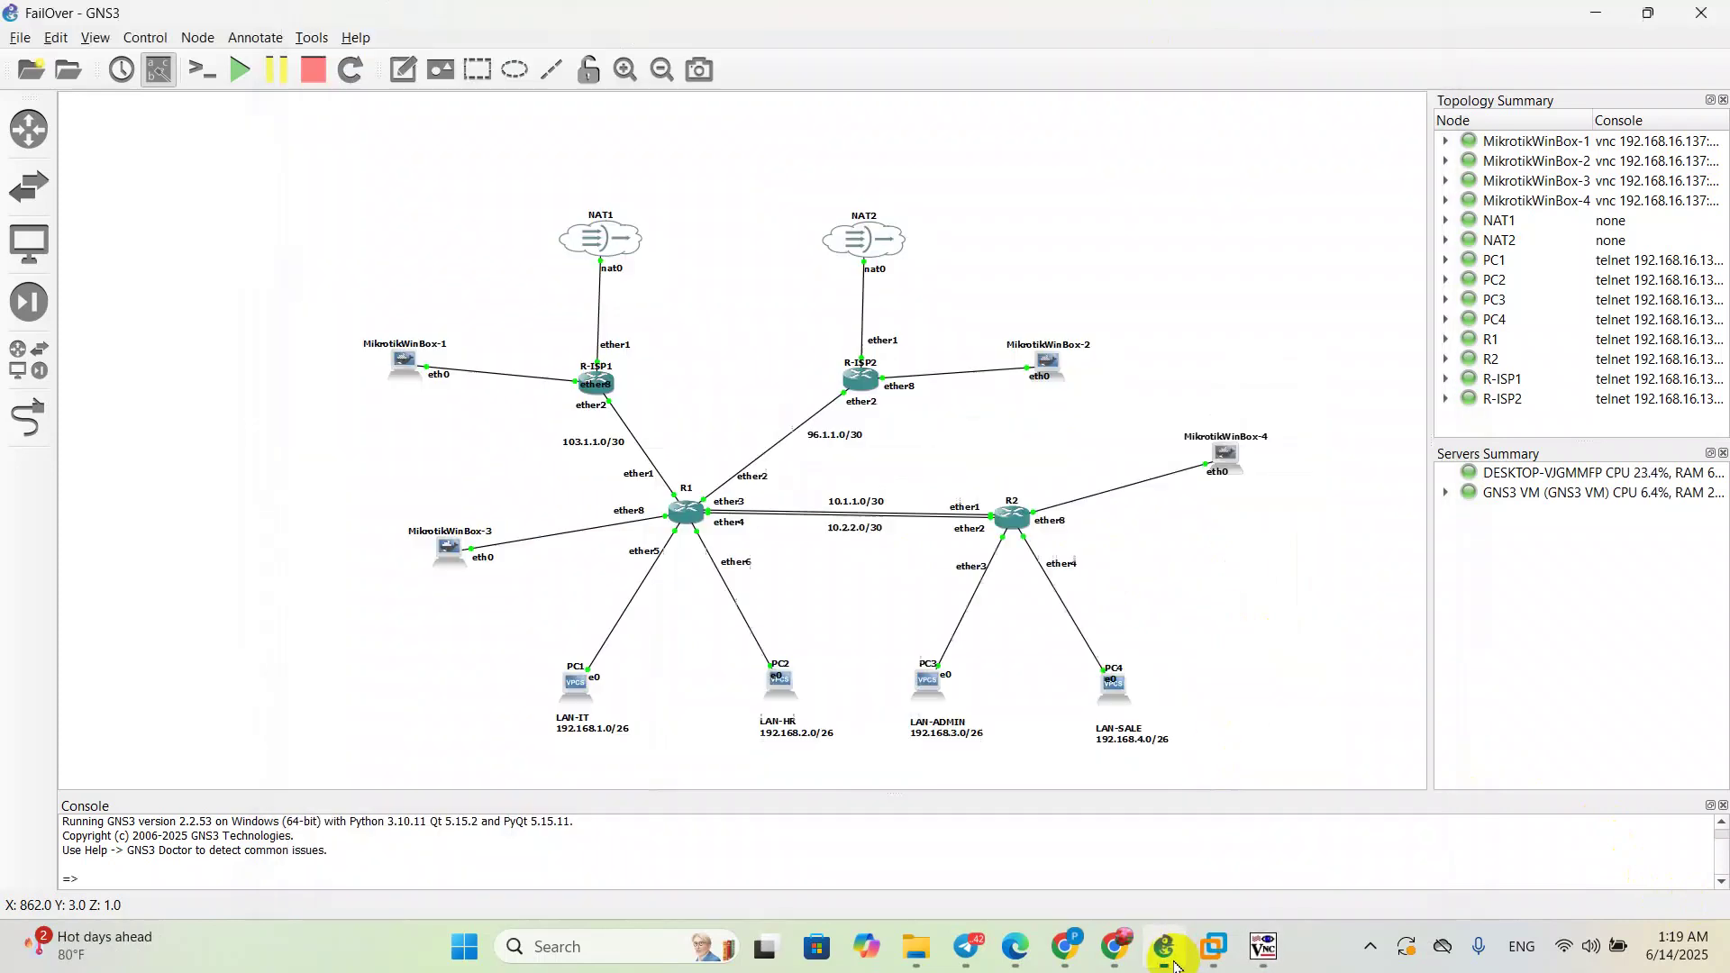
pyautogui.doubleClick(450, 549)
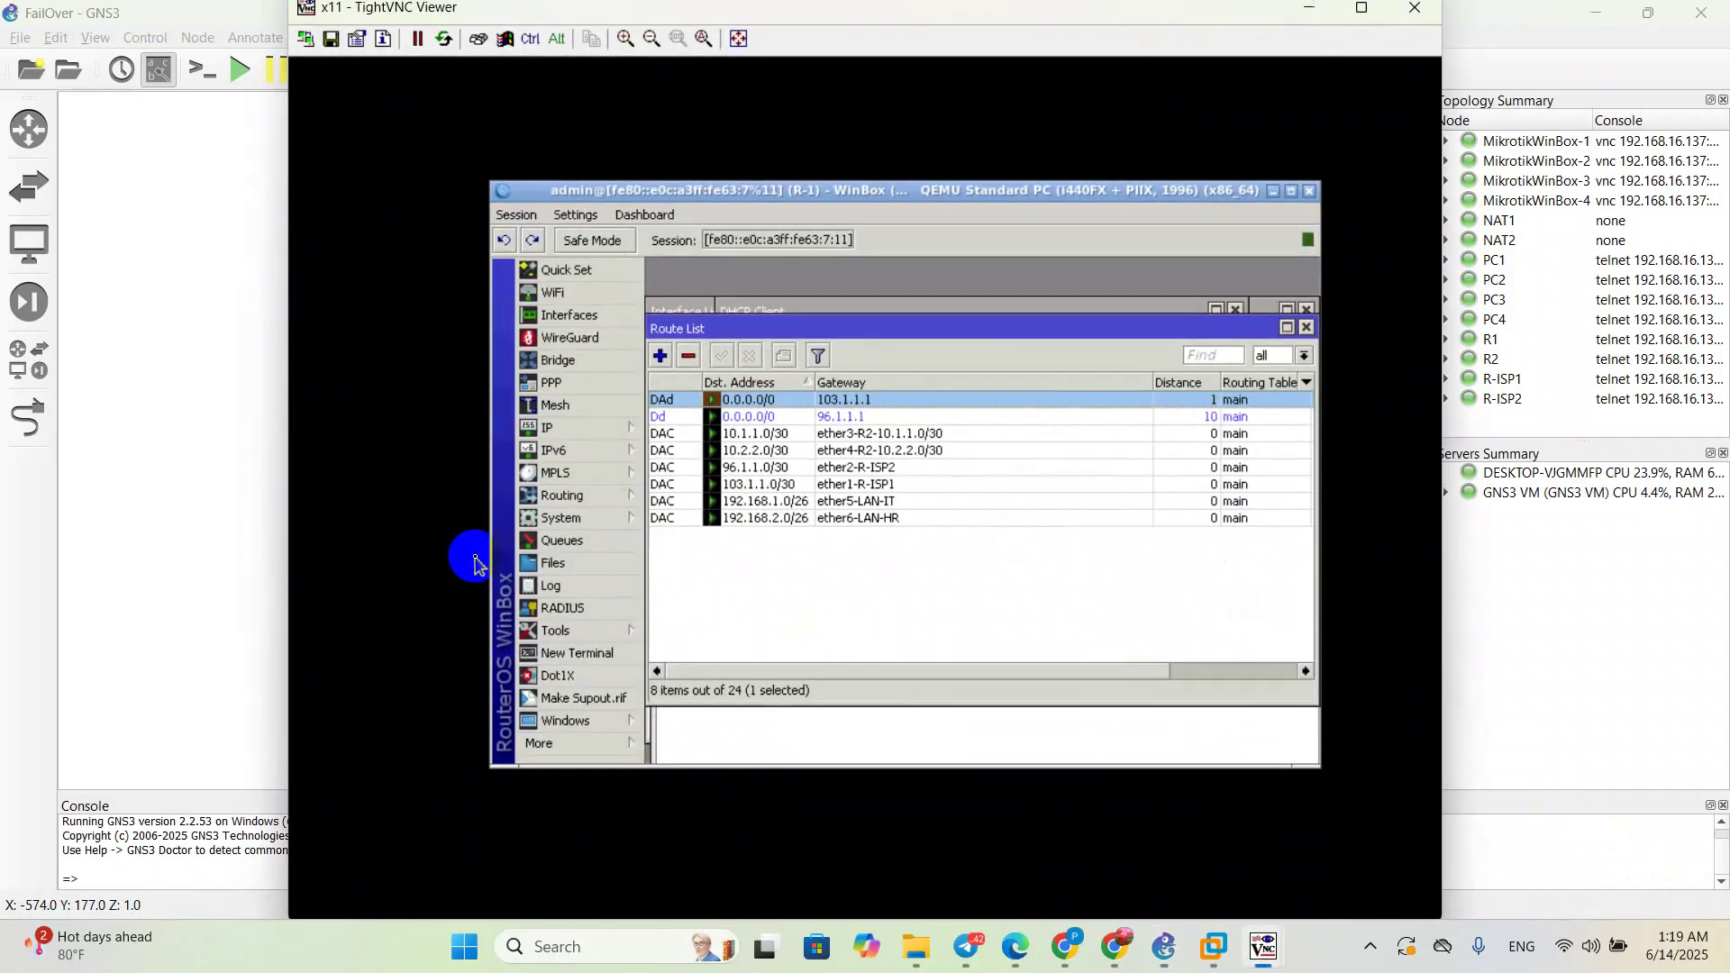
pyautogui.click(592, 431)
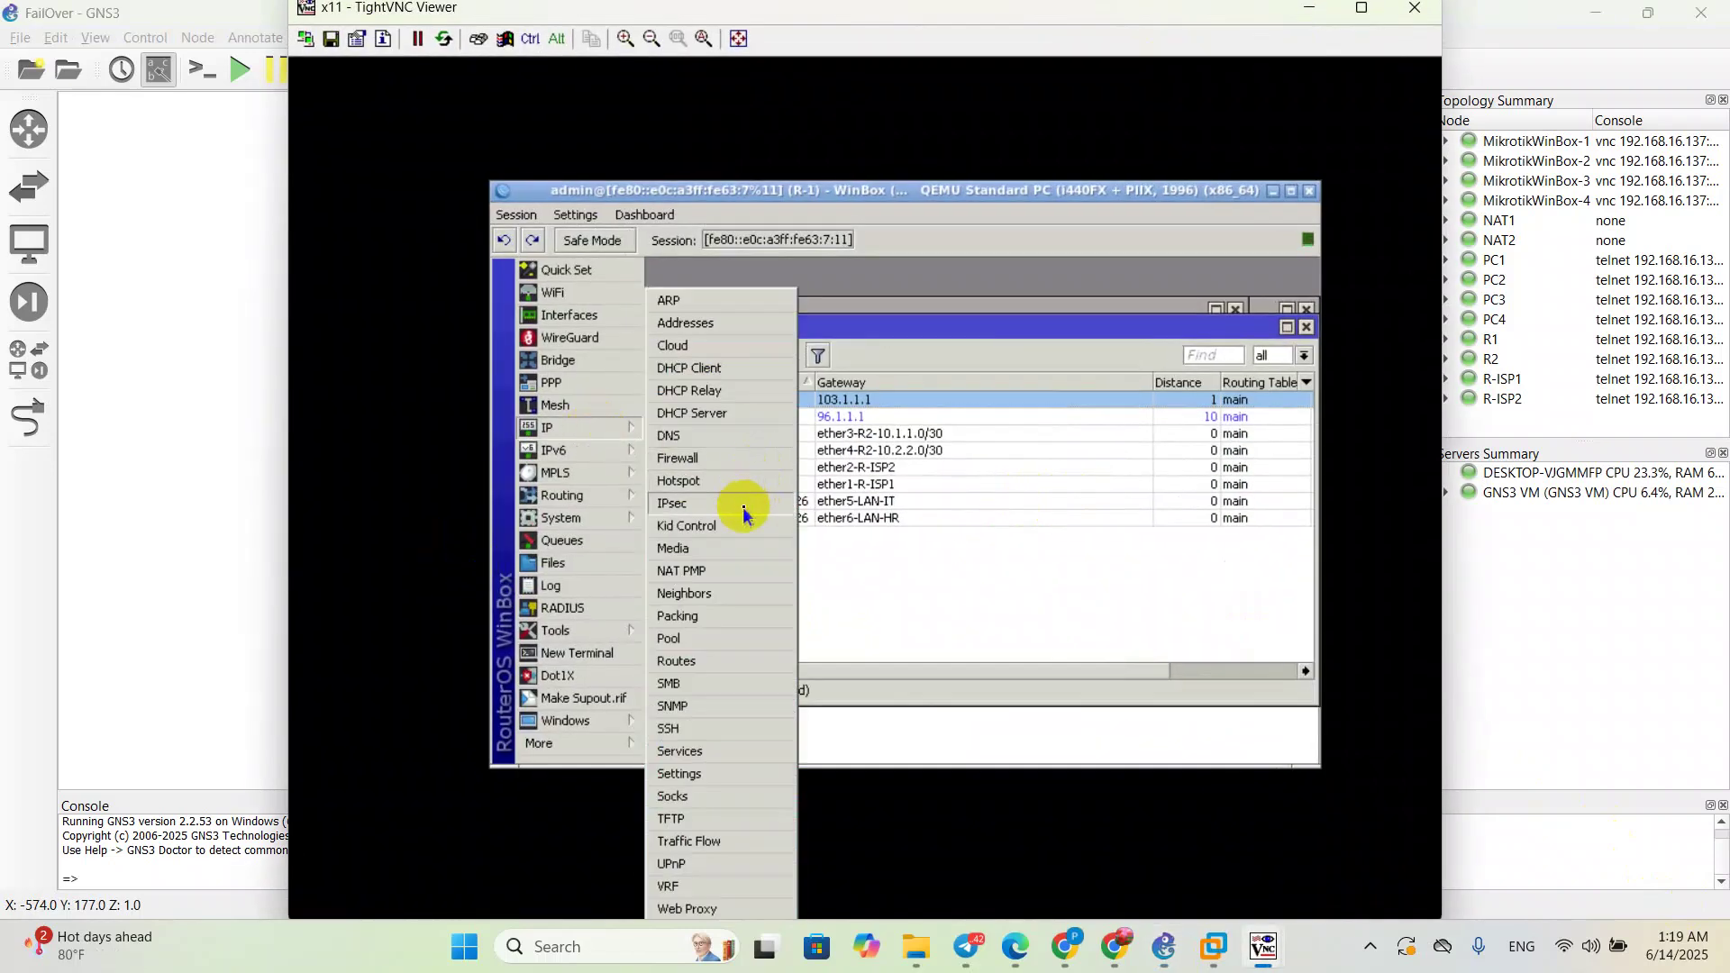
pyautogui.click(700, 664)
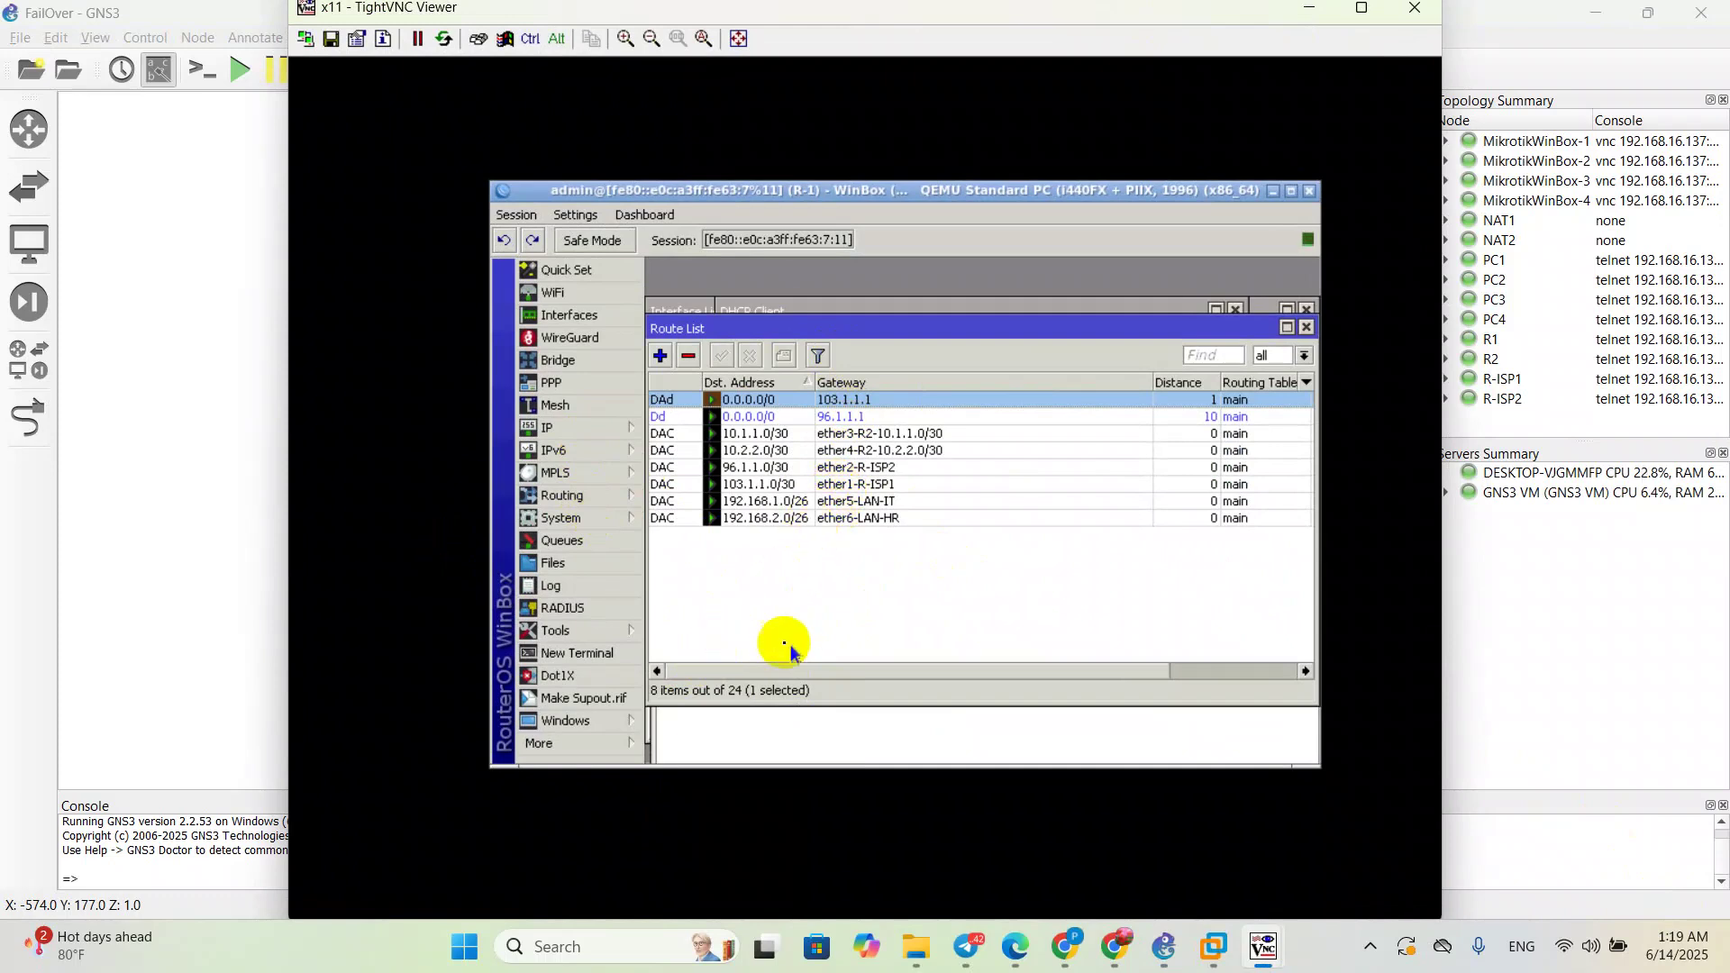
pyautogui.click(559, 428)
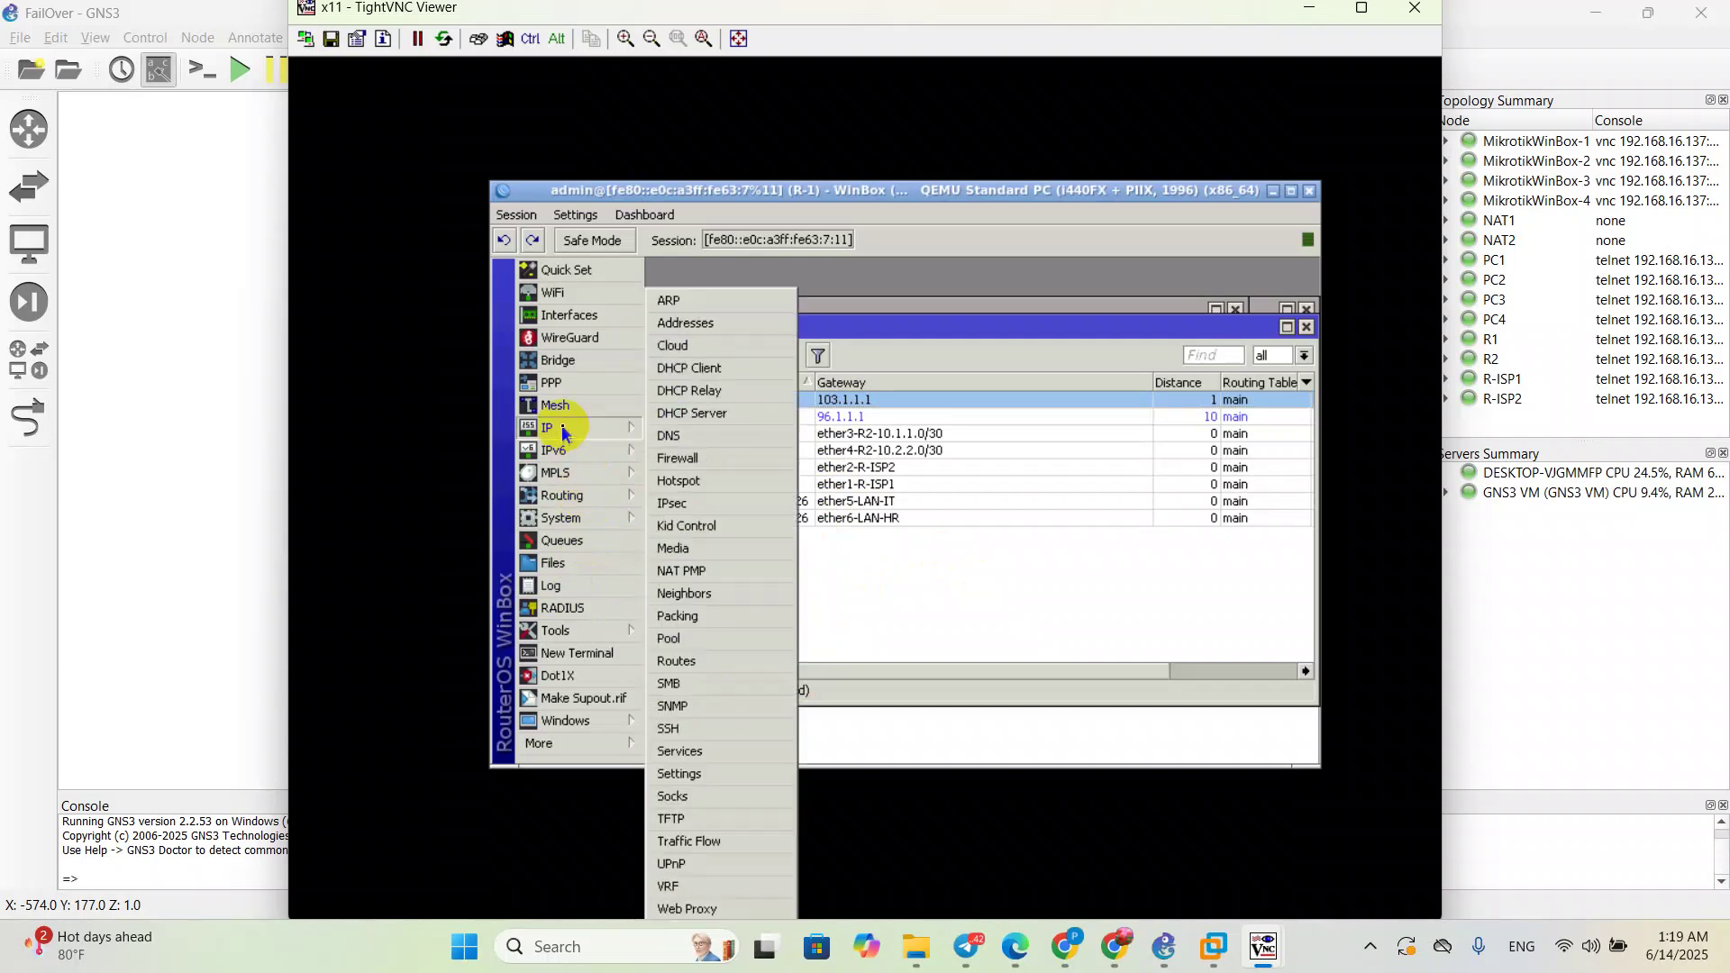
pyautogui.click(721, 661)
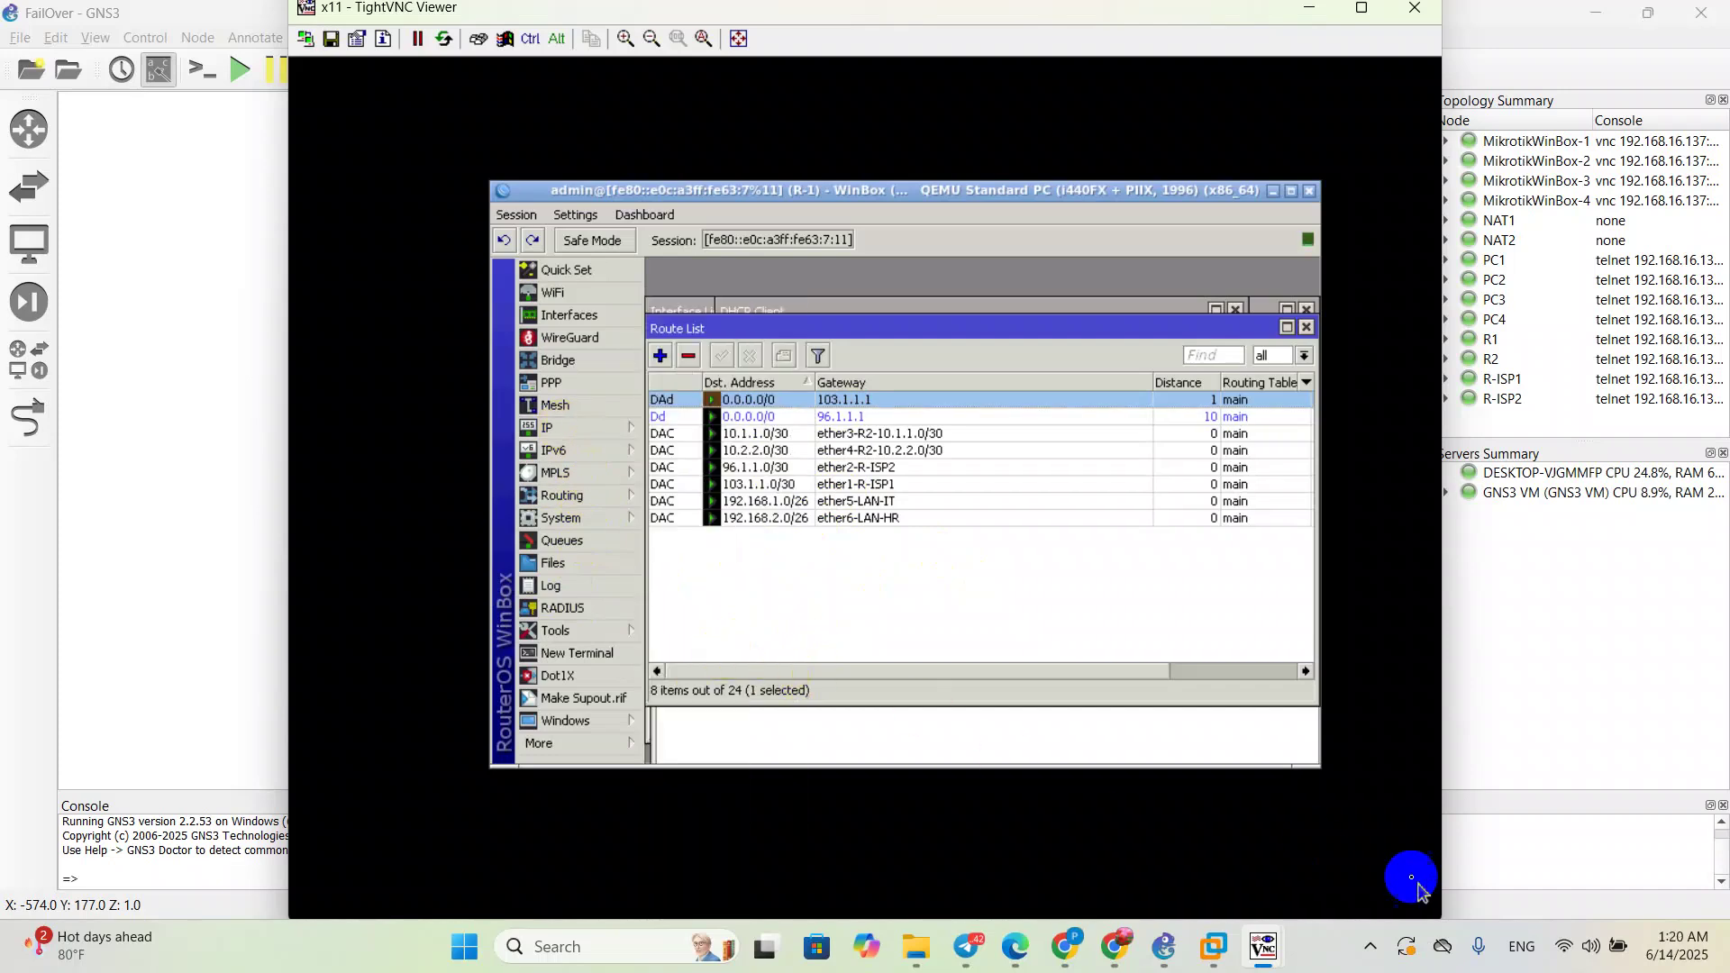
# Step: Move R-1's WinBox window lower and rearrange the overlapping Firewall, DHCP Client and Route List windows inside it
pyautogui.moveTo(909, 190); pyautogui.dragTo(901, 248)
pyautogui.moveTo(1177, 400); pyautogui.dragTo(1179, 470)
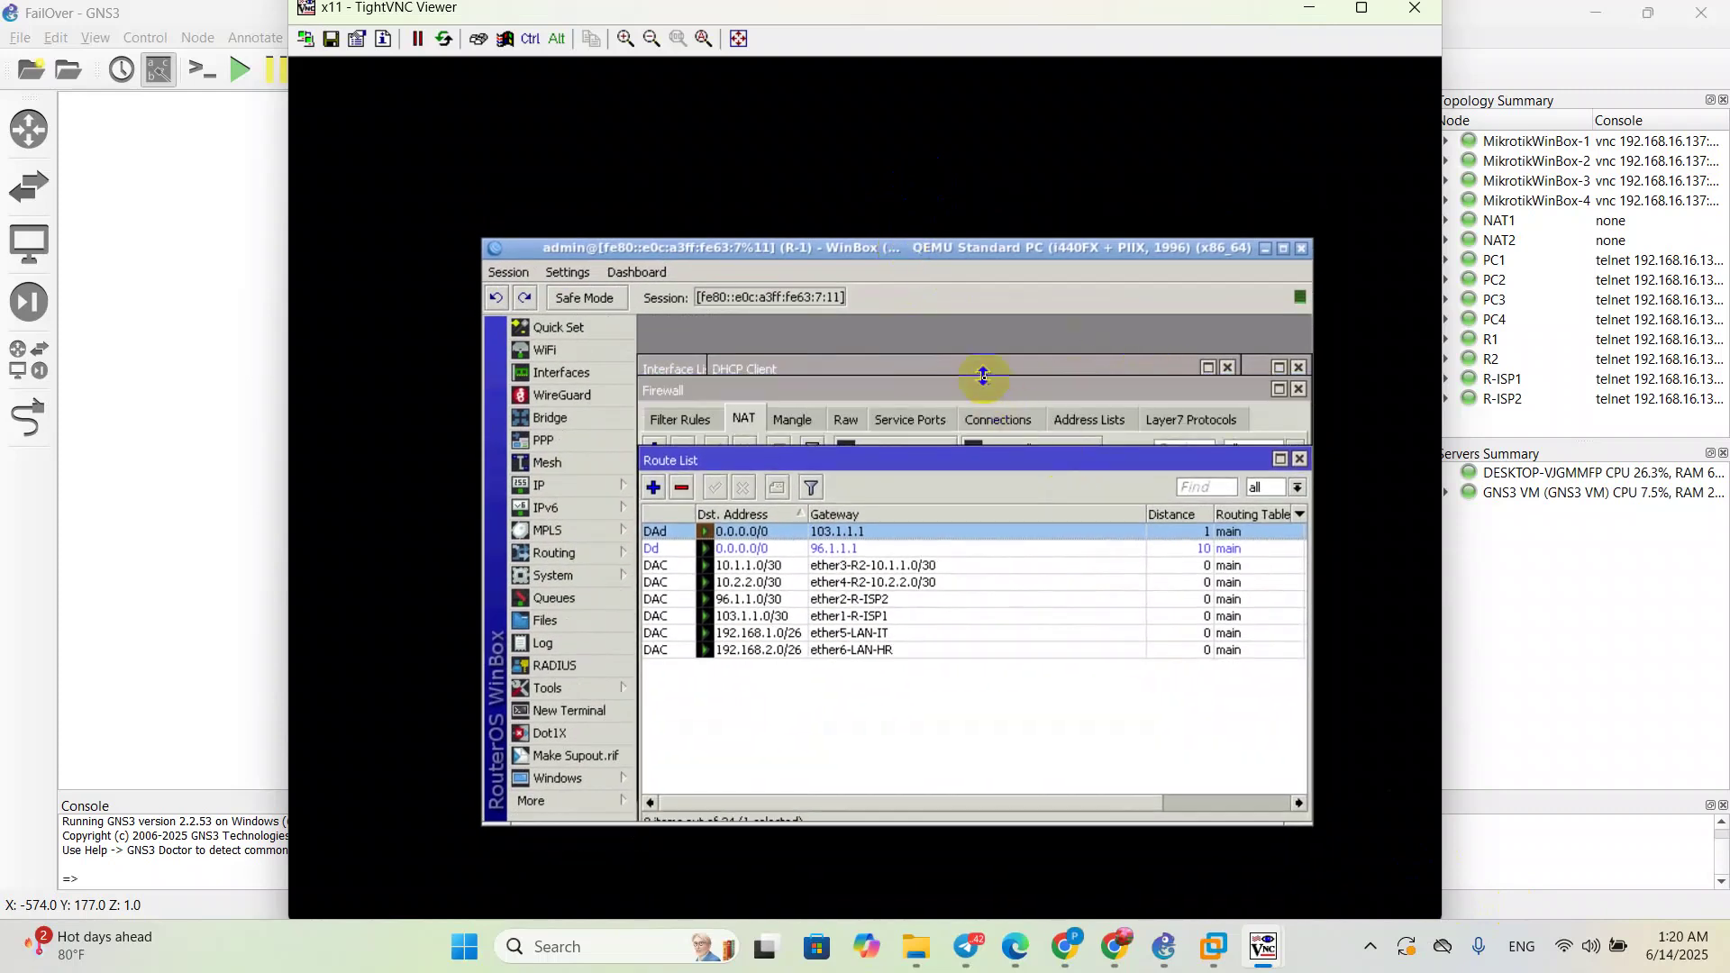
pyautogui.moveTo(906, 399); pyautogui.dragTo(965, 391)
pyautogui.moveTo(859, 371)
pyautogui.mouseDown()
pyautogui.moveTo(927, 405)
pyautogui.moveTo(854, 339)
pyautogui.mouseUp()
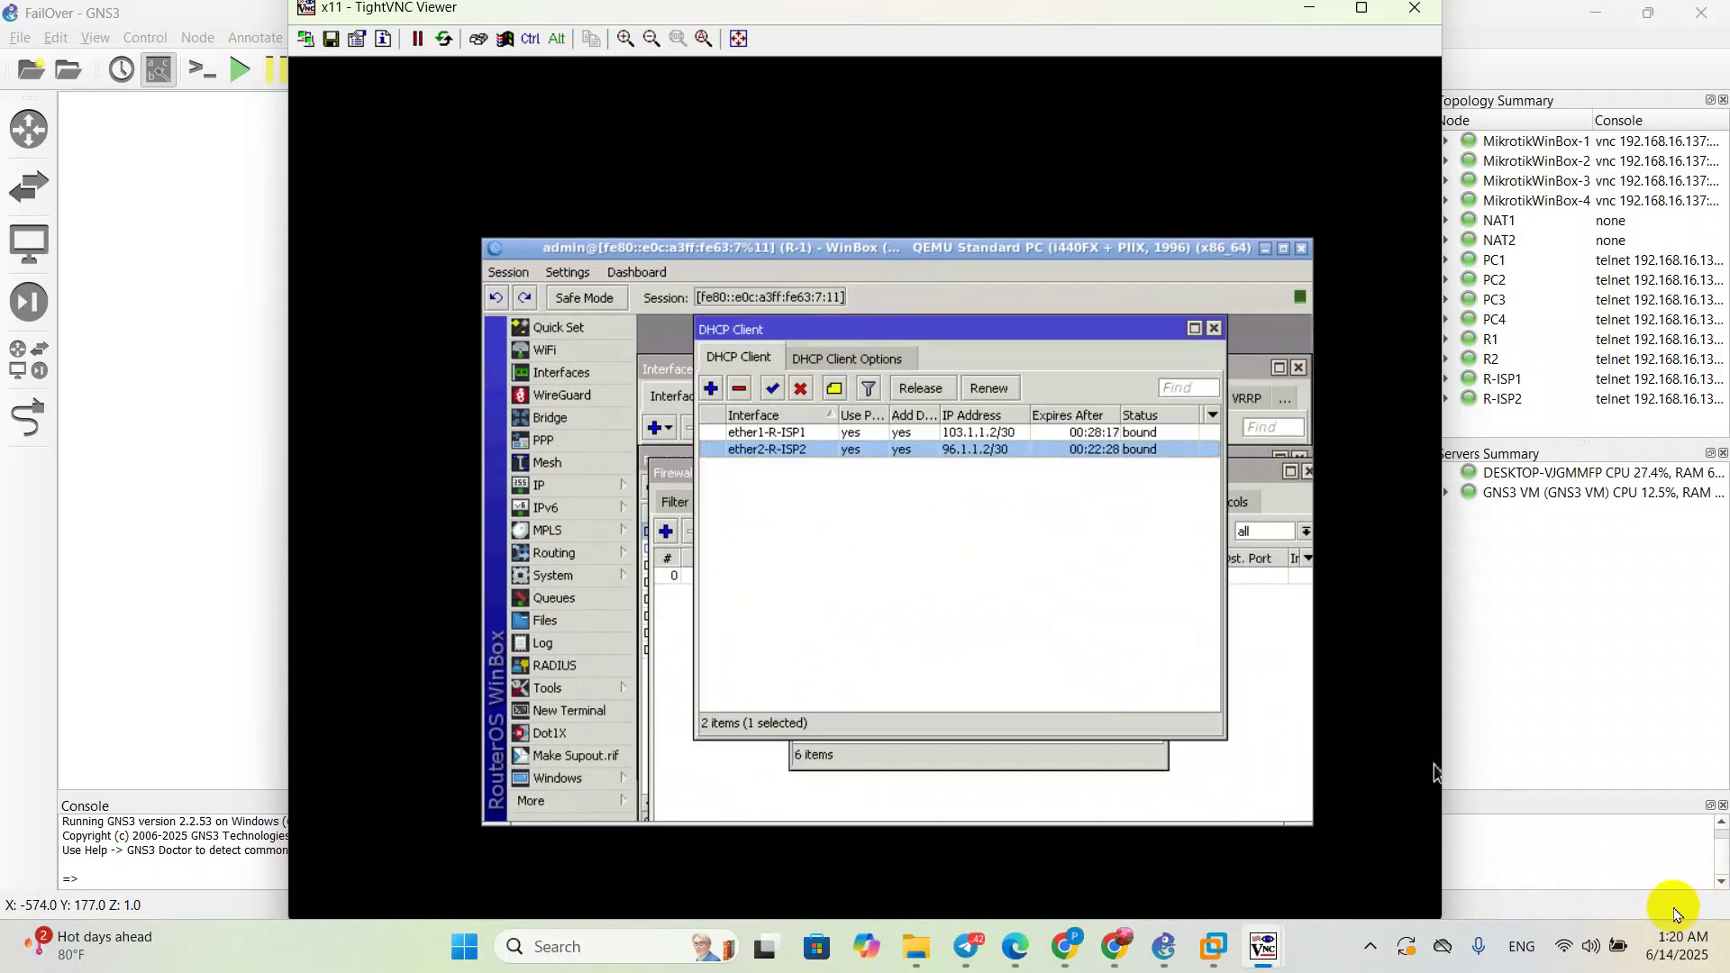
pyautogui.click(726, 413)
pyautogui.moveTo(733, 411); pyautogui.dragTo(748, 403)
# Step: Add a static route on R-1 to destination 192.168.3.0/26 through gateway 10.1.1.2
pyautogui.click(673, 427)
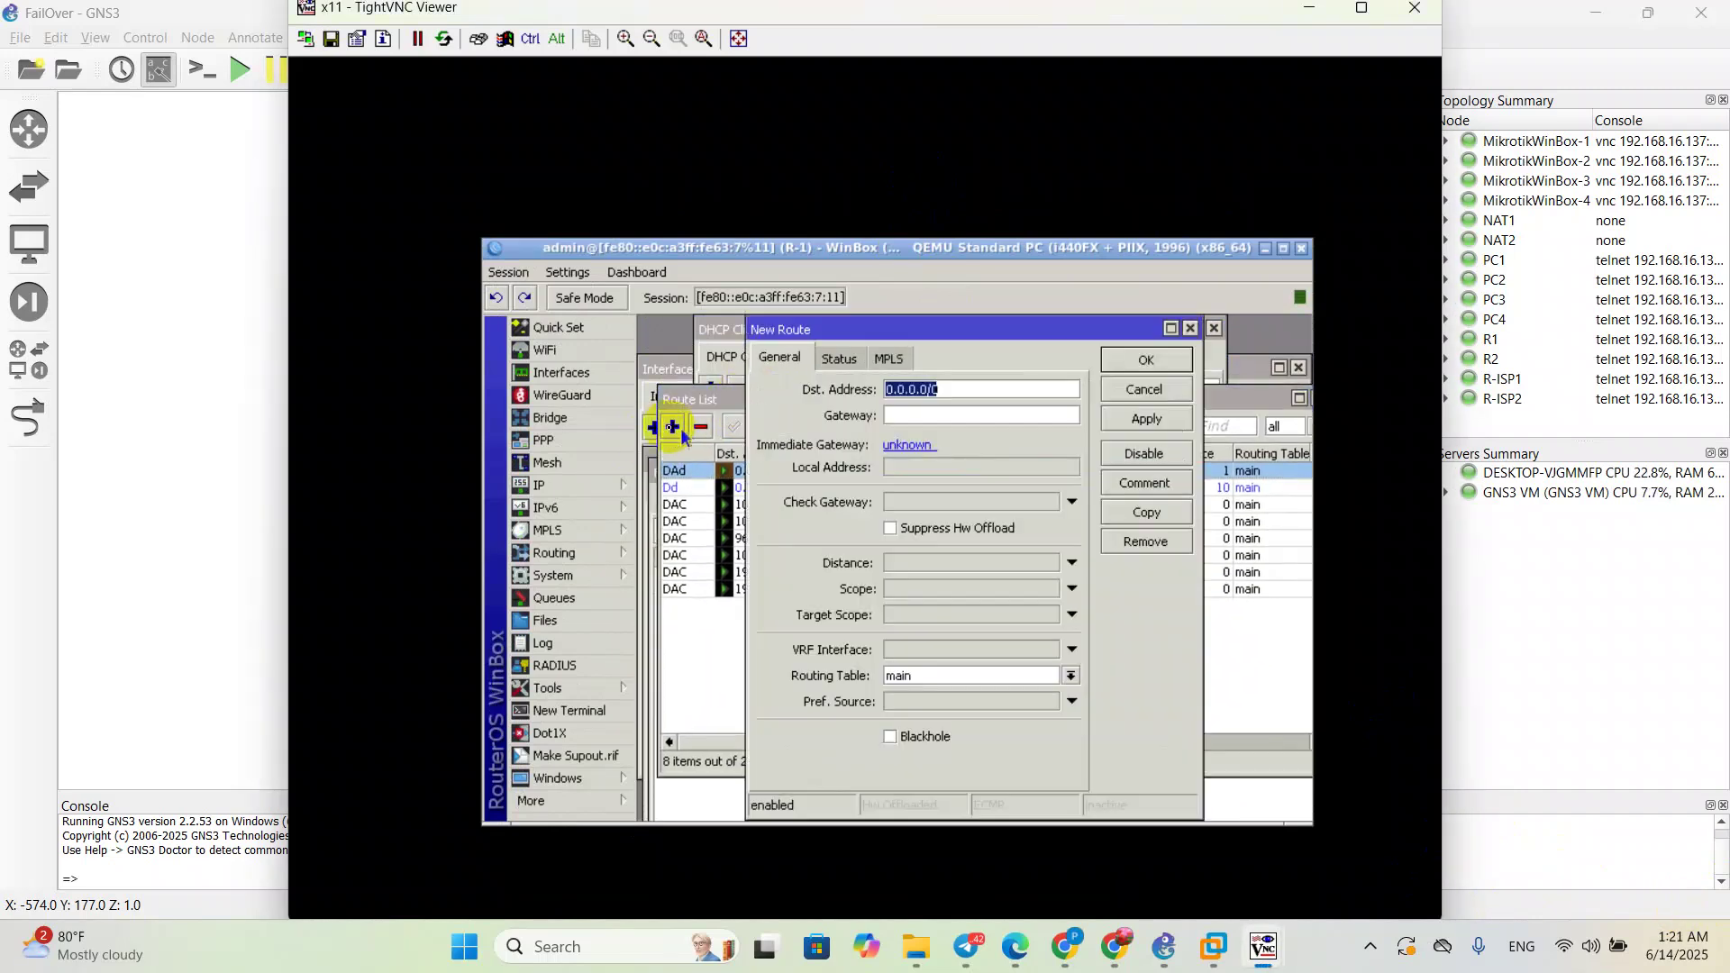
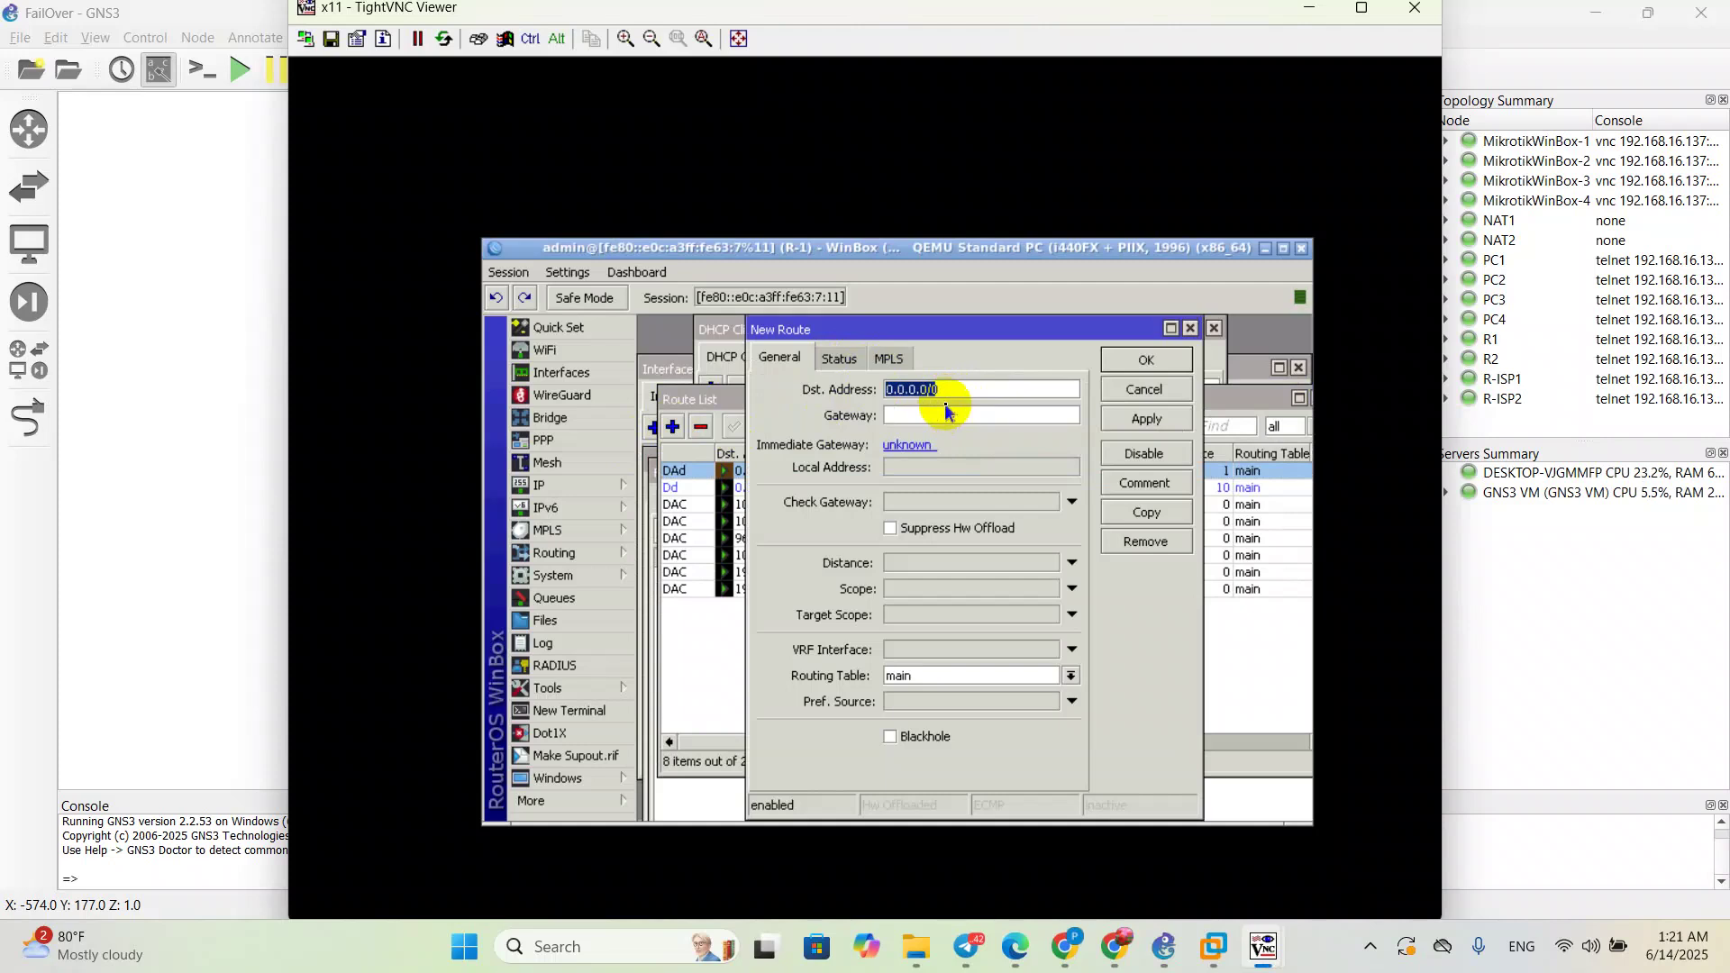
pyautogui.write('1')
pyautogui.write('92')
pyautogui.write('.168')
pyautogui.write('.')
pyautogui.write('2')
pyautogui.write('.0')
pyautogui.write('/')
pyautogui.write('26')
pyautogui.click(940, 415)
pyautogui.write('10')
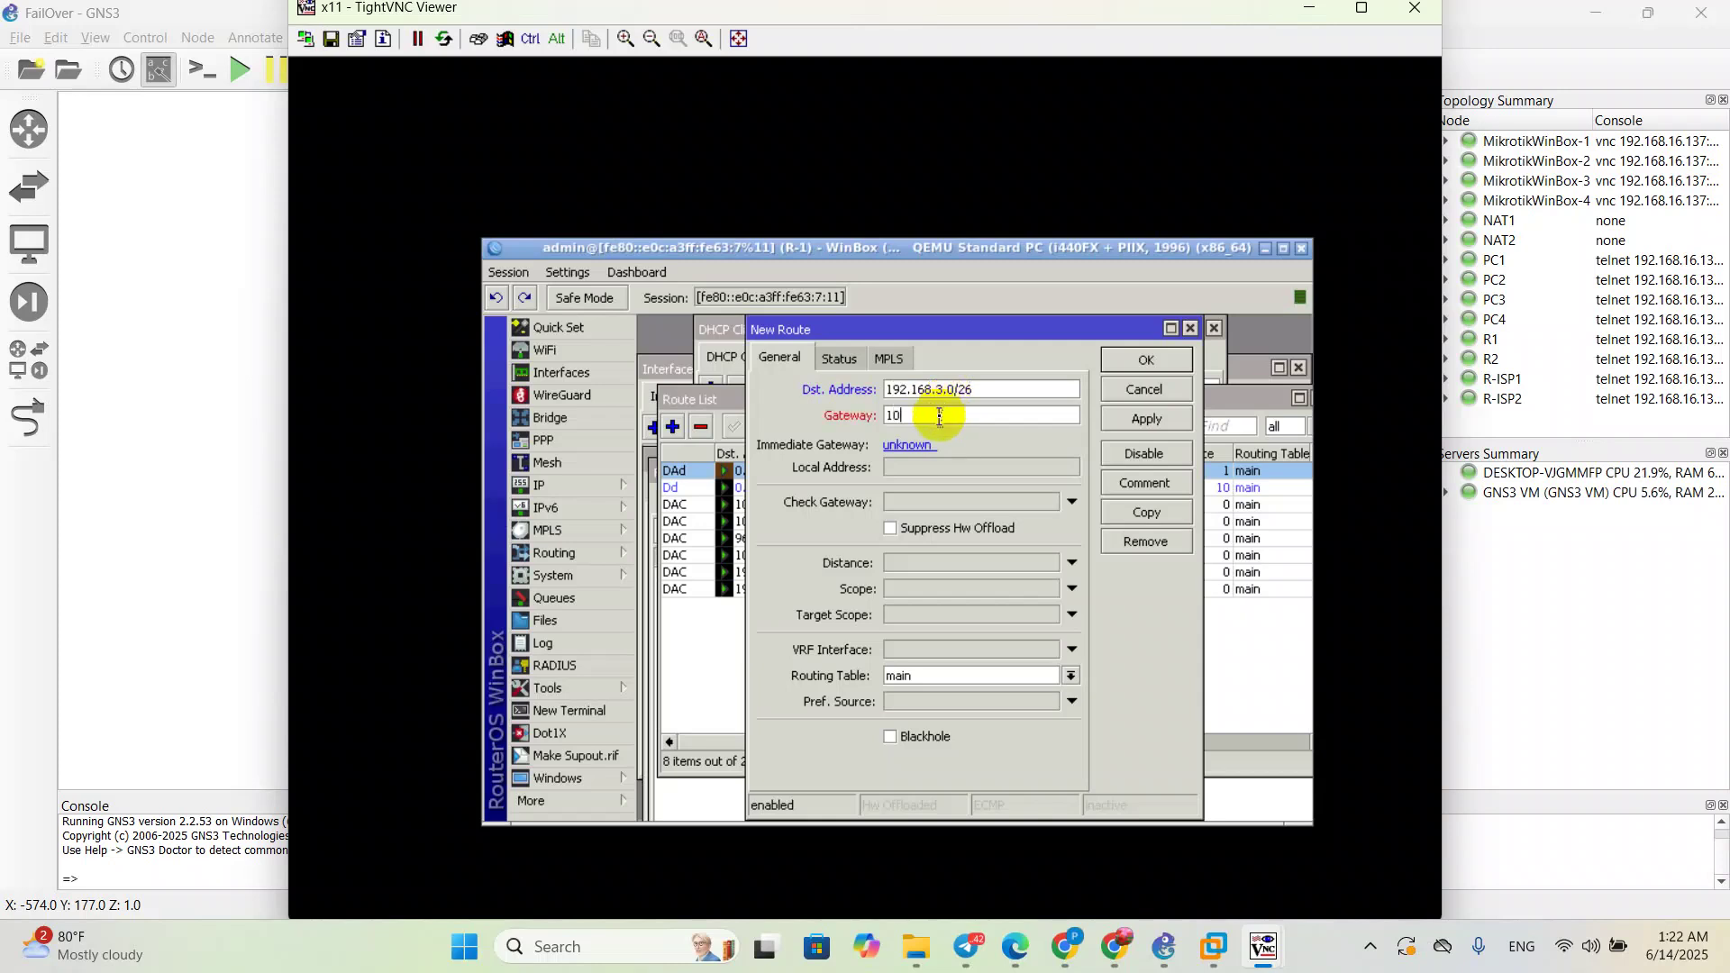
pyautogui.write('.1.1.1')
pyautogui.press('BackSpace')
pyautogui.write('2')
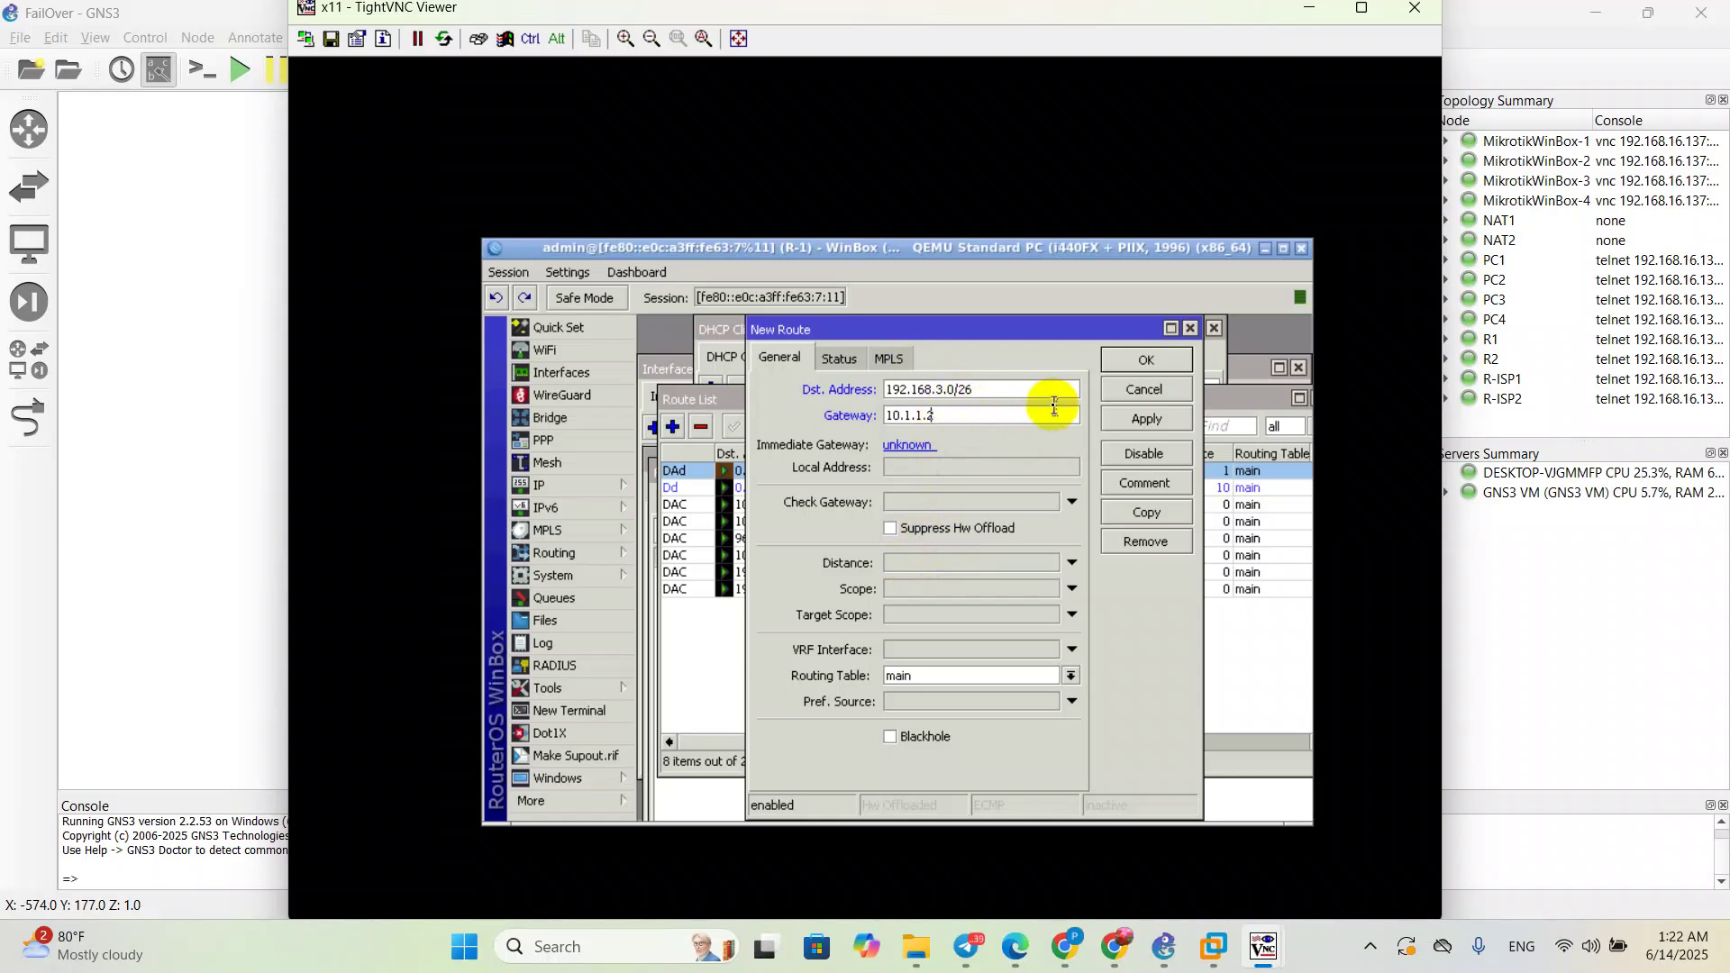
pyautogui.click(1140, 420)
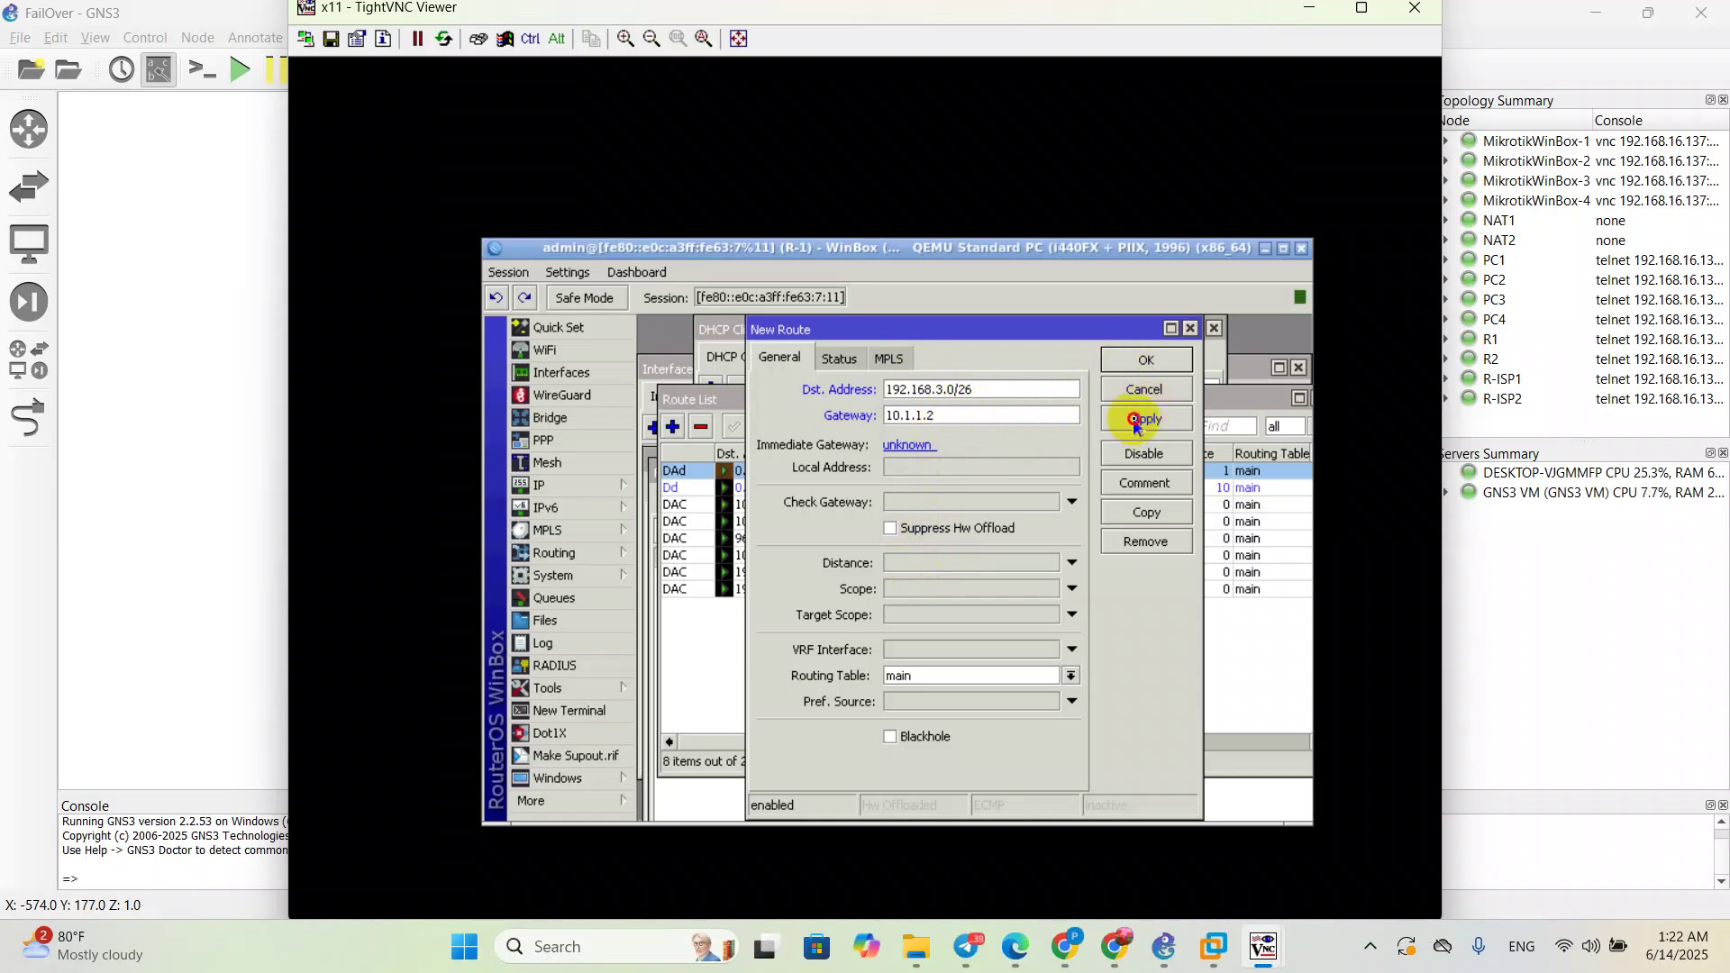
pyautogui.click(1130, 361)
# Step: Add a backup static route on R-1 to destination 192.168.3.0/26 through gateway 10.2.2.2 with distance 10
pyautogui.click(673, 427)
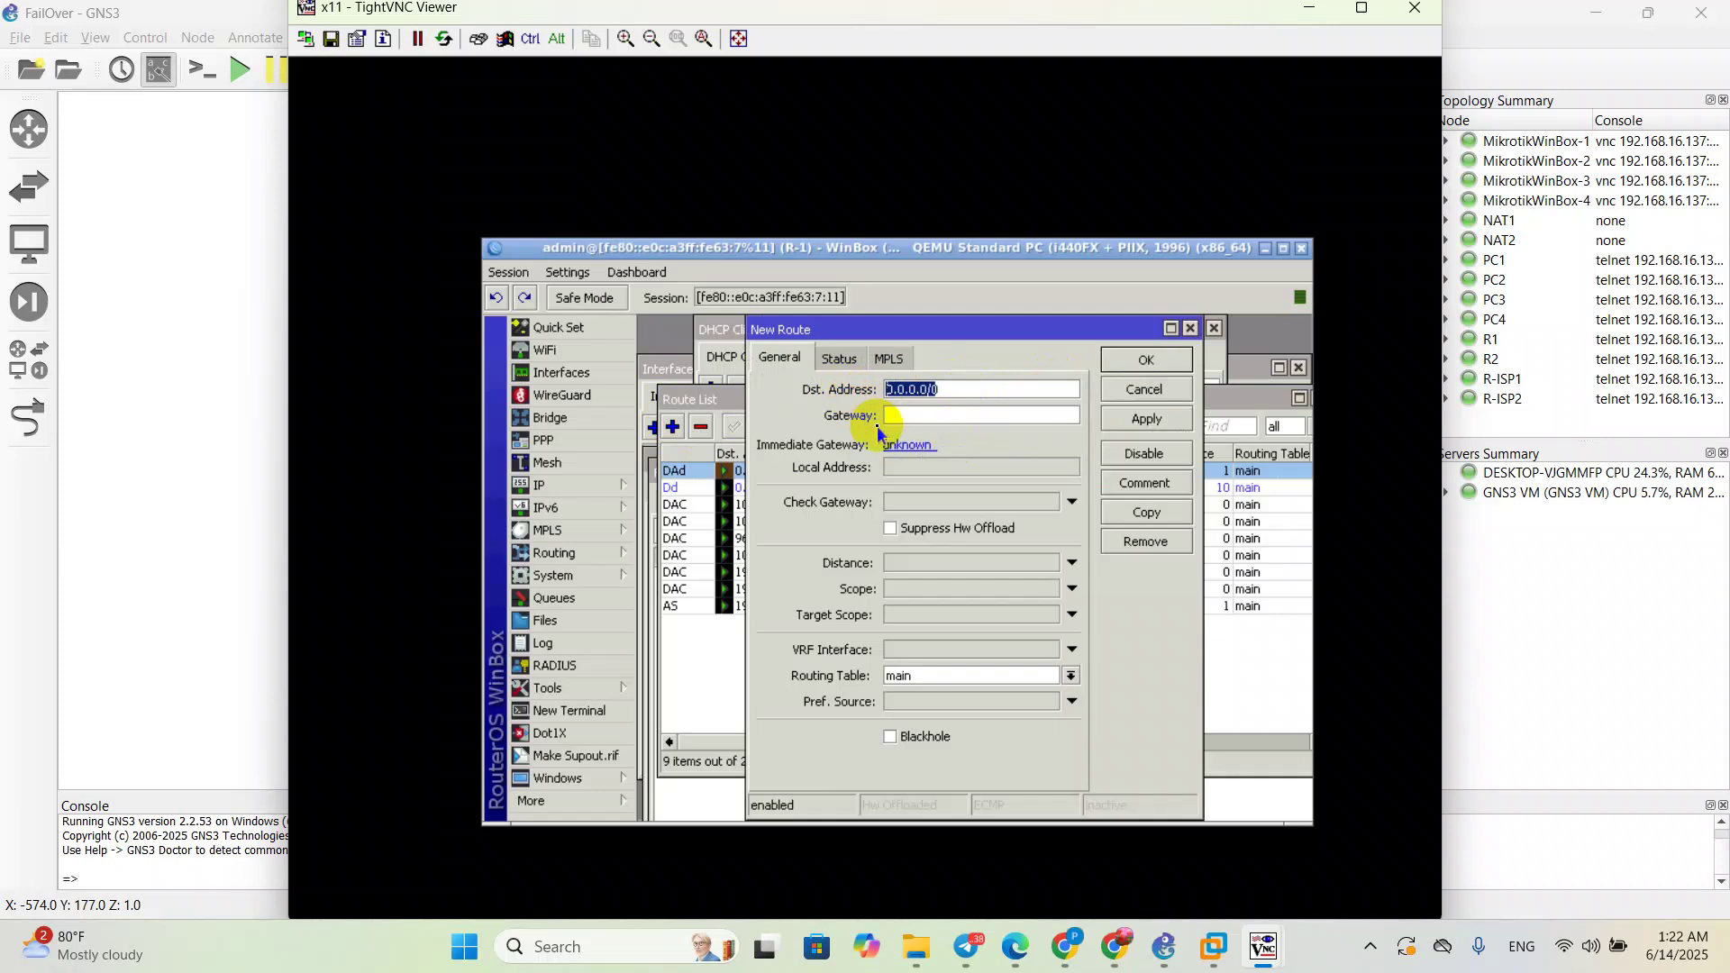
pyautogui.write('192.168.')
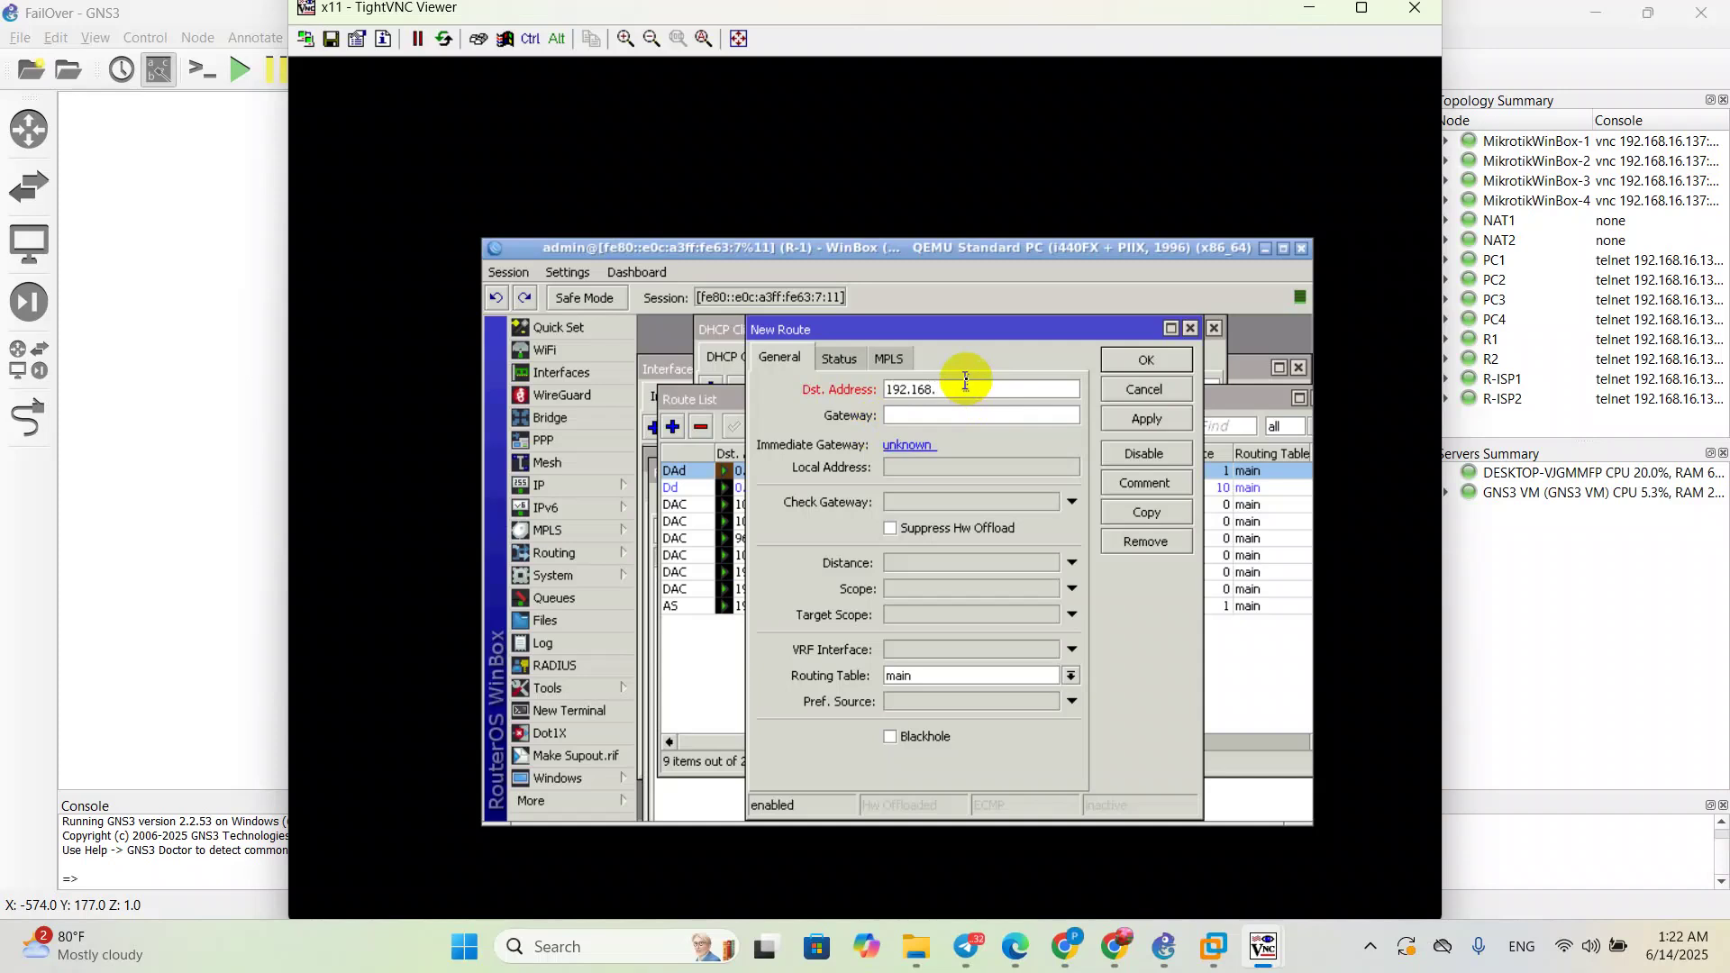
pyautogui.write('3.0/26')
pyautogui.click(924, 416)
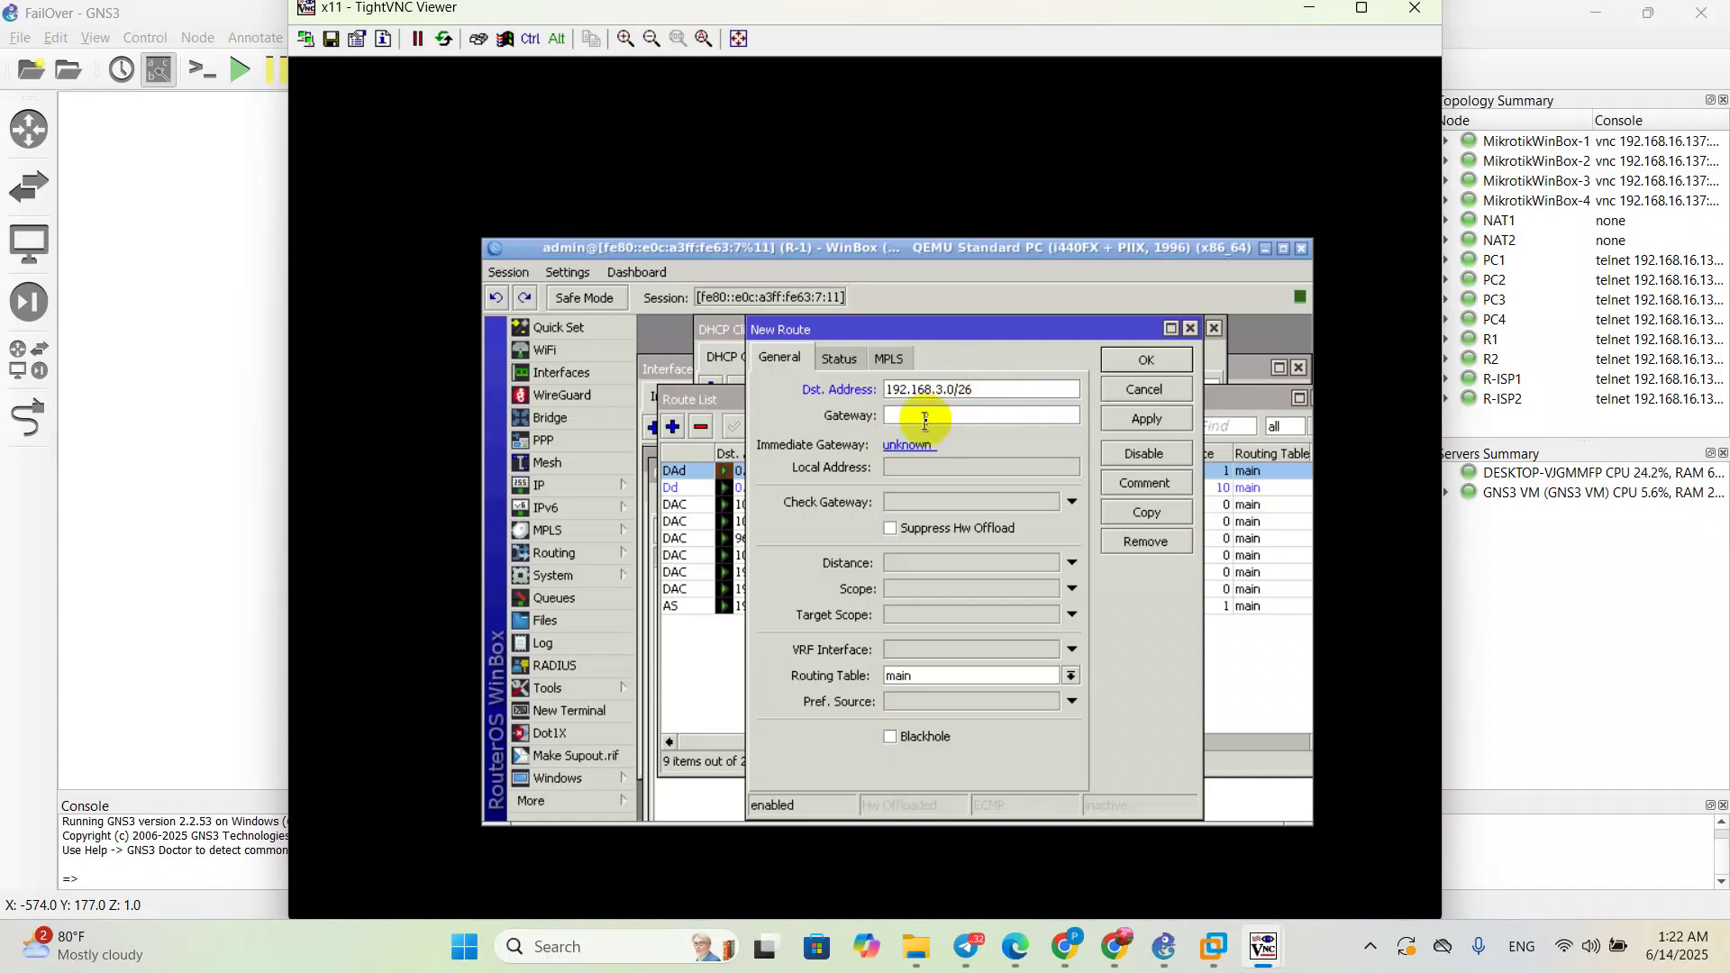
pyautogui.write('10.2.2.2')
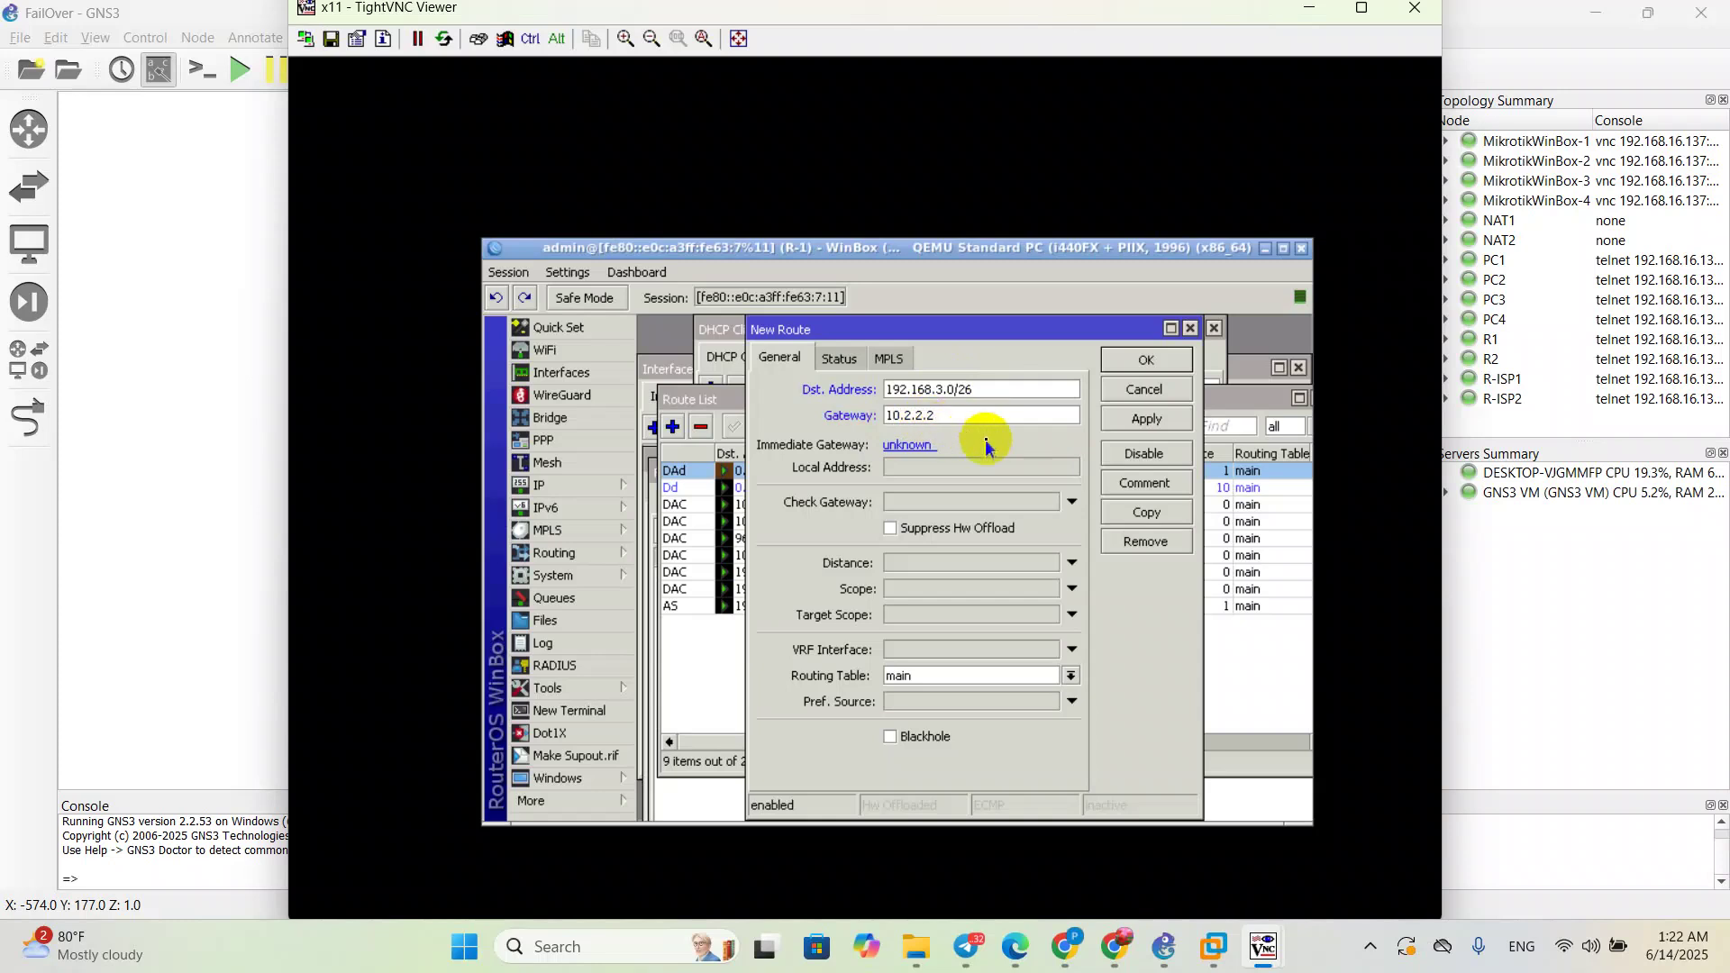
pyautogui.click(907, 568)
pyautogui.click(908, 563)
pyautogui.write('0')
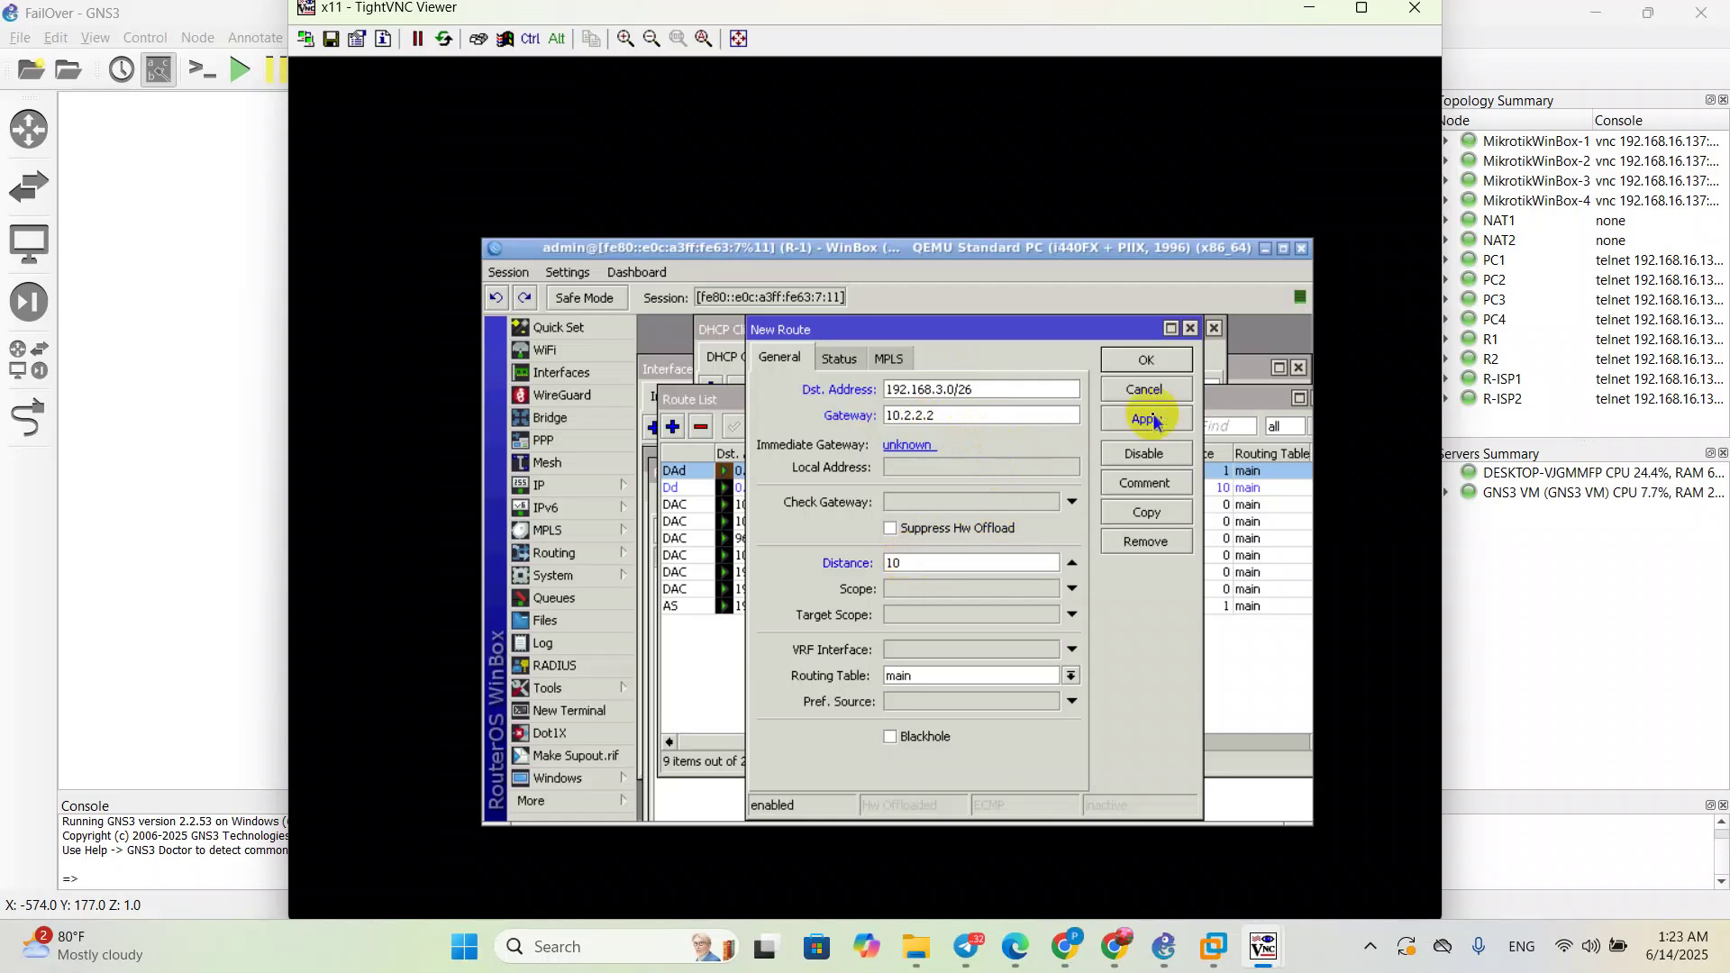
pyautogui.click(1144, 416)
pyautogui.click(1134, 361)
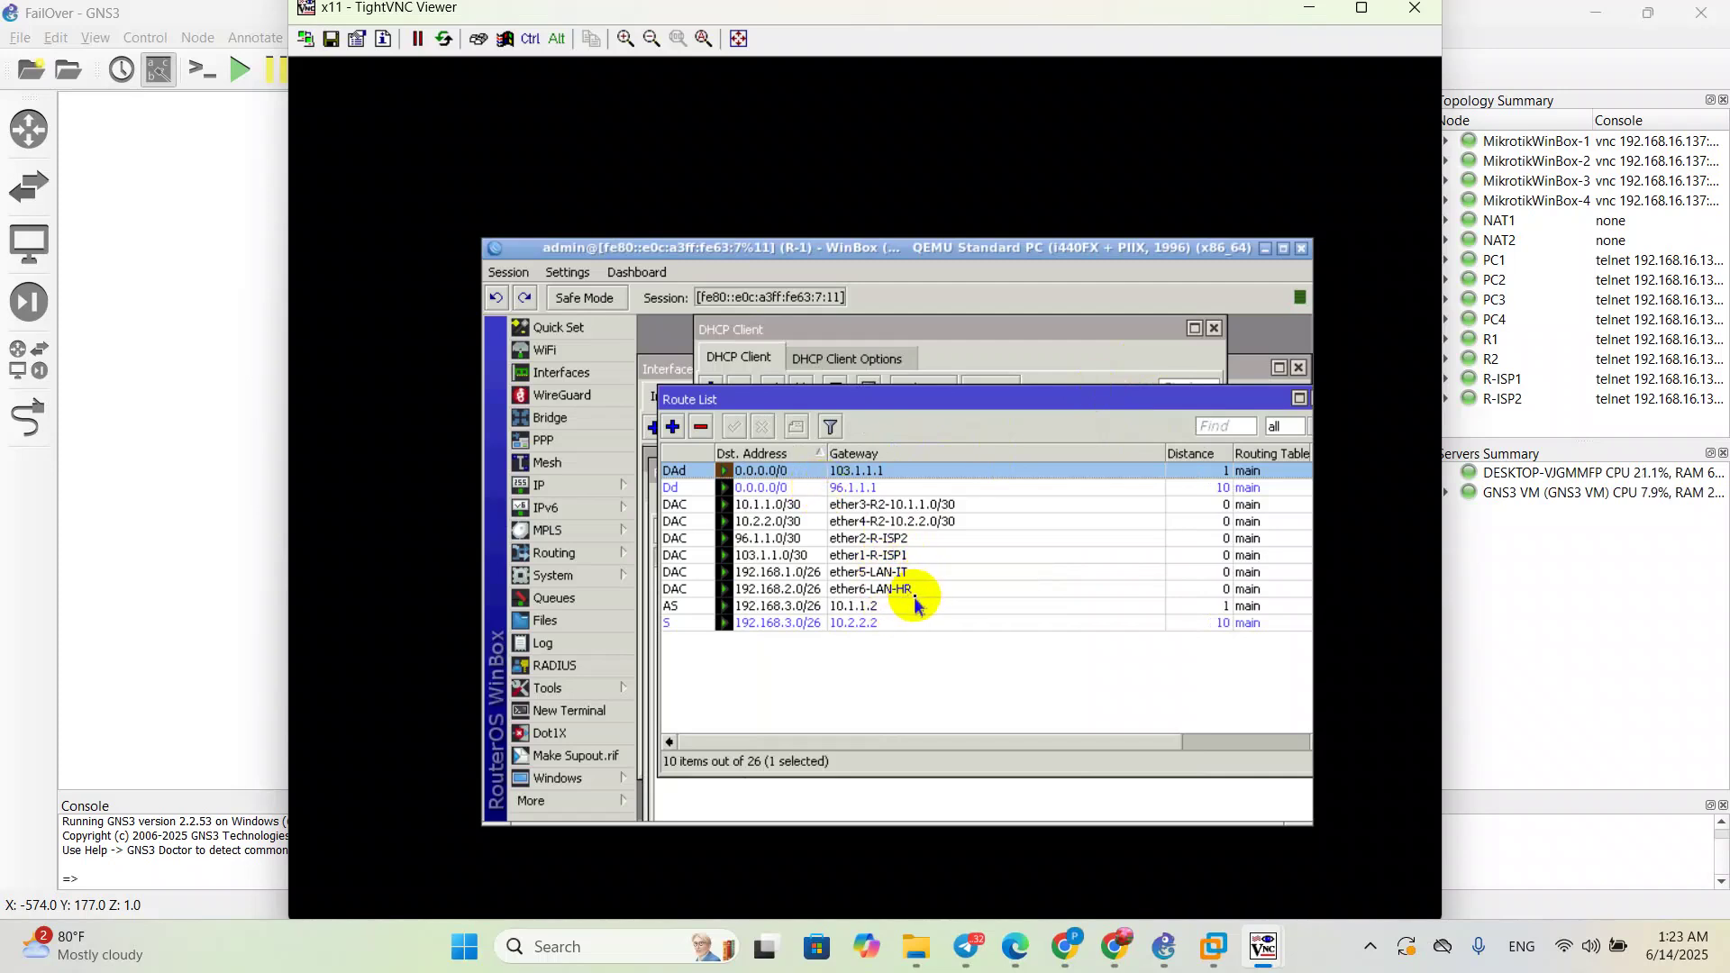
# Step: Add a static route on R-1 to destination 192.168.4.0/26 through gateway 10.1.1.2
pyautogui.click(675, 434)
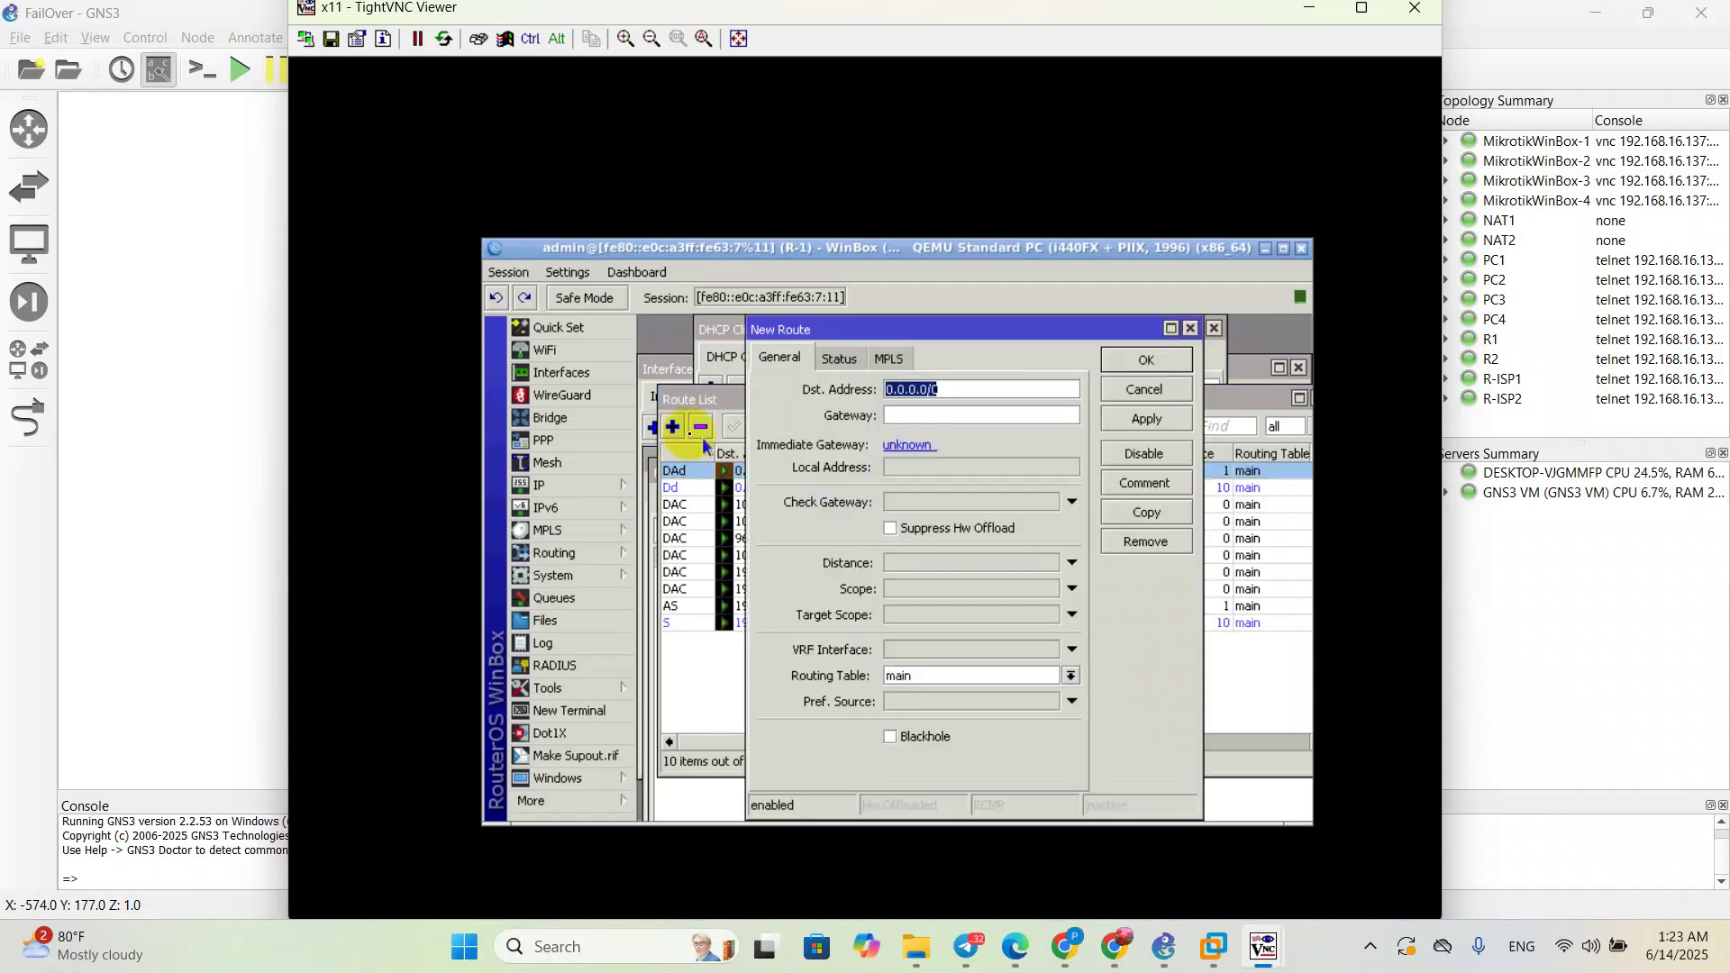
pyautogui.moveTo(925, 332); pyautogui.dragTo(933, 276)
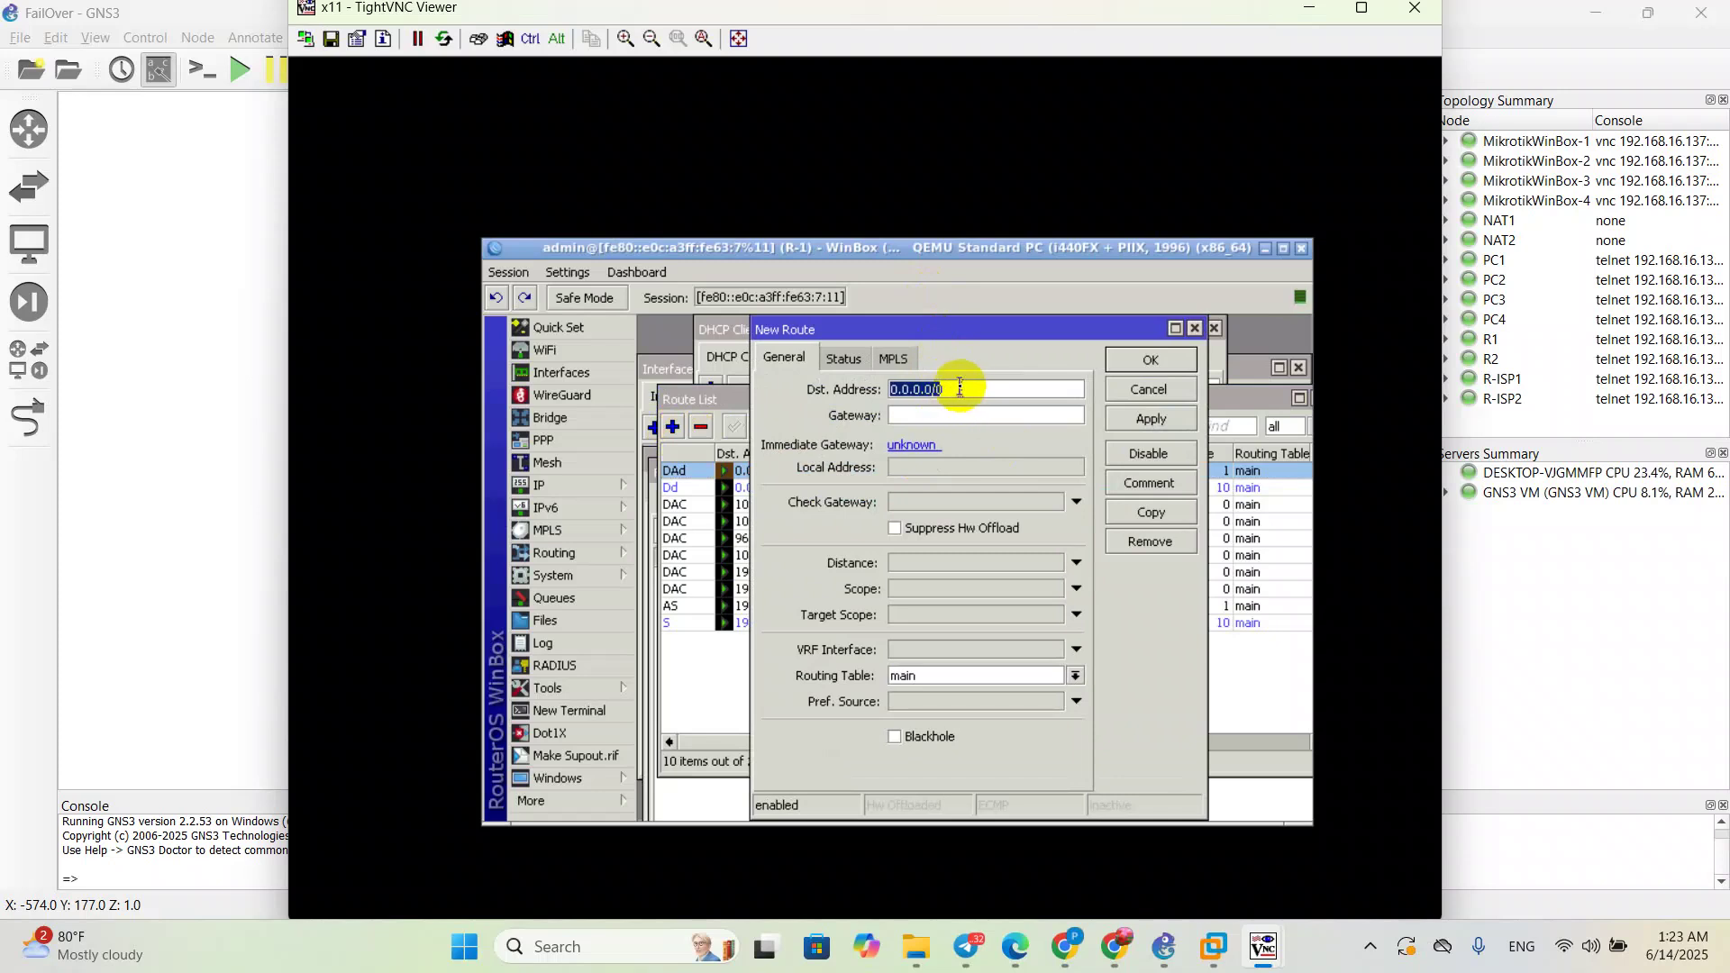
pyautogui.write('19')
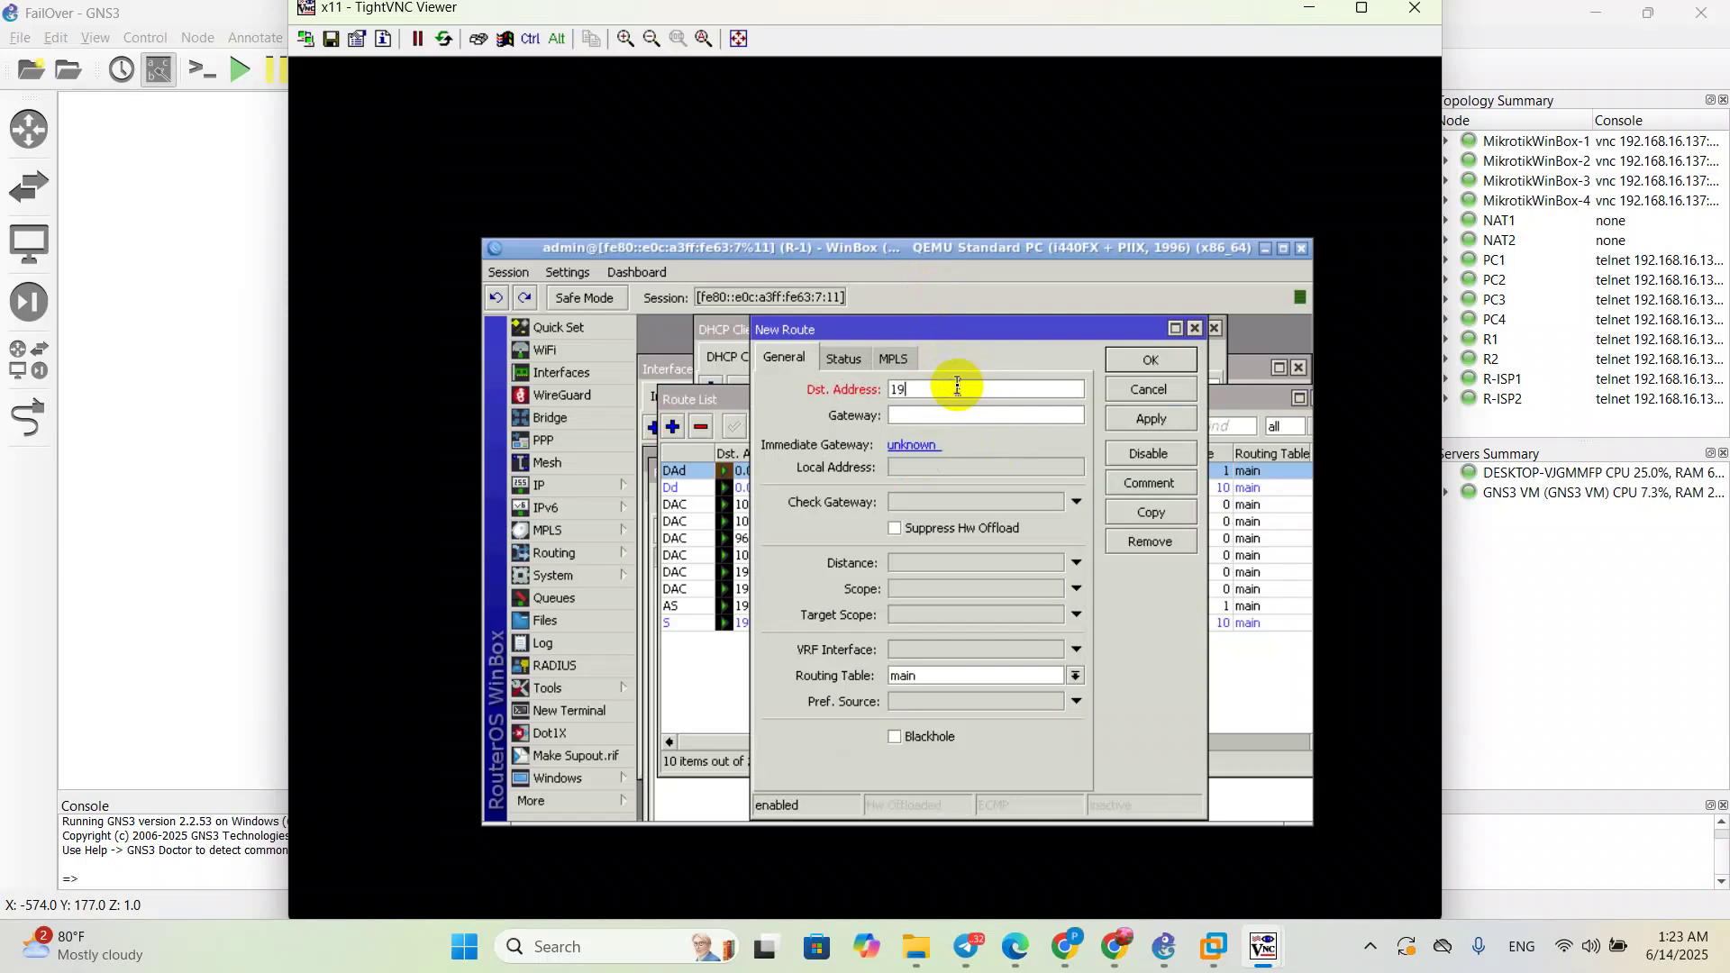
pyautogui.write('2.168.4.0/26')
pyautogui.click(1001, 415)
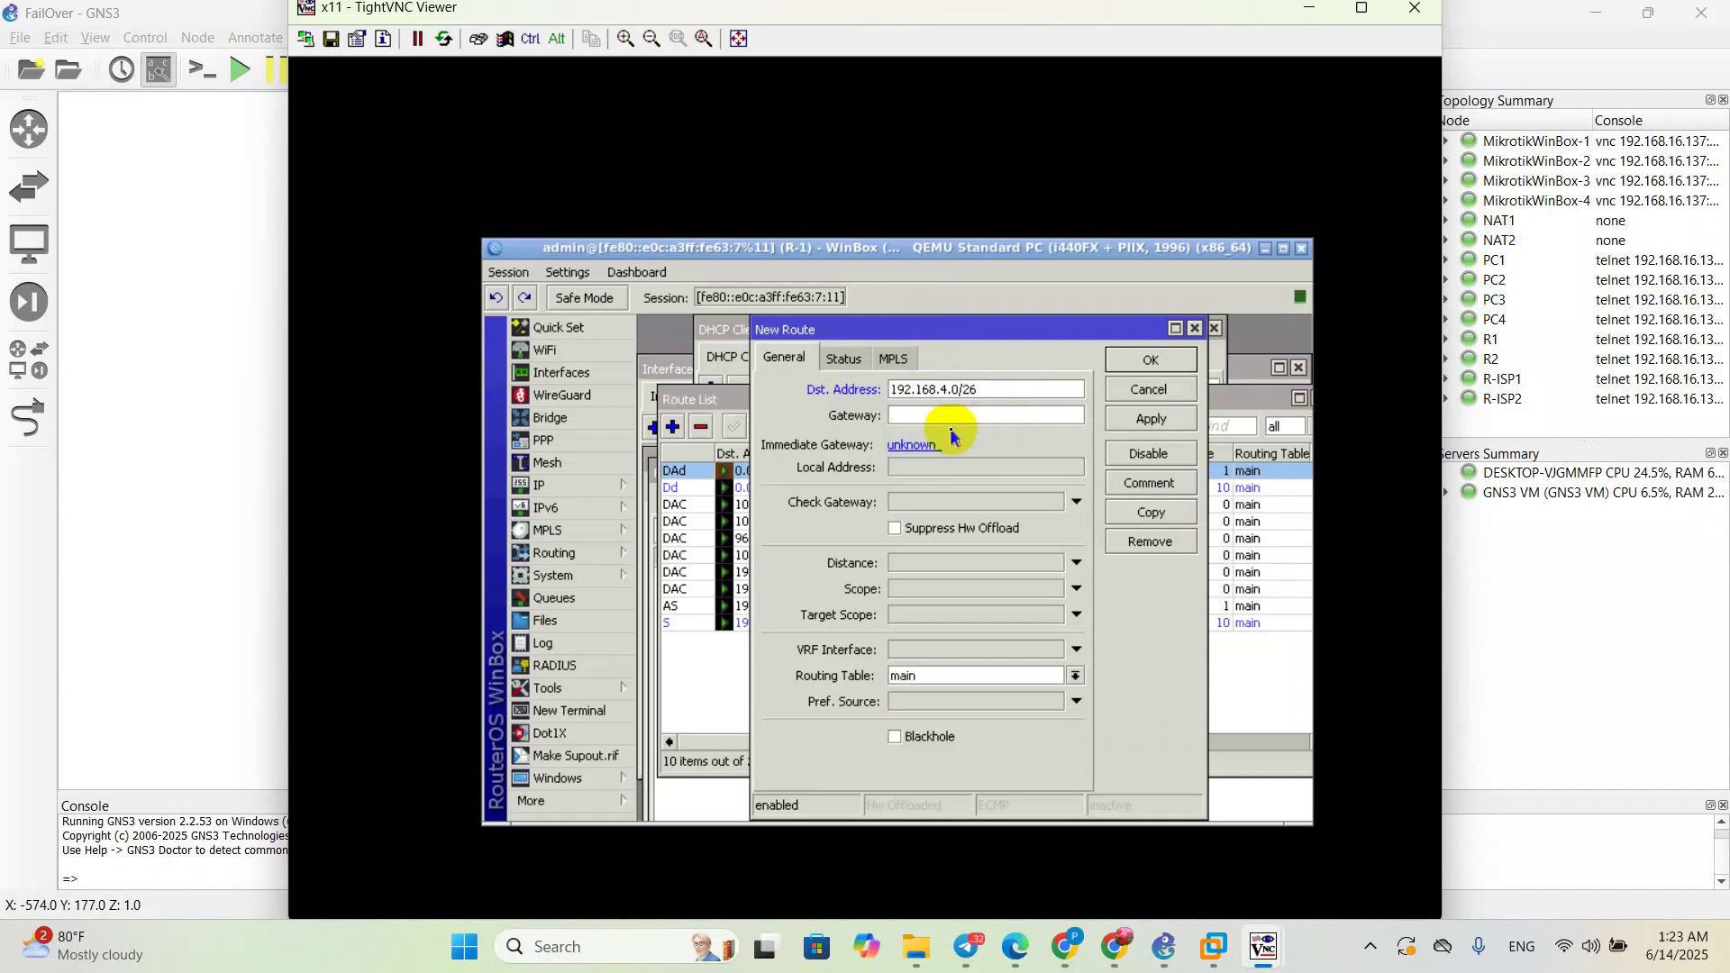
pyautogui.write('10.1.1.2')
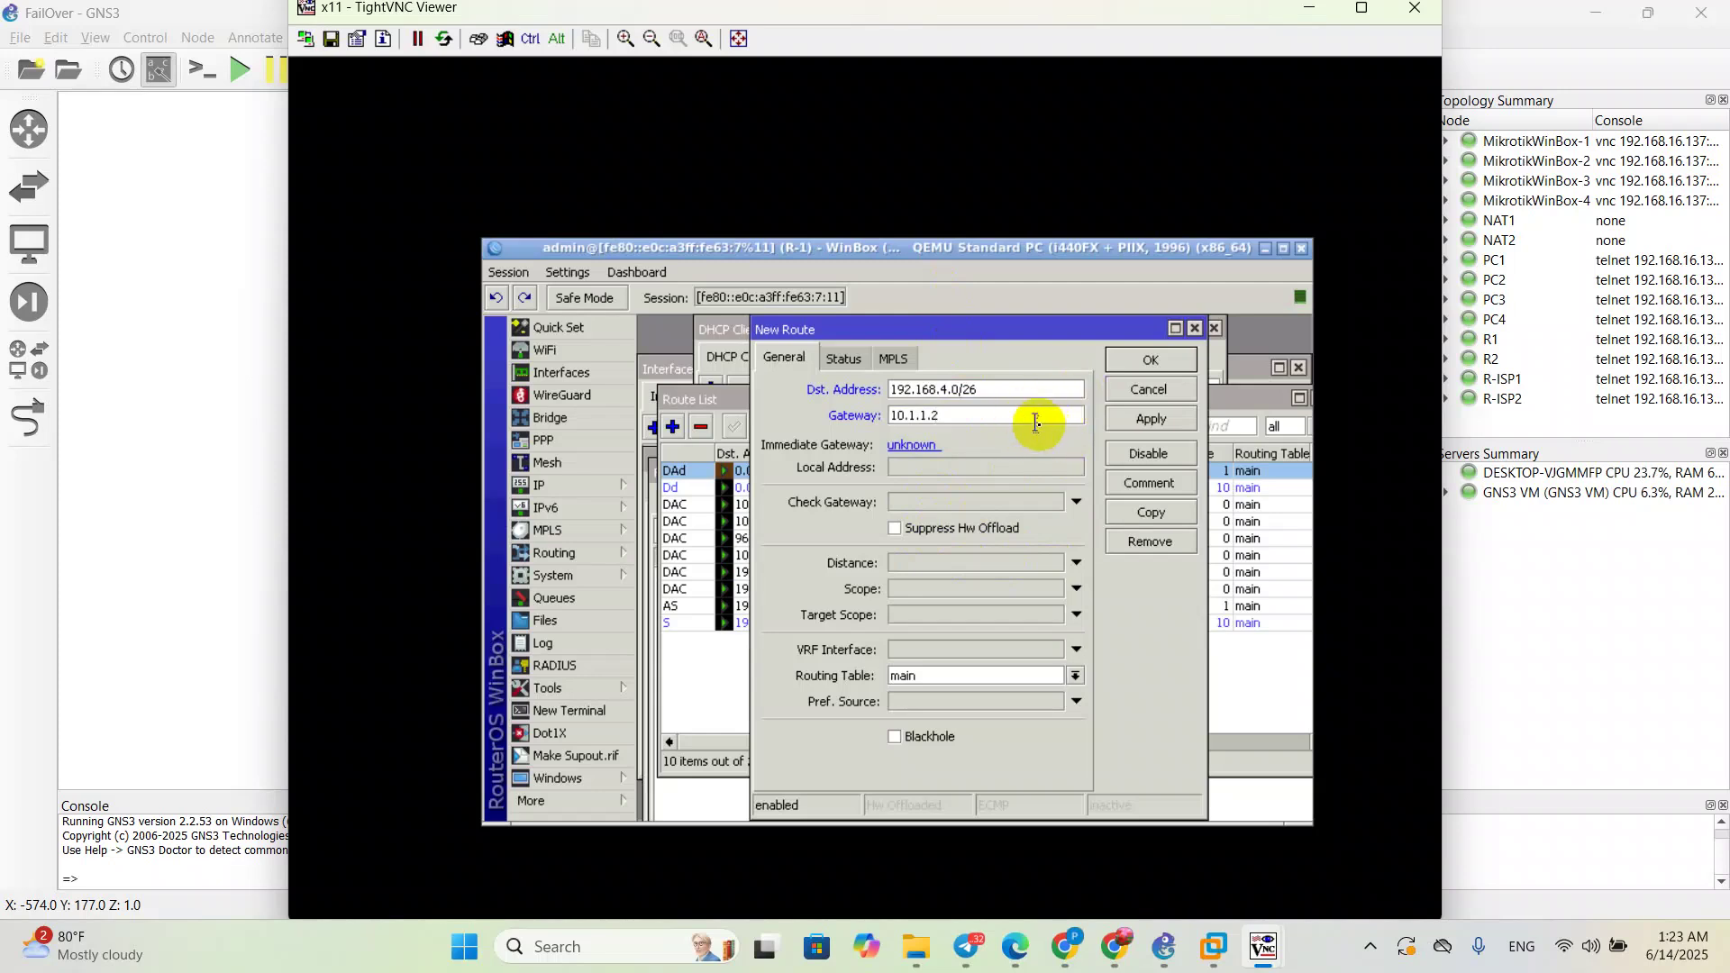
pyautogui.click(1138, 415)
pyautogui.click(1140, 362)
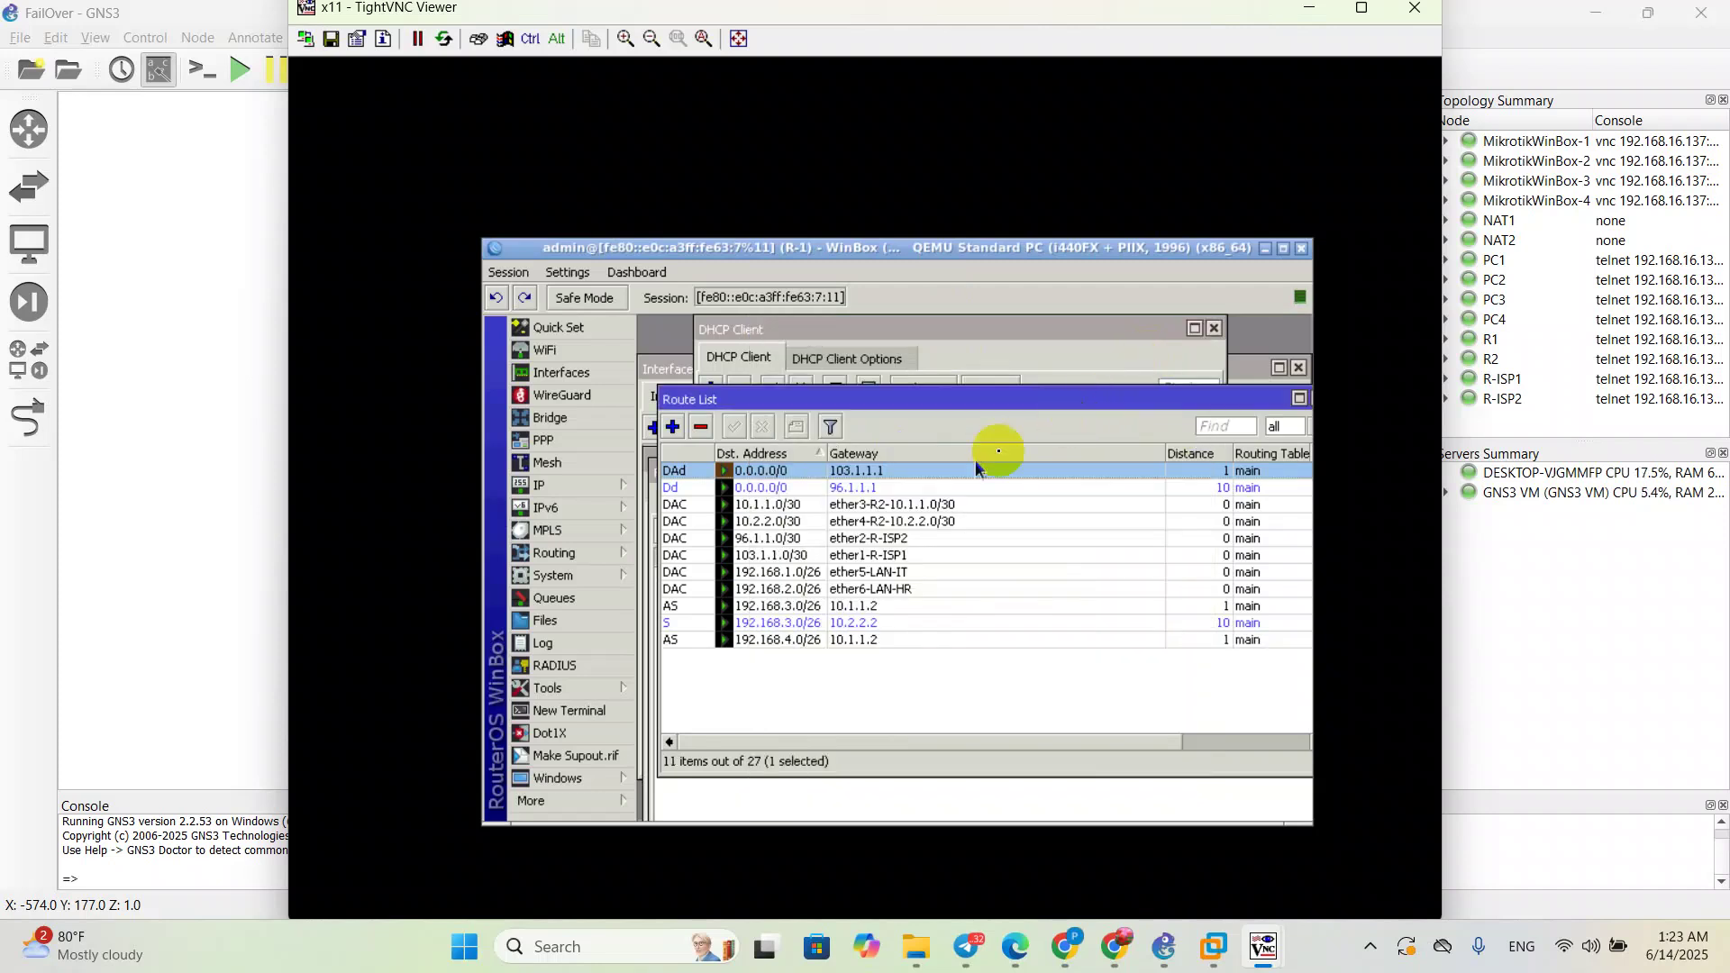
# Step: Add a backup static route on R-1 to destination 192.168.4.0/26 through gateway 10.2.2.2 with distance 10
pyautogui.click(671, 428)
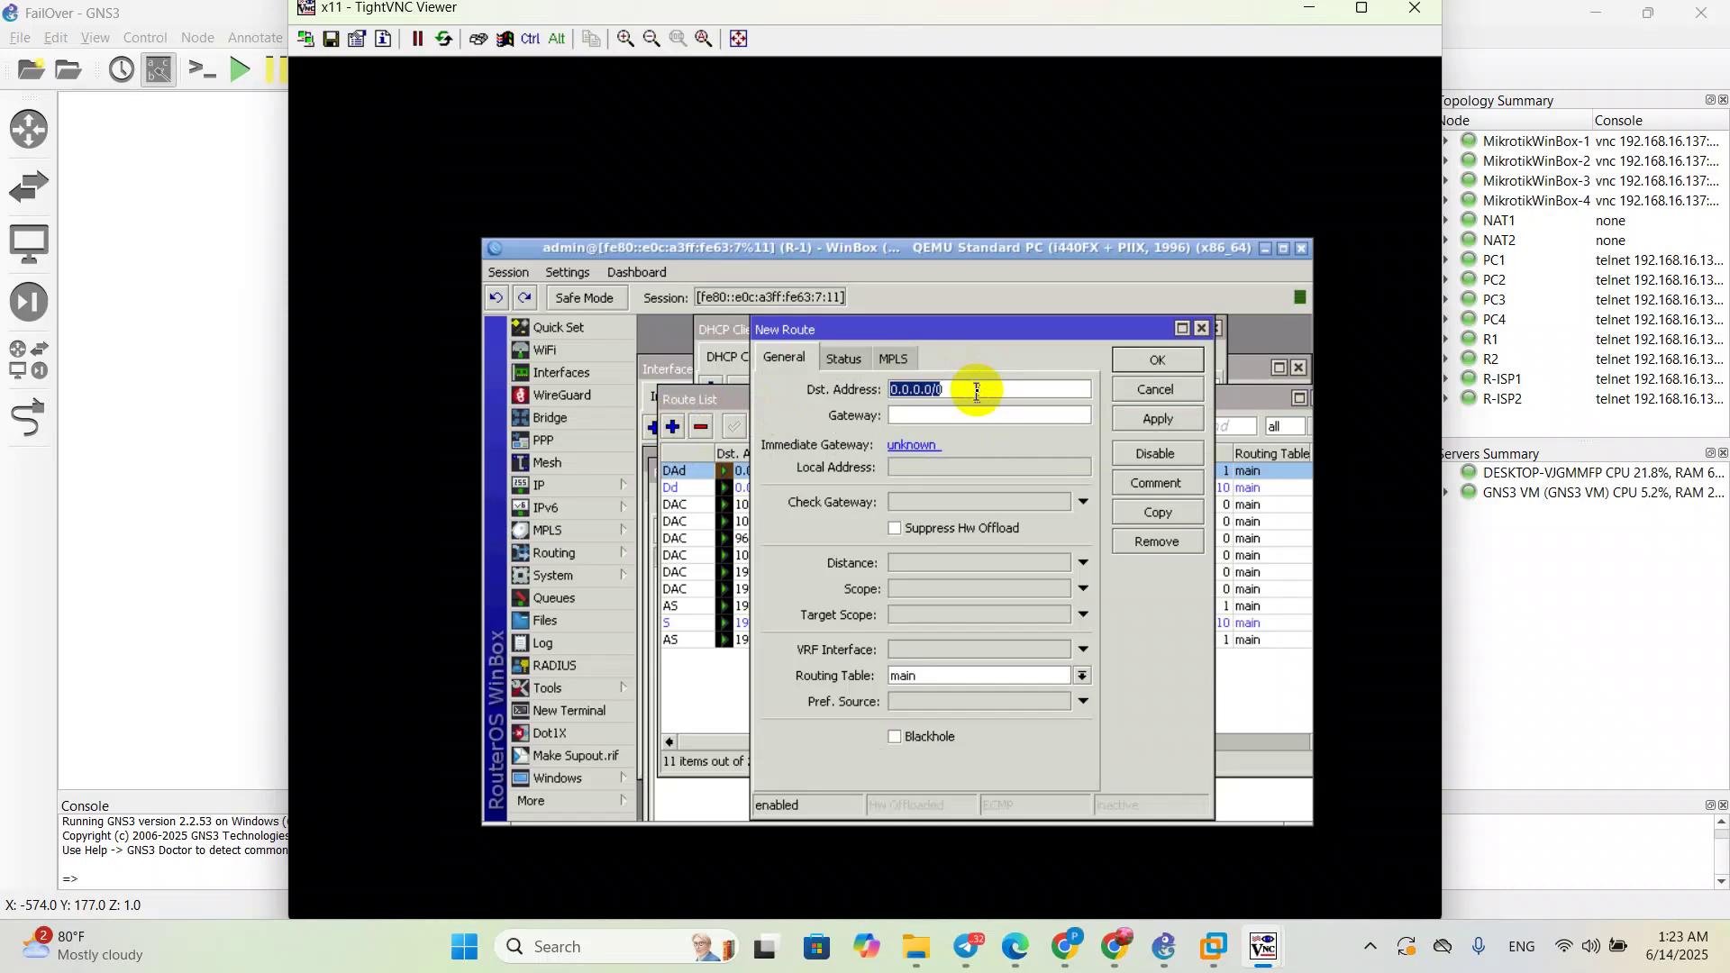
pyautogui.write('192.168.4.0/26')
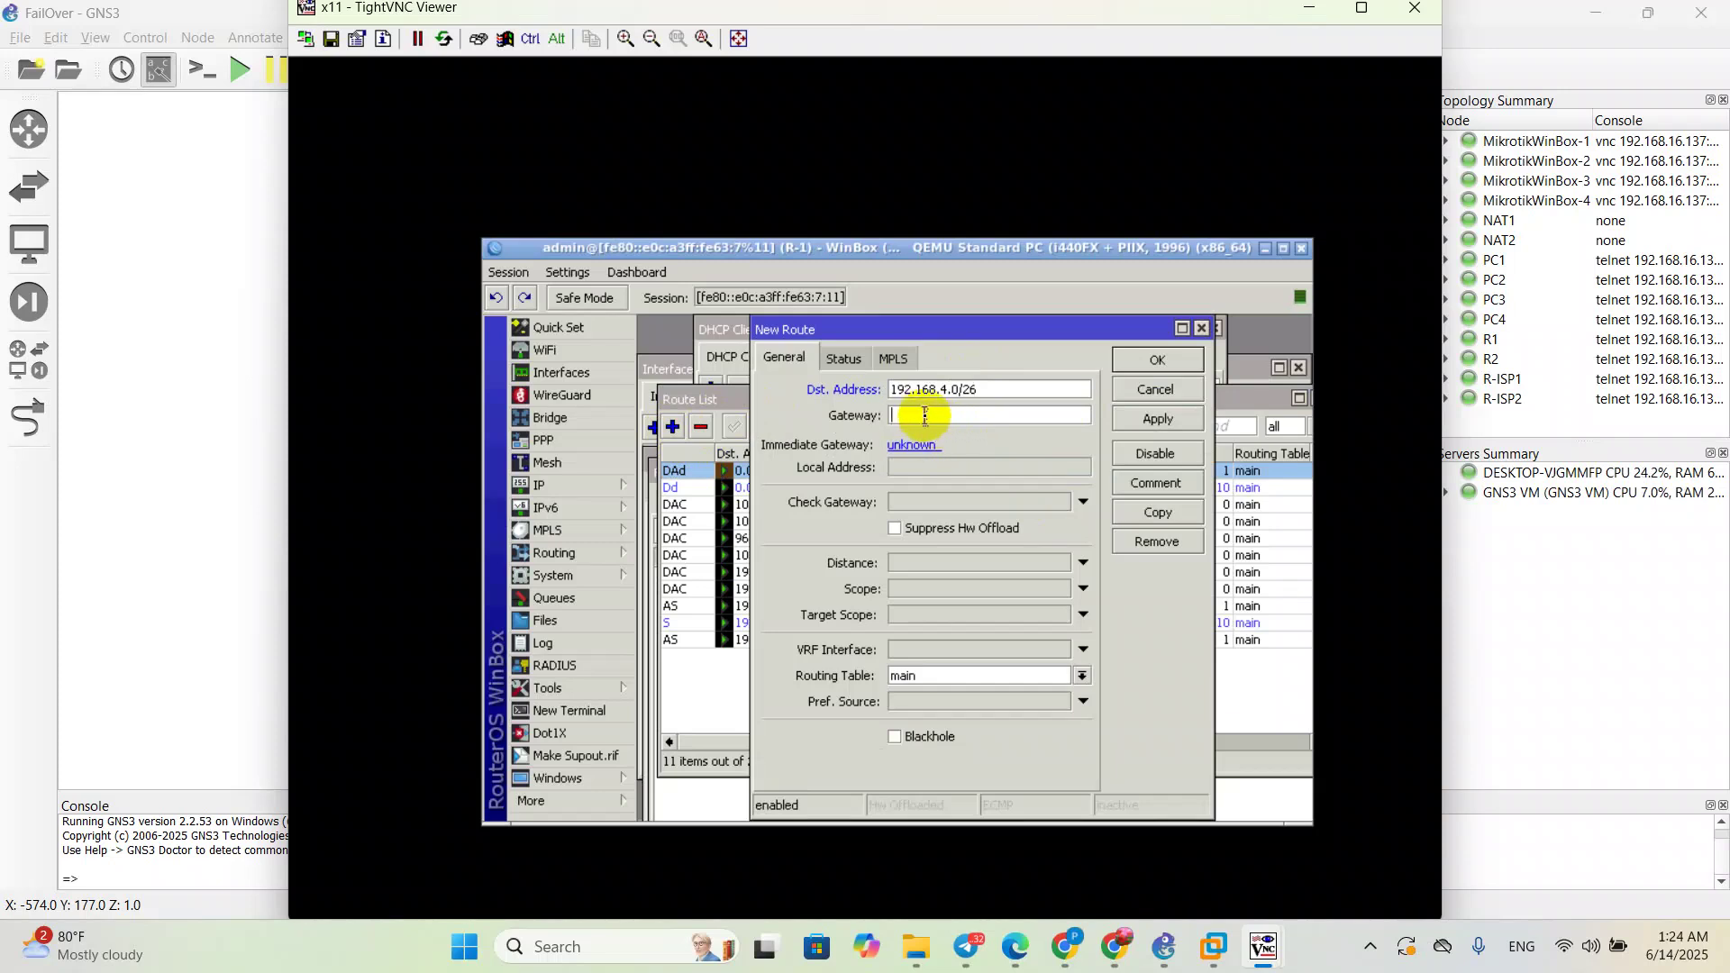
pyautogui.write('1')
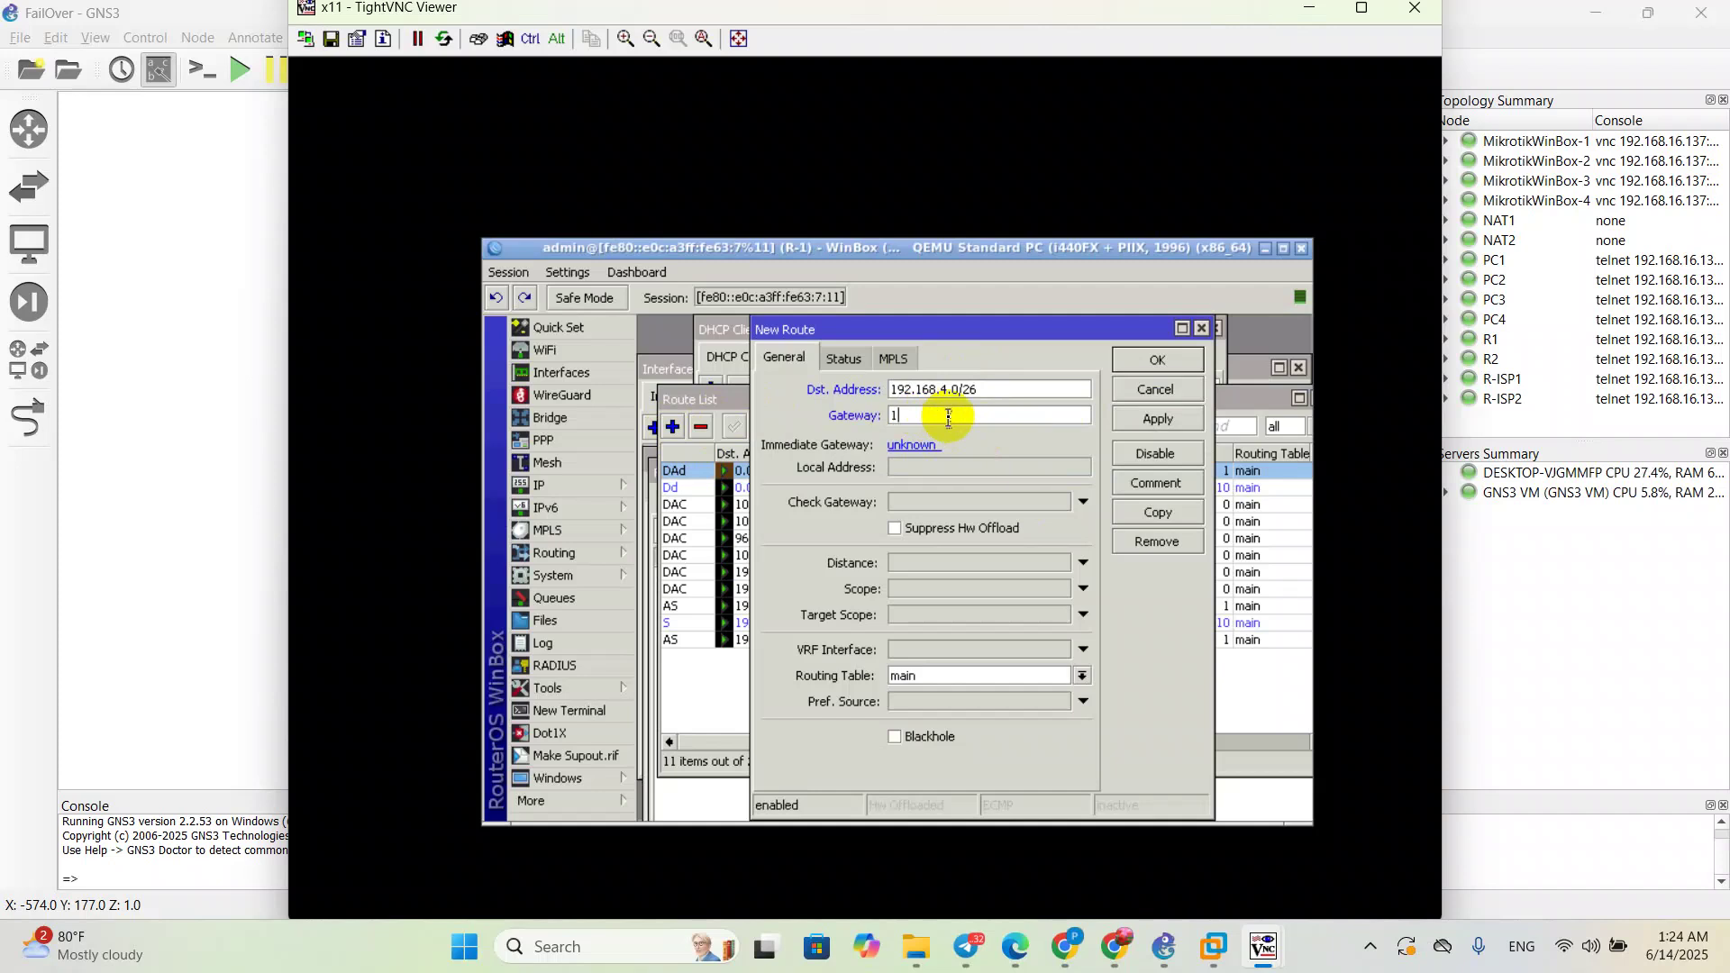
pyautogui.write('0.2.2.2')
pyautogui.click(914, 568)
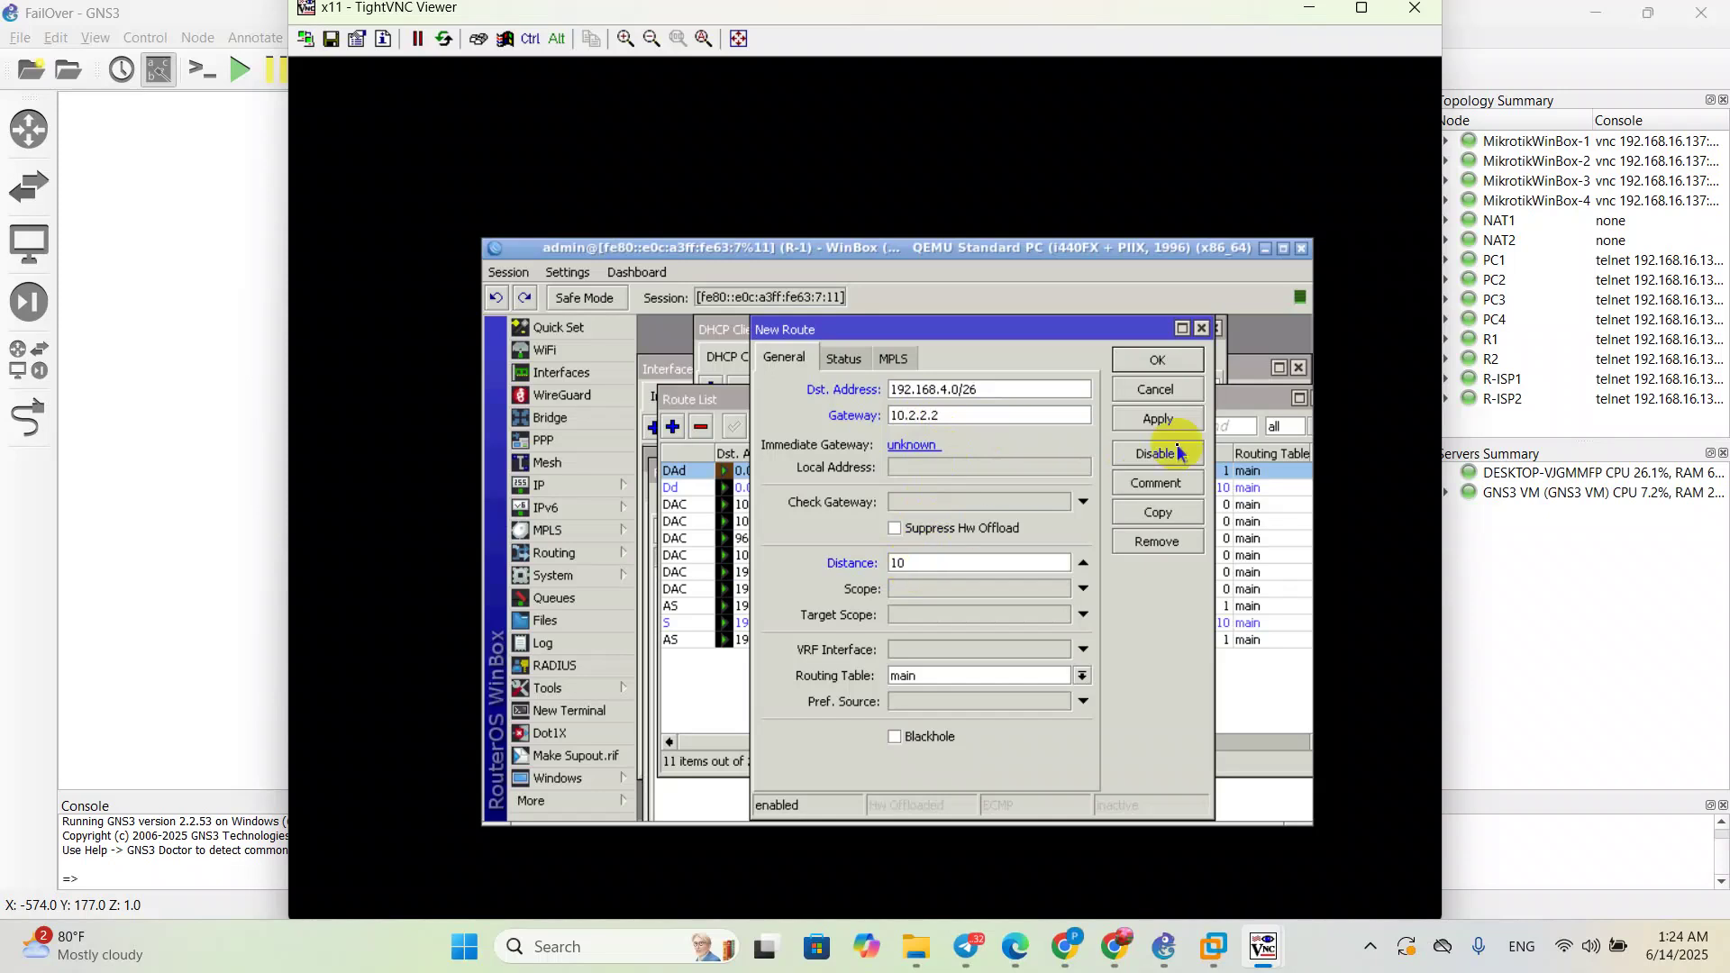
pyautogui.click(1156, 420)
pyautogui.click(1144, 363)
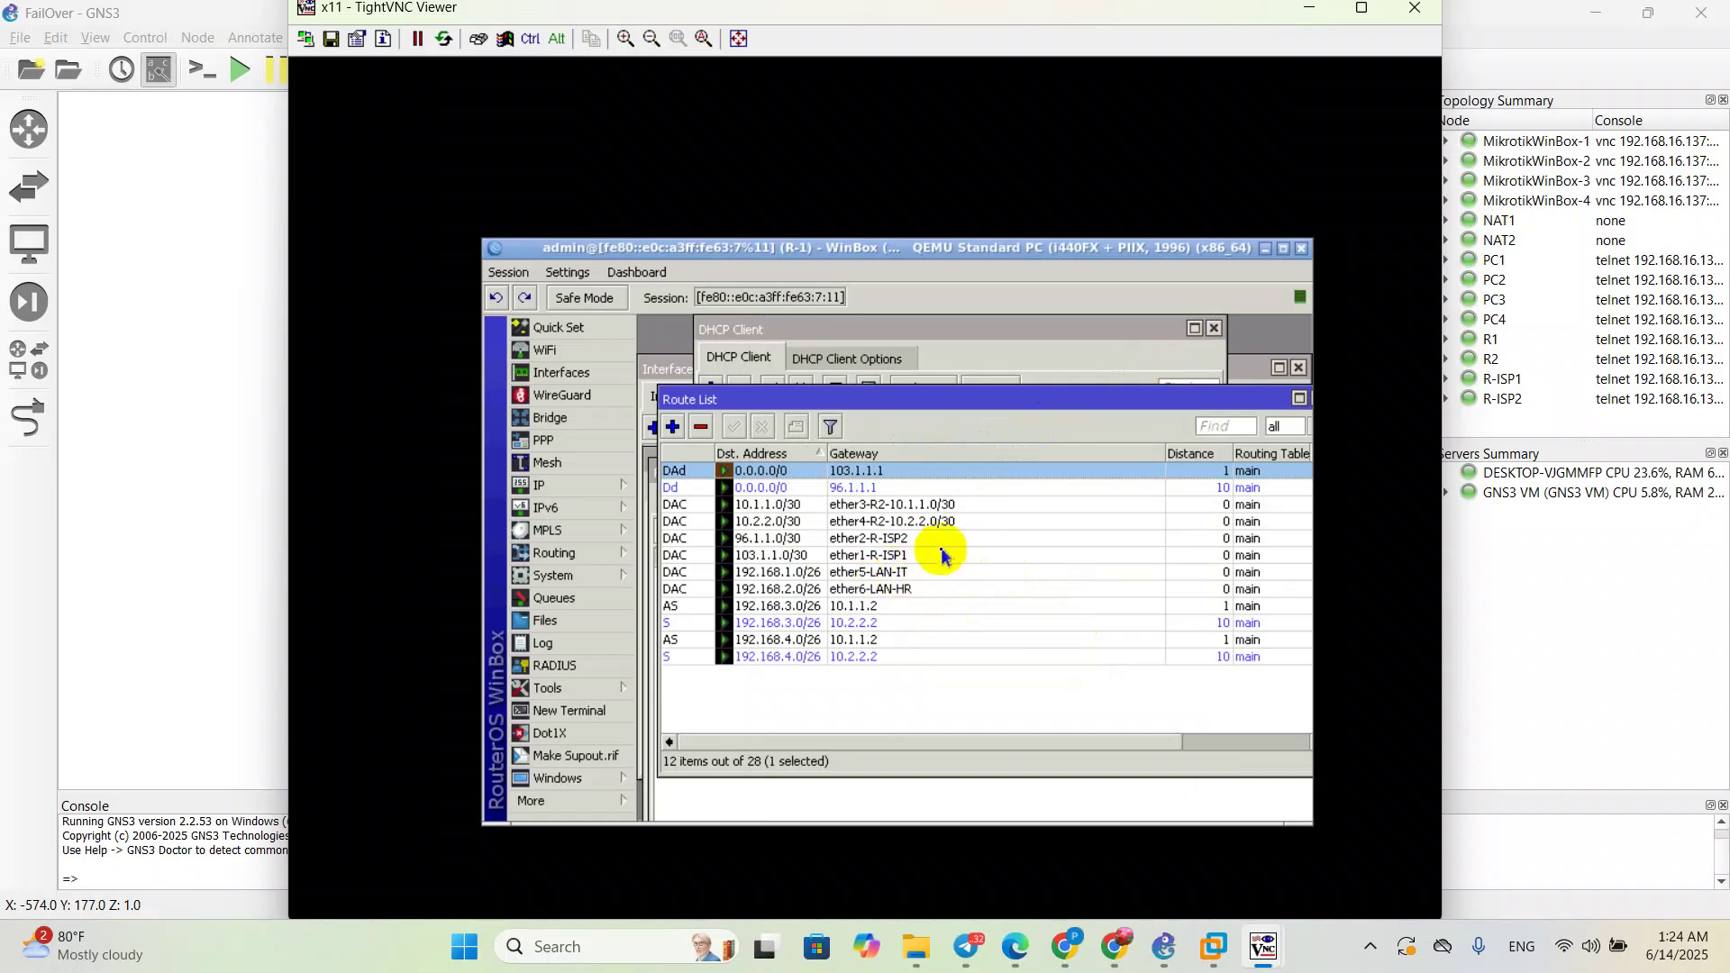
# Step: Return to the GNS3 topology, open the MikrotikWinBox-4 console for R-2 and bring up its IP route list
pyautogui.moveTo(863, 397); pyautogui.dragTo(862, 347)
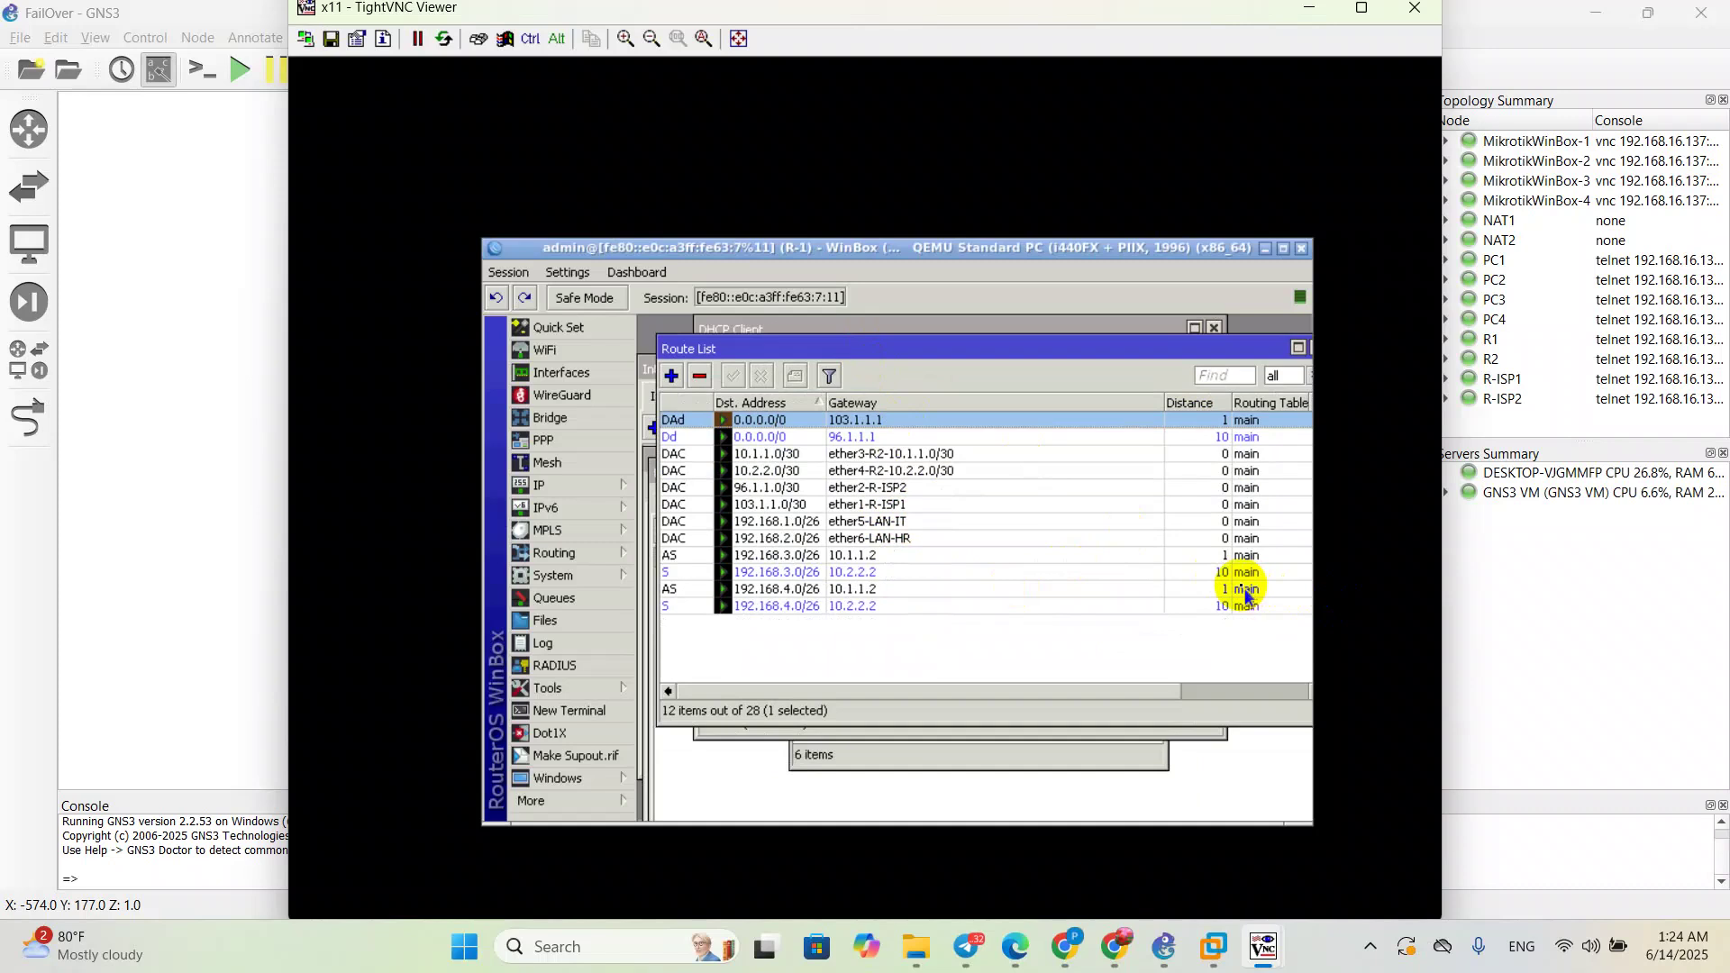
pyautogui.click(1681, 906)
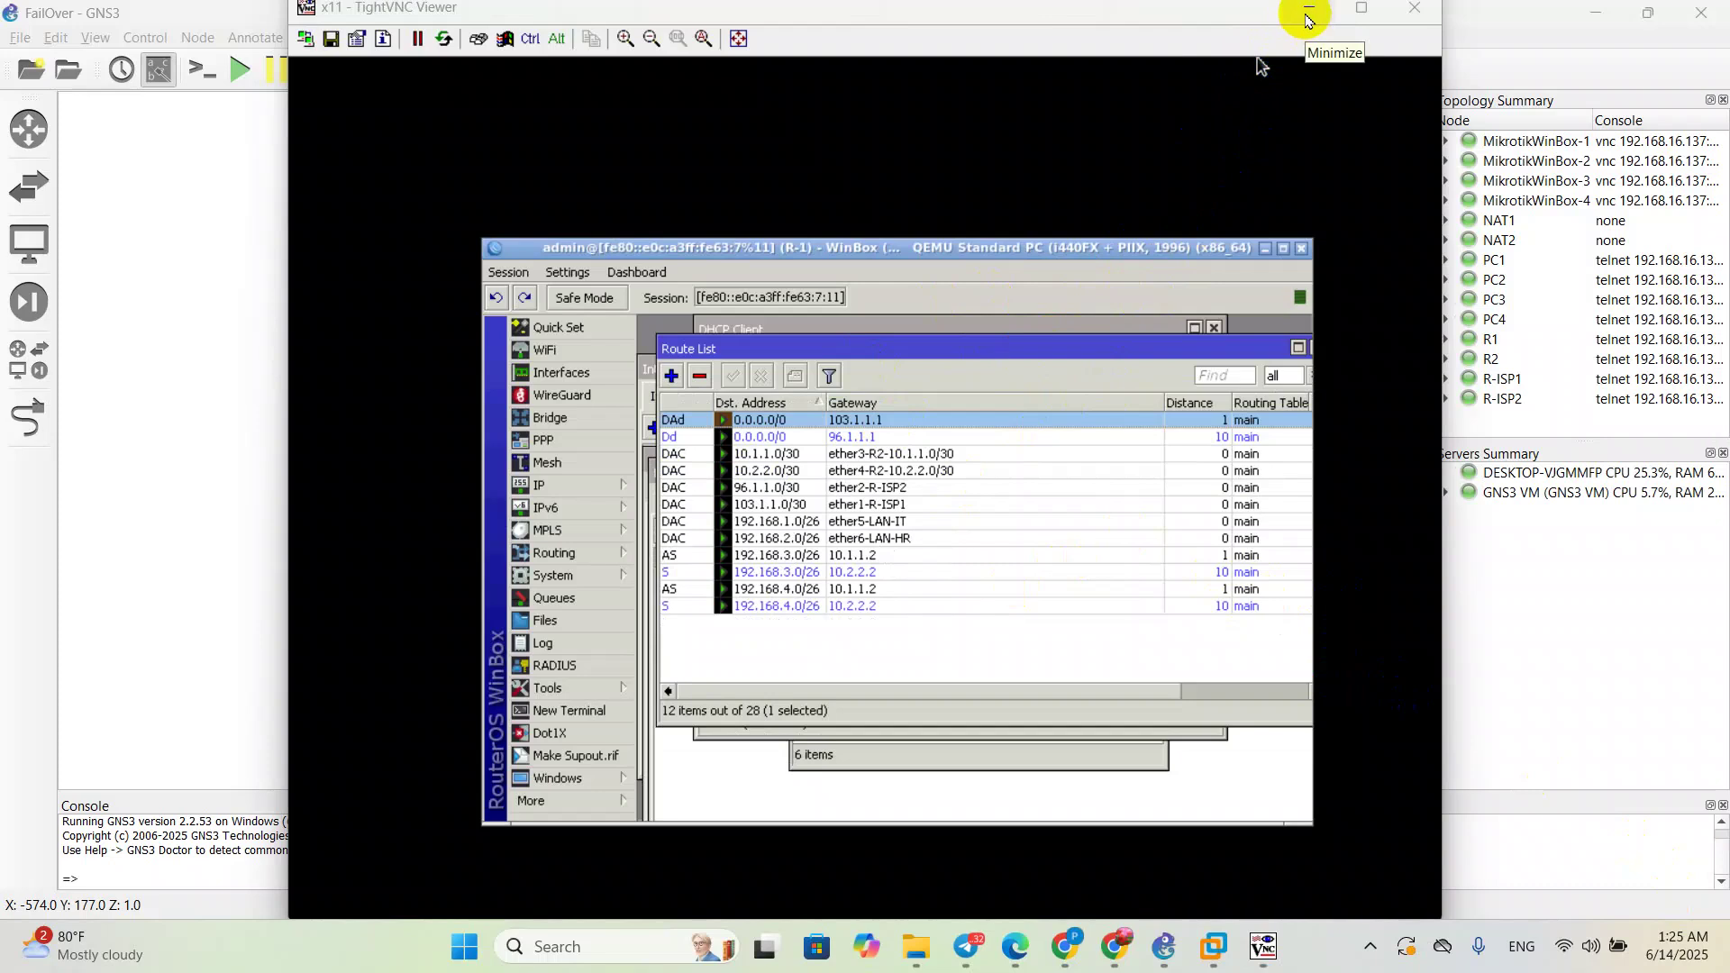
pyautogui.click(1145, 951)
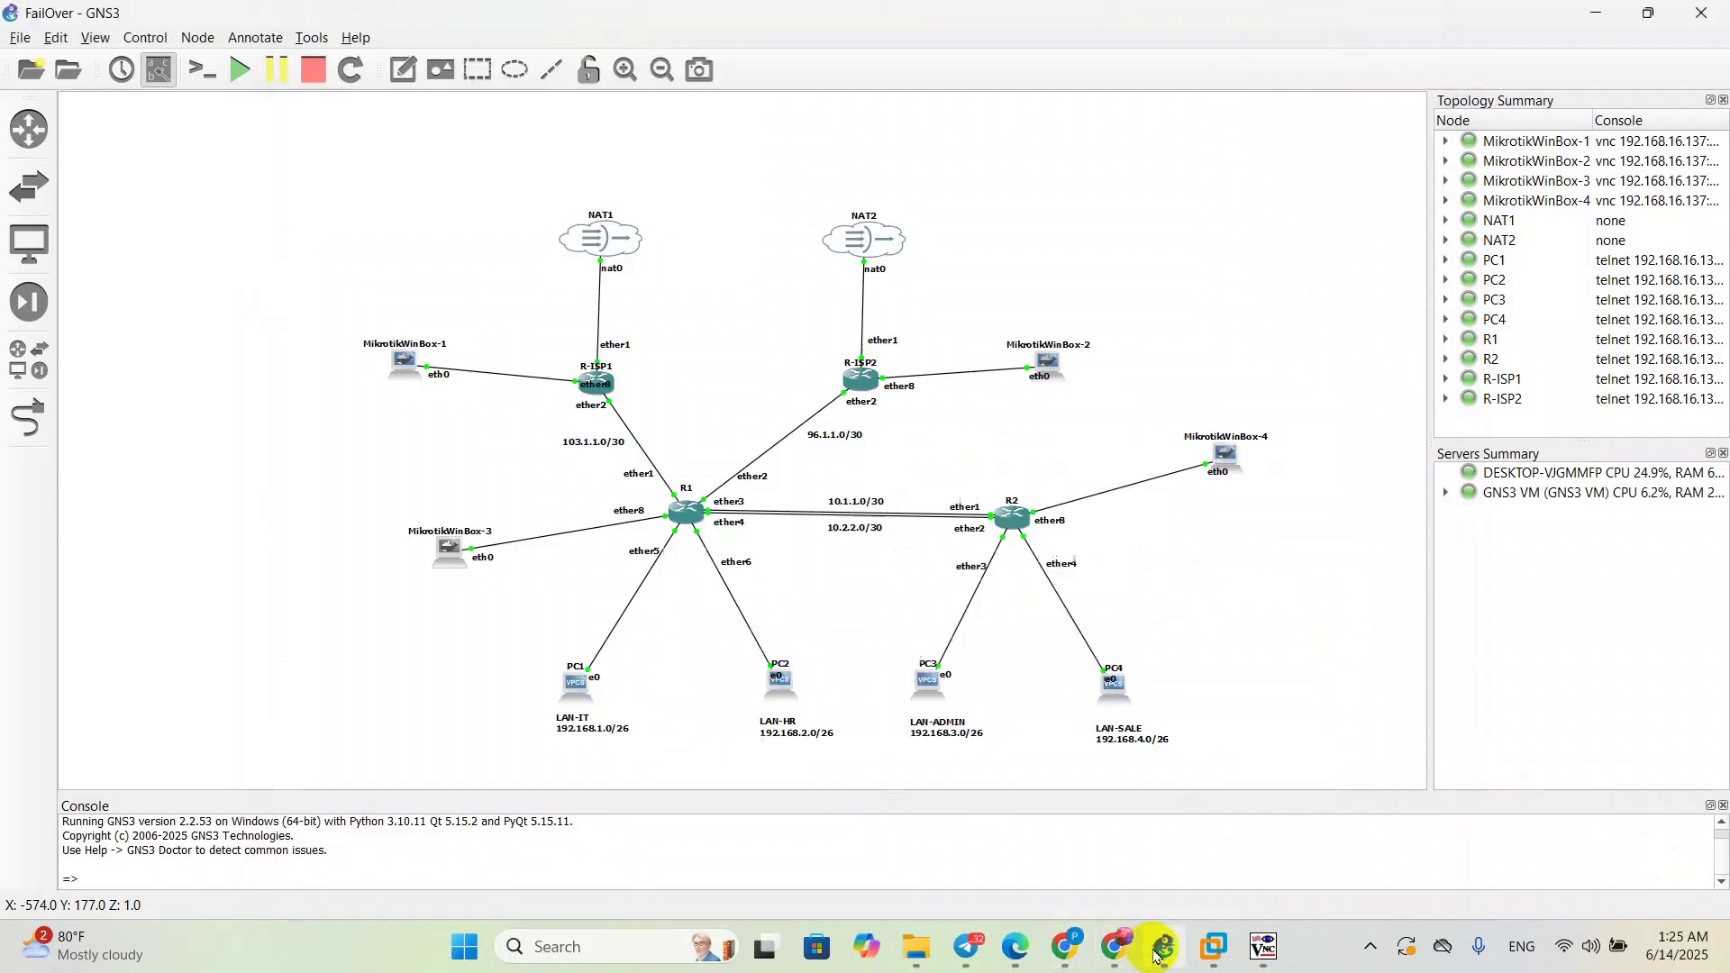
pyautogui.doubleClick(1227, 457)
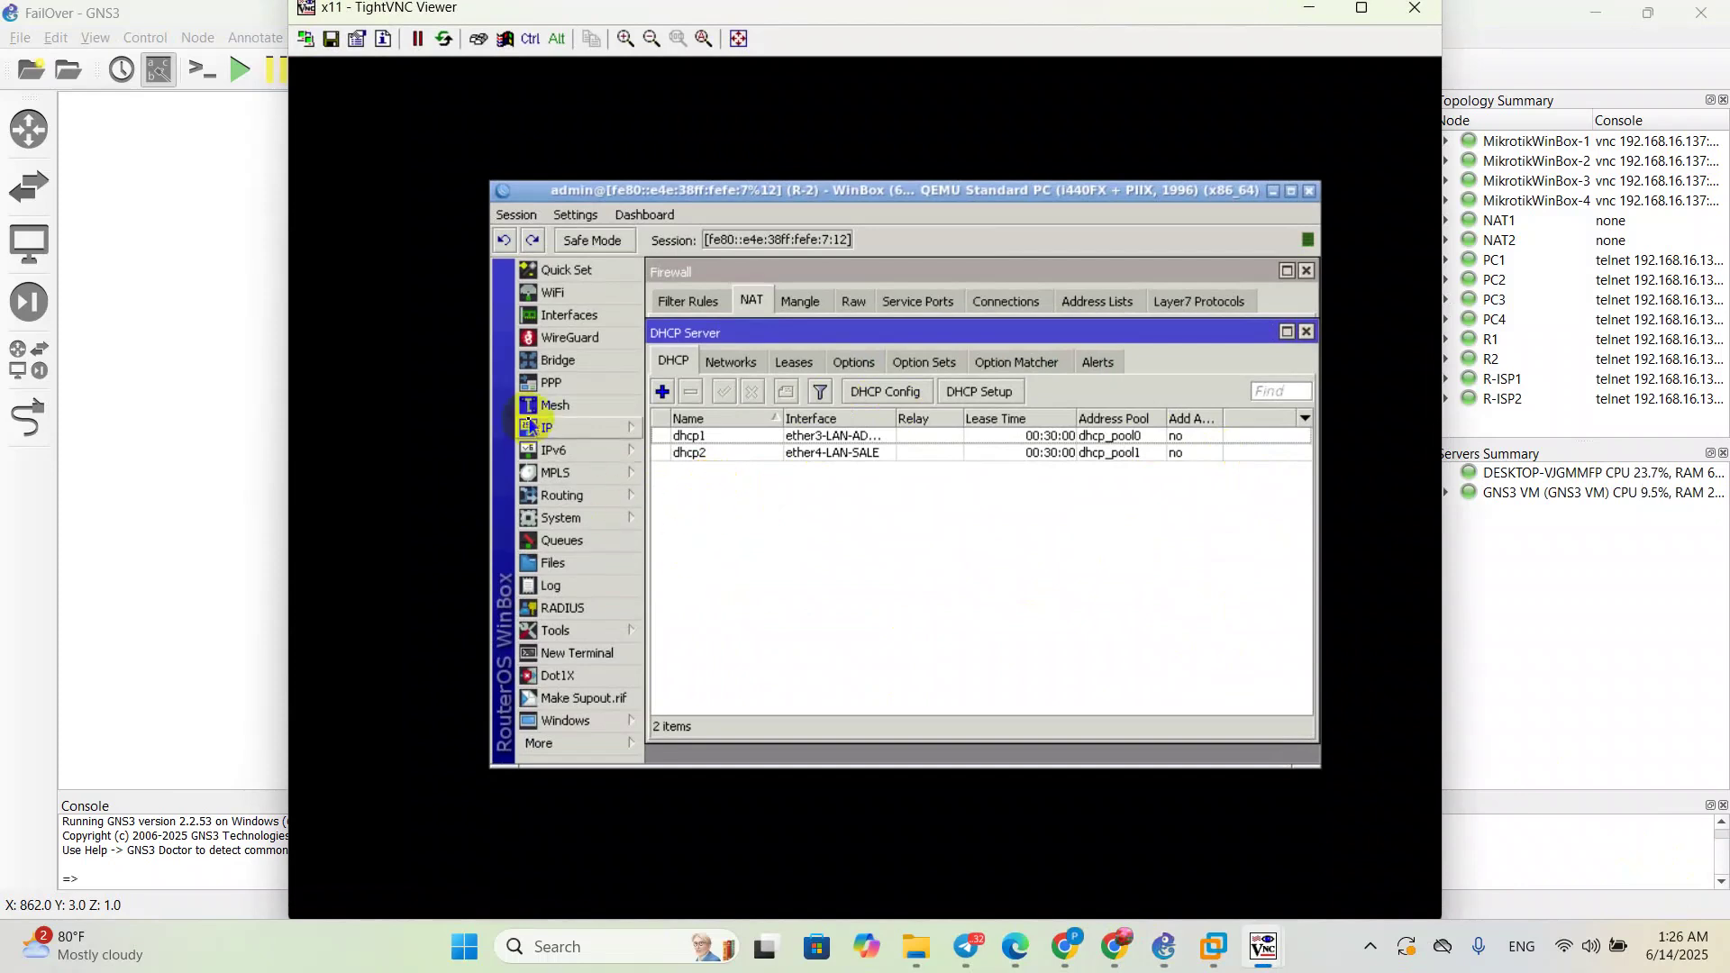
pyautogui.click(552, 427)
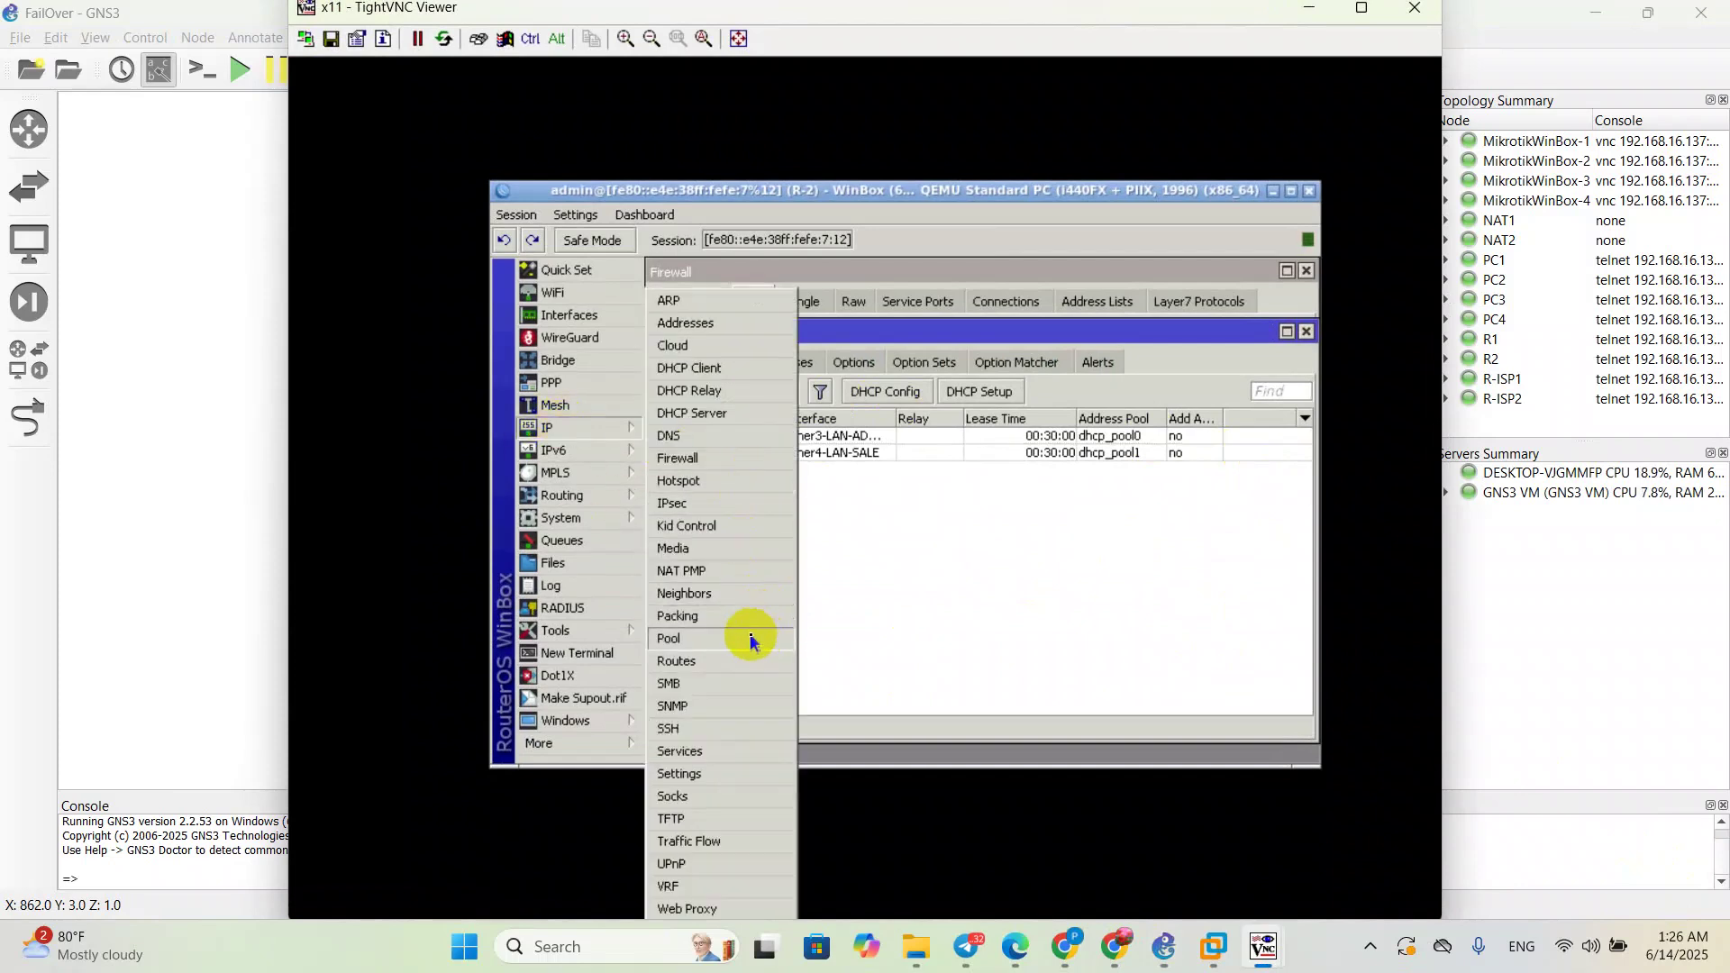
pyautogui.click(718, 662)
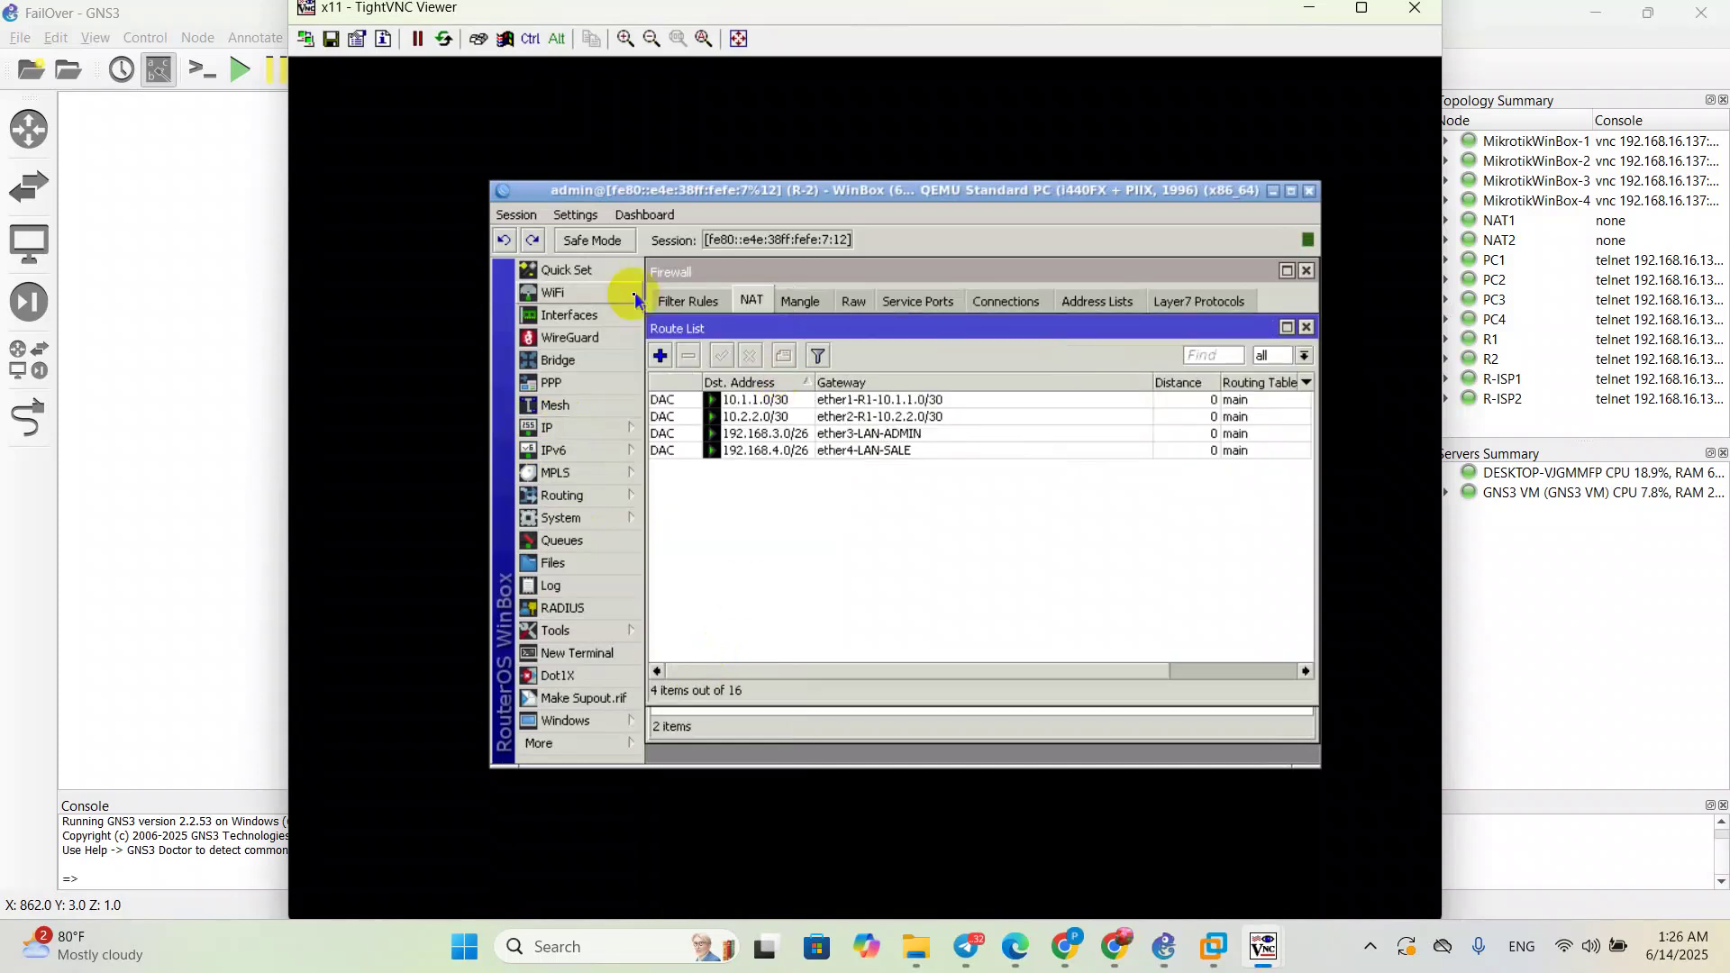
# Step: Add a default route on R-2 for destination 0.0.0.0/0 through gateway 10.1.1.1
pyautogui.click(660, 355)
pyautogui.click(965, 359)
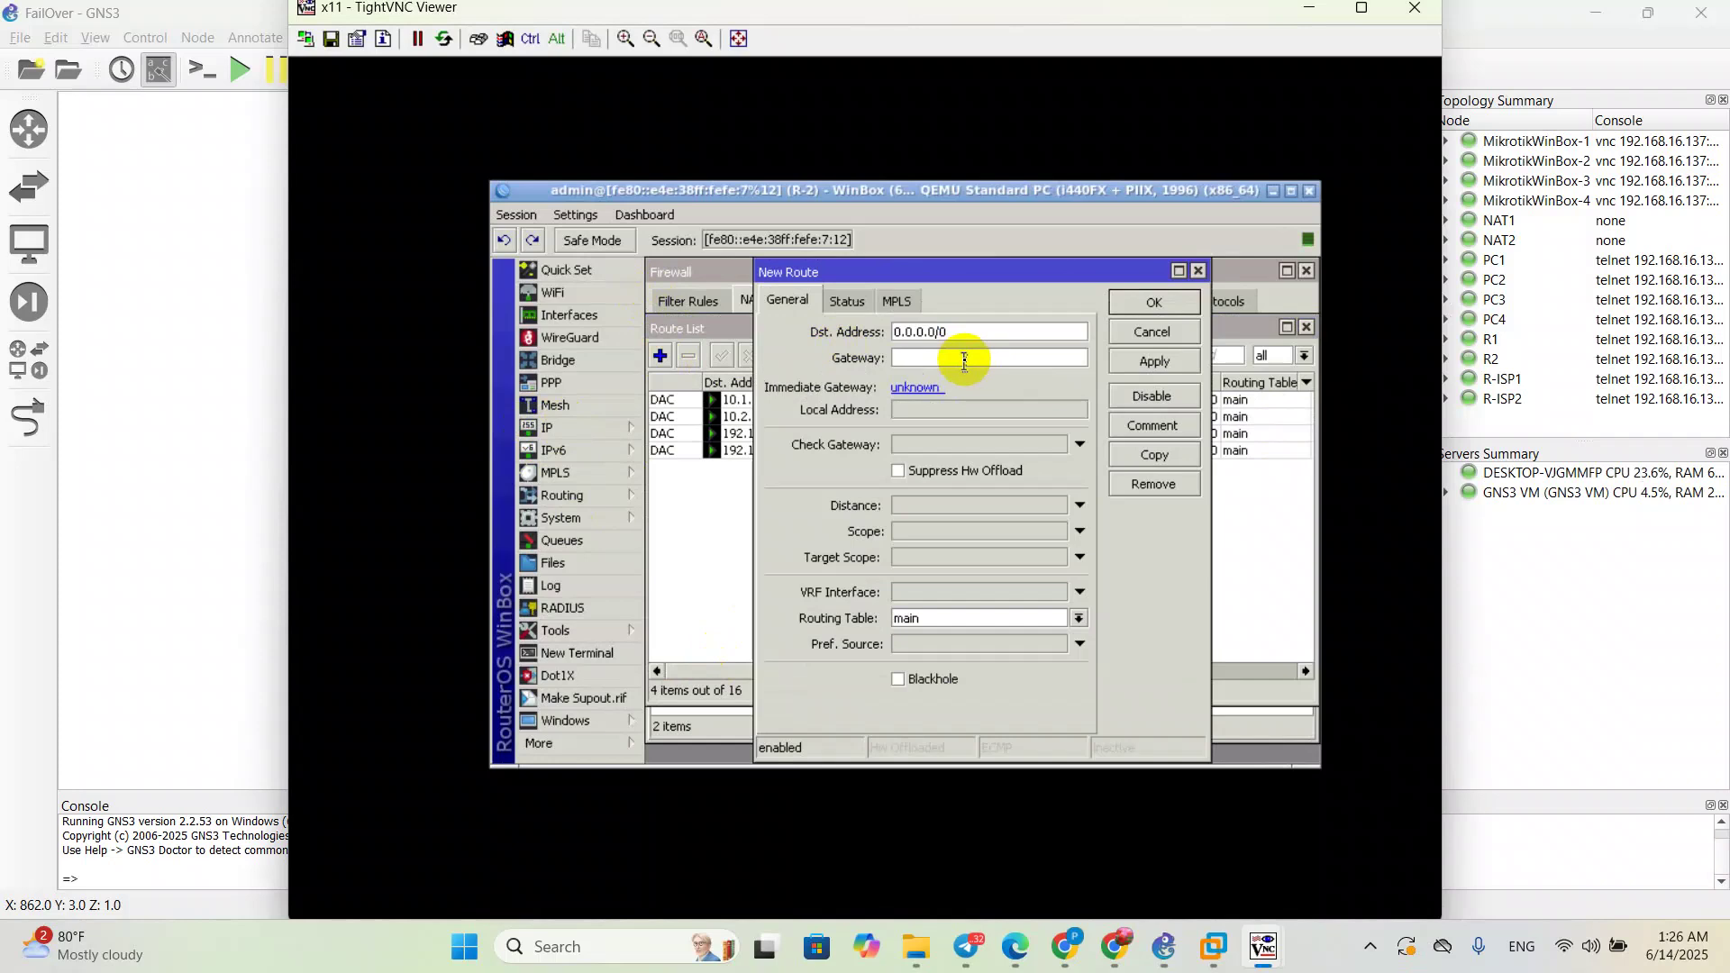
pyautogui.write('10.1.1.1')
pyautogui.click(1128, 365)
pyautogui.click(1143, 302)
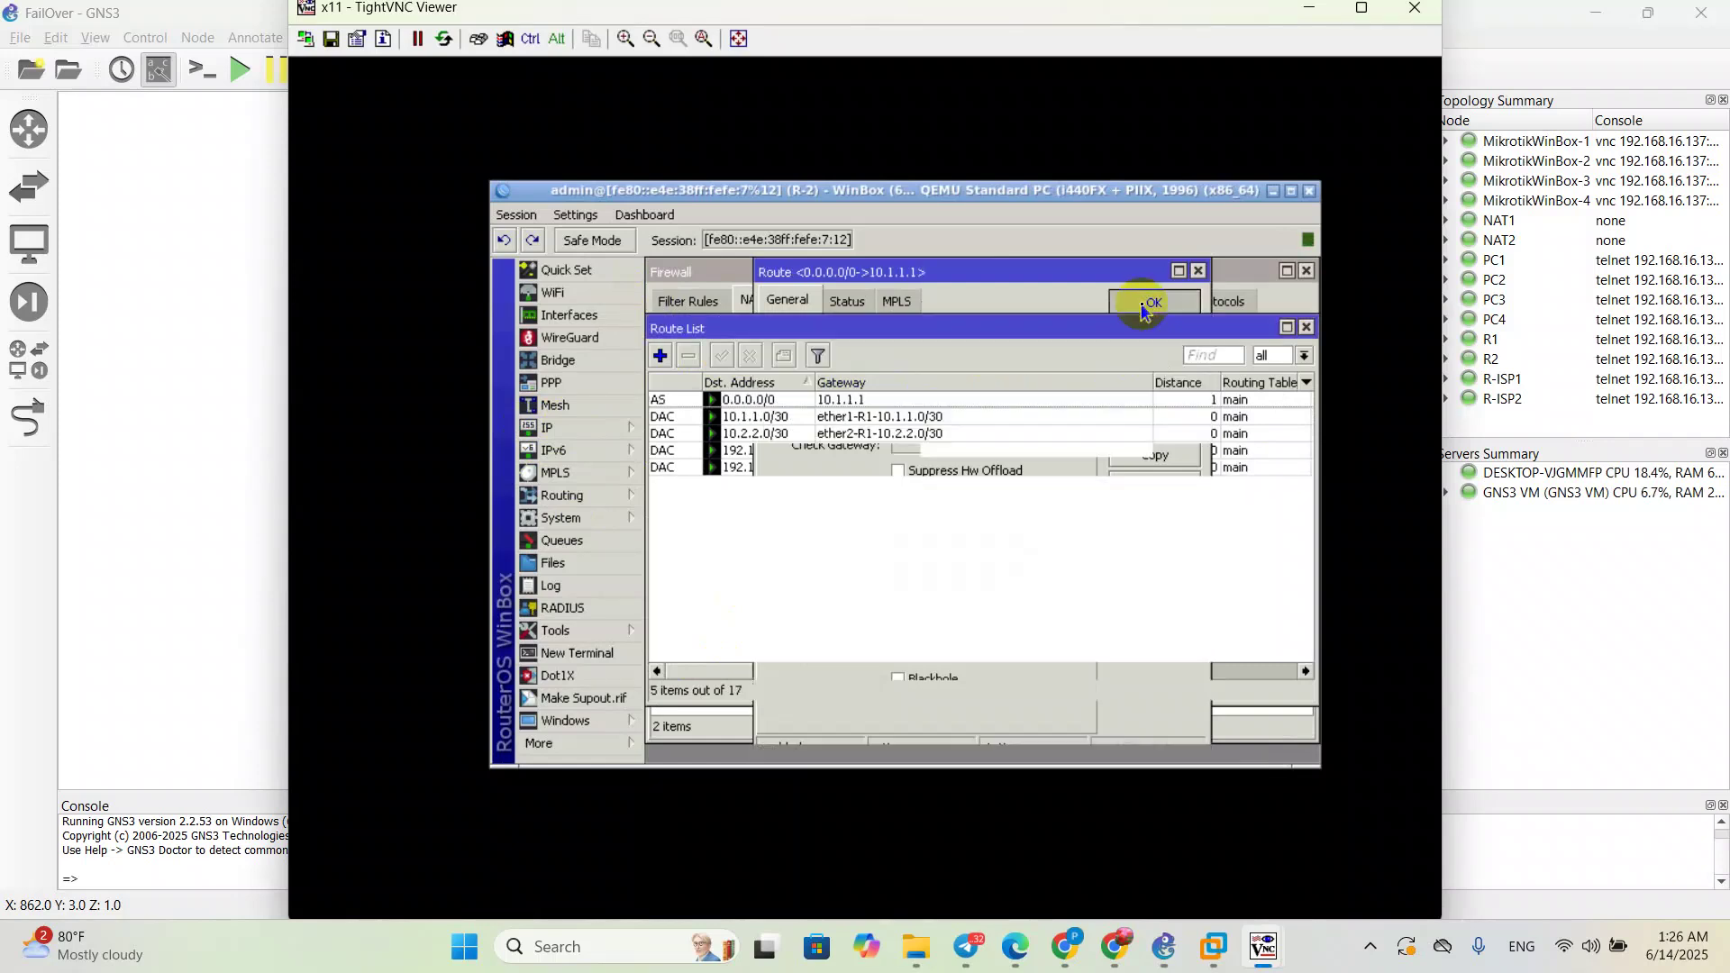
# Step: Add a backup default route on R-2 for destination 0.0.0.0/0 through gateway 10.2.2.1 with distance 10
pyautogui.click(661, 357)
pyautogui.click(928, 358)
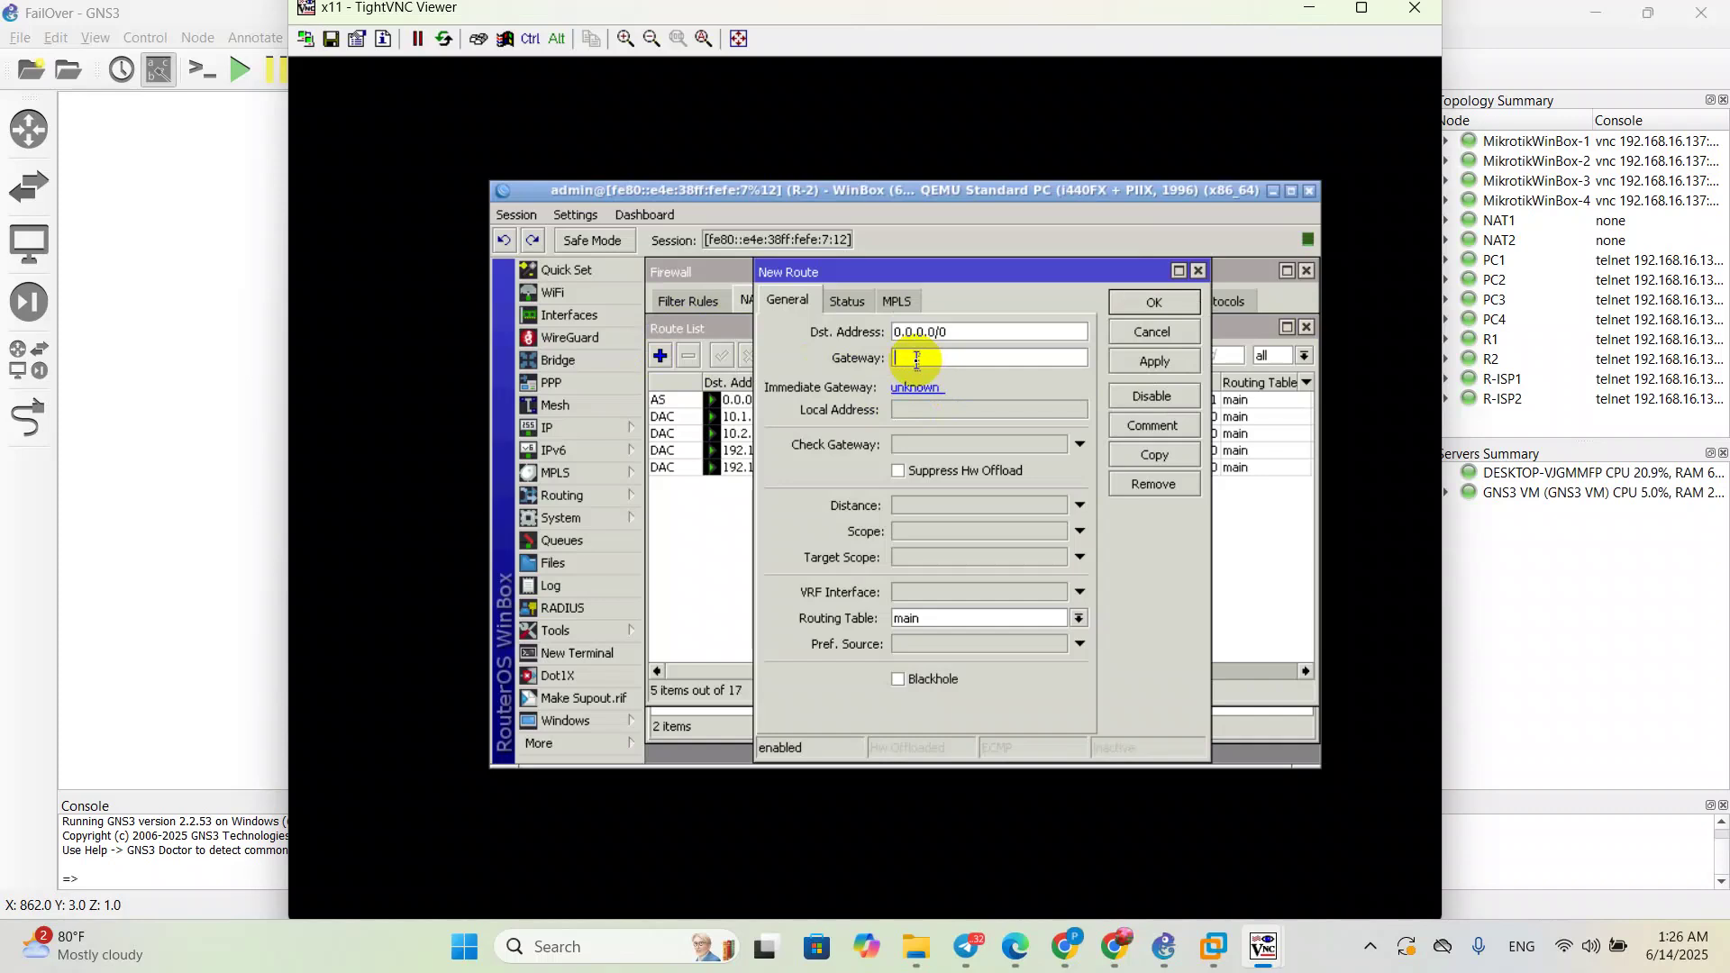
pyautogui.write('10')
pyautogui.write('.1.4')
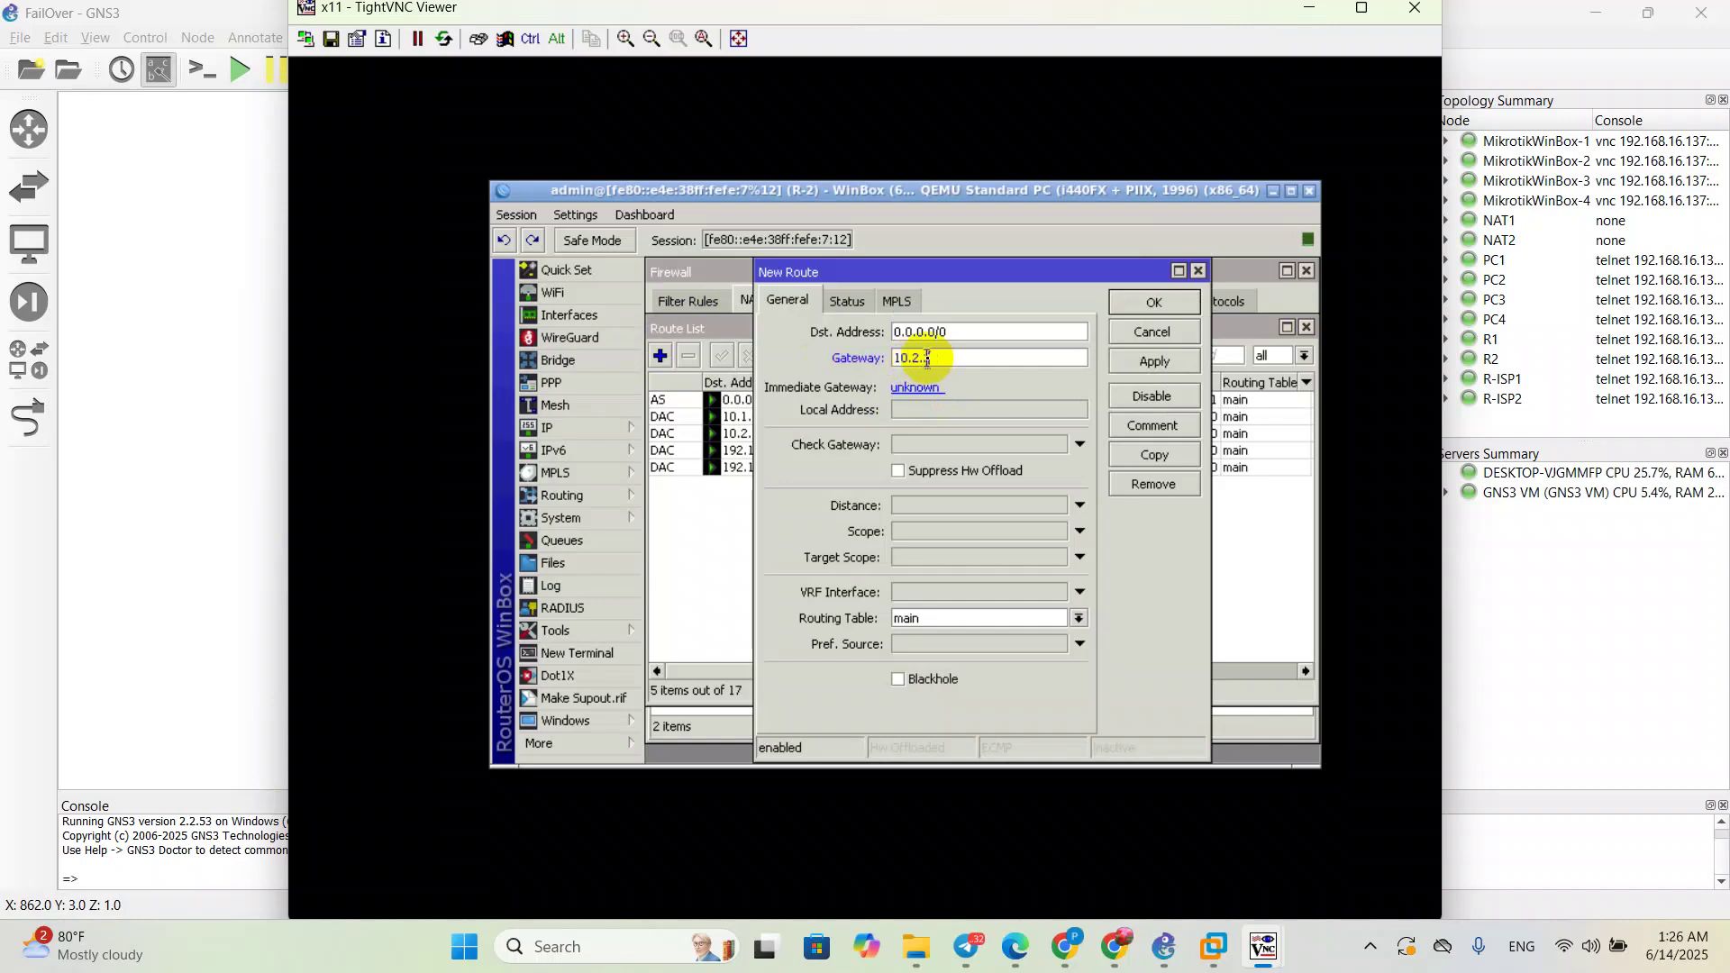
pyautogui.write('.1')
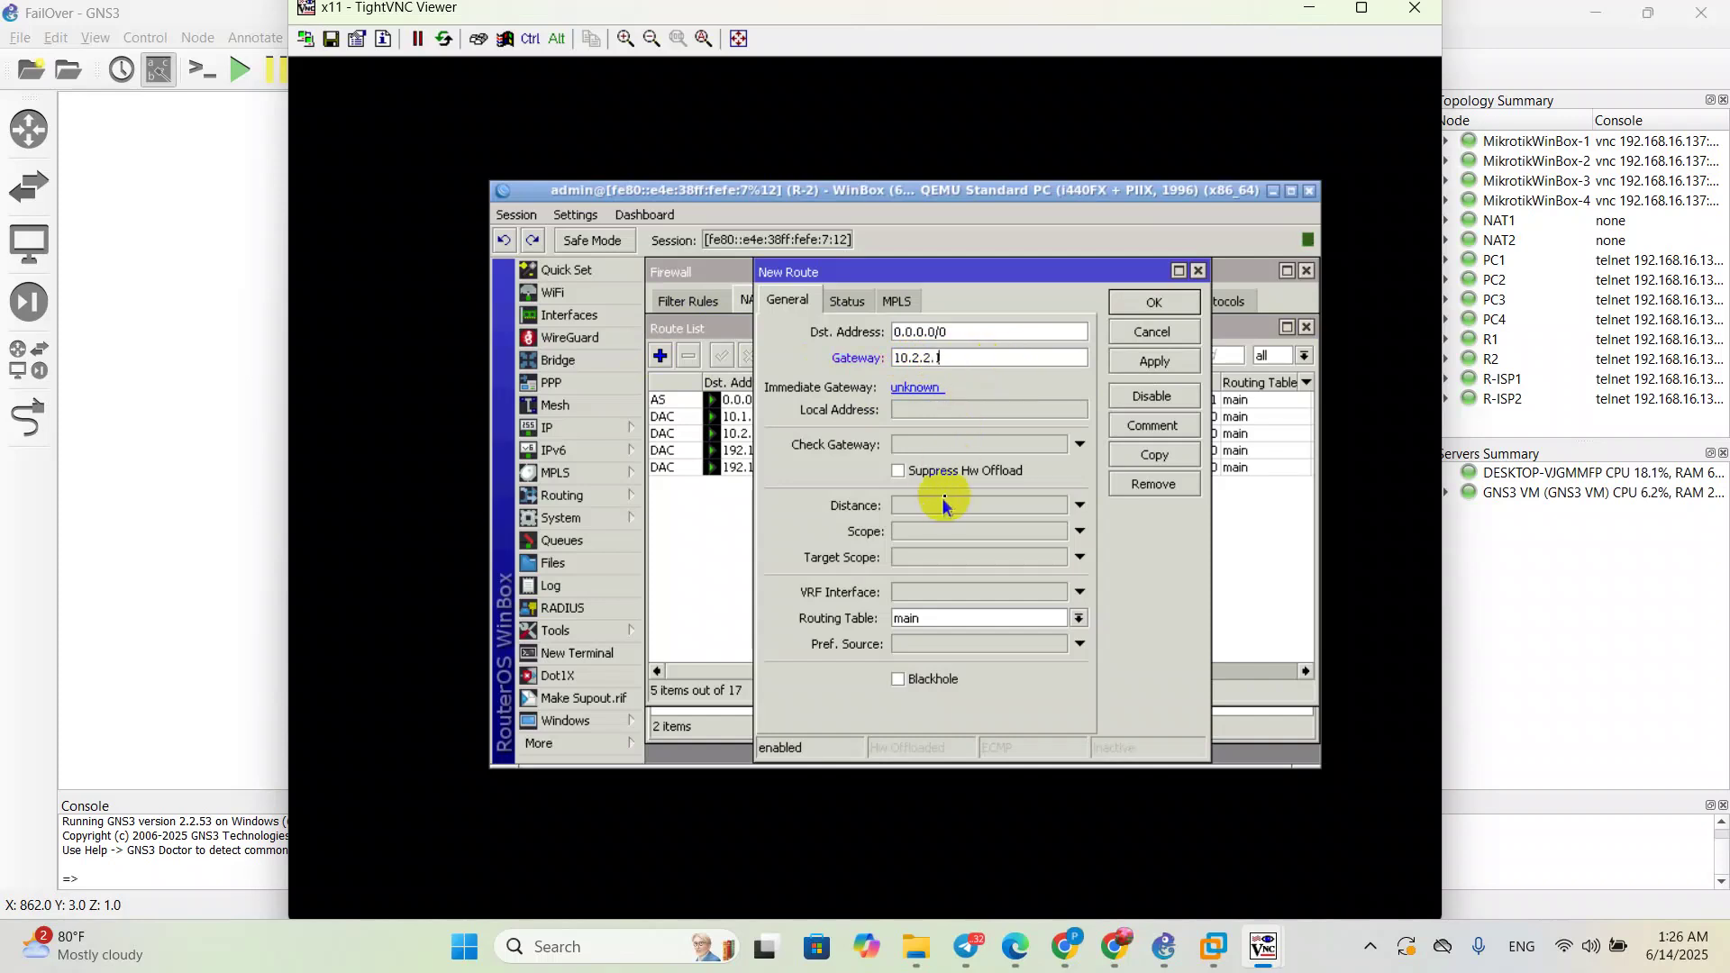
pyautogui.click(942, 501)
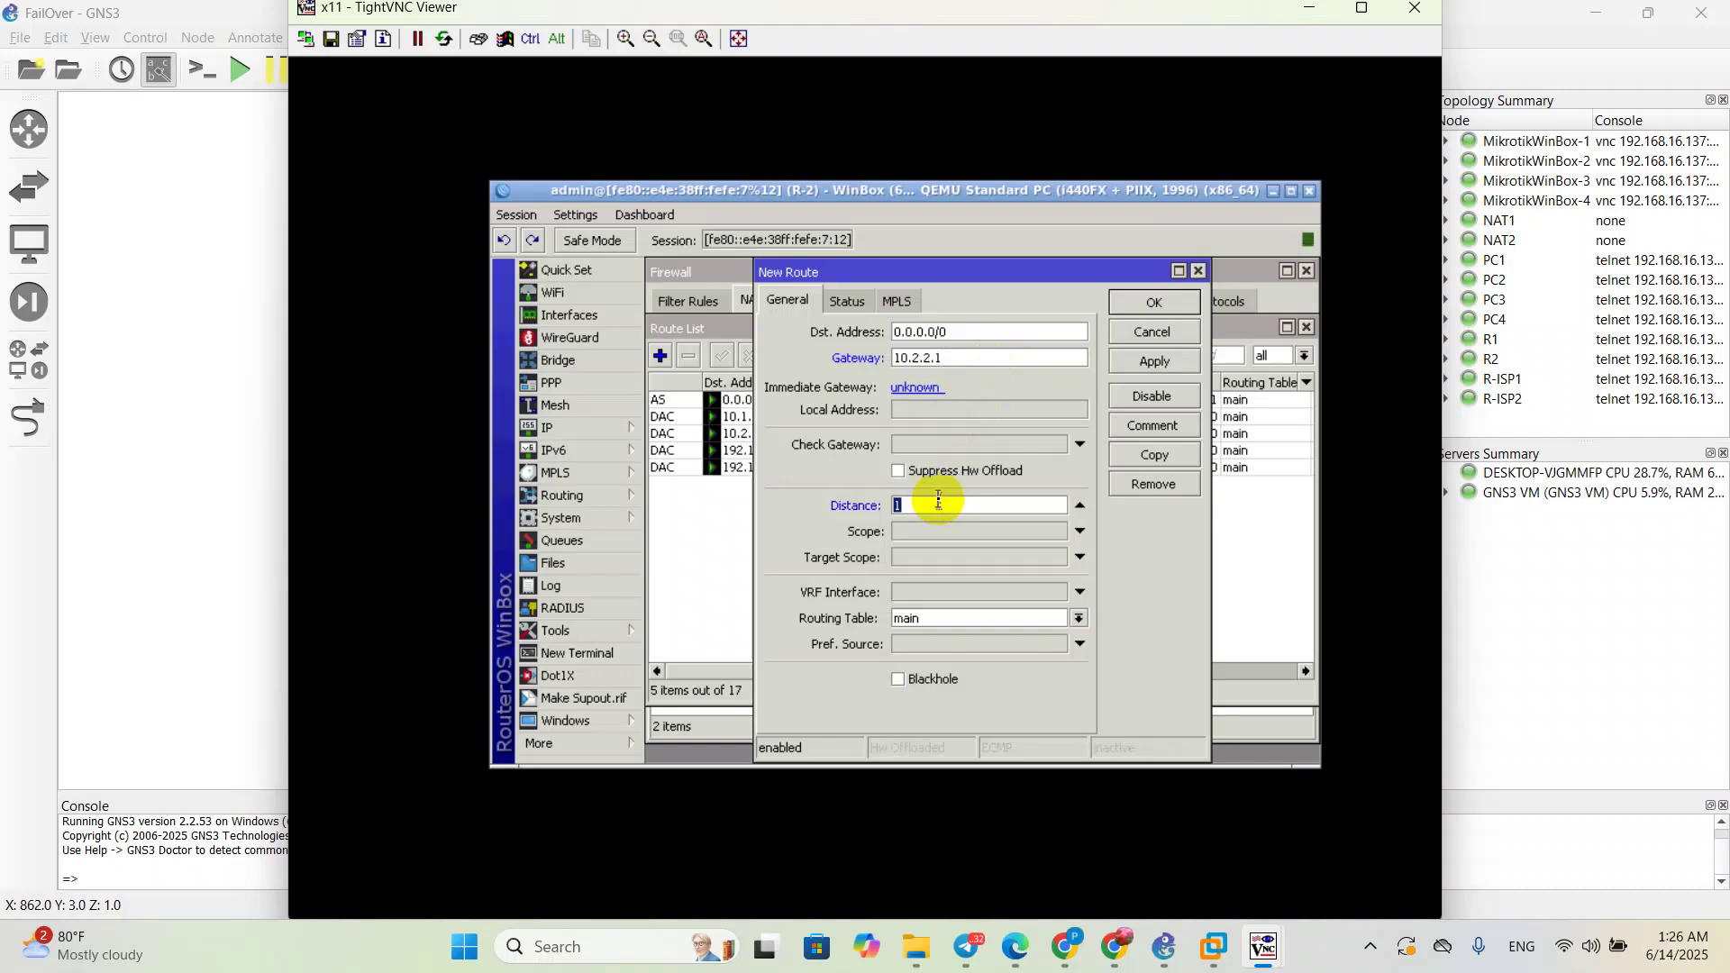
pyautogui.write('10')
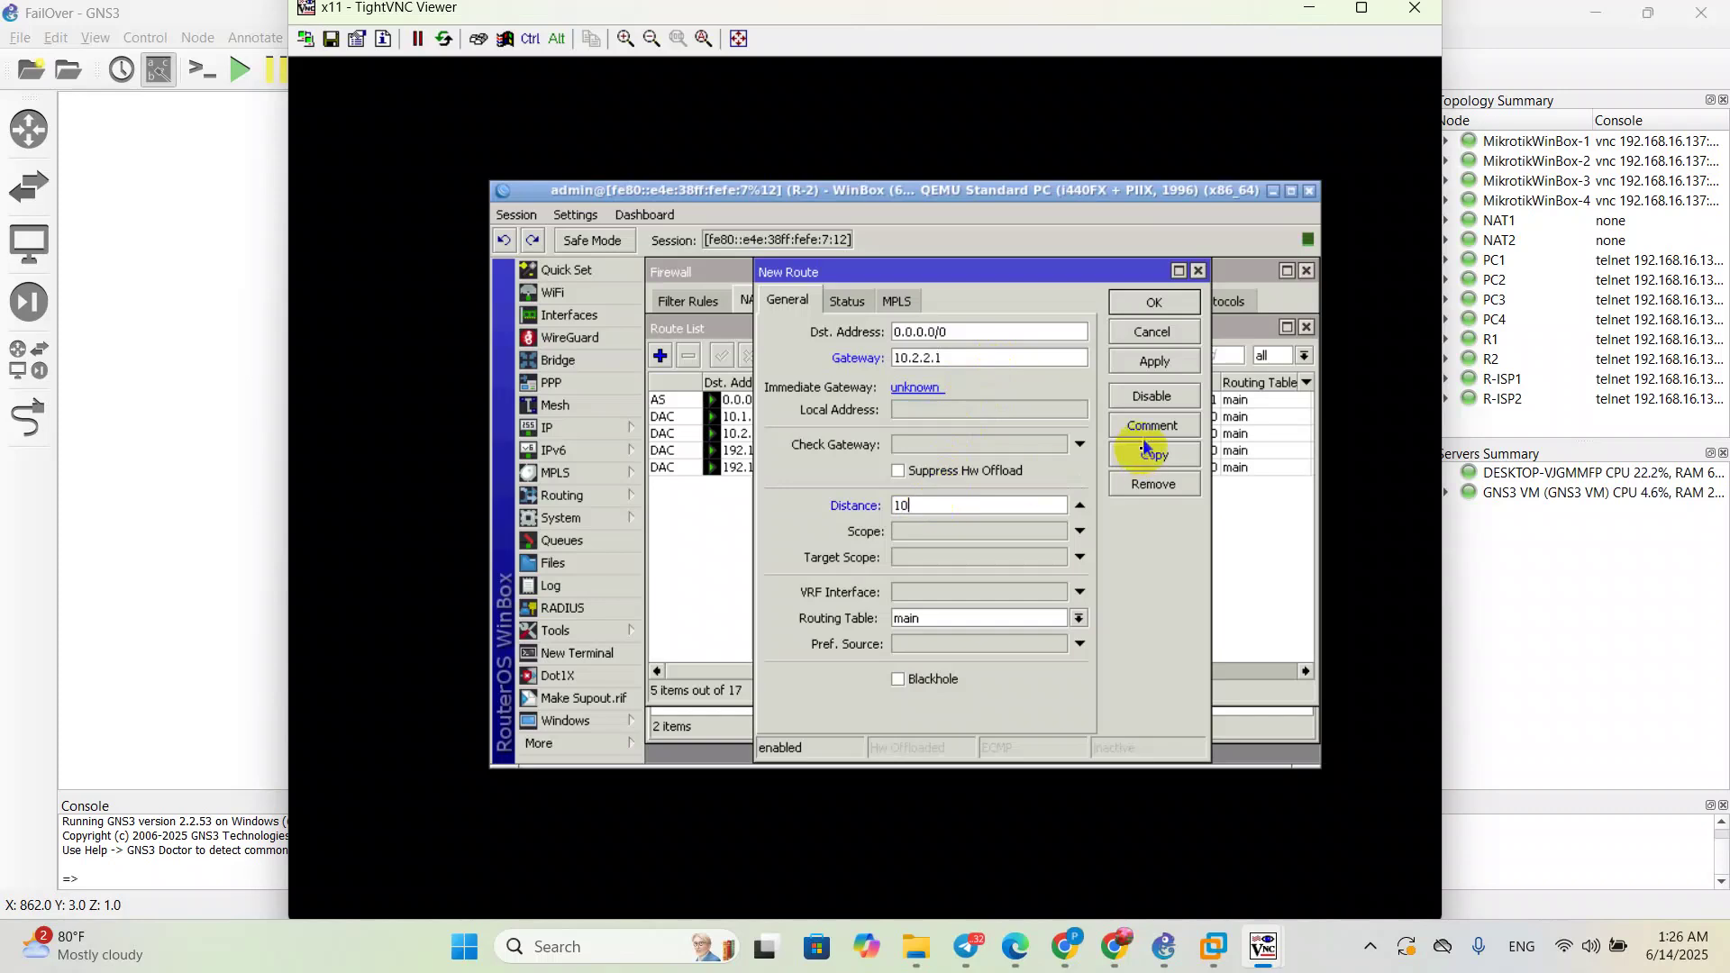
pyautogui.click(1152, 359)
pyautogui.click(1143, 305)
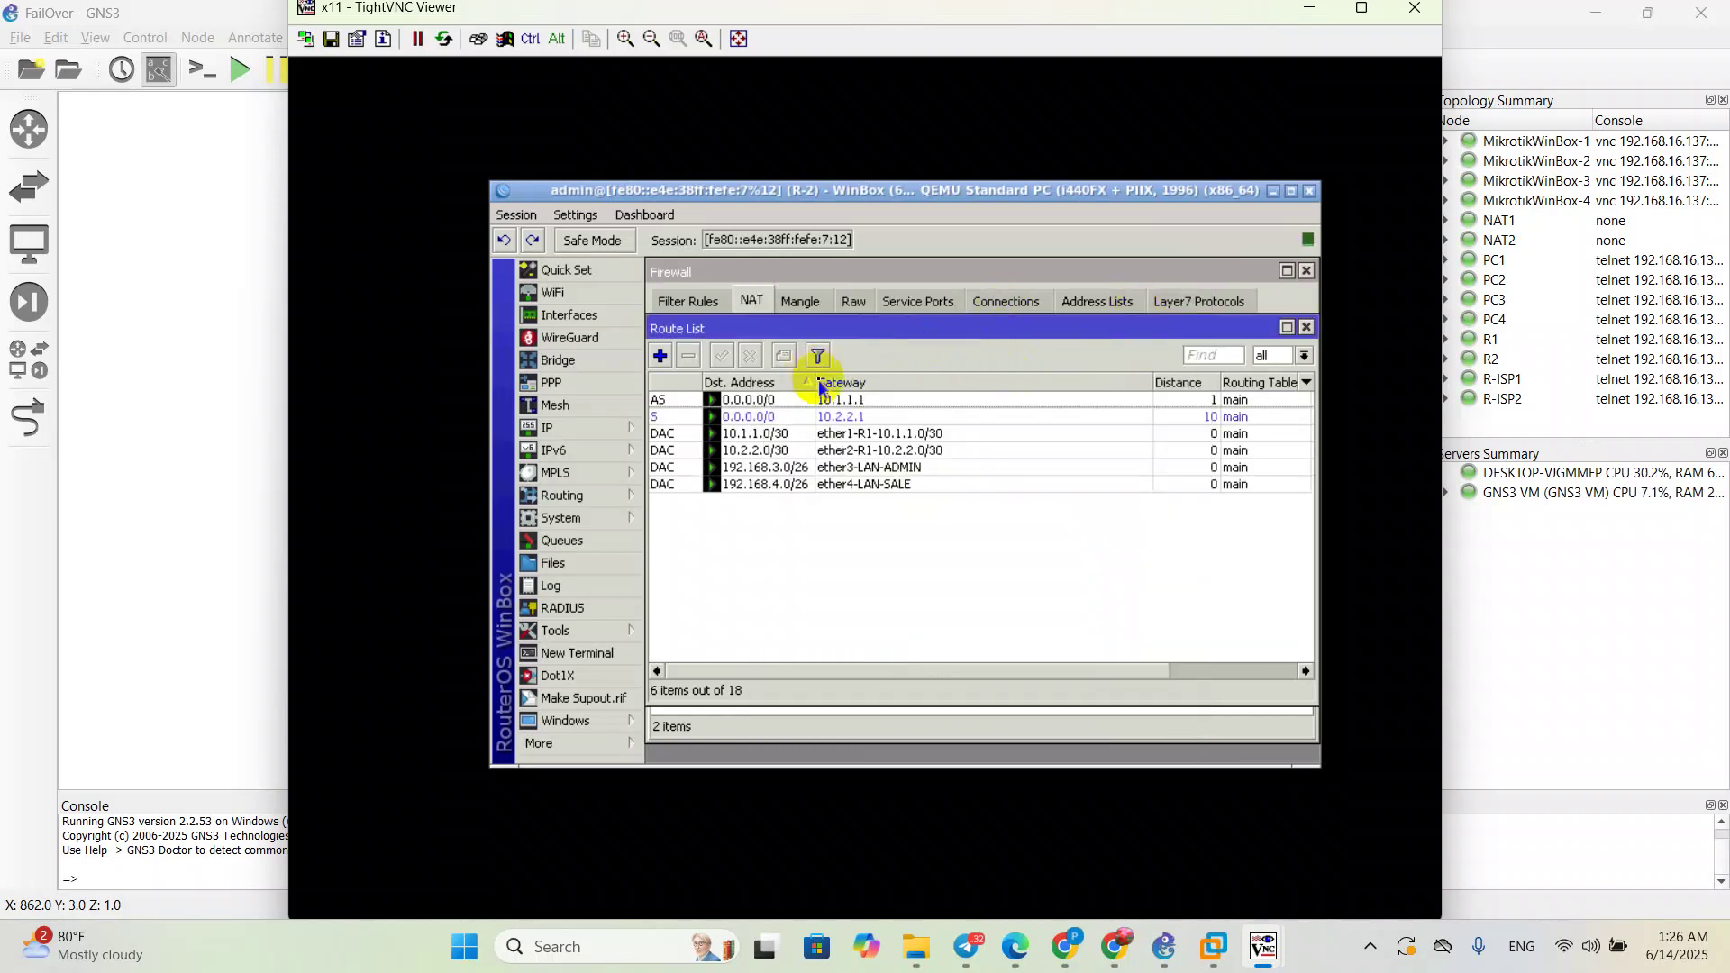
pyautogui.click(863, 420)
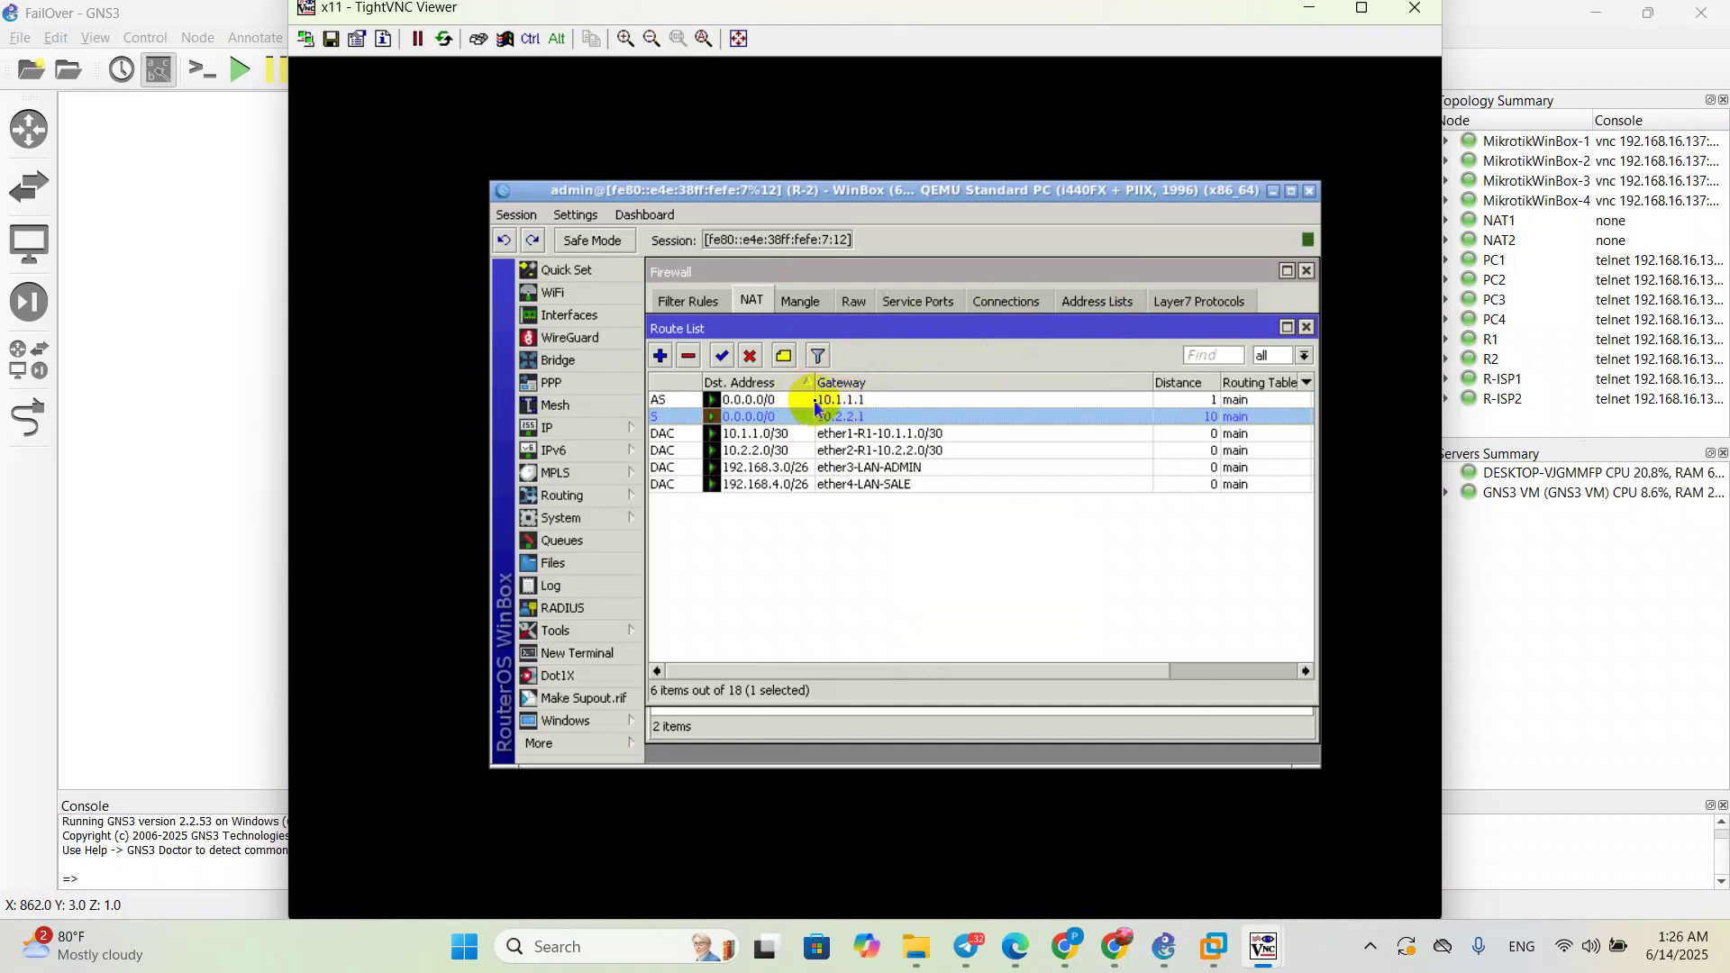
# Step: Add a static route on R-2 for destination 192.168.1.0/26 through gateway 10.1.1.1
pyautogui.click(662, 357)
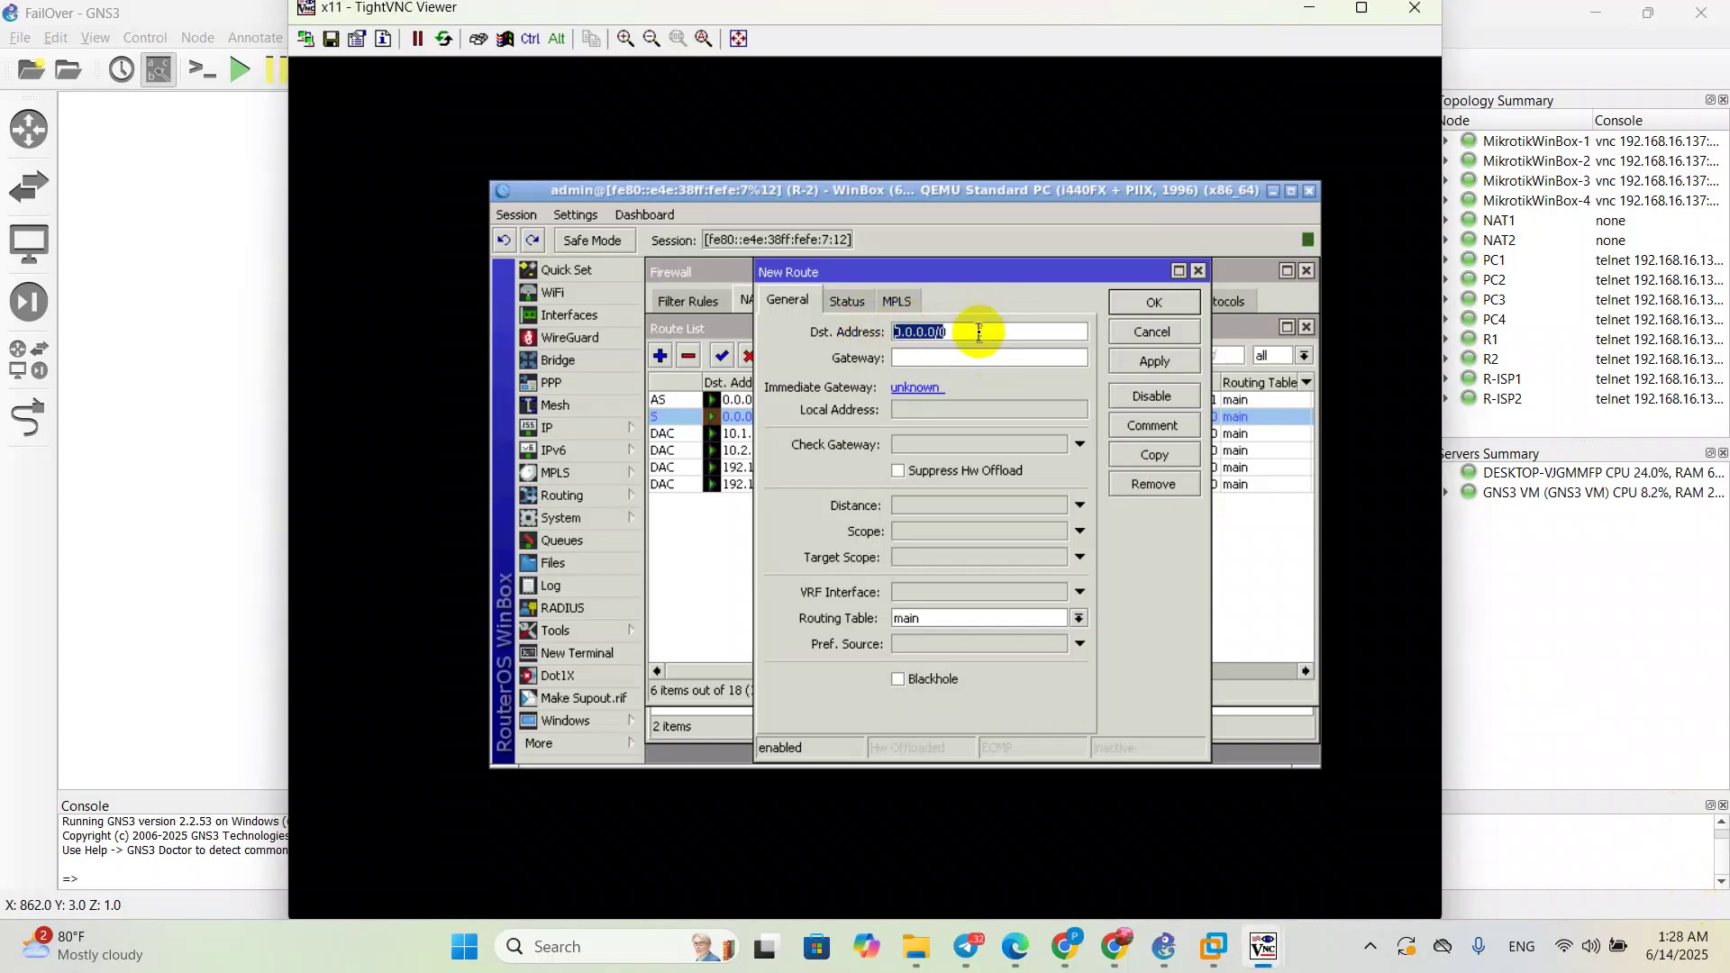
pyautogui.write('192.168.1')
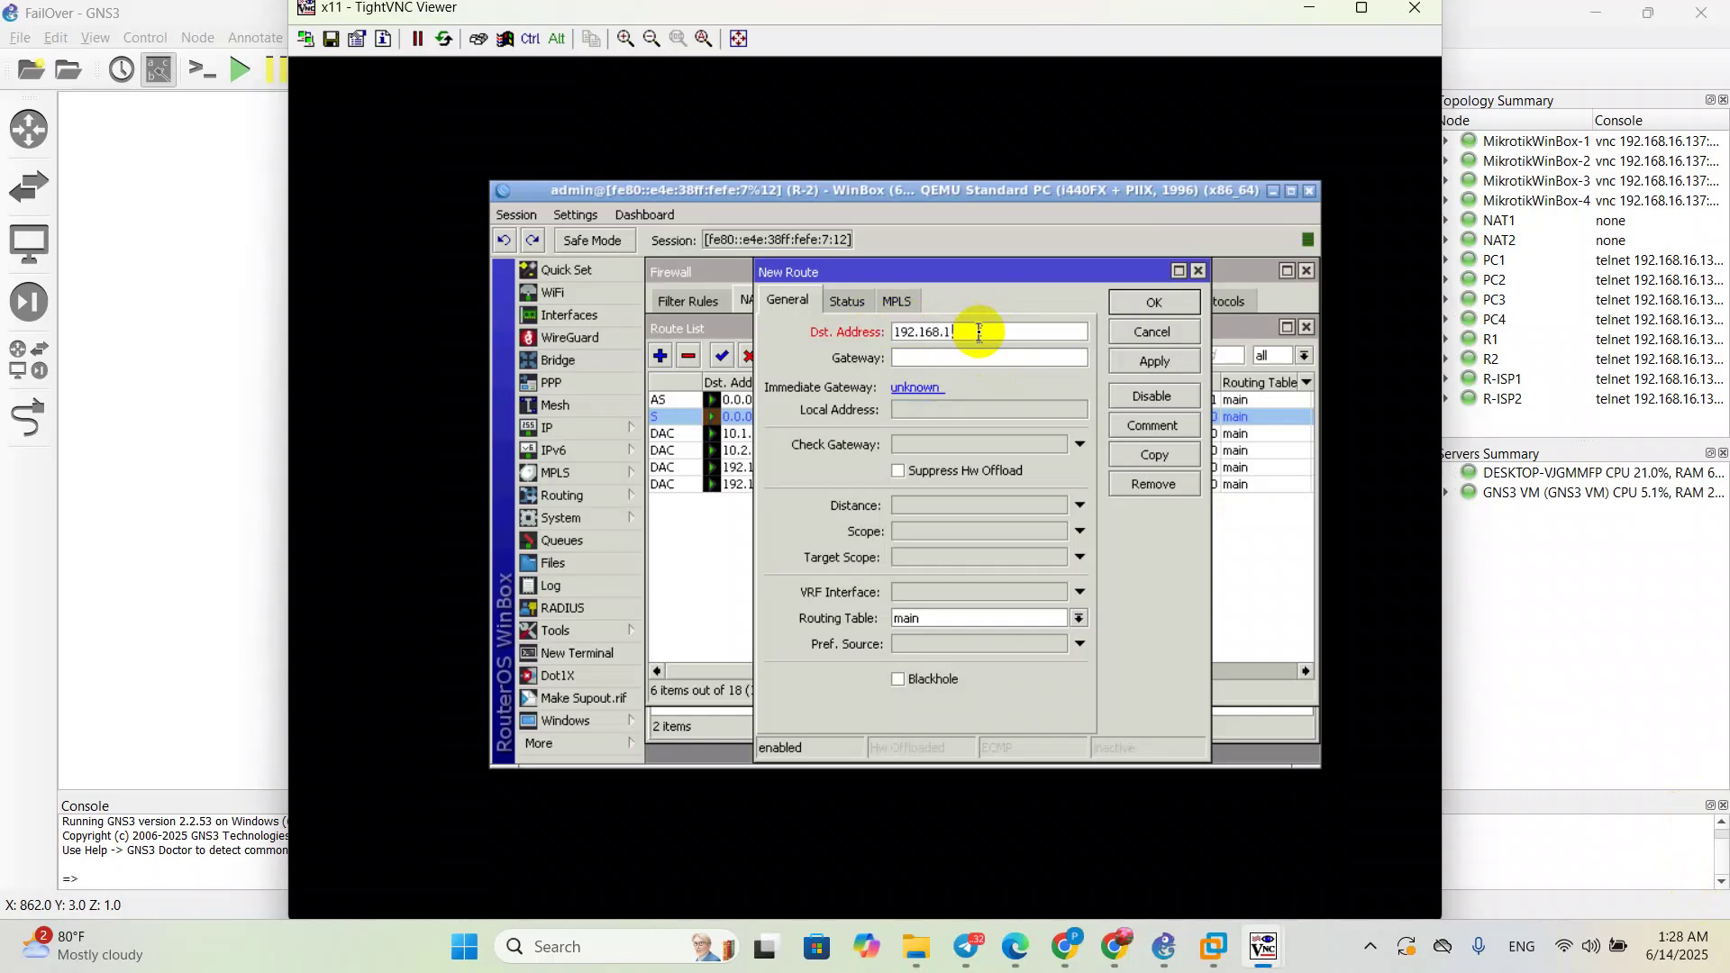
pyautogui.write('.0/26')
pyautogui.click(916, 358)
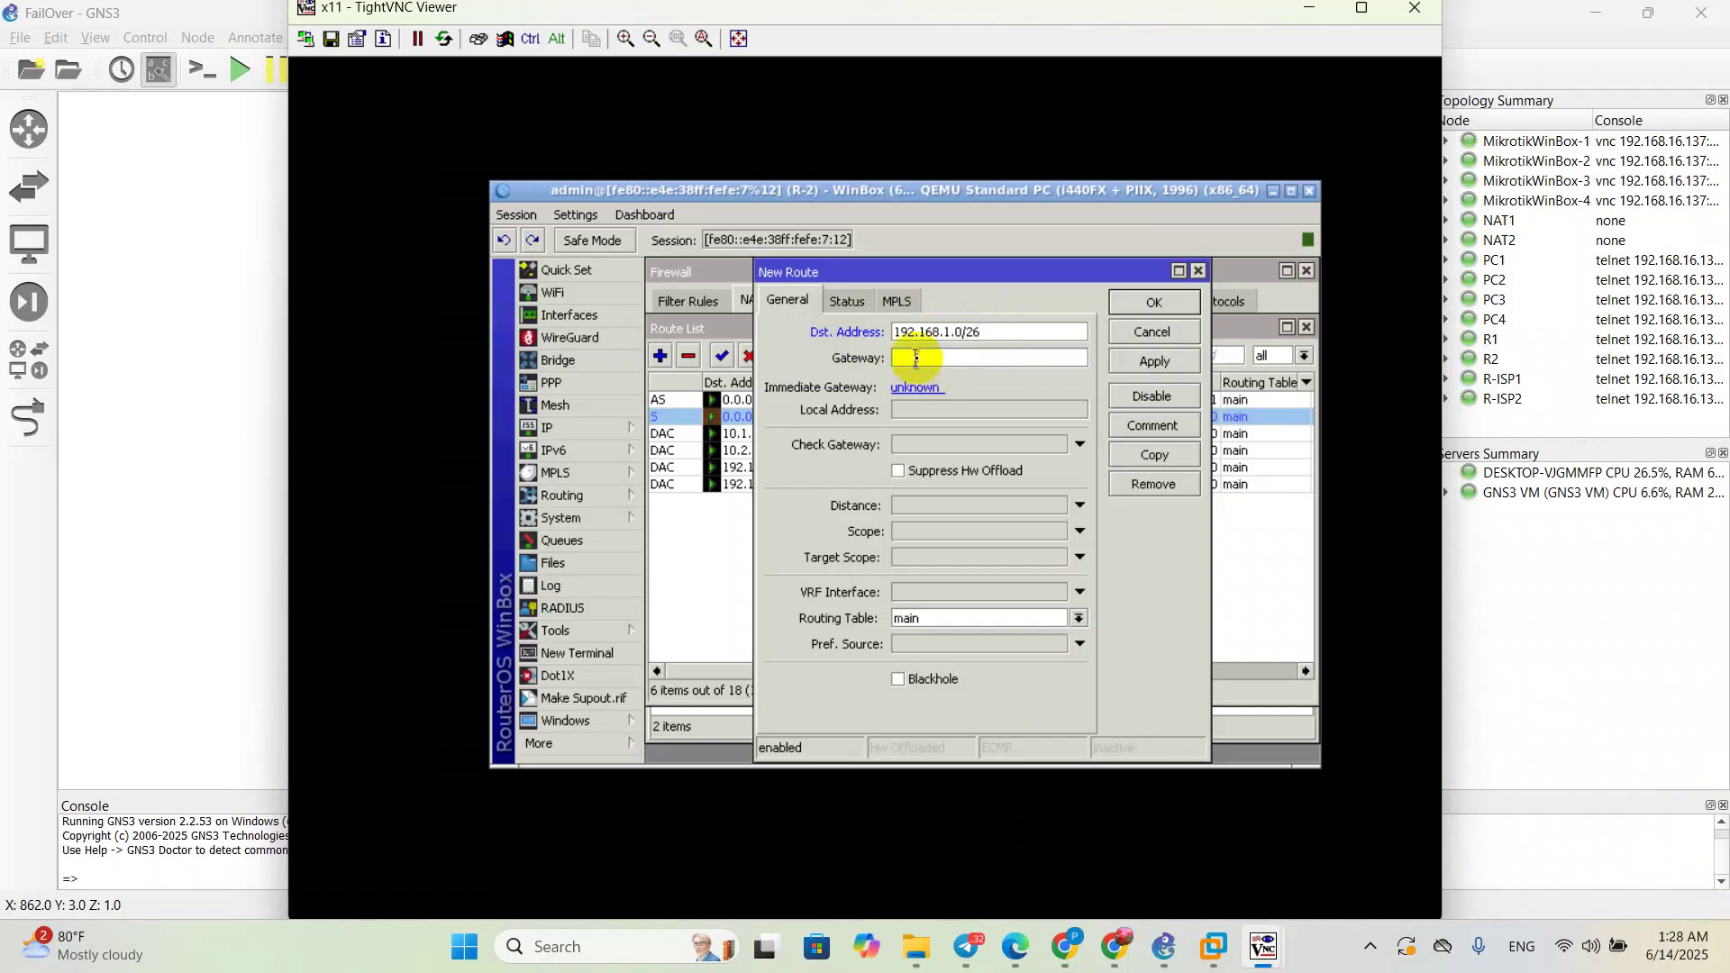
pyautogui.write('10.1.1.1')
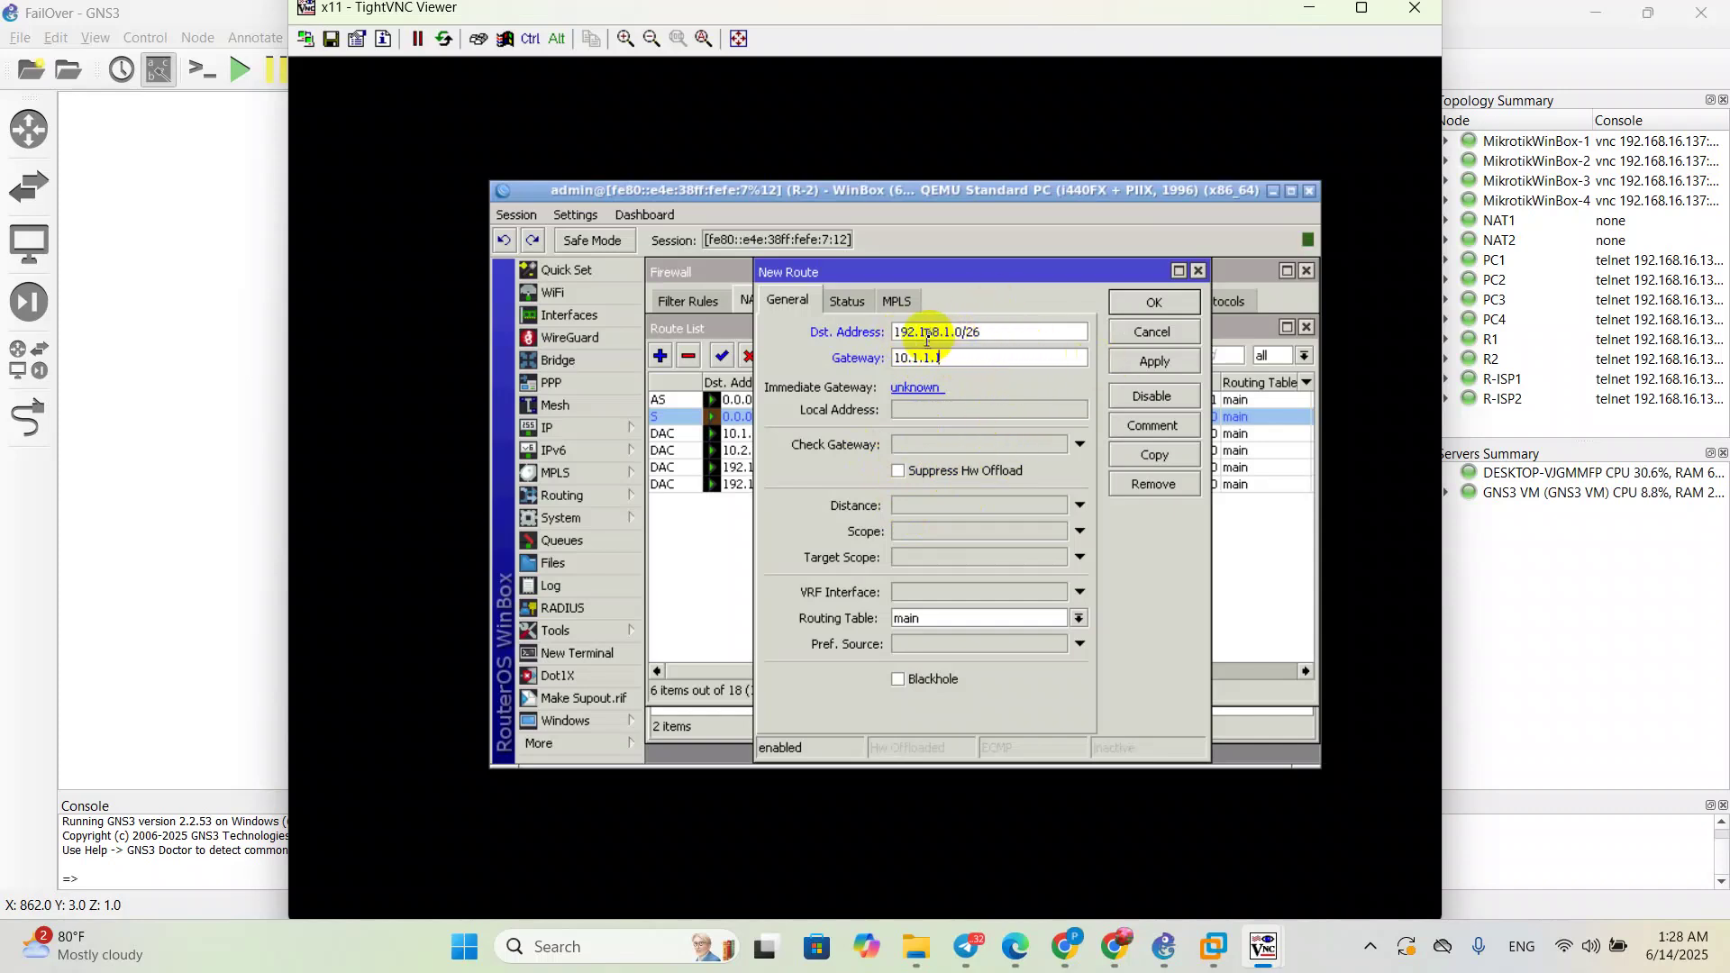
pyautogui.click(1155, 361)
pyautogui.click(1154, 302)
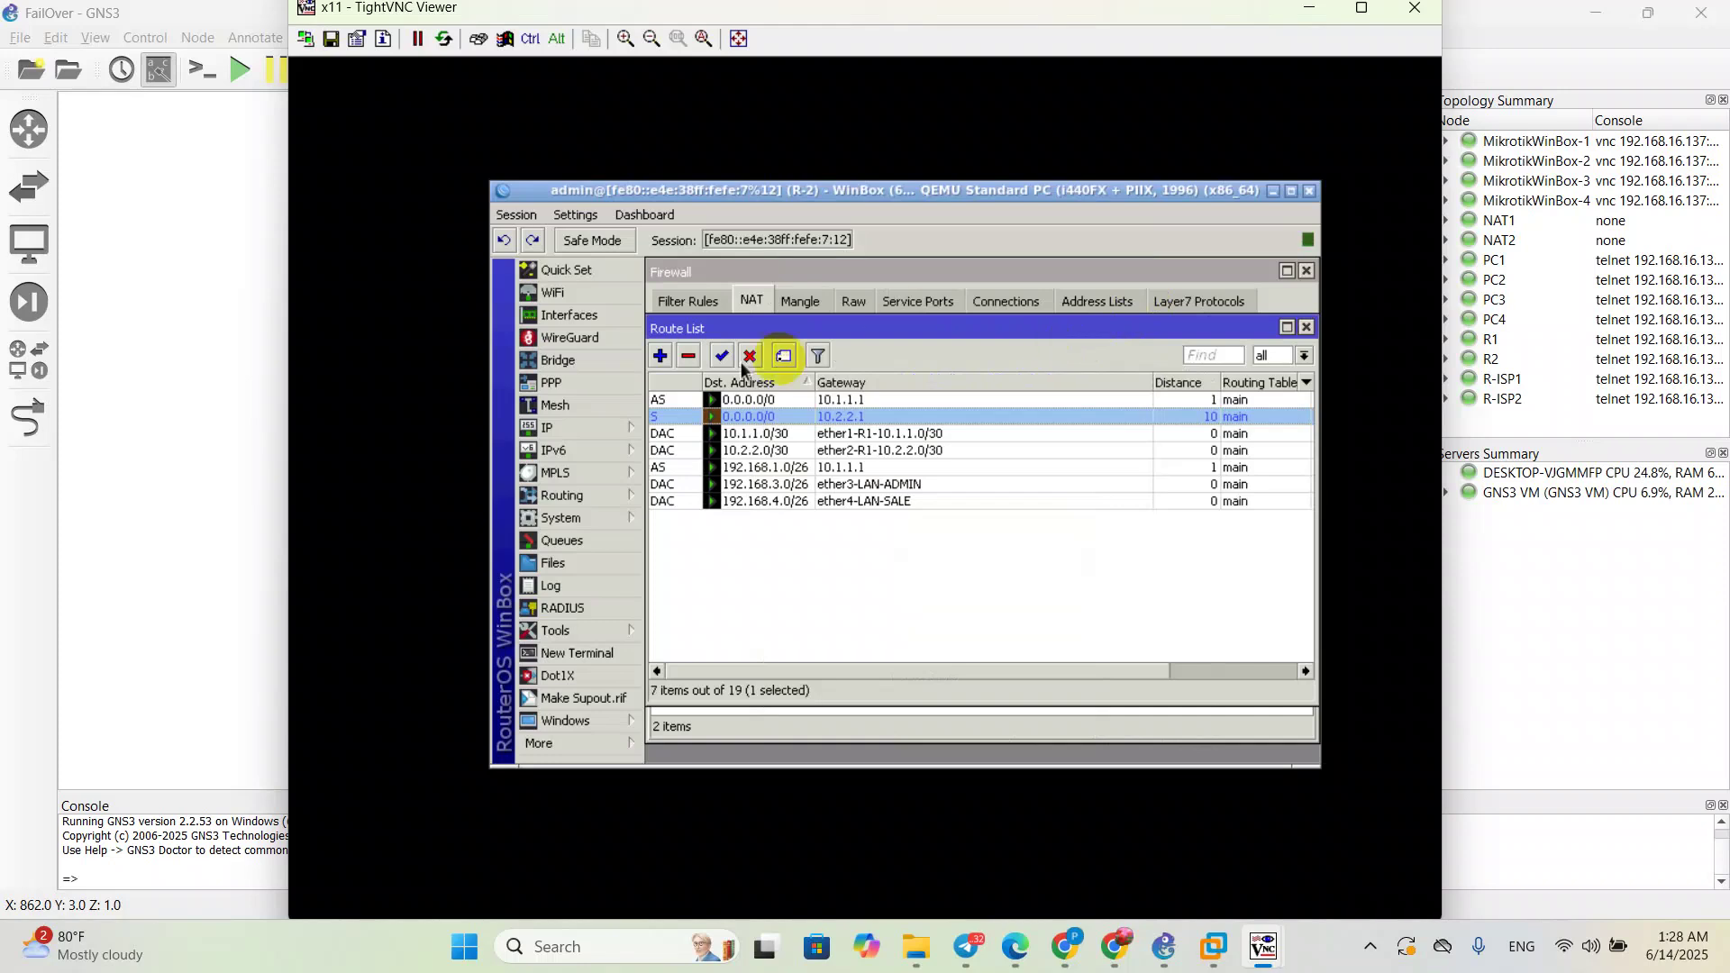
# Step: Add a backup static route on R-2 for destination 192.168.1.0/26 through gateway 10.2.2.1 with distance 10
pyautogui.click(660, 355)
pyautogui.write('1')
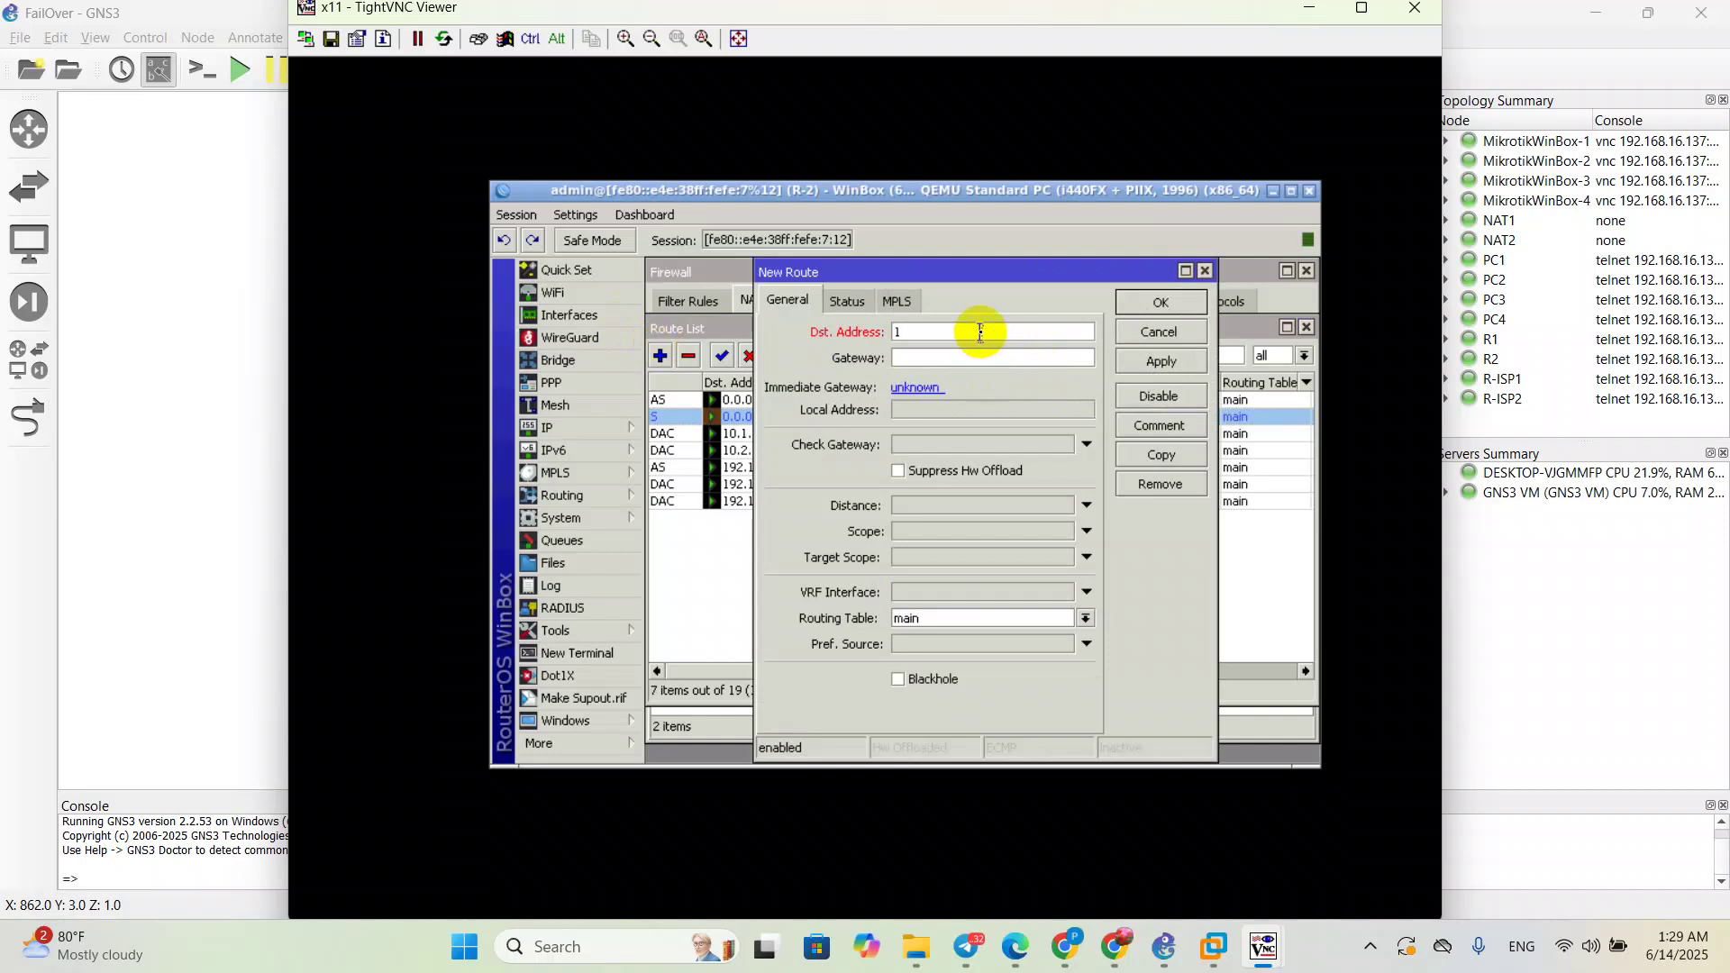
pyautogui.write('92.168.1.0/26')
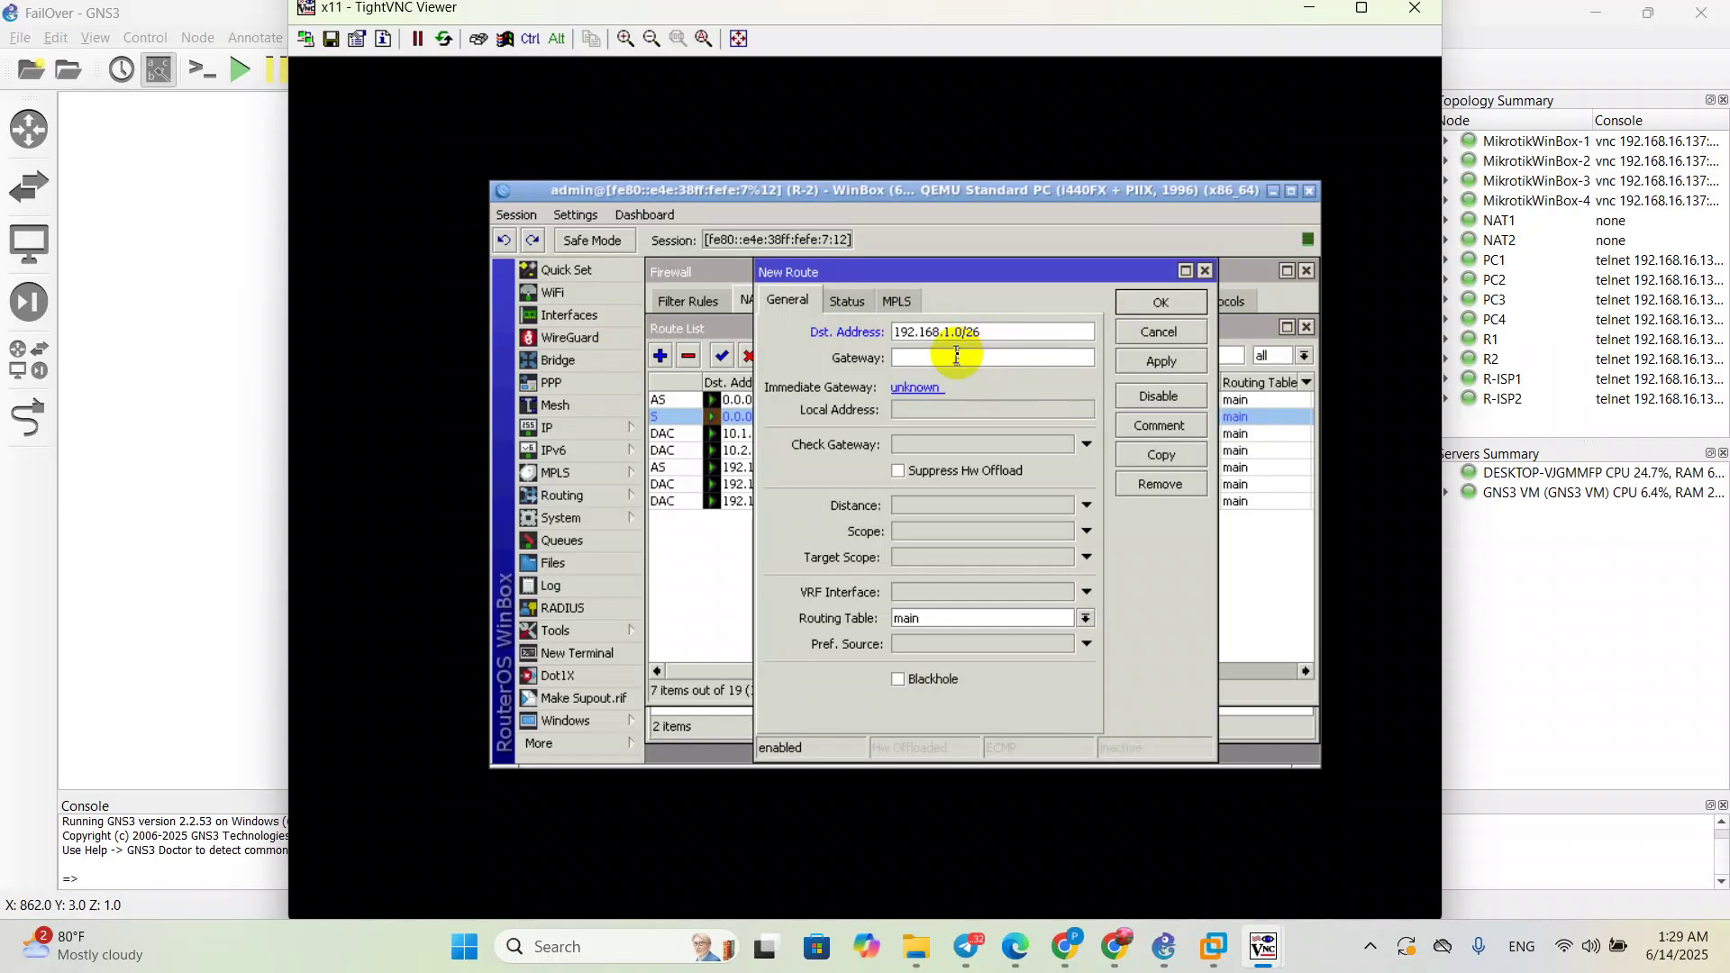
pyautogui.write('10.2.2.1')
pyautogui.click(926, 505)
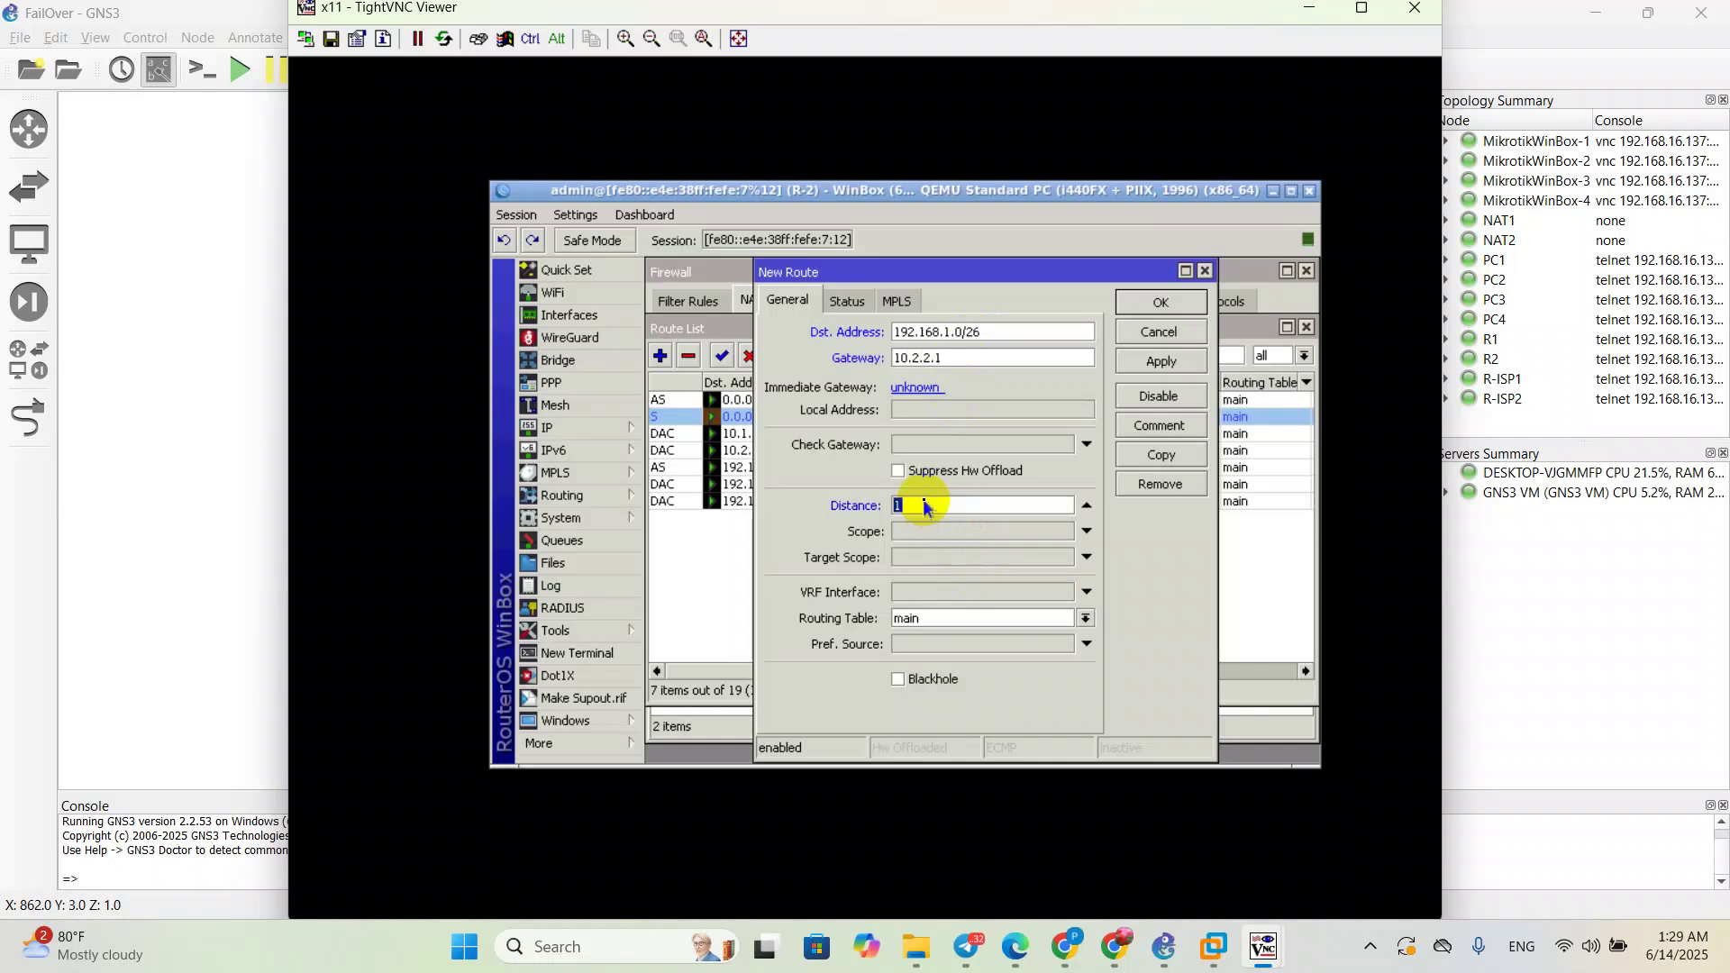
pyautogui.click(925, 505)
pyautogui.write('0')
pyautogui.click(1161, 360)
pyautogui.click(1161, 302)
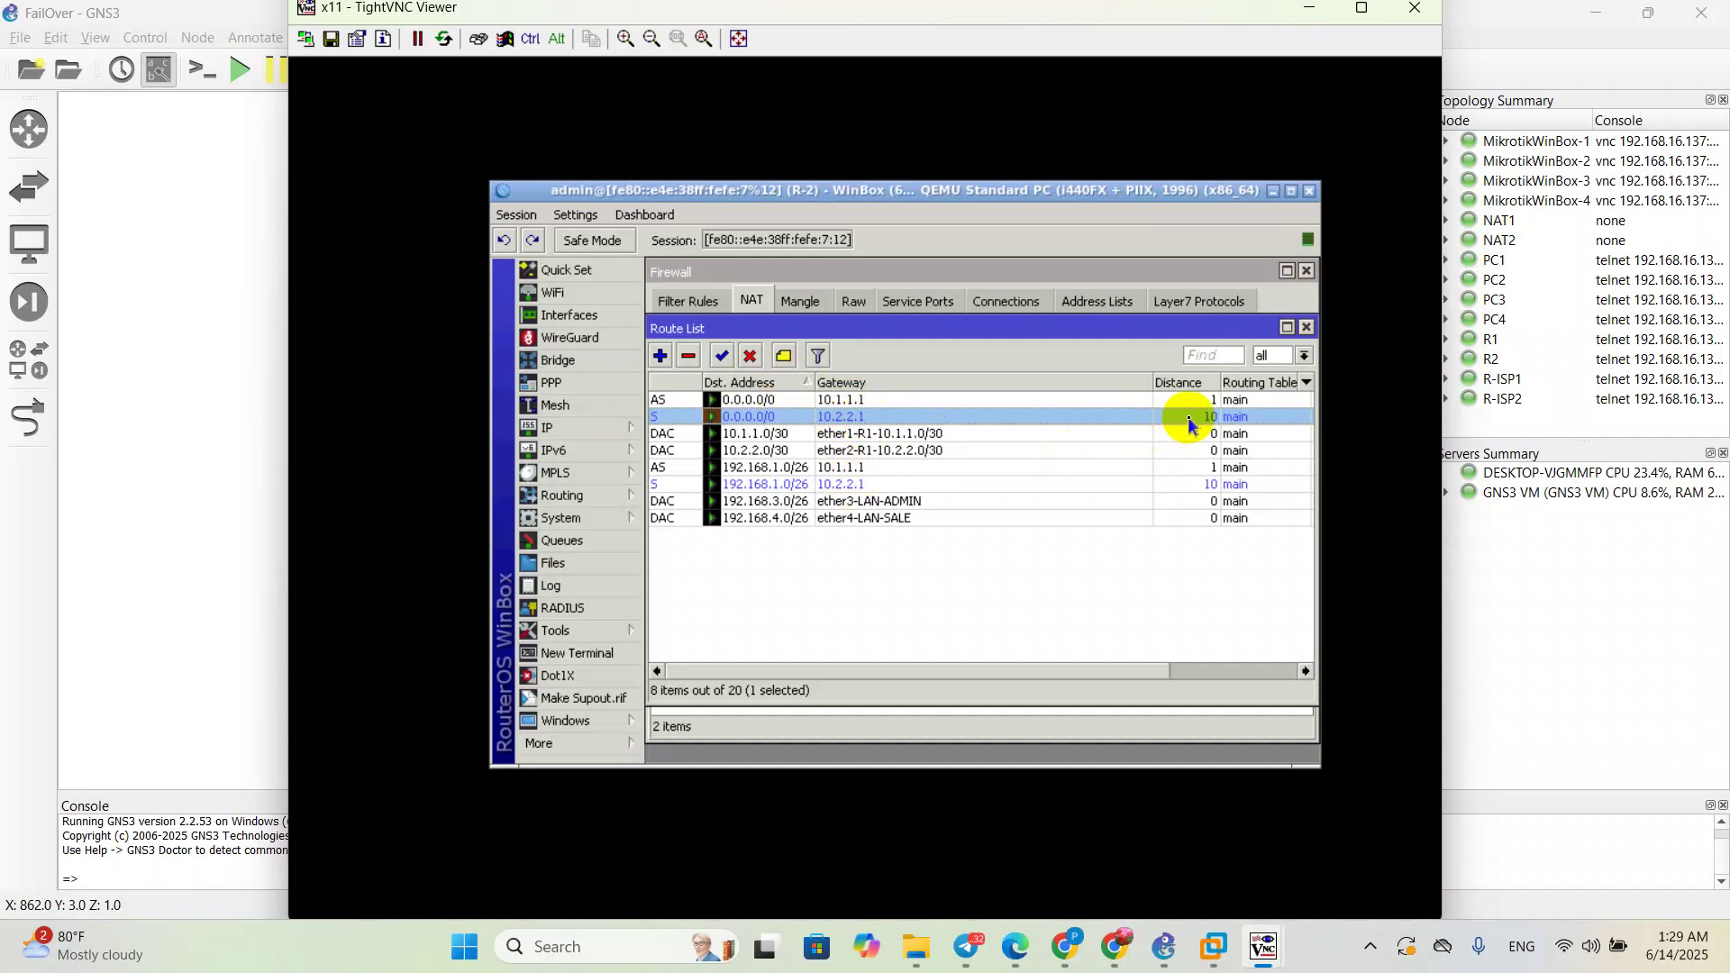
# Step: Add a static route on R-2 for destination 192.168.2.0/26 through gateway 10.1.1.1
pyautogui.click(660, 353)
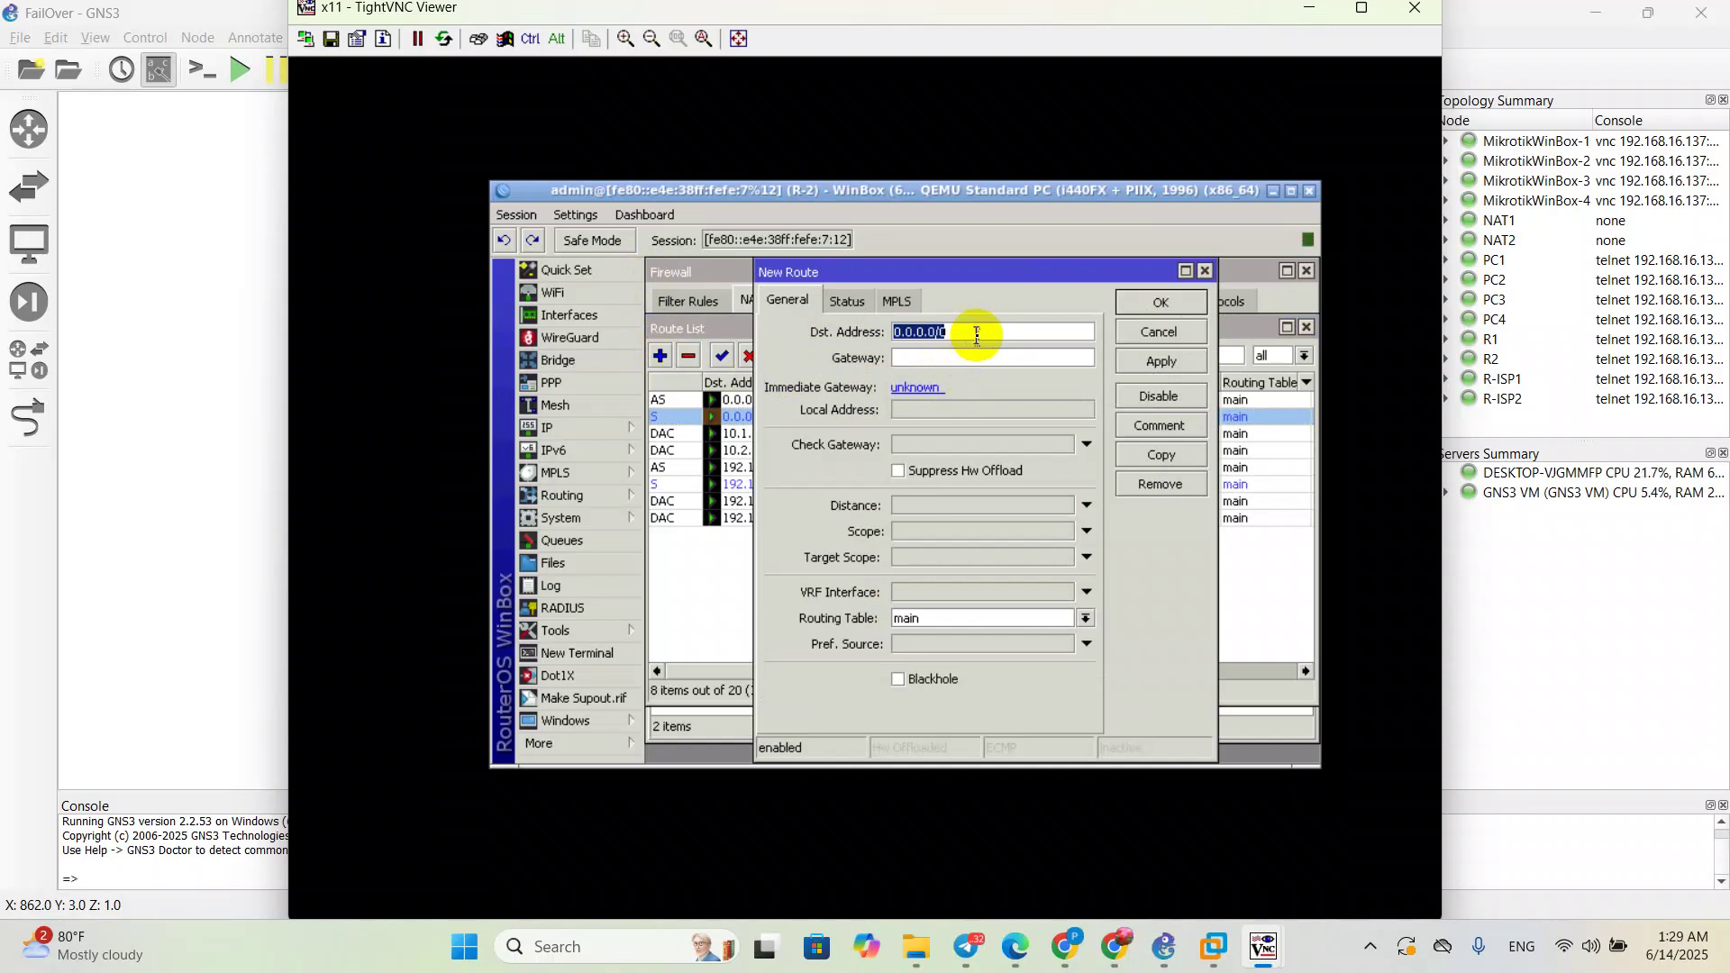
pyautogui.write('1')
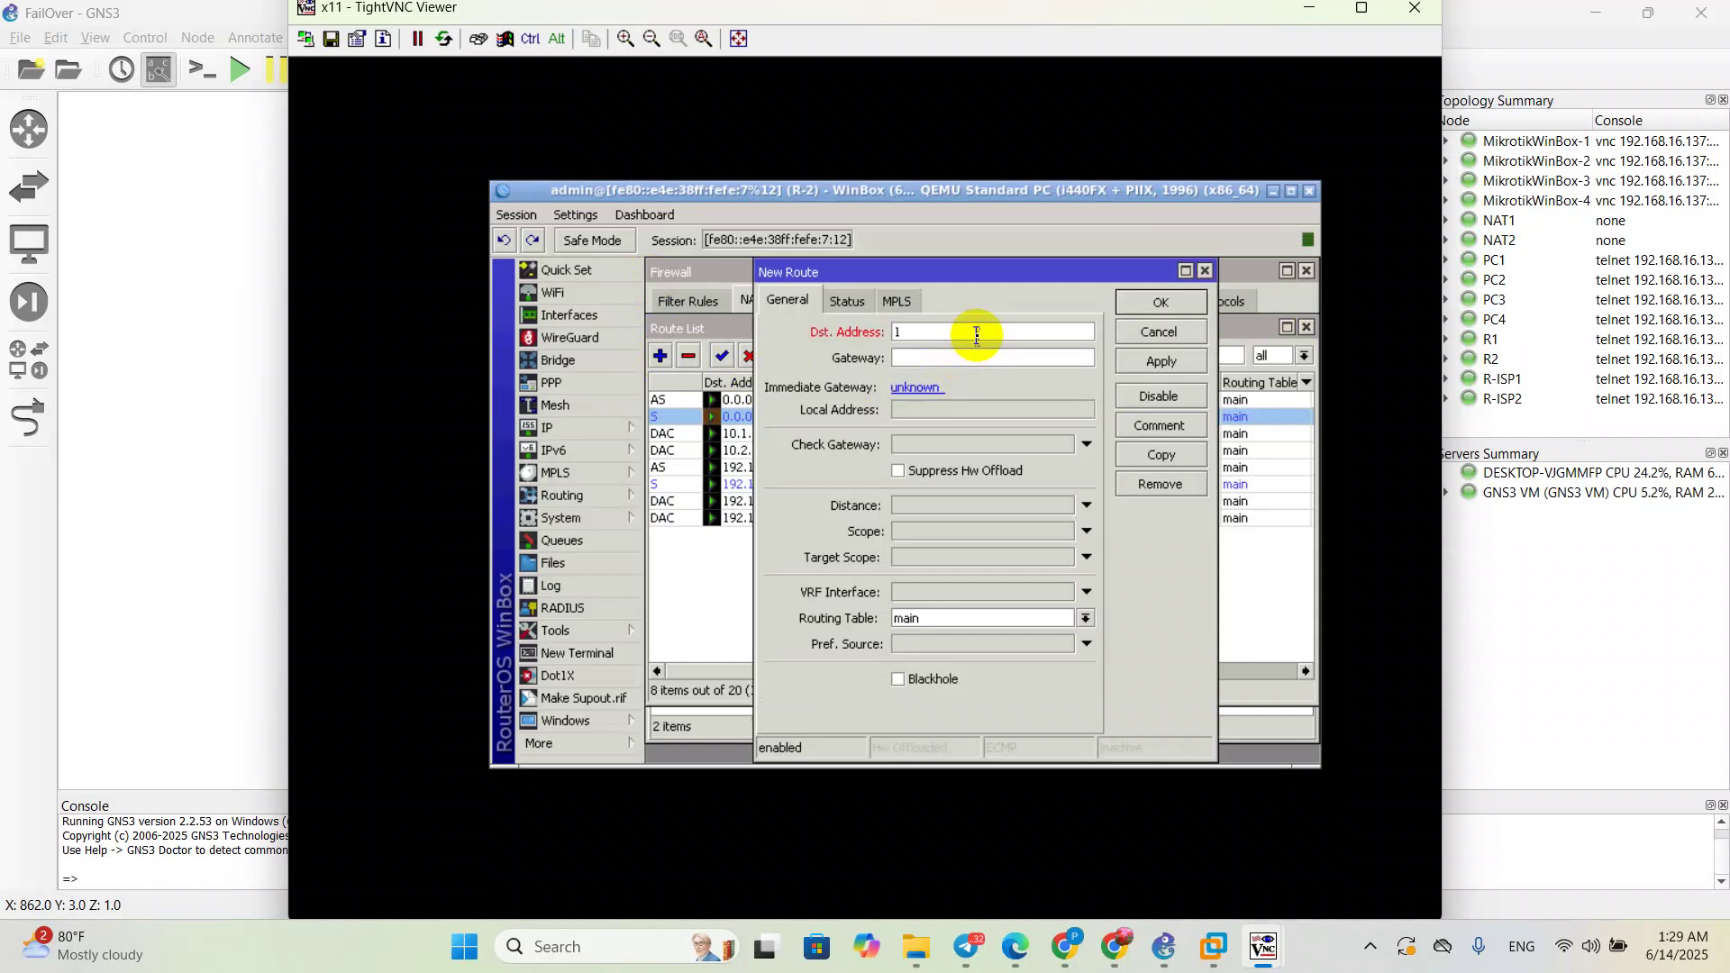
pyautogui.write('92.1628.2.0/26')
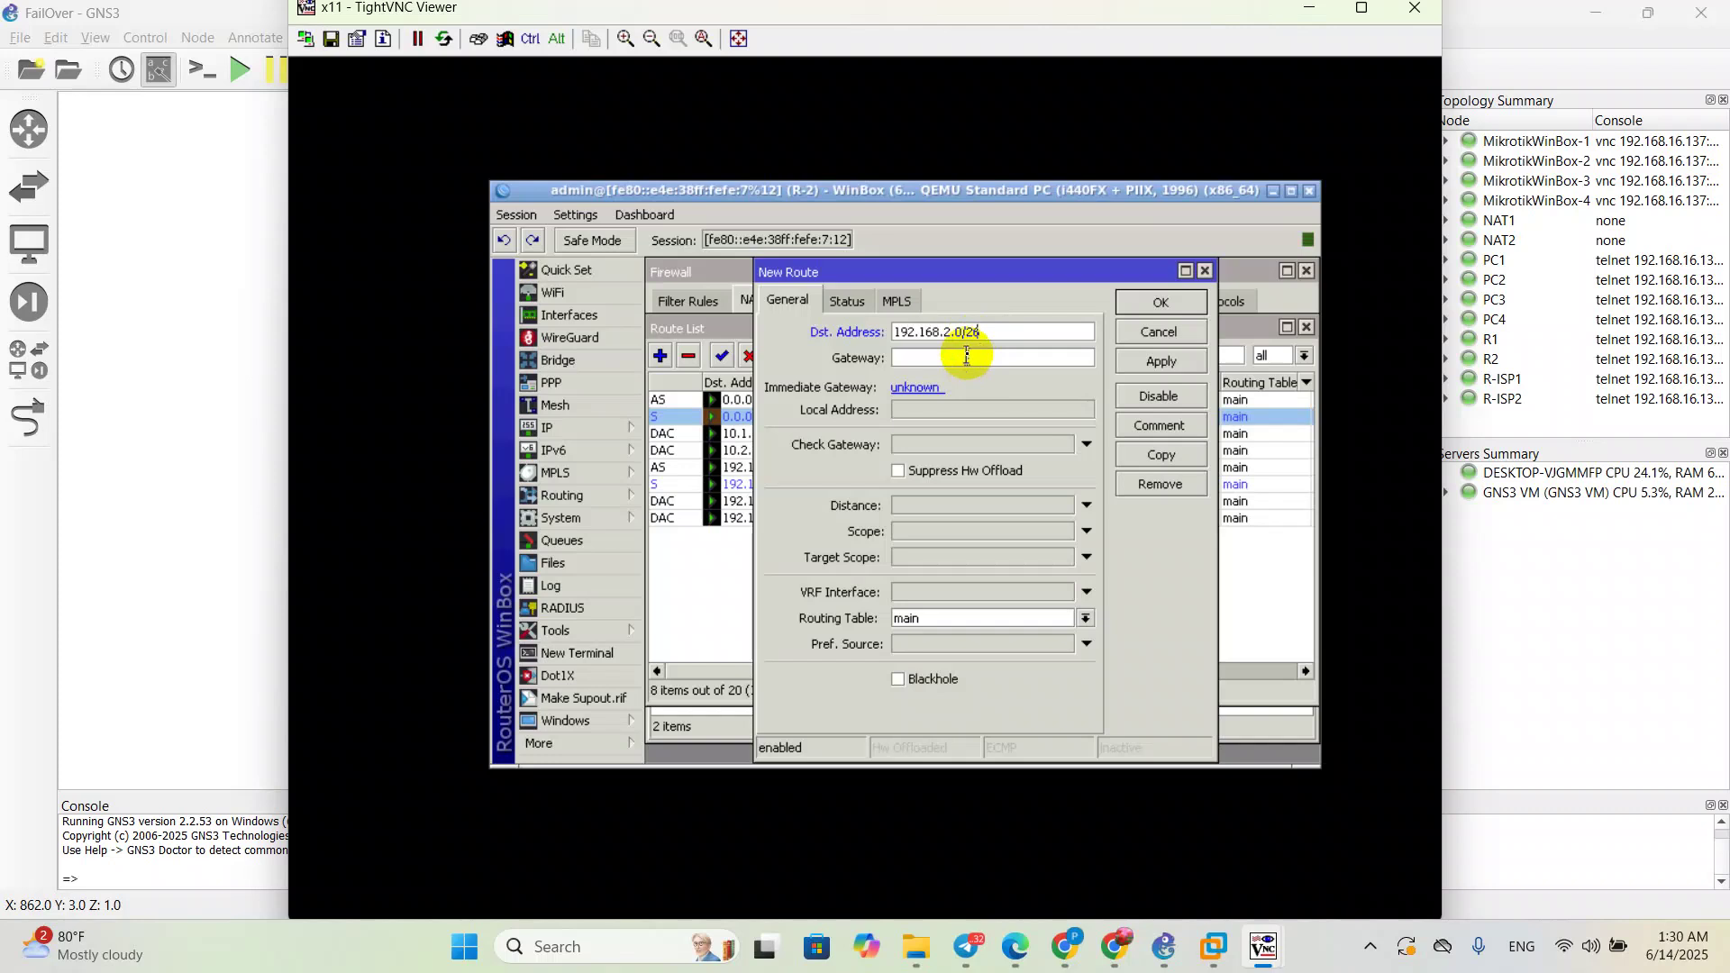
pyautogui.write('10.1.1.1')
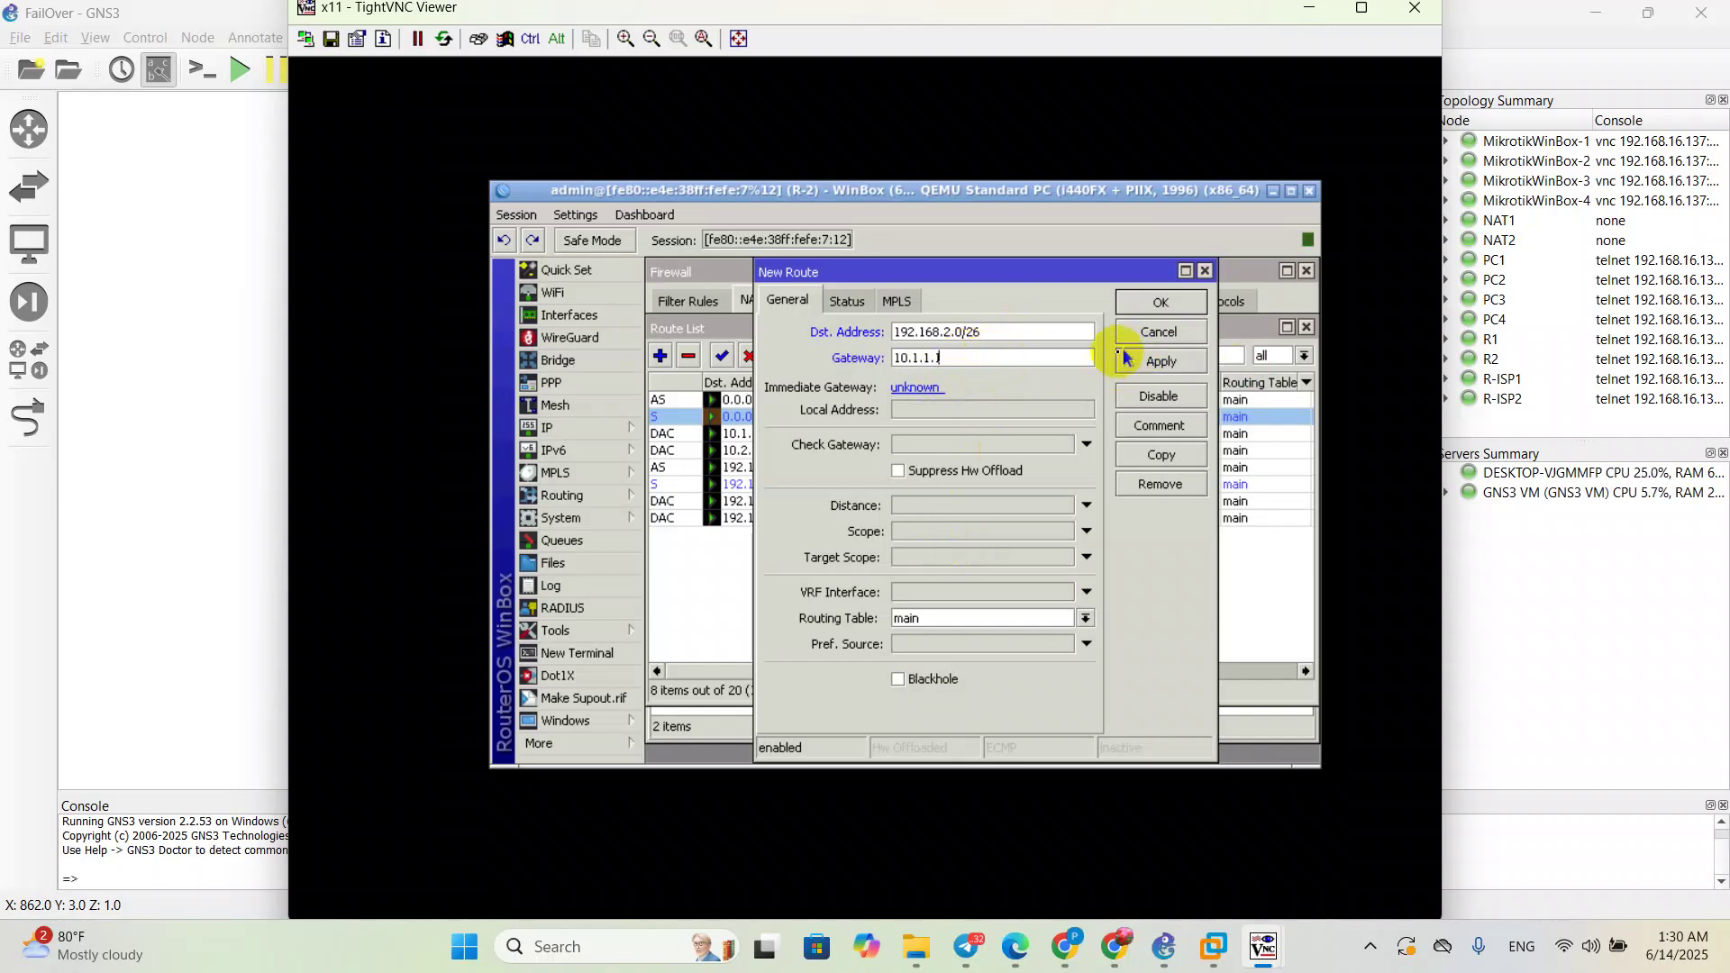
pyautogui.click(1161, 362)
pyautogui.click(1160, 303)
# Step: Add a backup static route on R-2 for destination 192.168.2.0/26 through gateway 10.2.2.1 with distance 10
pyautogui.click(660, 355)
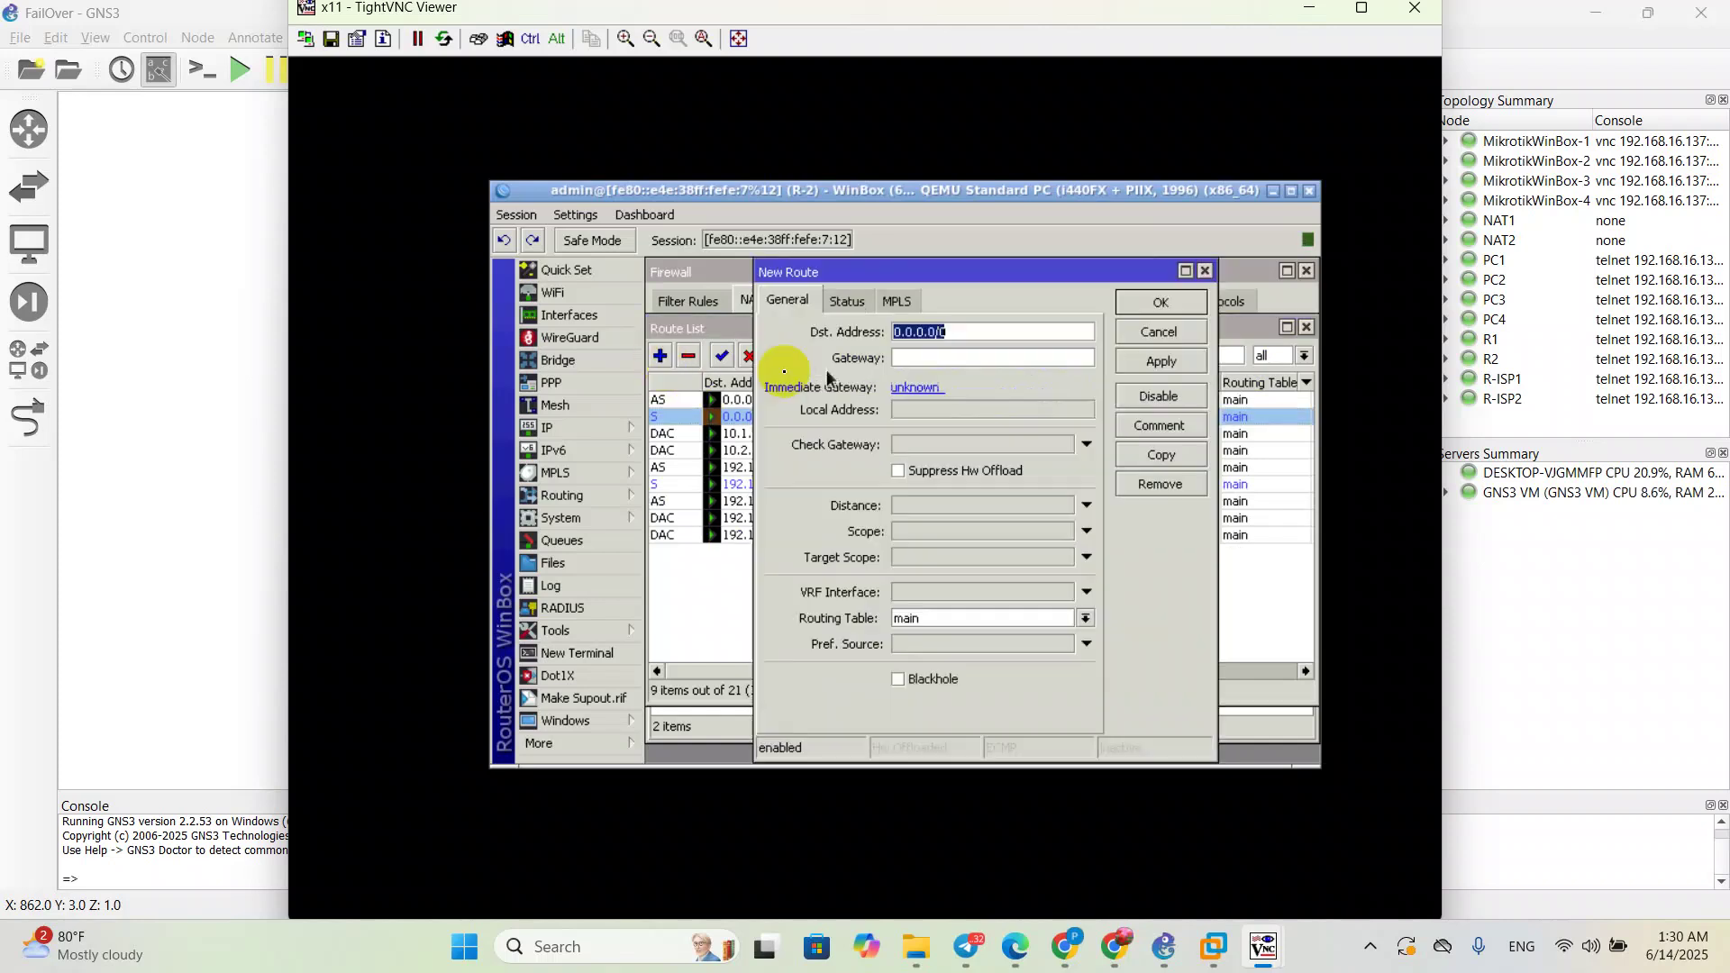
pyautogui.write('1')
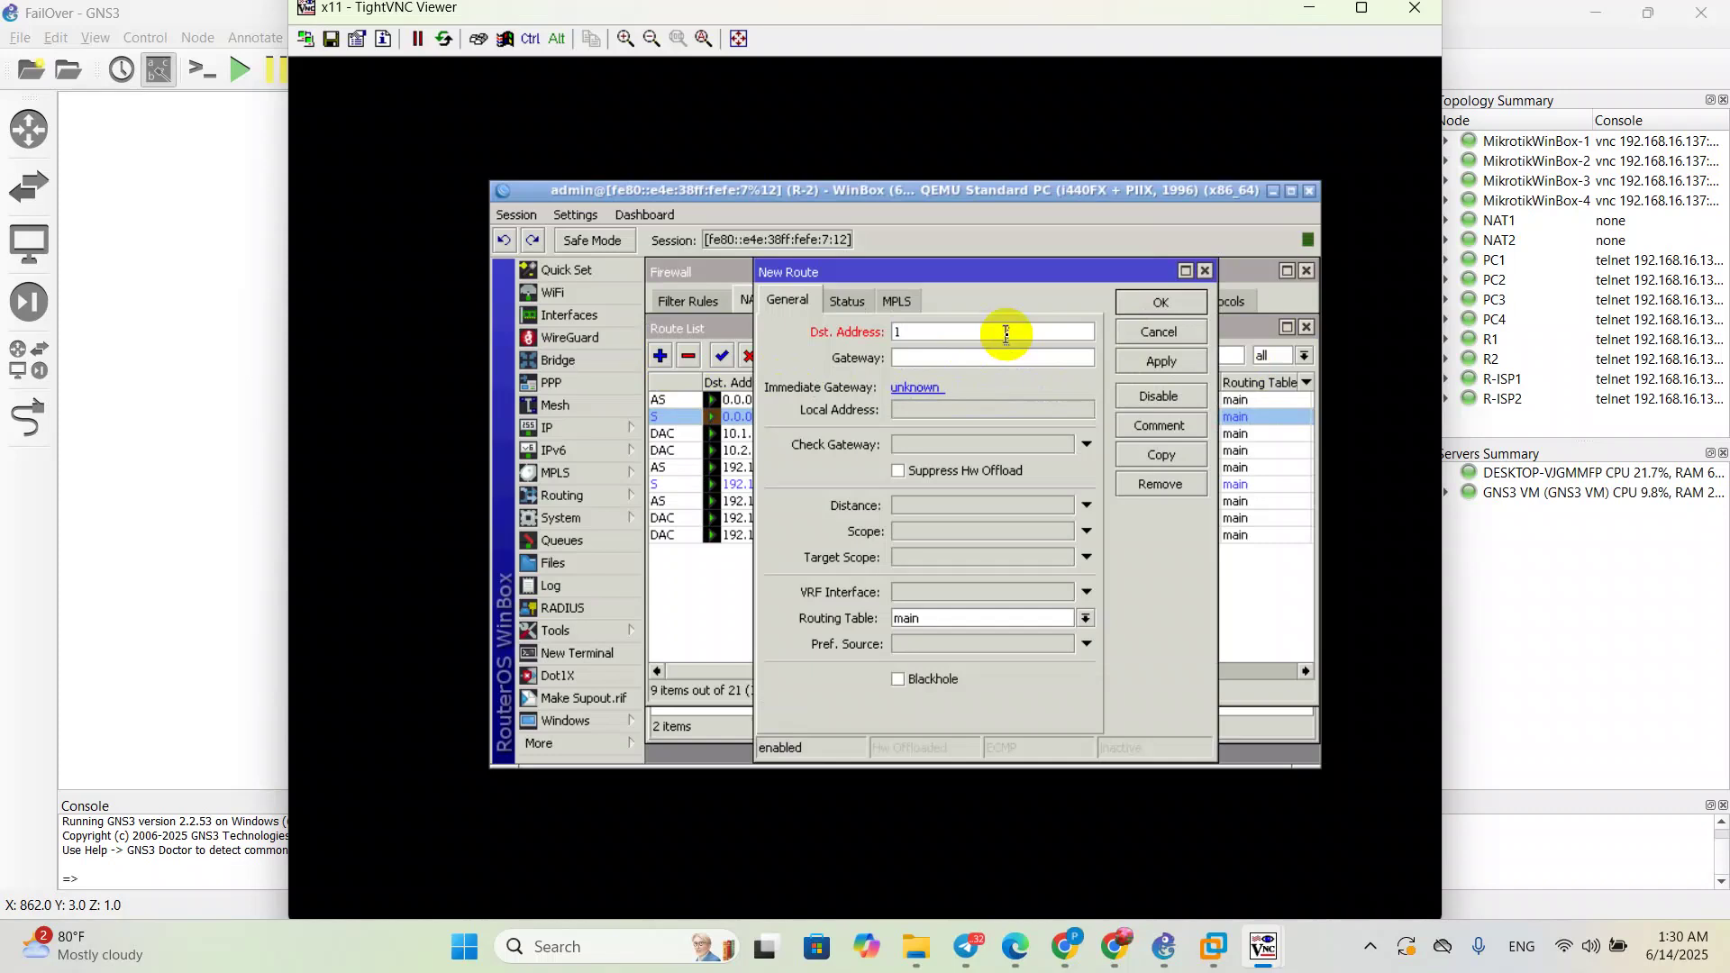
pyautogui.write('92.168.2.0/26')
pyautogui.click(945, 358)
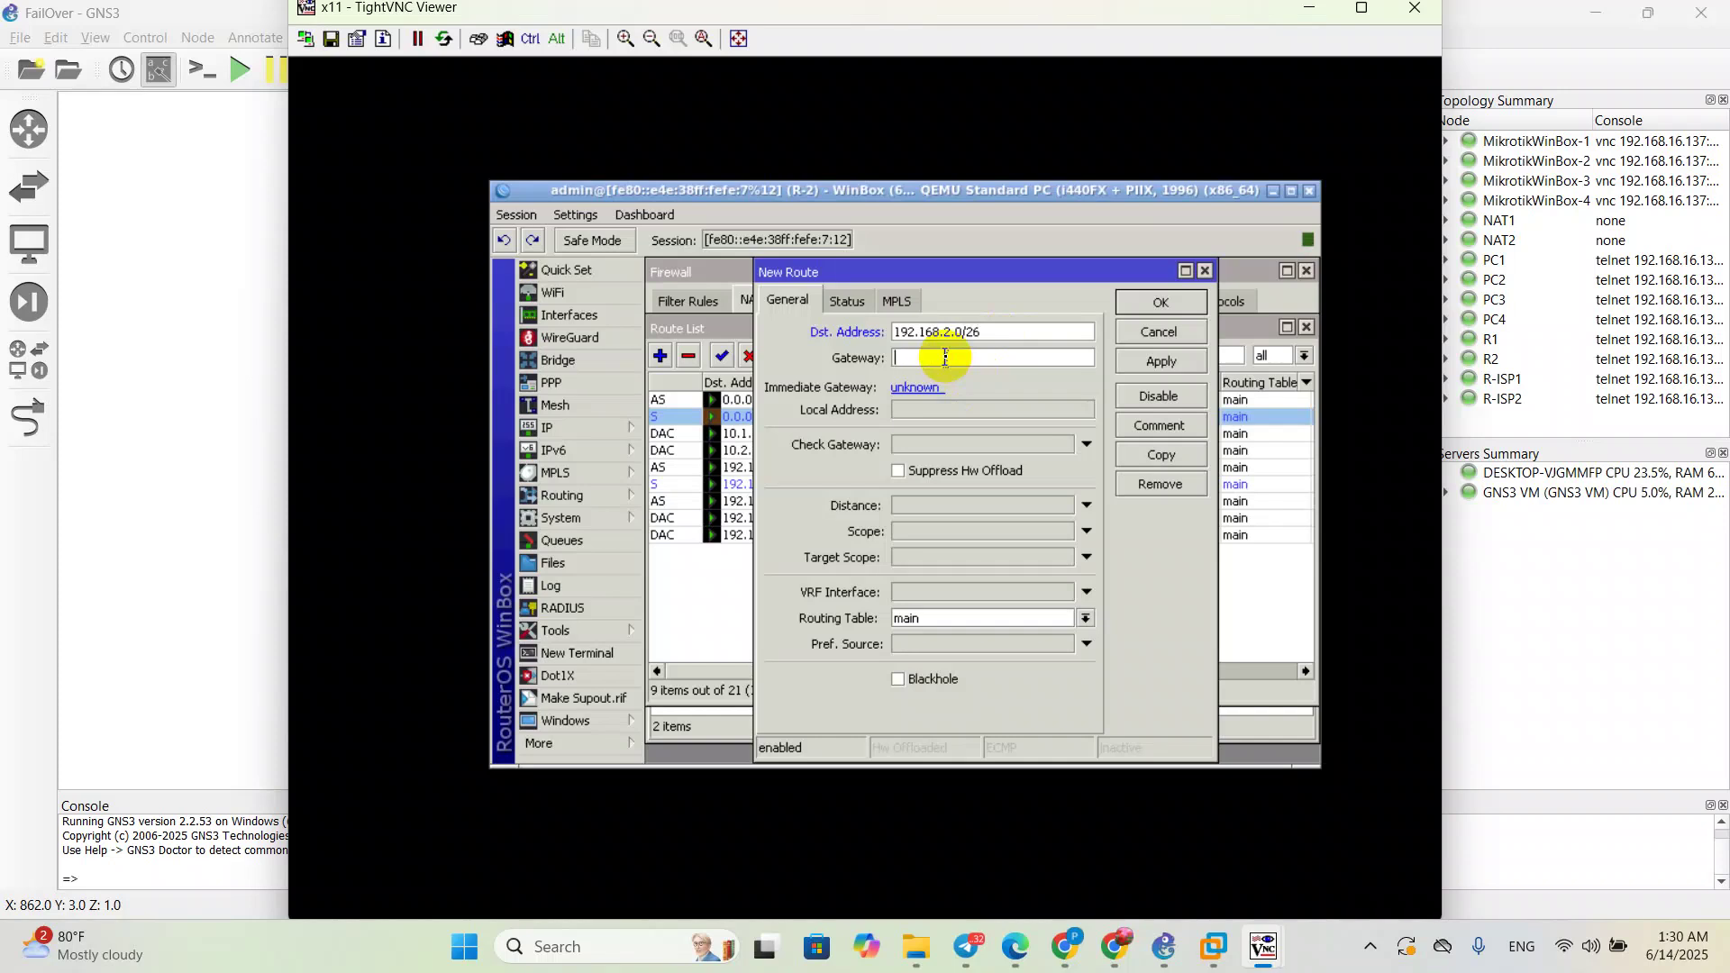
pyautogui.write('10.2.2.1')
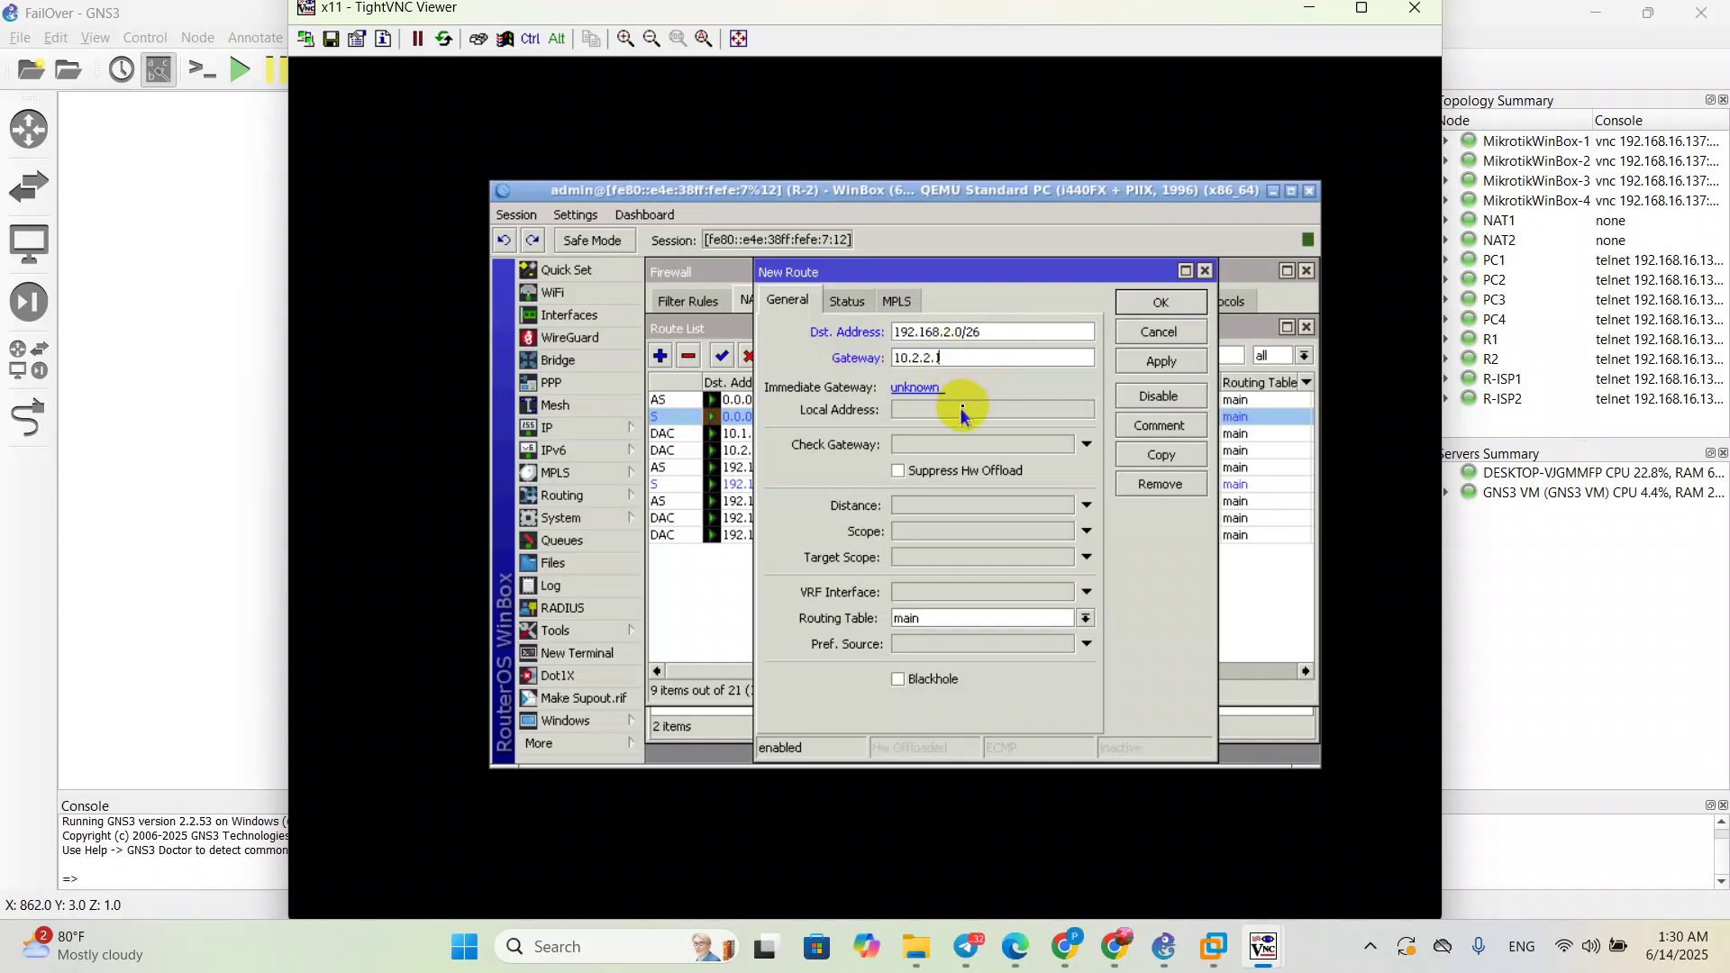
pyautogui.click(941, 506)
pyautogui.write('10')
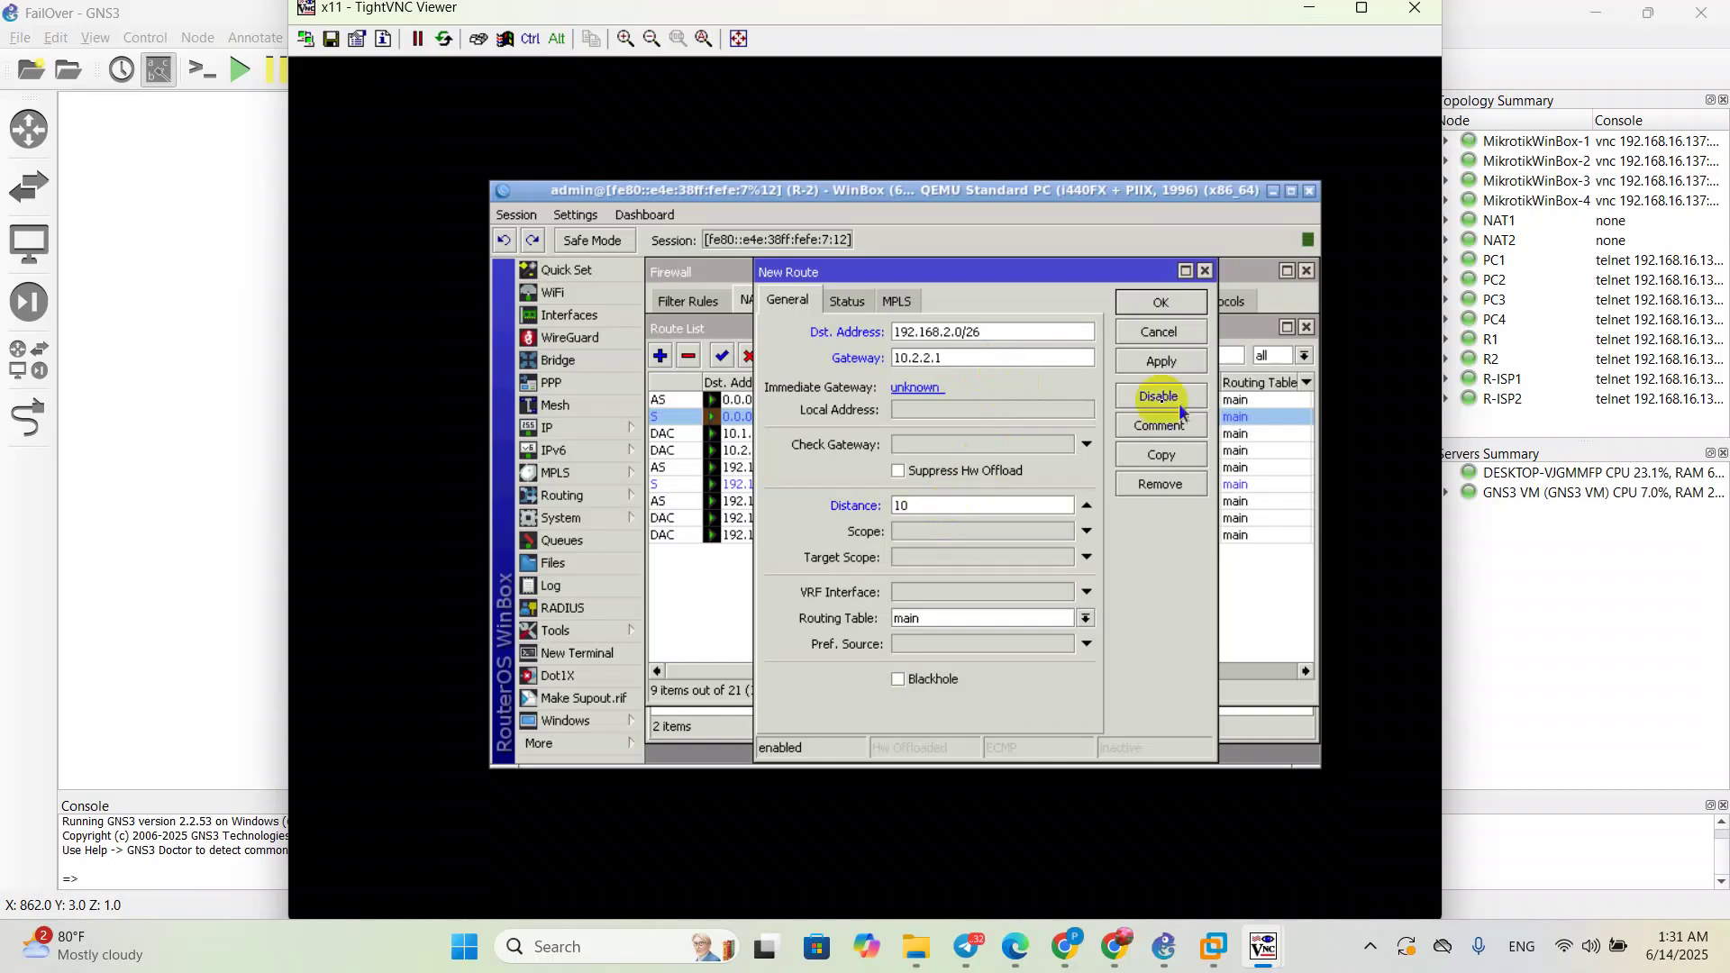
pyautogui.click(1161, 365)
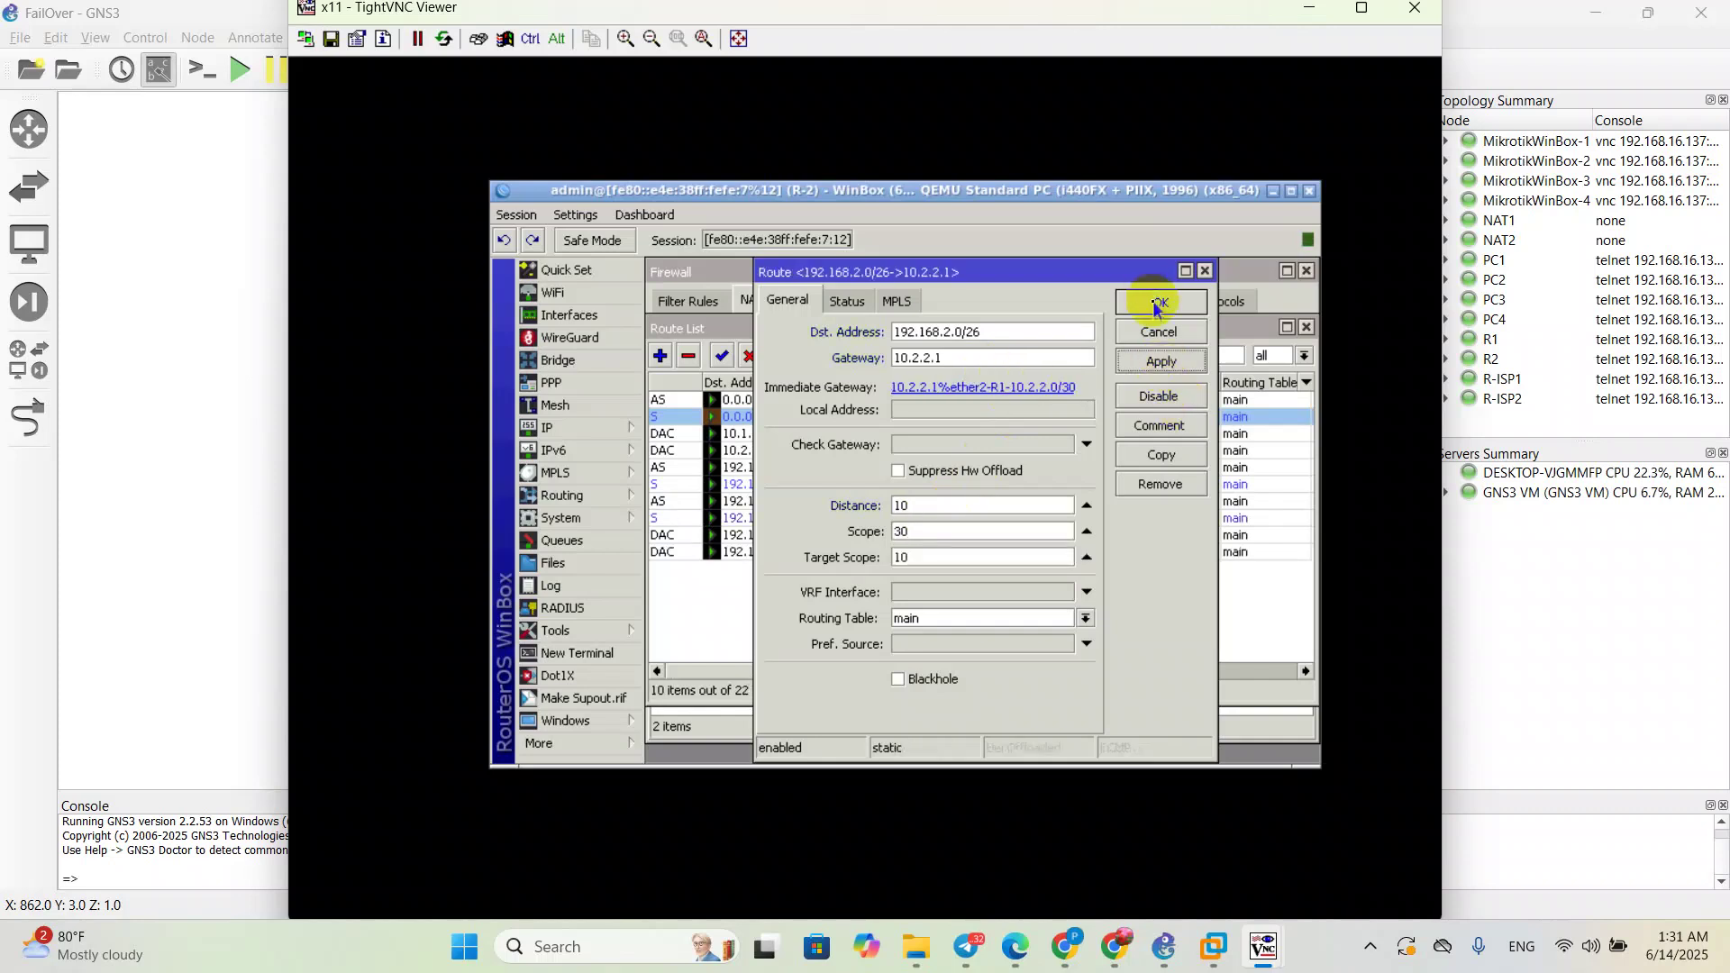
pyautogui.click(1155, 306)
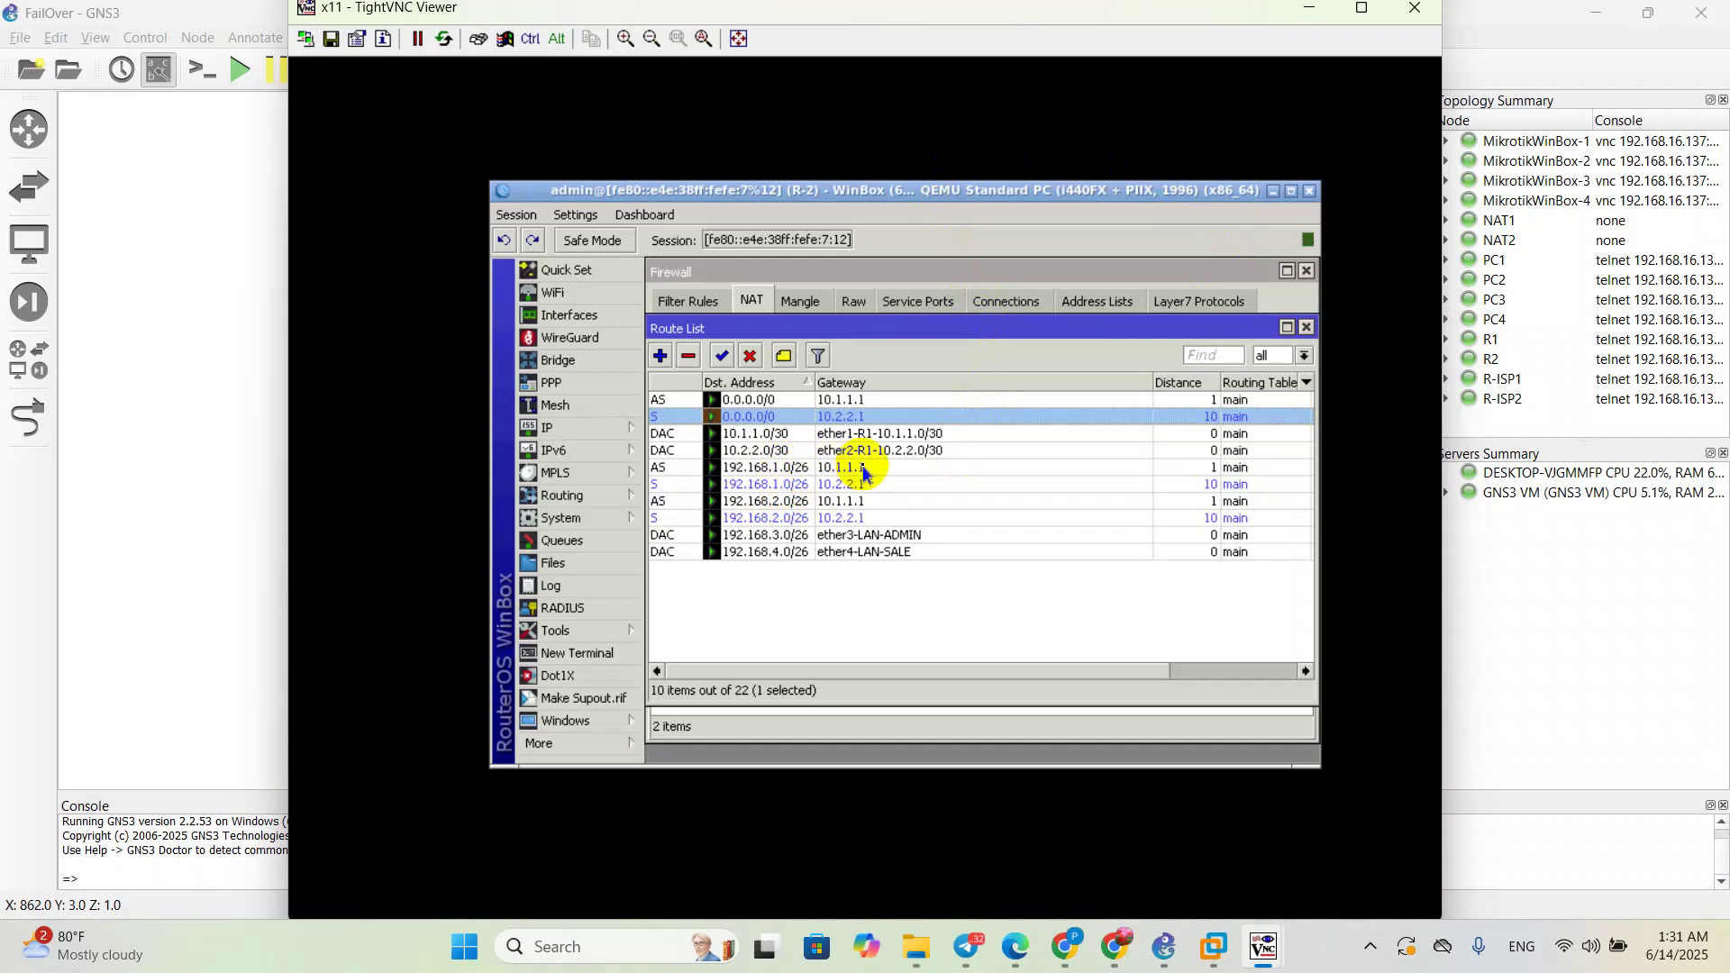
# Step: Return to the GNS3 topology and open the console of PC1 on LAN-IT
pyautogui.click(1398, 701)
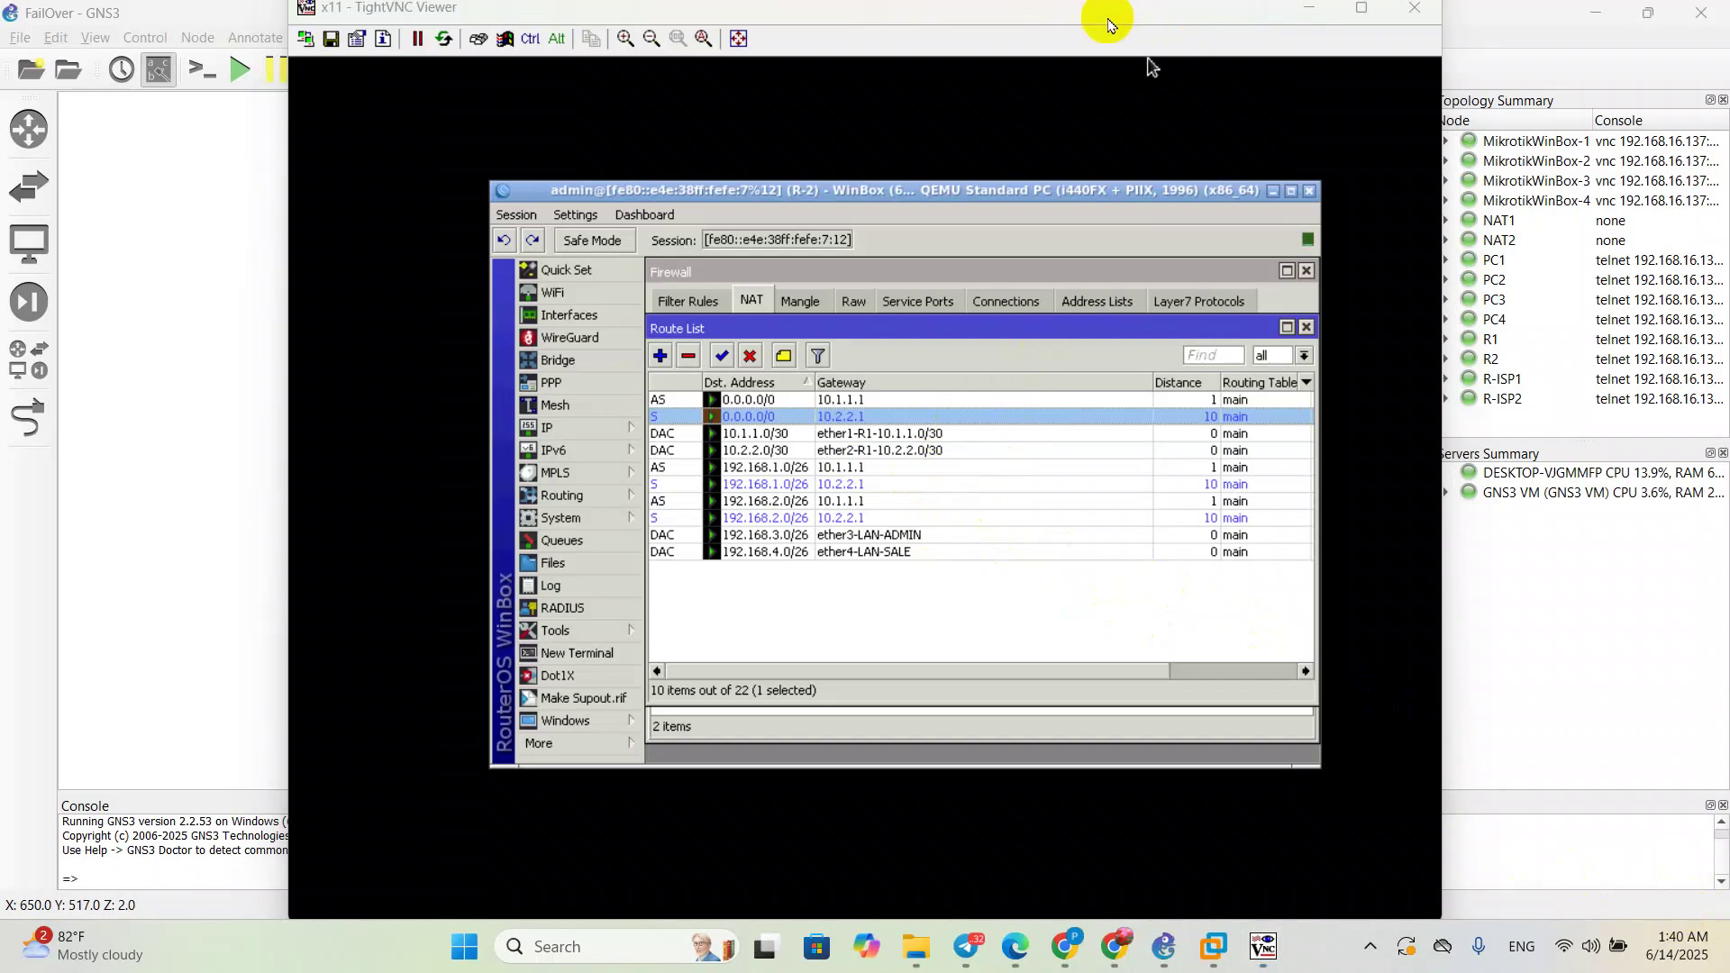
pyautogui.moveTo(1109, 20); pyautogui.dragTo(1106, 60)
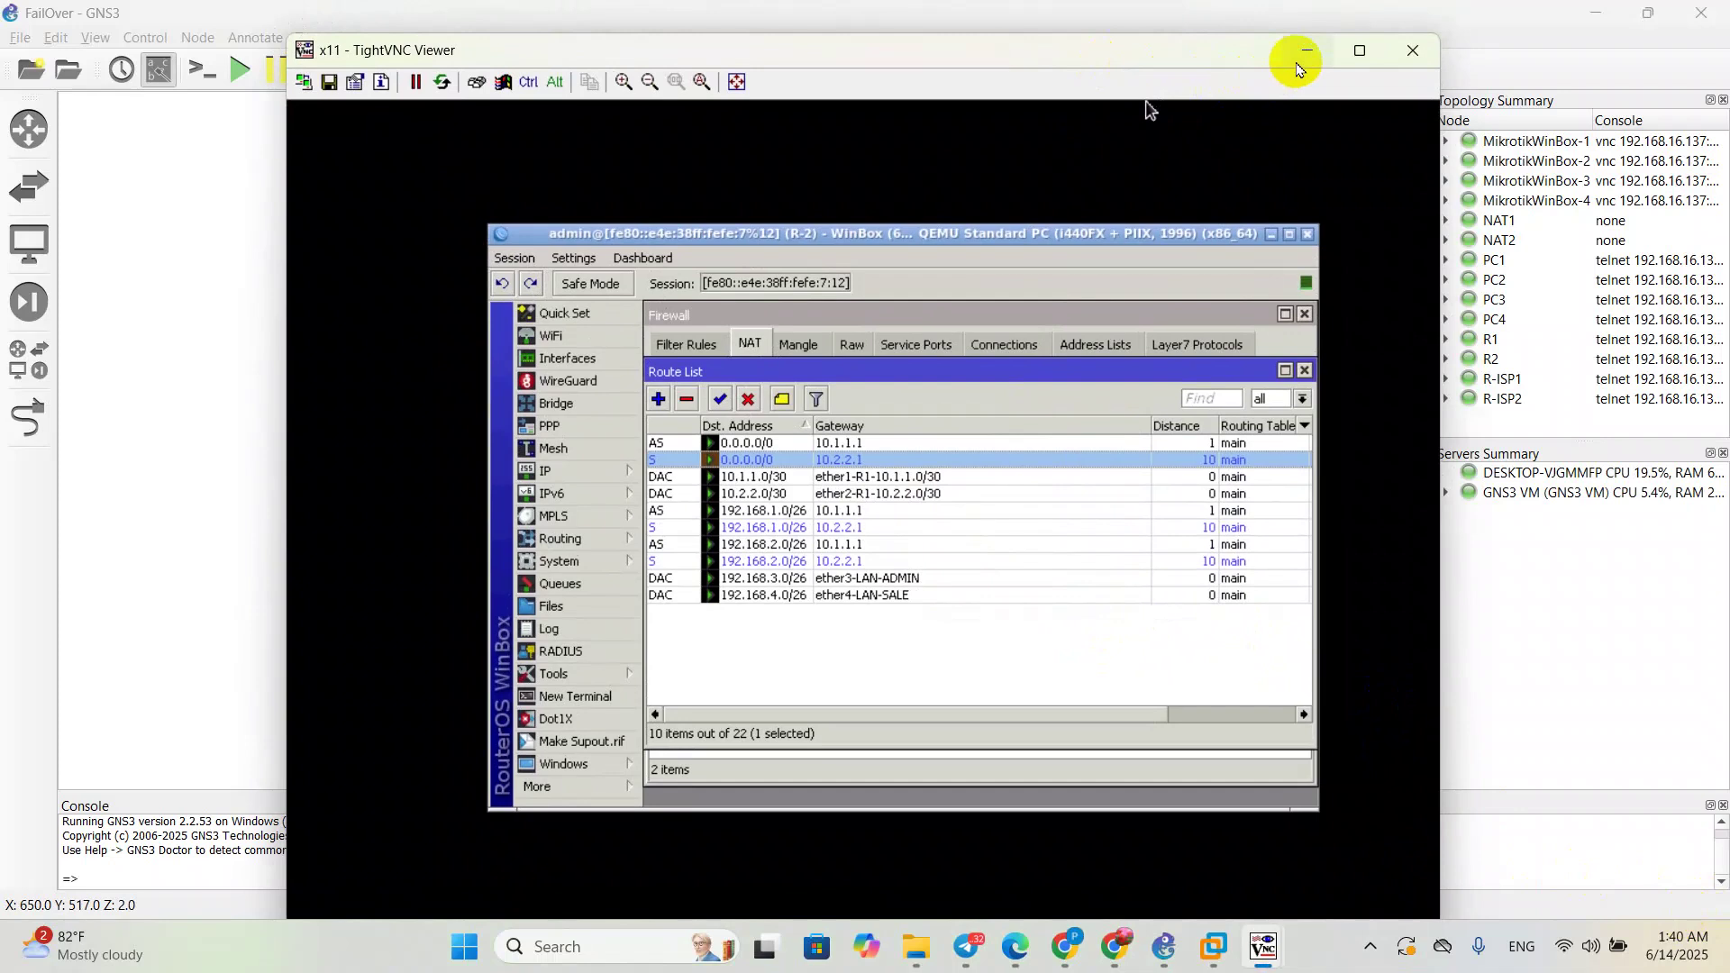
pyautogui.click(234, 326)
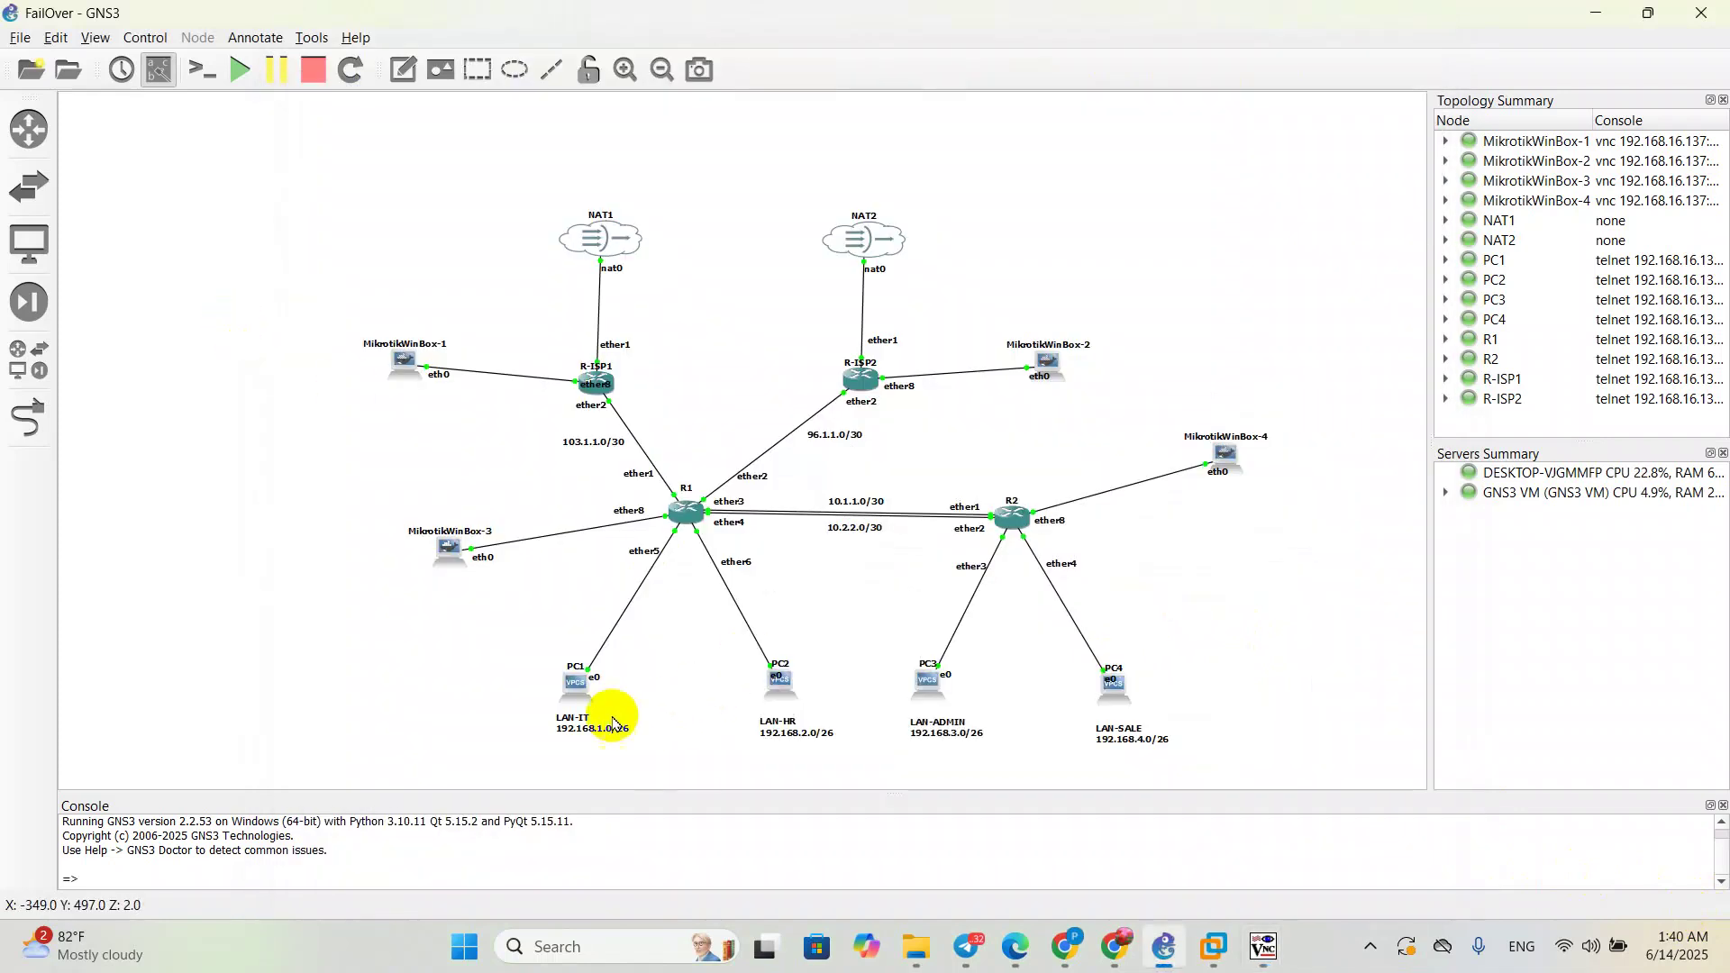
pyautogui.click(573, 692)
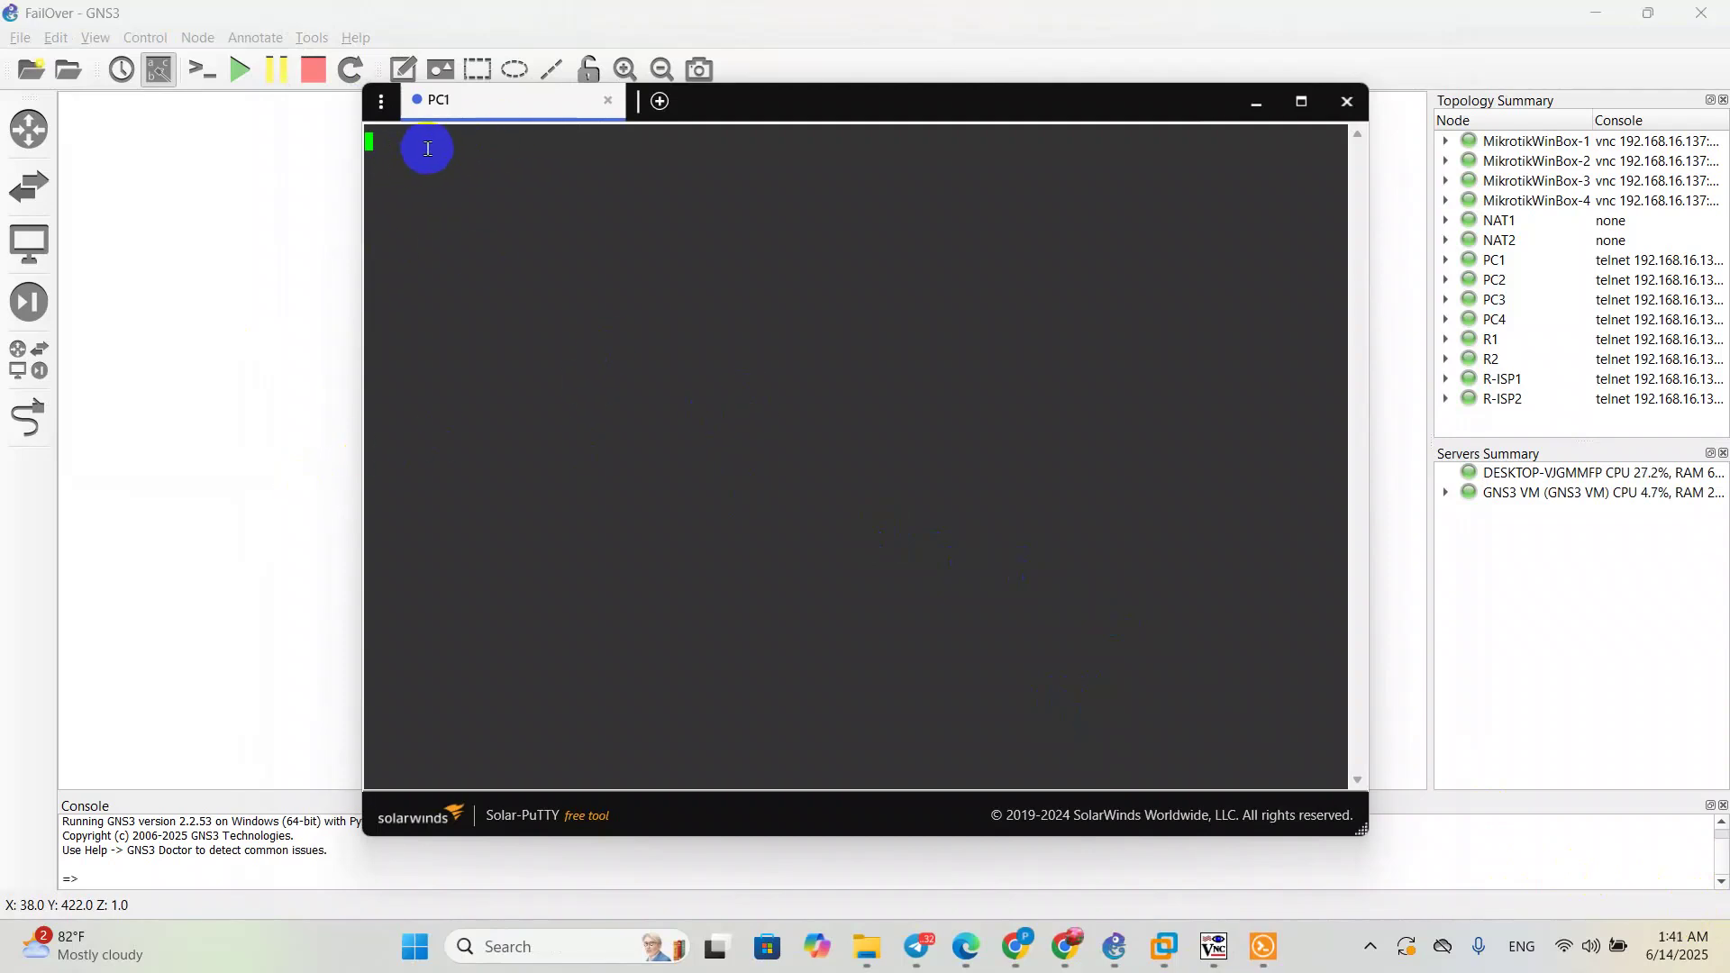
# Step: Open the consoles of PC2, PC3 and PC4 from the topology and bring the Solar-PuTTY window forward
pyautogui.click(275, 448)
pyautogui.click(777, 706)
pyautogui.click(928, 685)
pyautogui.click(1265, 946)
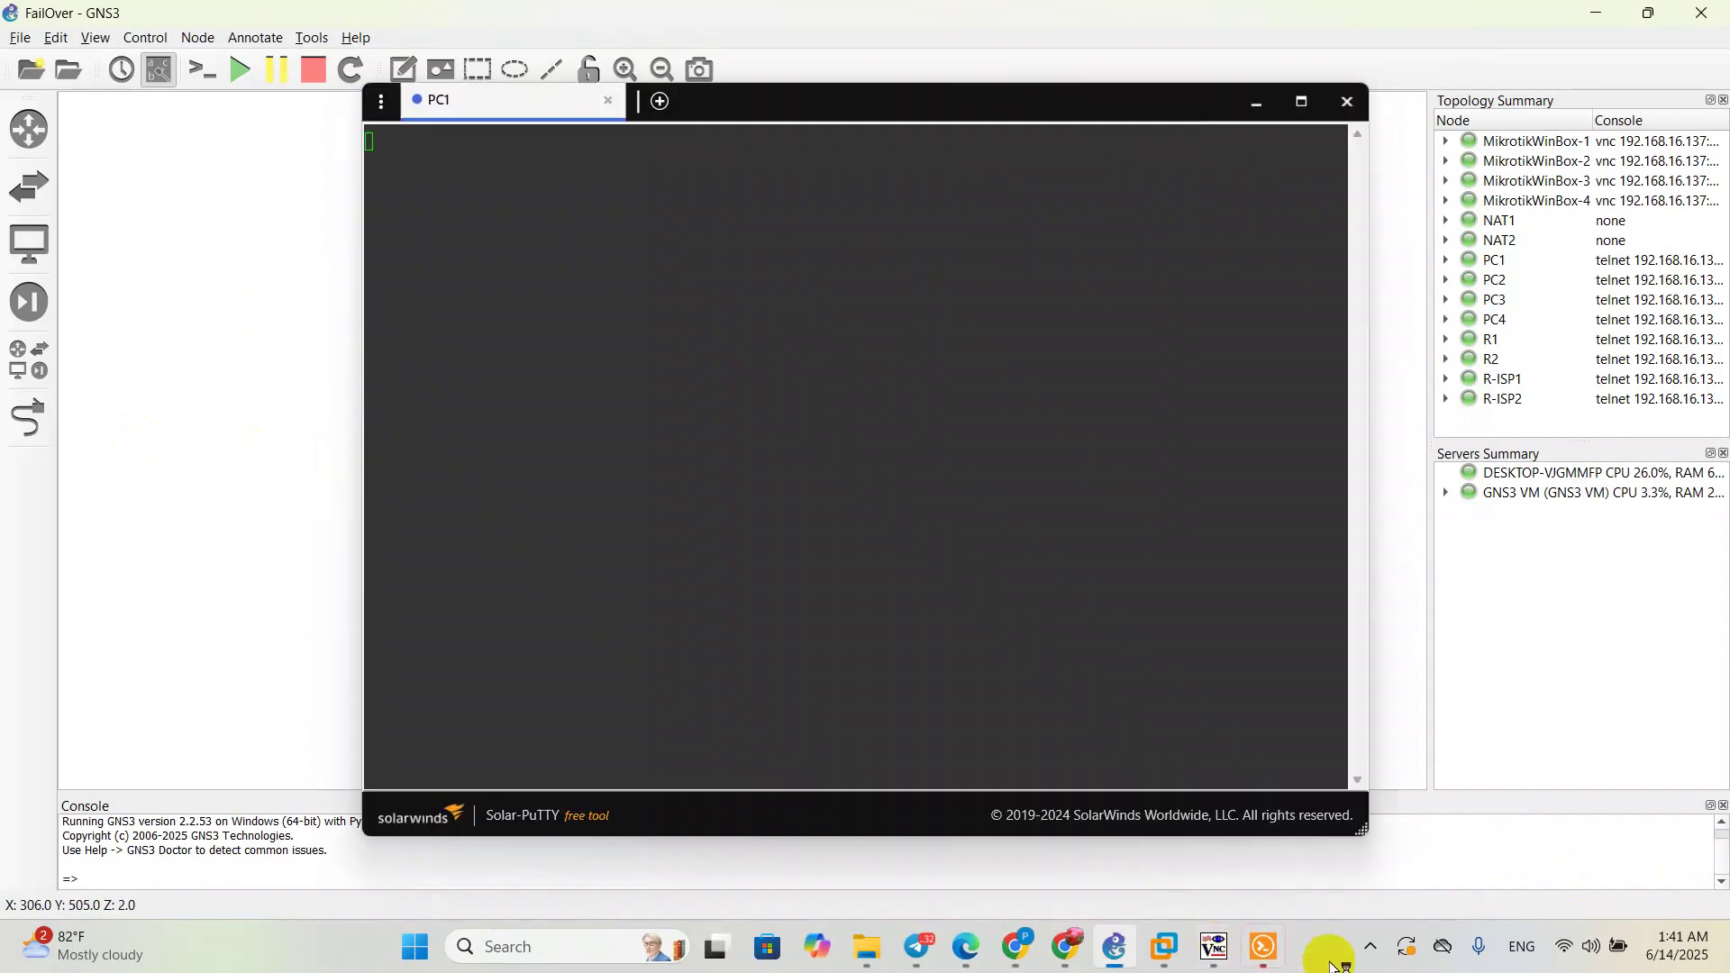
pyautogui.click(1280, 951)
pyautogui.doubleClick(928, 687)
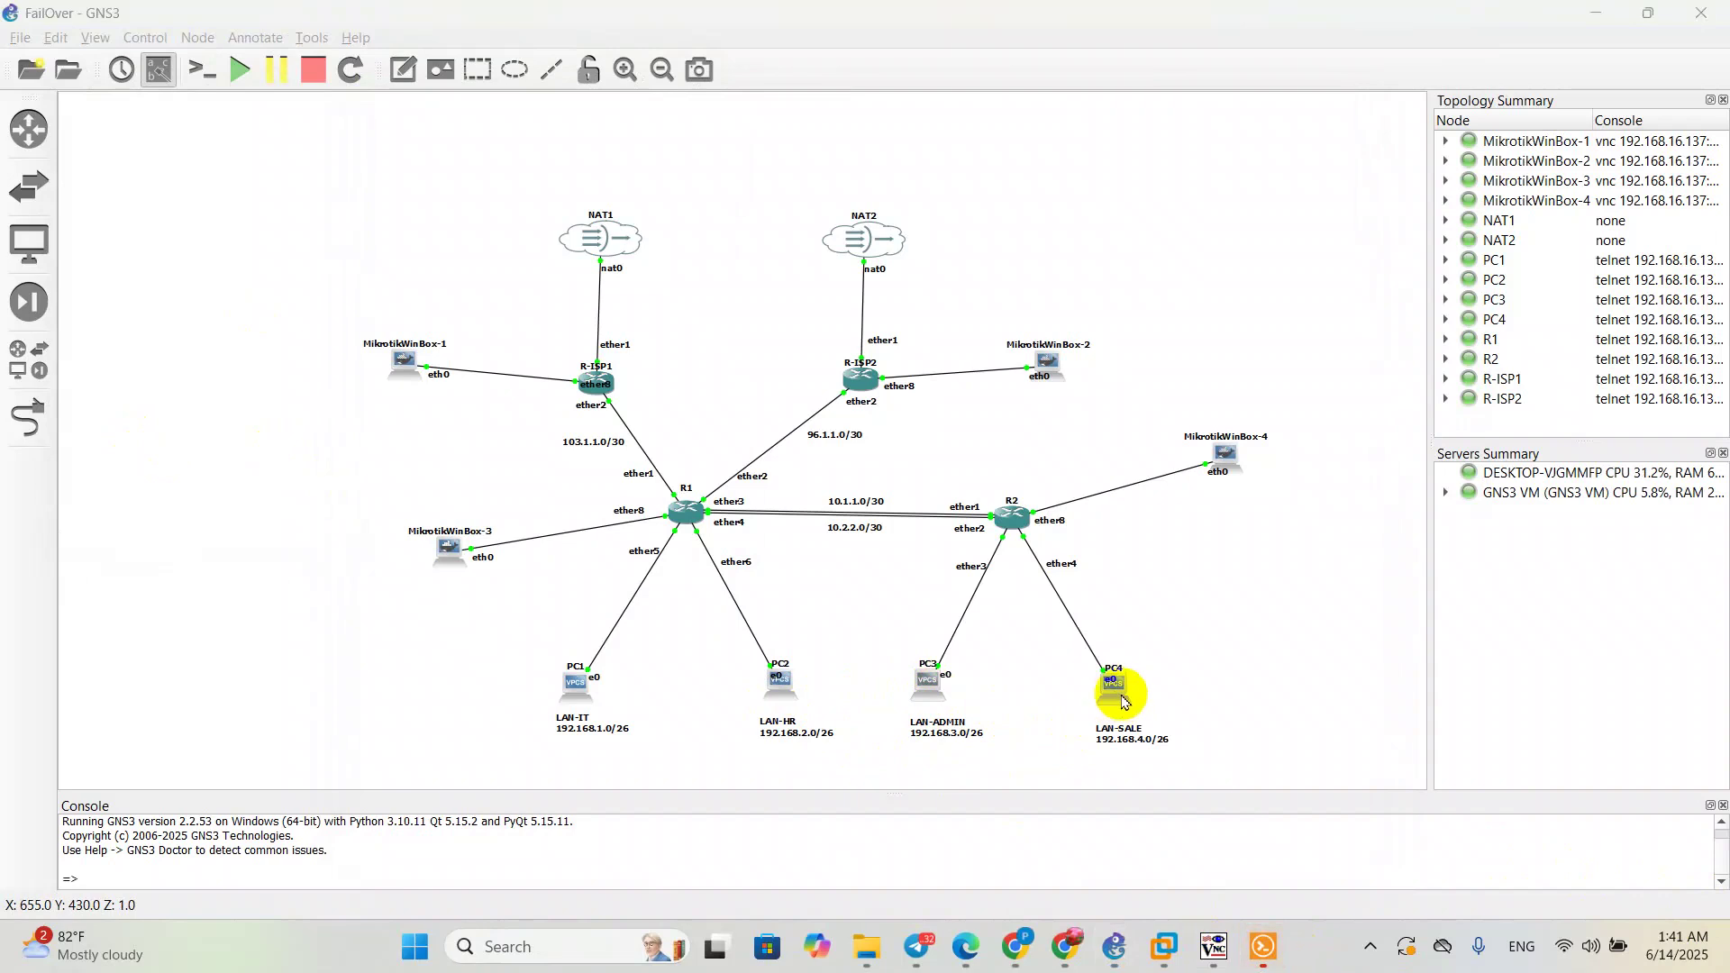
pyautogui.click(1123, 702)
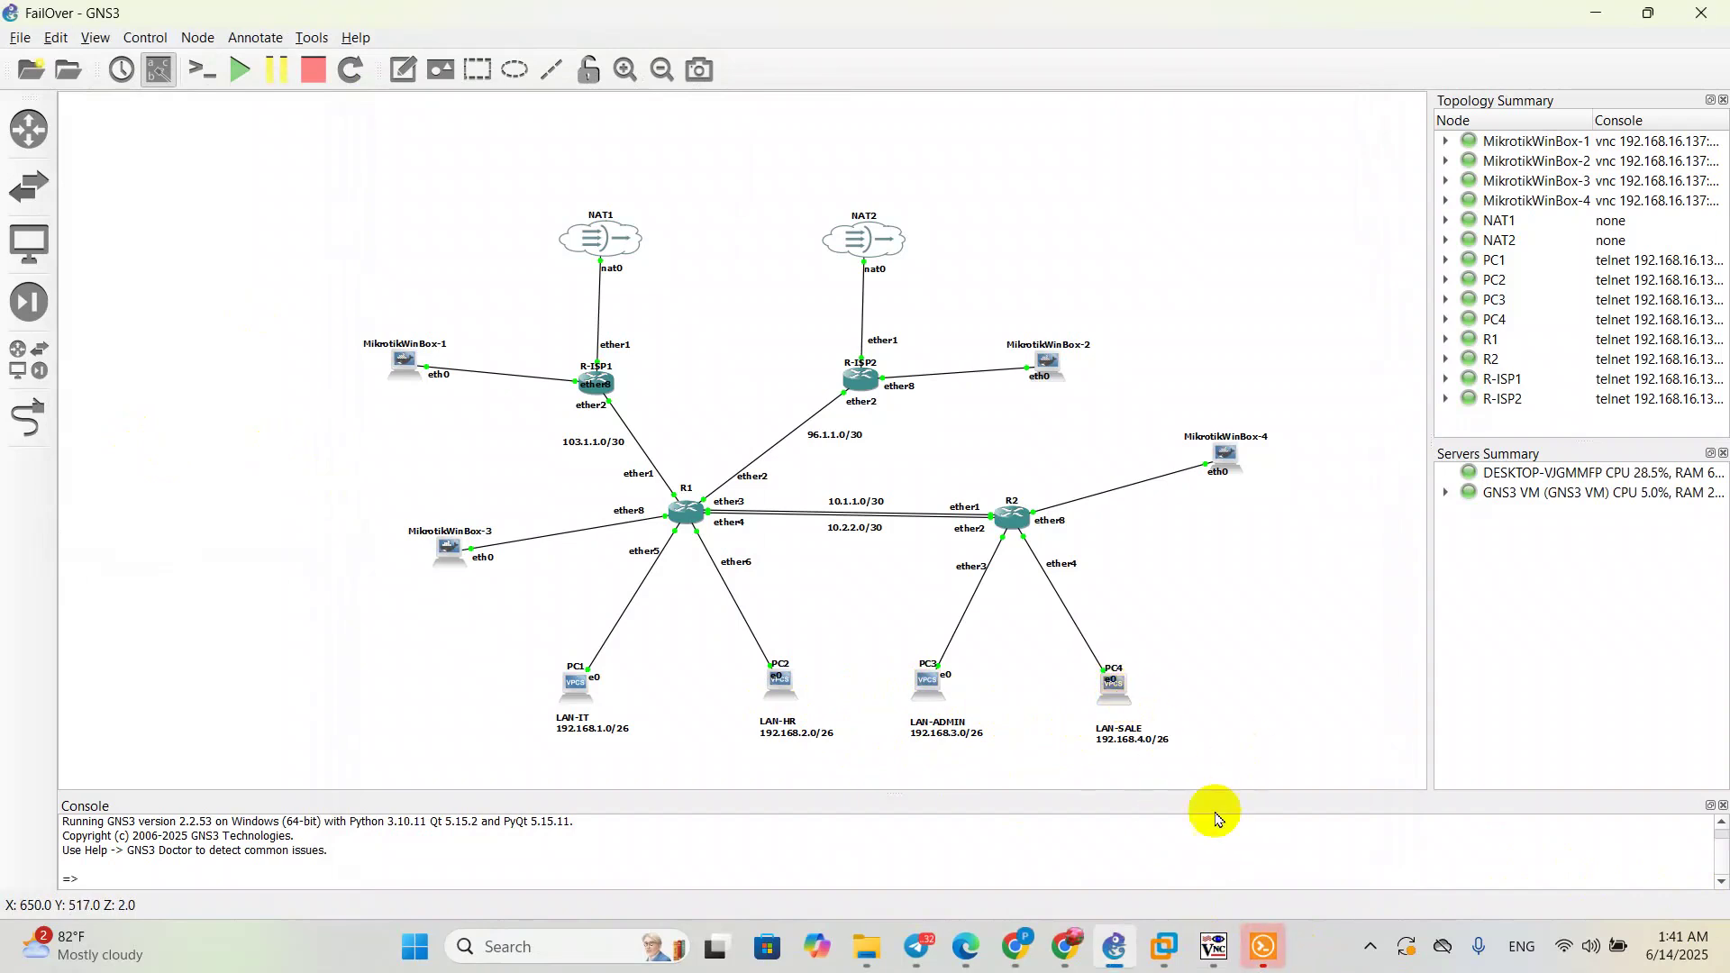
pyautogui.moveTo(1262, 948)
pyautogui.click(1247, 819)
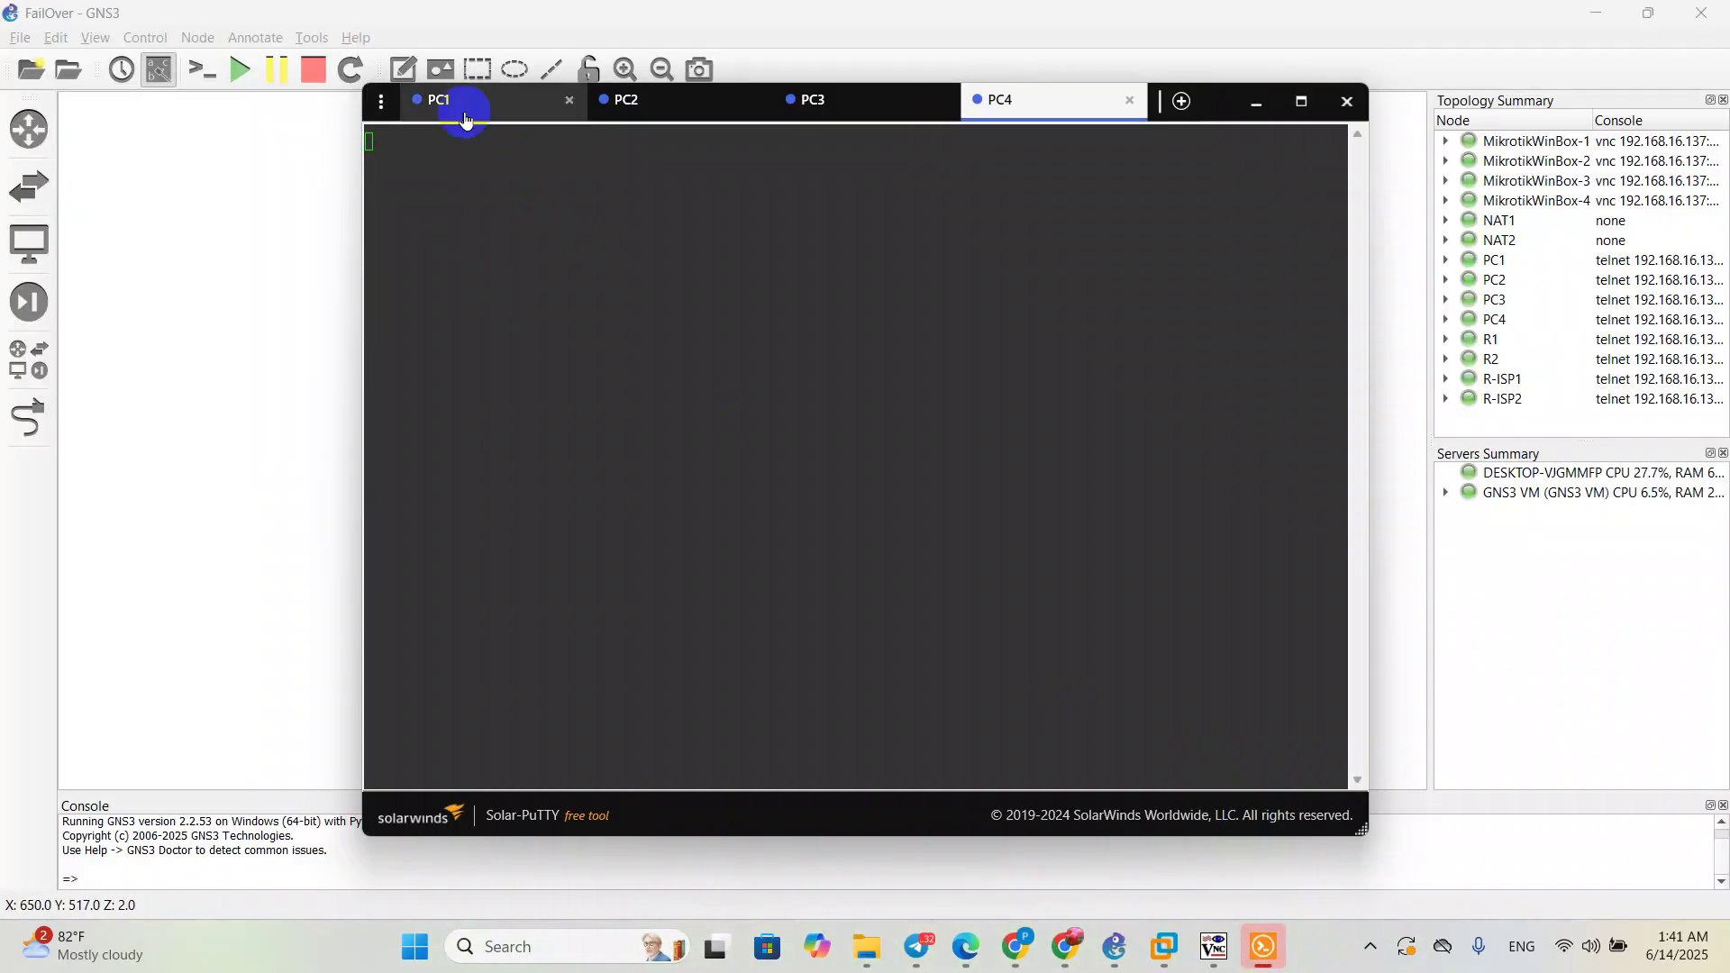
# Step: Request an IP address on PC1 by running dhcp -d in its console
pyautogui.click(466, 120)
pyautogui.click(410, 160)
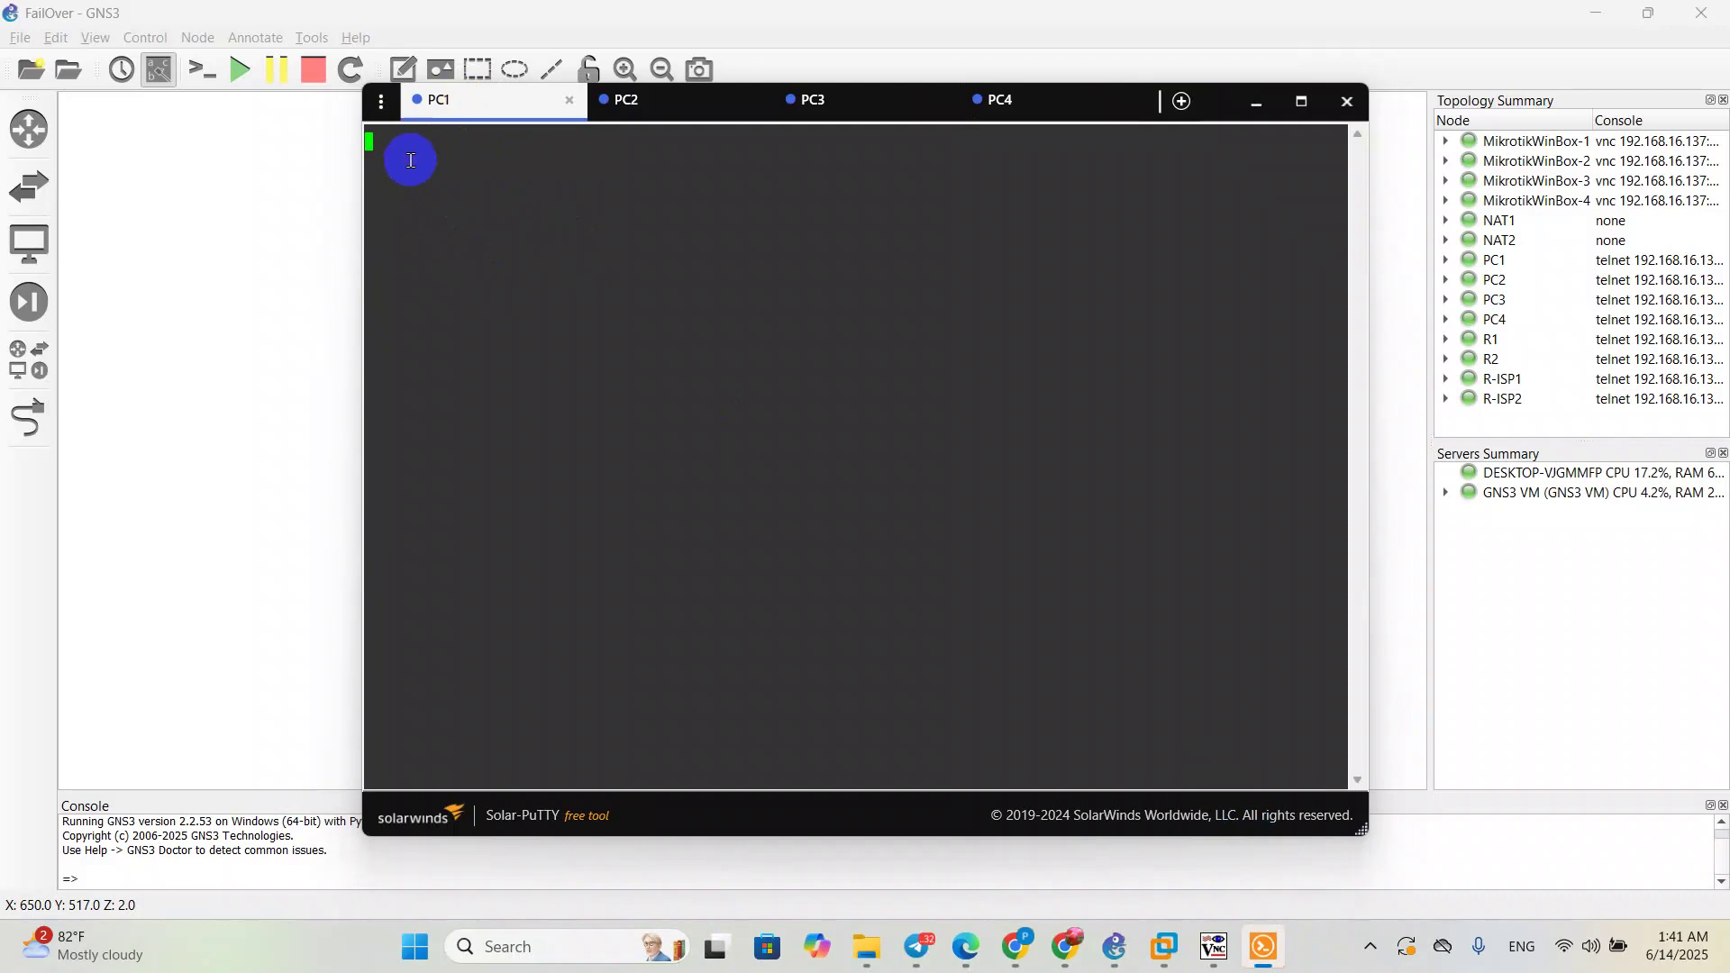
pyautogui.write('dhcp -d')
pyautogui.press('Return')
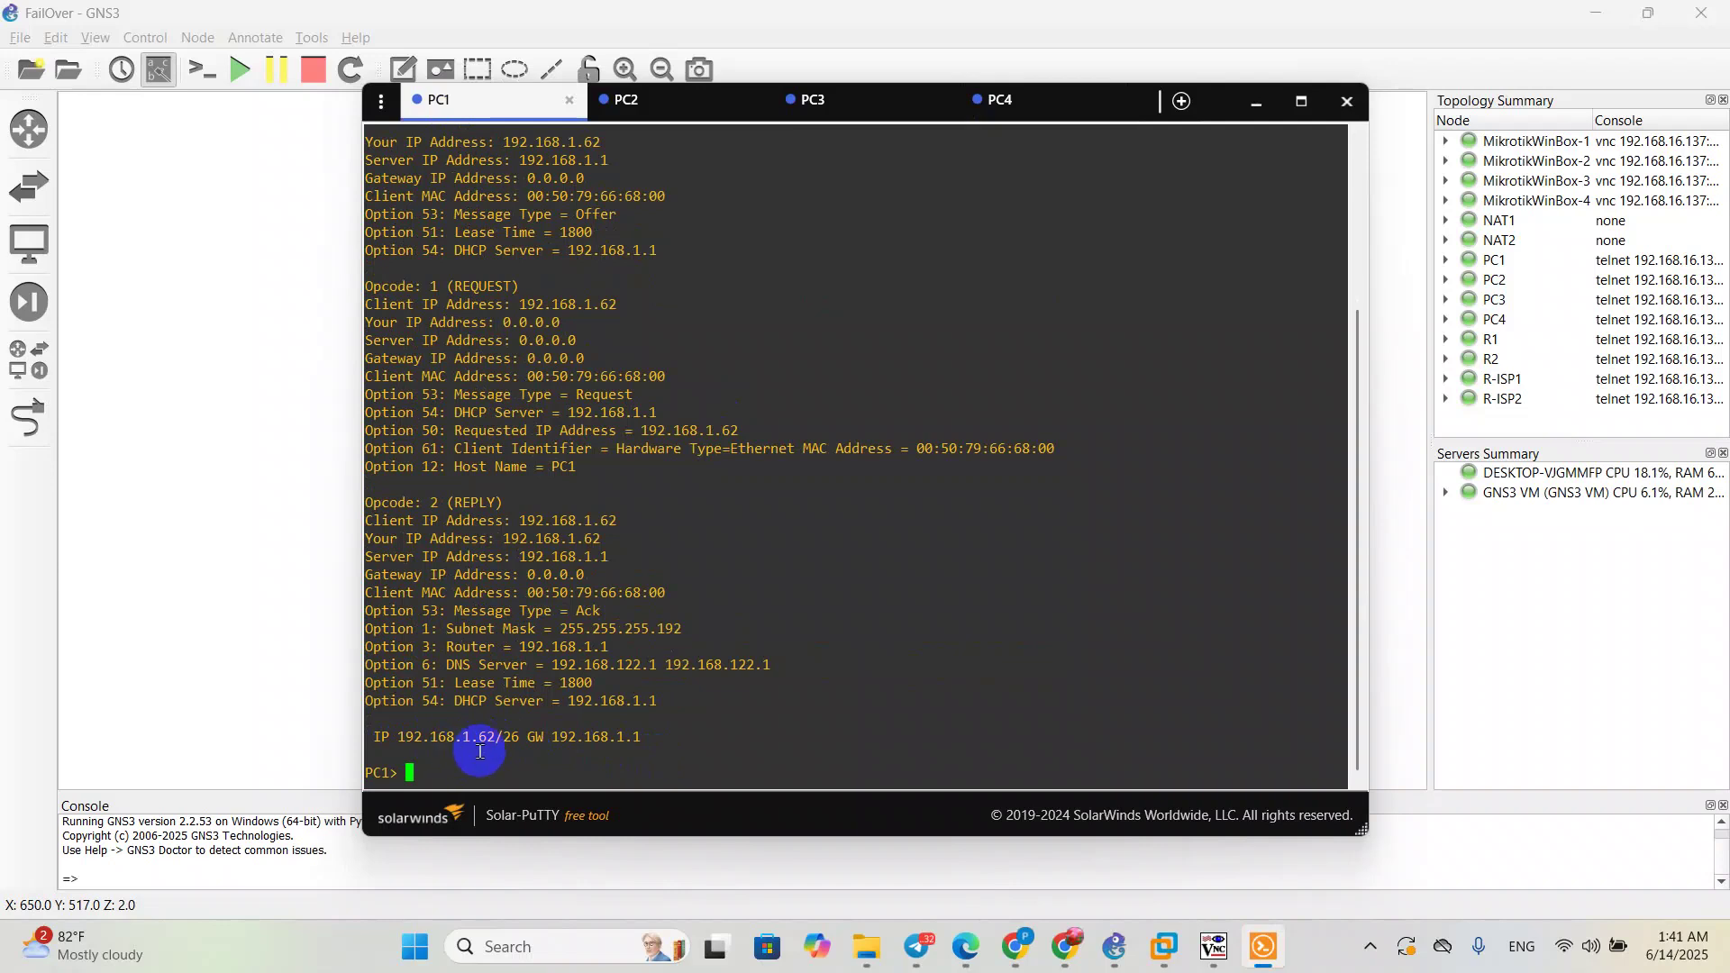
# Step: Request an IP address on PC2 by running dhcp -d in its console
pyautogui.click(647, 106)
pyautogui.write('dhc')
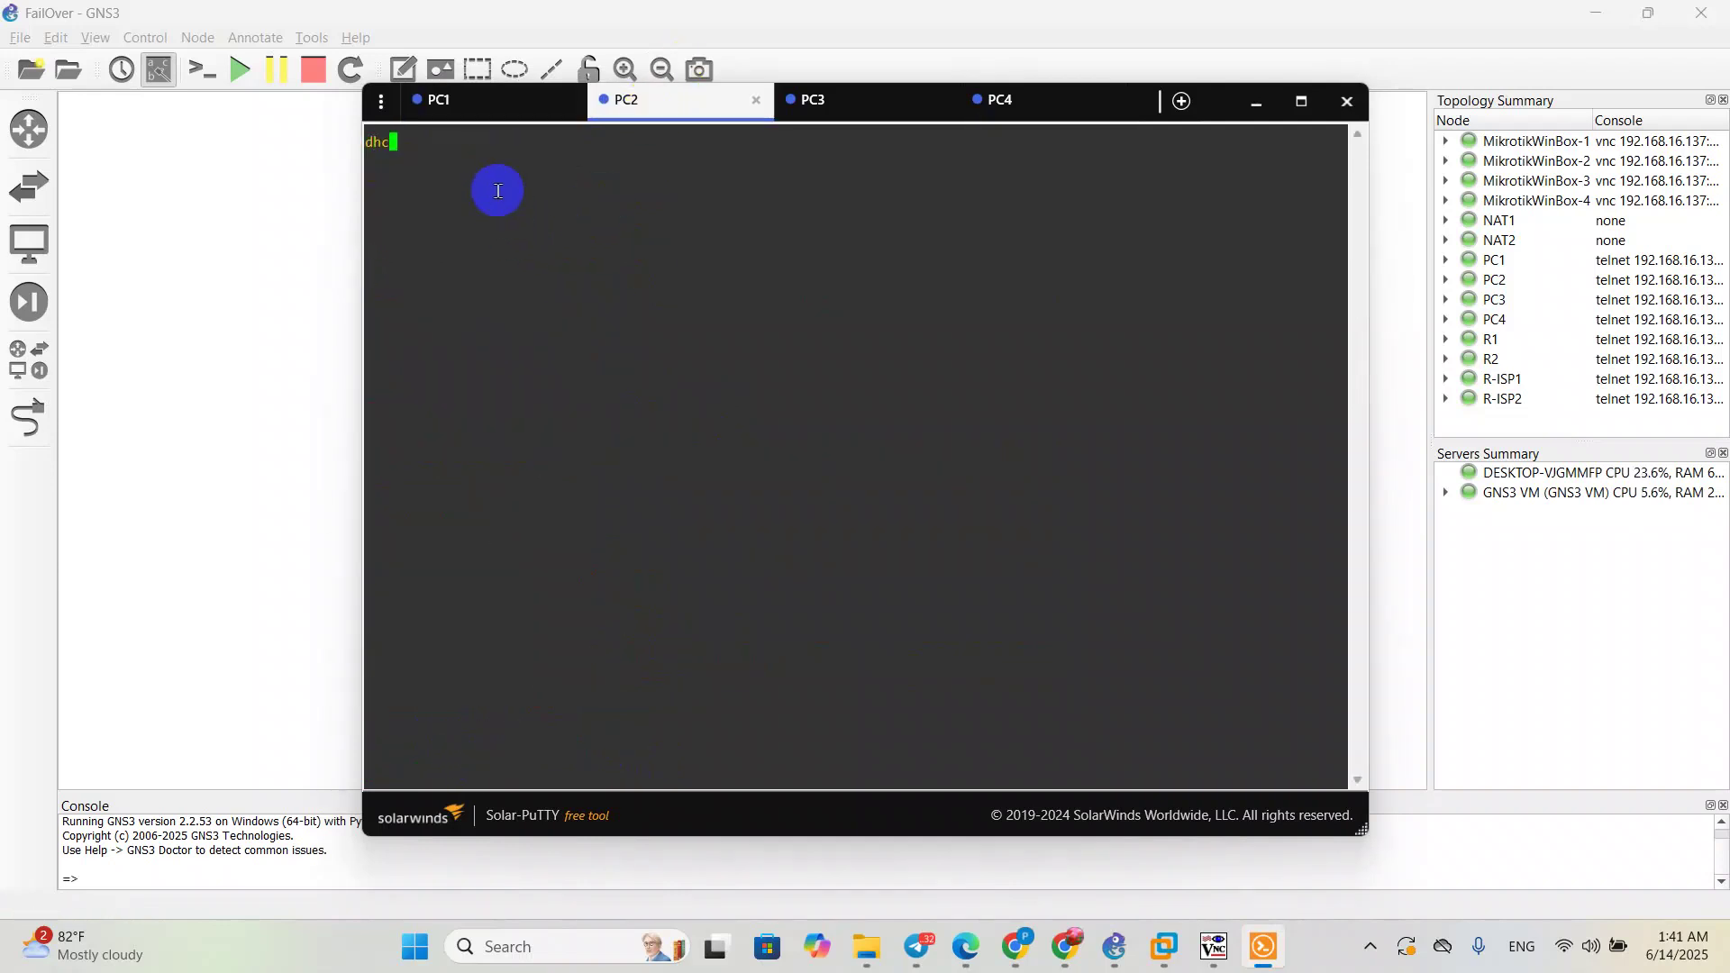
pyautogui.write('p -d')
pyautogui.press('Return')
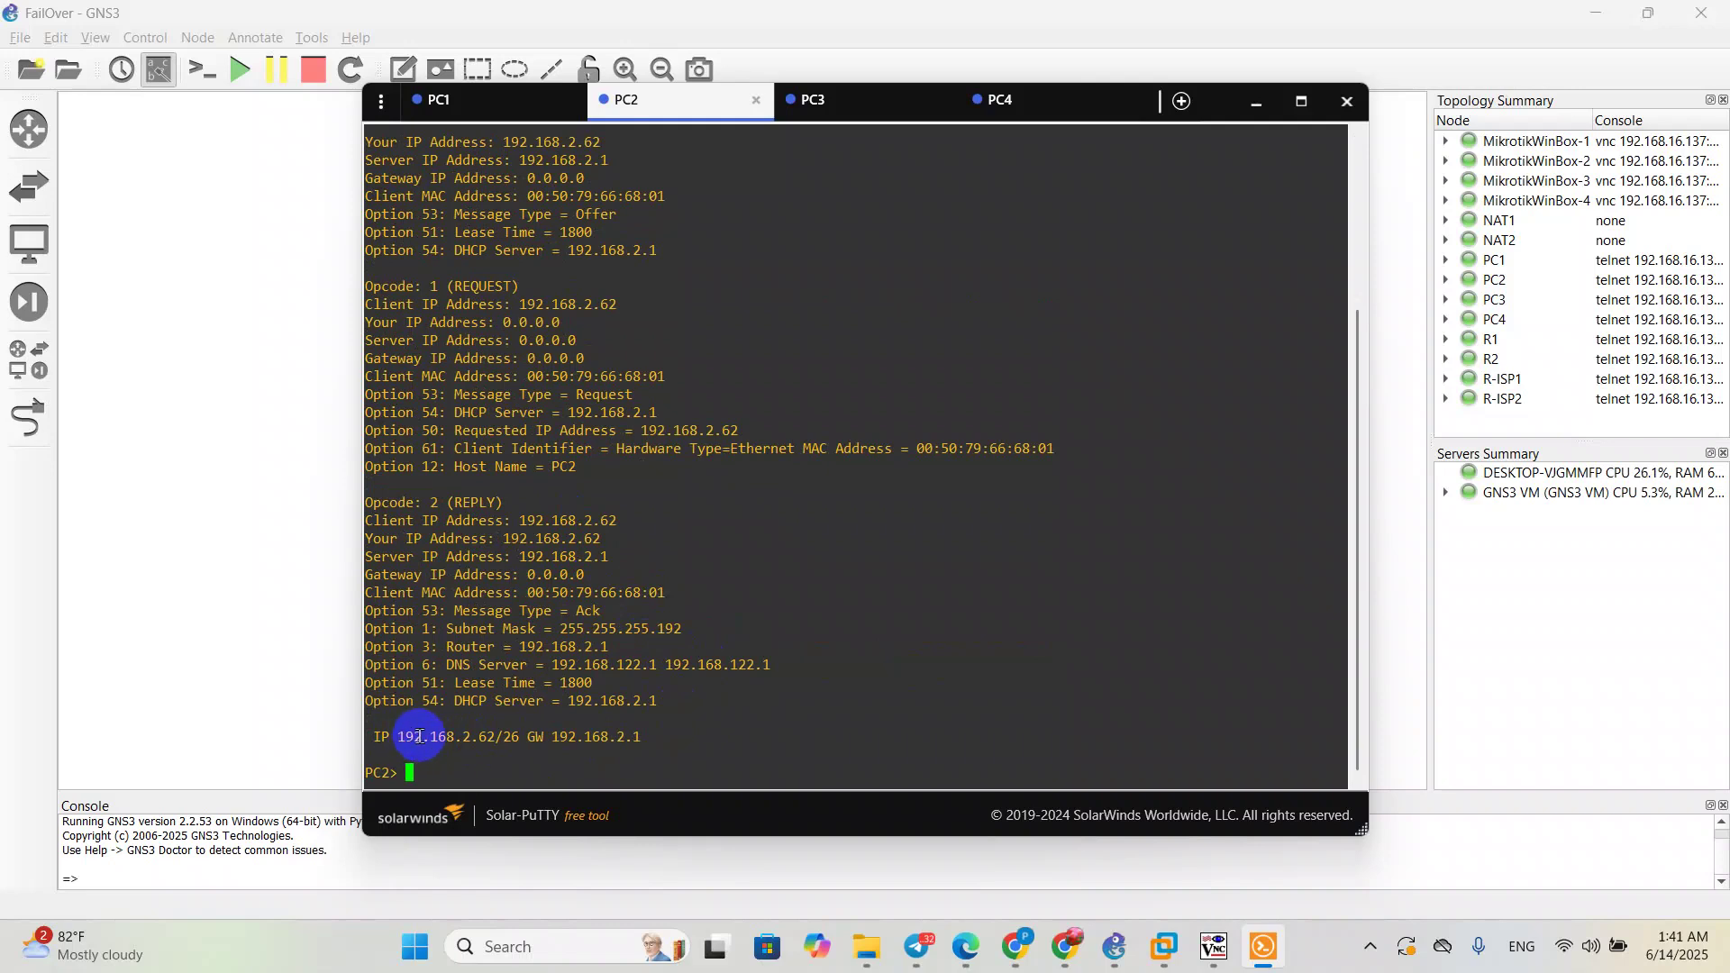
# Step: Request an IP address on PC3 by running dhcp -d in its console
pyautogui.click(852, 103)
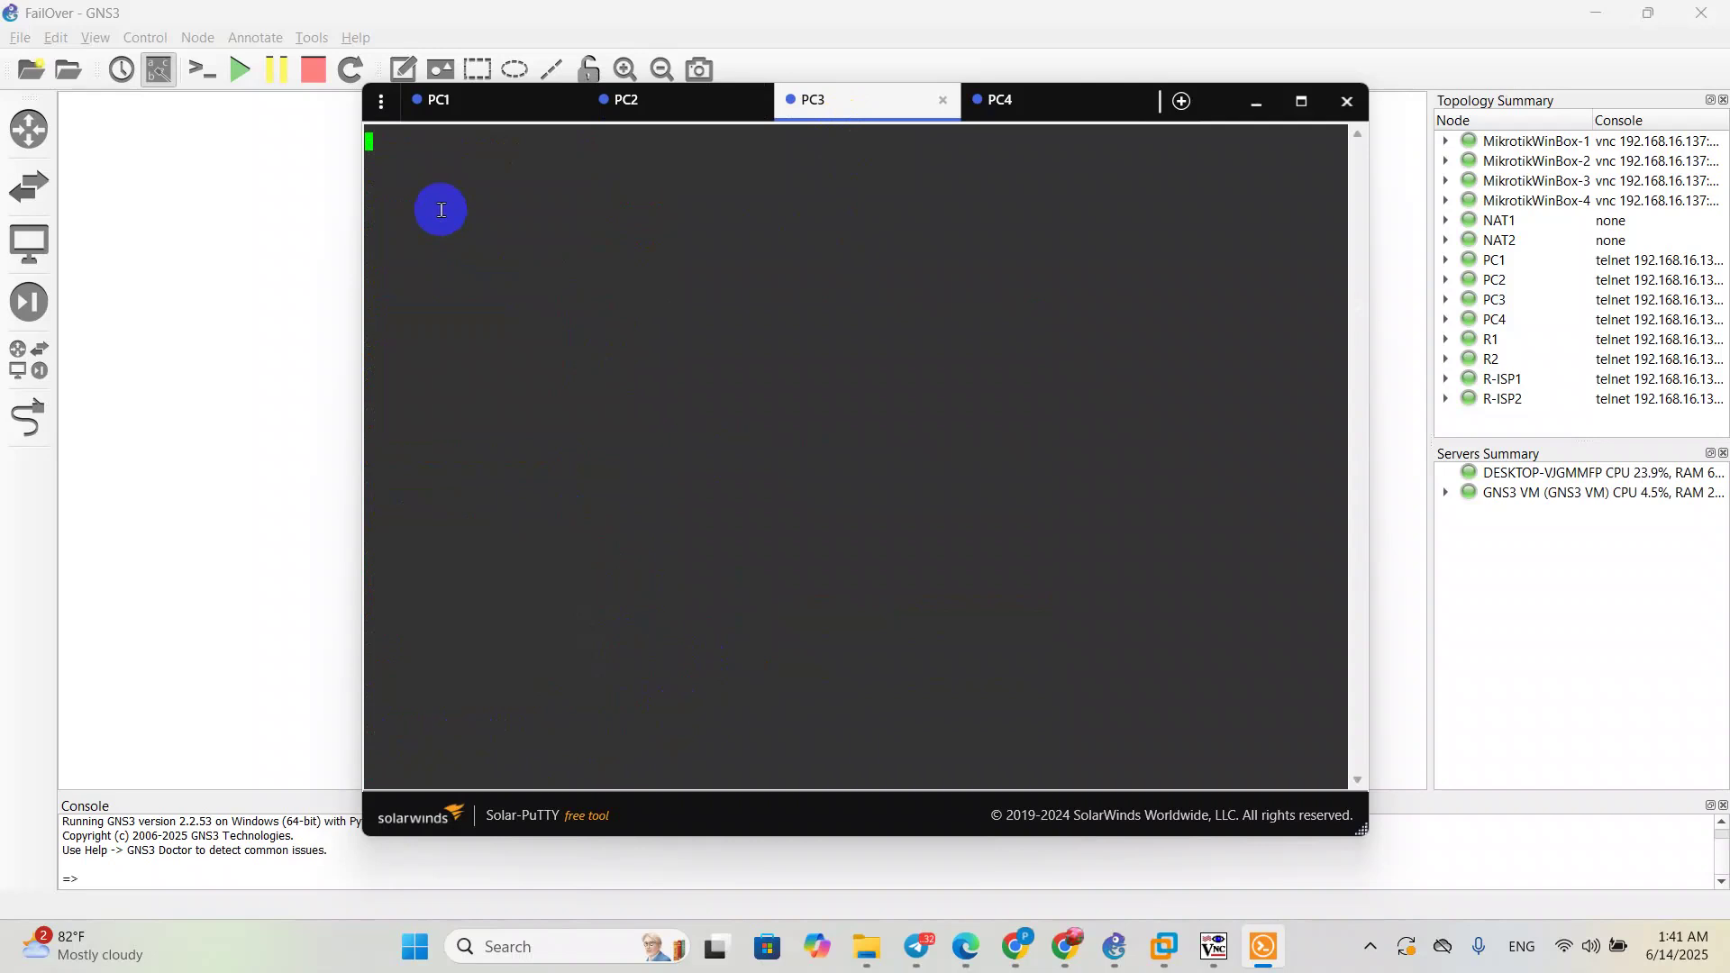
pyautogui.write('dhcp -d')
pyautogui.press('Return')
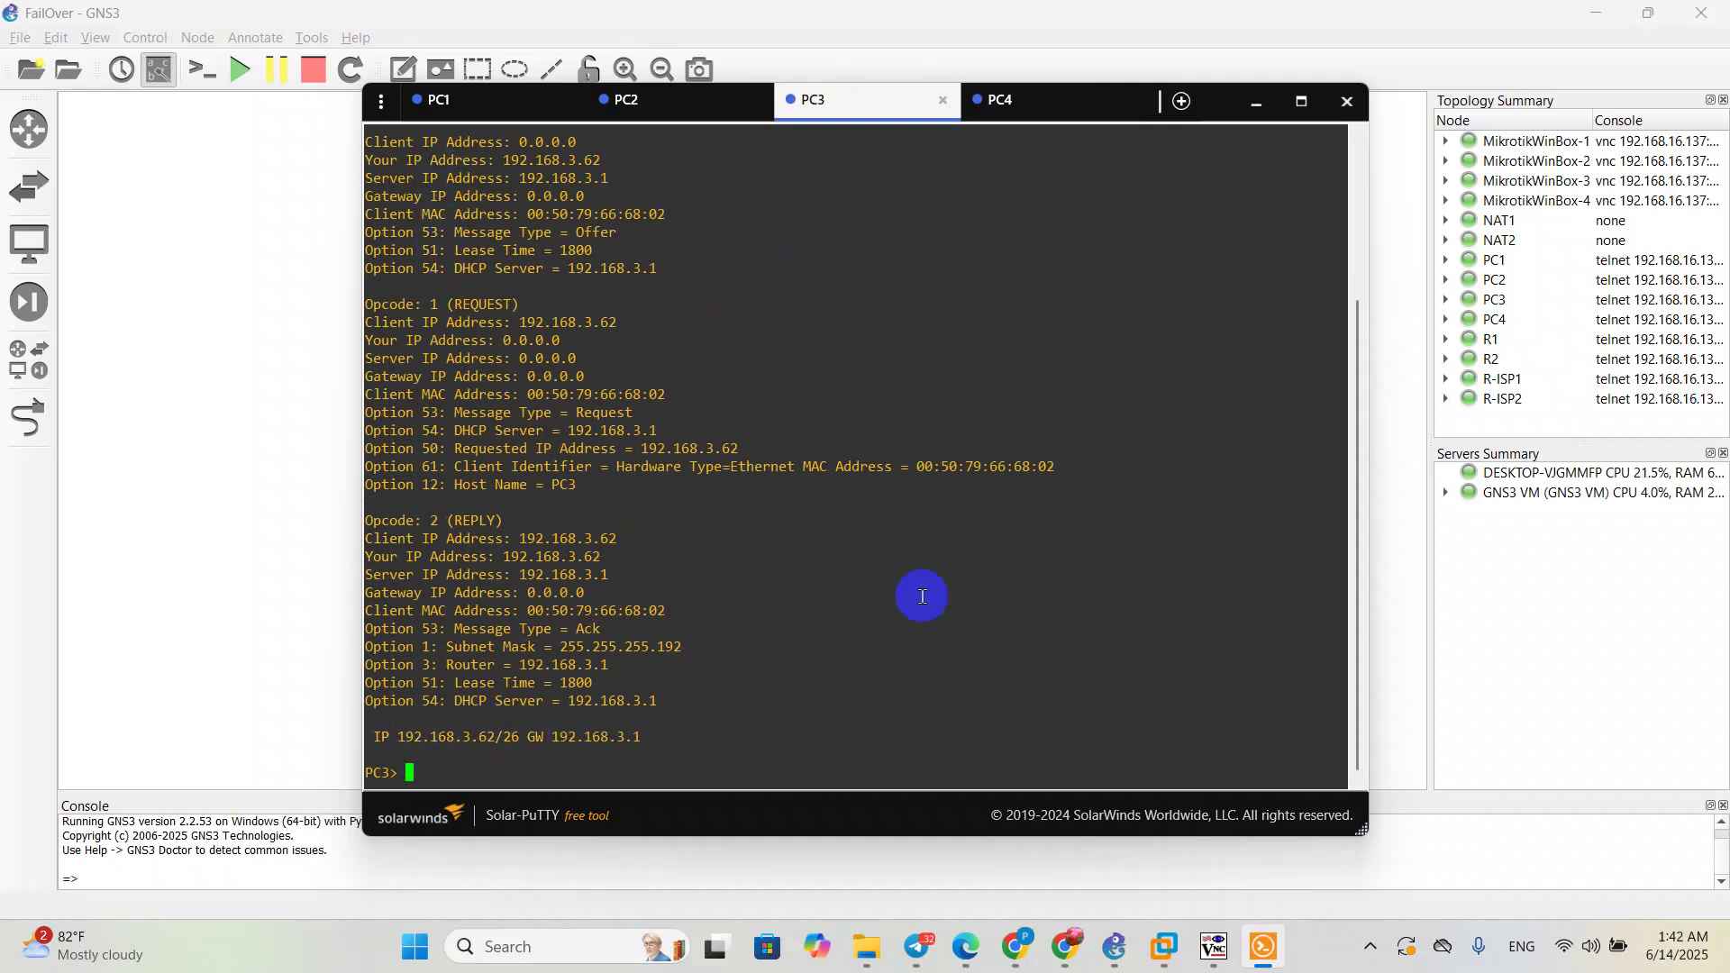
# Step: Request an IP address on PC4 by running dhcp -d in its console
pyautogui.click(1007, 102)
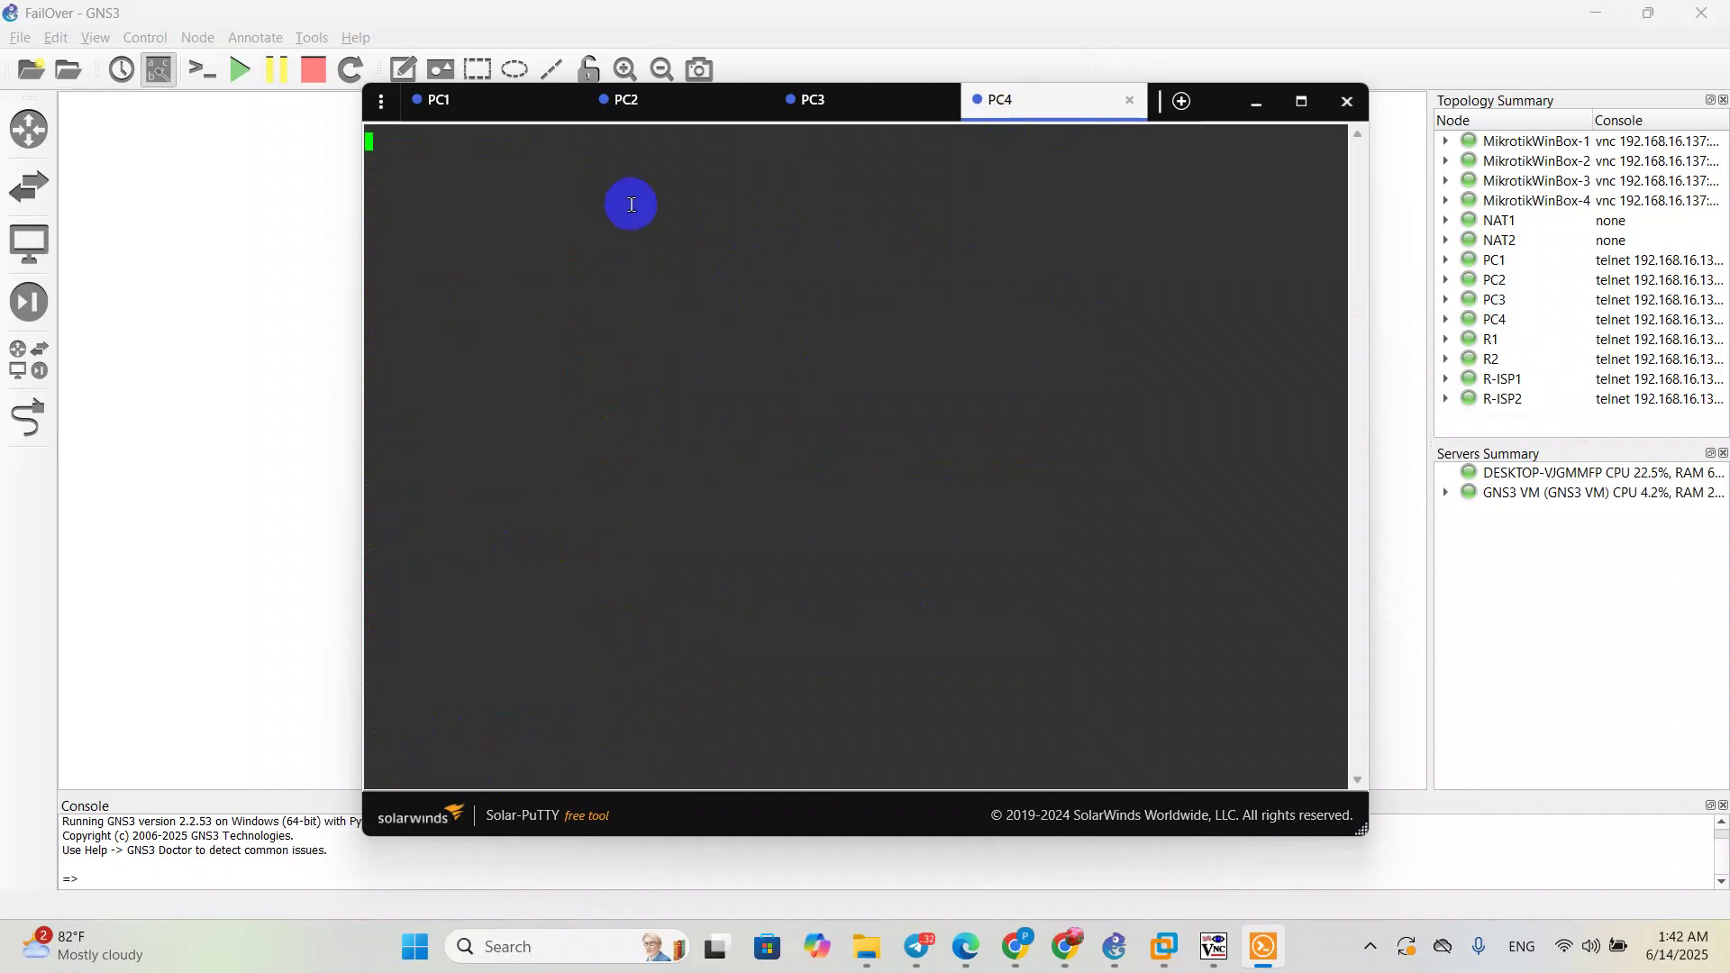
pyautogui.write('dhcp -d')
pyautogui.press('Return')
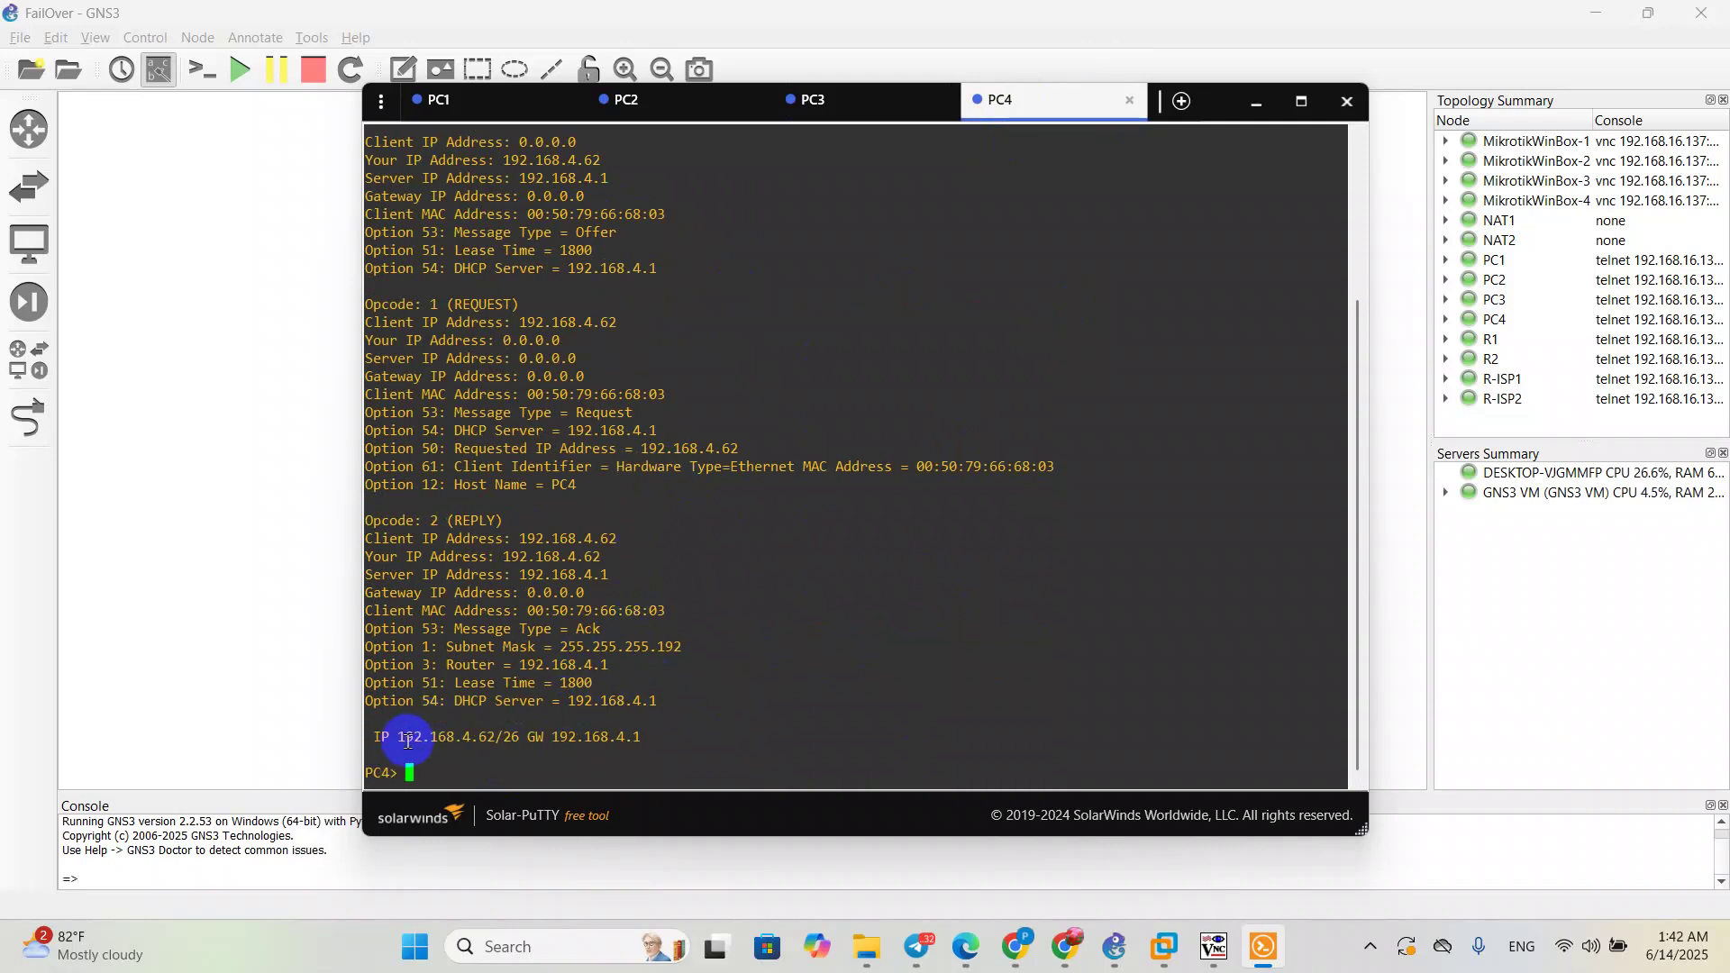
# Step: Test connectivity from PC1 to PC2 by running ping 192.168.2.62 in PC1's console
pyautogui.click(439, 99)
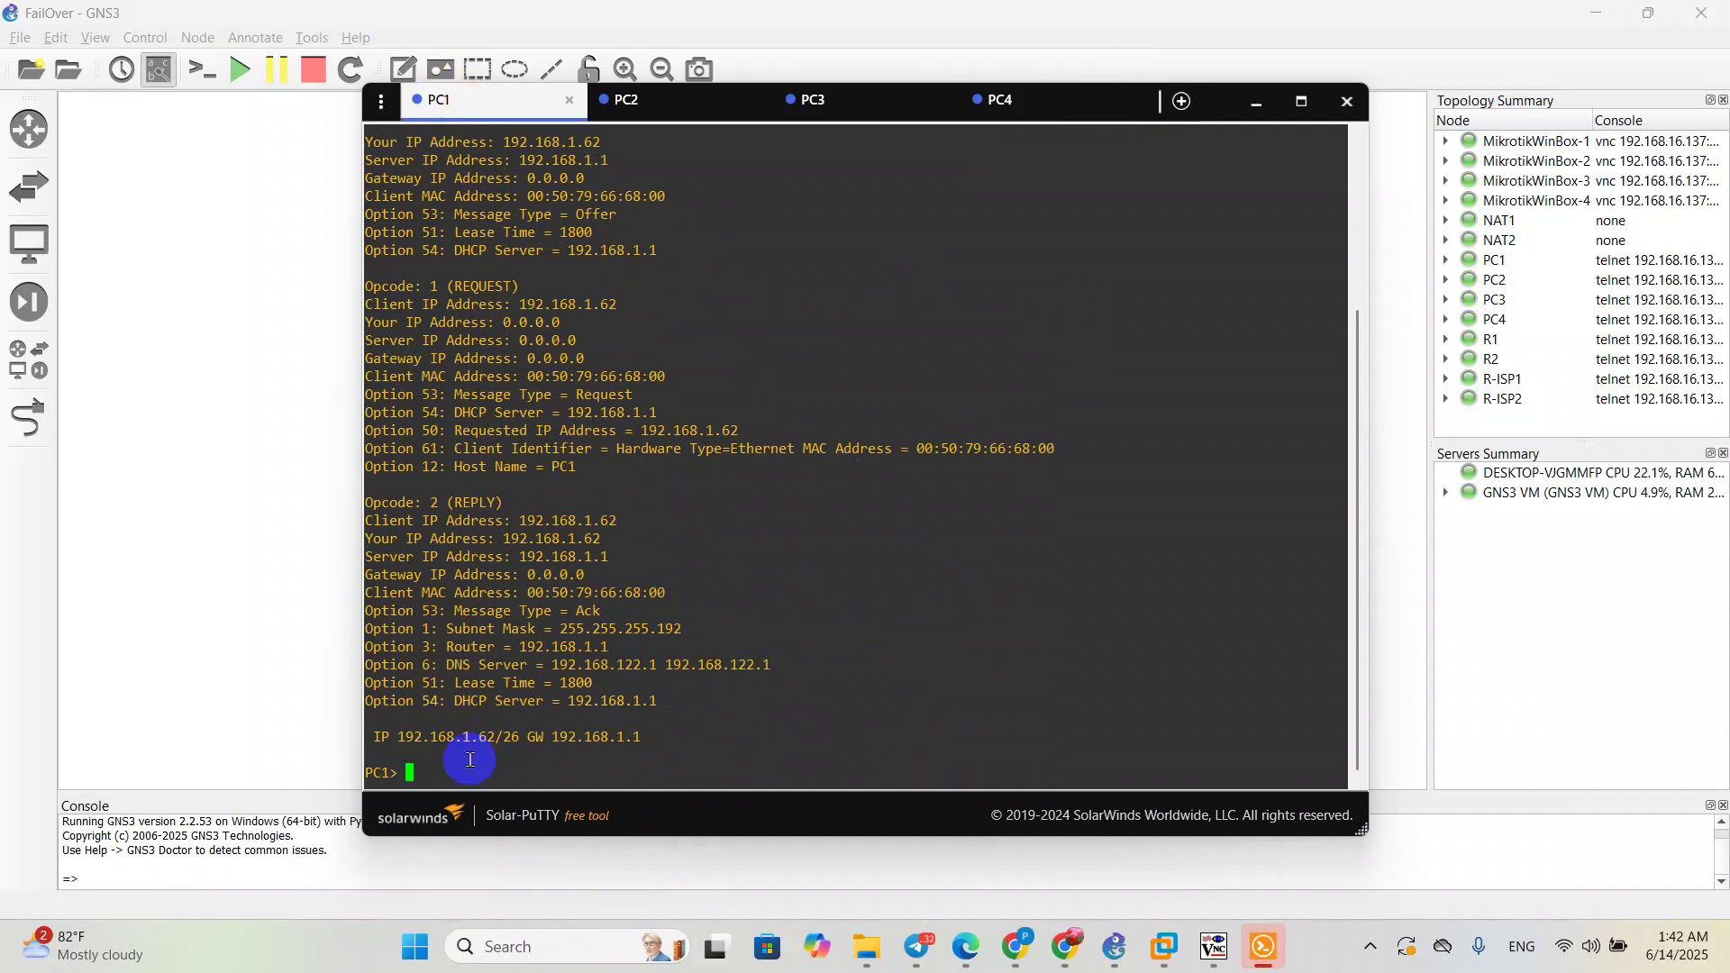
pyautogui.write('ping')
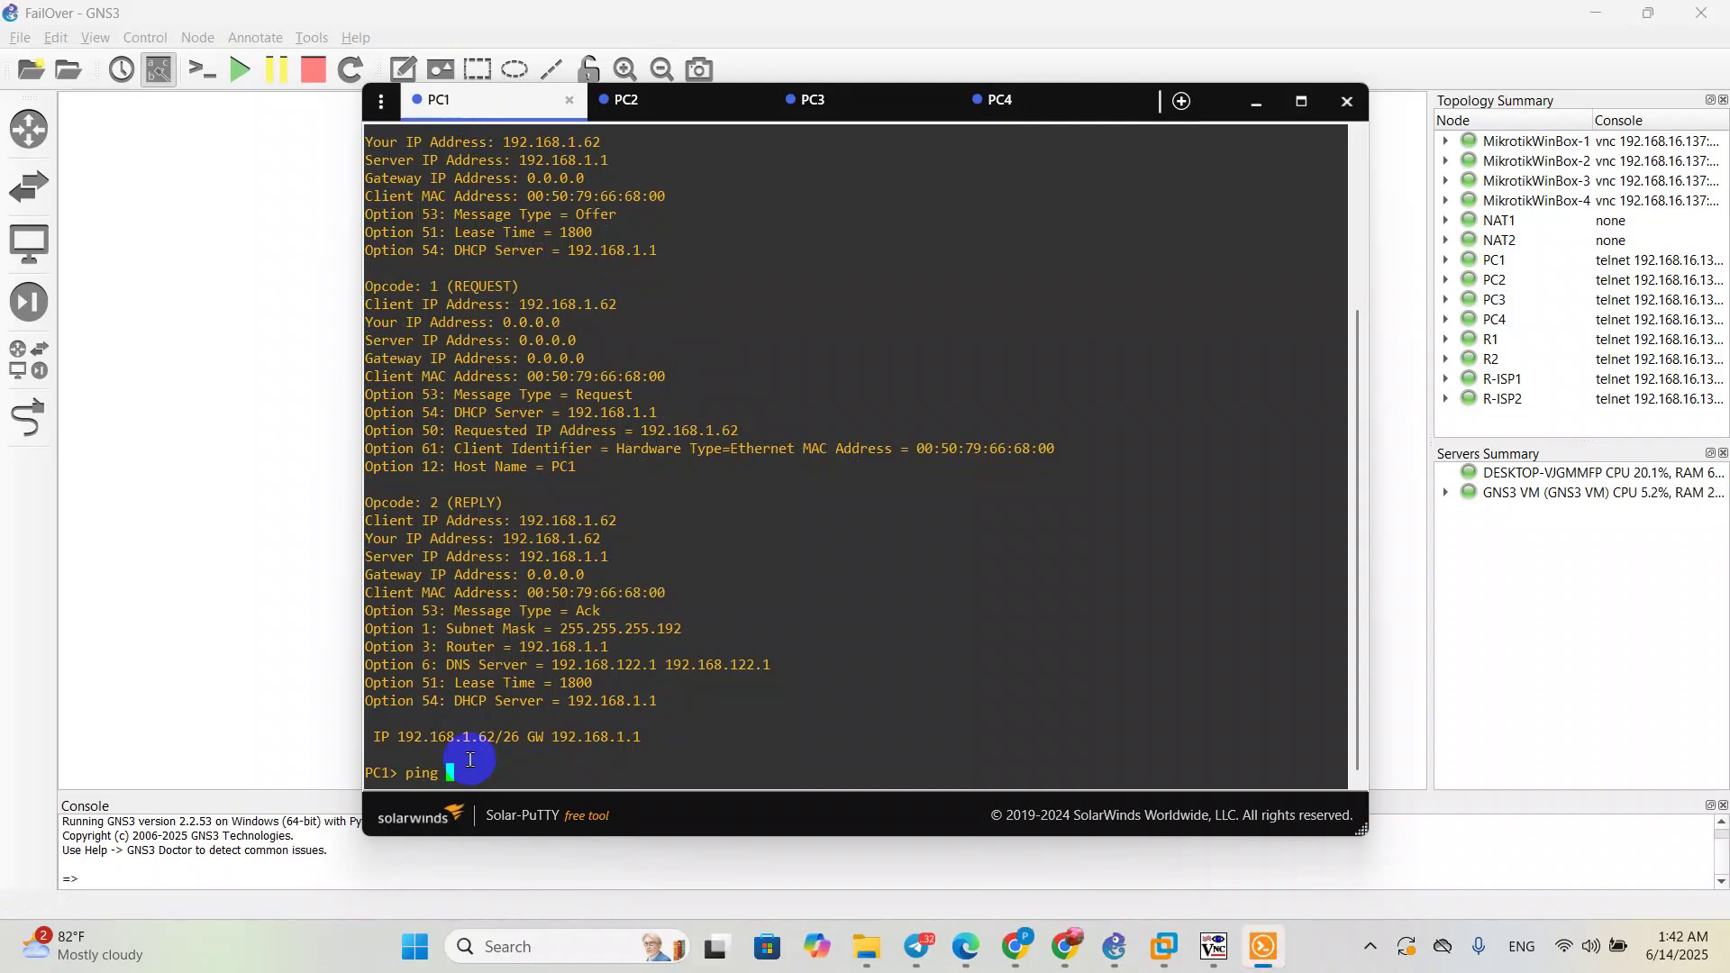
pyautogui.write('92.168.2.62')
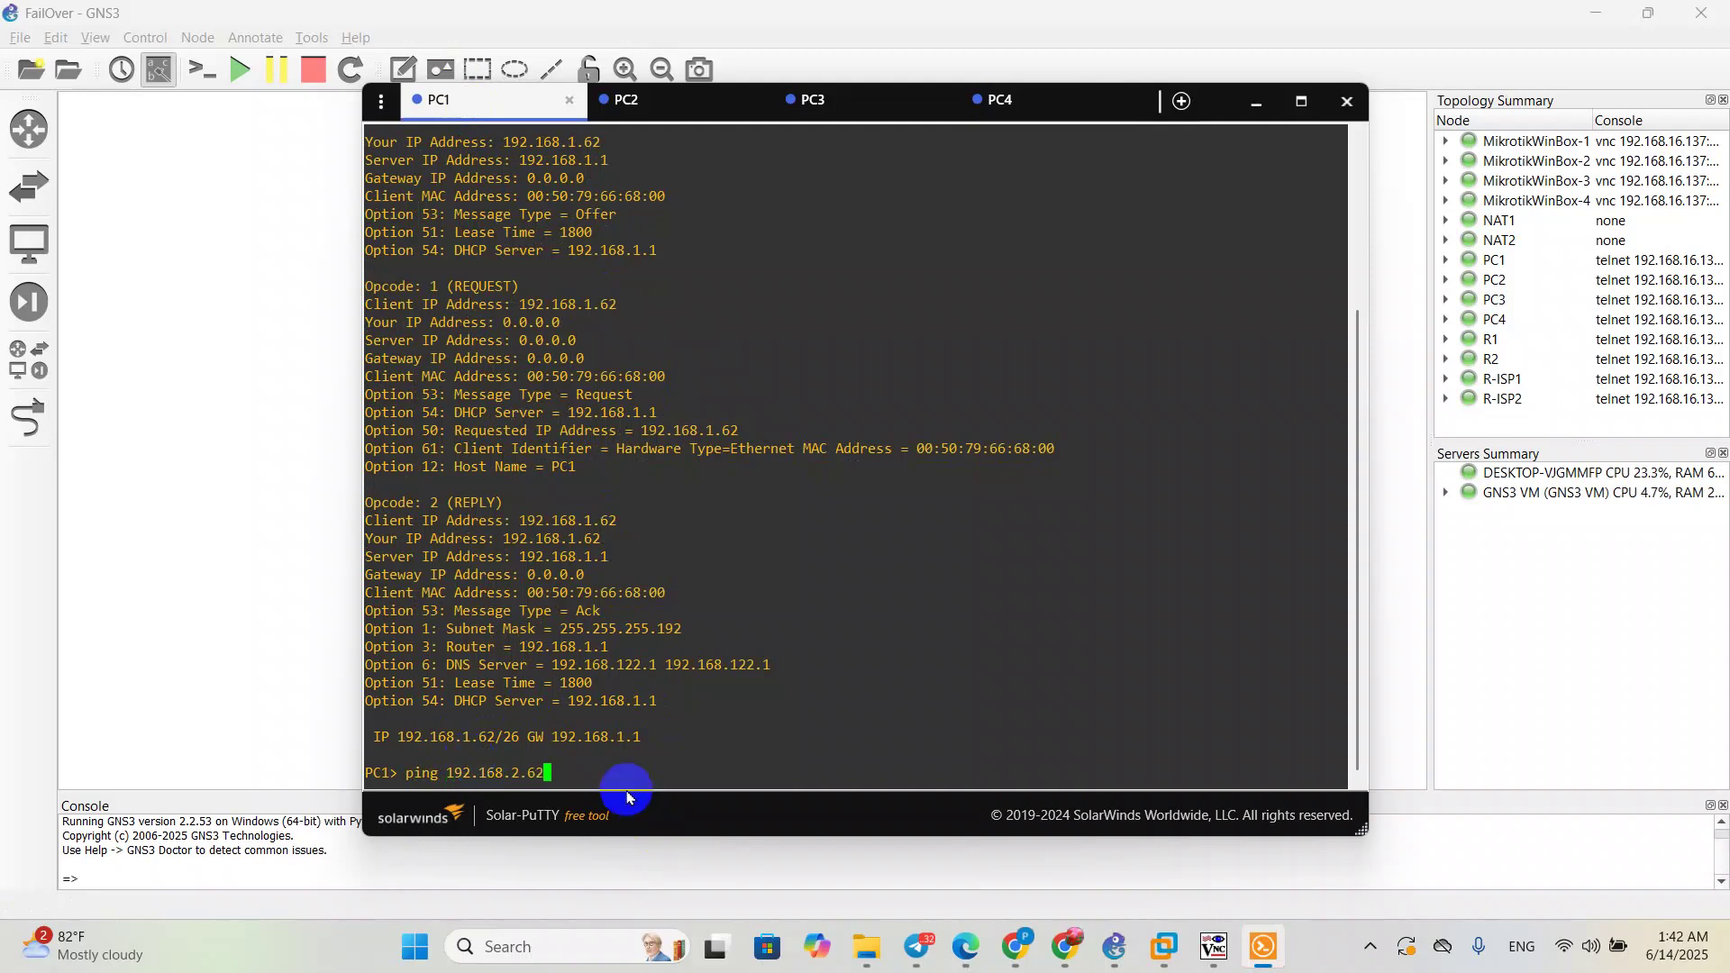
pyautogui.press('Return')
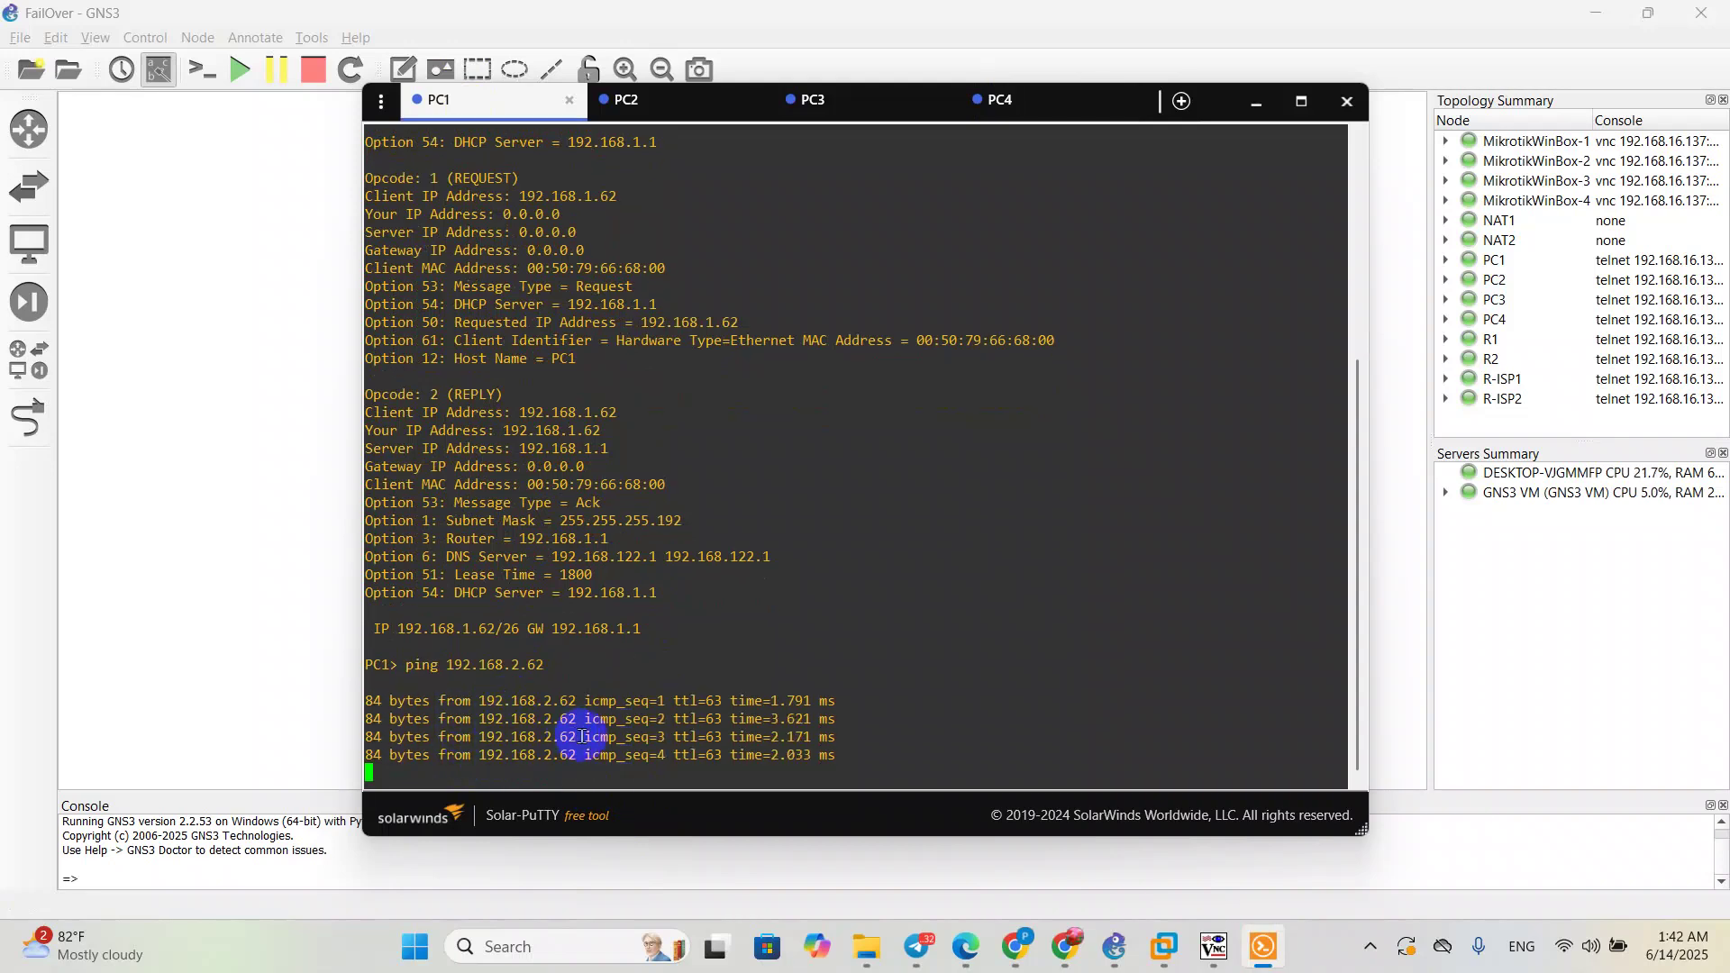
# Step: Test connectivity from PC1 to PC3 by running ping 192.168.3.62
pyautogui.press('Up')
pyautogui.press('Left')
pyautogui.press('BackSpace')
pyautogui.write('3')
pyautogui.press('Return')
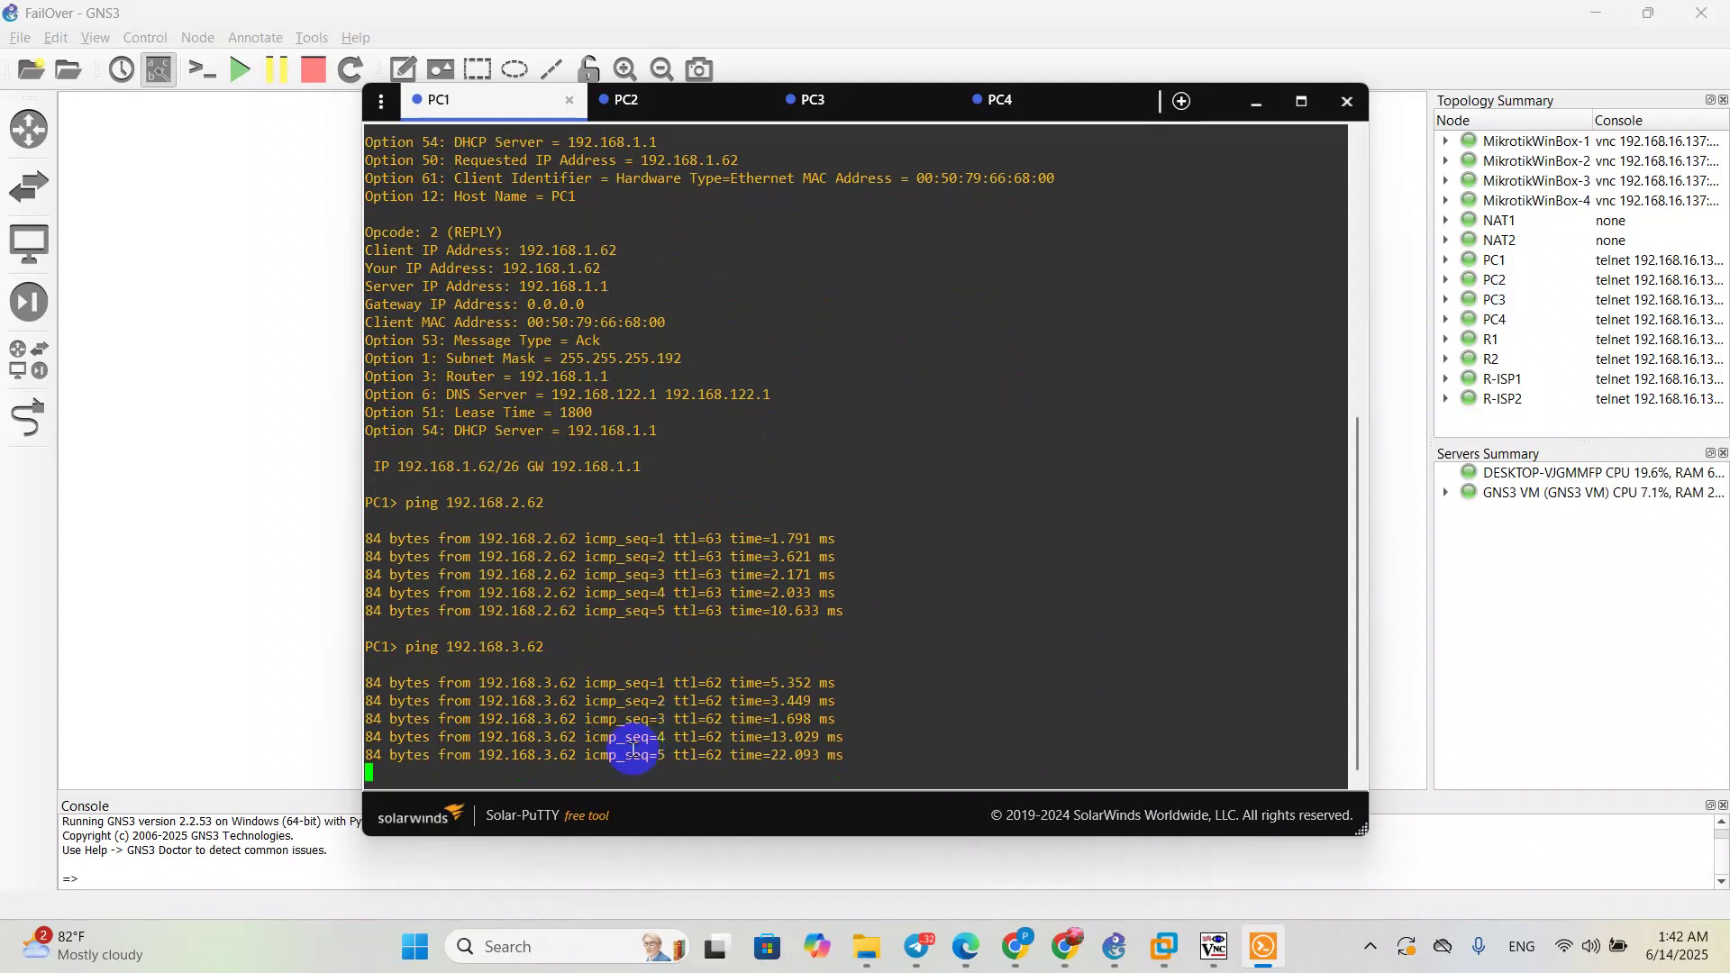
# Step: Test connectivity from PC1 to PC4 by running ping 192.168.4.62
pyautogui.press('Up')
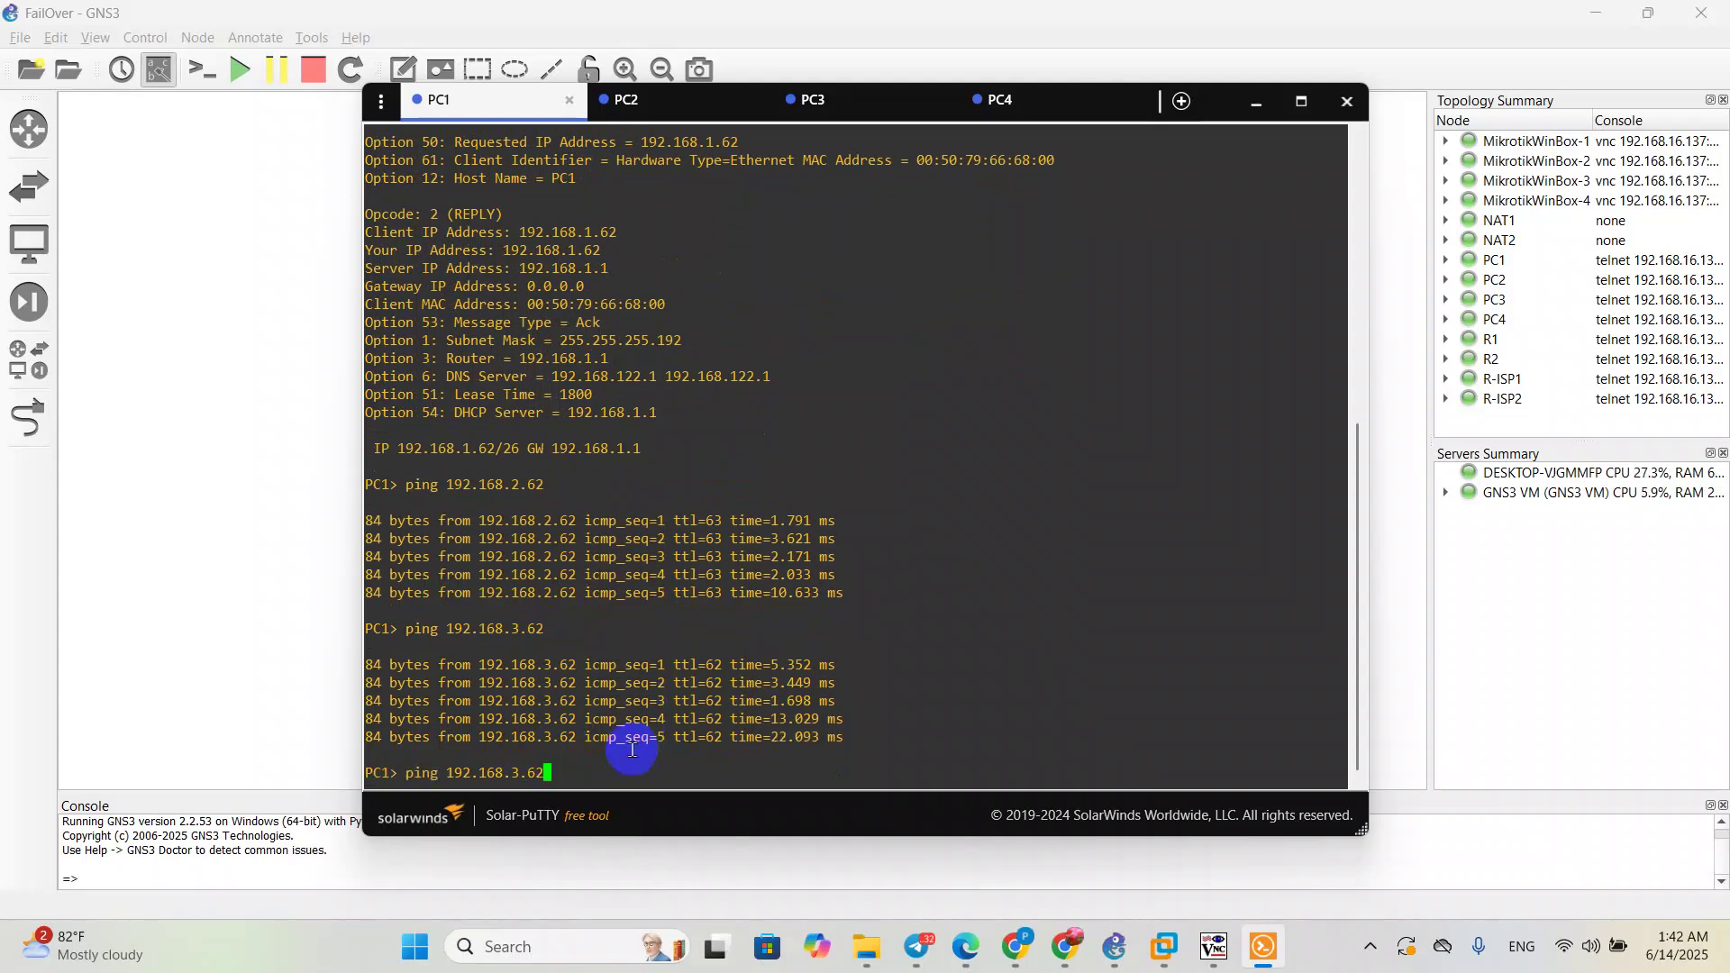
pyautogui.press('BackSpace')
pyautogui.write('4')
pyautogui.press('Return')
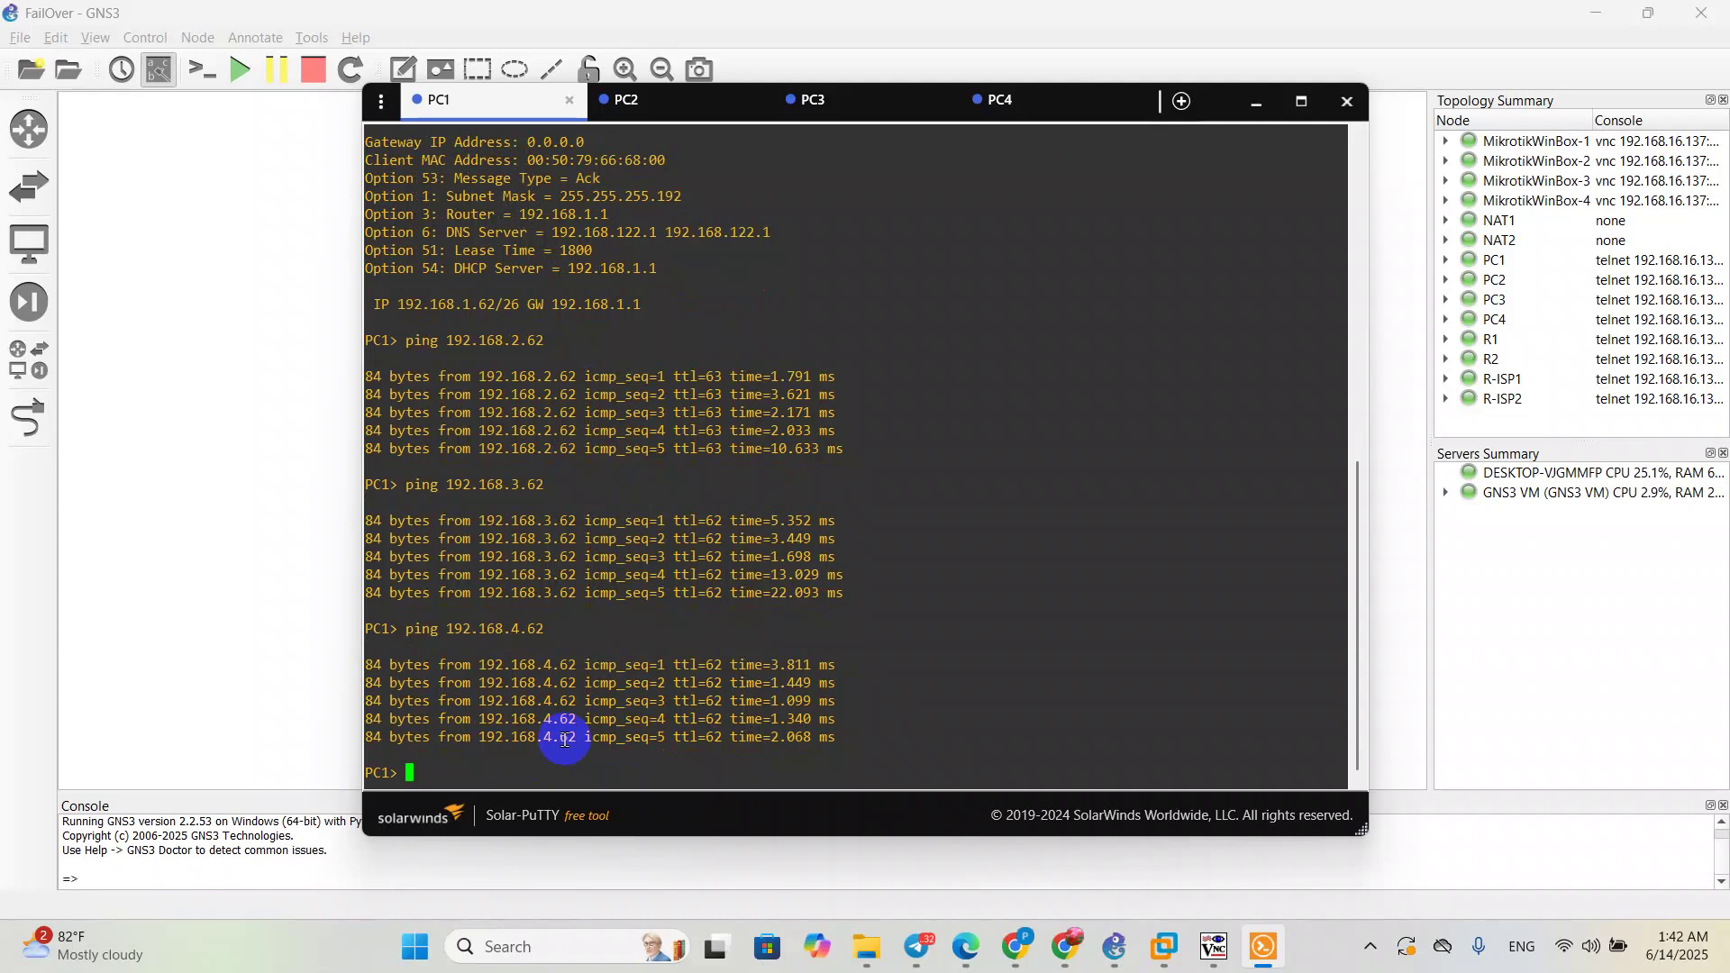
# Step: Check PC1's internet path by running trace 8.8.8.8 and ping 8.8.8.8 in its console
pyautogui.write('trace 8.8.8.8')
pyautogui.press('Return')
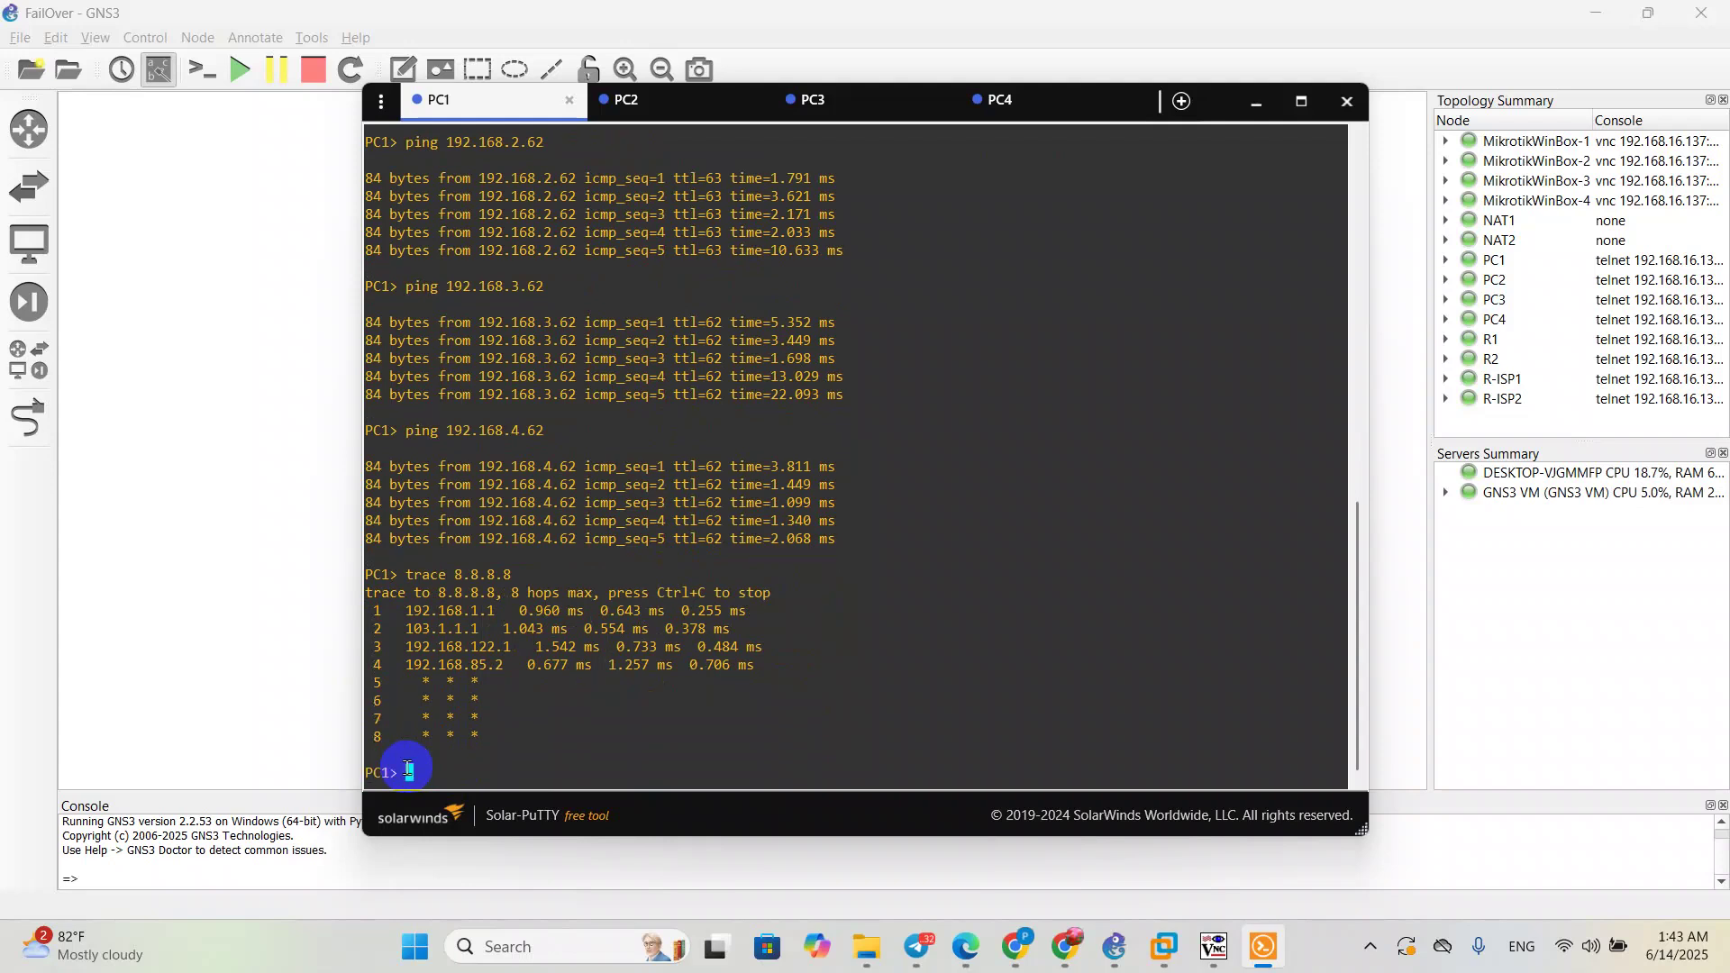
pyautogui.write('ing 8.8.8.8')
pyautogui.press('Return')
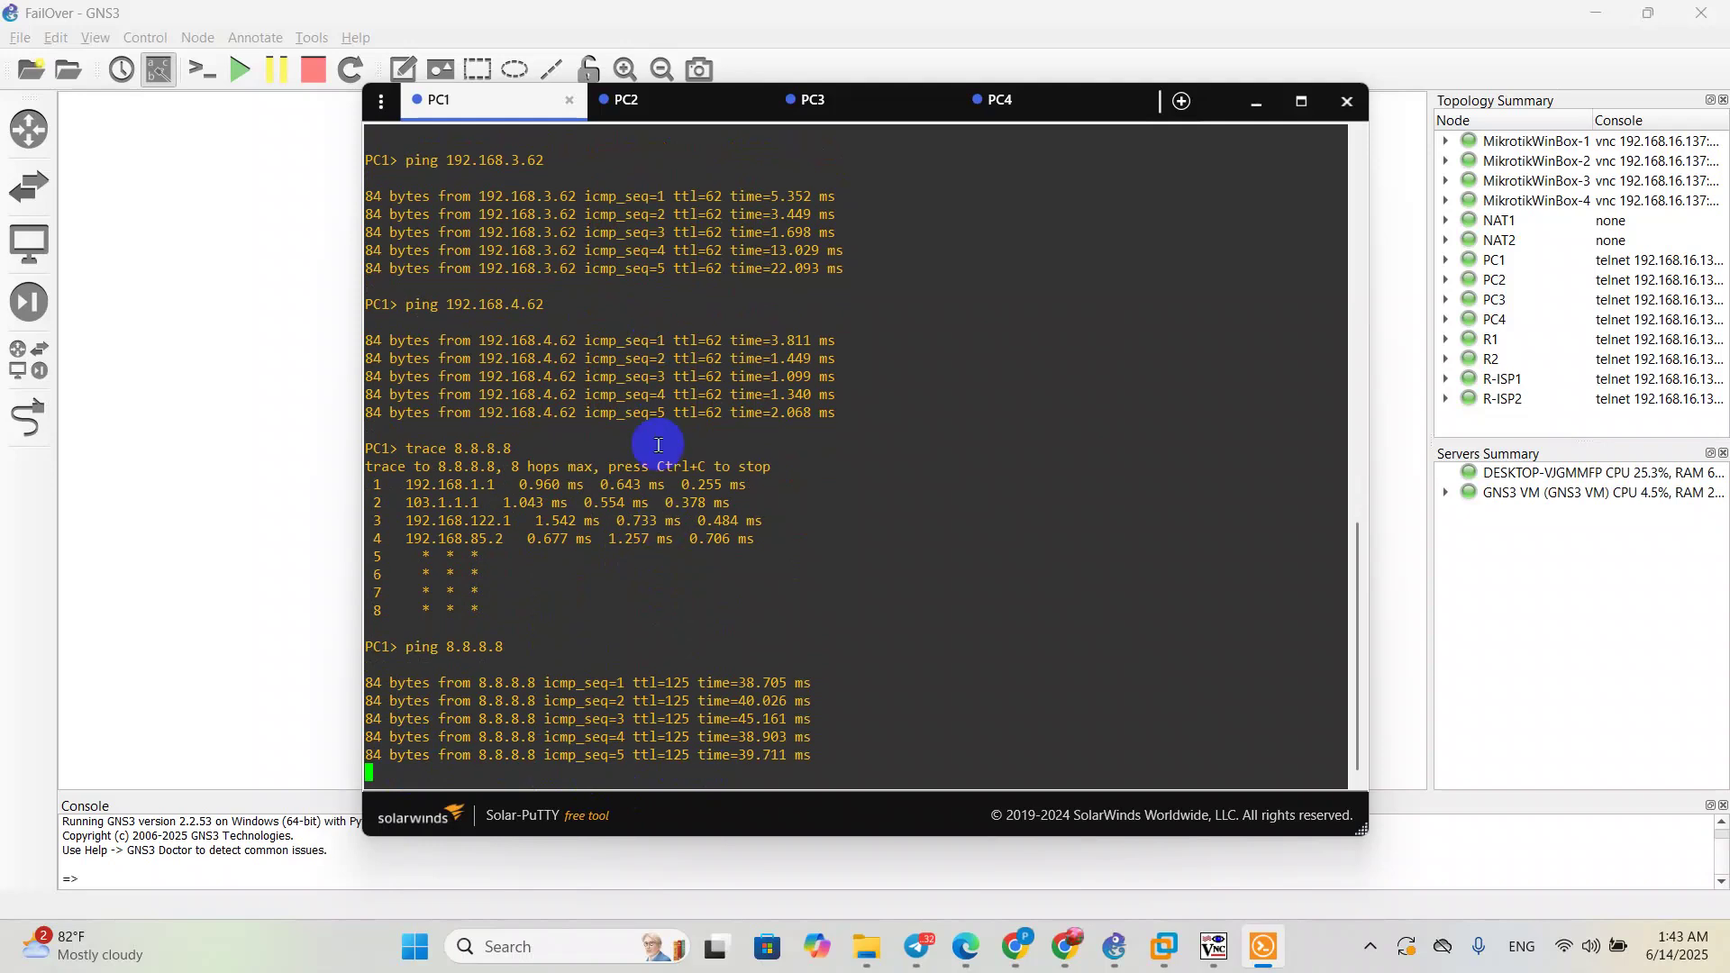
# Step: Test connectivity from PC2 to PC1 by running ping 192.168.1.62 in PC2's console
pyautogui.click(672, 108)
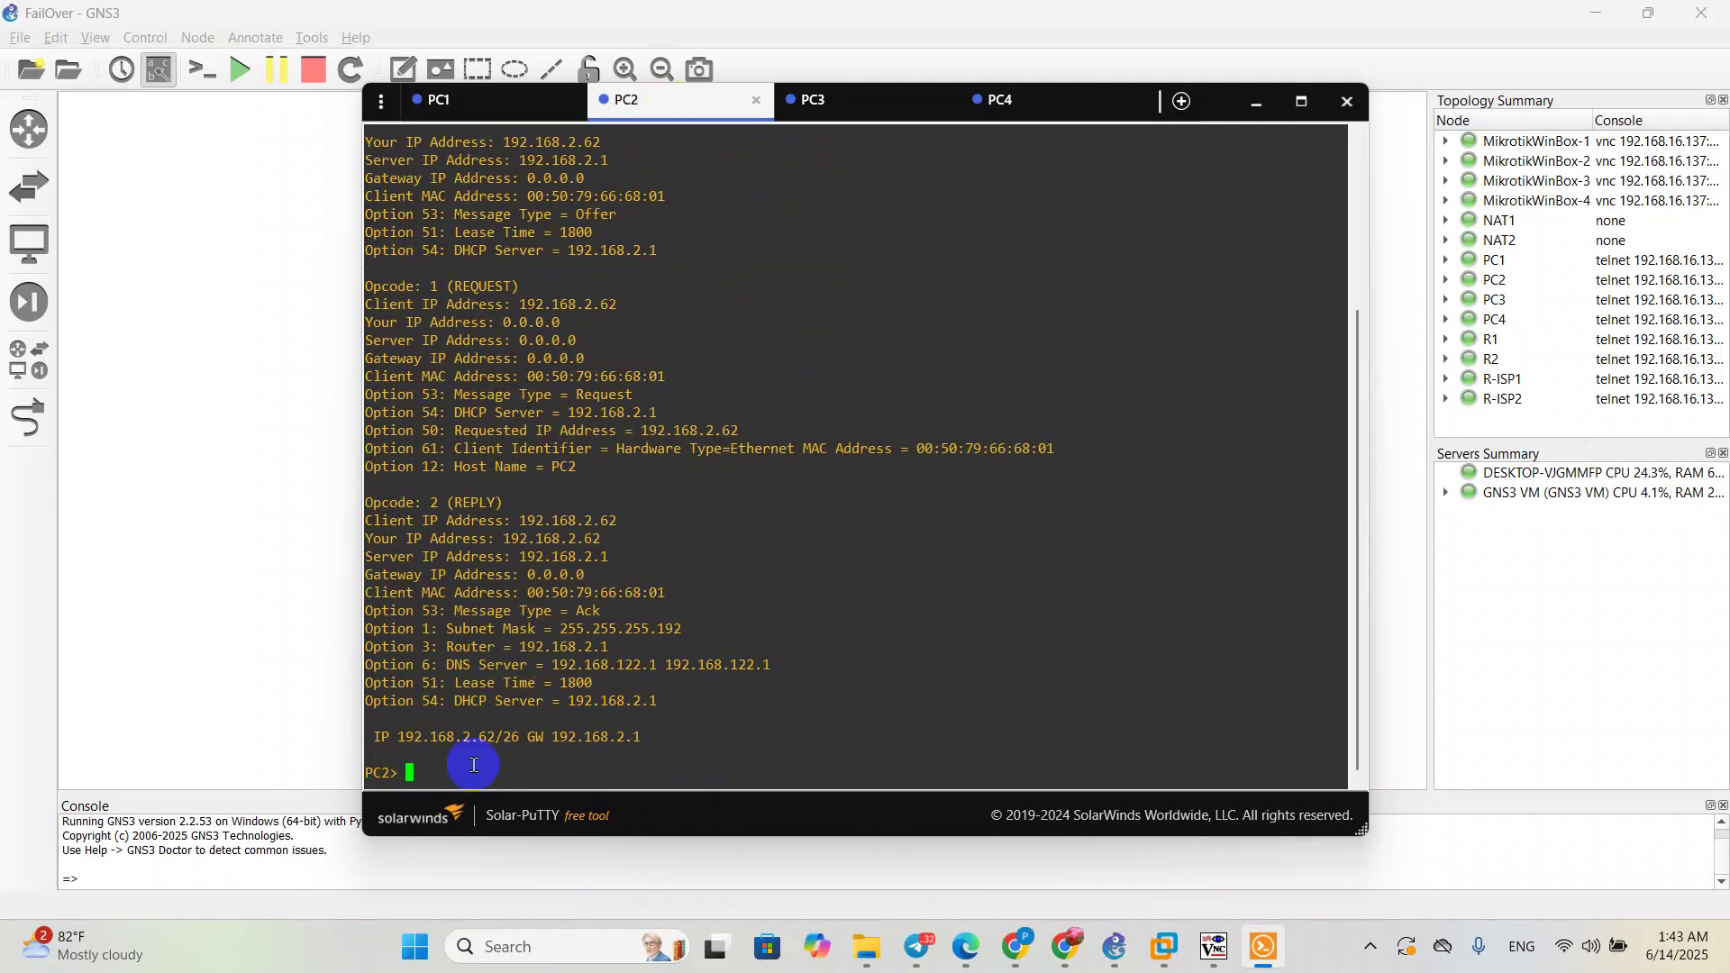
pyautogui.write('pinh')
pyautogui.press('BackSpace')
pyautogui.write('g 192.168.1.62')
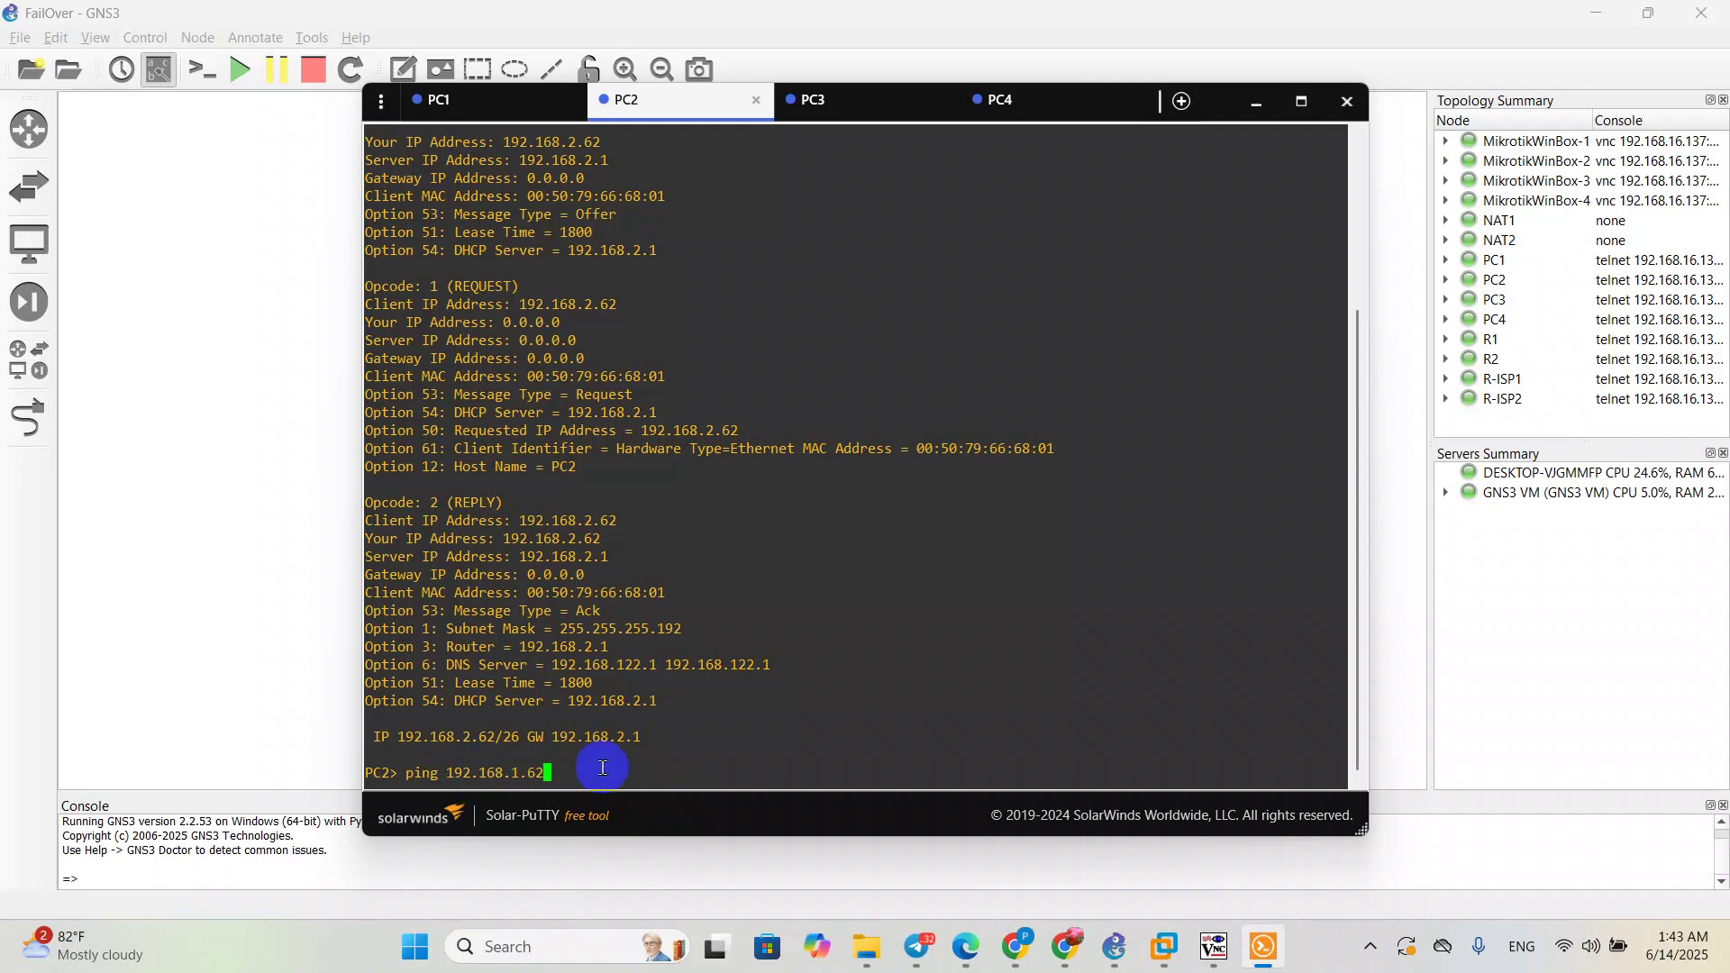
pyautogui.press('Return')
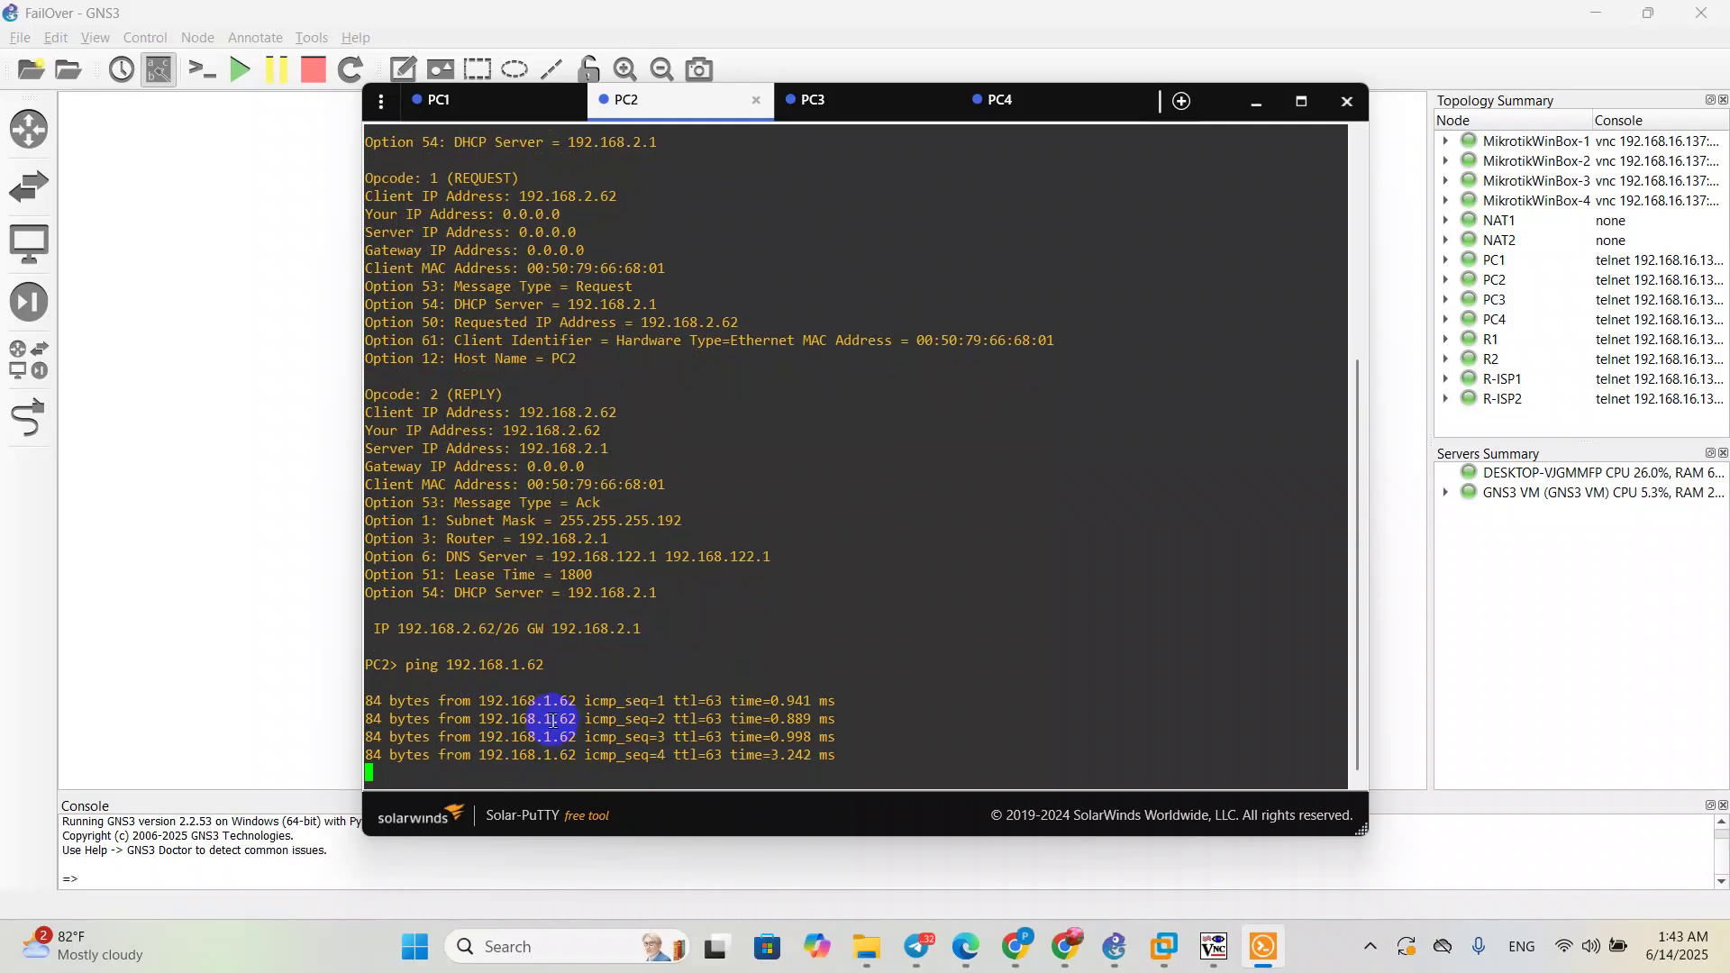
# Step: Test connectivity from PC2 to PC3 by running ping 192.168.3.62
pyautogui.press('Up')
pyautogui.press('Left')
pyautogui.press('Left')
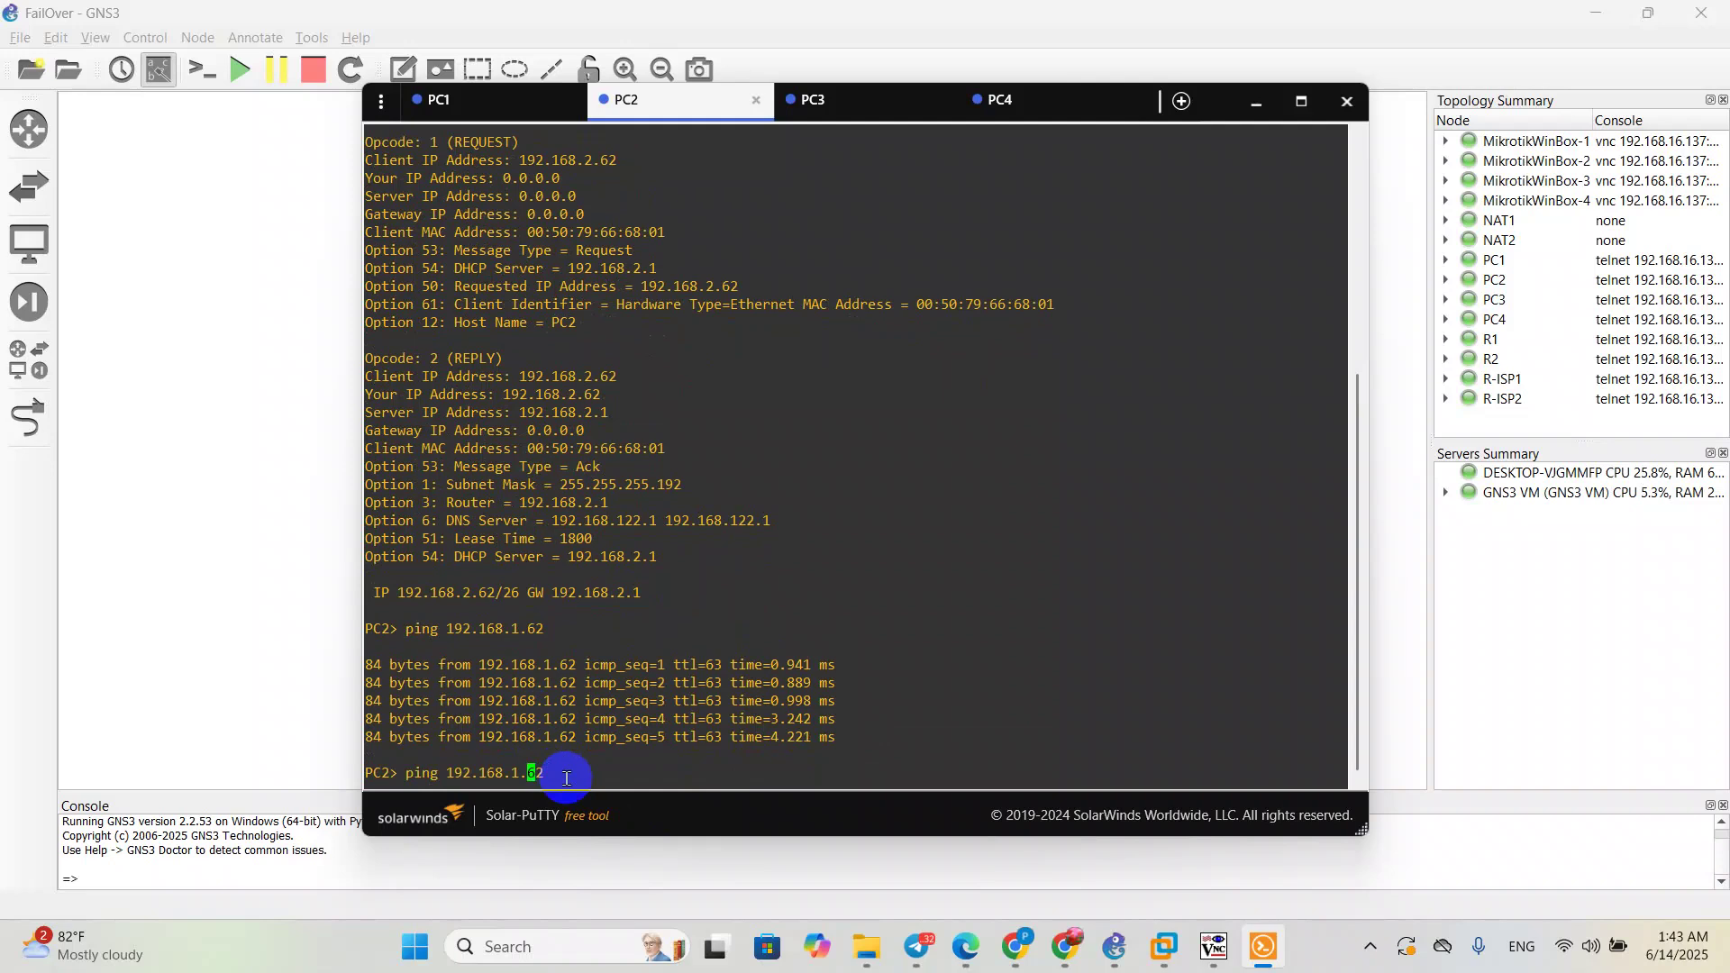
pyautogui.press('BackSpace')
pyautogui.write('3')
pyautogui.press('Return')
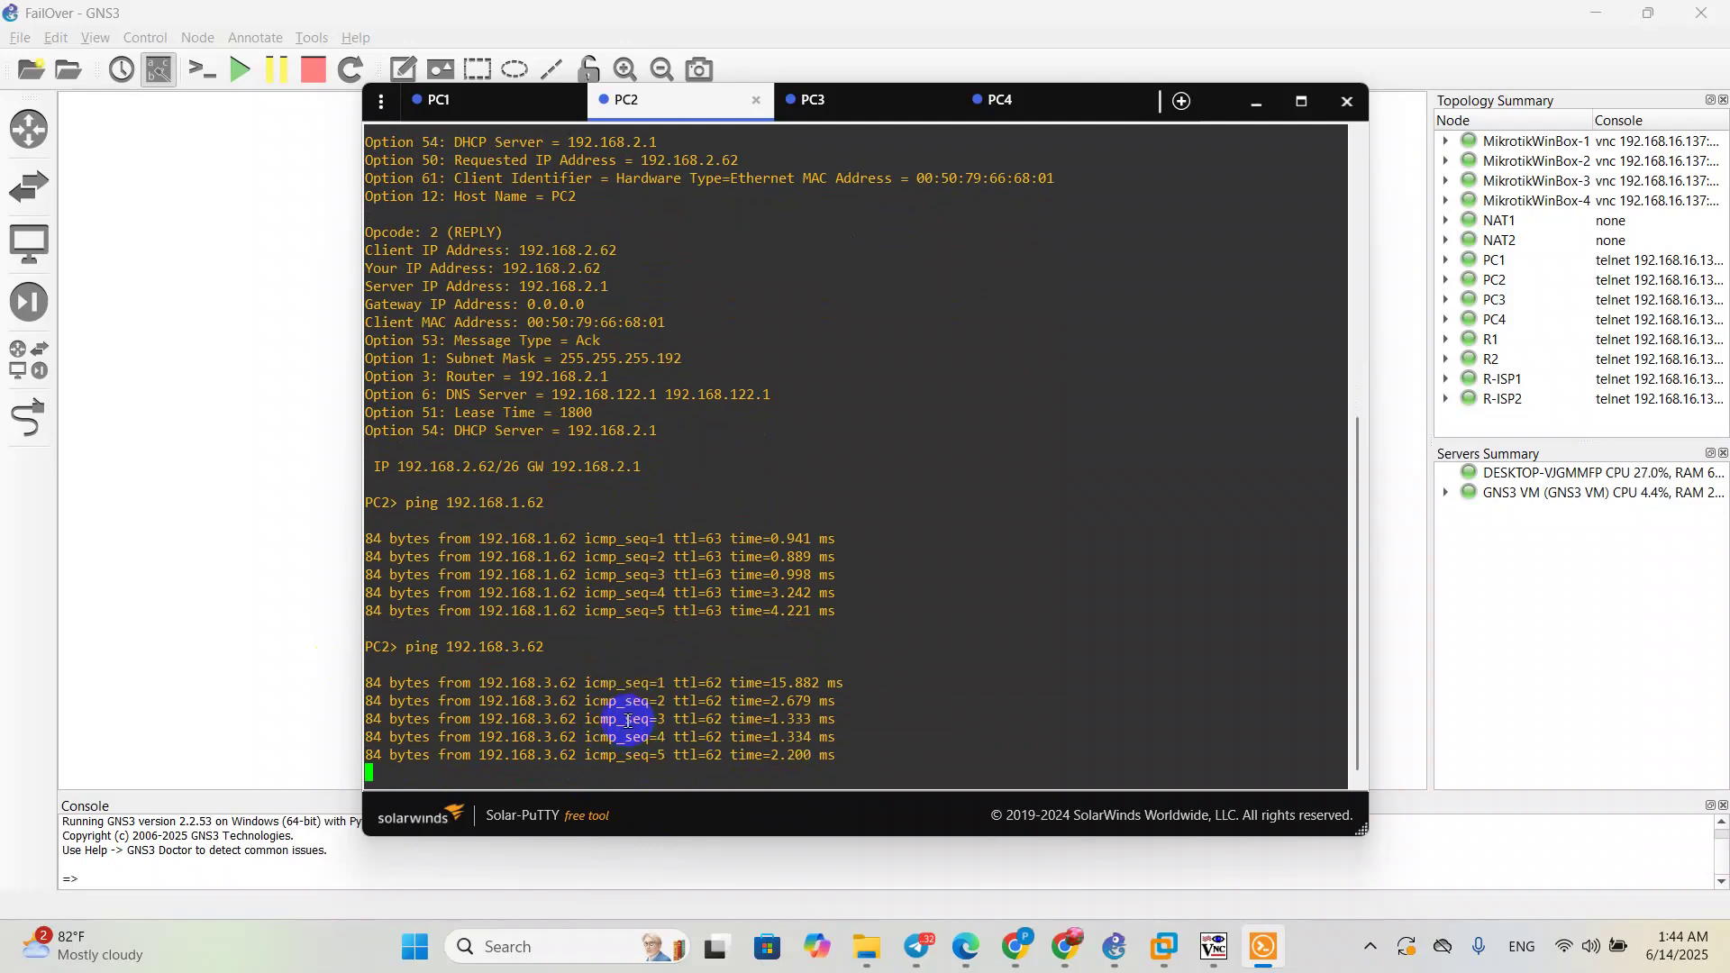
# Step: Test connectivity from PC2 to PC4 by running ping 192.168.4.62
pyautogui.press('Up')
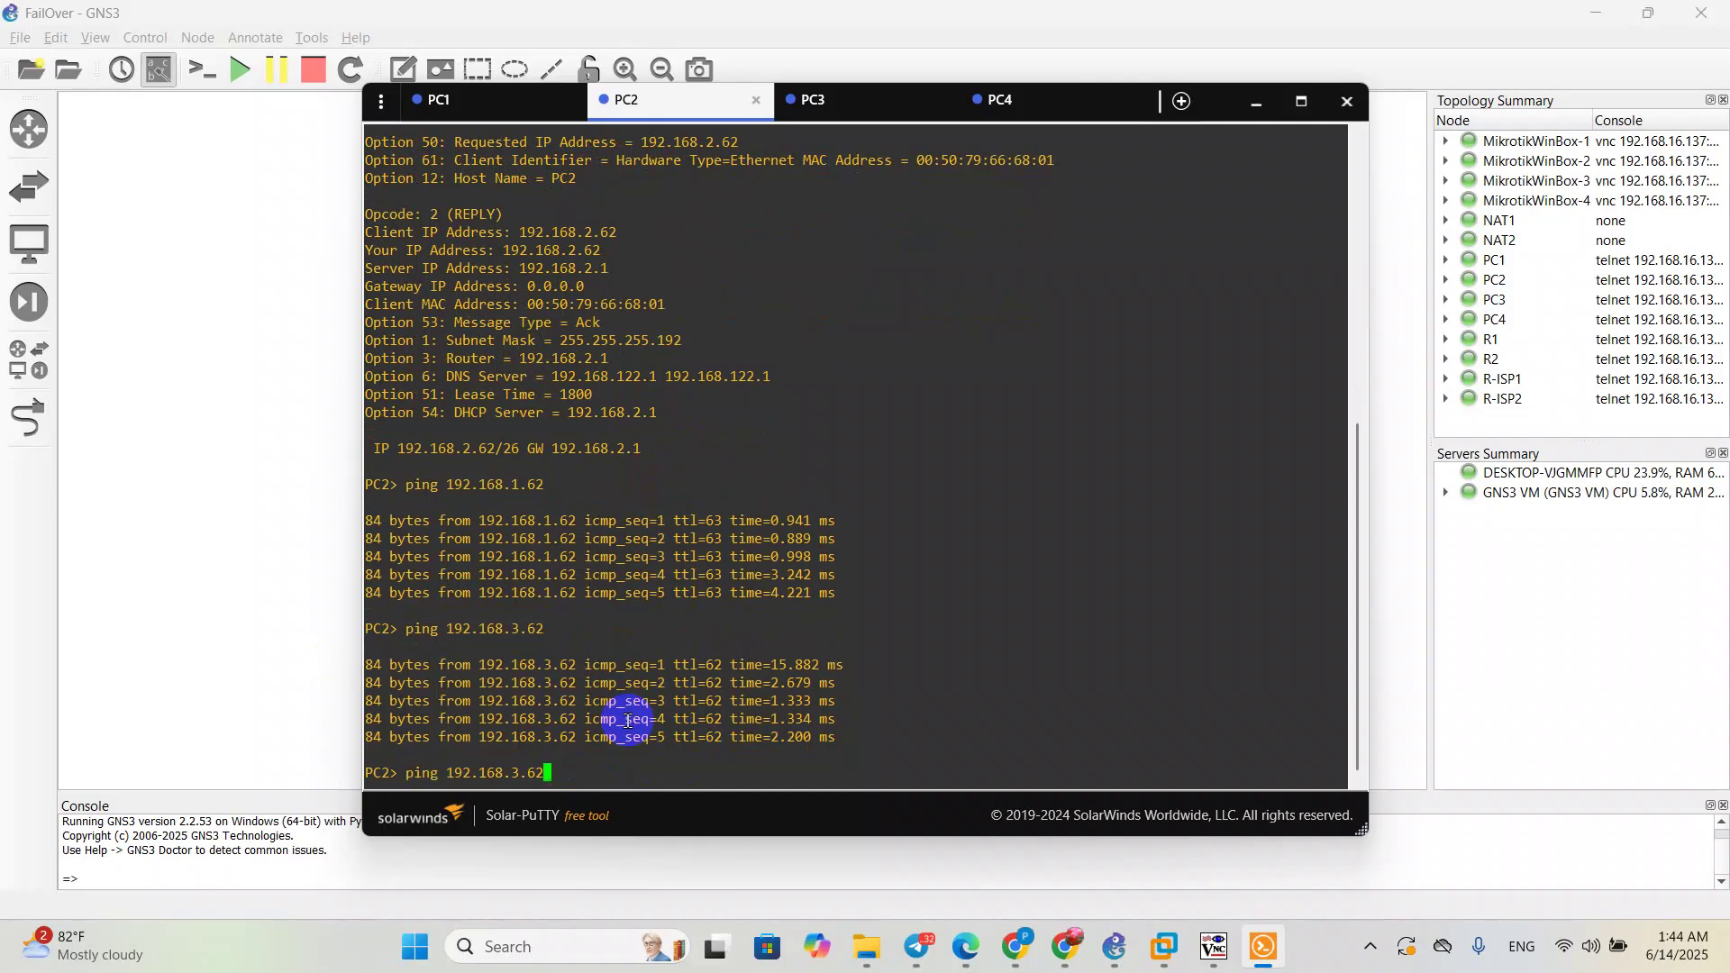
pyautogui.press('Left')
pyautogui.press('Left')
pyautogui.press('BackSpace')
pyautogui.write('4')
pyautogui.press('Return')
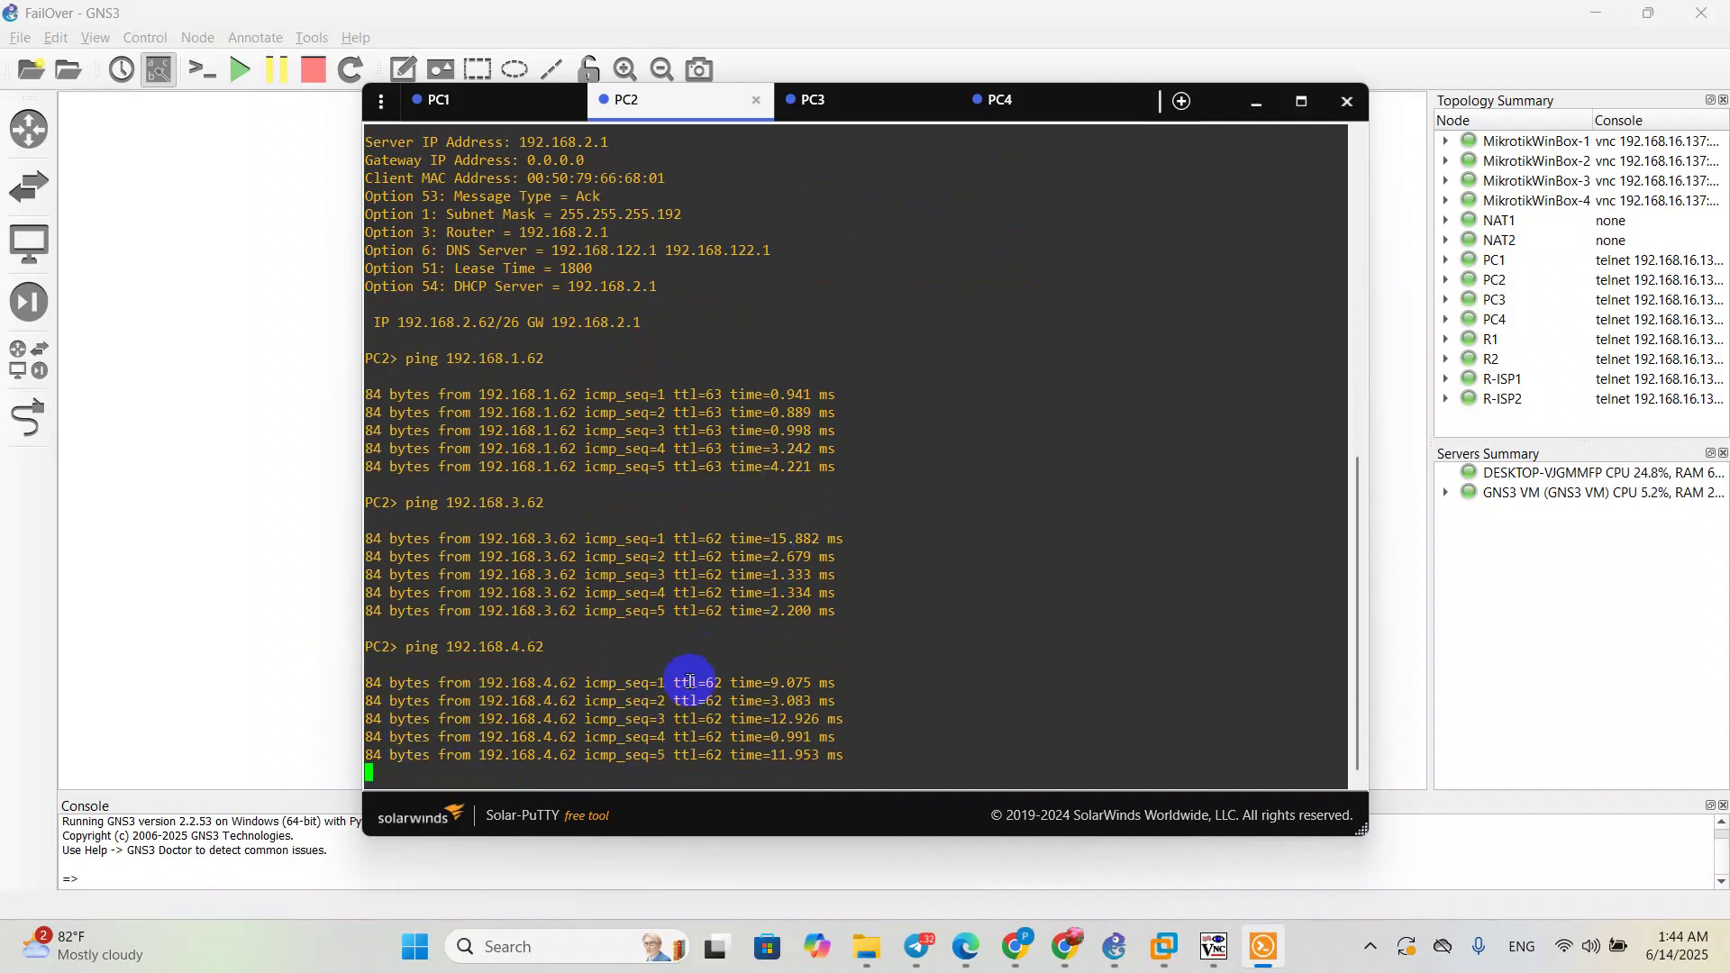
# Step: Check PC2's internet path by running trace 8.8.8.8 and ping 8.8.8.8 in its console
pyautogui.write('t')
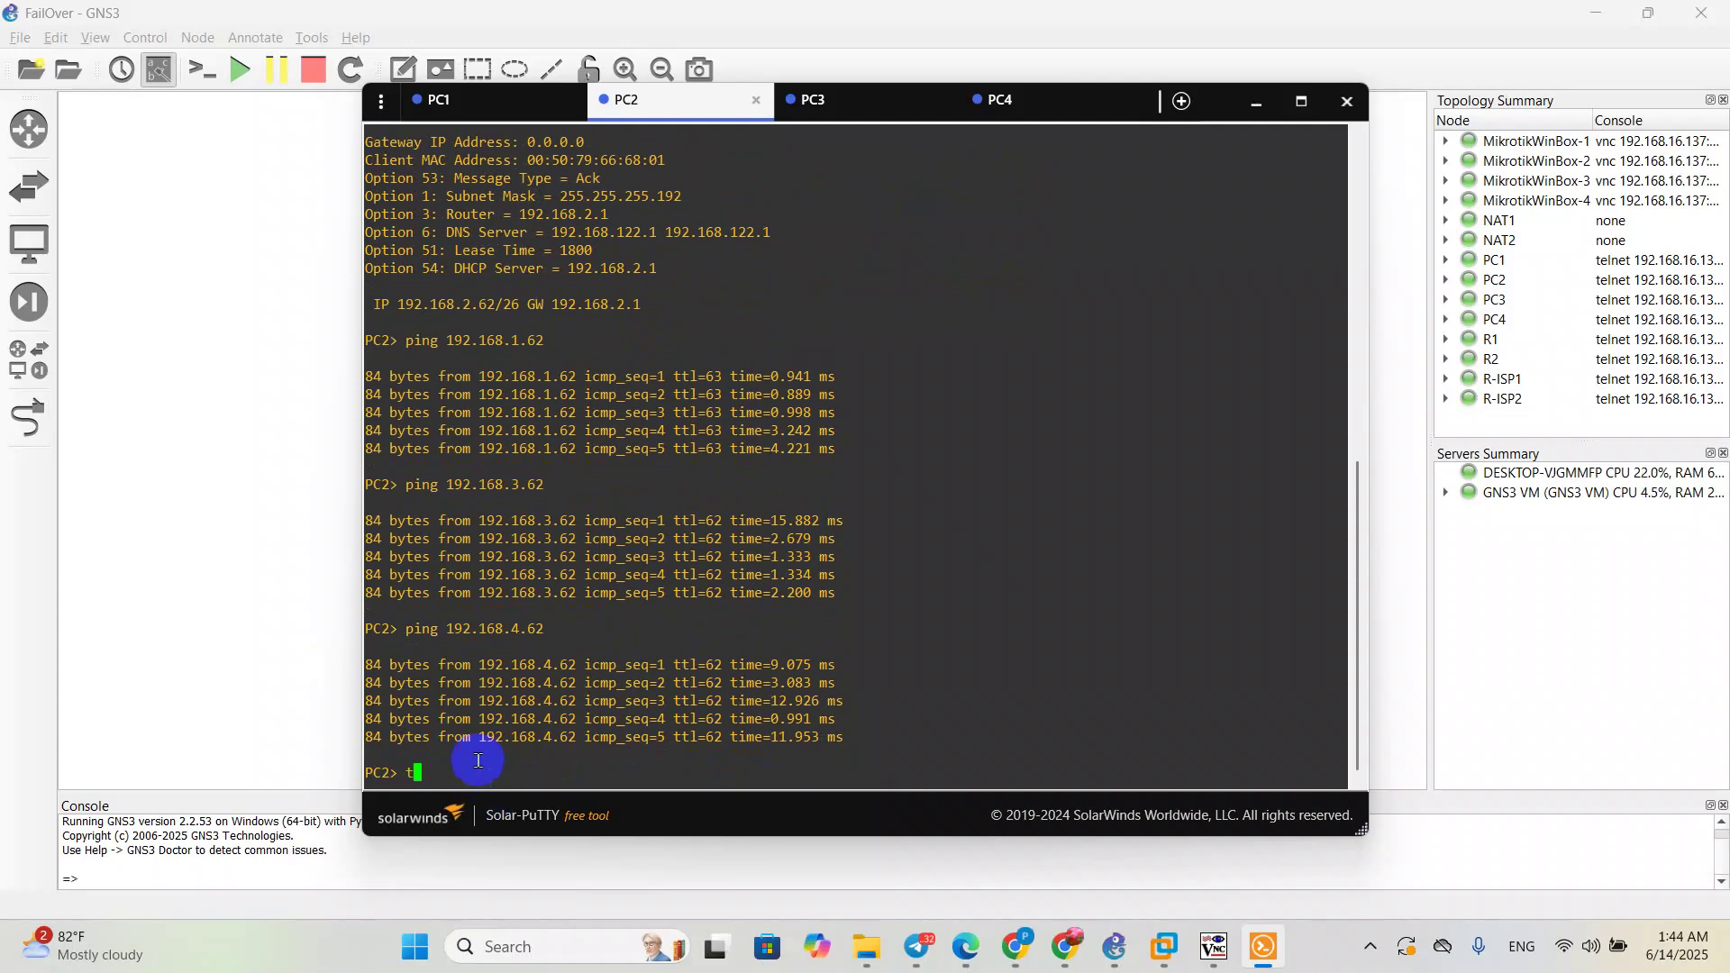
pyautogui.write('race 8.8.8.8')
pyautogui.press('Return')
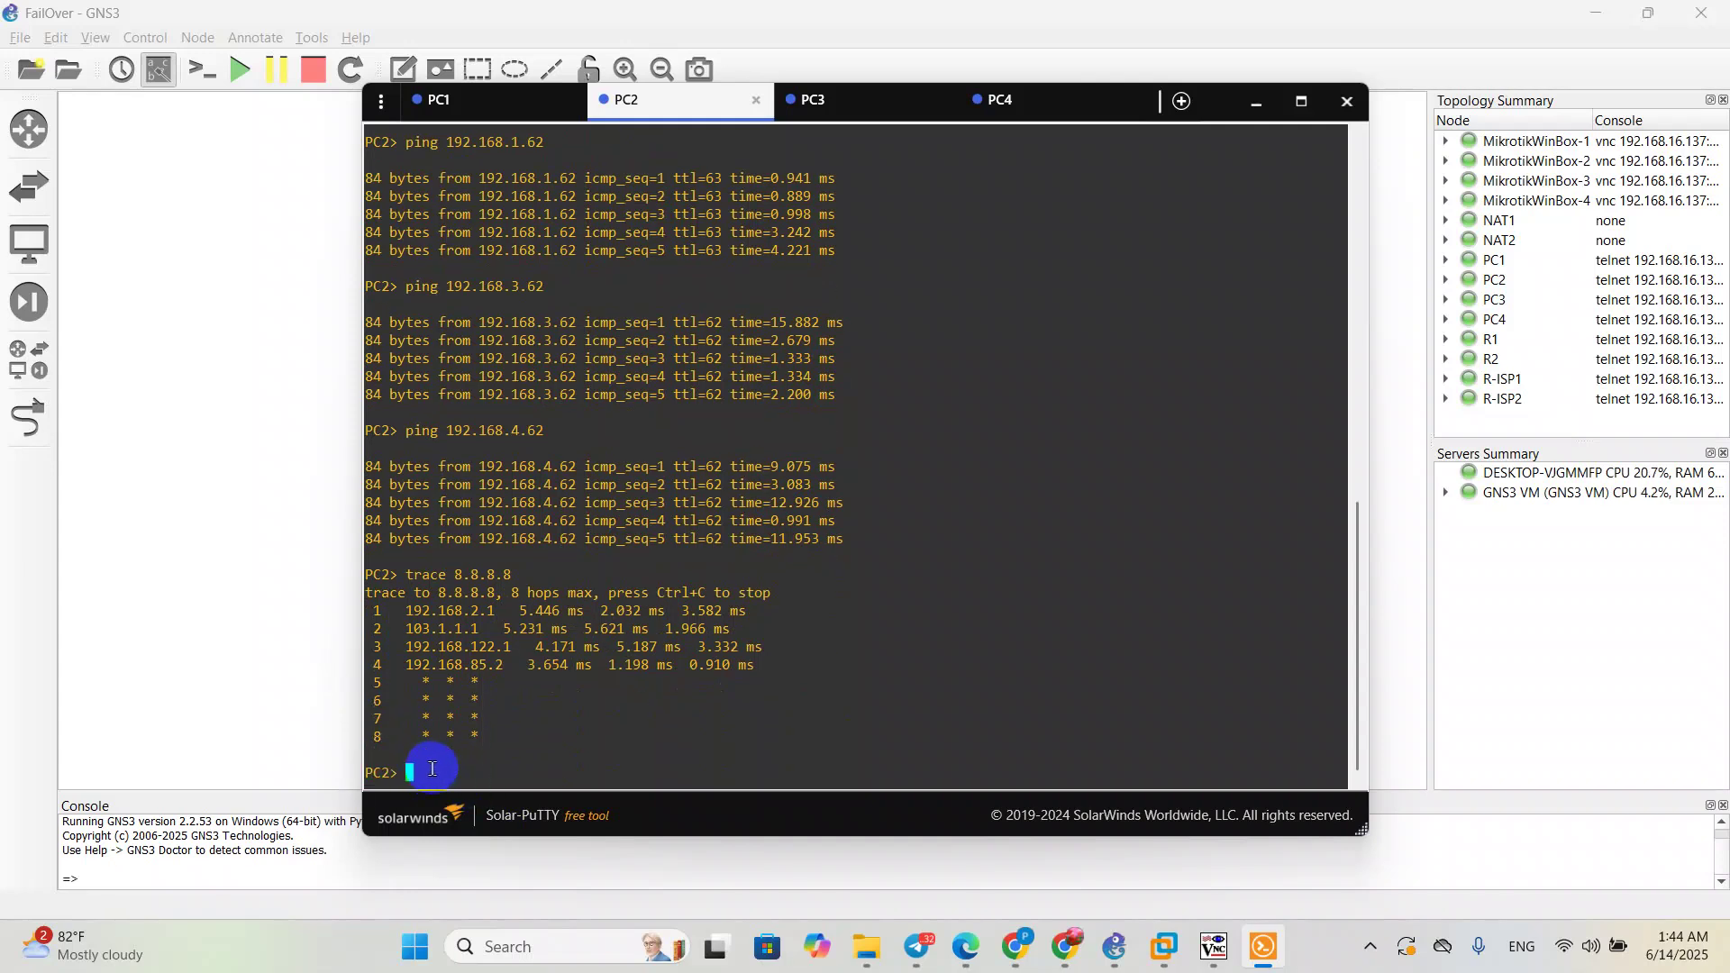
pyautogui.write('ping 8.8.8.8')
pyautogui.press('Return')
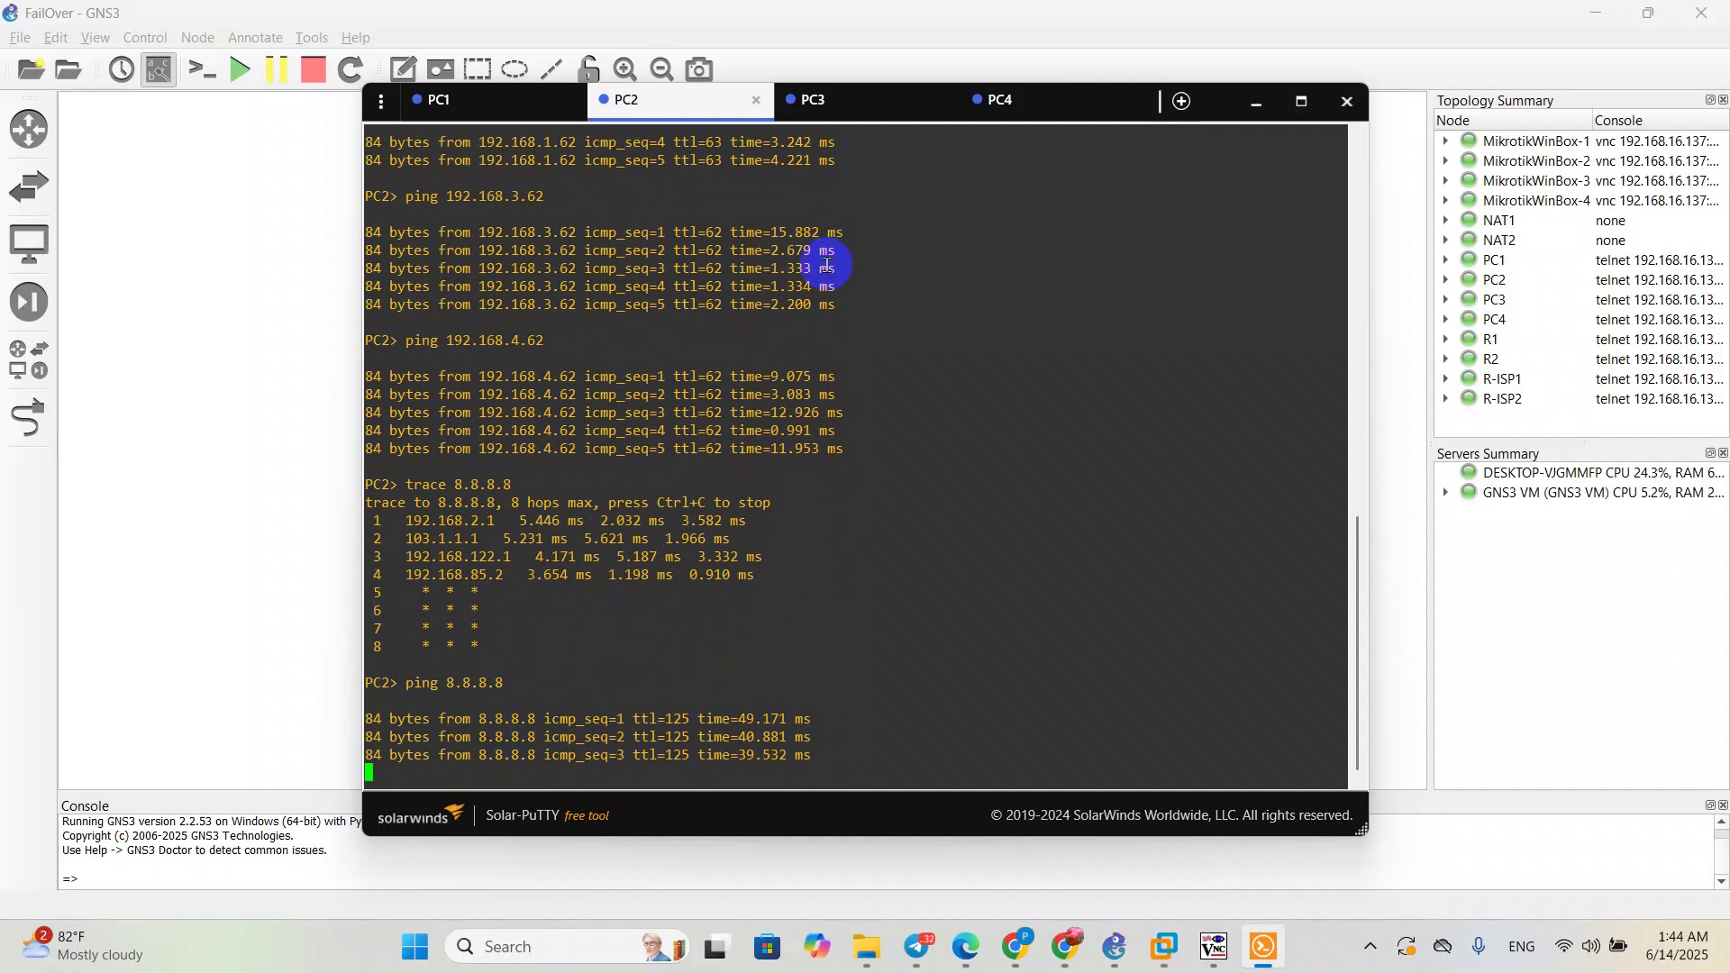
# Step: Test connectivity from PC3 to PC1 by running ping 192.168.1.62 in PC3's console
pyautogui.click(841, 110)
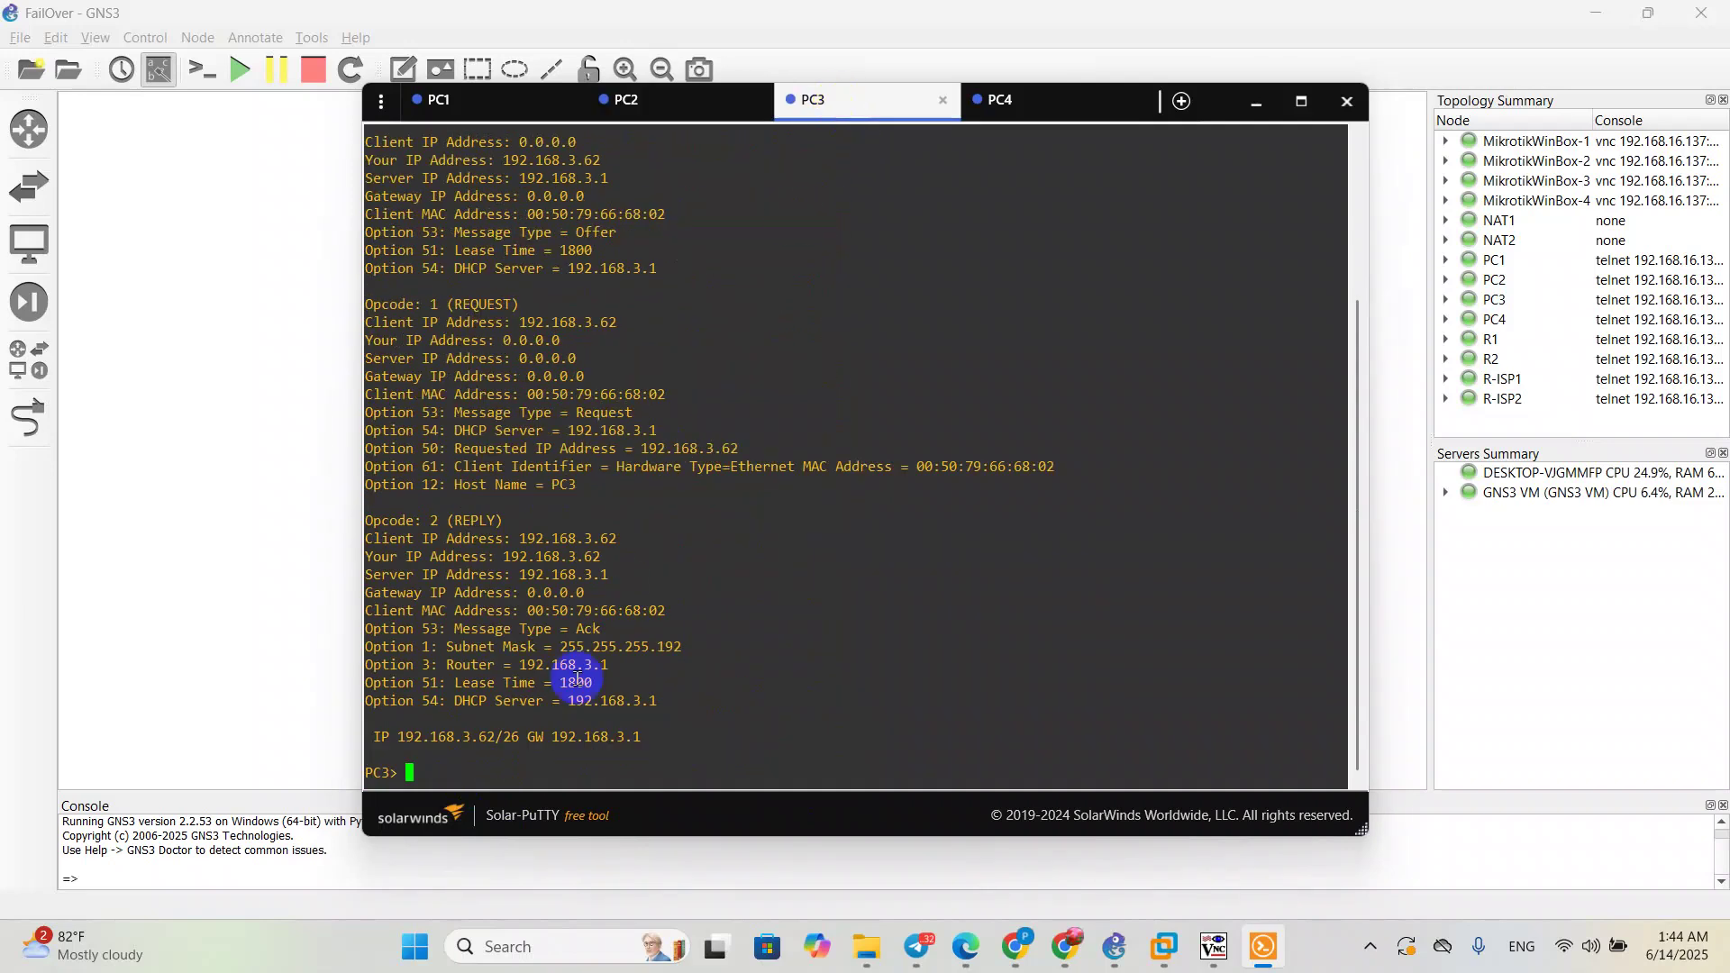
pyautogui.write('pinh')
pyautogui.press('BackSpace')
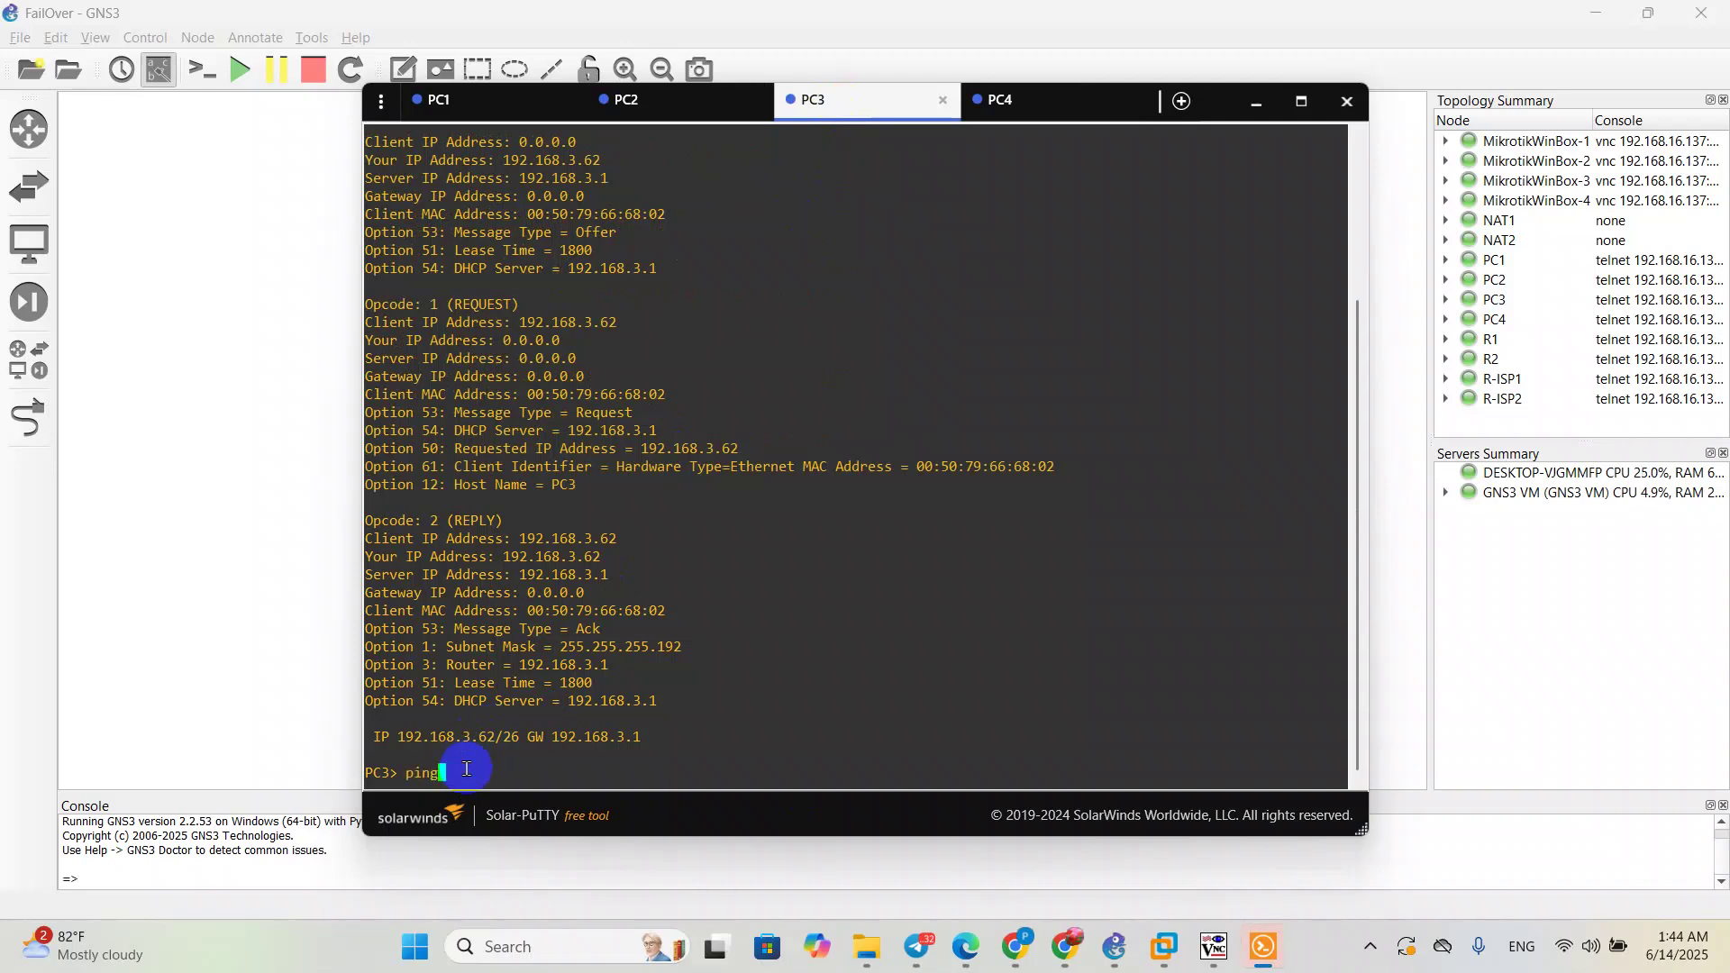
pyautogui.write('g 192.168.1.62')
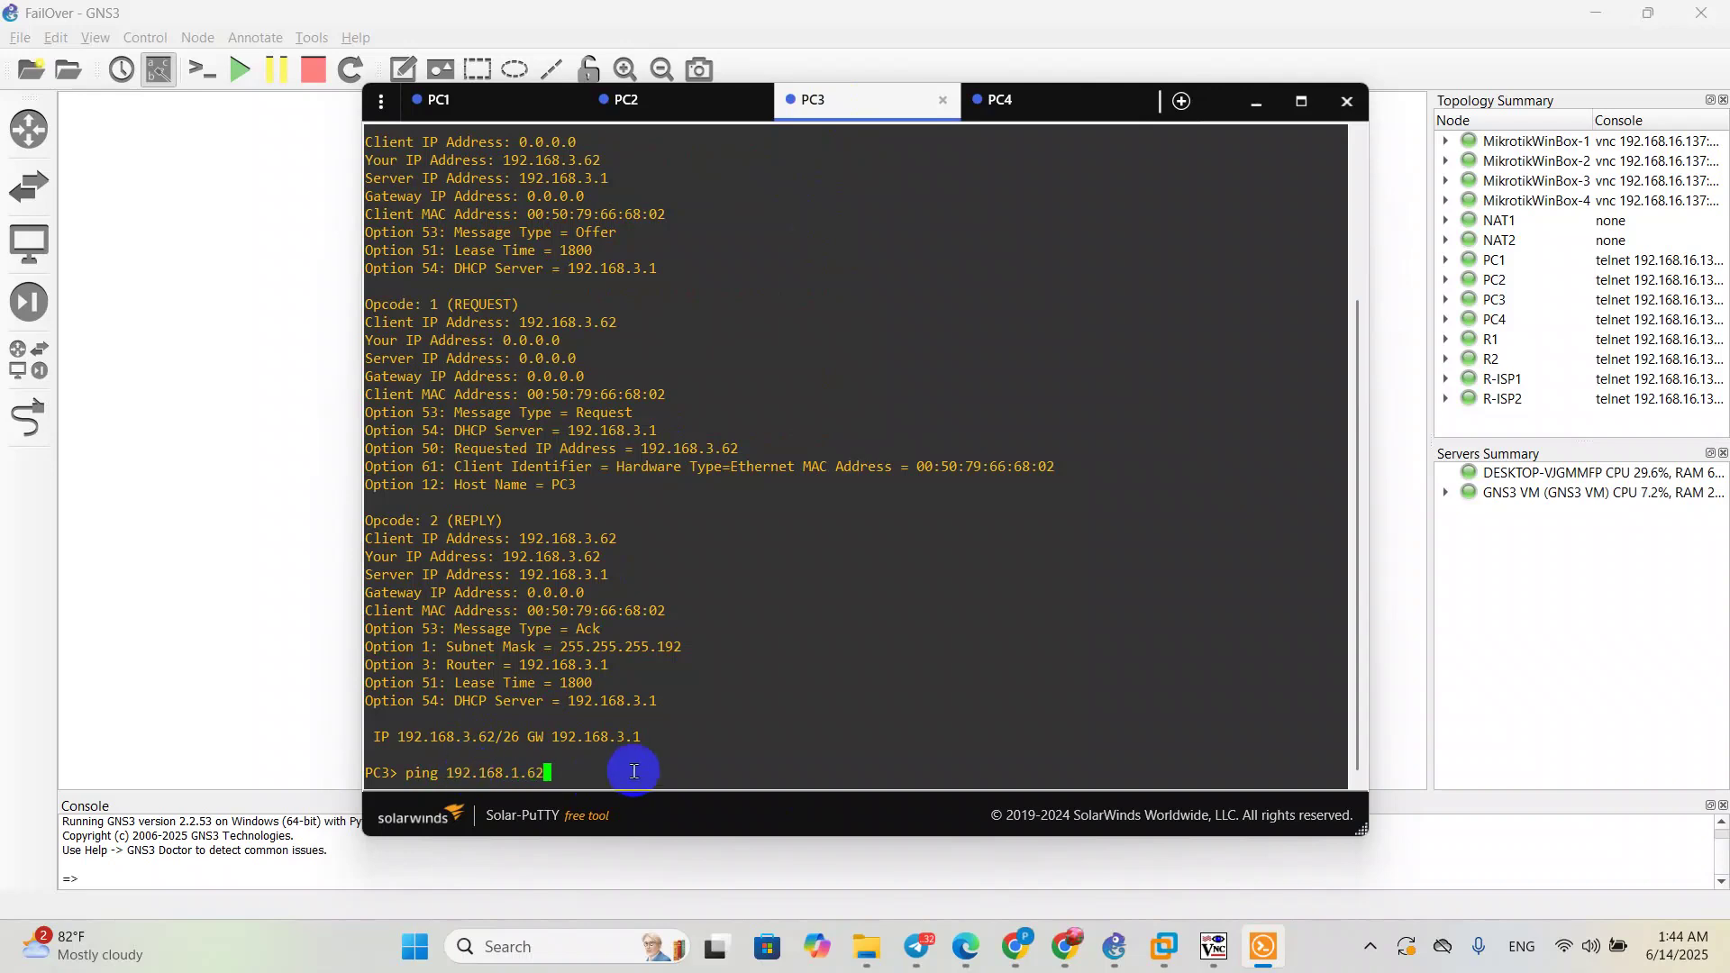
pyautogui.press('Return')
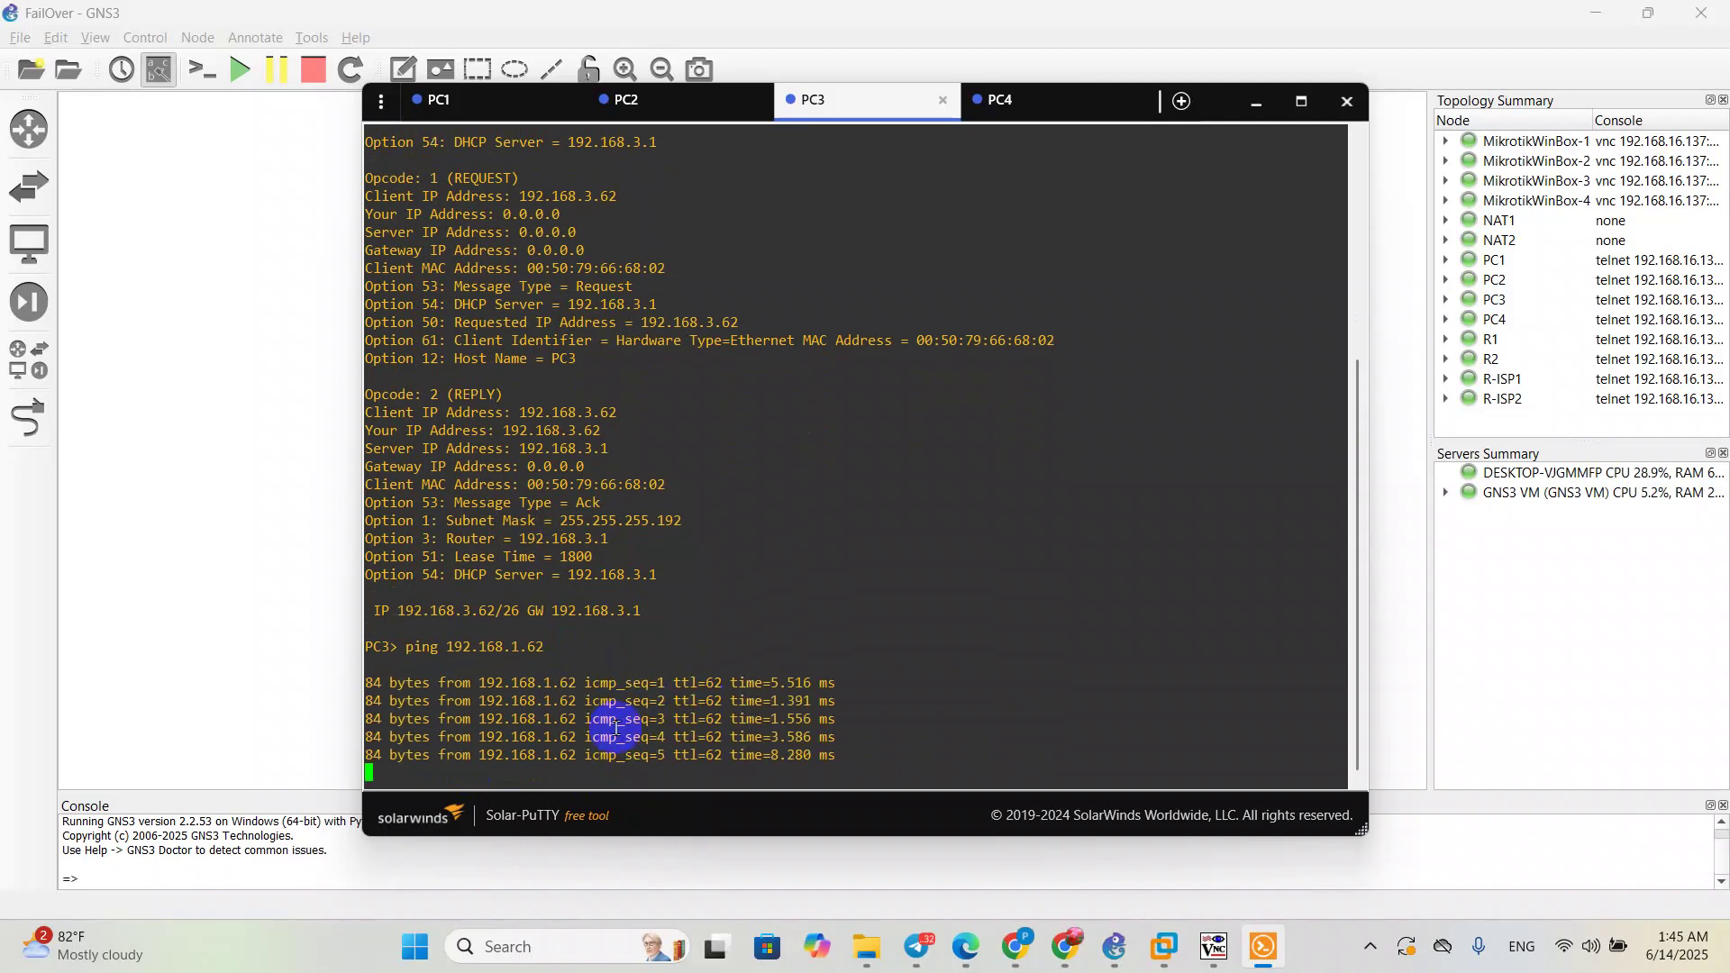
# Step: Test connectivity from PC3 to PC2 by running ping 192.168.2.62
pyautogui.press('Up')
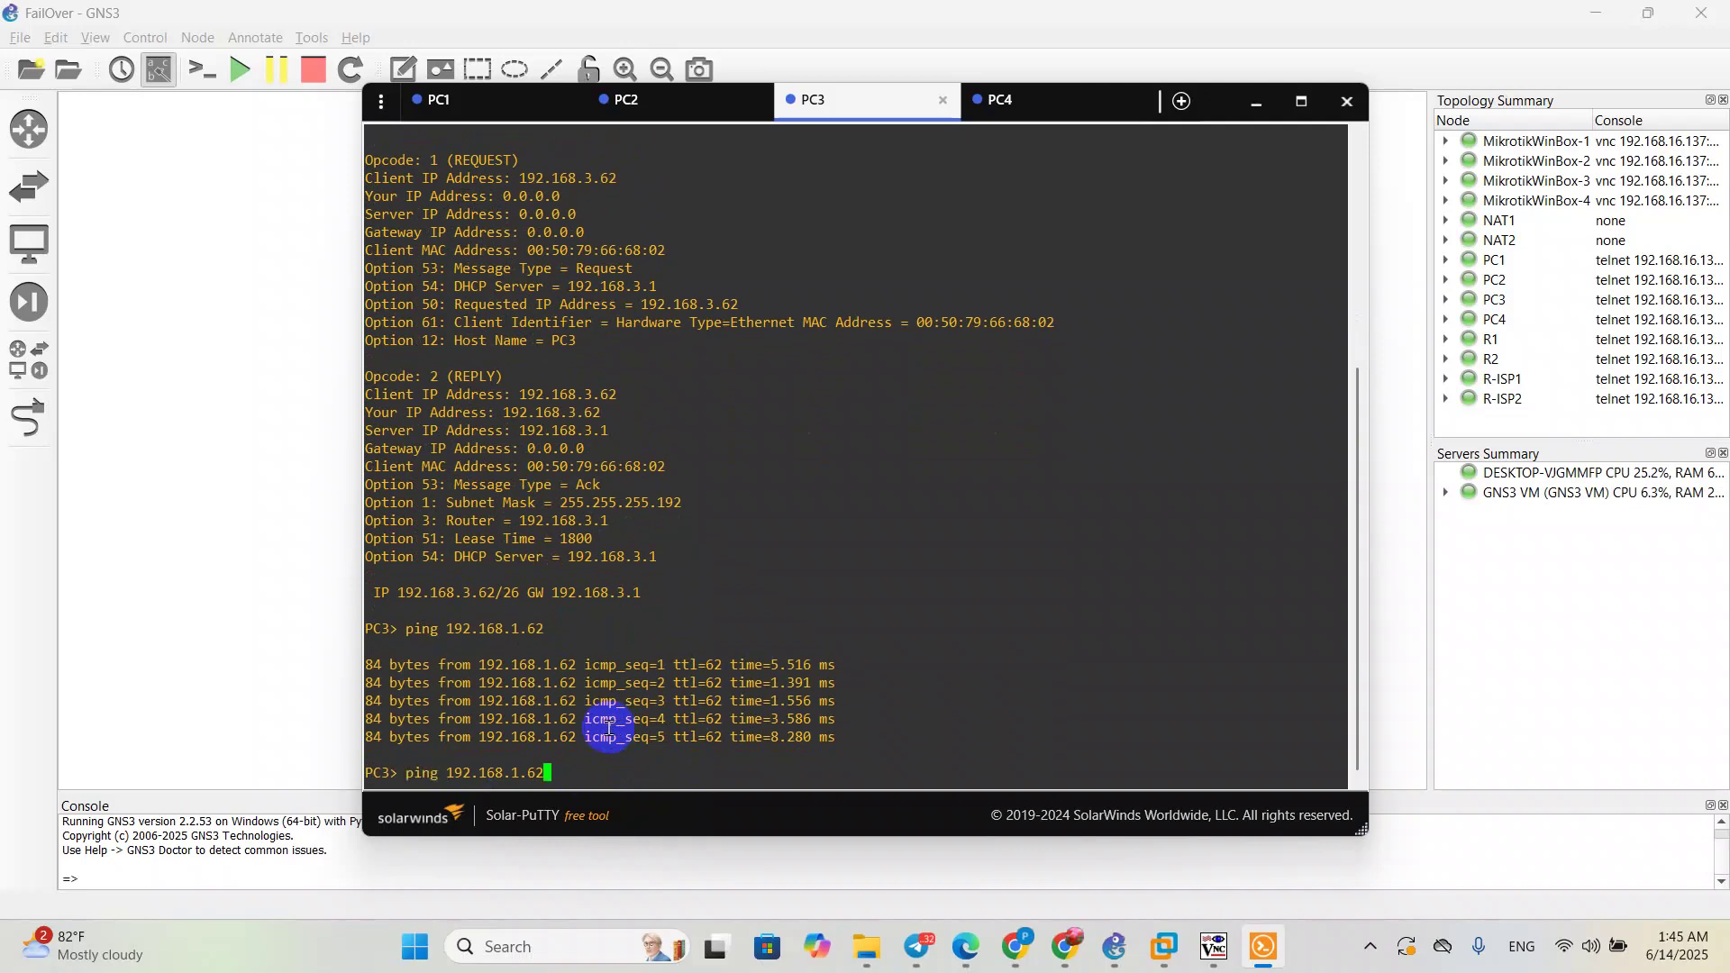
pyautogui.press('Left')
pyautogui.press('Left')
pyautogui.press('BackSpace')
pyautogui.write('2')
pyautogui.press('Return')
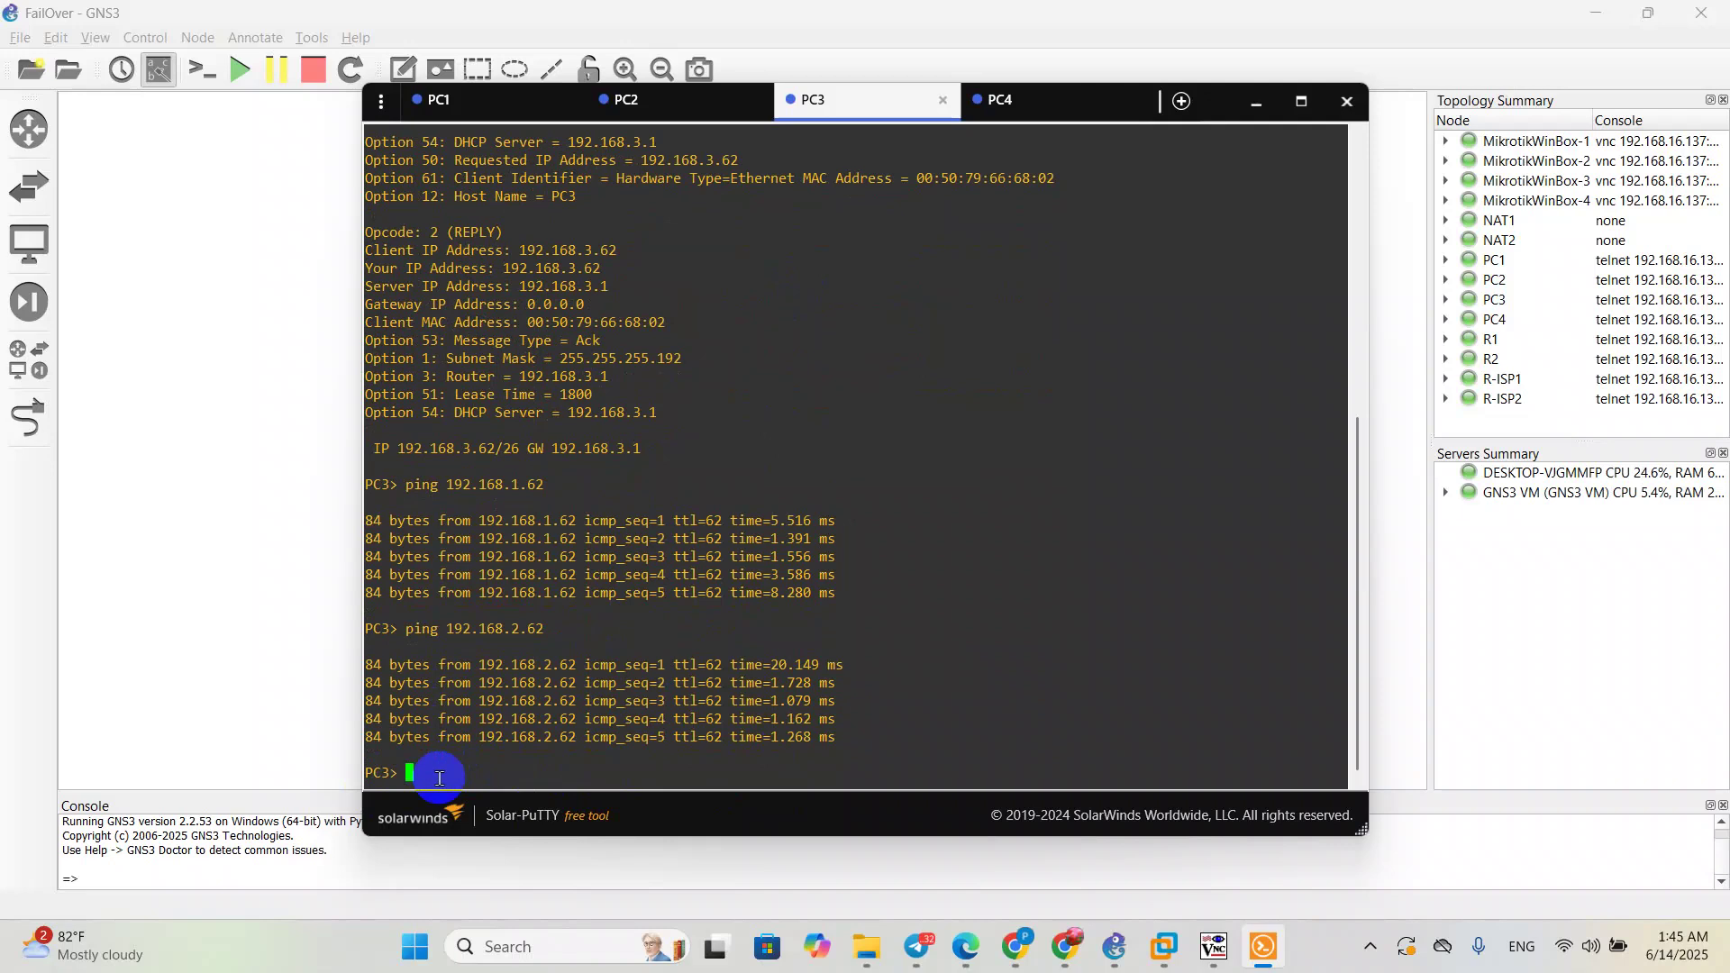
# Step: Test connectivity from PC3 to PC4 by running ping 192.168.4.62
pyautogui.press('Up')
pyautogui.press('Delete')
pyautogui.write('4.62')
pyautogui.press('Return')
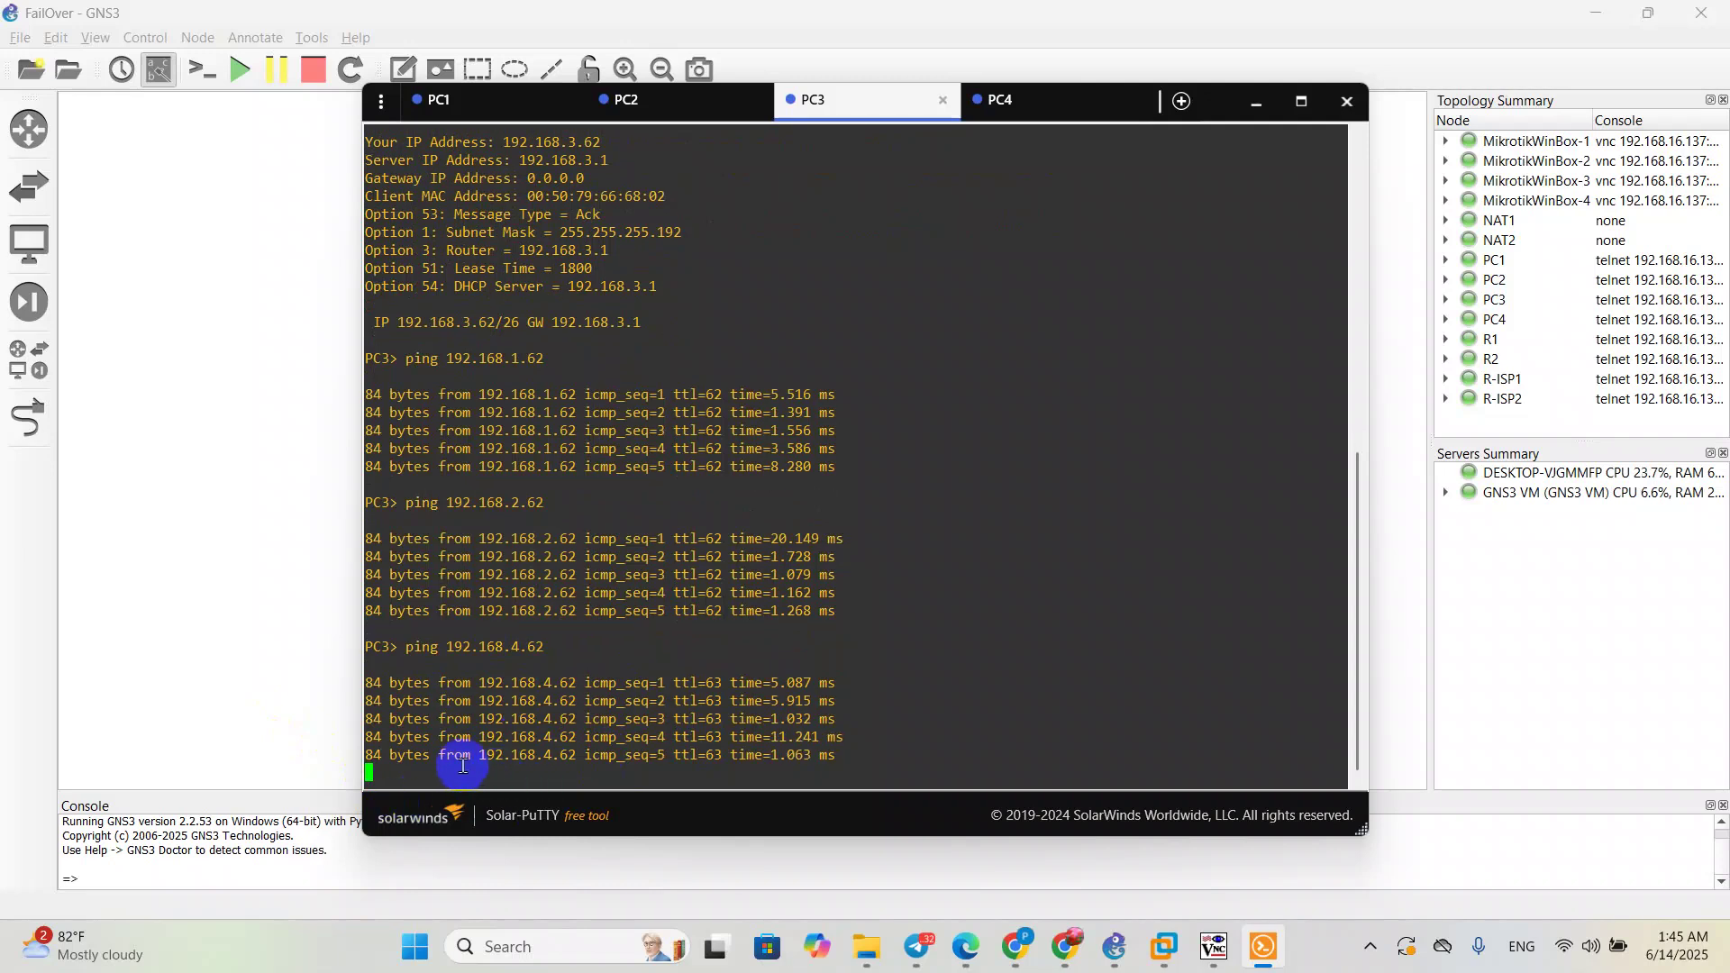
# Step: Check PC3's internet path by running trace 8.8.8.8 and ping 8.8.8.8 in its console
pyautogui.write('trca')
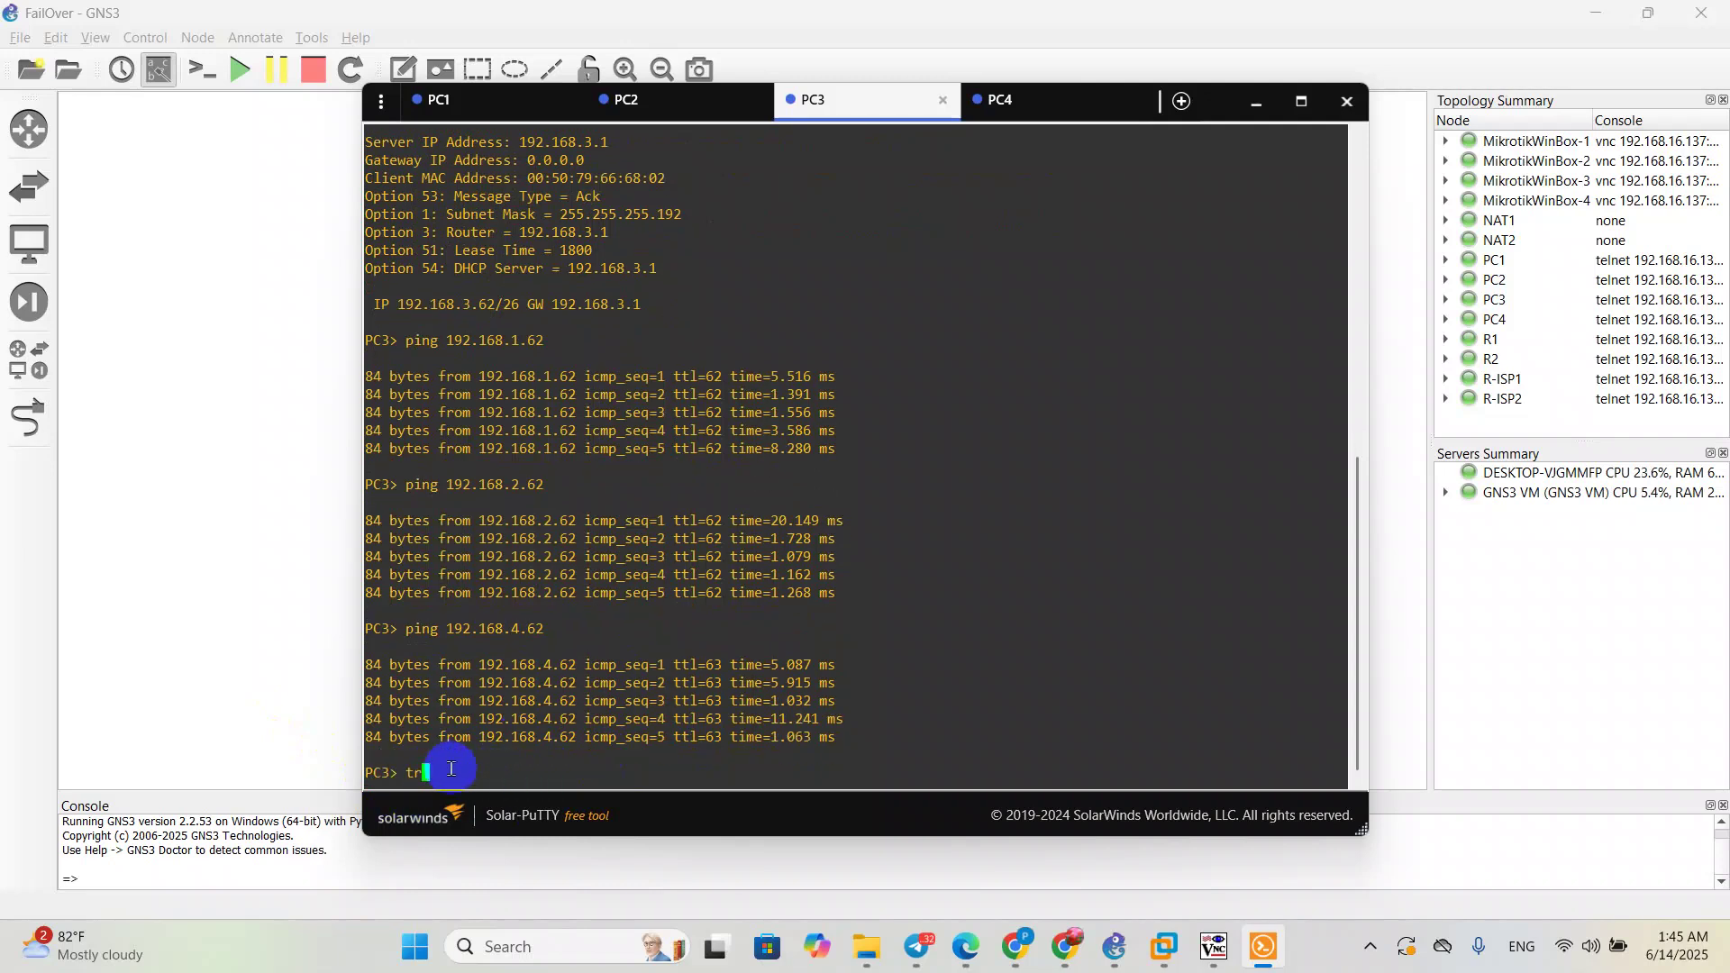
pyautogui.press('BackSpace')
pyautogui.press('BackSpace')
pyautogui.write('ace 8.8.8.8')
pyautogui.press('Return')
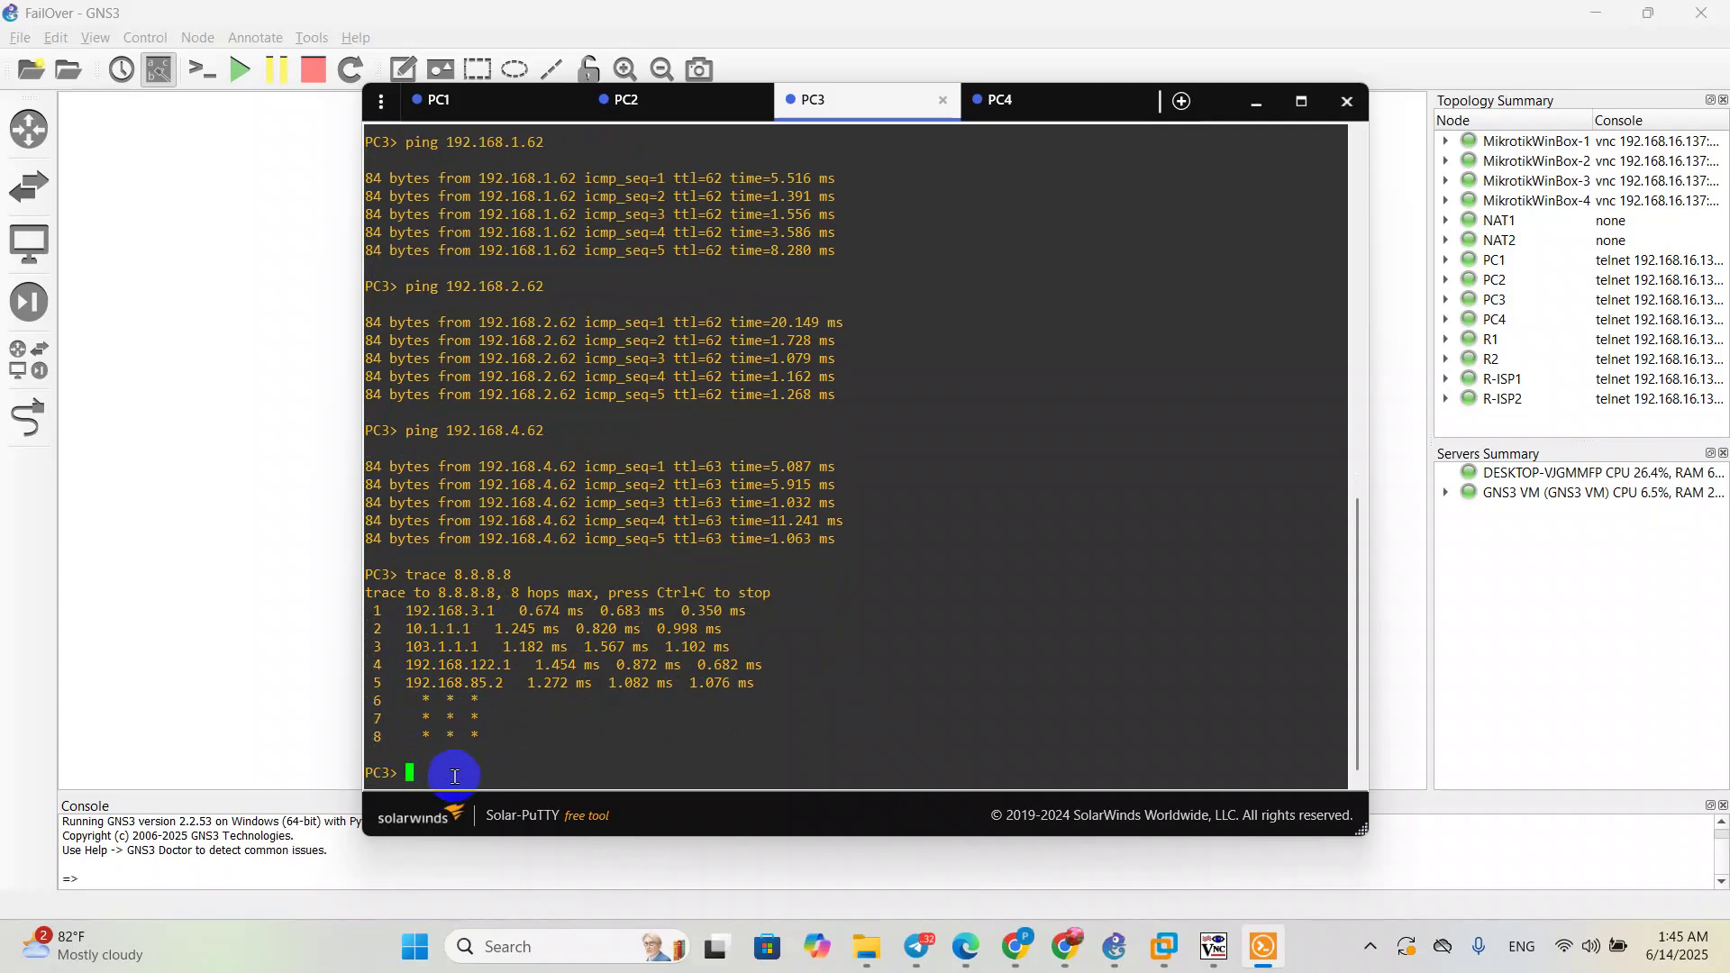
pyautogui.write('ping 8.8.8.8')
pyautogui.press('Return')
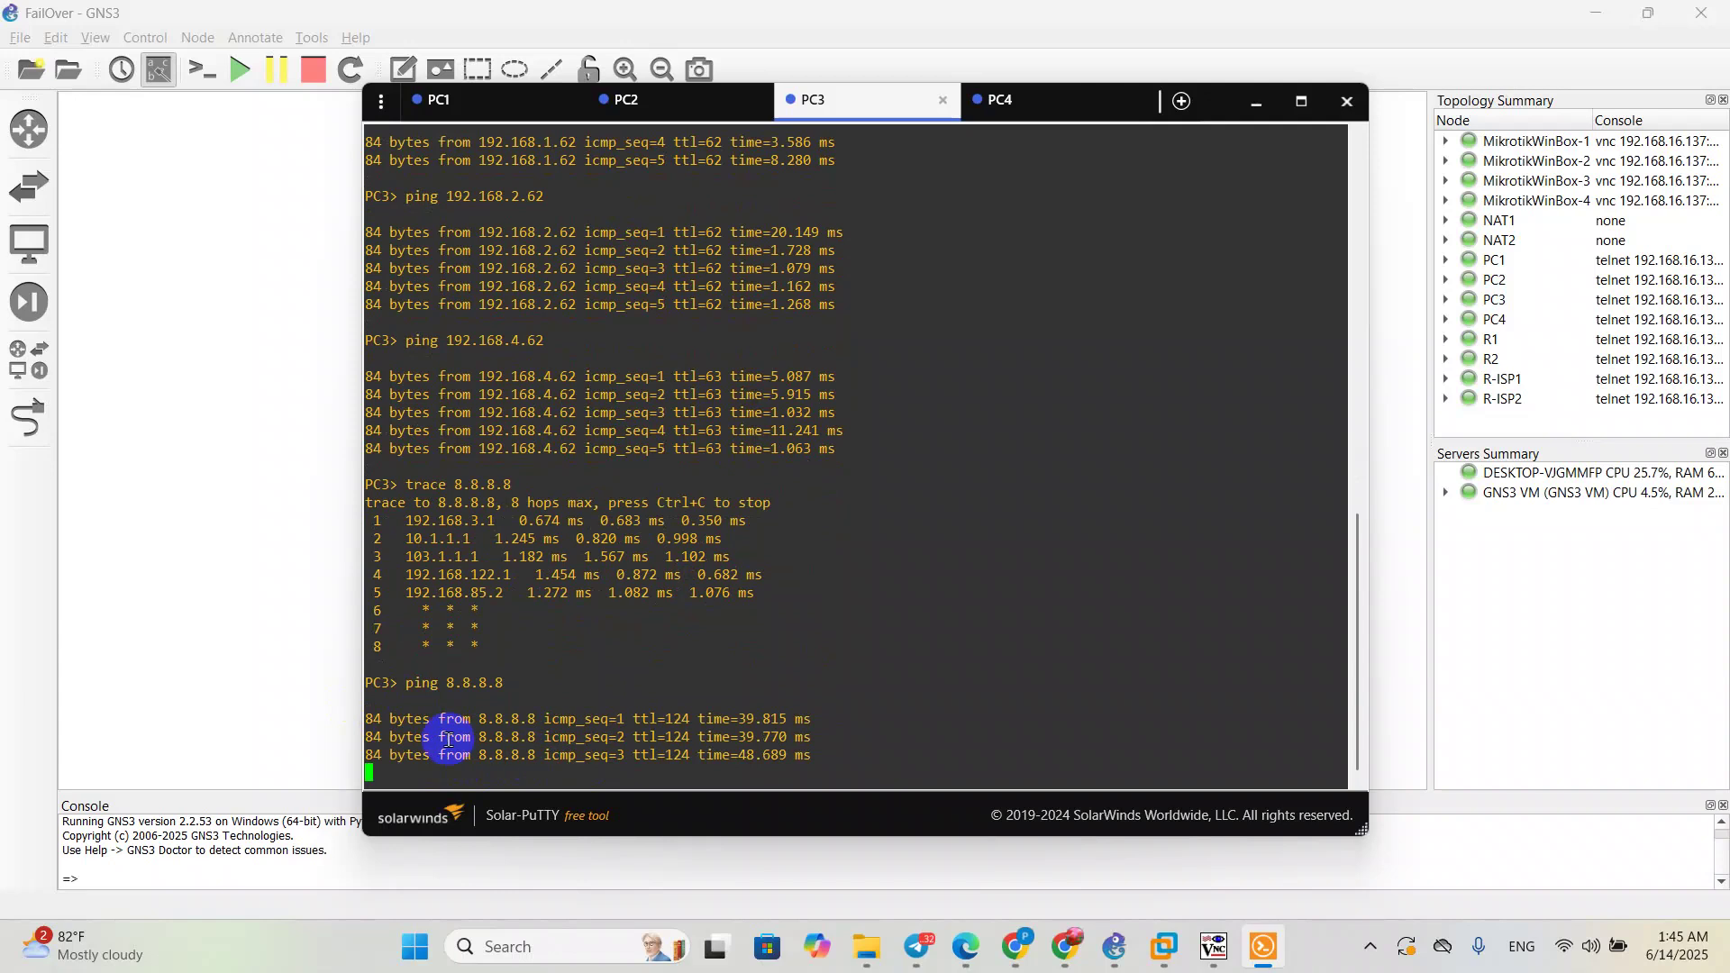
# Step: Test connectivity from PC4 to PC1 by running ping 192.168.1.62 in PC4's console
pyautogui.click(1043, 85)
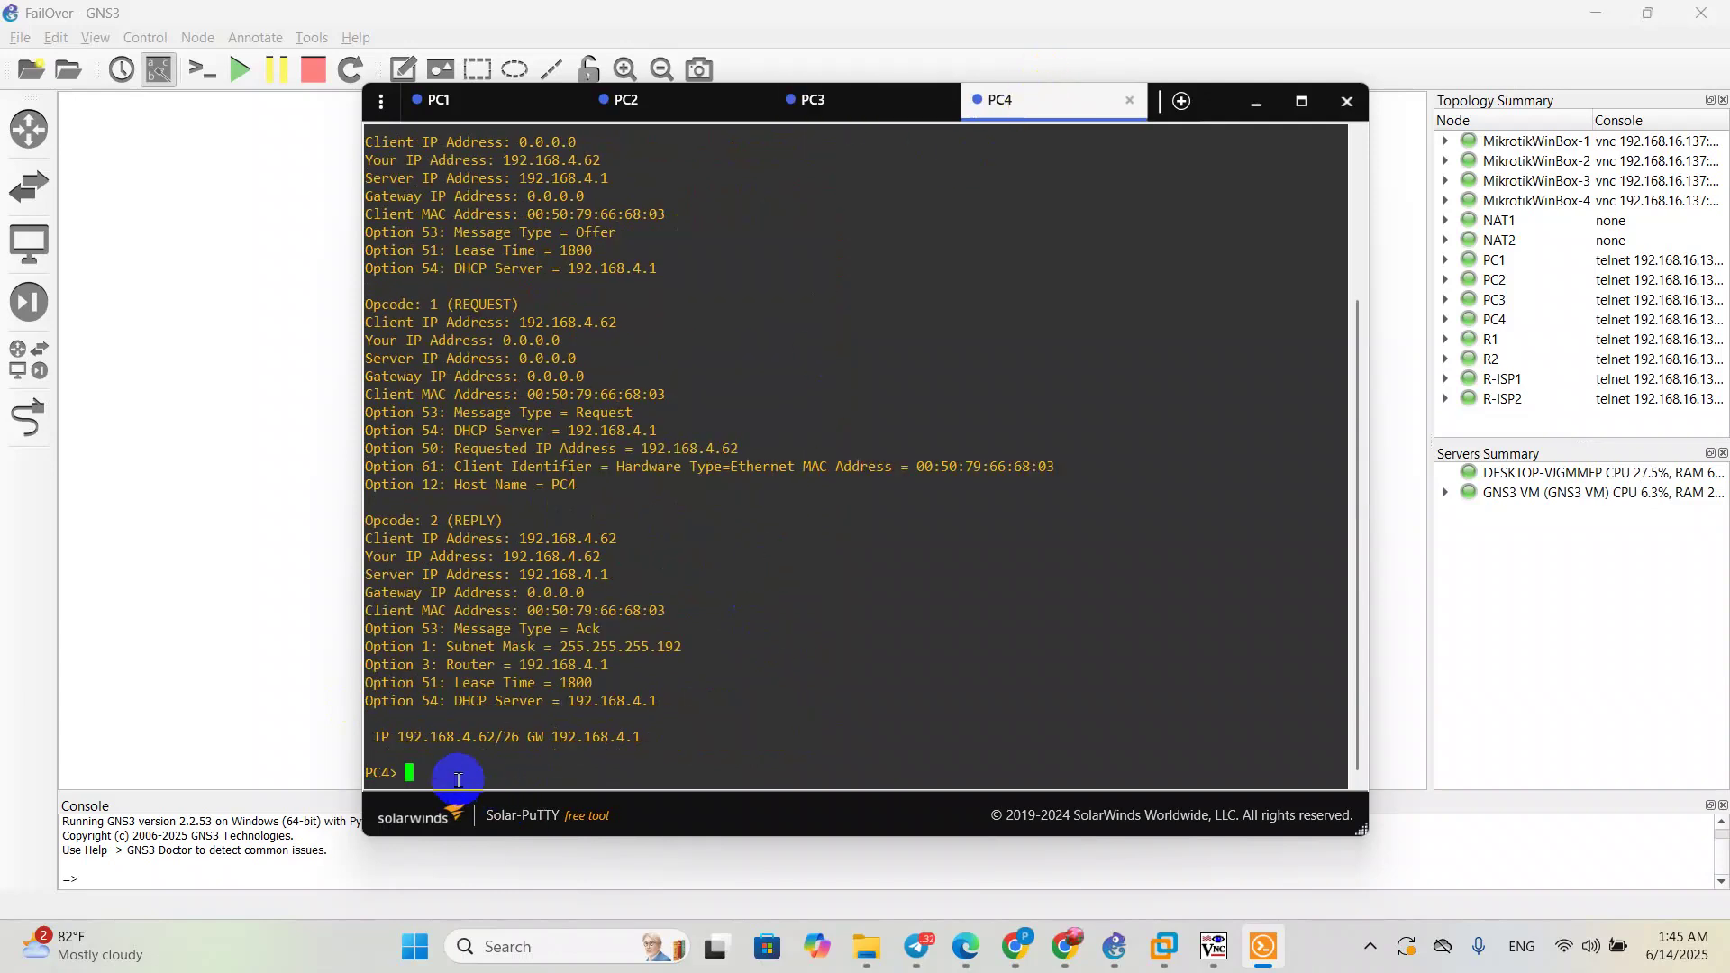
pyautogui.write('ping')
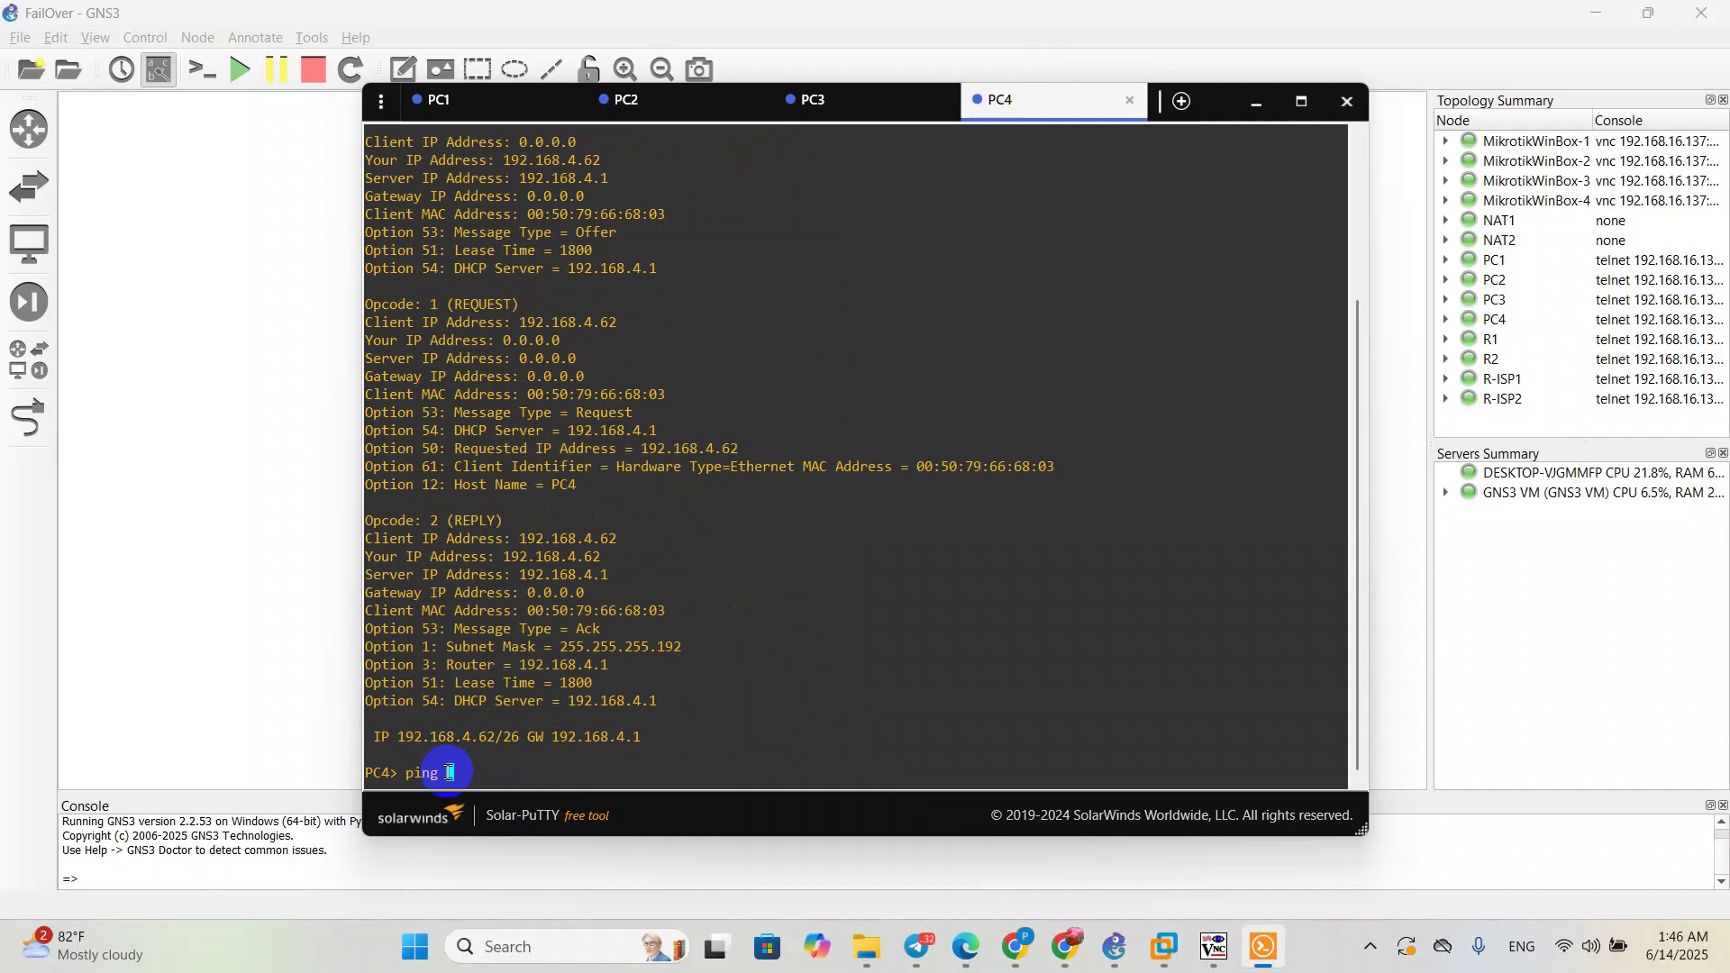
pyautogui.write(' 192.16')
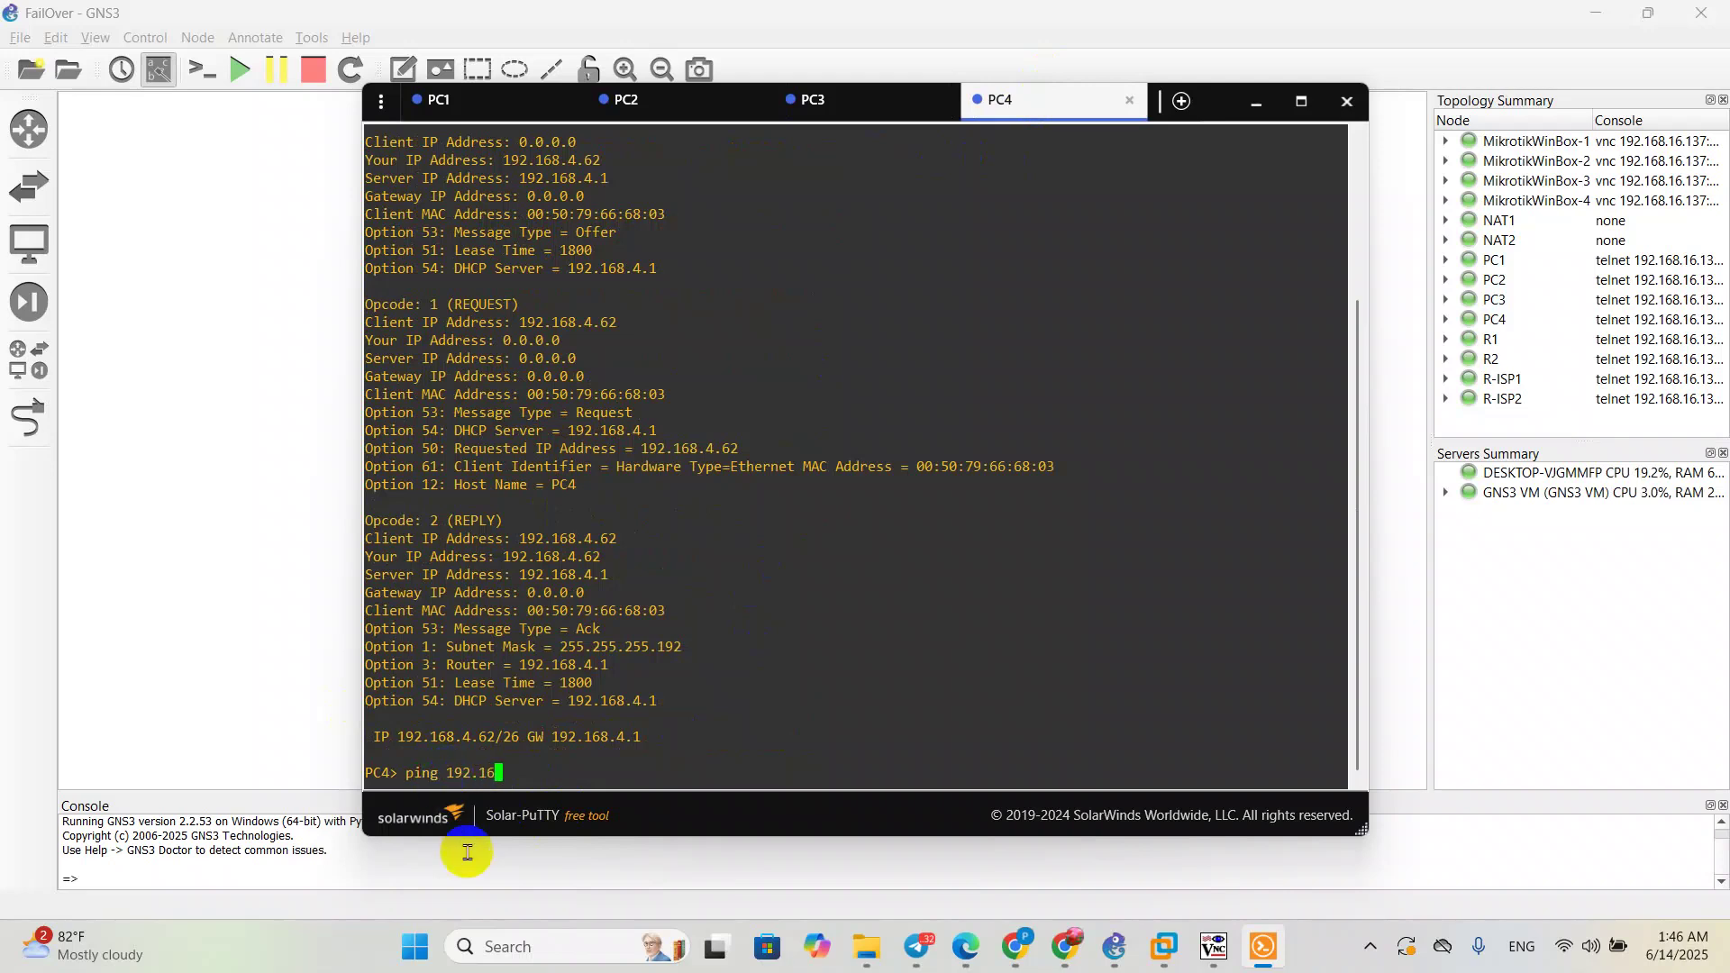
pyautogui.write('8.1.62')
pyautogui.press('Return')
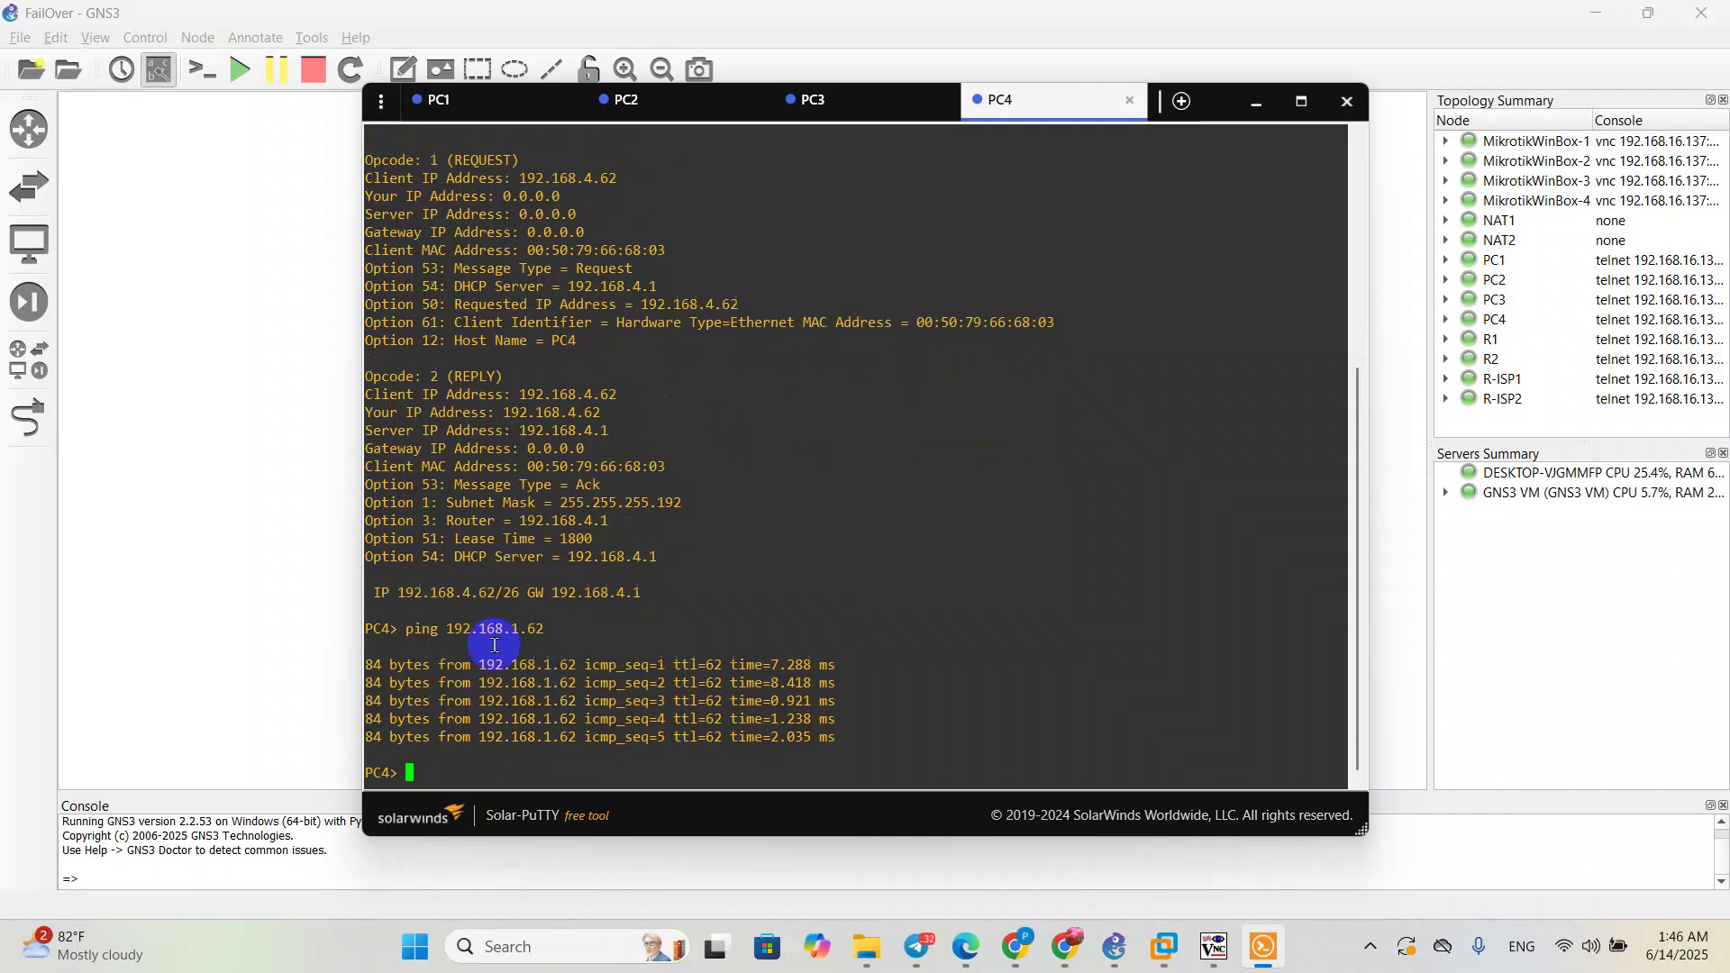
# Step: Test connectivity from PC4 to PC2 by running ping 192.168.2.62 in PC4's console
pyautogui.press('Up')
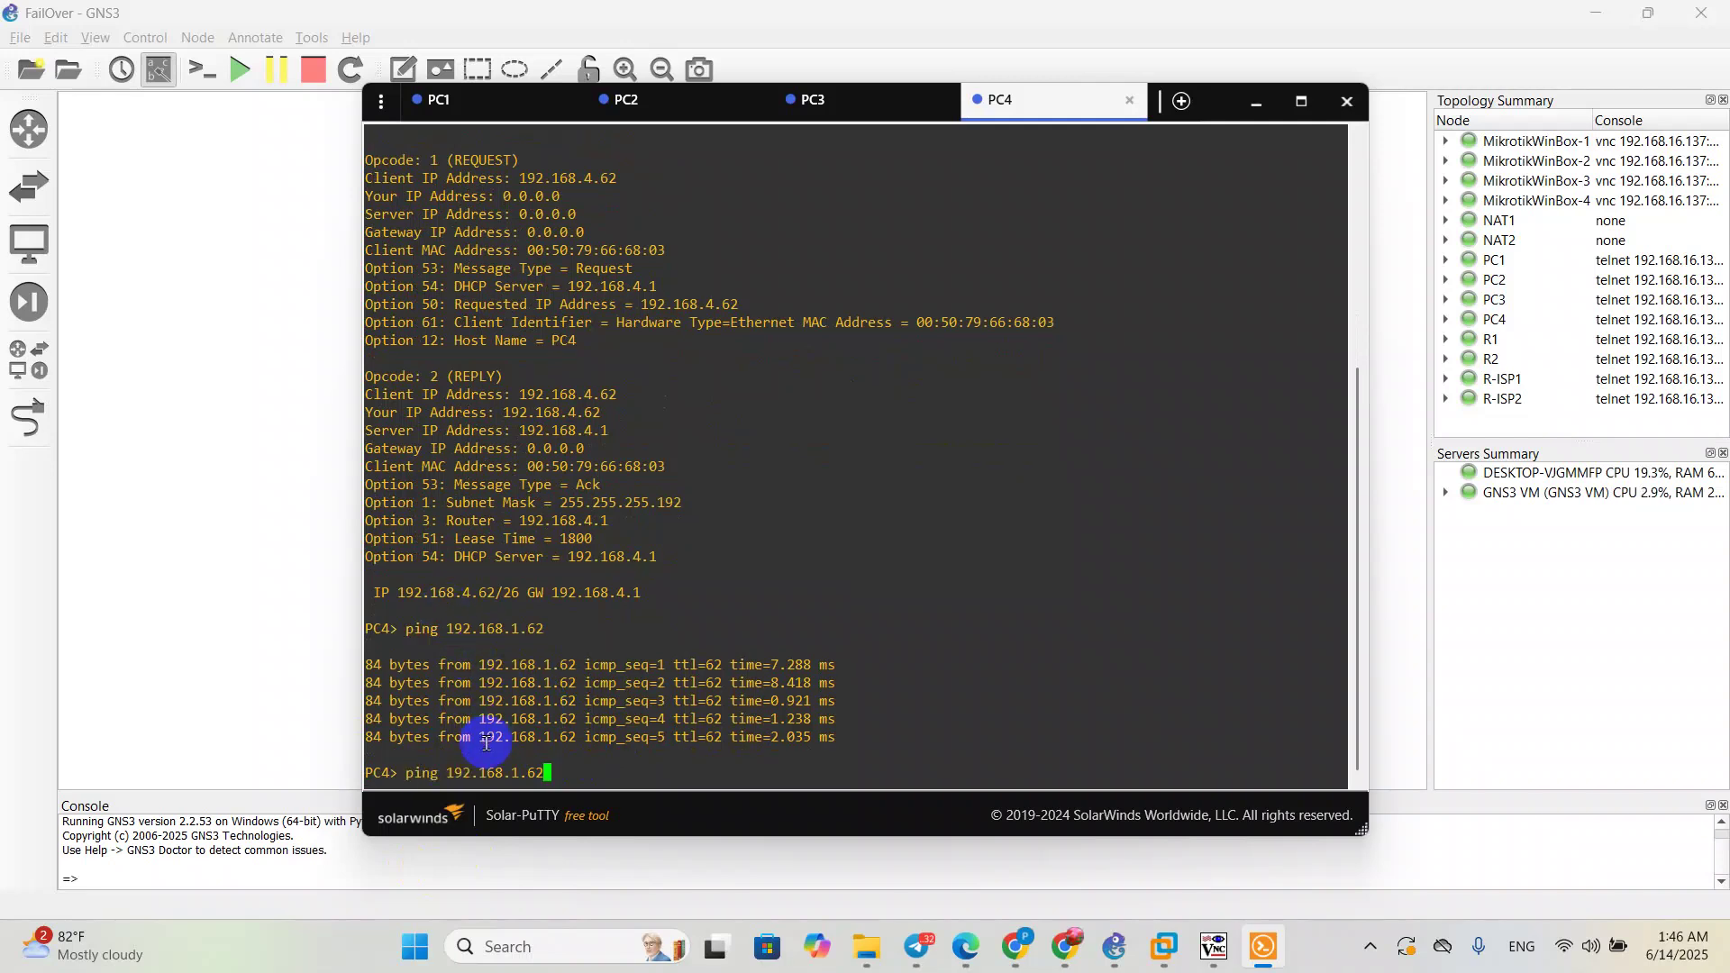
pyautogui.press('Left')
pyautogui.press('Left')
pyautogui.press('Left')
pyautogui.press('BackSpace')
pyautogui.write('2')
pyautogui.press('Return')
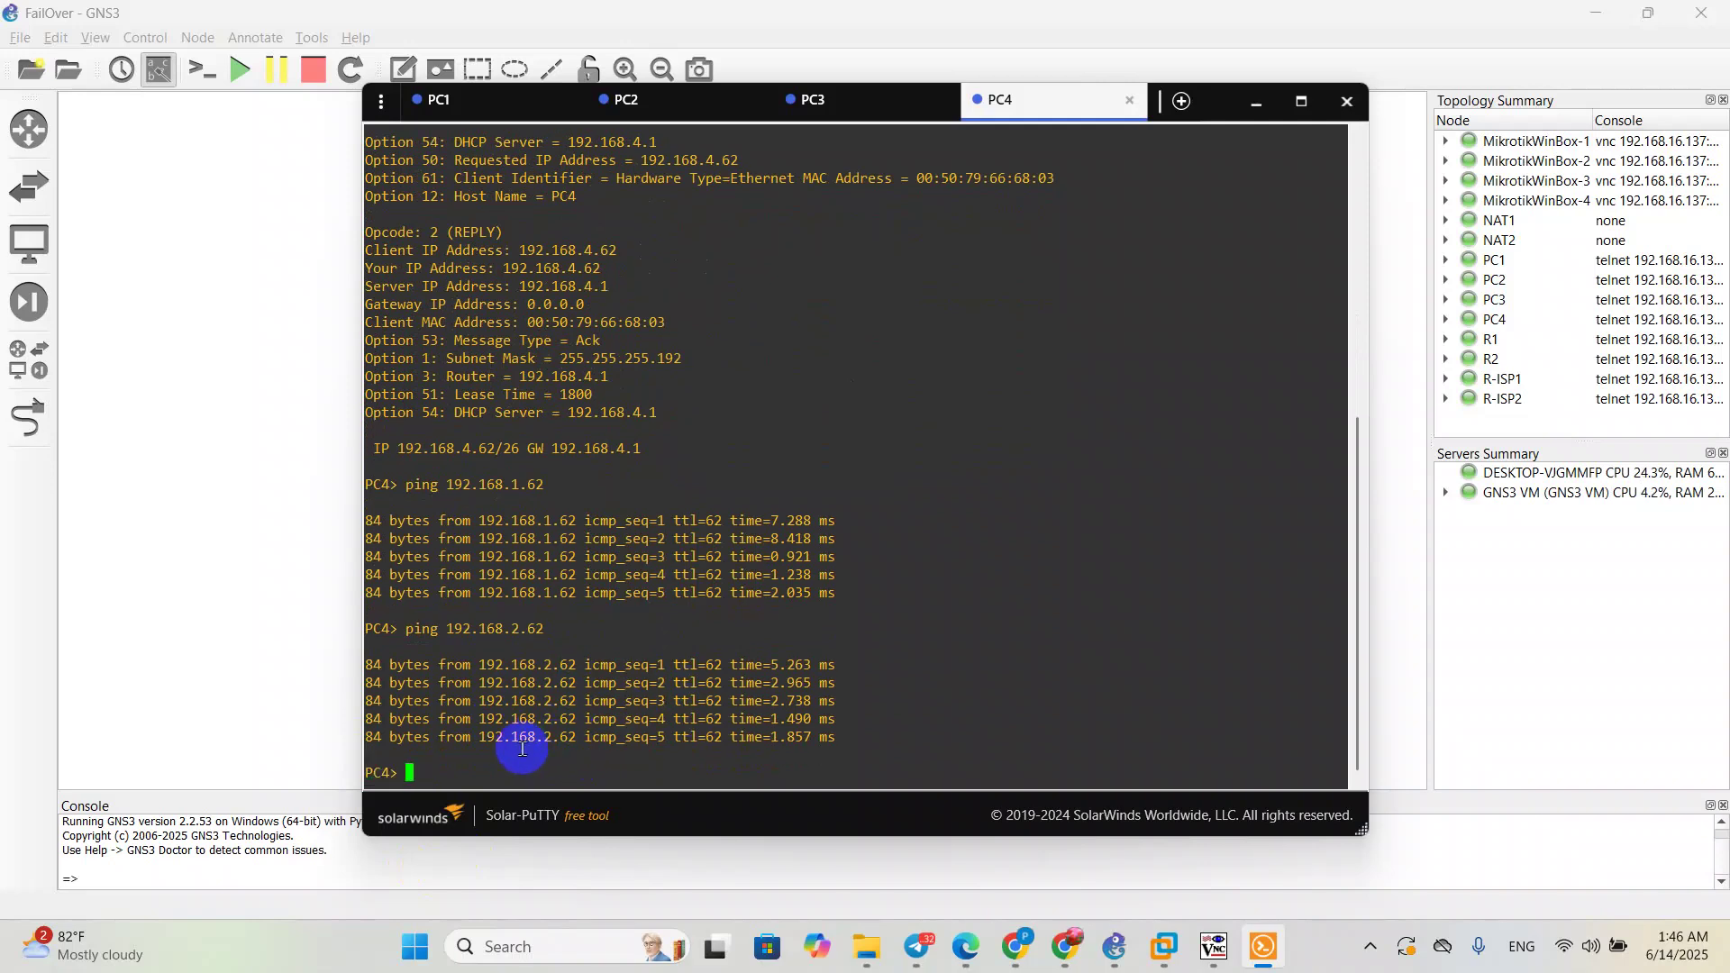
# Step: Test connectivity from PC4 to PC3 by running ping 192.168.3.62
pyautogui.press('Up')
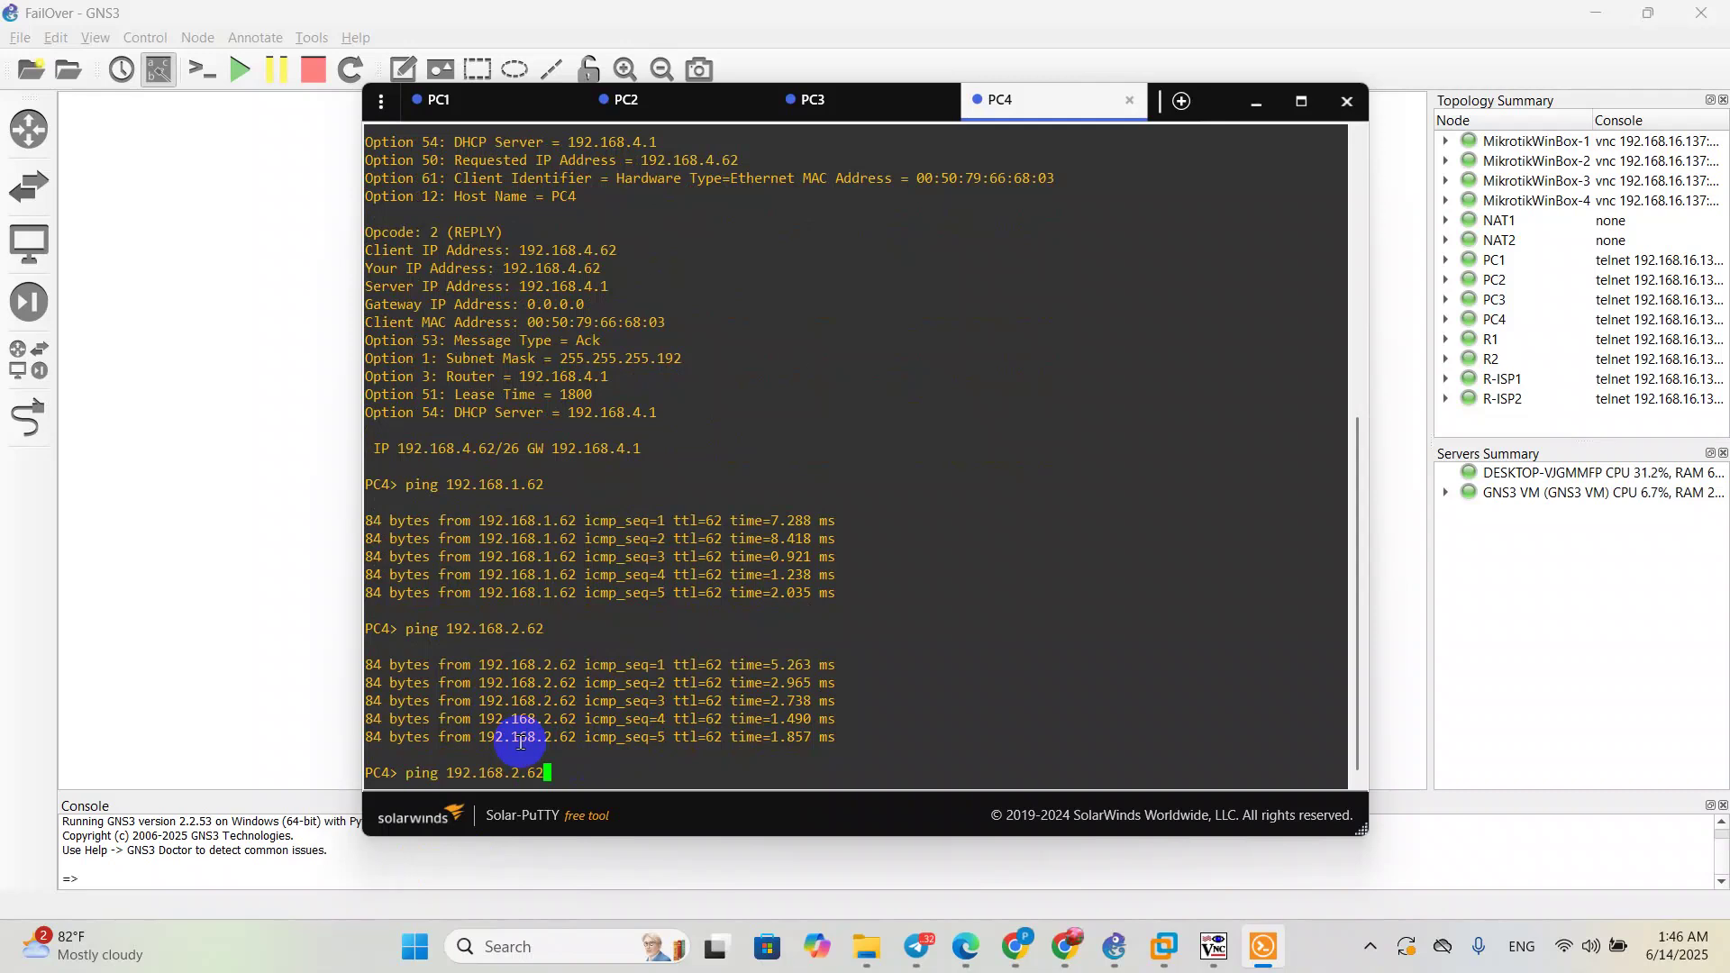
pyautogui.press('BackSpace')
pyautogui.write('3')
pyautogui.press('Return')
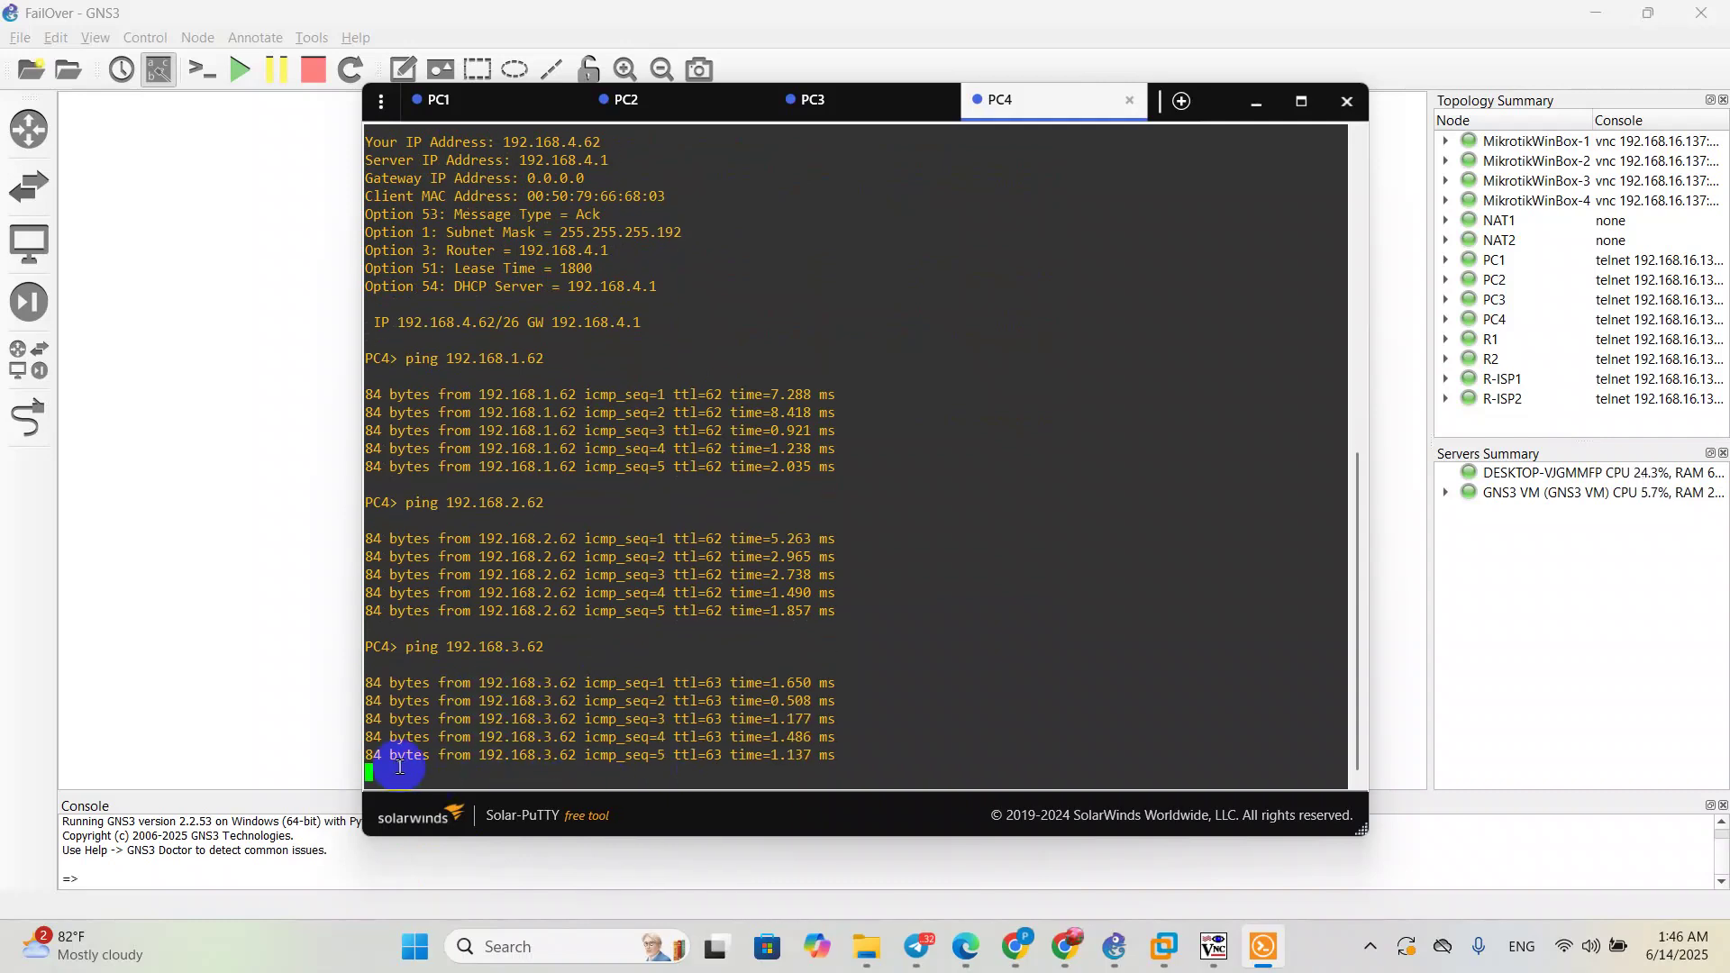
# Step: Trace PC4's internet path by running trace 8.8.8.8 in its console
pyautogui.write('t')
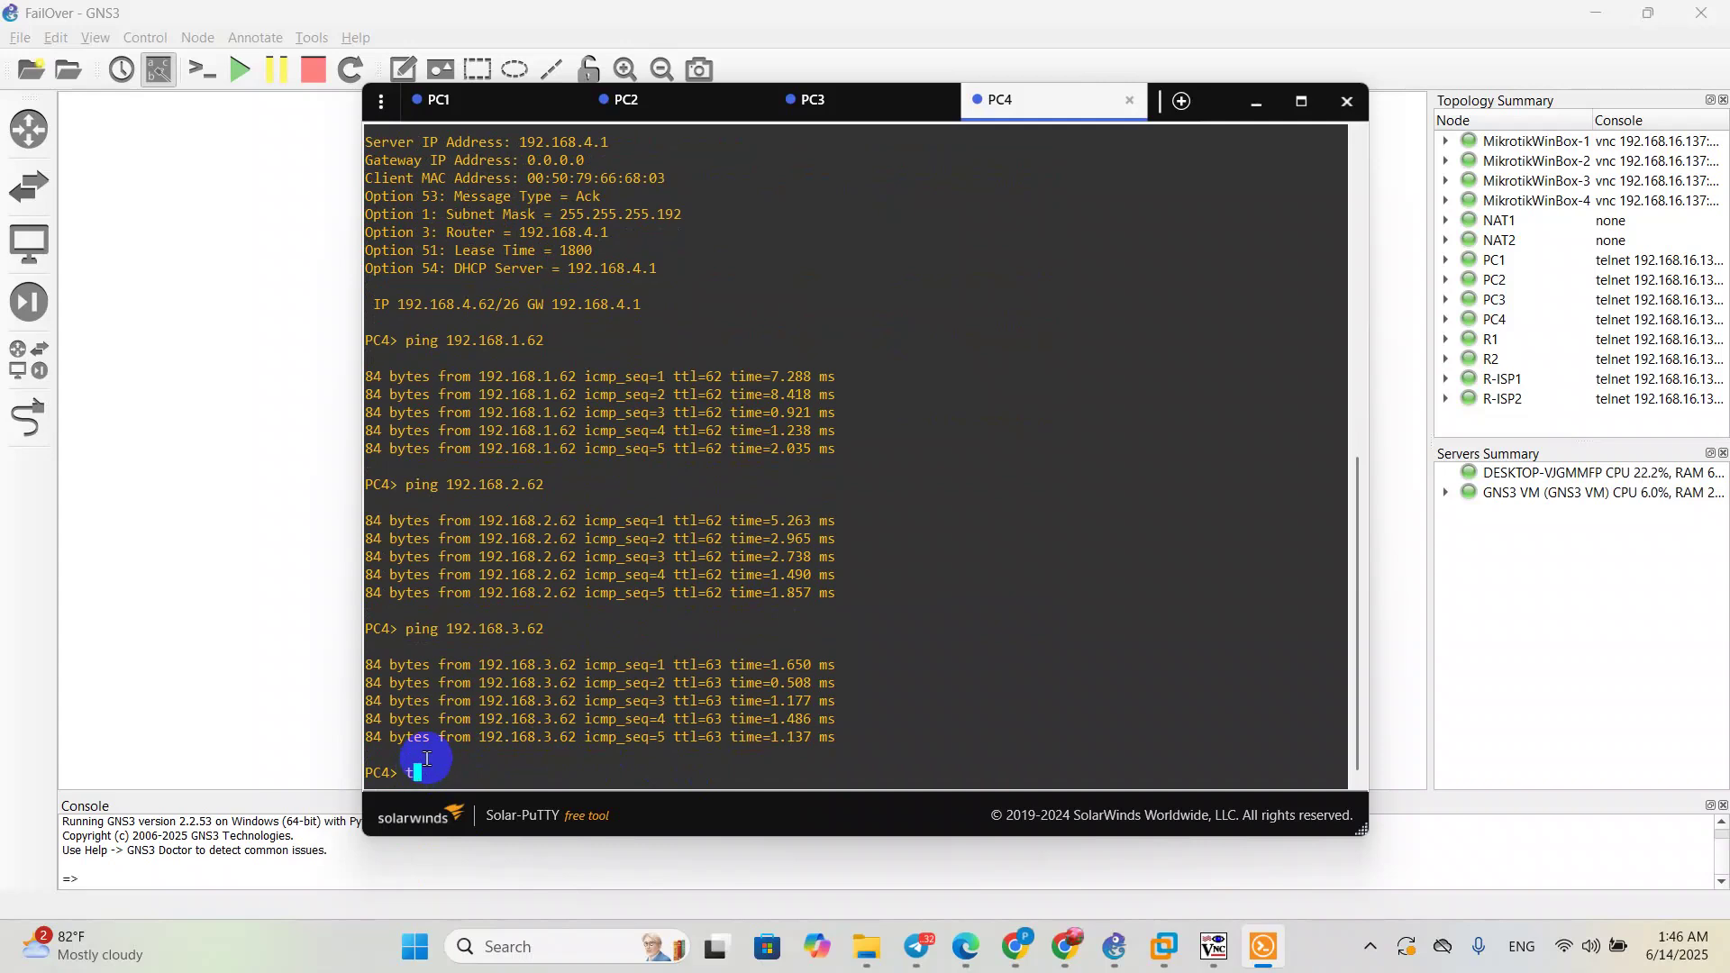
pyautogui.write('race 8.8.8.8')
pyautogui.press('Return')
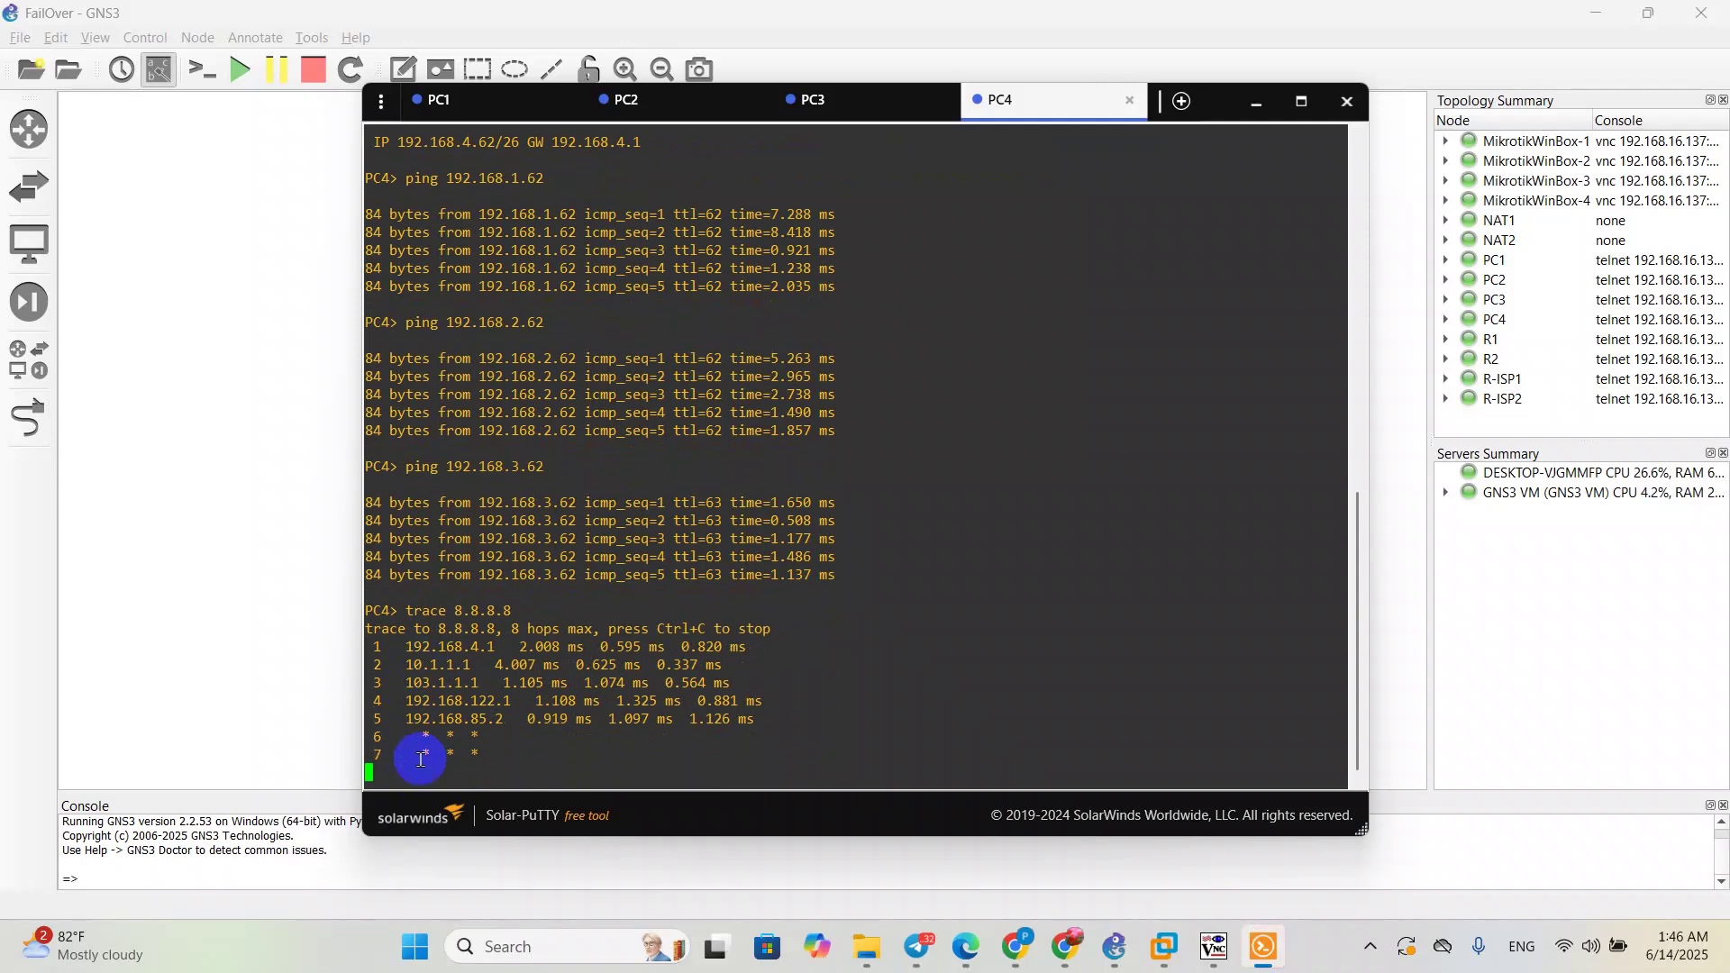
# Step: Test PC4's internet connectivity by running ping 8.8.8.8 at its console prompt
pyautogui.write('ng')
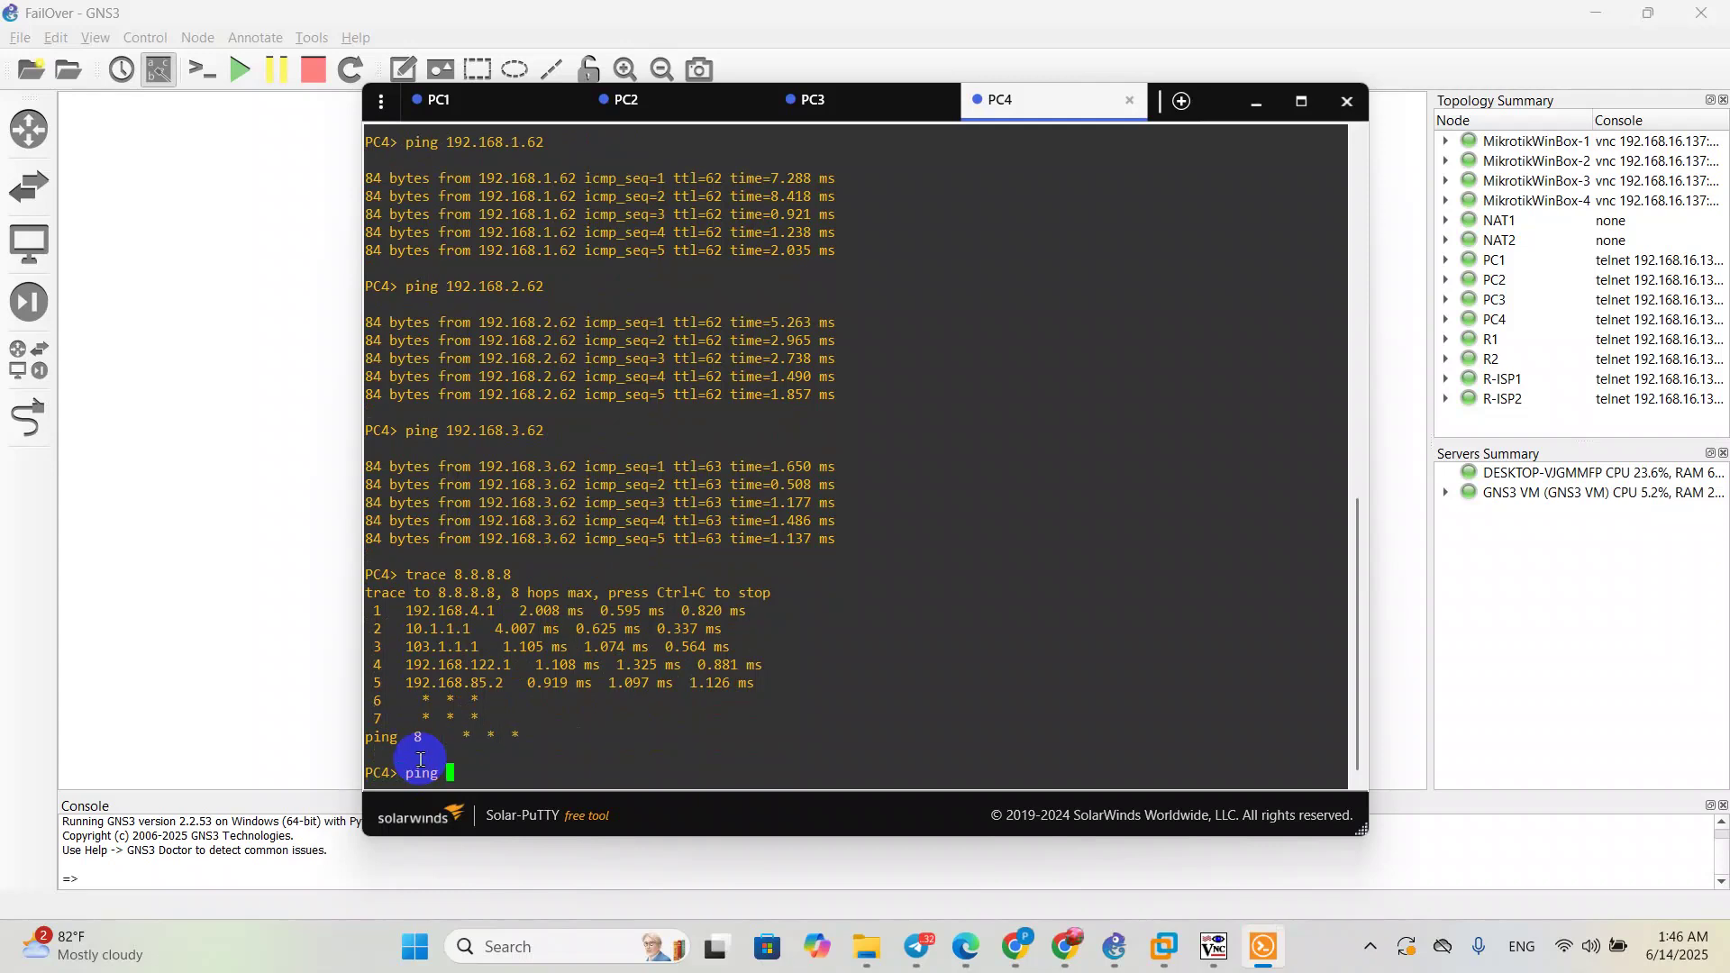
pyautogui.press('BackSpace')
pyautogui.press('BackSpace')
pyautogui.press('BackSpace')
pyautogui.press('BackSpace')
pyautogui.press('BackSpace')
pyautogui.doubleClick(437, 781)
pyautogui.click(437, 781)
pyautogui.write('pi')
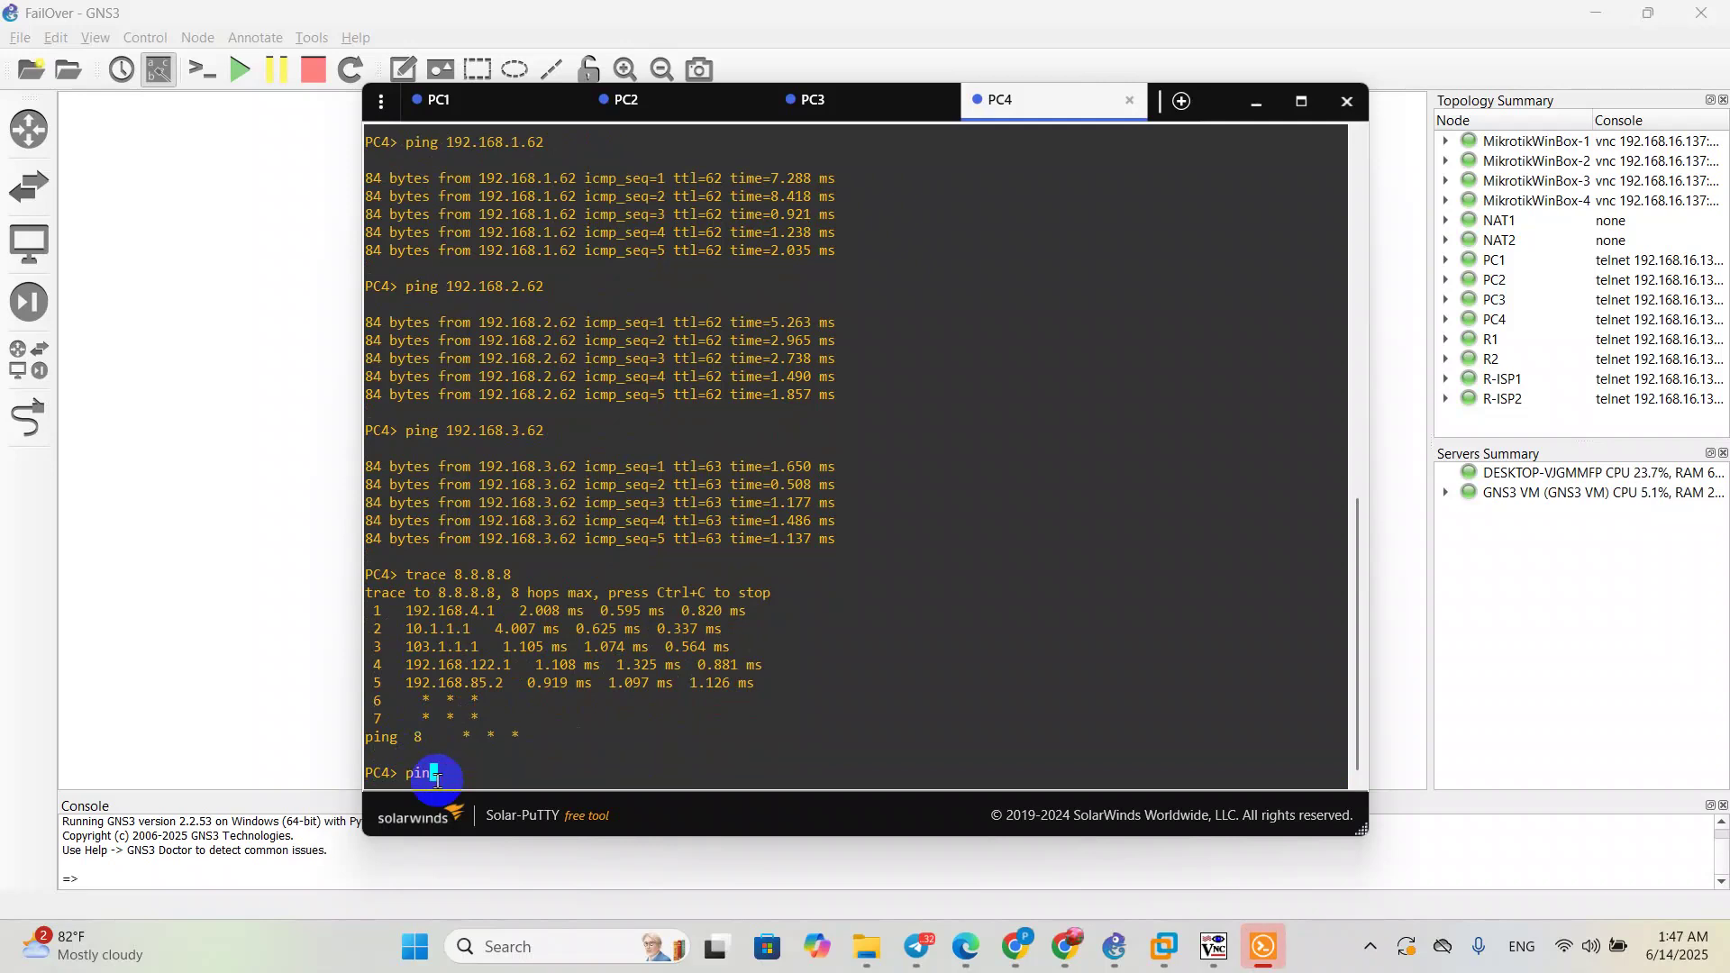
pyautogui.press('BackSpace')
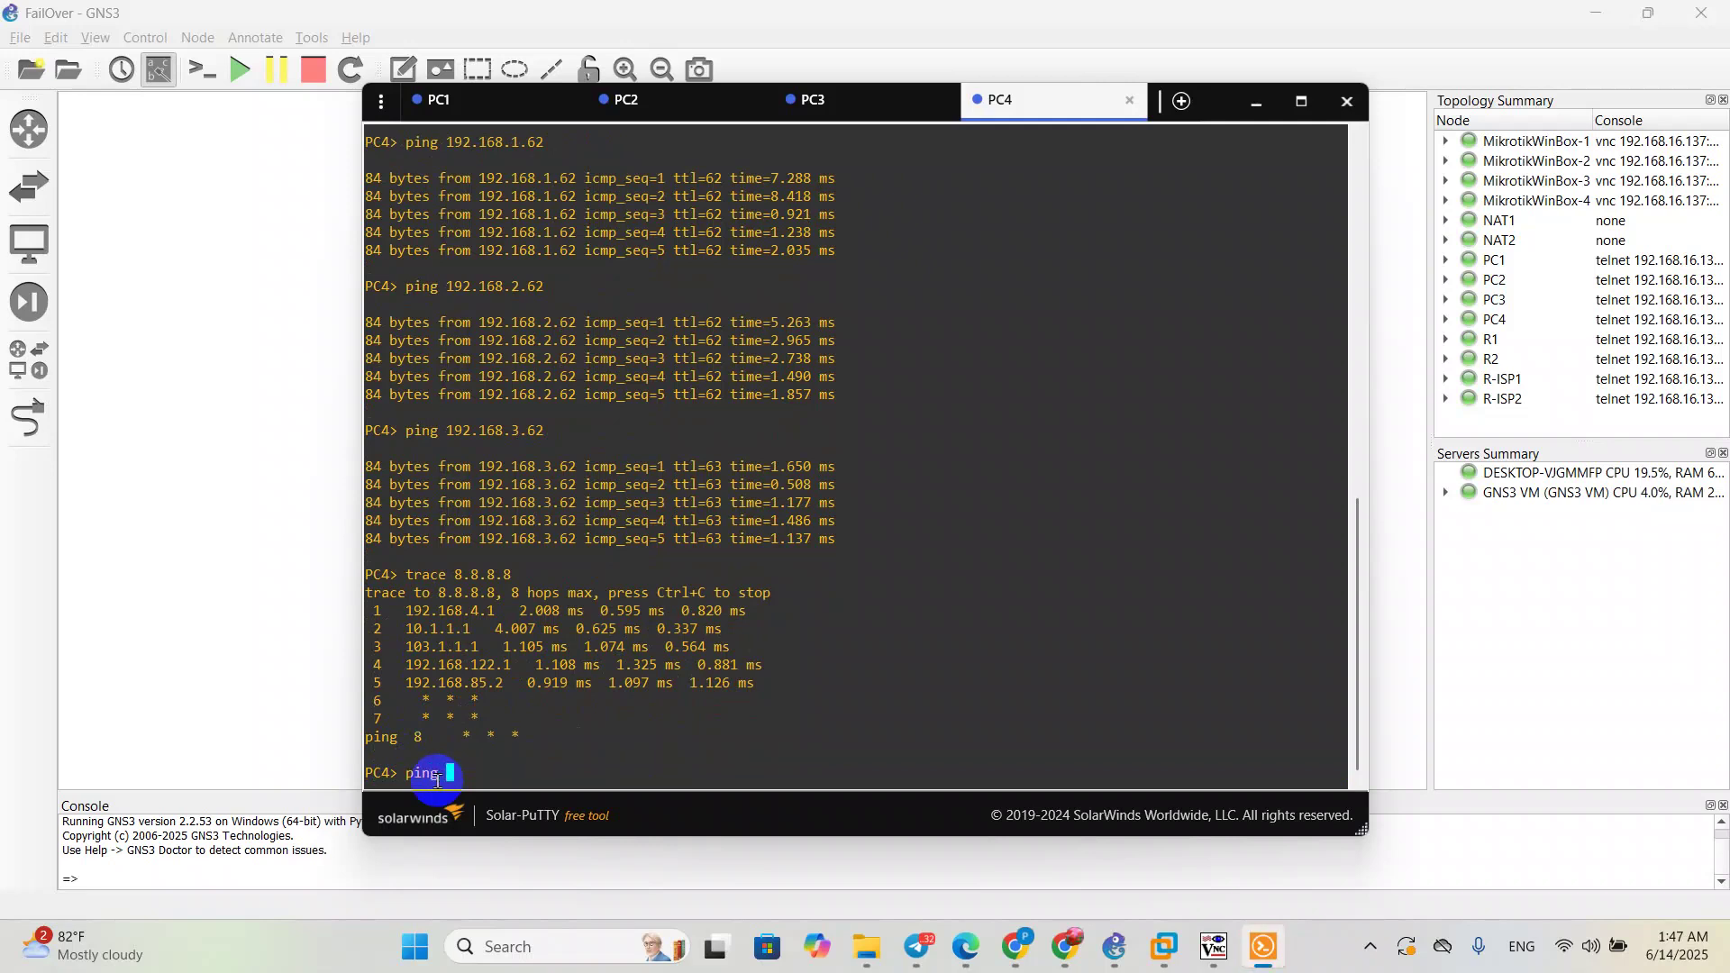
pyautogui.write('ng 8.8.8.8')
pyautogui.press('Return')
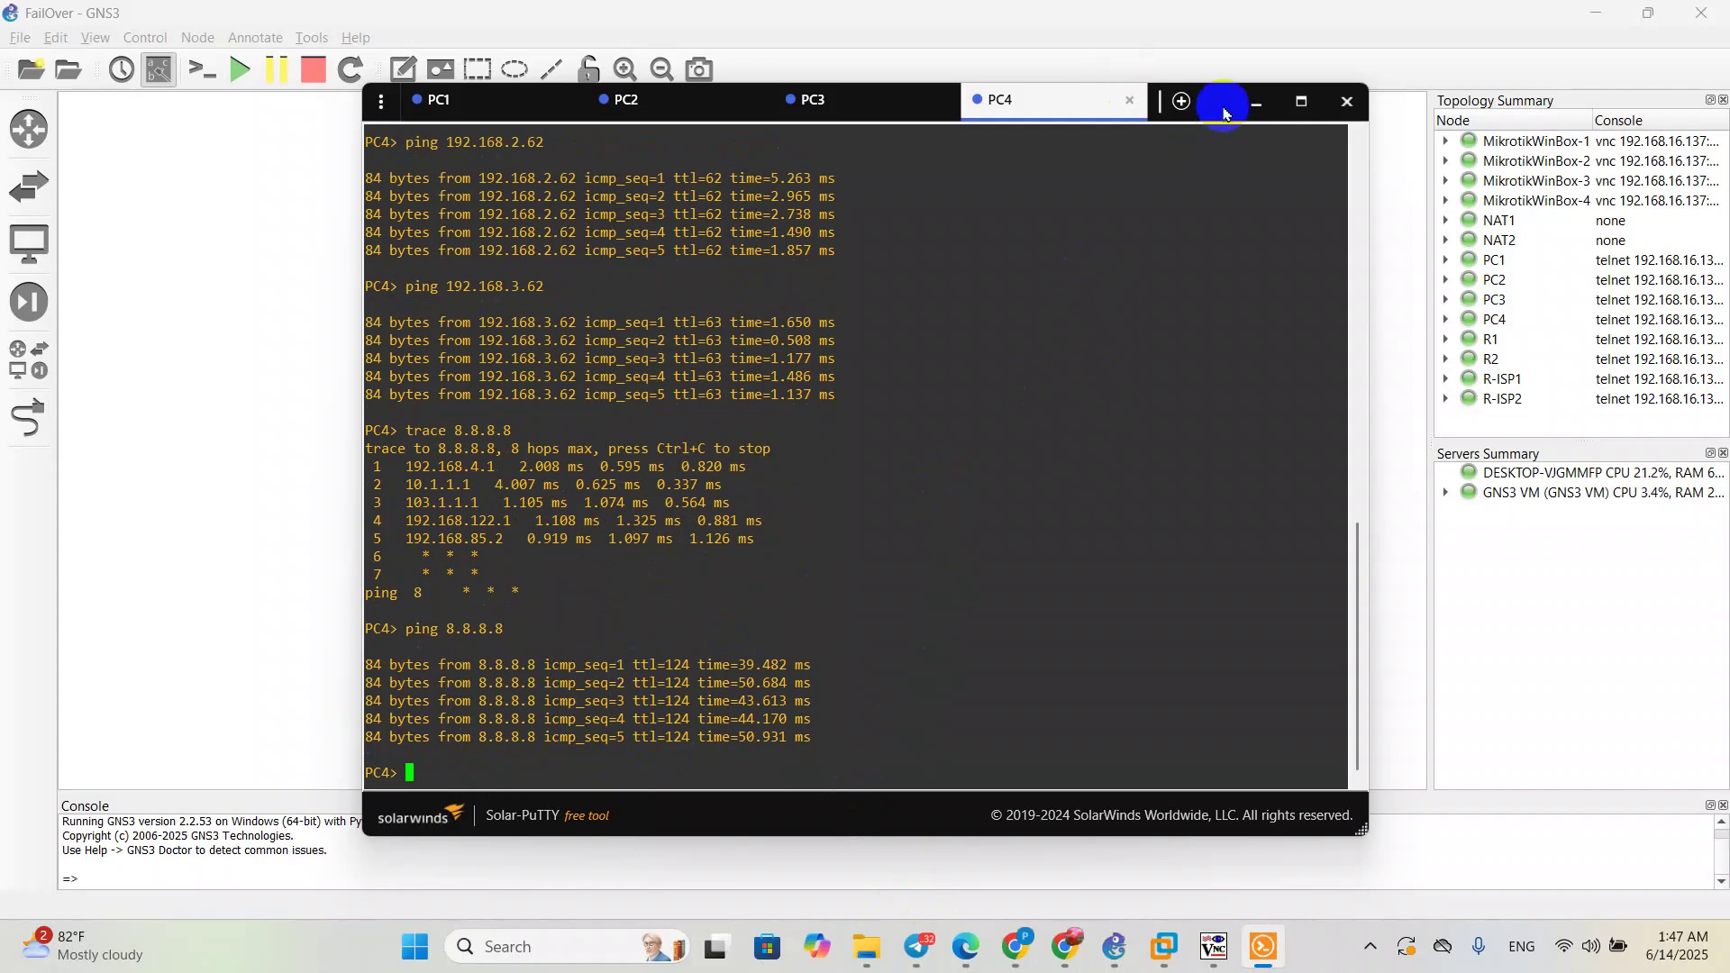
pyautogui.moveTo(1226, 110); pyautogui.dragTo(1213, 111)
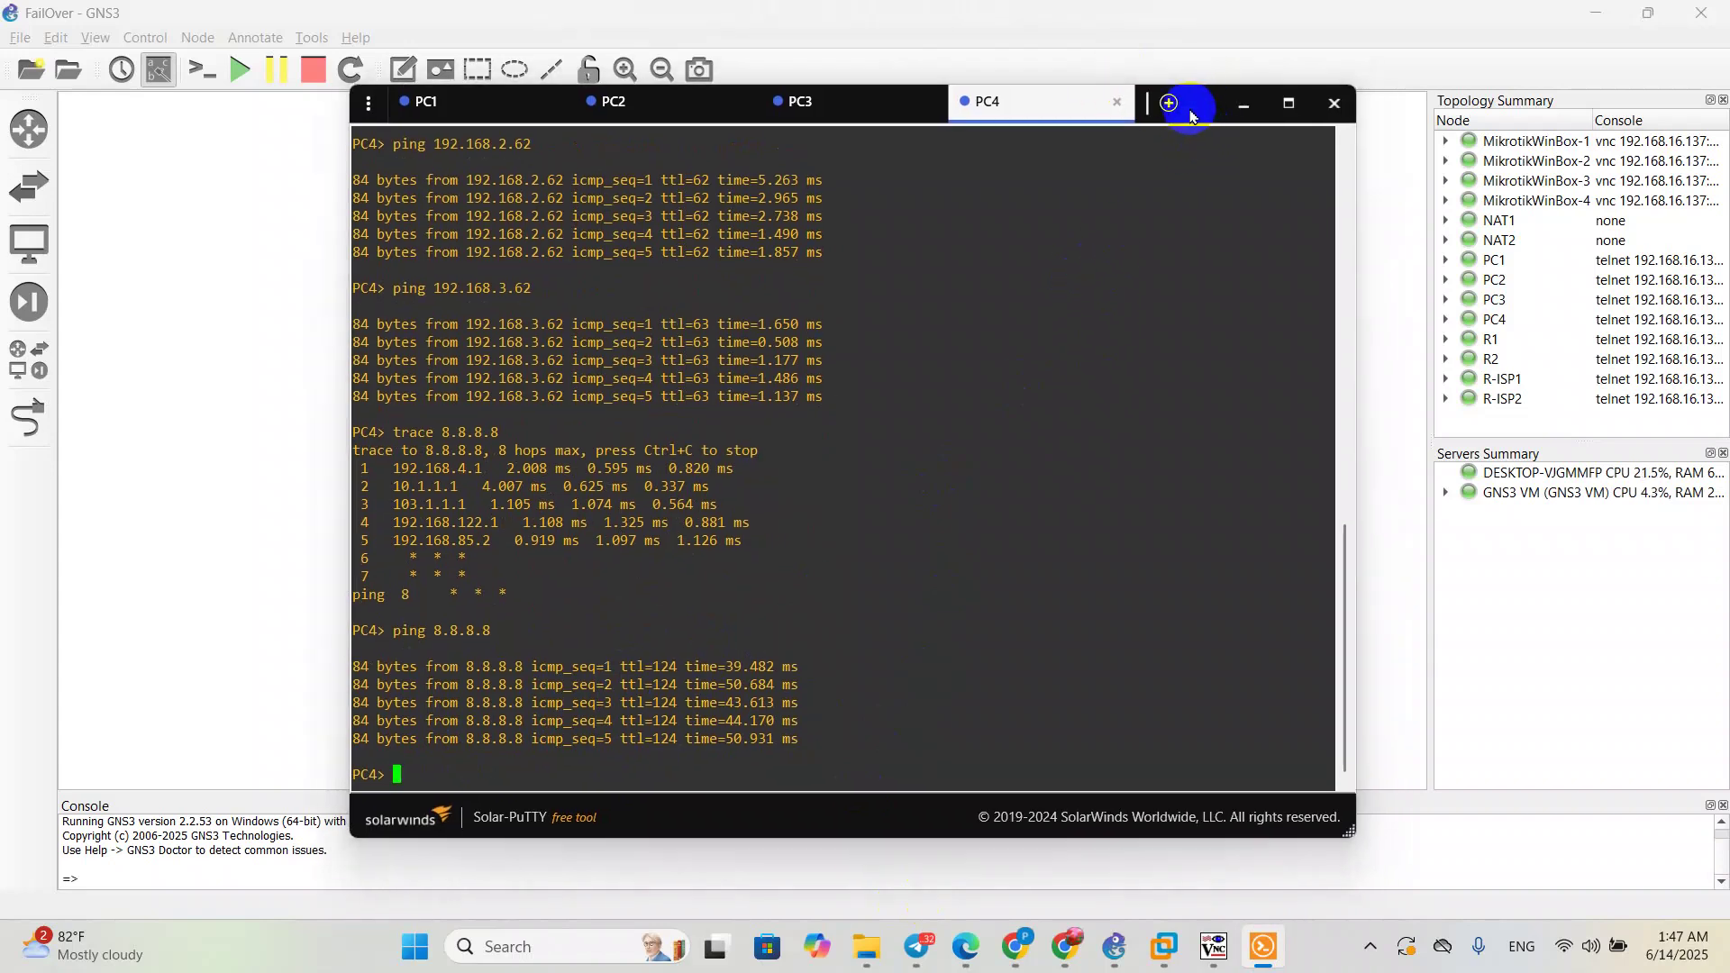